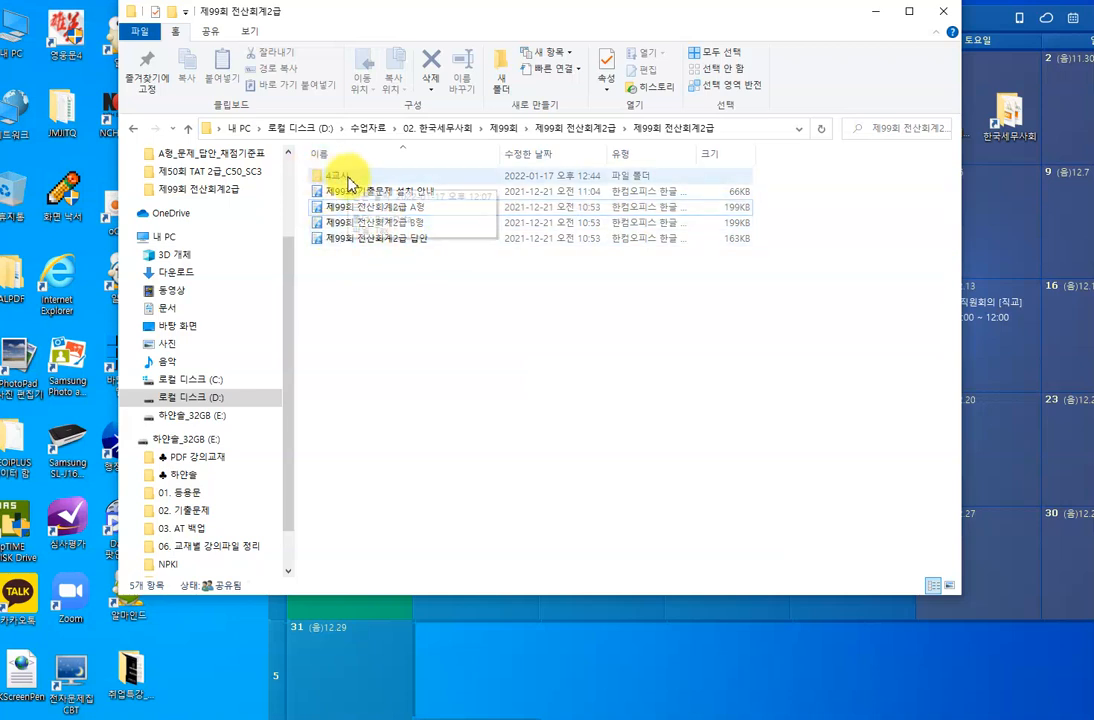
Launch Tax.exe from the 4교시 folder and confirm reinstalling the exam data.
double_click(348, 180)
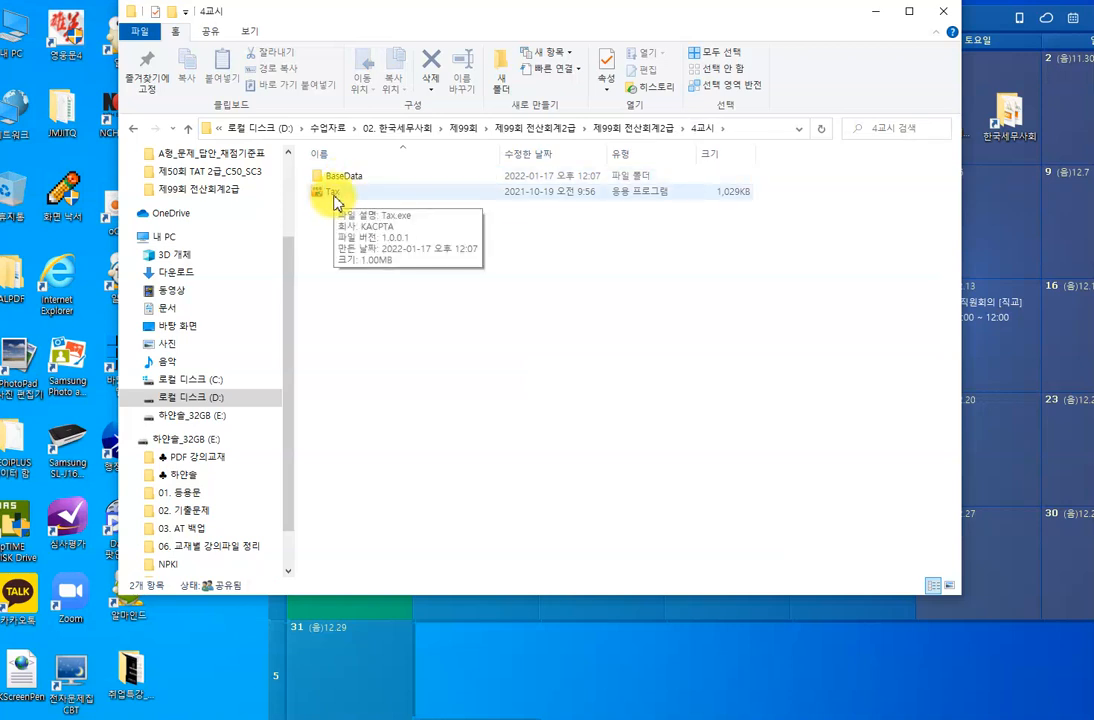
double_click(336, 195)
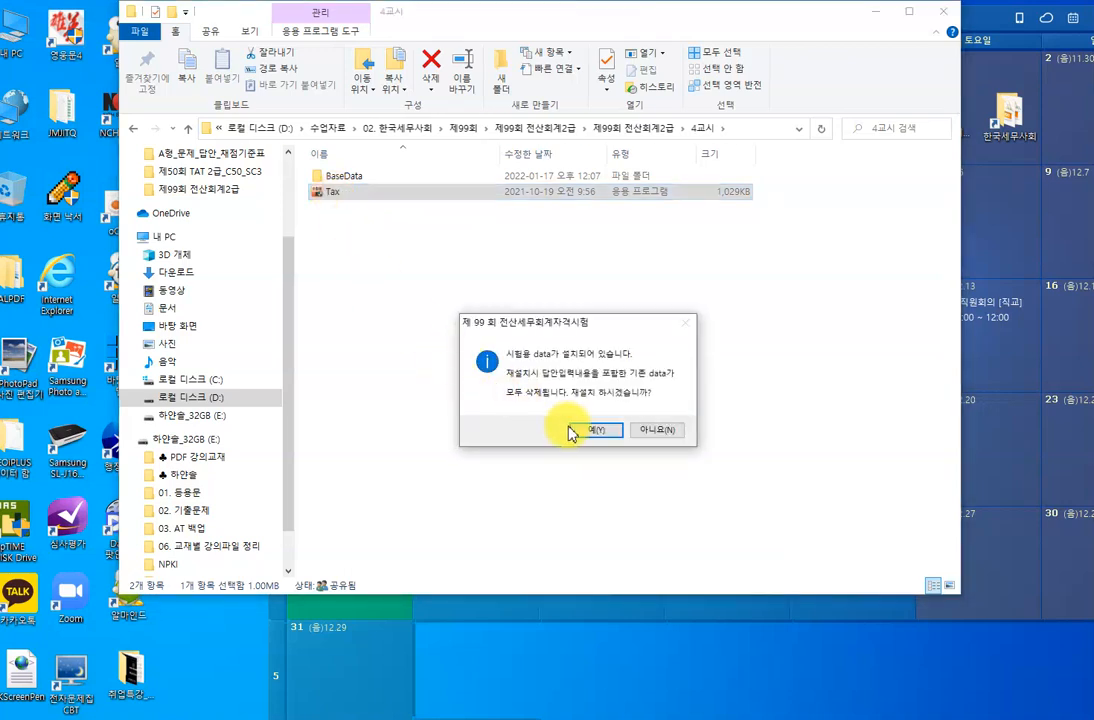
click(598, 431)
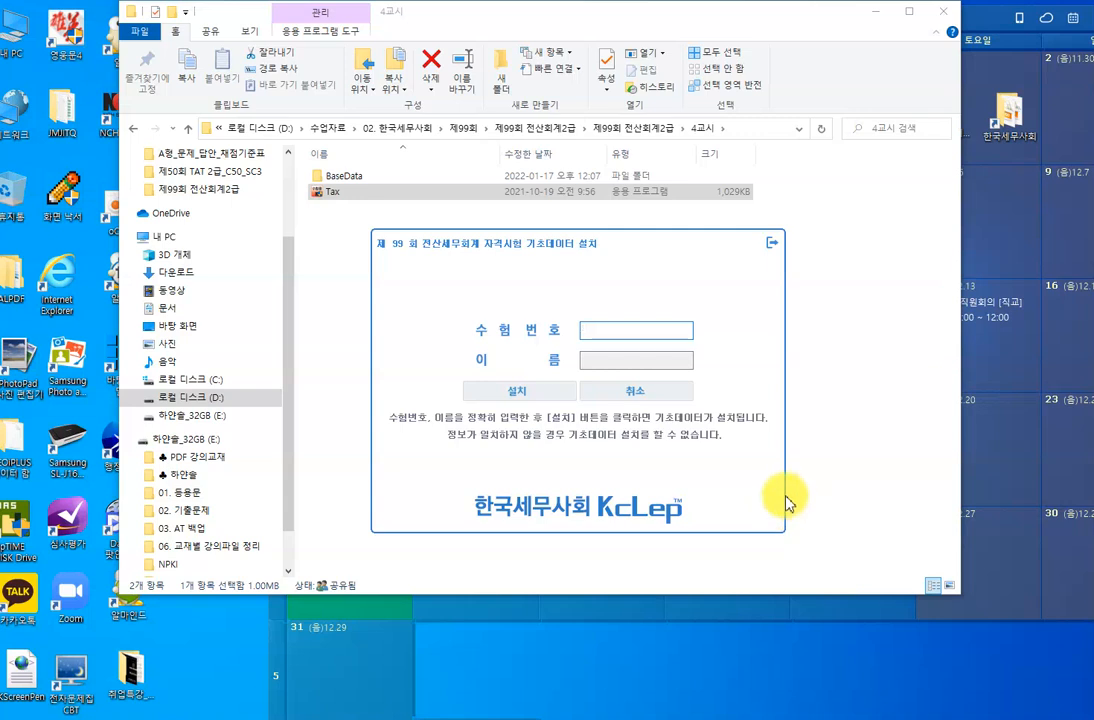
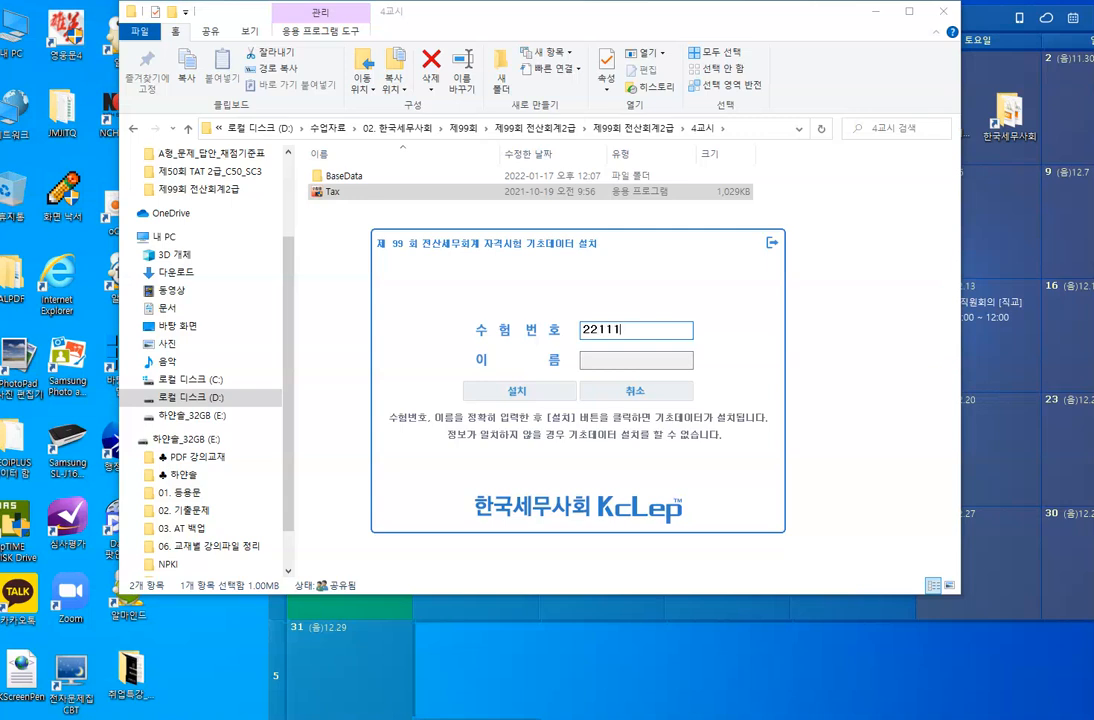
Enter the candidate's exam number and name, then install the 99회 exam base data.
key(Tab)
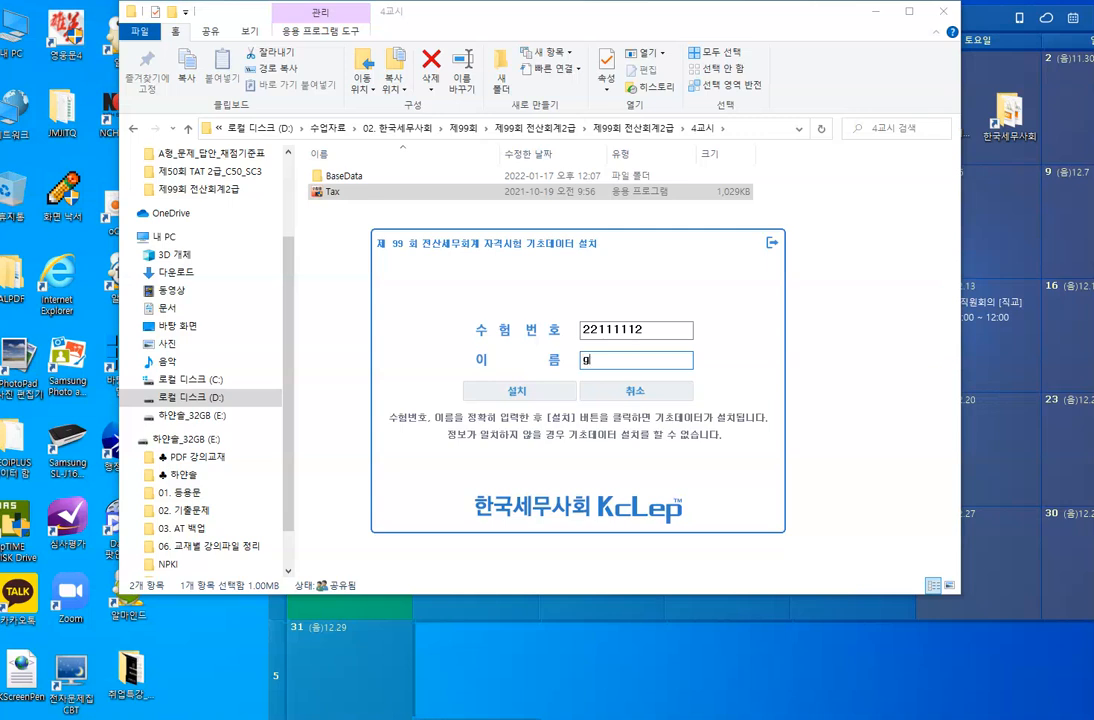
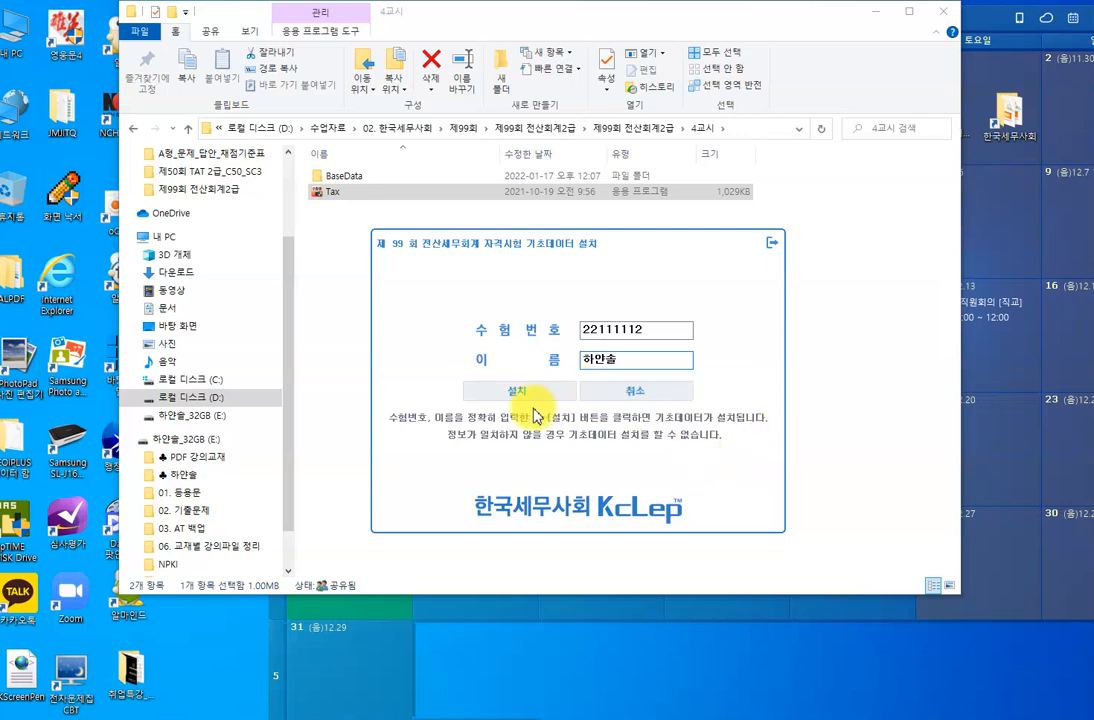
click(507, 391)
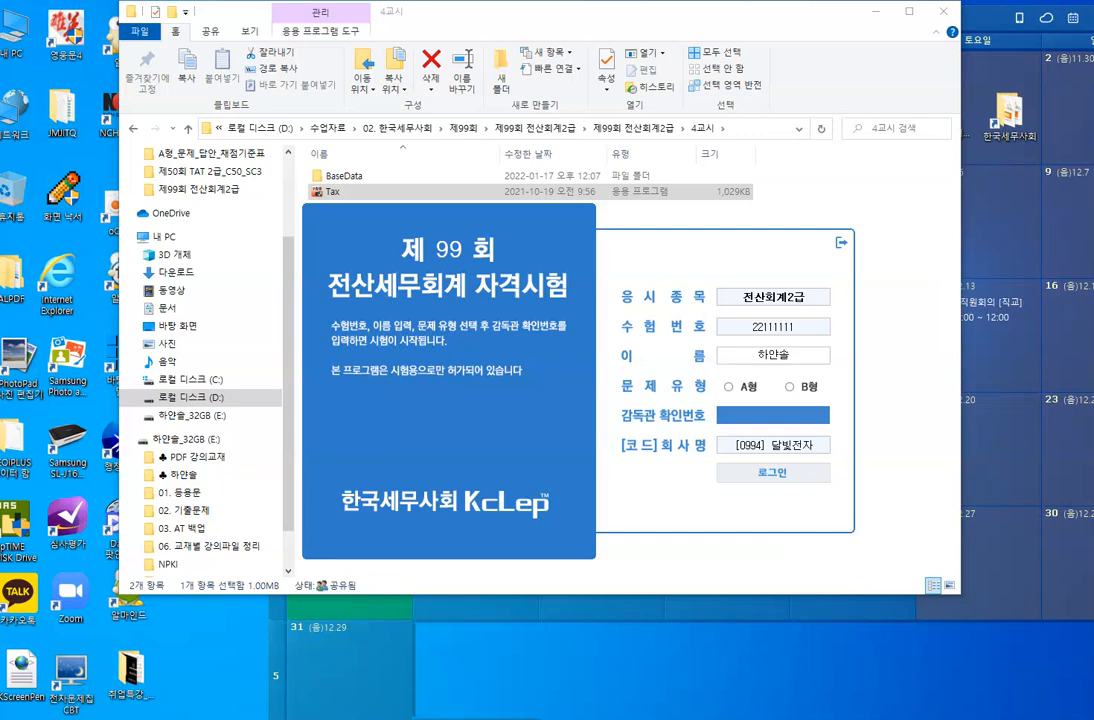
Set the display resolution to 1280 × 800, keep the change, and minimize Settings.
click(5, 695)
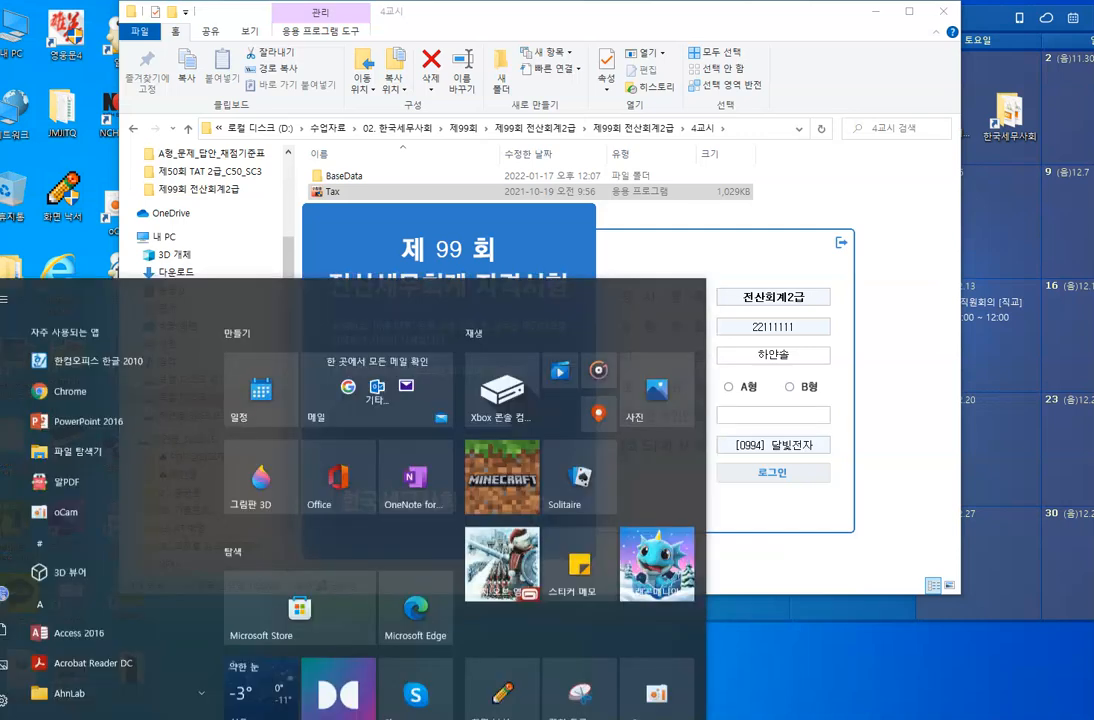
click(5, 690)
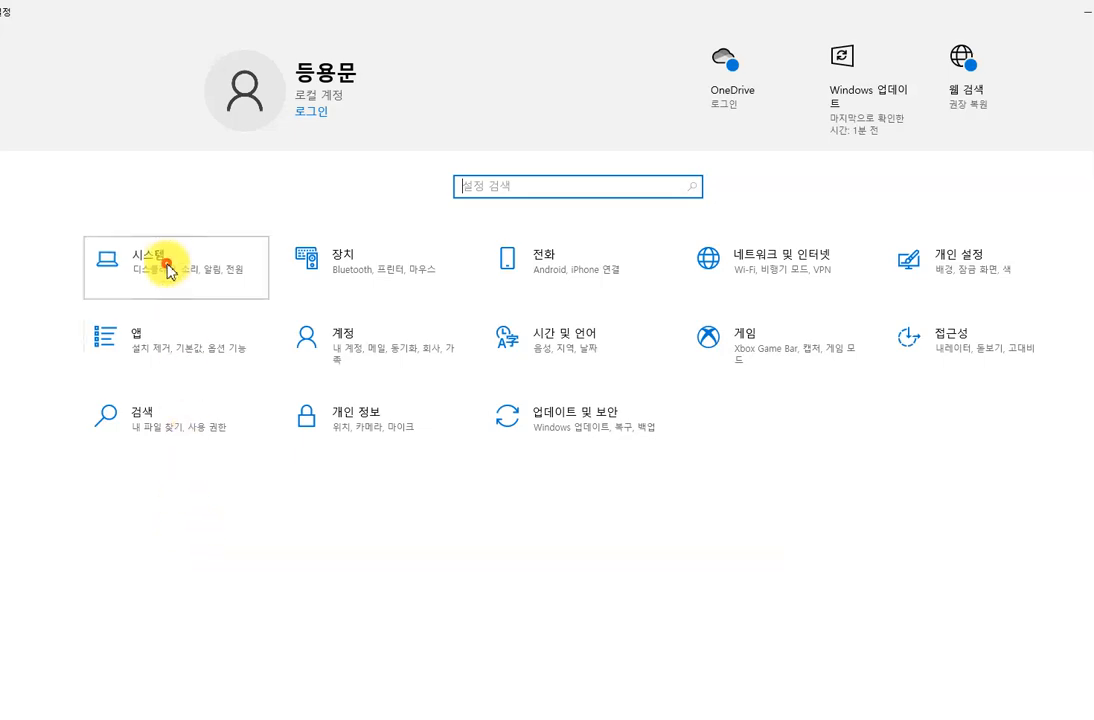
click(169, 270)
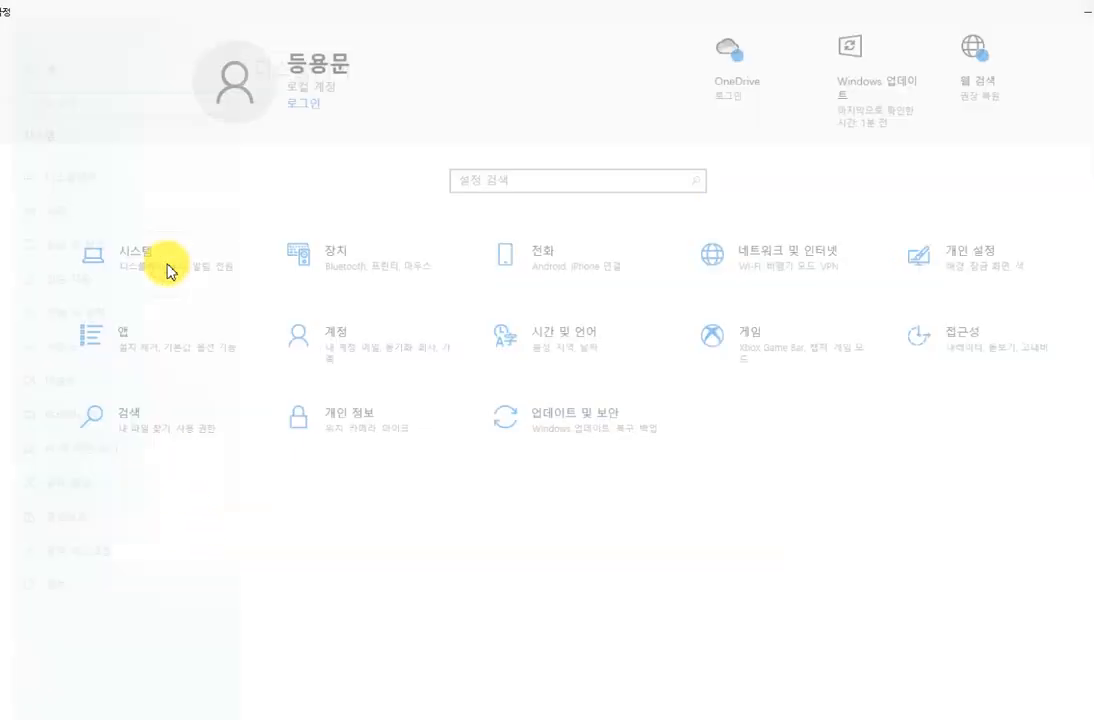
scroll(373, 527, down, 1)
scroll(373, 527, down, 3)
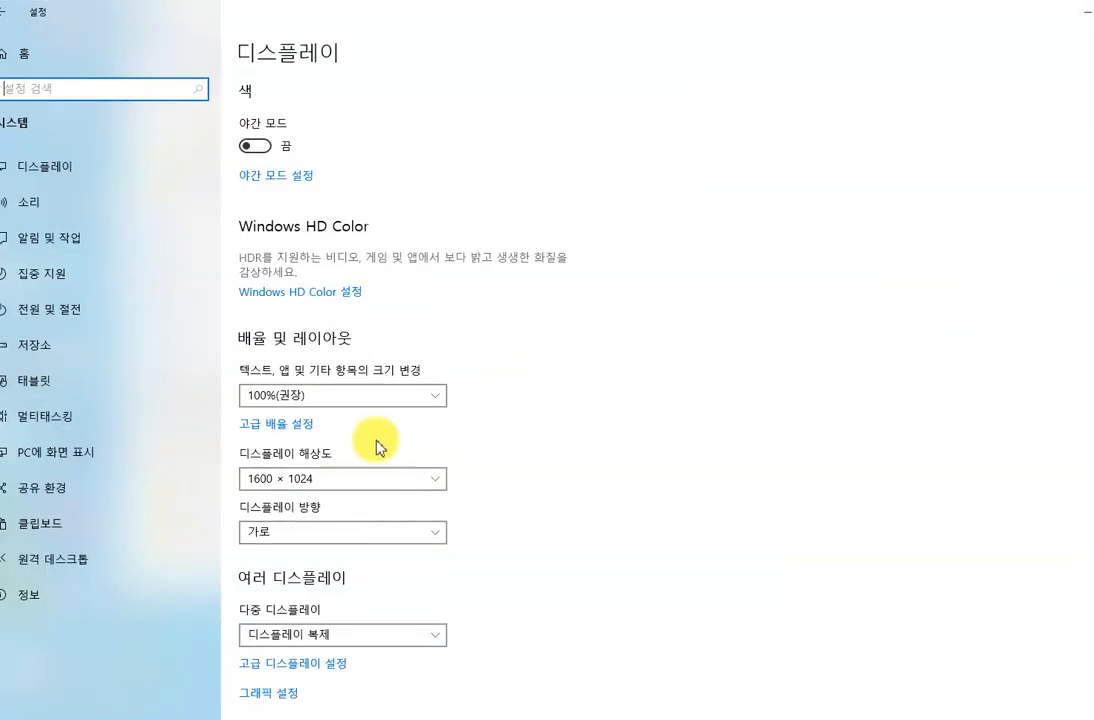
click(398, 482)
click(342, 650)
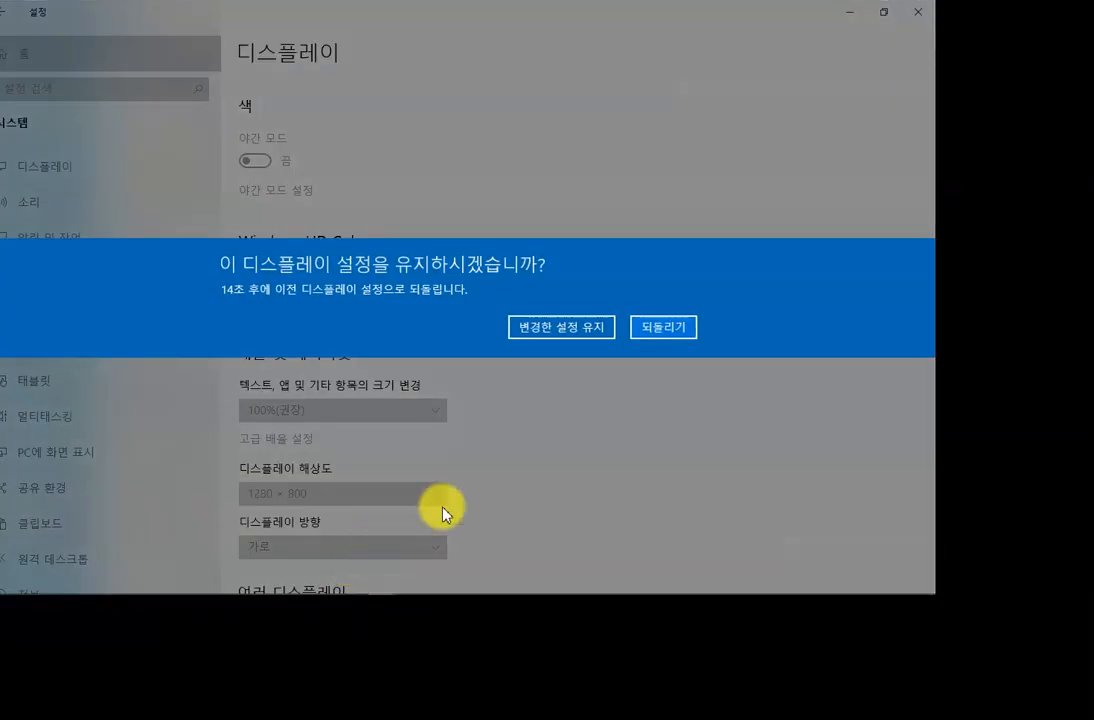
click(576, 343)
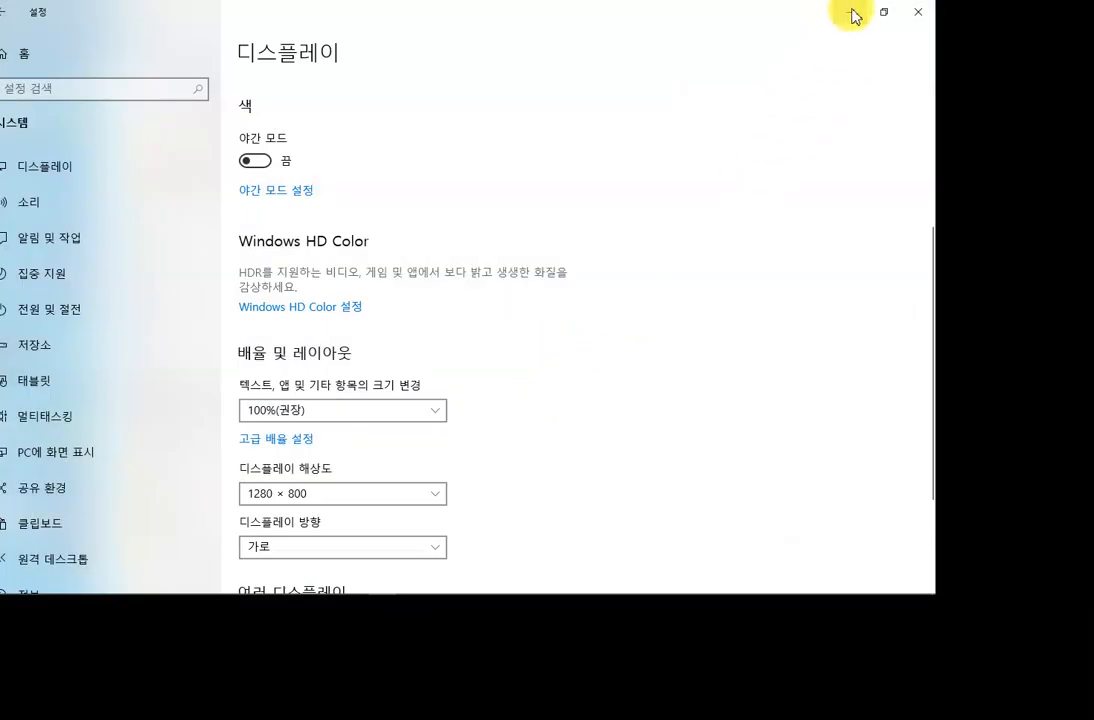
click(856, 14)
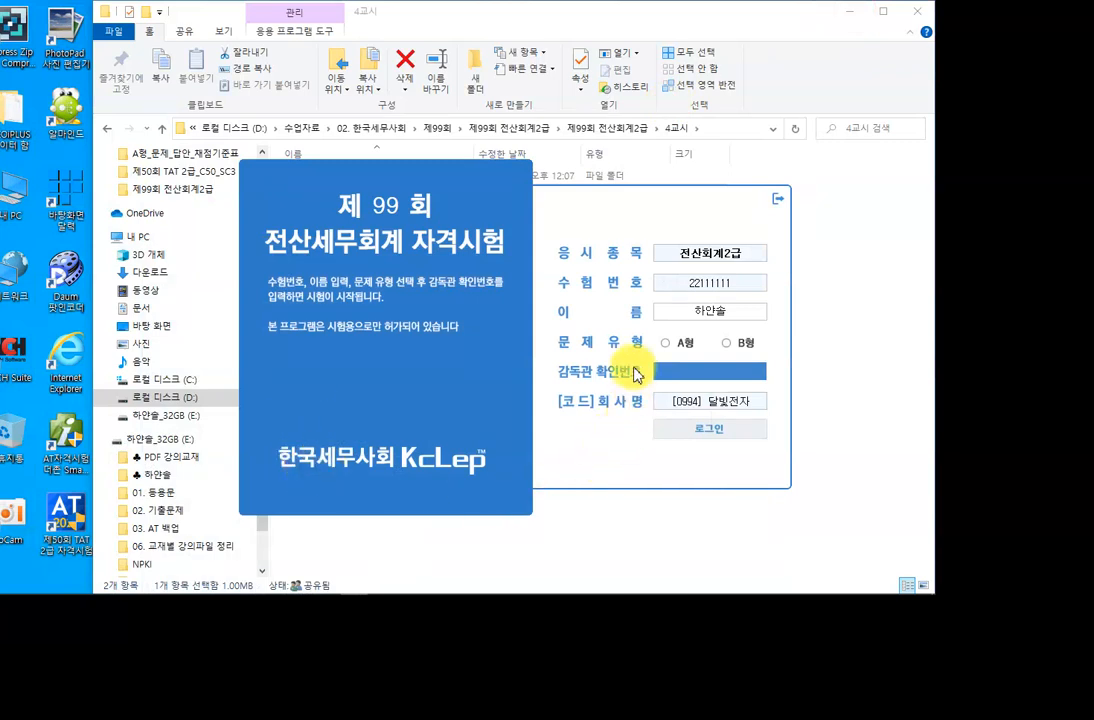
Log in as problem type A (A형) using the supervisor's verification code.
click(665, 343)
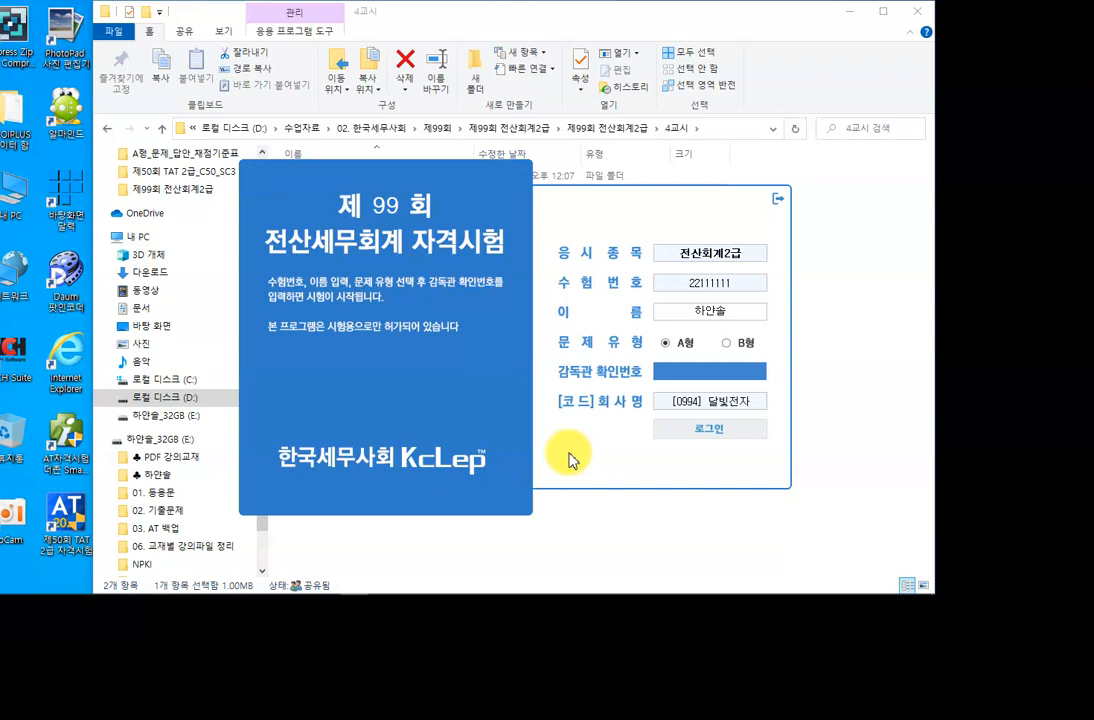
text(8)
text(36)
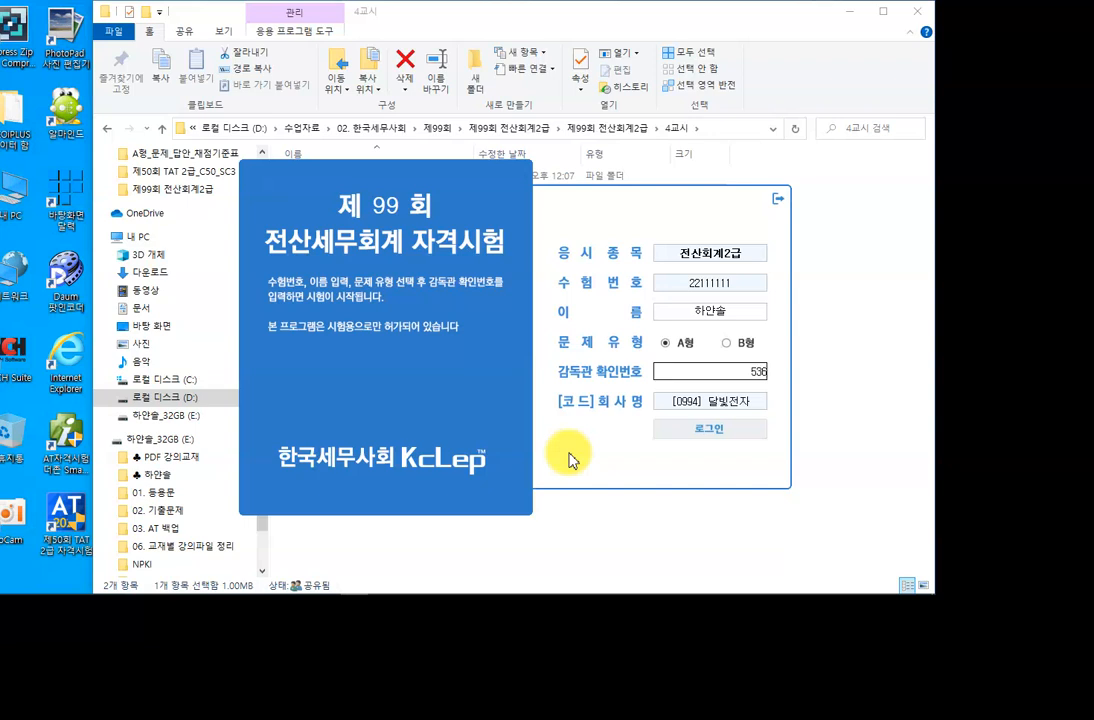
text(3)
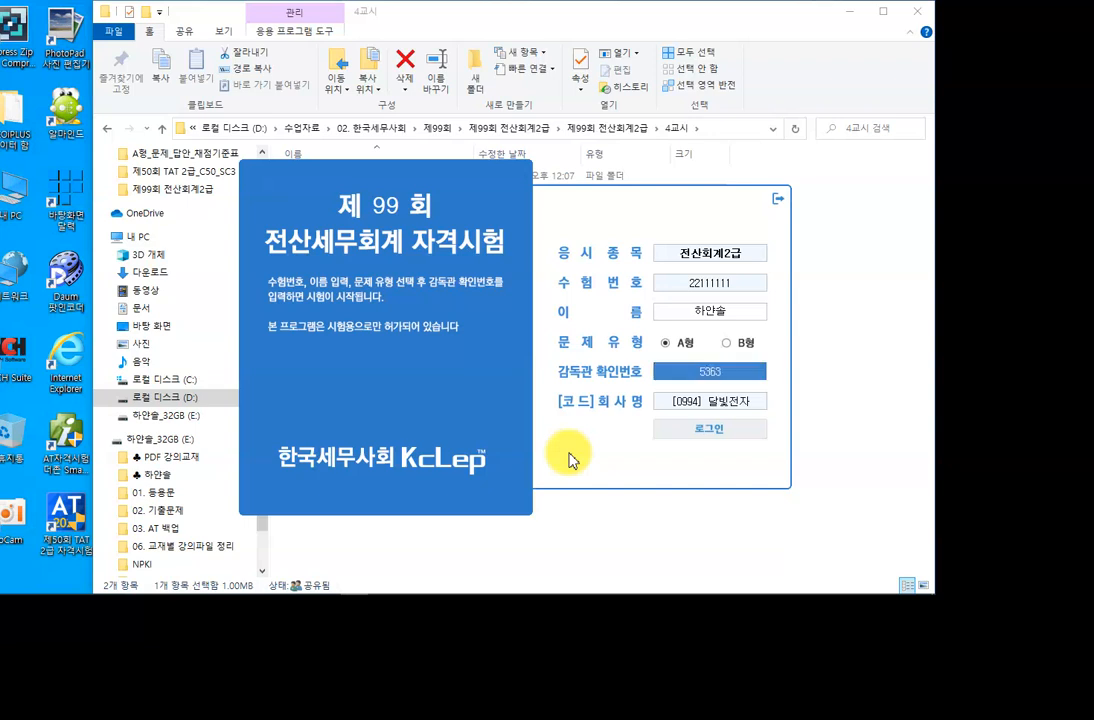
click(700, 432)
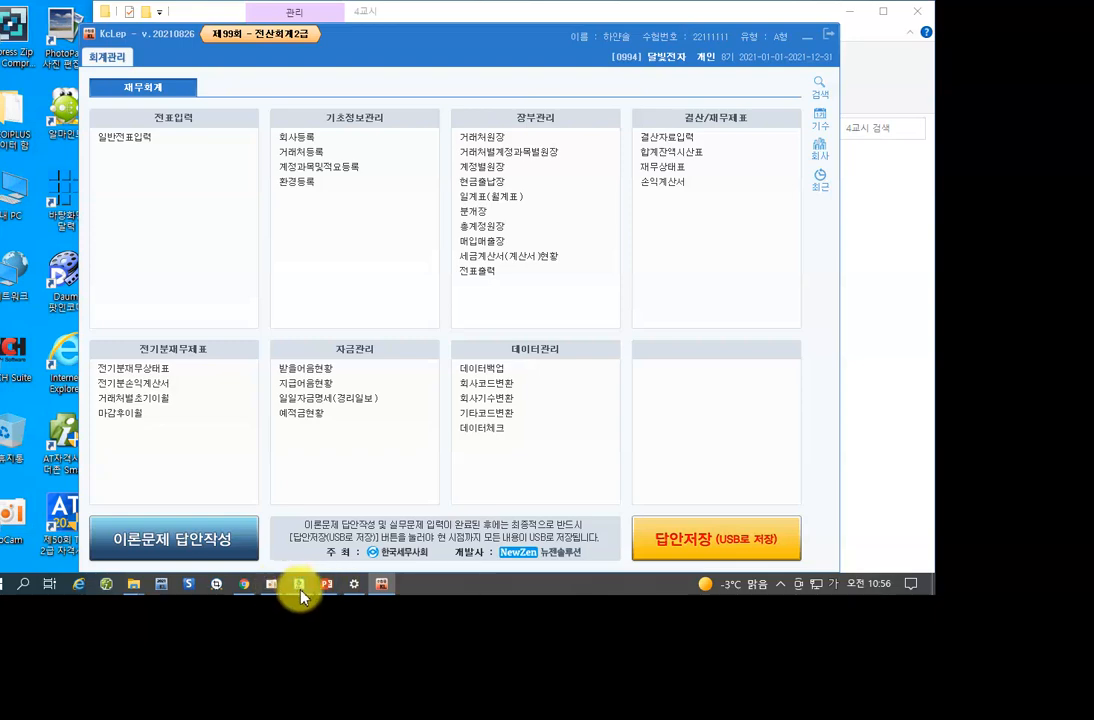
mouse_move(131, 595)
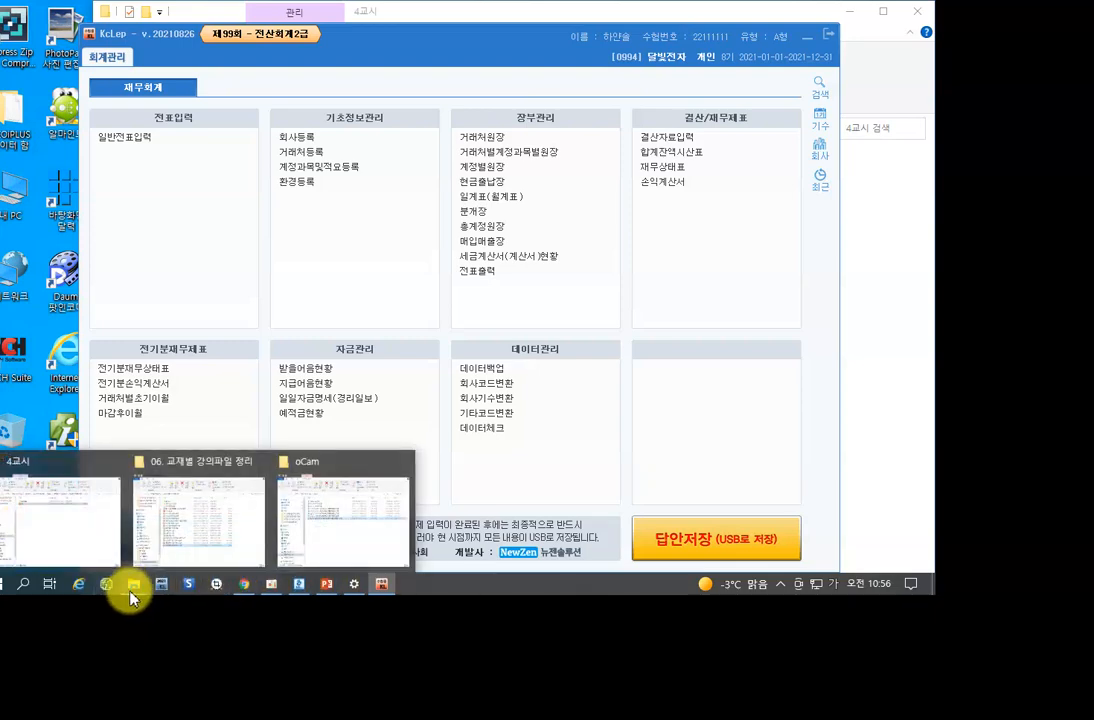
Bring the Hangul exam paper forward and scroll to the 실무시험 section.
click(300, 592)
scroll(352, 420, down, 5)
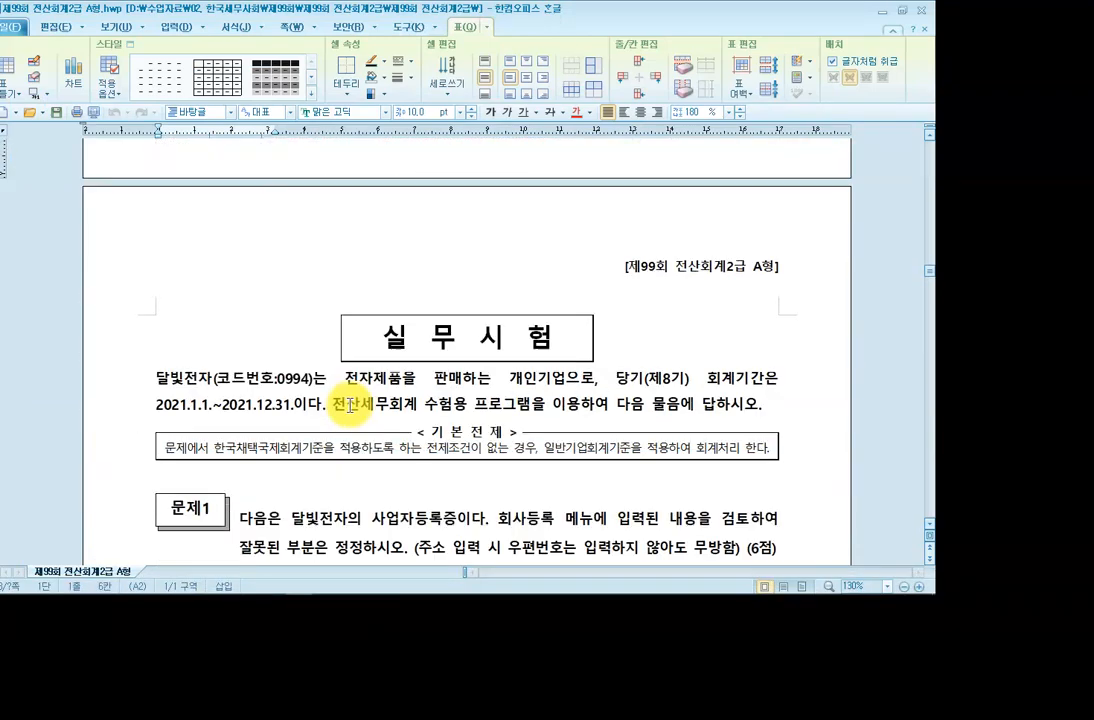
scroll(360, 404, down, 4)
scroll(371, 395, up, 1)
scroll(360, 385, down, 2)
scroll(357, 380, up, 2)
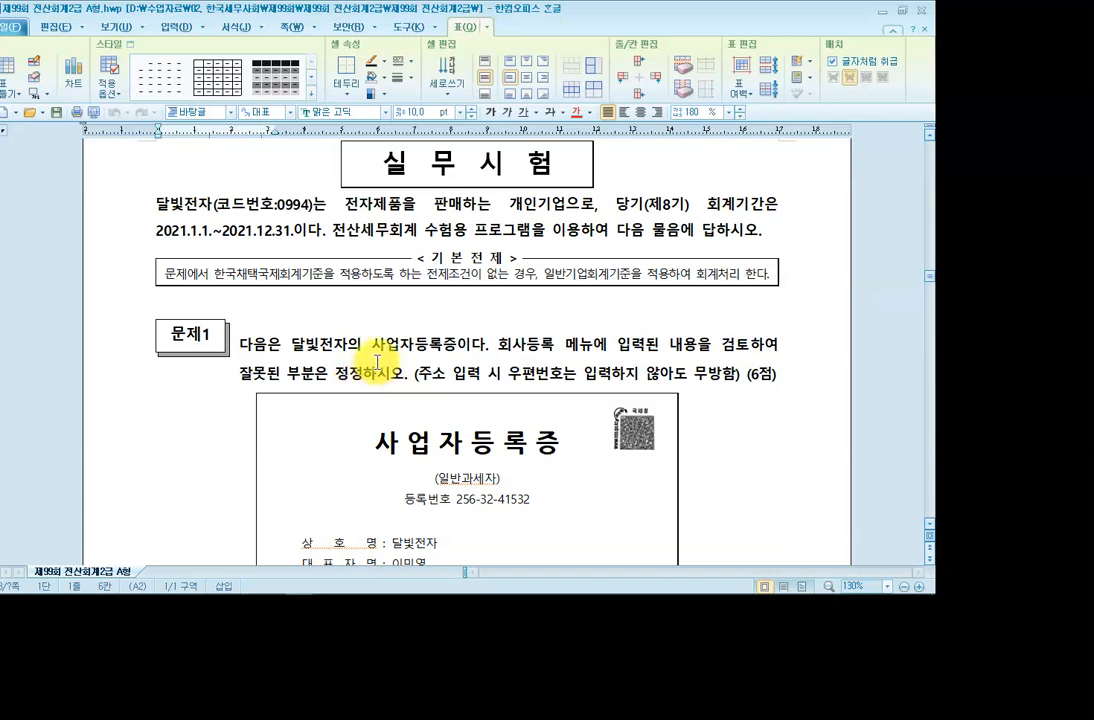
Highlight the key words 개인기업 and 전자 in the opening paragraph, then clear the highlights.
click(198, 203)
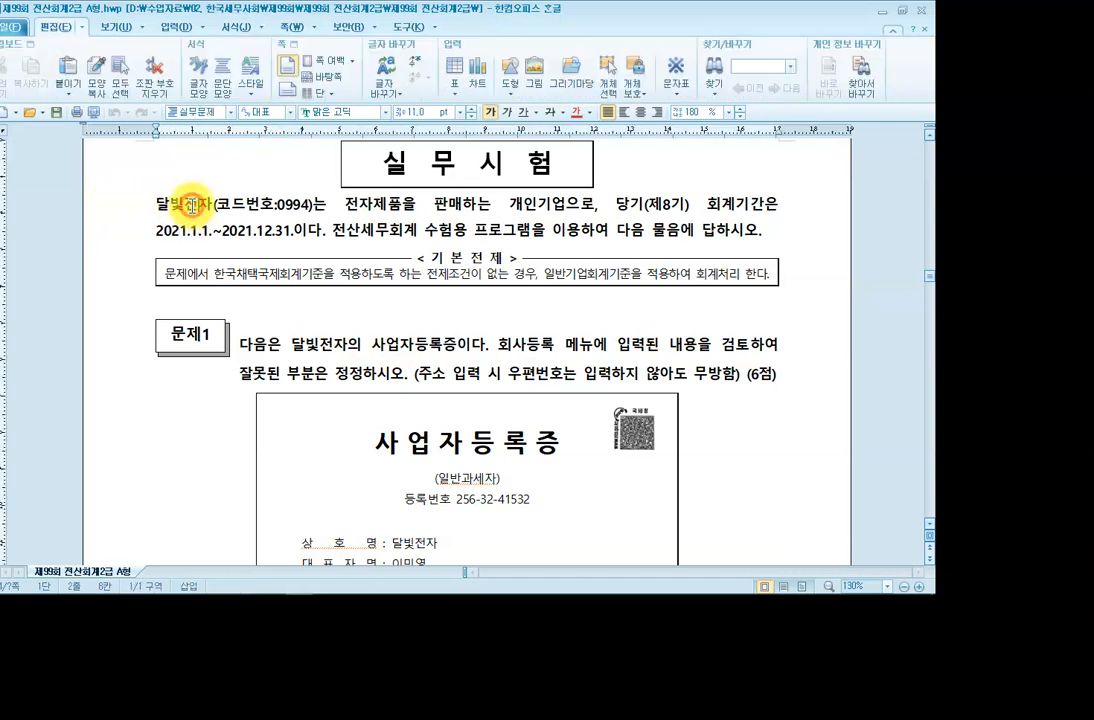
click(504, 209)
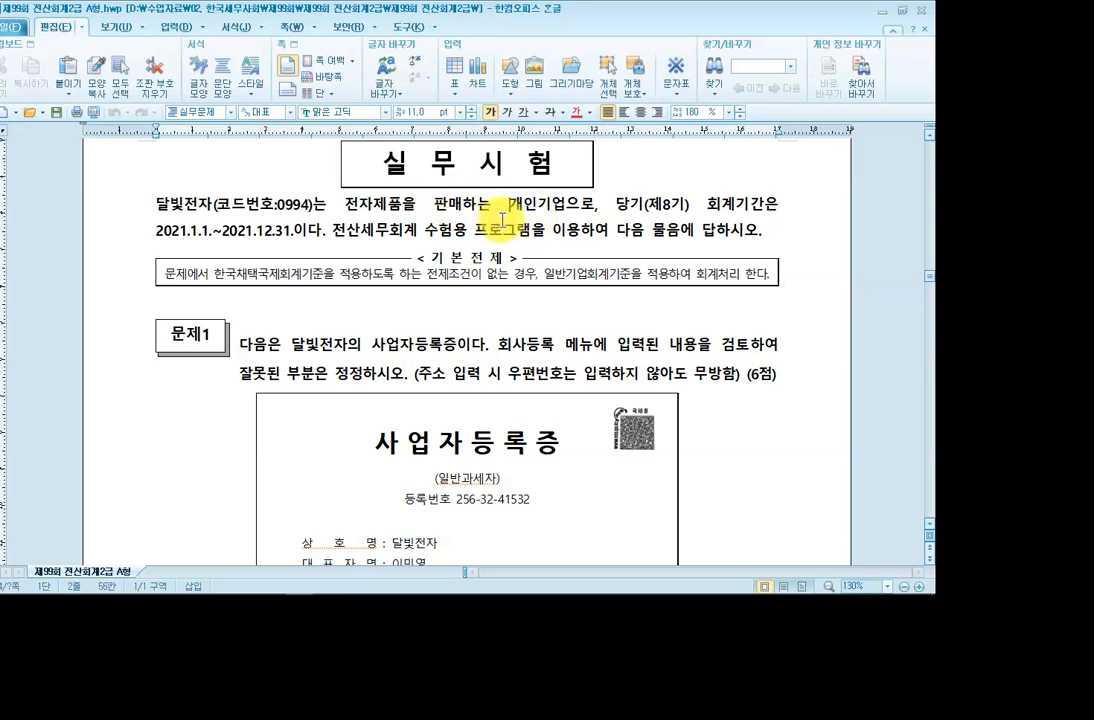
drag(510, 204, 540, 213)
click(537, 209)
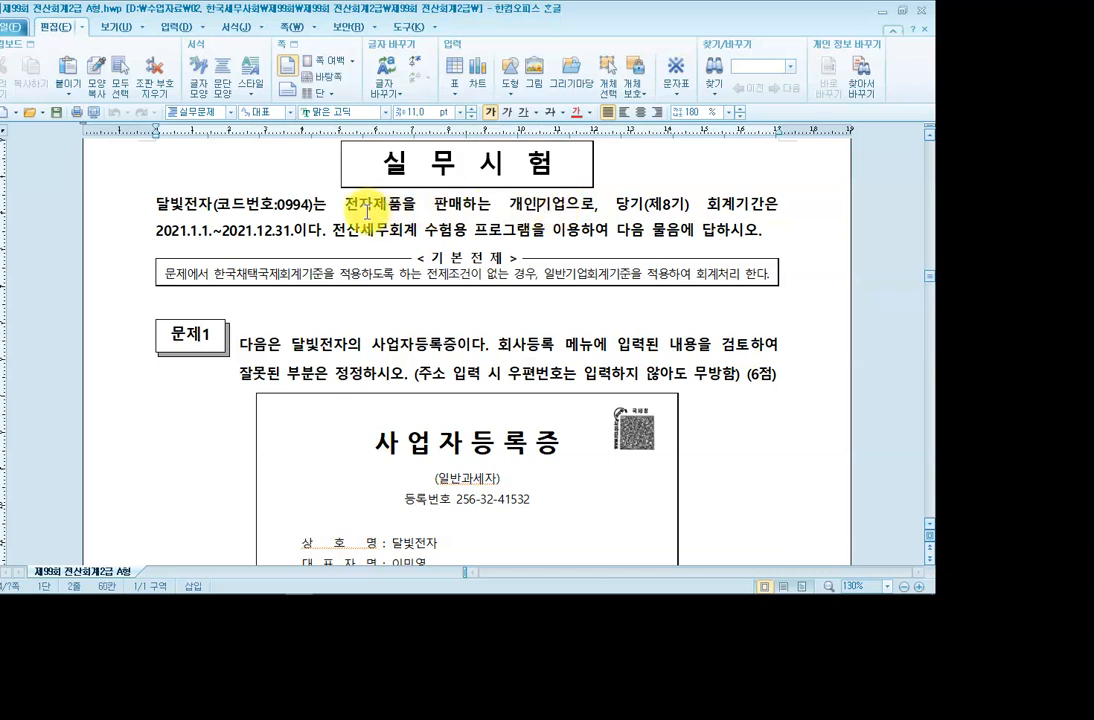
drag(345, 205, 400, 210)
click(415, 206)
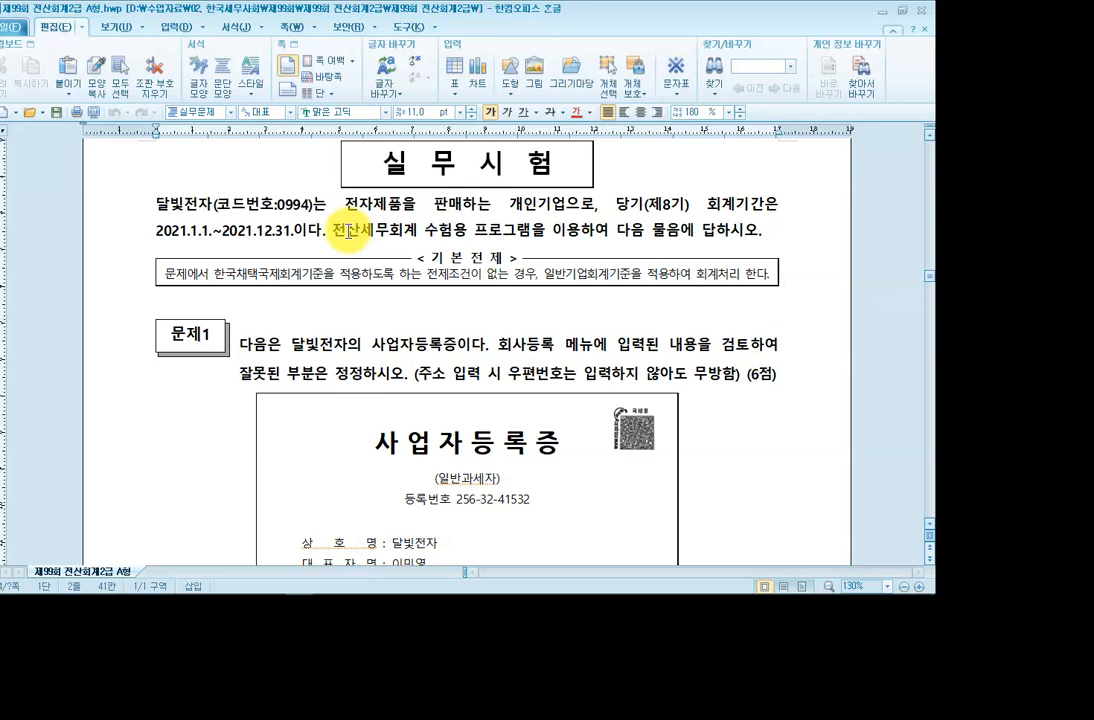
click(351, 205)
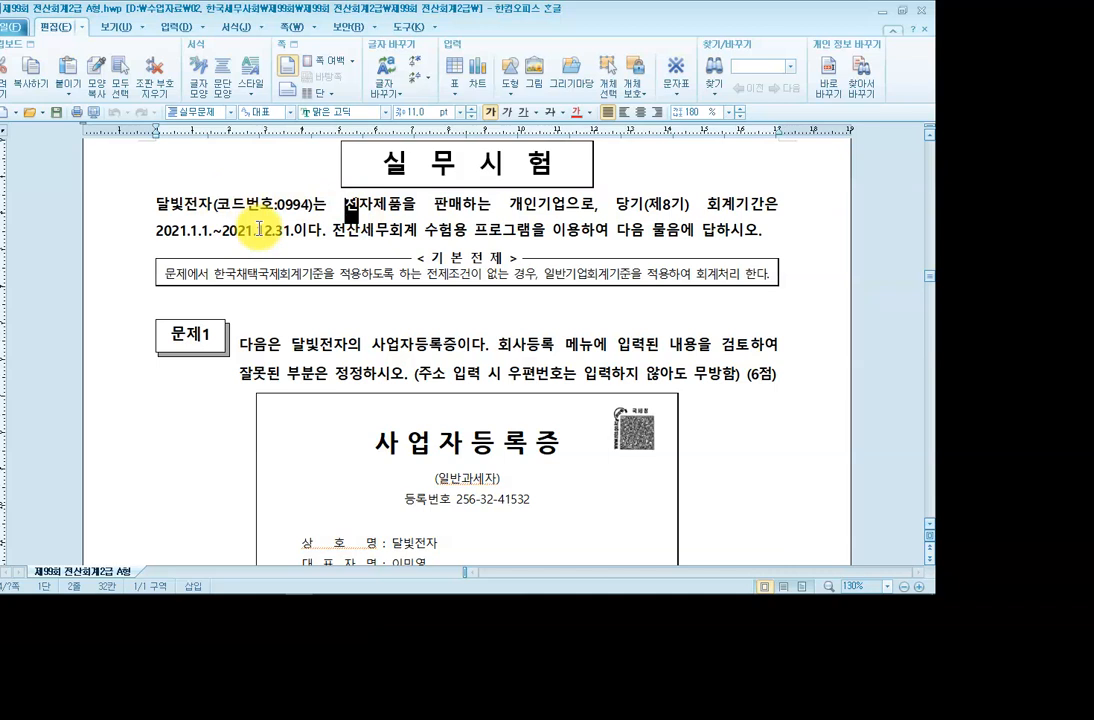
click(338, 230)
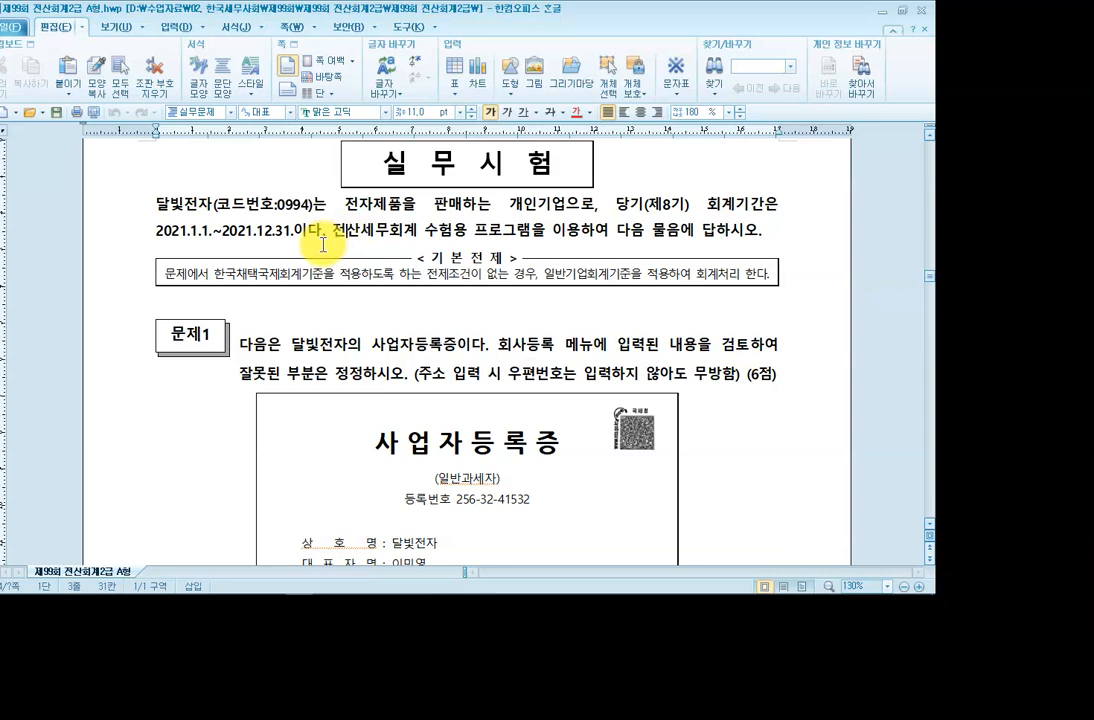
scroll(374, 203, down, 3)
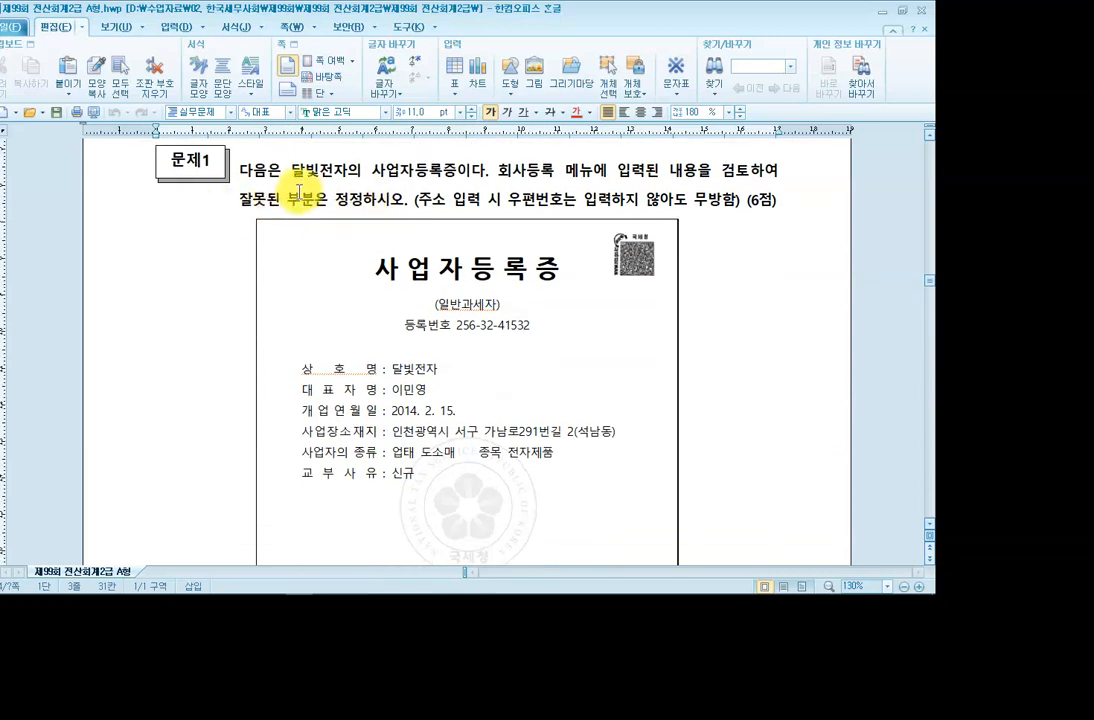
drag(362, 170, 451, 175)
click(456, 174)
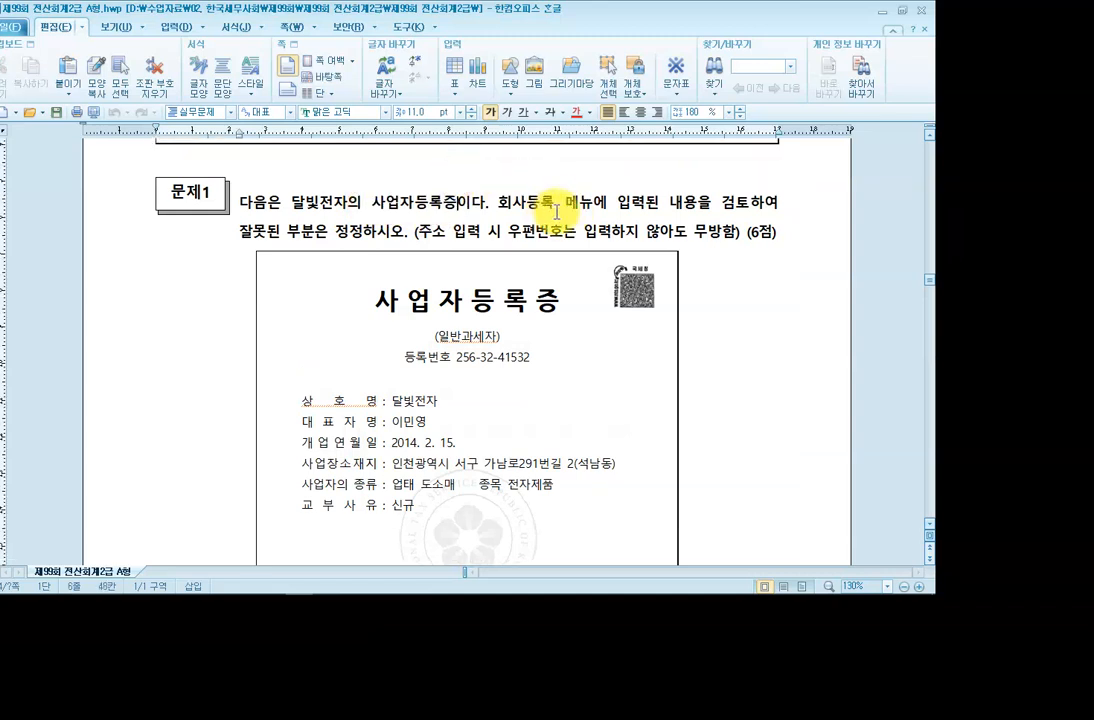
click(320, 235)
click(341, 236)
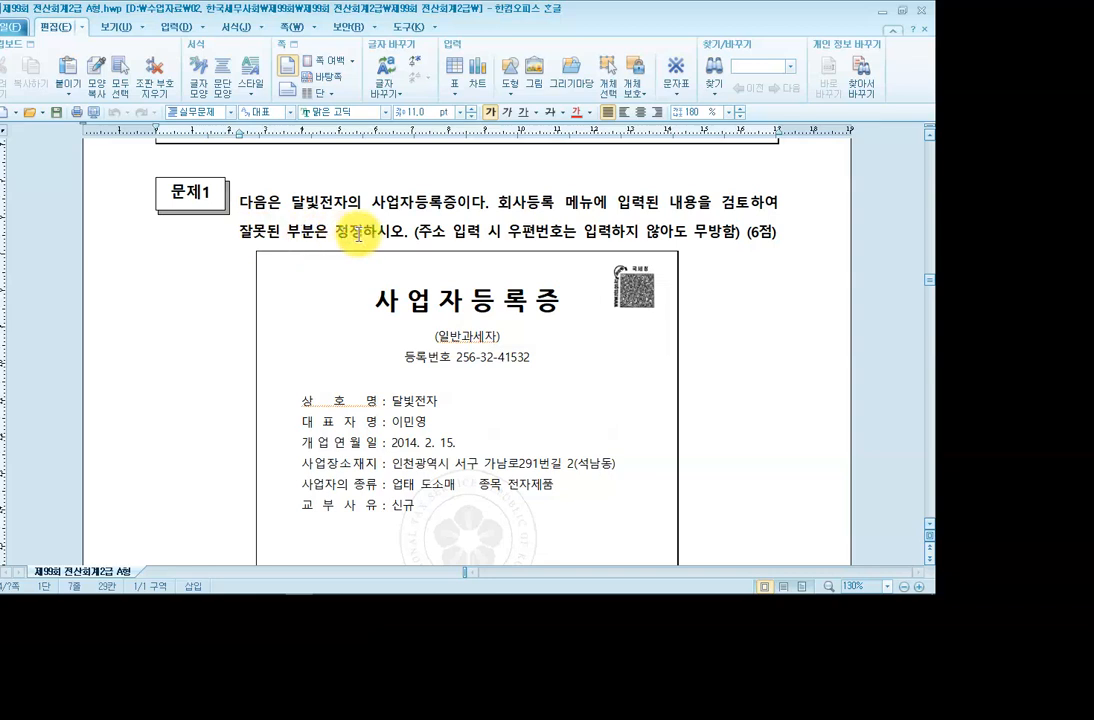
click(508, 236)
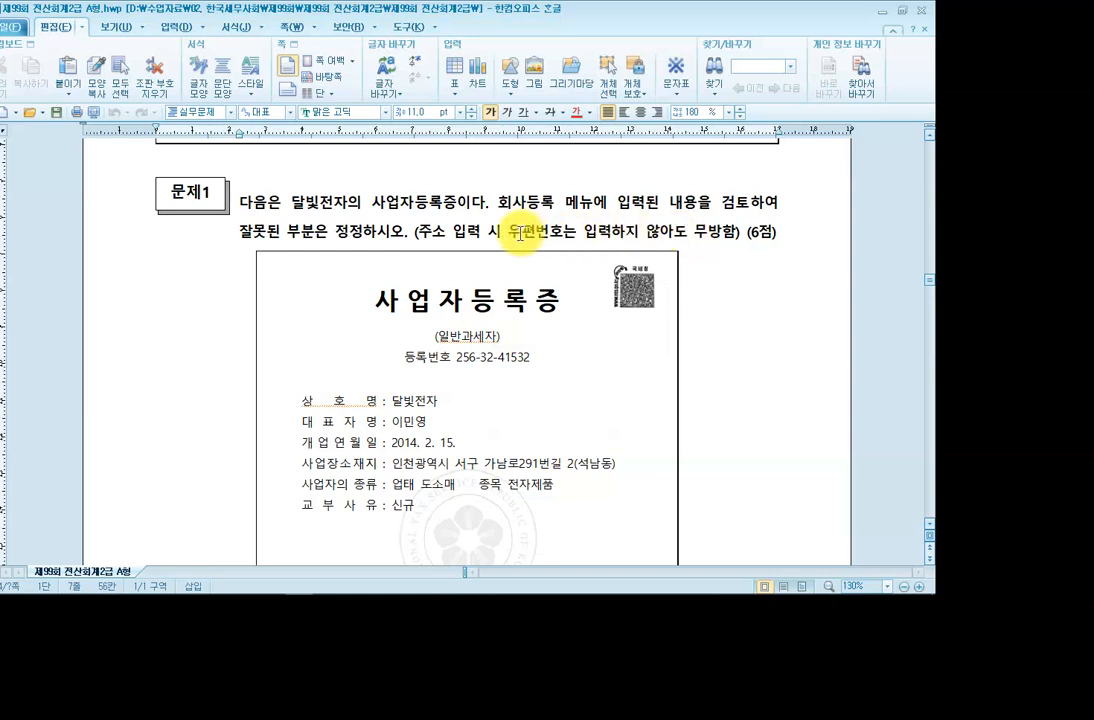
scroll(500, 237, down, 1)
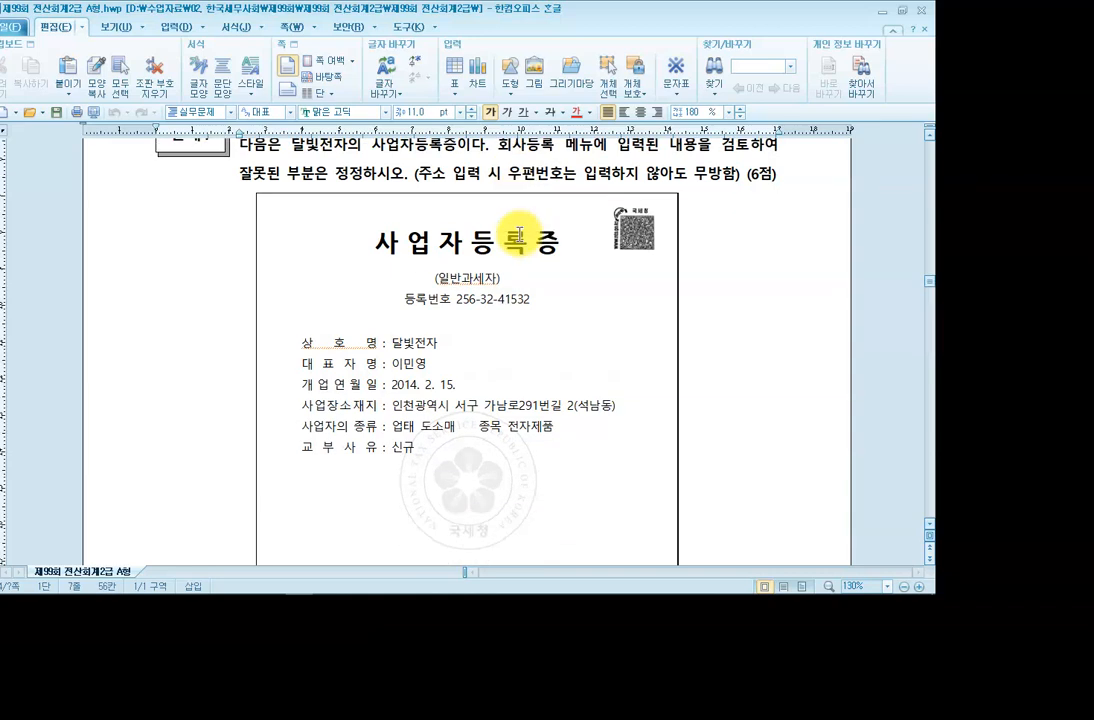
scroll(470, 245, down, 1)
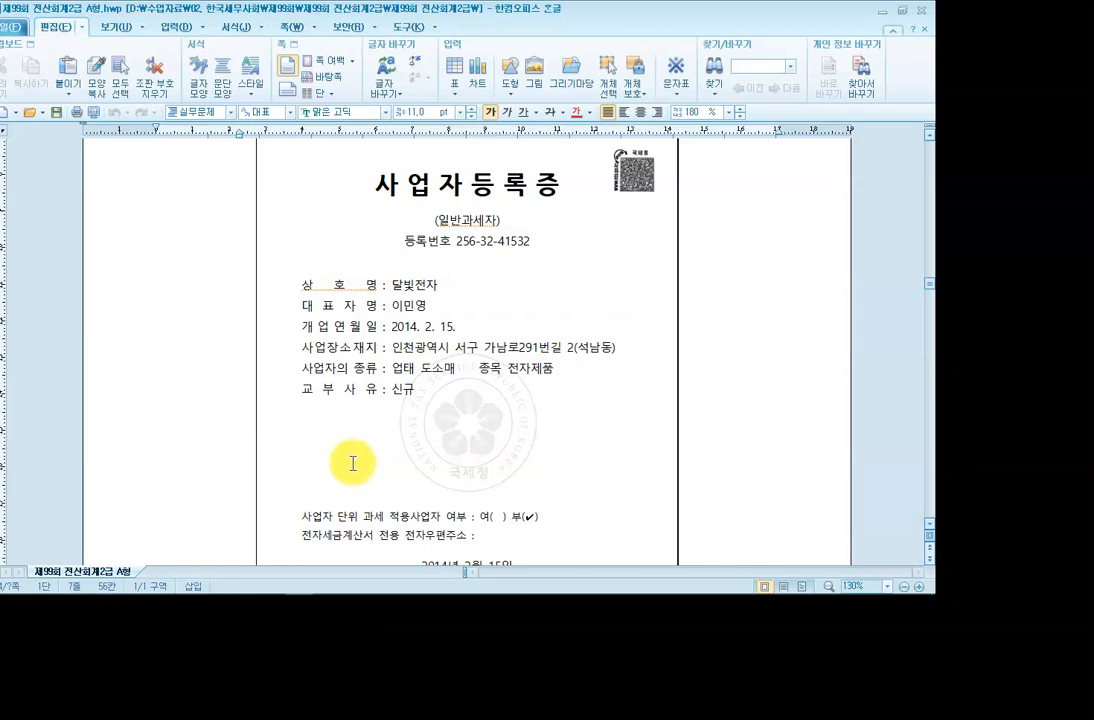
mouse_move(420, 585)
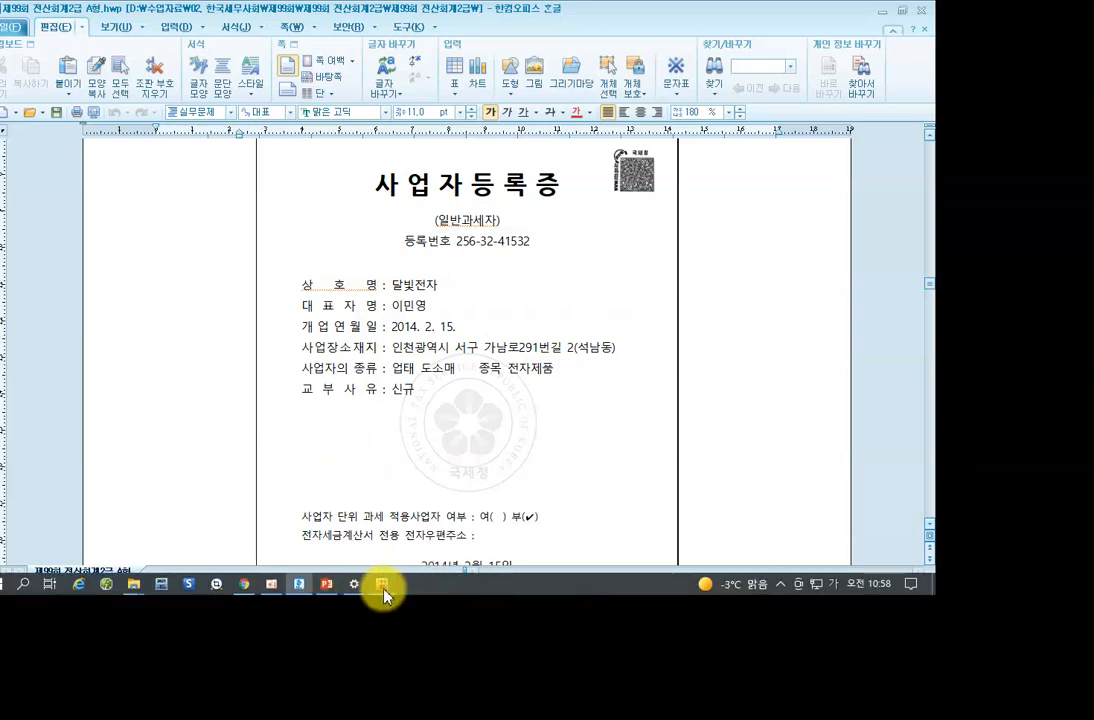
click(384, 589)
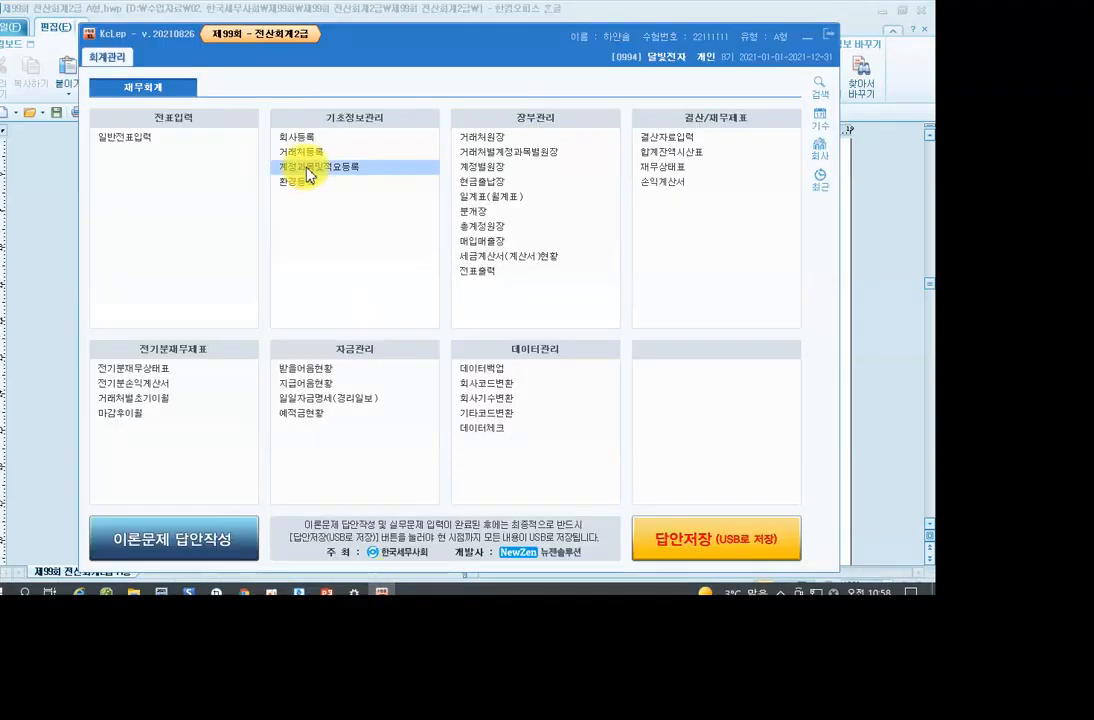
click(300, 145)
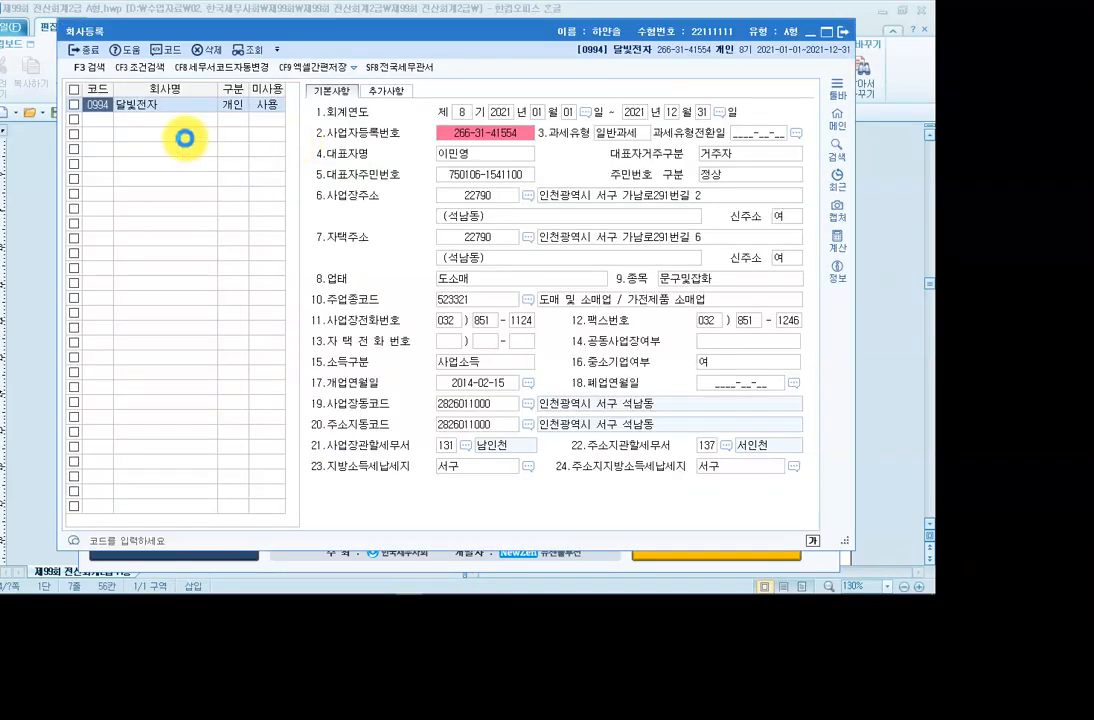
click(134, 104)
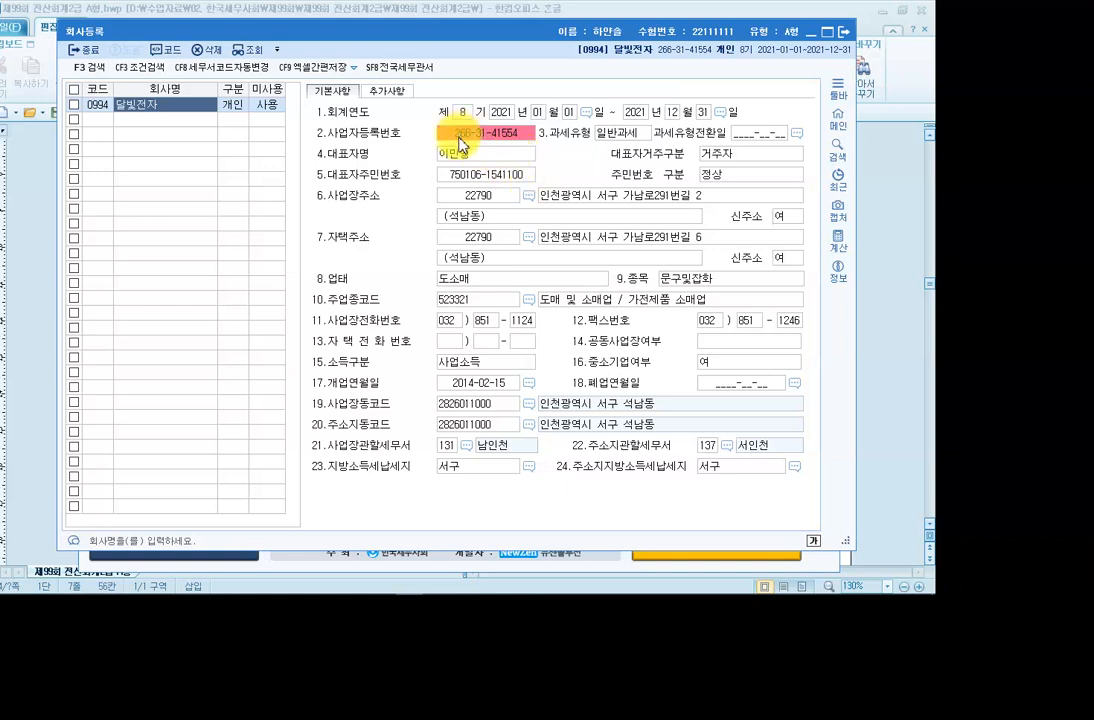
click(459, 139)
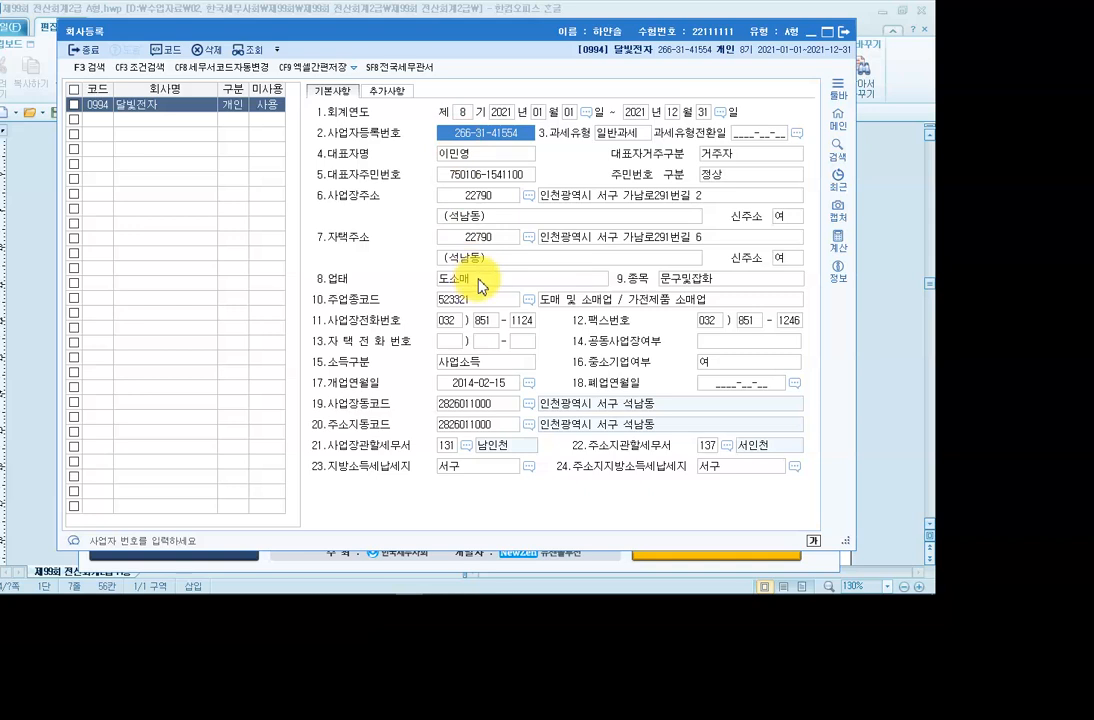
key(F2)
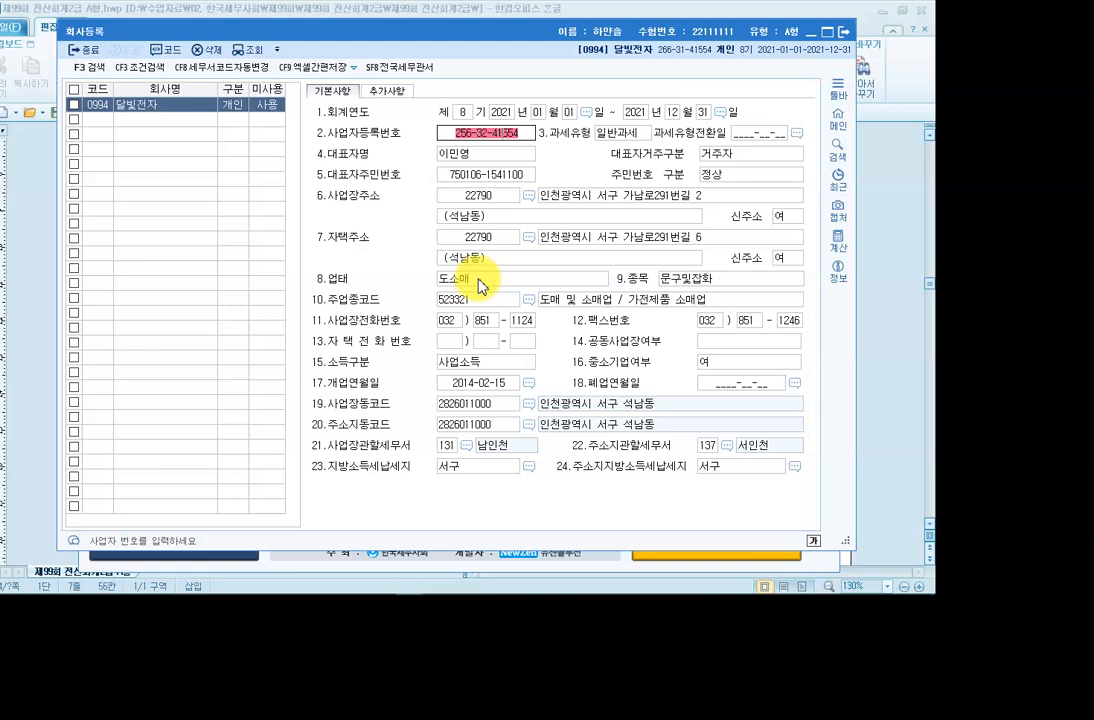
key(Return)
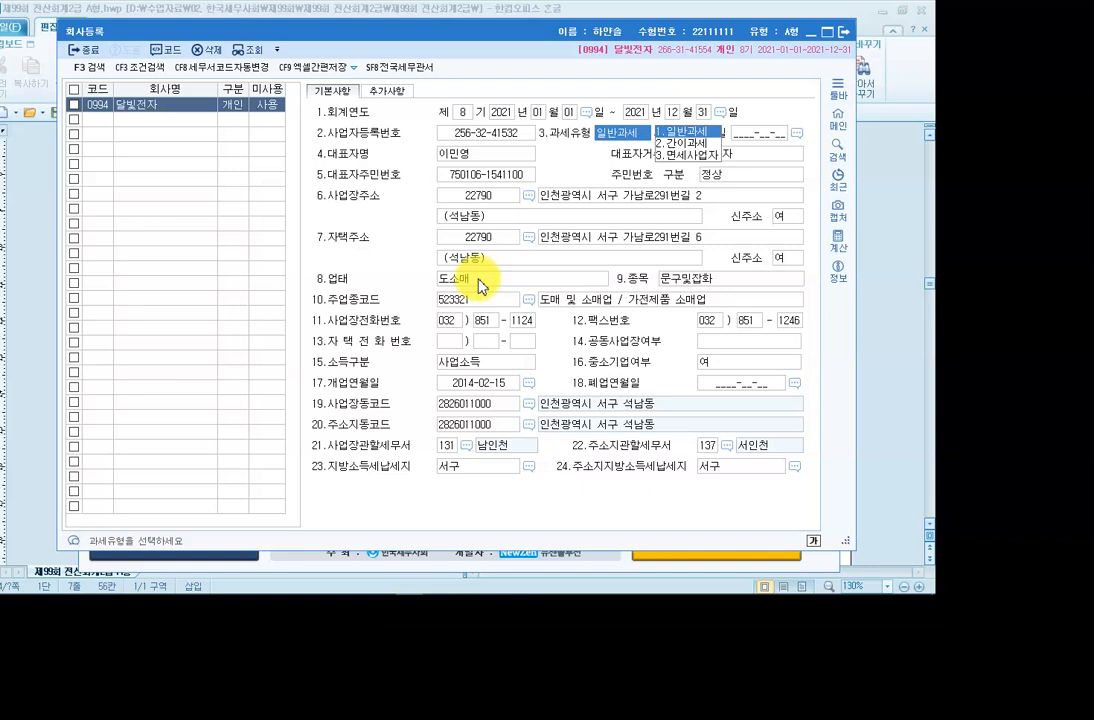
key(Return)
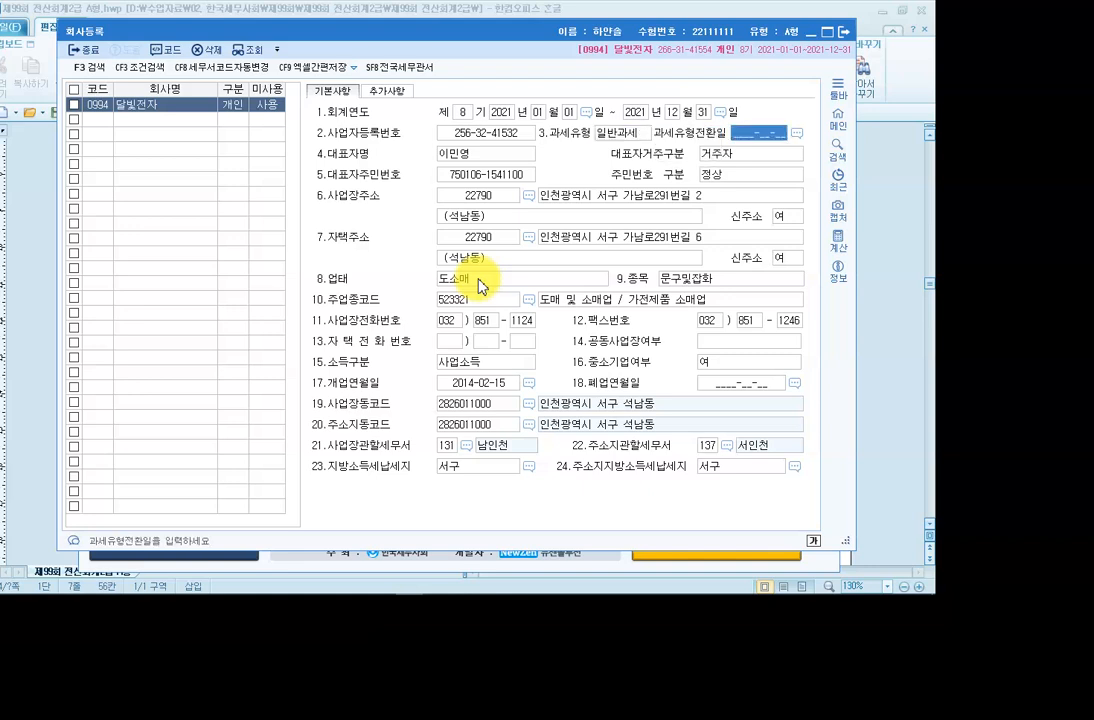
key(Return)
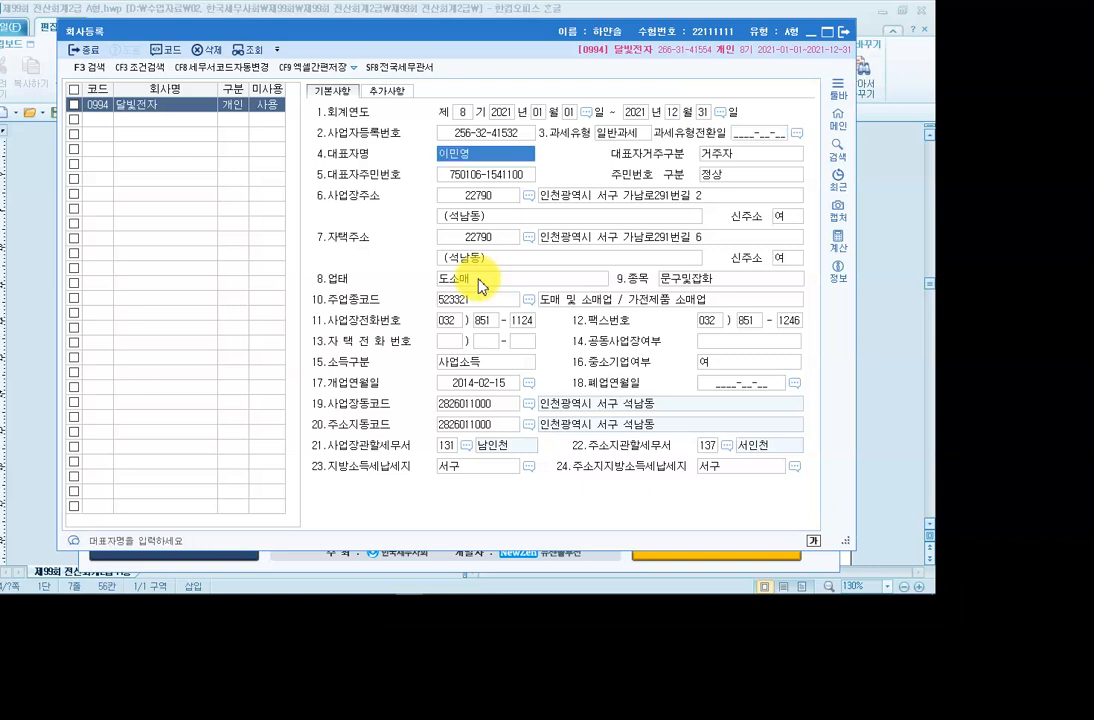
key(Return)
key(Return)
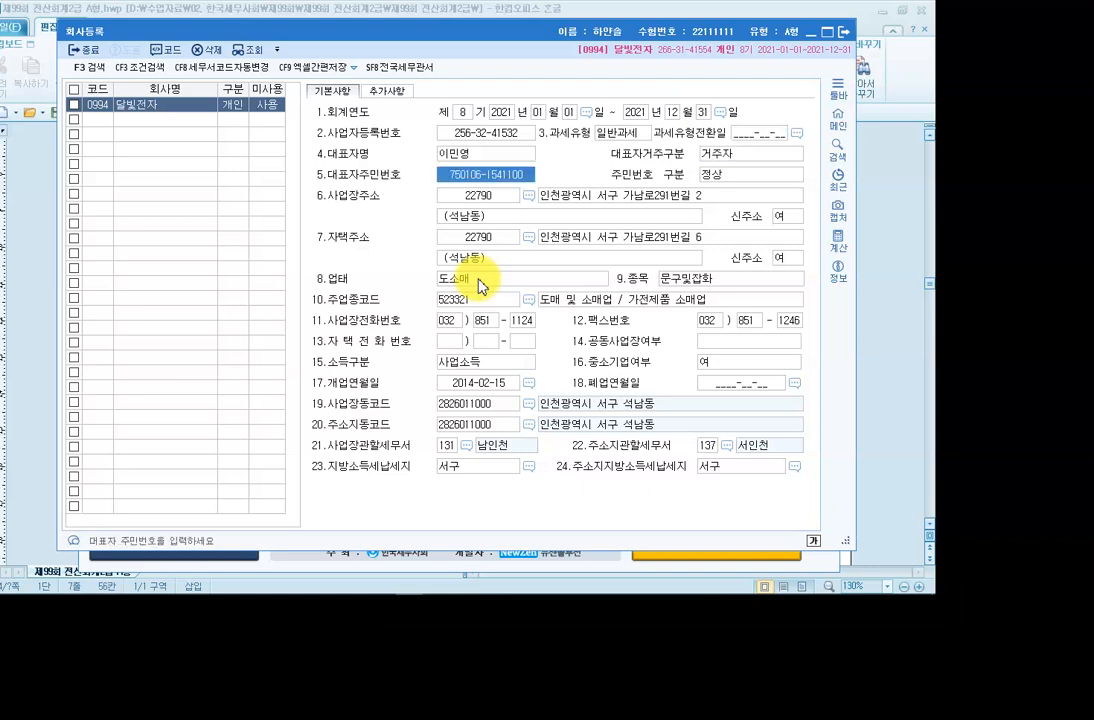
key(Return)
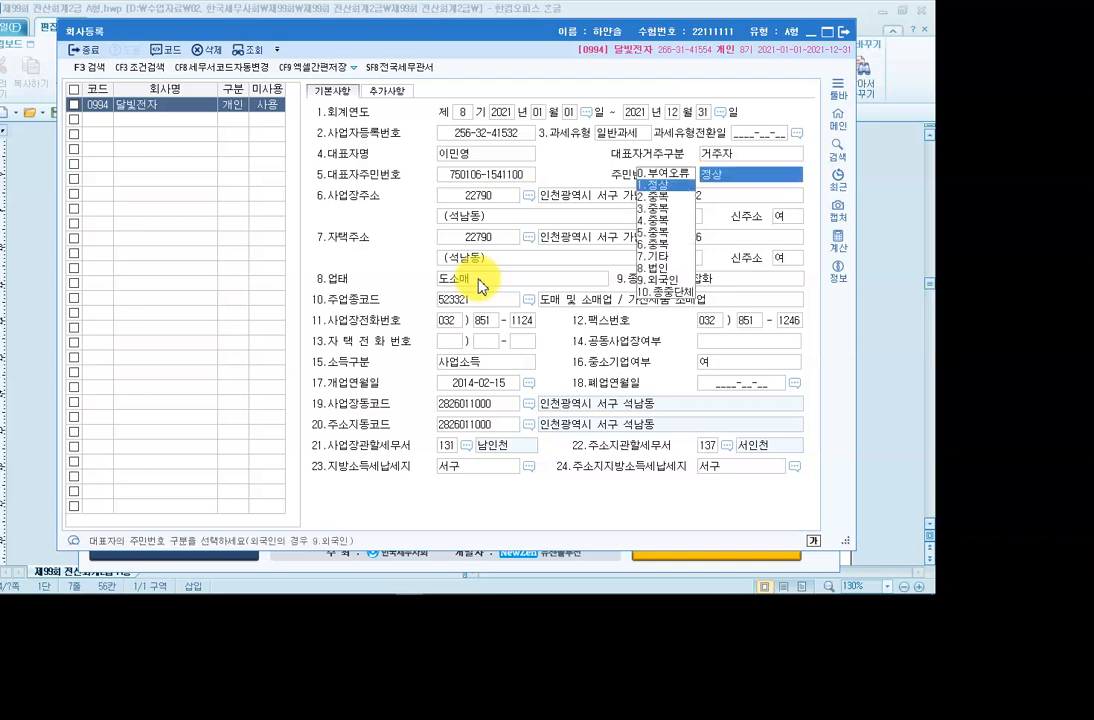
key(Return)
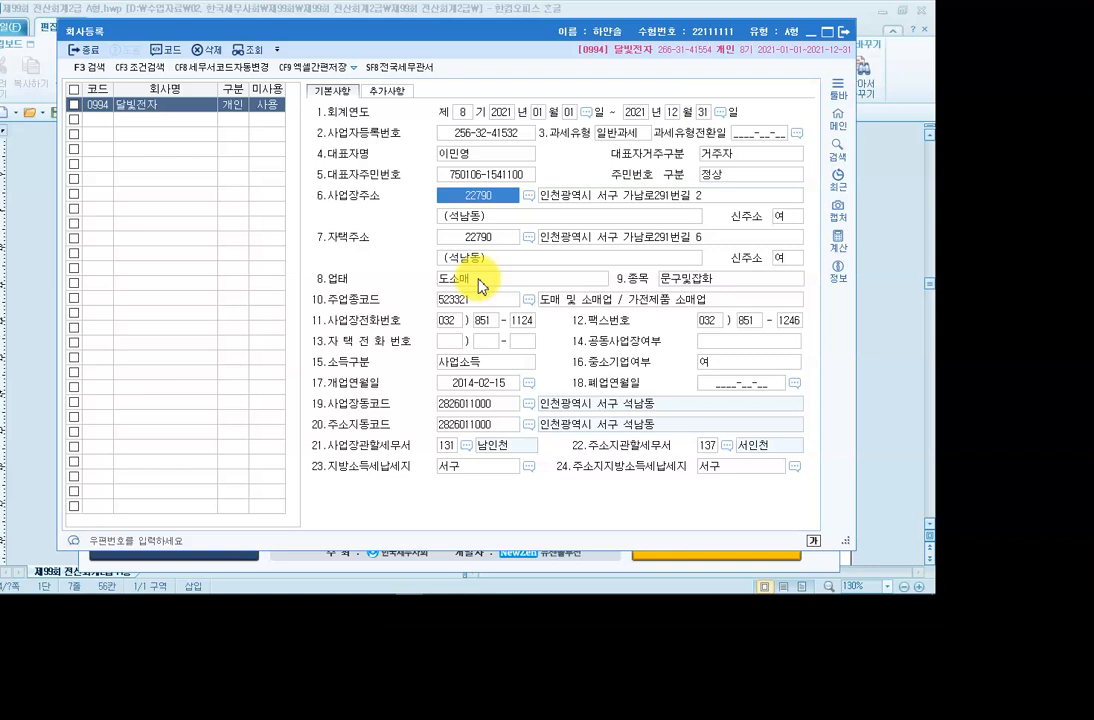
key(Return)
key(Return)
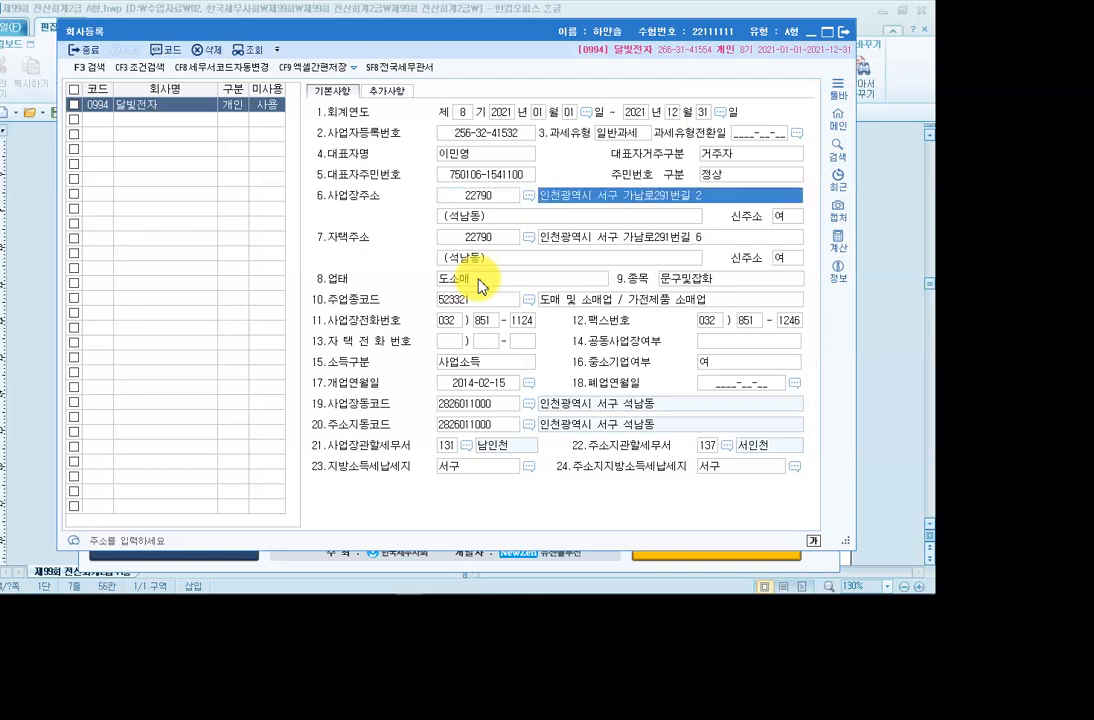
Change the business item from 문구및잡화 to 전자제품 and open the tax-office code list.
click(541, 284)
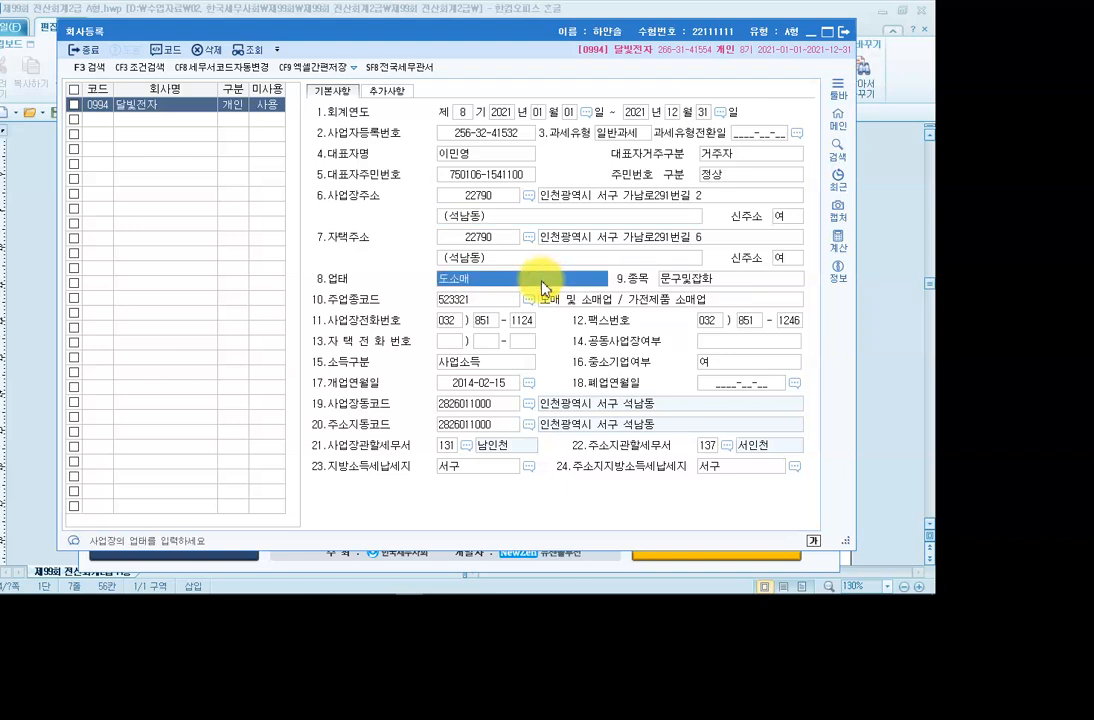
key(Return)
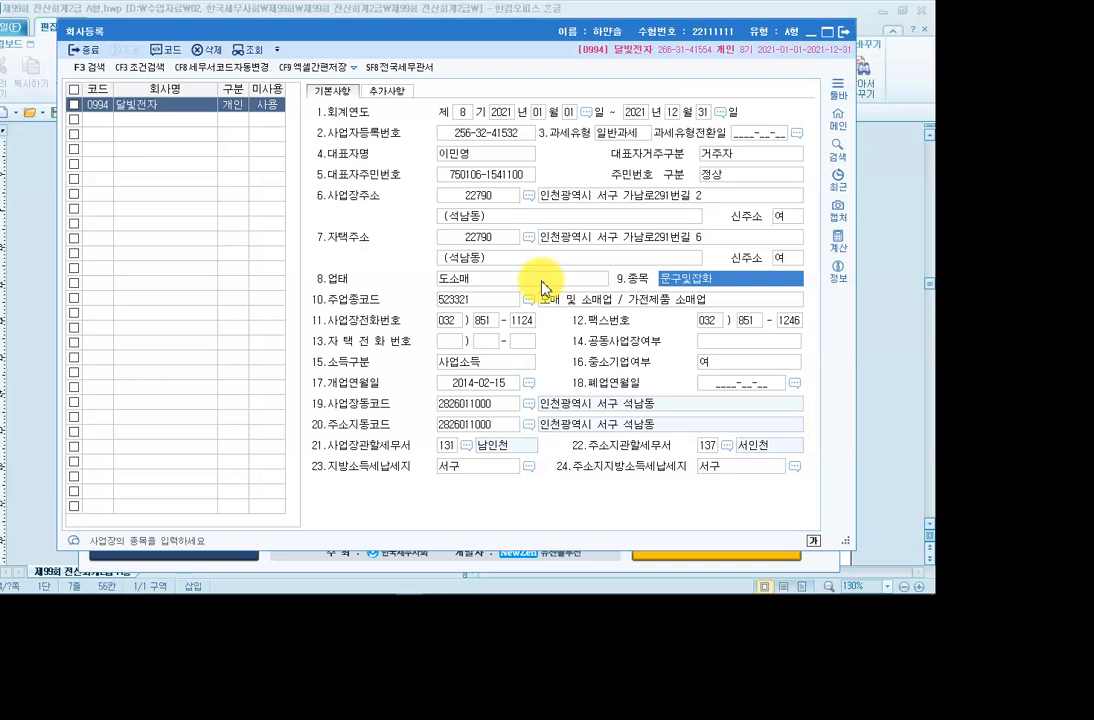
text(전자제푸ㅁ)
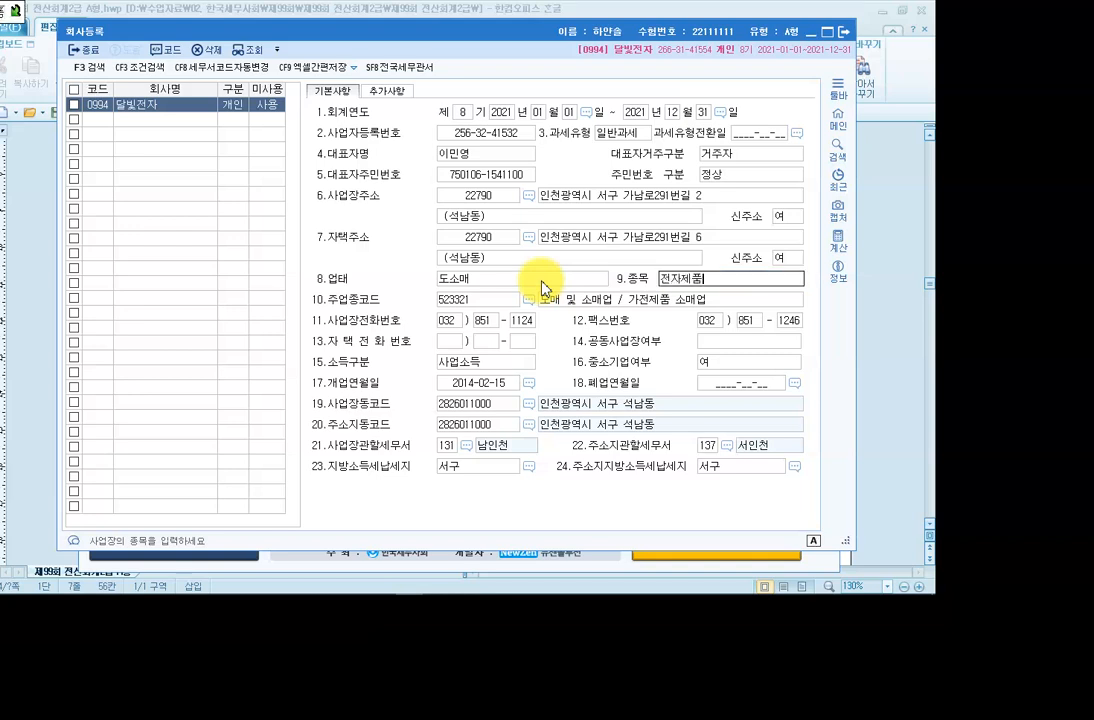
key(Return)
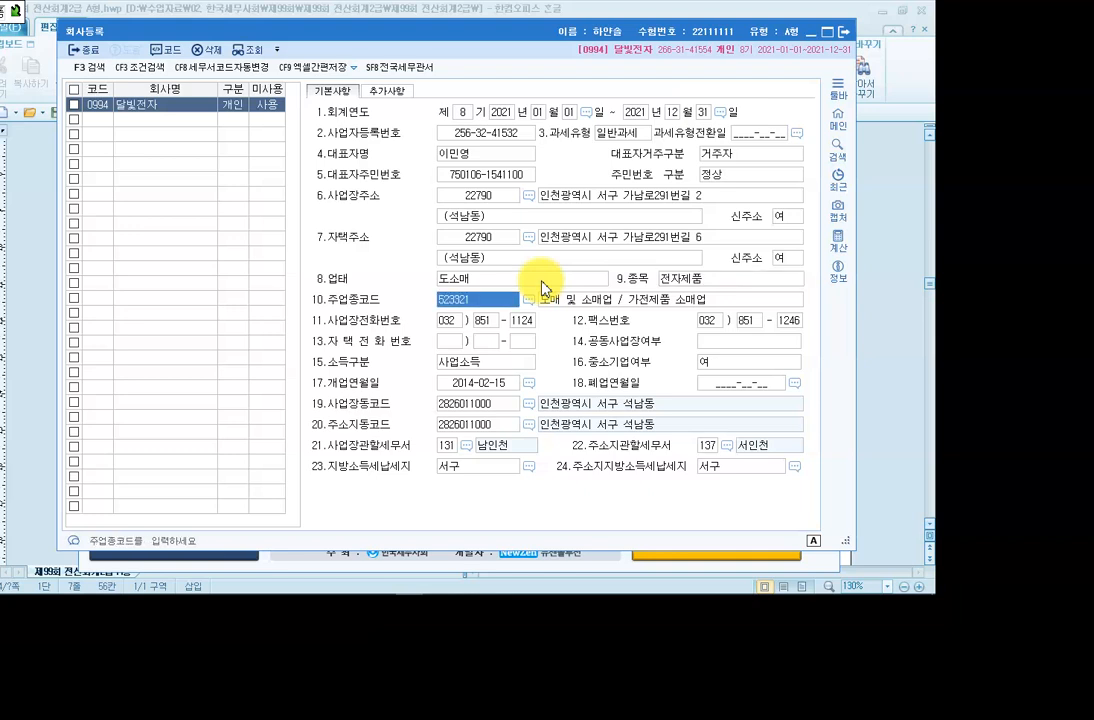
key(Return)
key(Return)
key(Return)
key(Return)
key(Return)
key(Return)
key(Return)
key(Return)
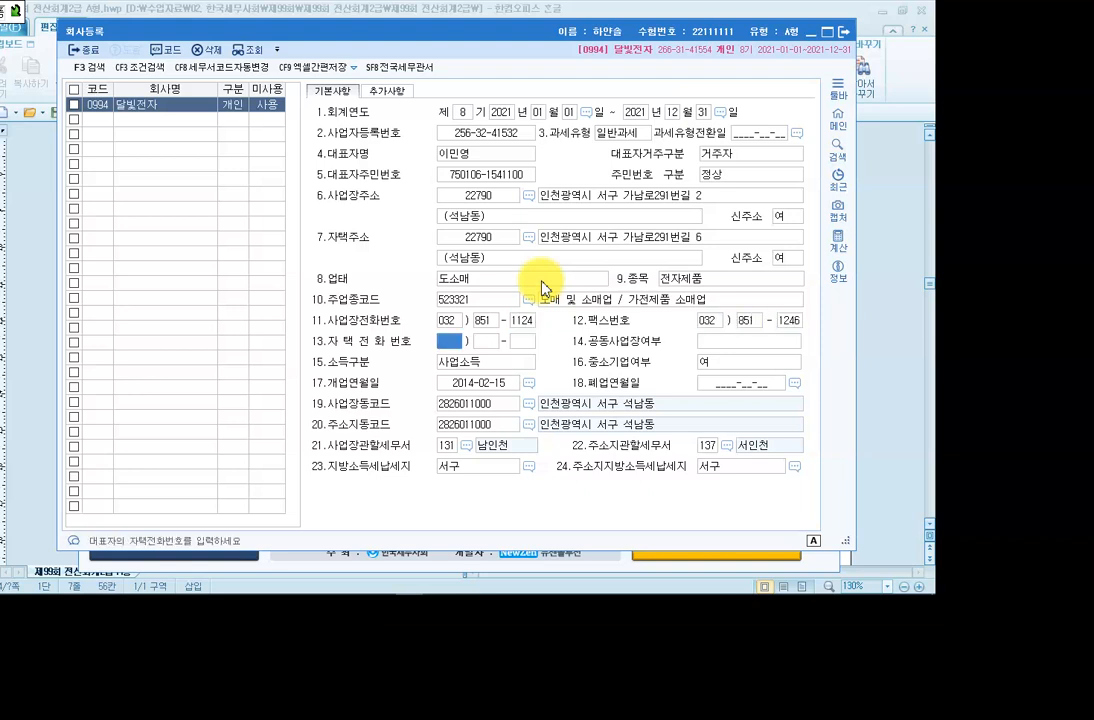
click(445, 452)
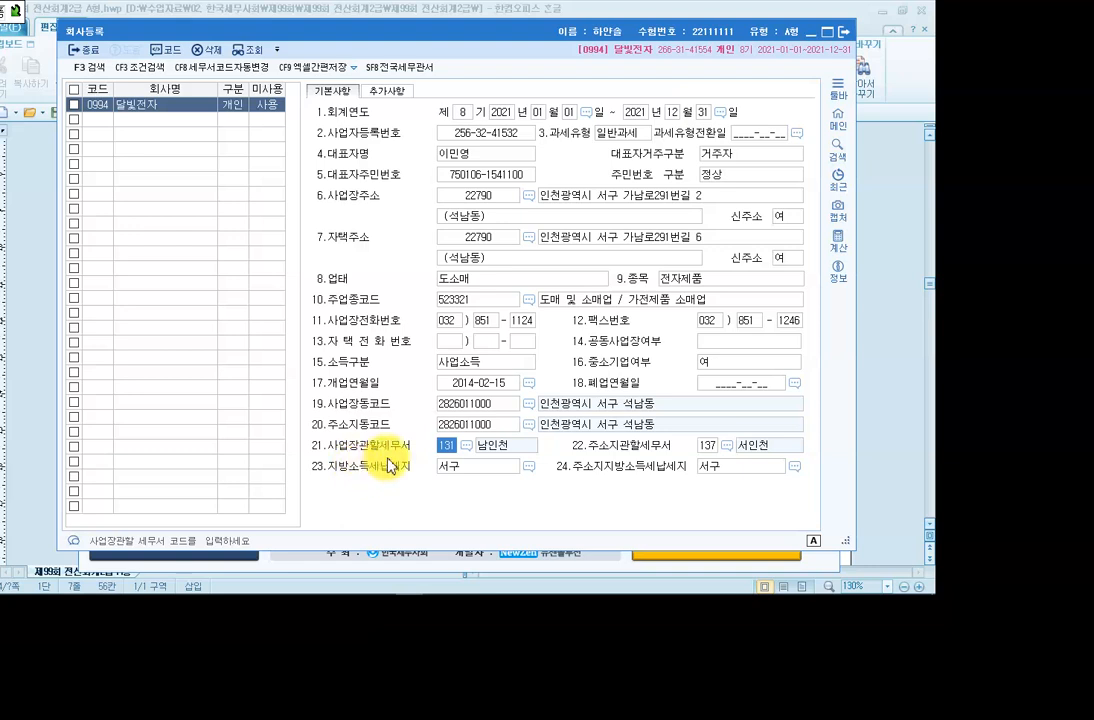
click(466, 447)
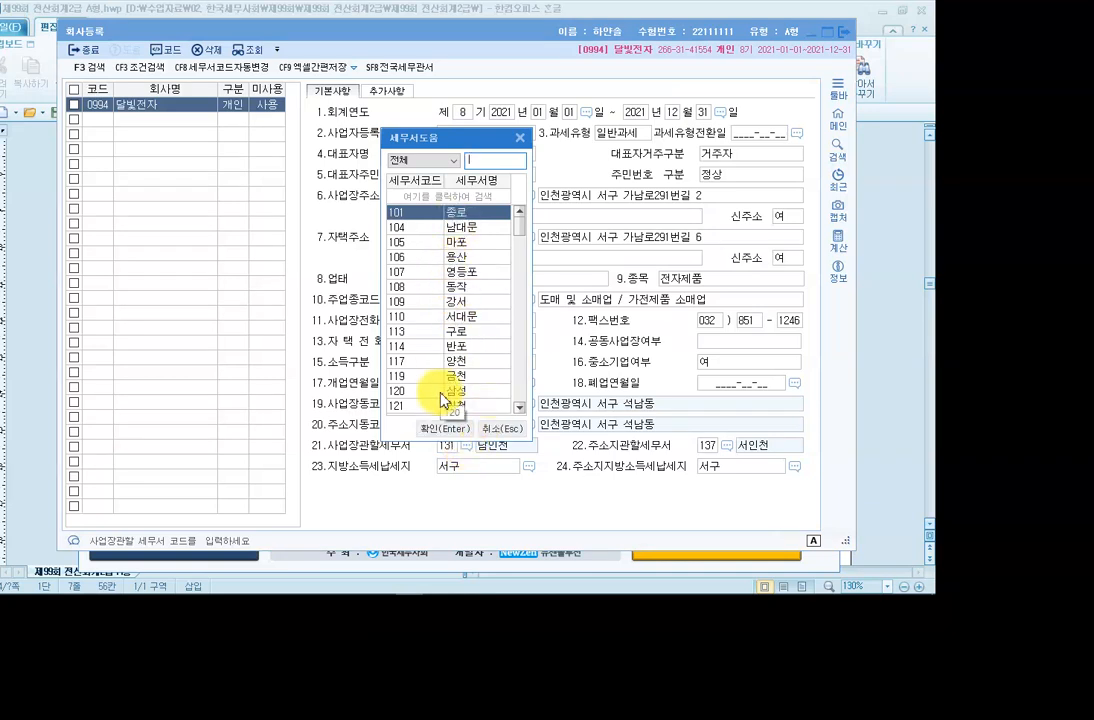
Set the business-place tax office to 137 서인천.
text(서연)
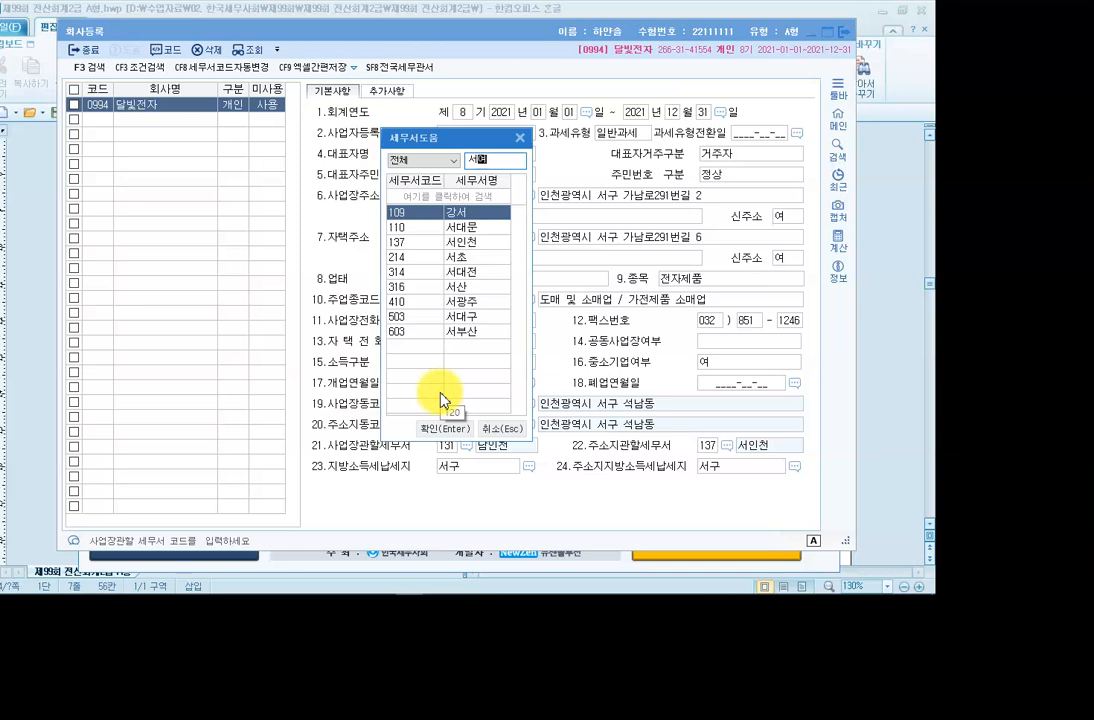
key(BackSpace)
key(BackSpace)
text(ㅣㄴ)
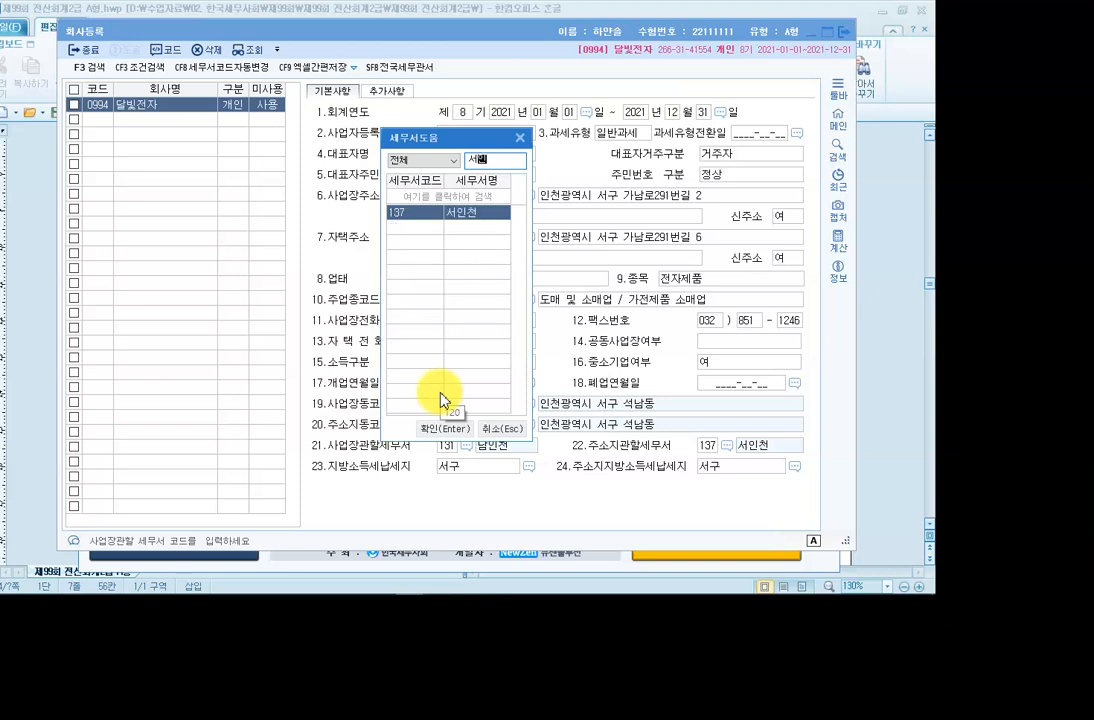
key(Return)
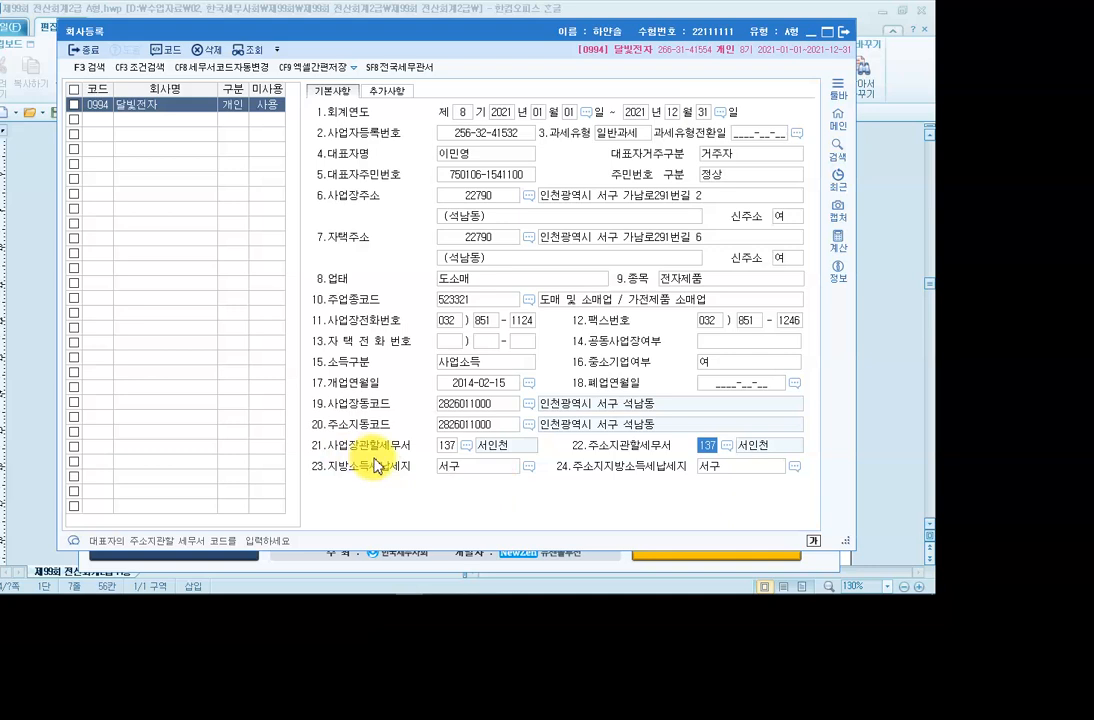
key(Return)
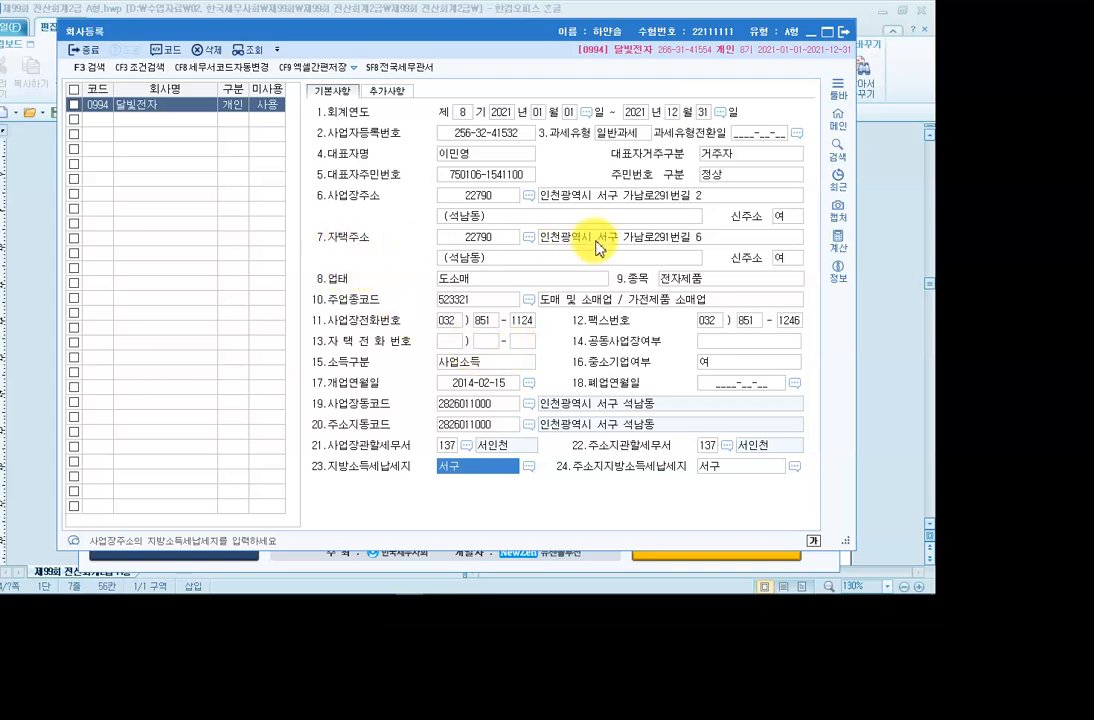
Close company registration and switch to the Hangul exam paper.
click(843, 31)
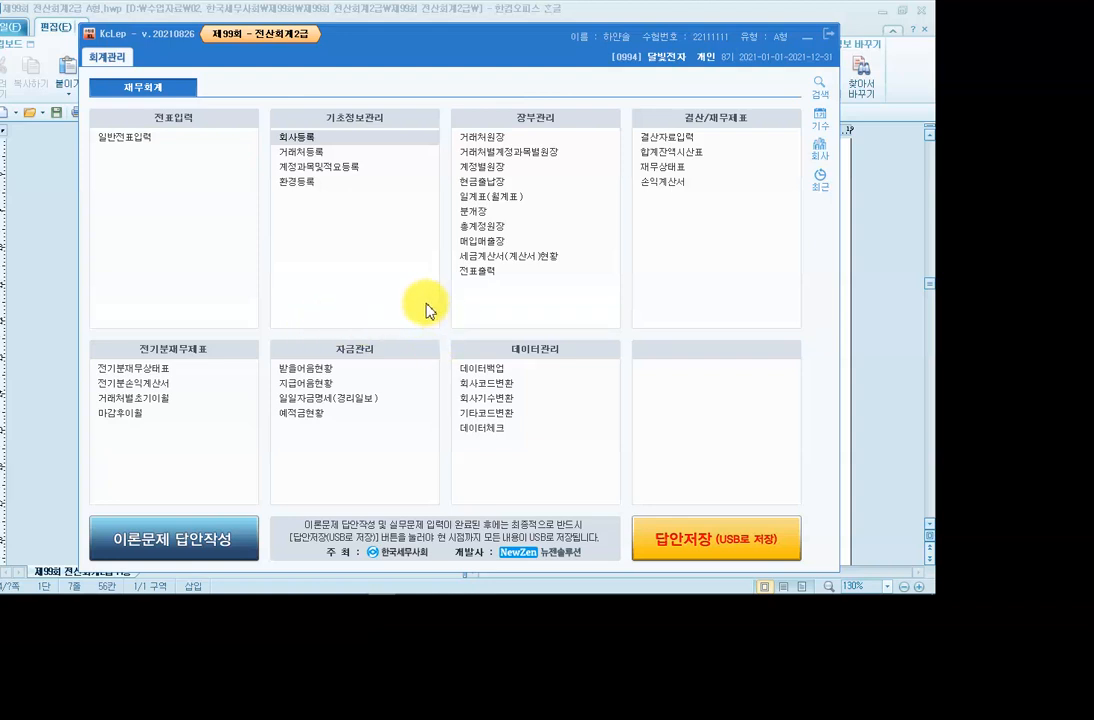
mouse_move(288, 588)
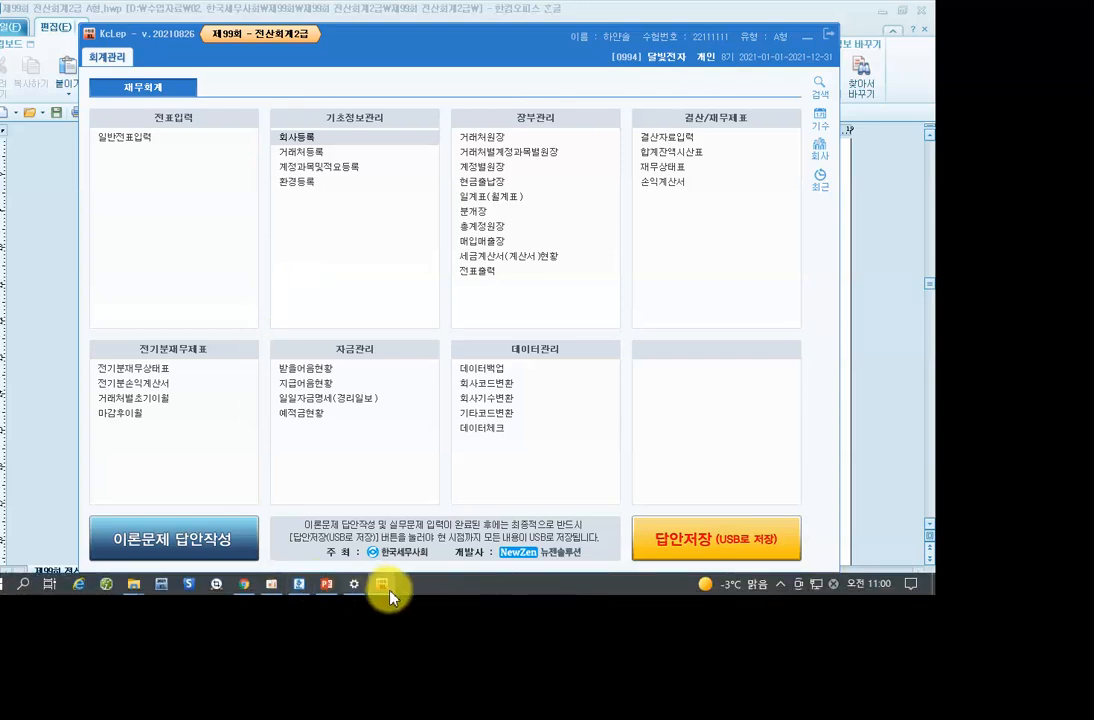
click(301, 588)
Scroll the exam paper down to 문제2's 손익계산서 table, then return to KcLep.
scroll(327, 436, down, 10)
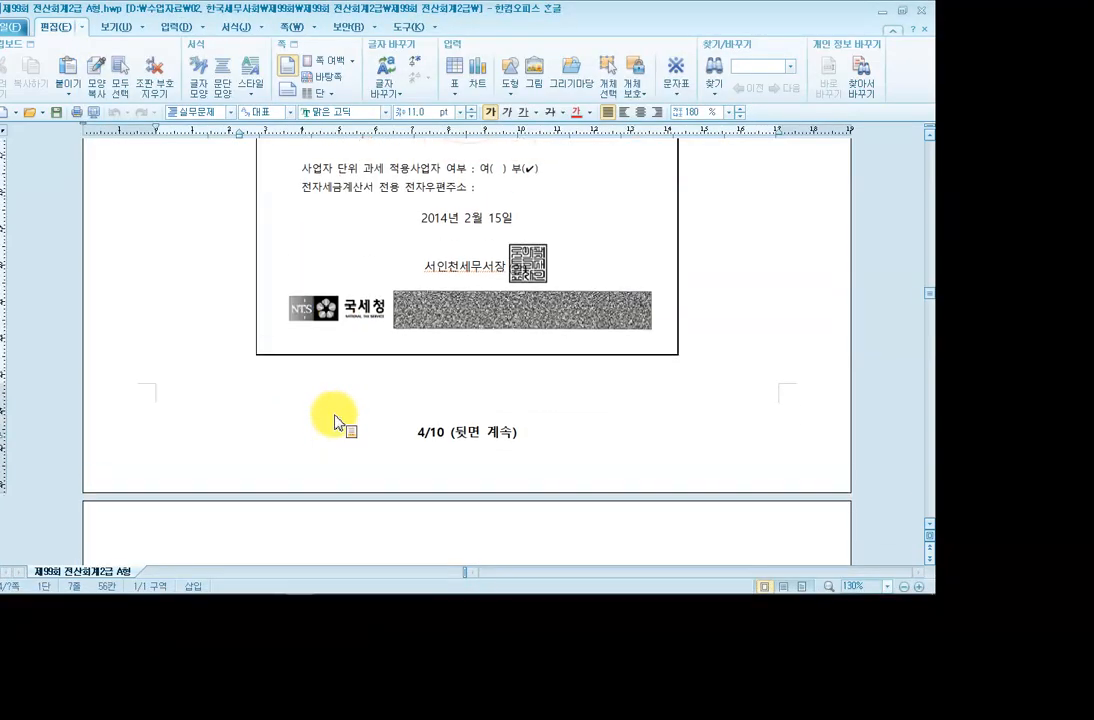
scroll(336, 425, down, 3)
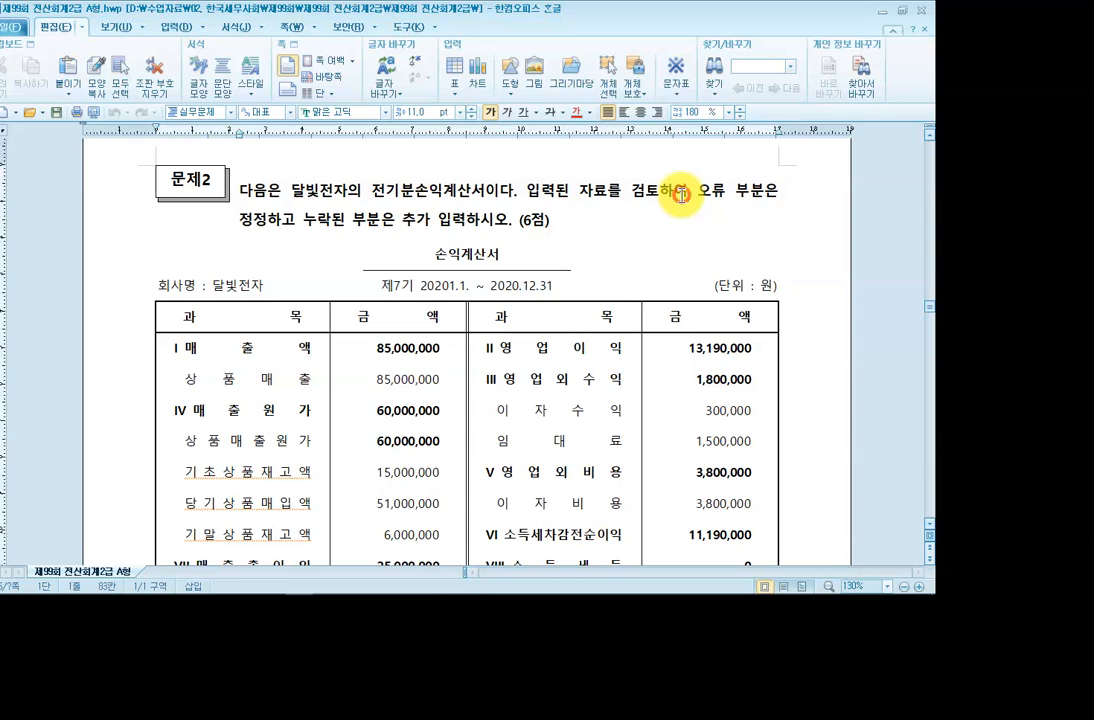
scroll(560, 200, down, 1)
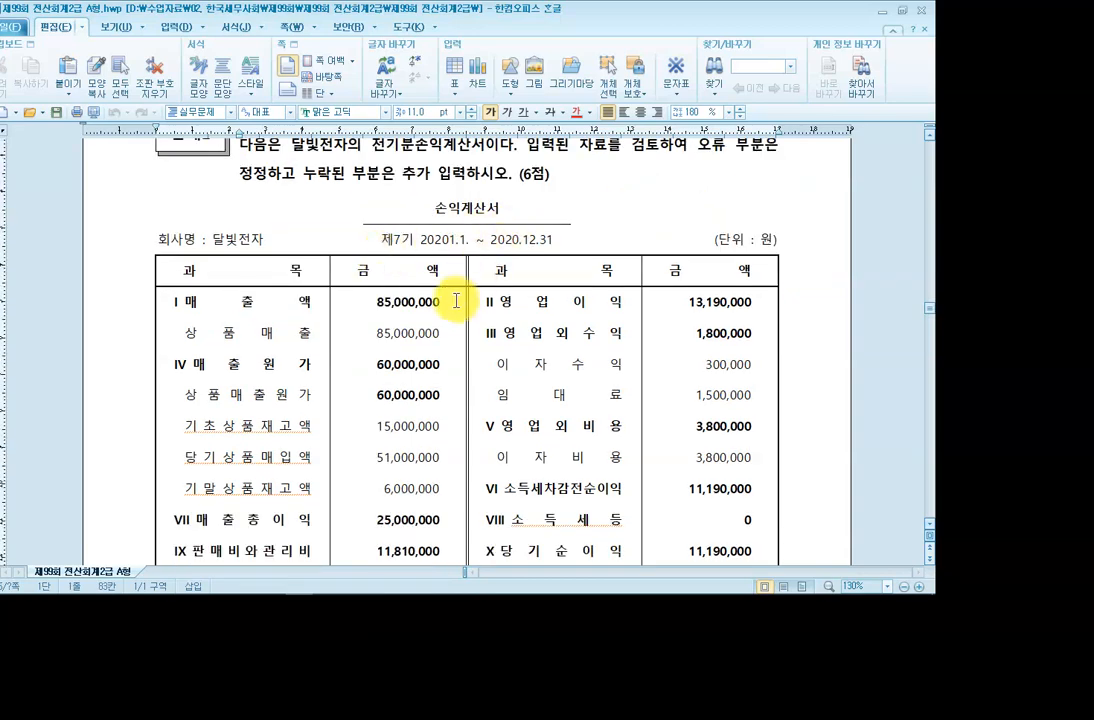
scroll(454, 298, down, 2)
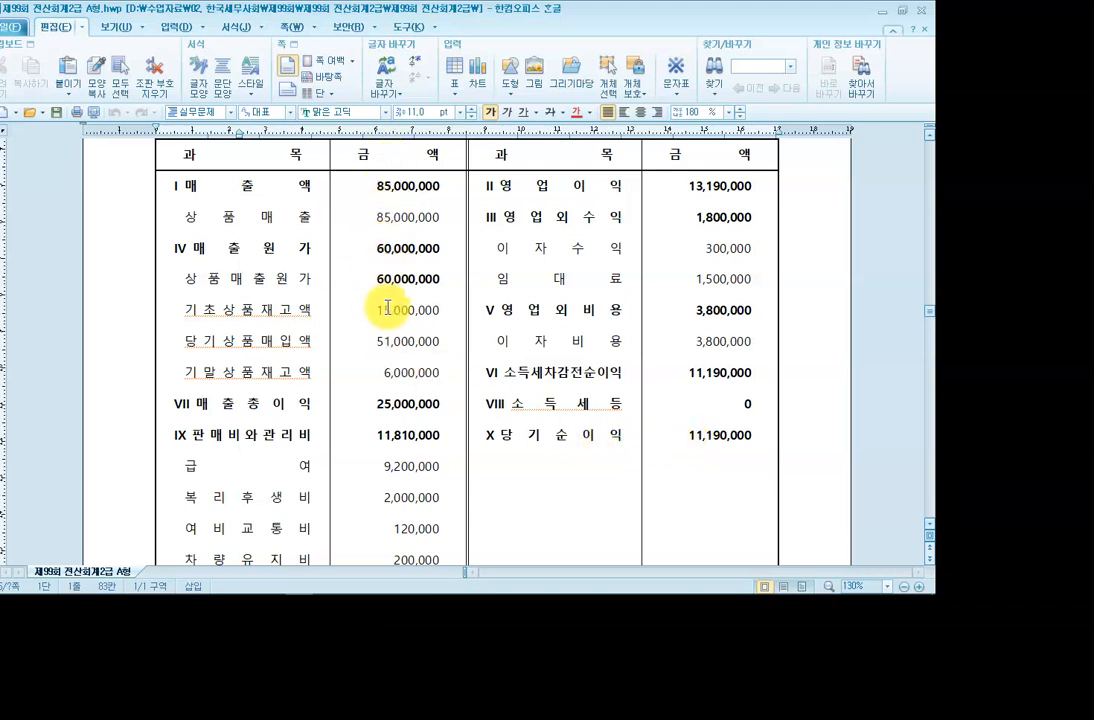
mouse_move(366, 586)
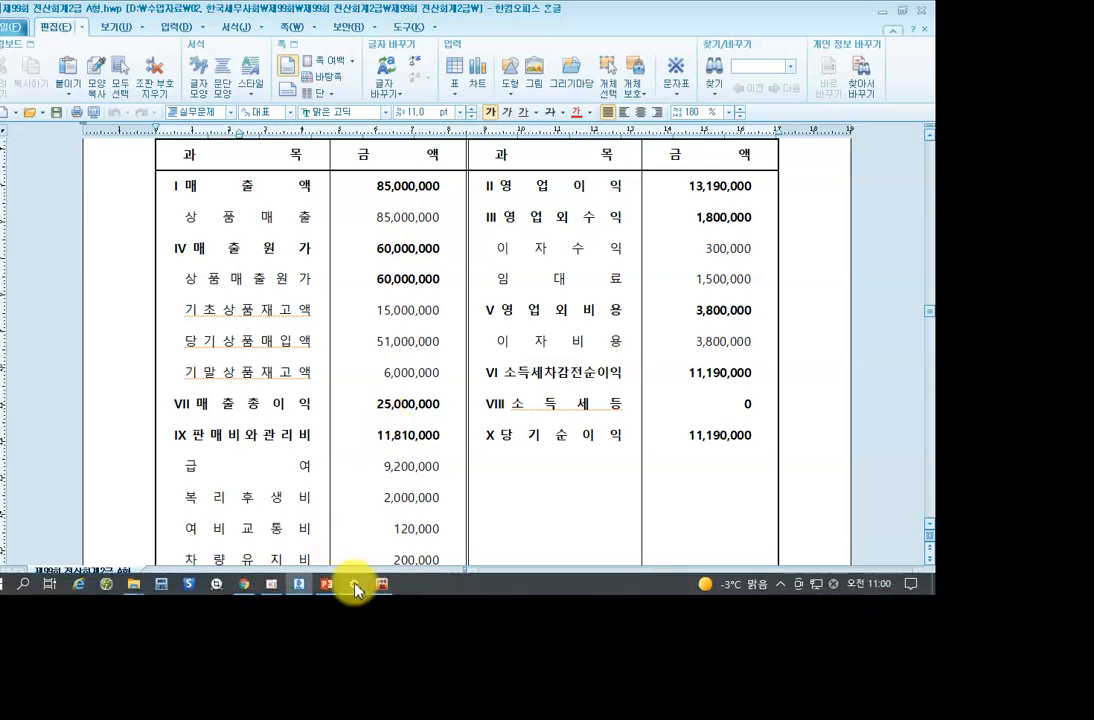
click(381, 588)
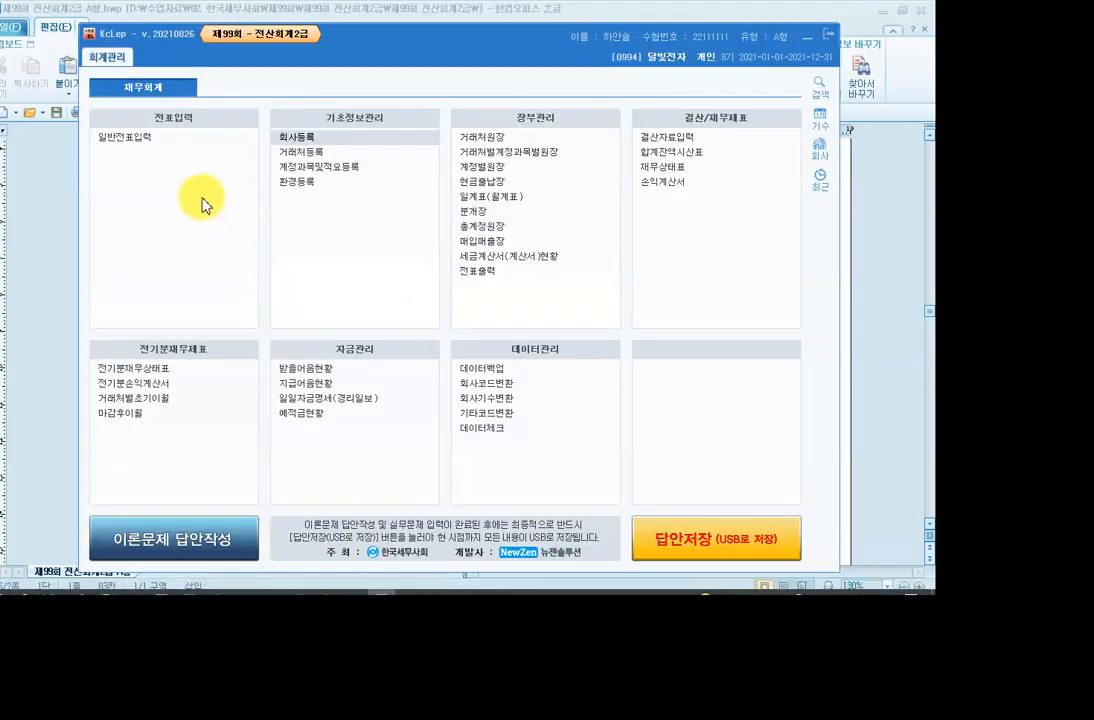
In 전기분손익계산서, change 상품매출 to 85,000,000 and 급여 to 9,200,000.
click(145, 383)
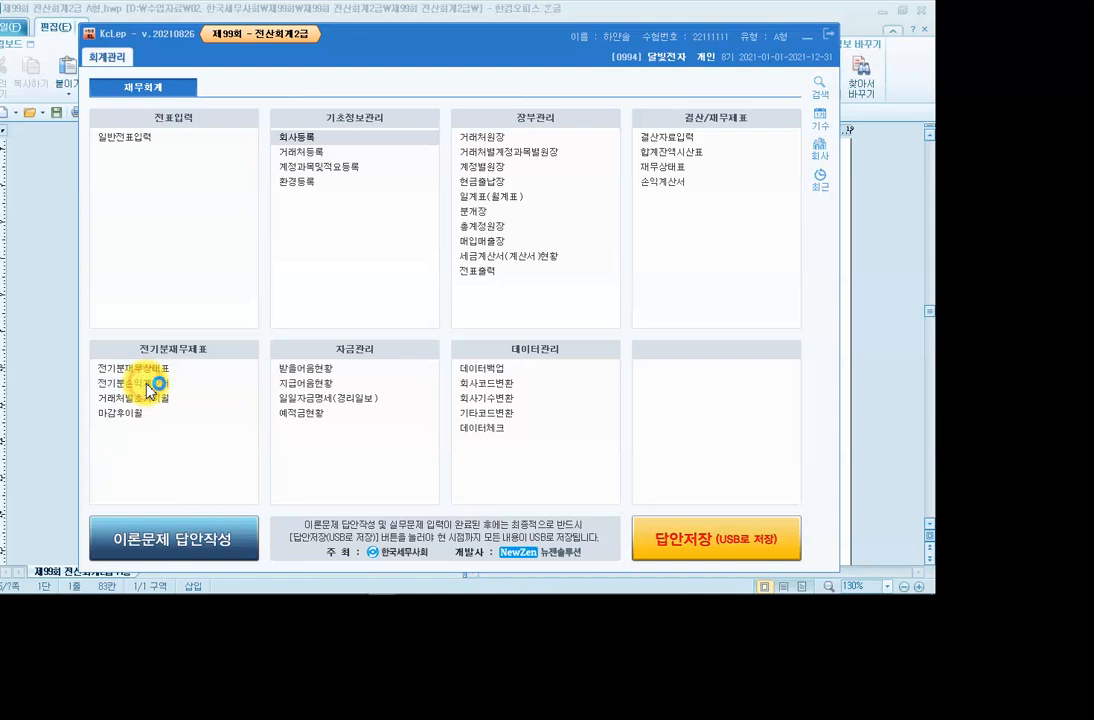
click(348, 157)
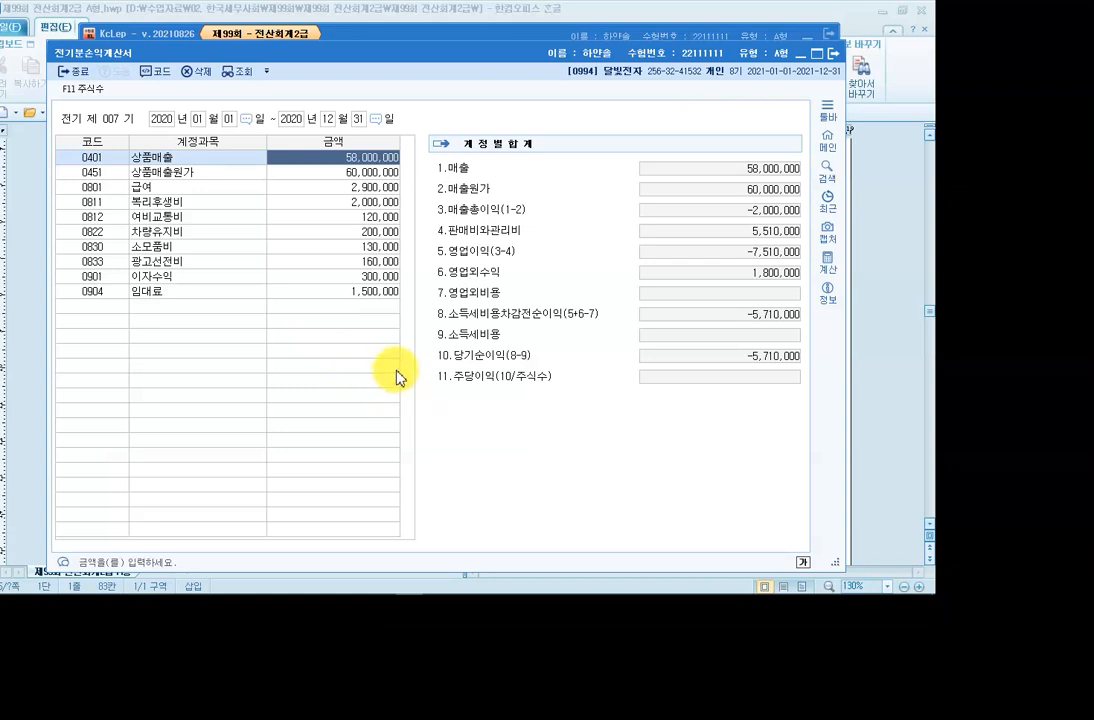
text(85000000)
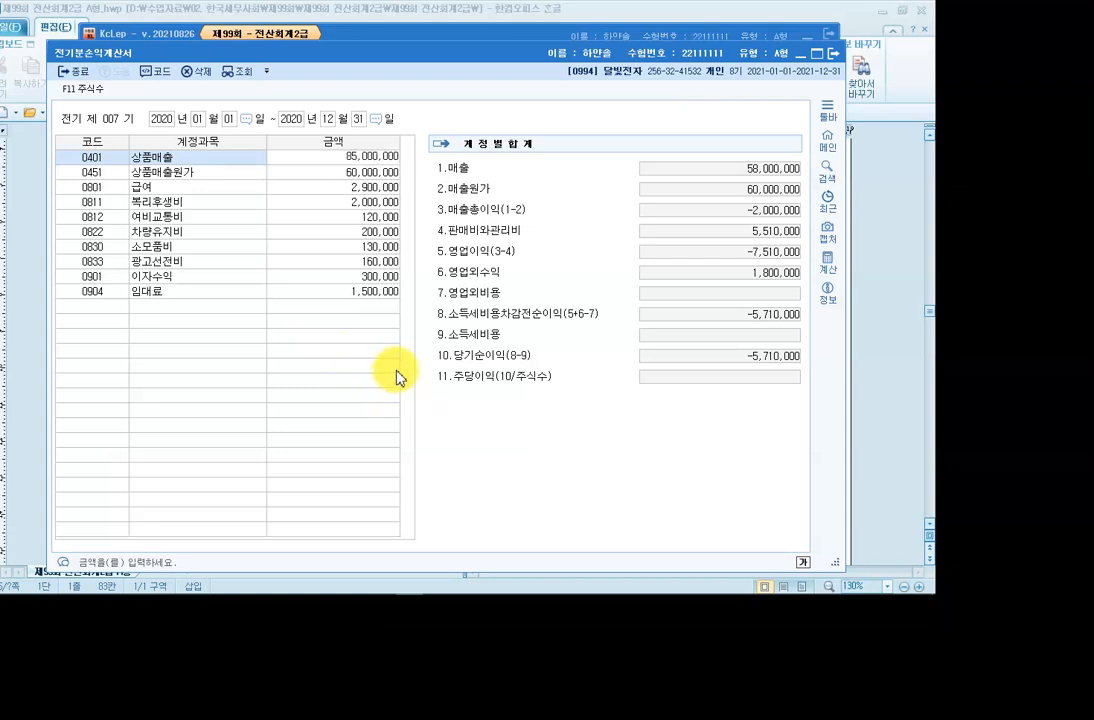
key(Return)
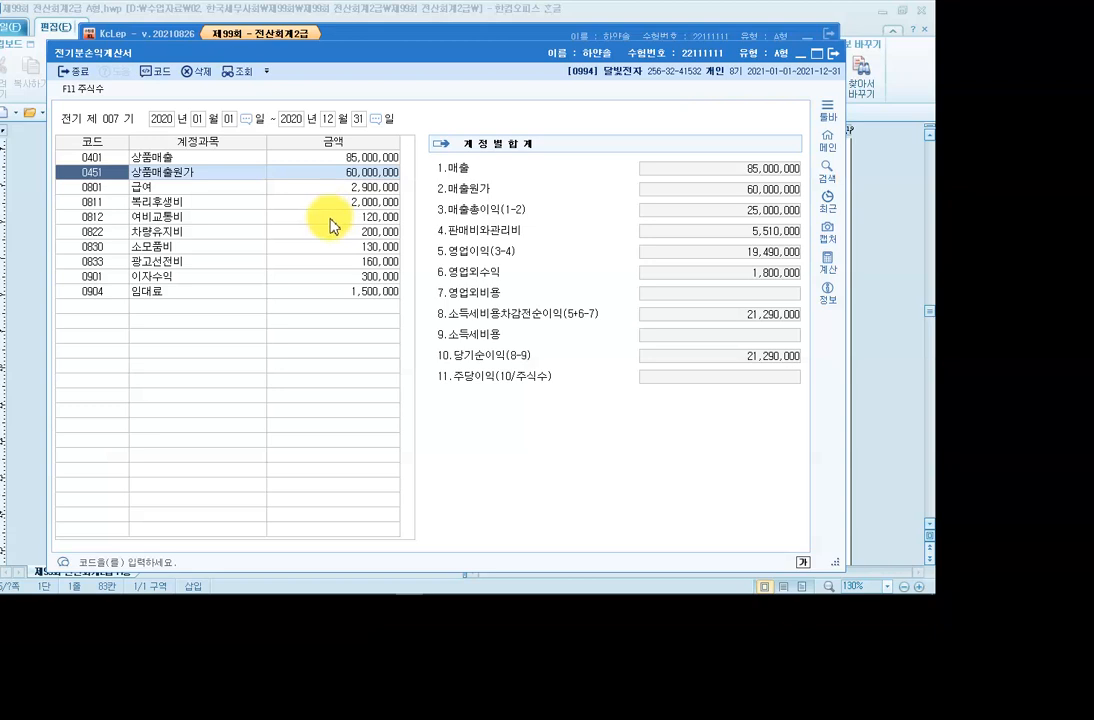
click(351, 188)
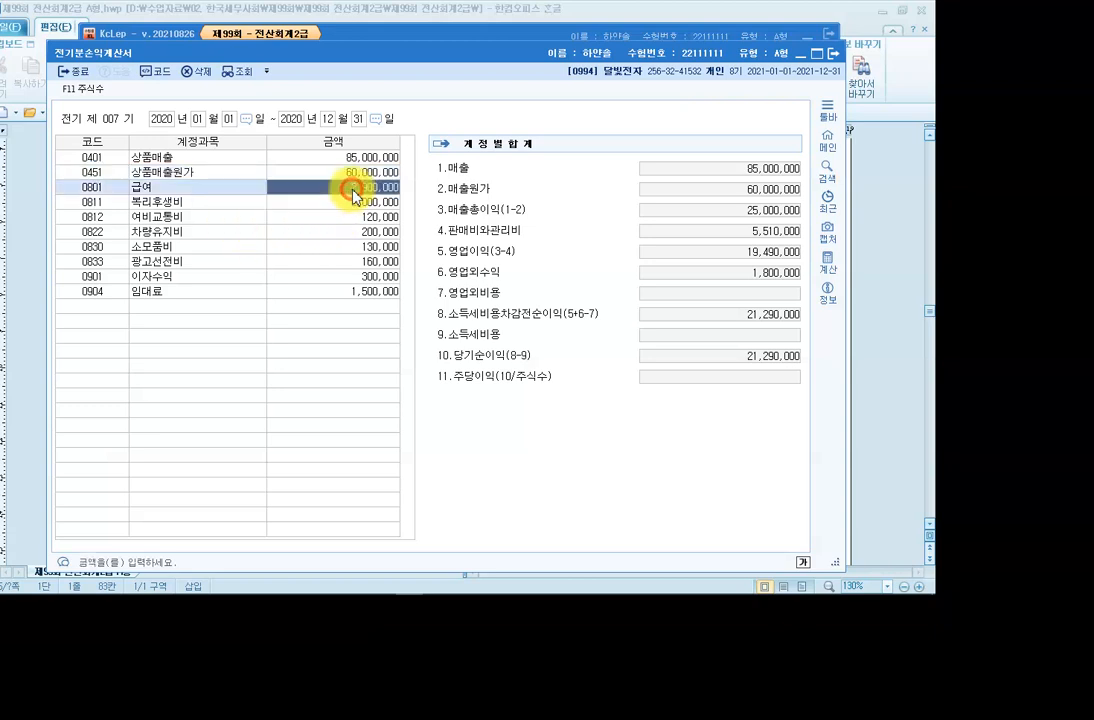
text(9200000)
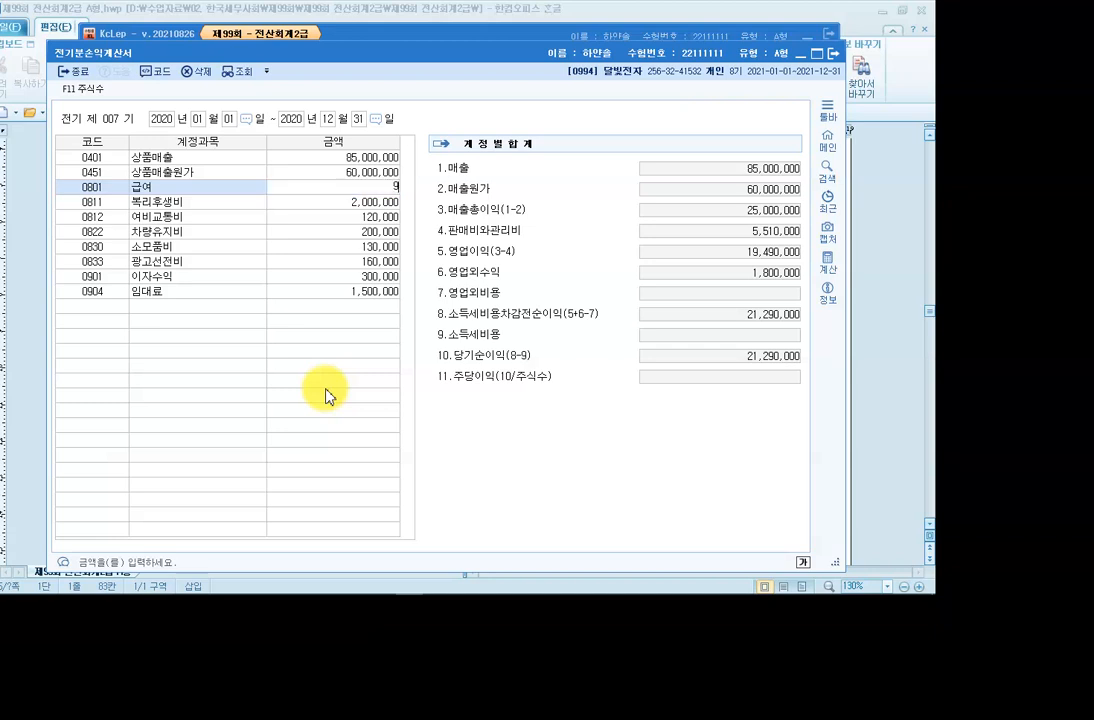
key(Return)
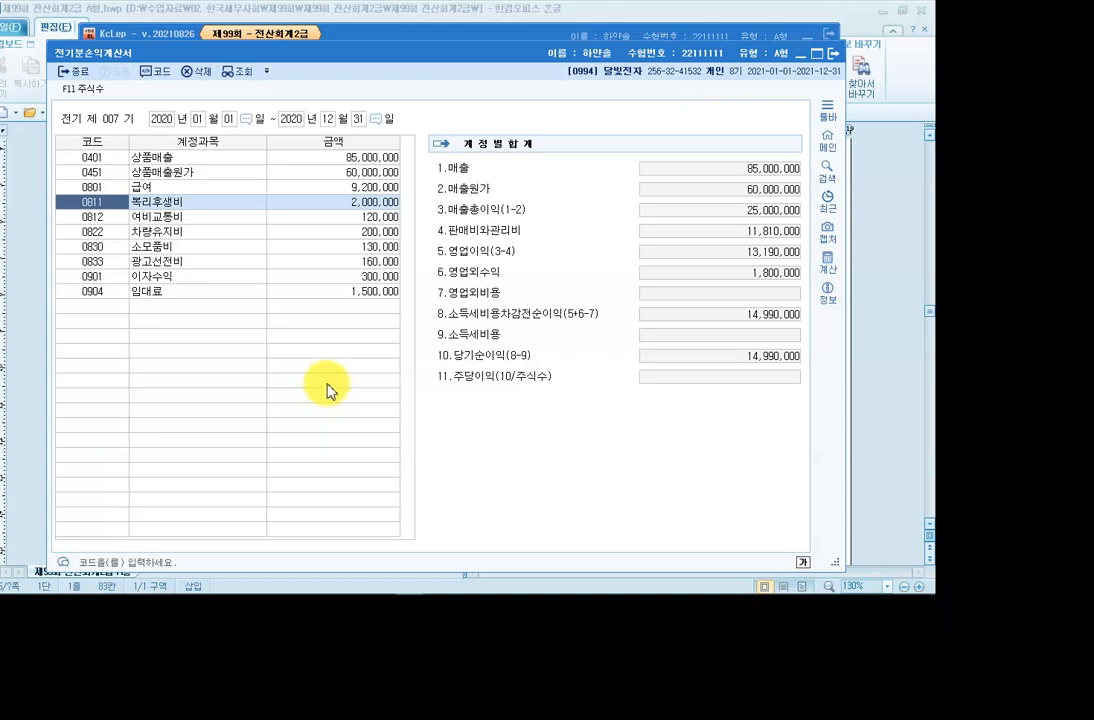
Check the 여비교통비, 차량유지비, 소모품비, 광고선전비, 이자수익 and 임대료 amounts against the exam.
click(354, 216)
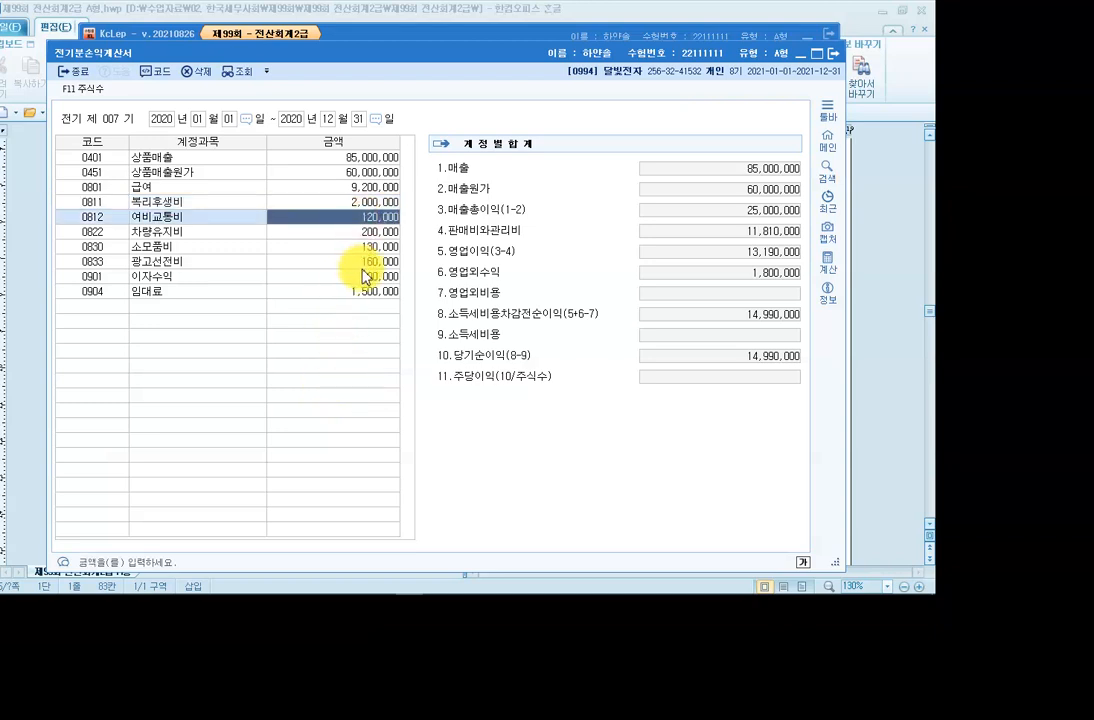
click(371, 234)
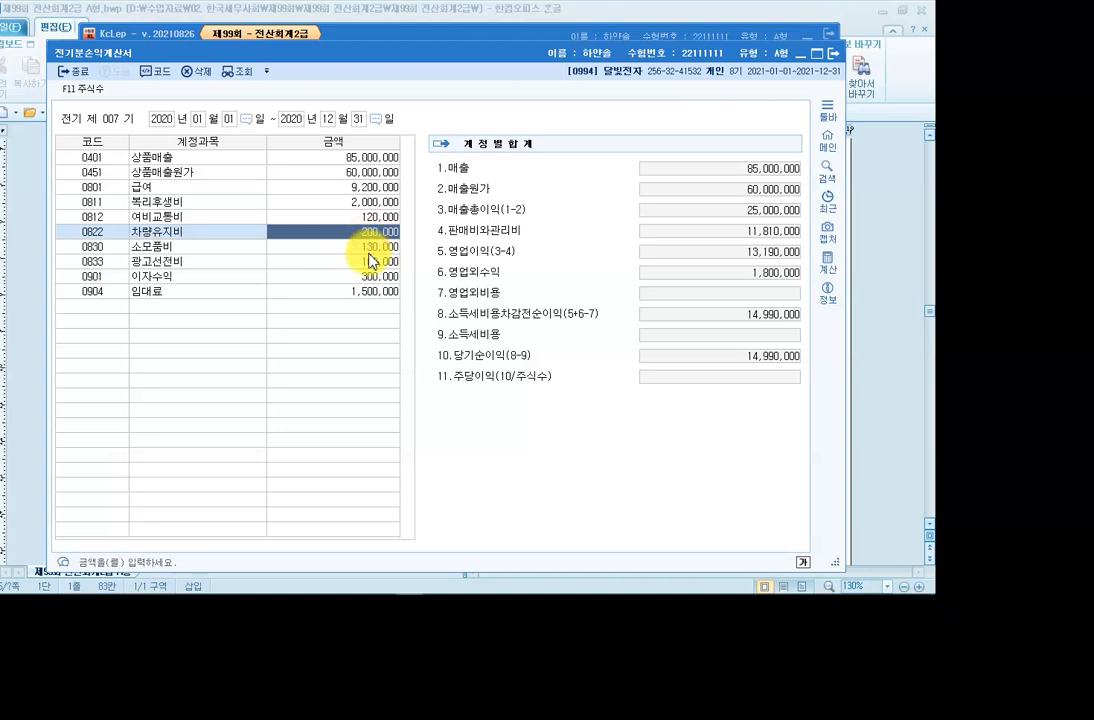
click(367, 246)
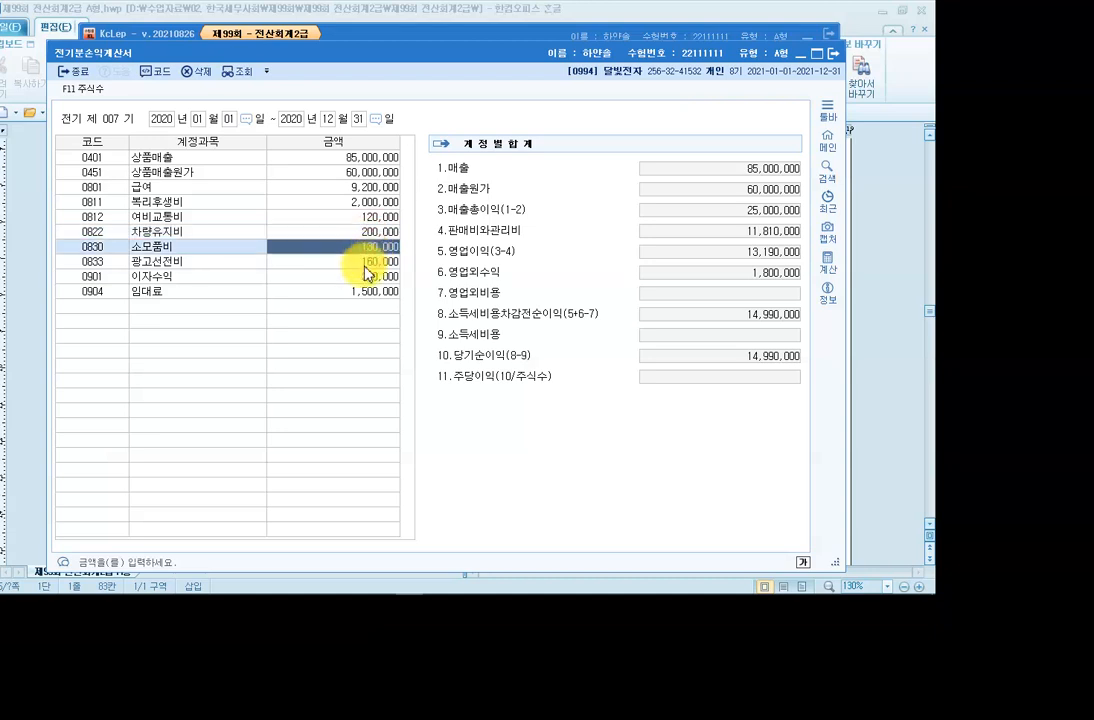
click(366, 262)
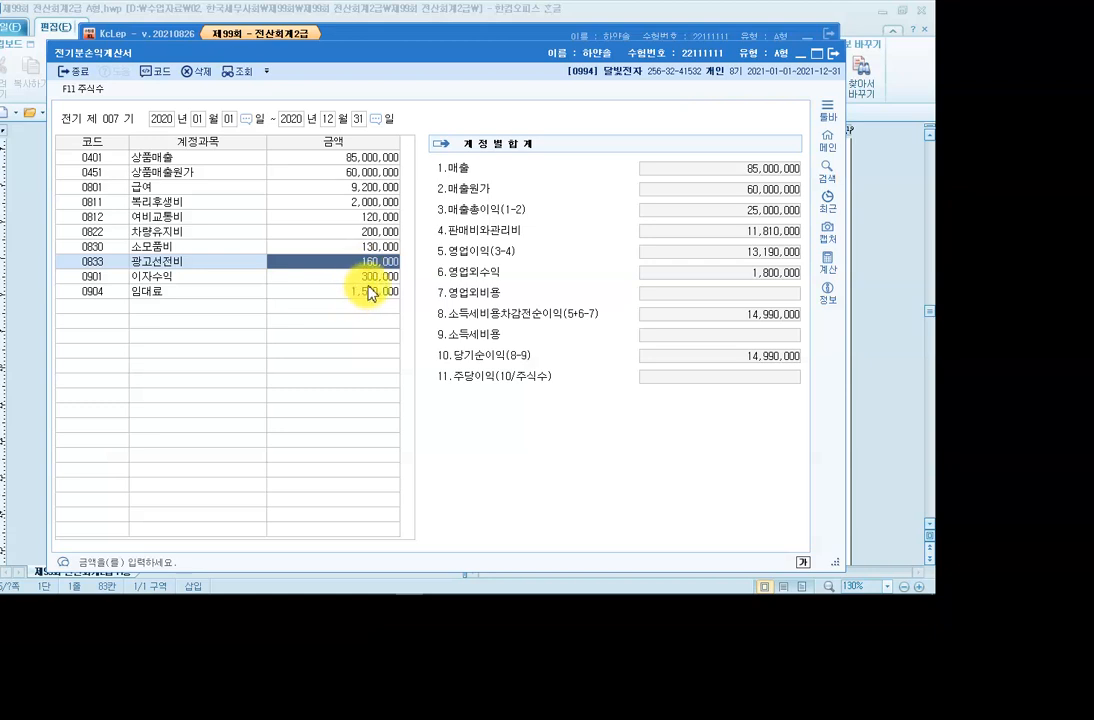
click(369, 277)
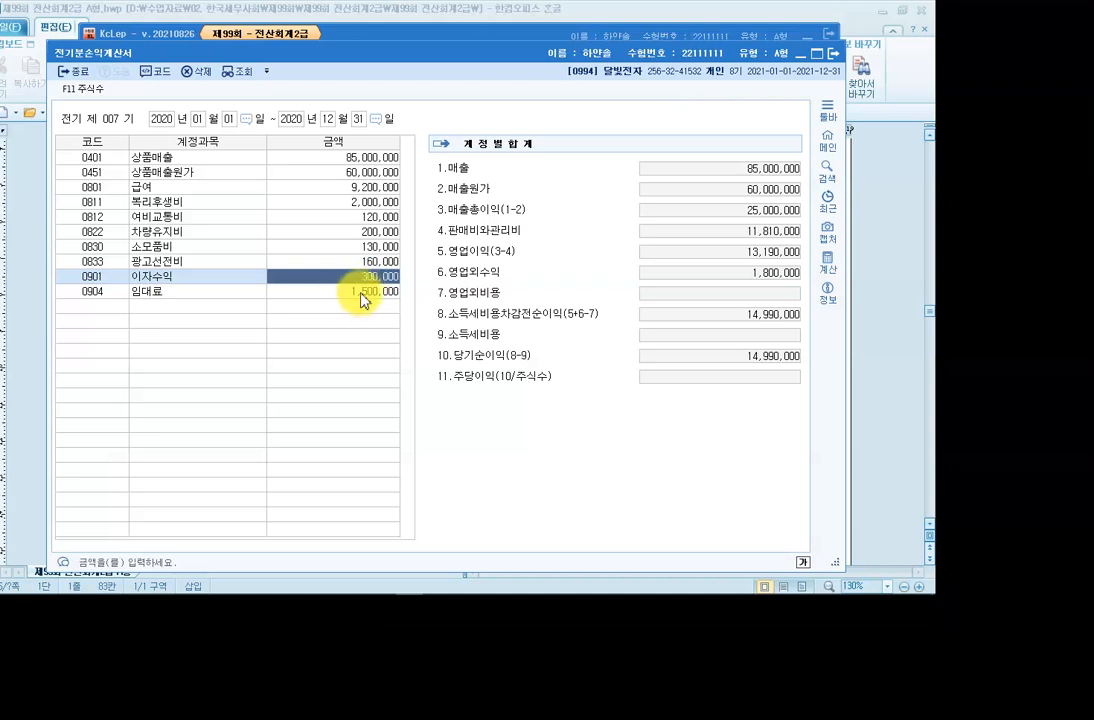
click(362, 292)
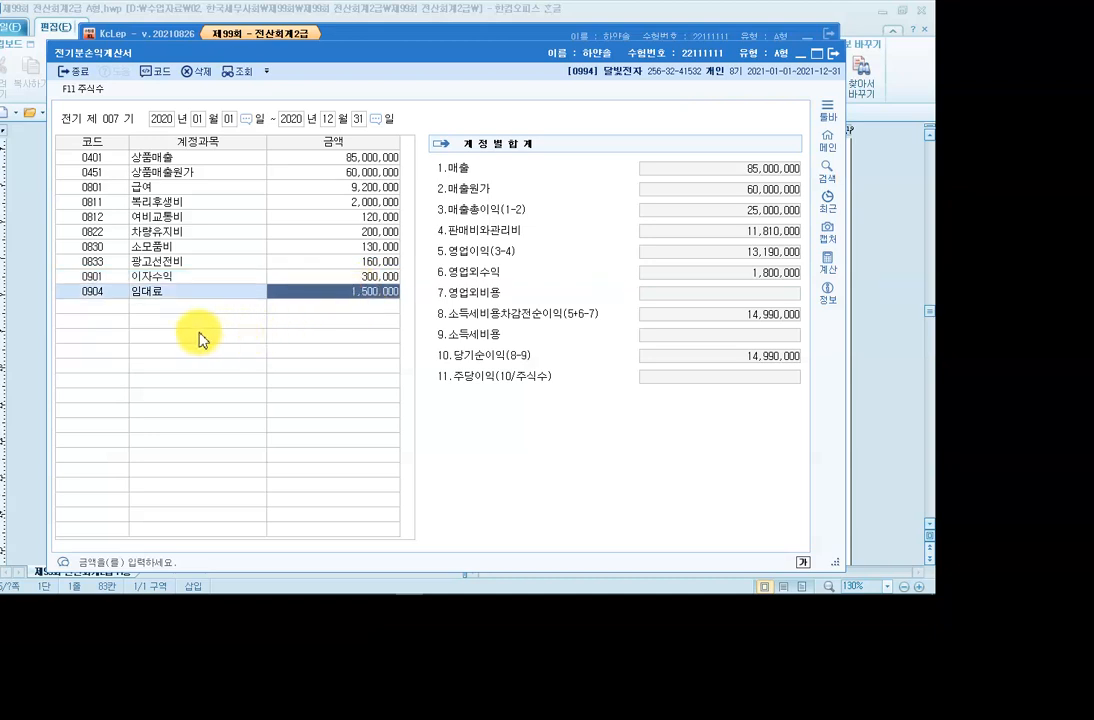
click(110, 307)
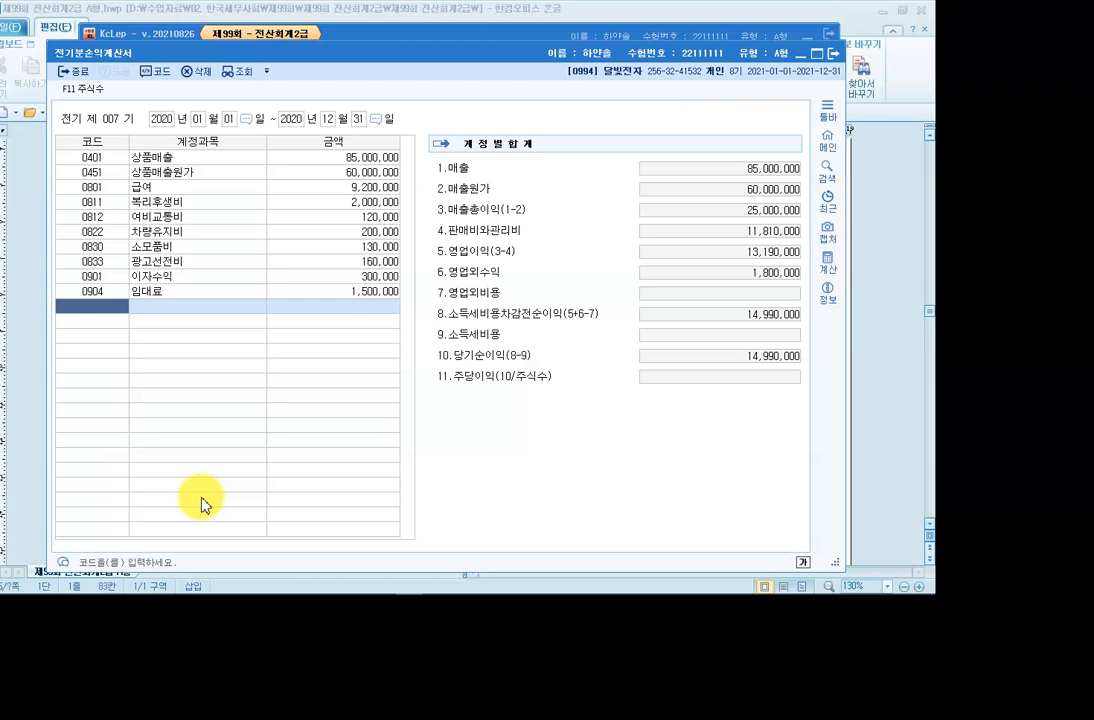
Add account 0951 이자비용 at 3,800,000, then close the prior-year income statement.
text(931)
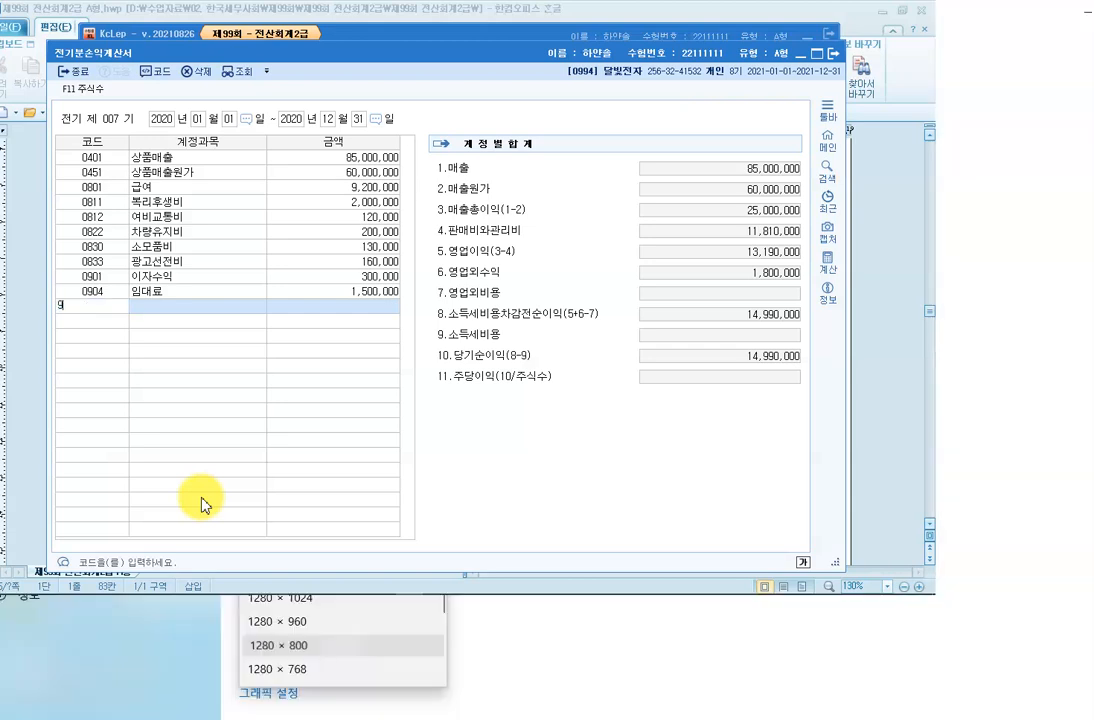
key(Return)
key(Left)
text(951)
key(Return)
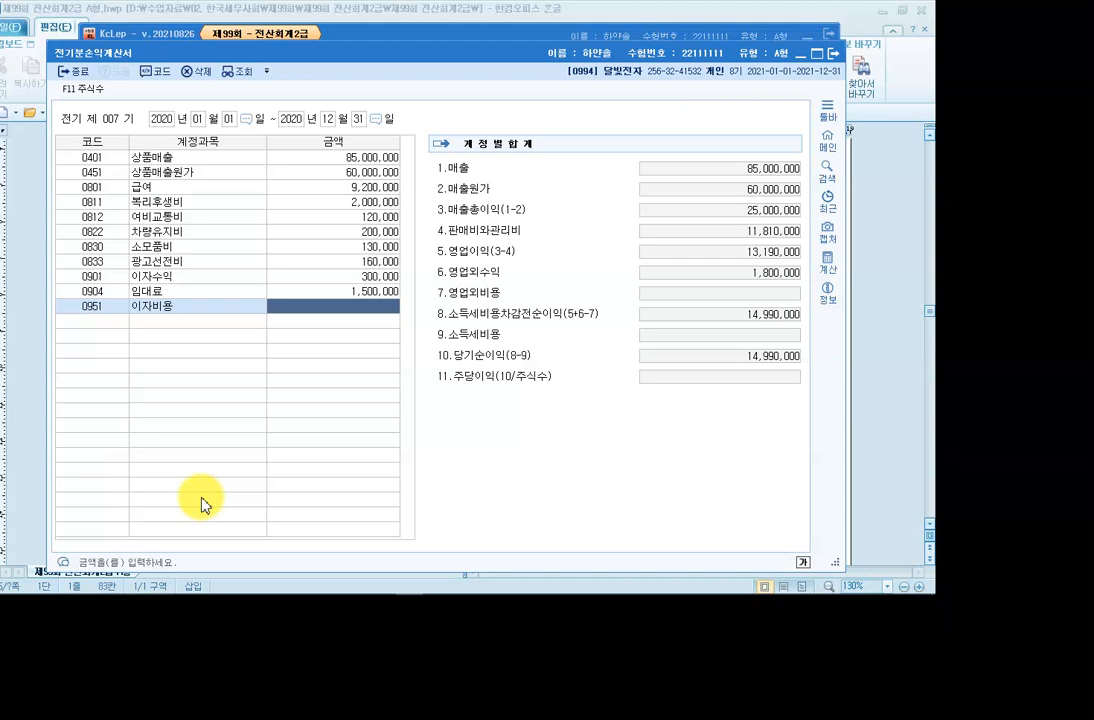
text(3,800,000)
key(Return)
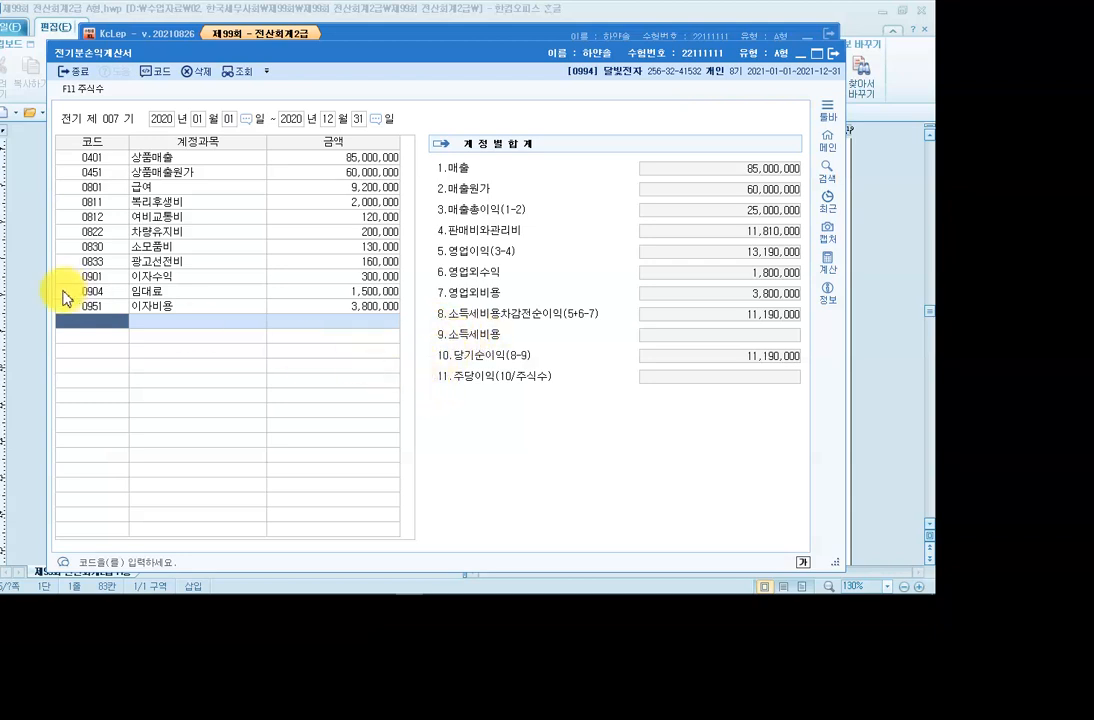
click(837, 62)
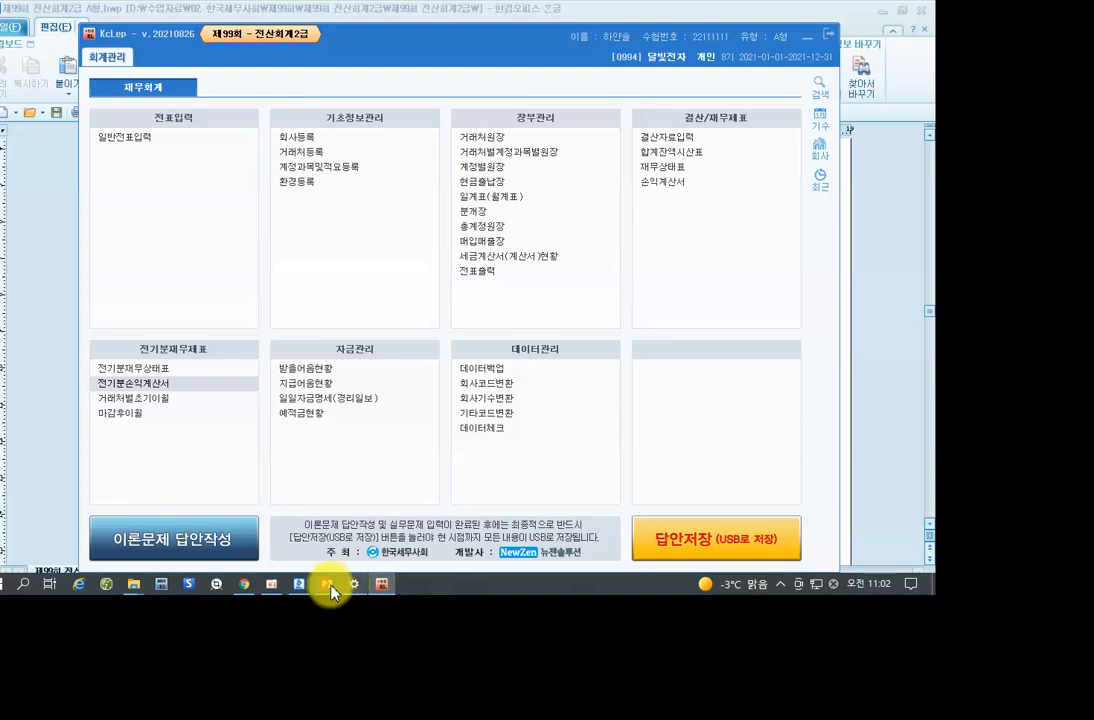
Review problem 3's 거래처별 초기이월 balance table in the Hangul exam paper, then return to KcLep's main menu.
click(299, 585)
scroll(342, 442, down, 15)
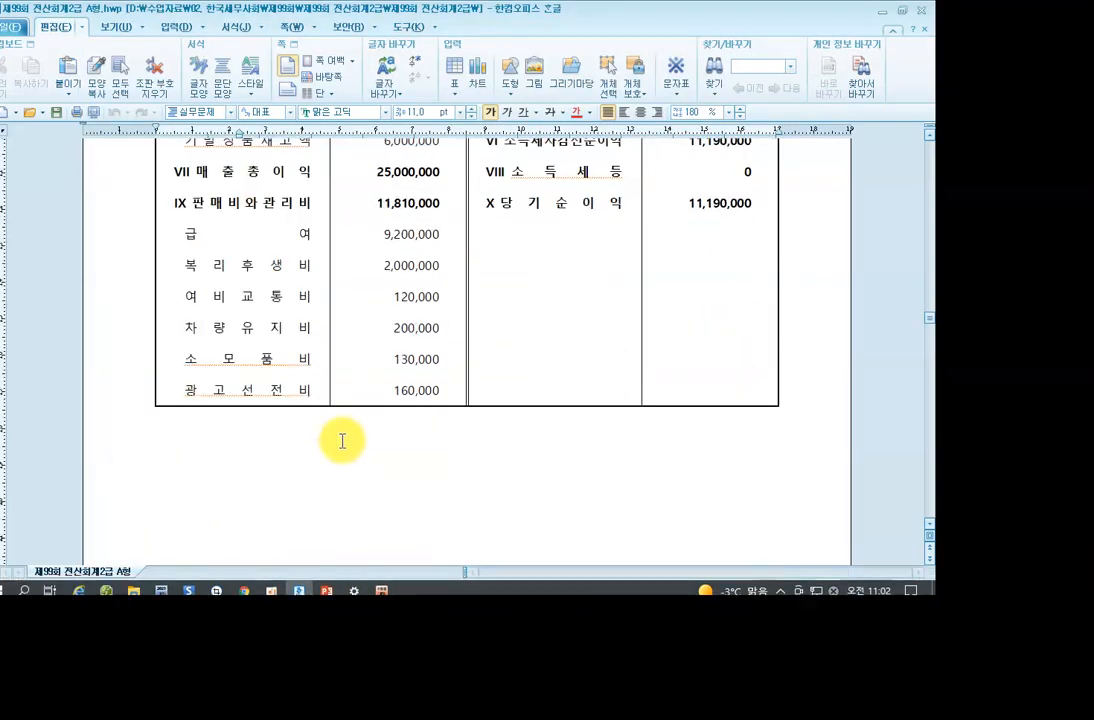
scroll(349, 428, up, 2)
scroll(349, 428, down, 2)
scroll(349, 428, up, 2)
scroll(349, 428, down, 1)
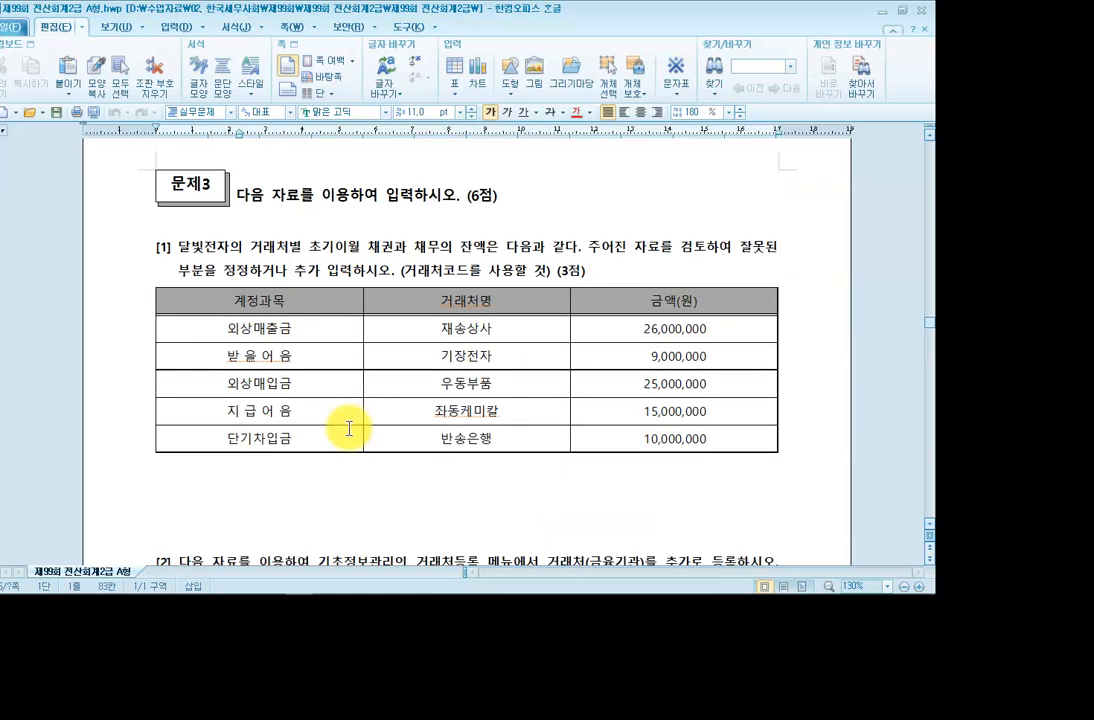
click(431, 270)
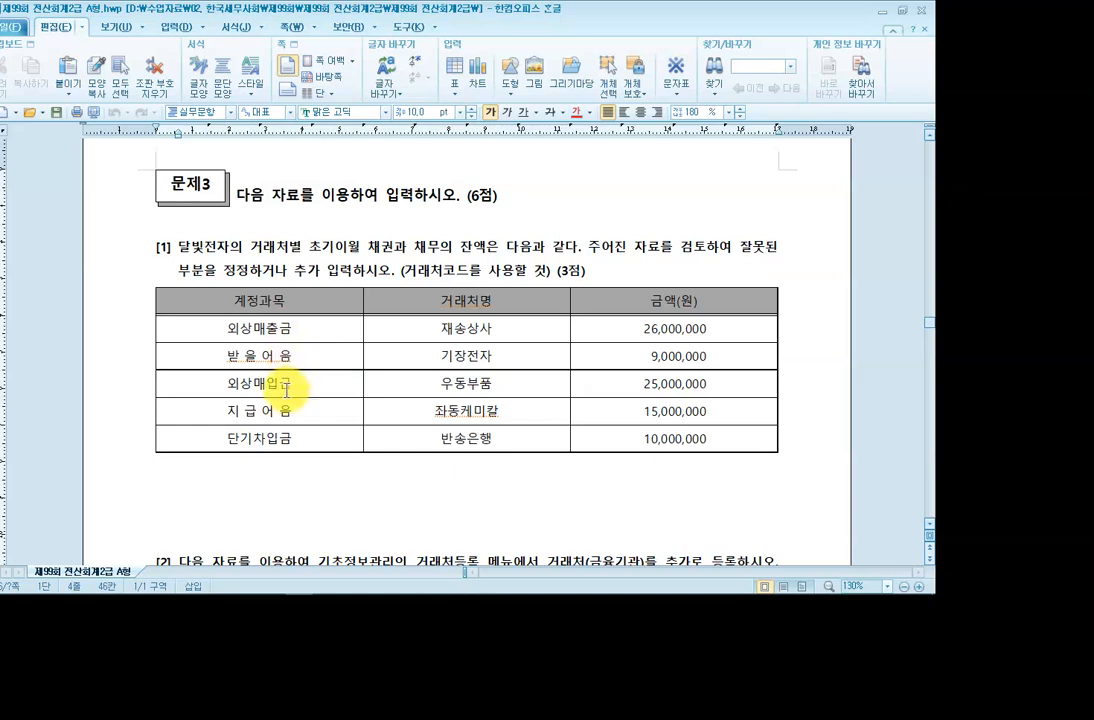
mouse_move(297, 590)
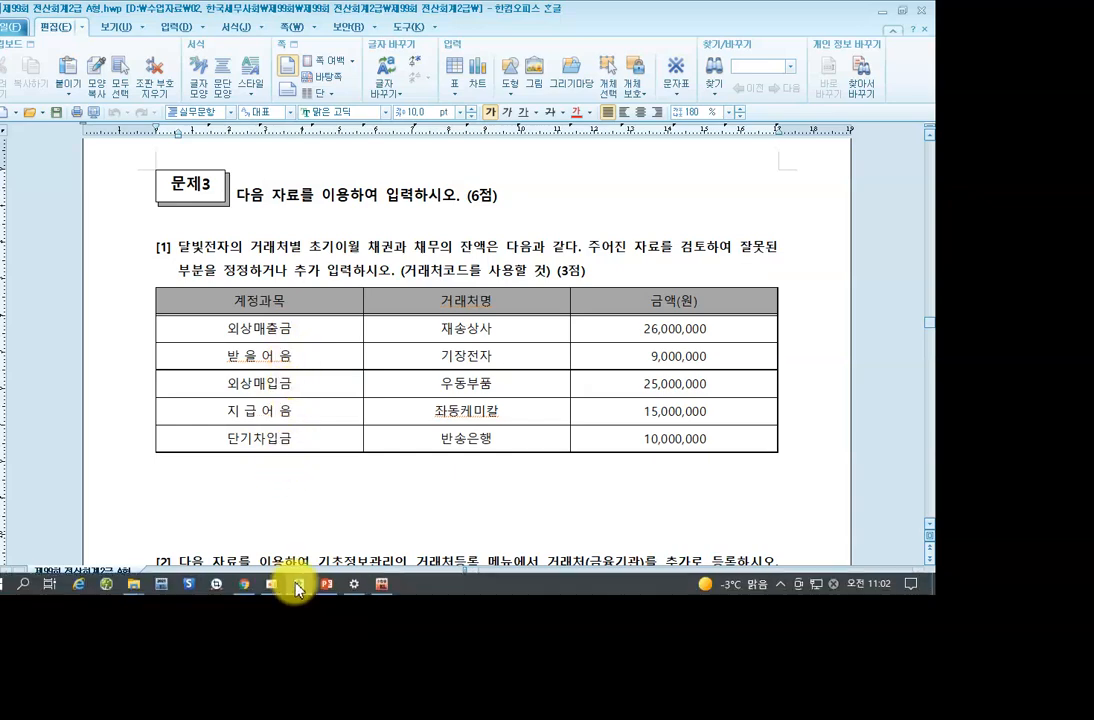
click(381, 583)
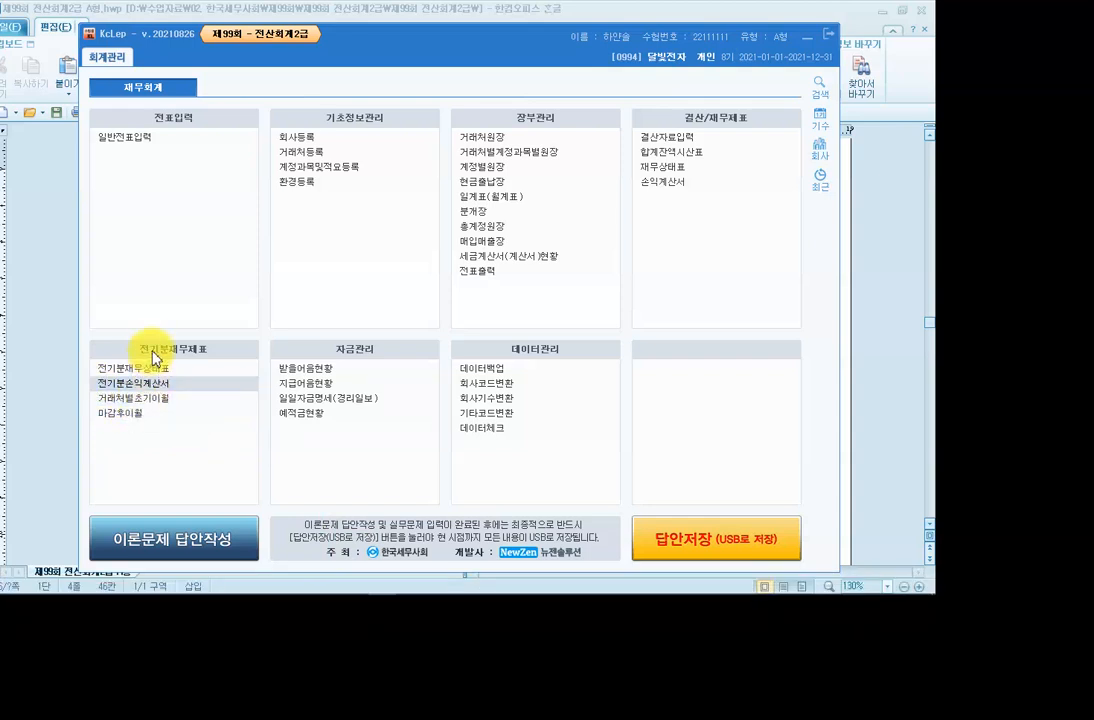
In 거래처별초기이월, change 기장전자's 받을어음 balance to 9,000,000.
click(156, 401)
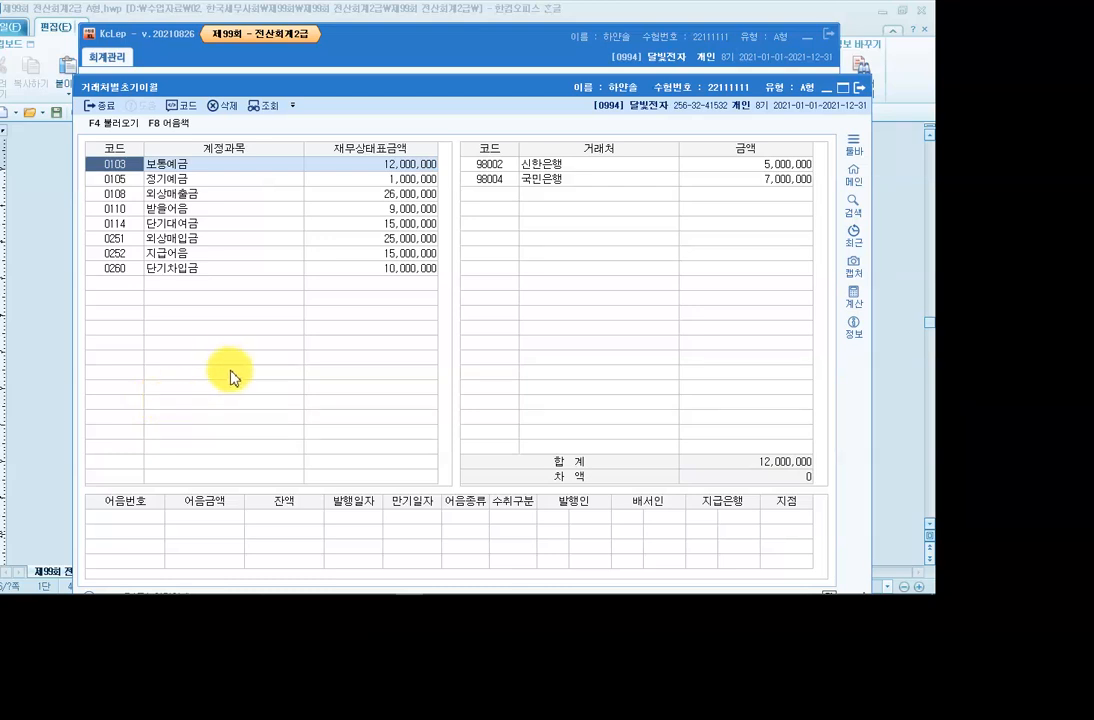
click(168, 193)
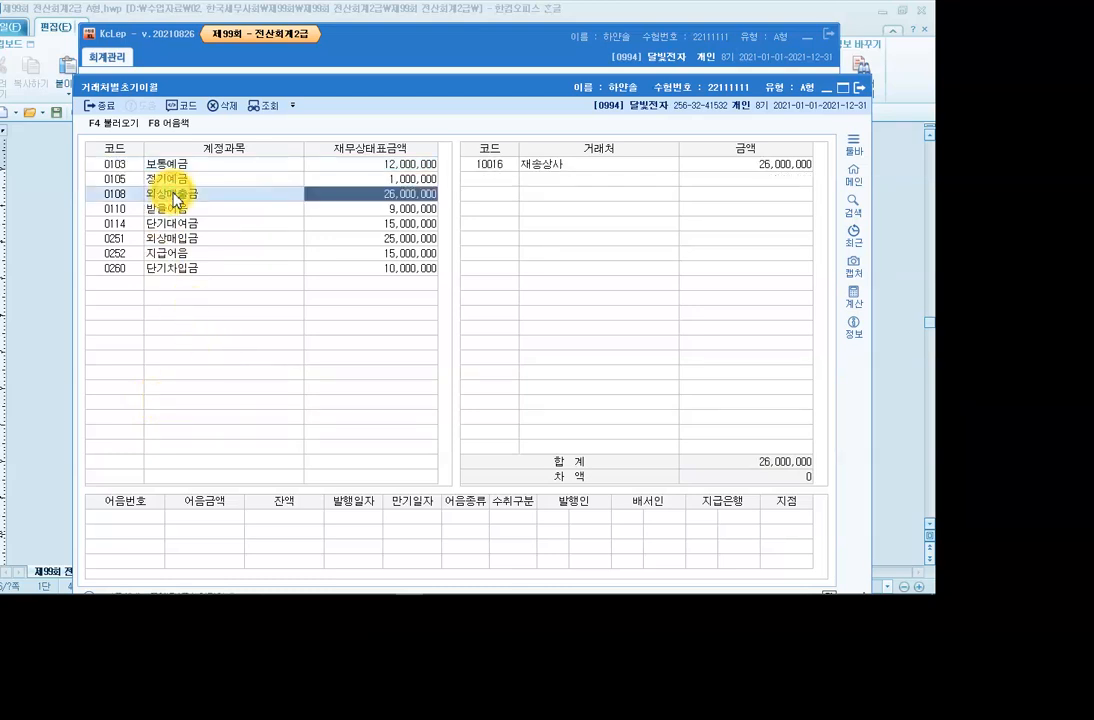
click(540, 168)
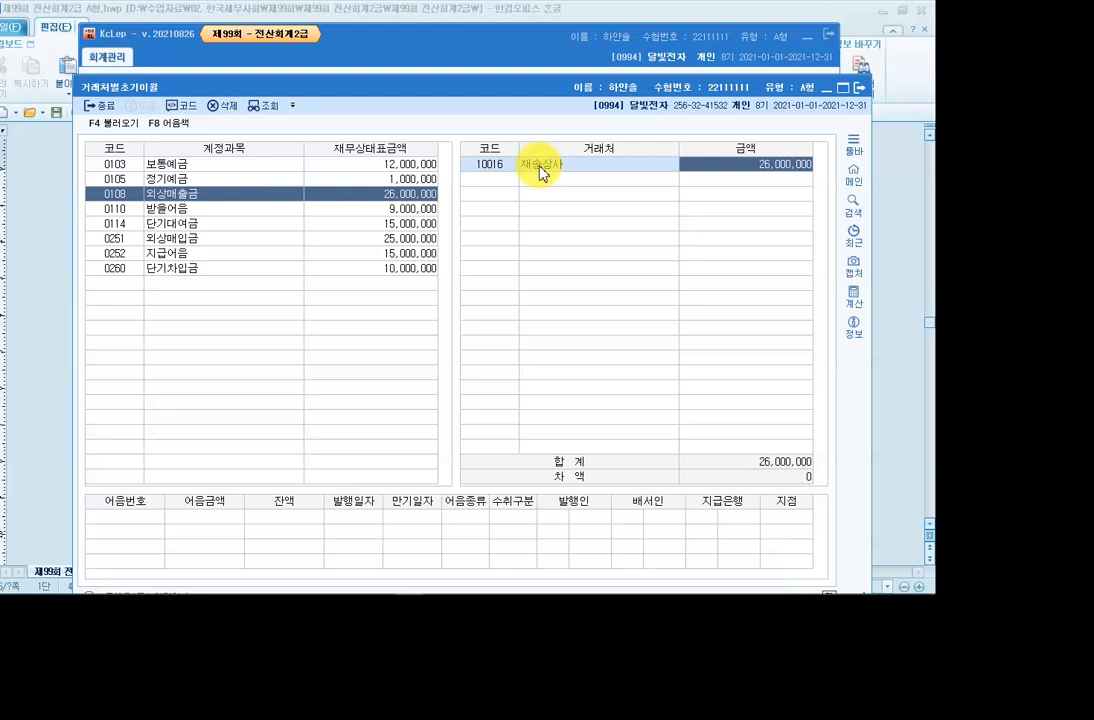
click(190, 208)
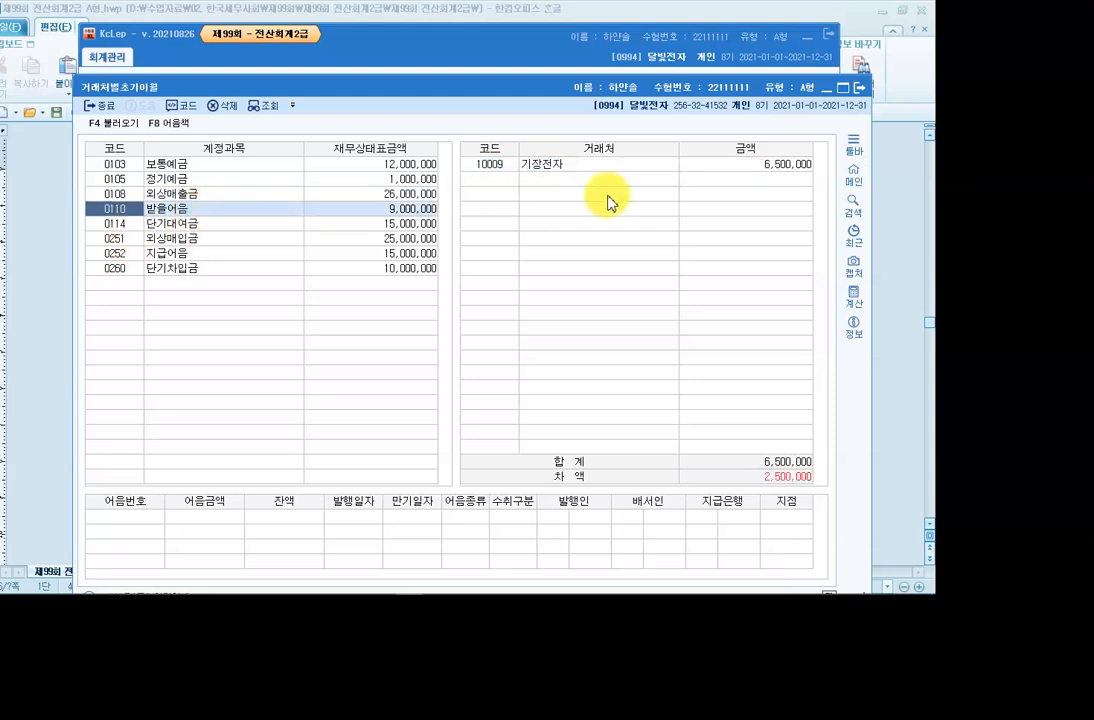
click(745, 166)
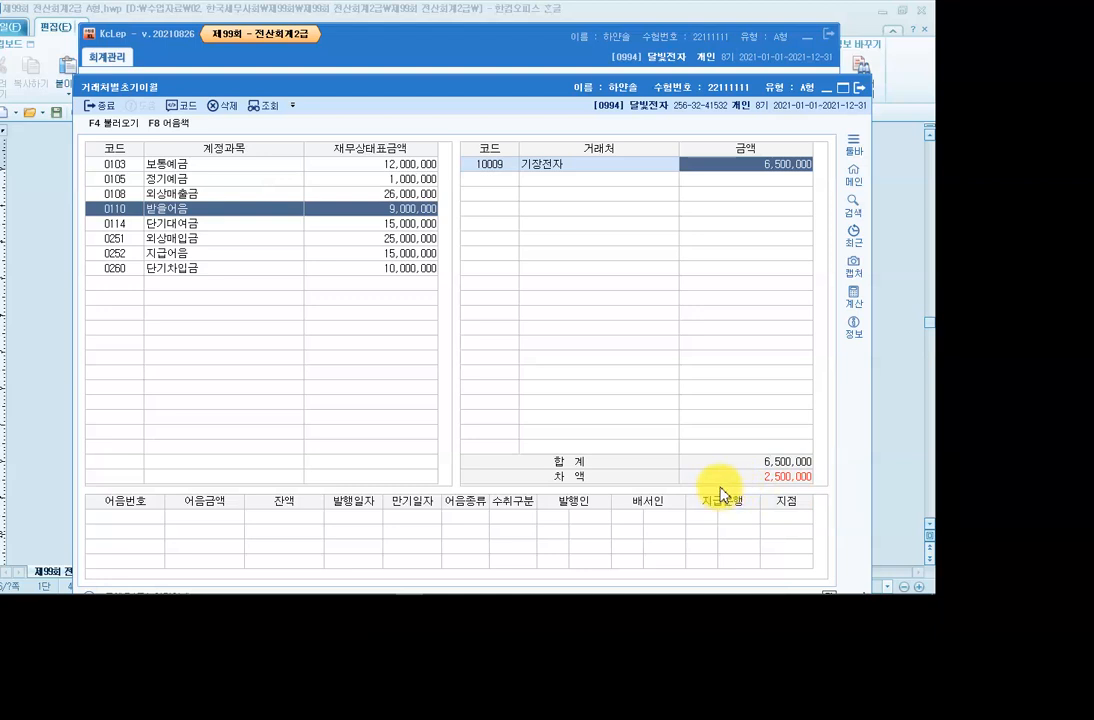
text(9000000)
key(Return)
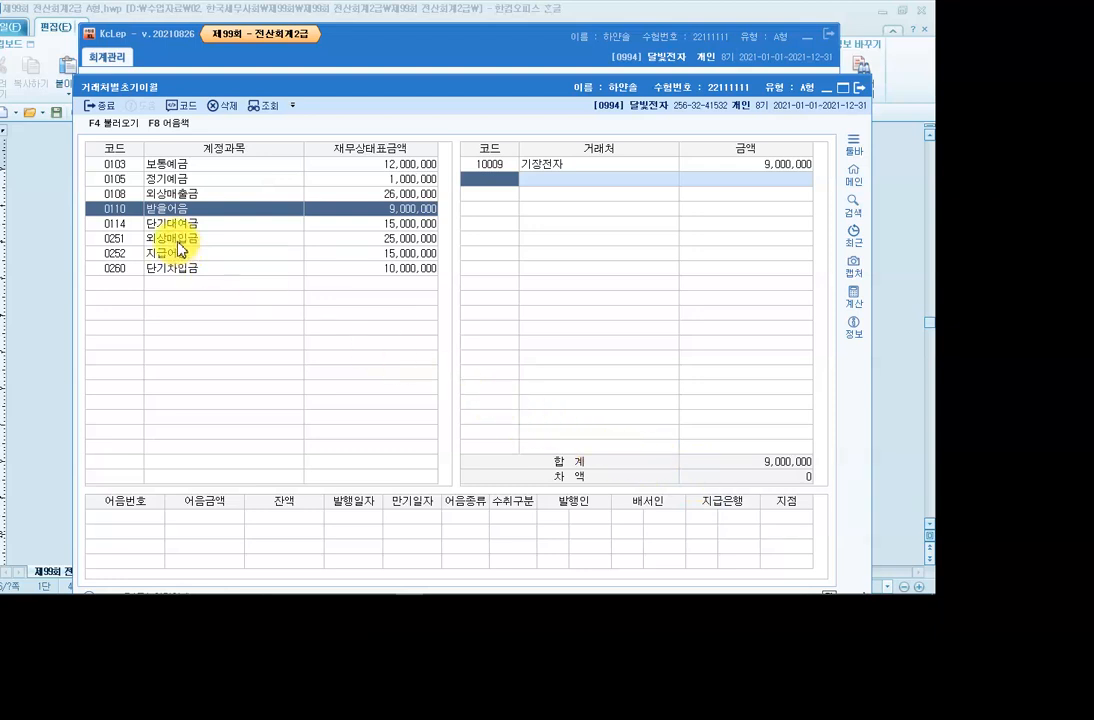
Replace 좌동케미칼's 지급어음 balance of 60,000,000 with 15,000,000.
click(180, 238)
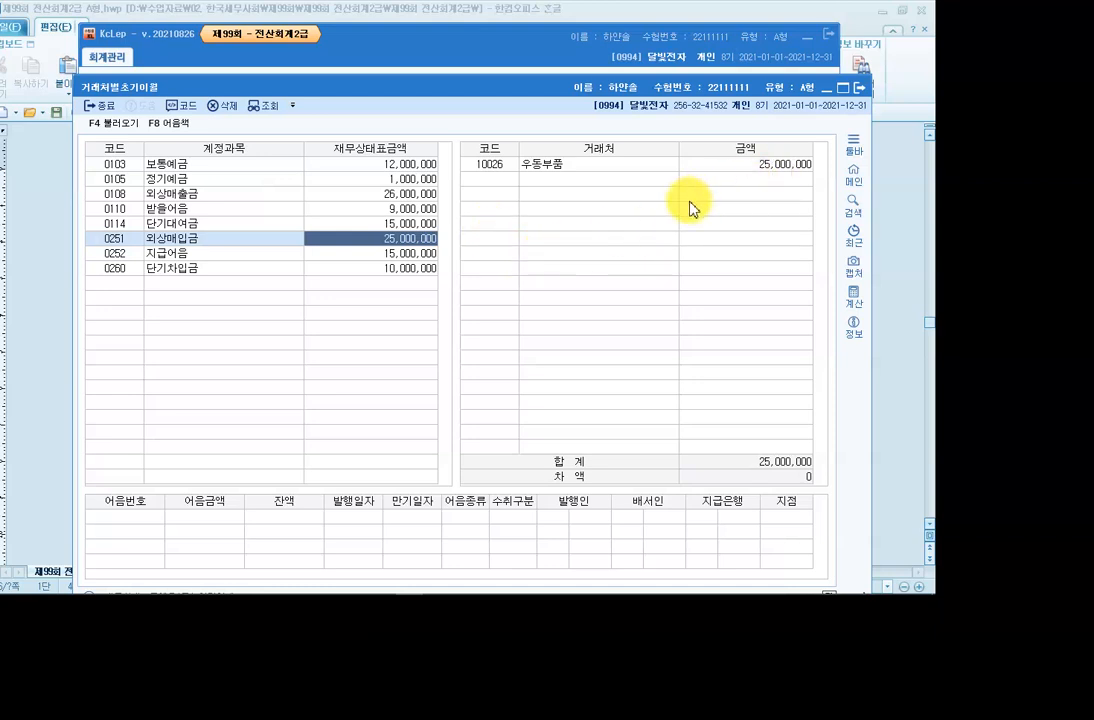
click(210, 253)
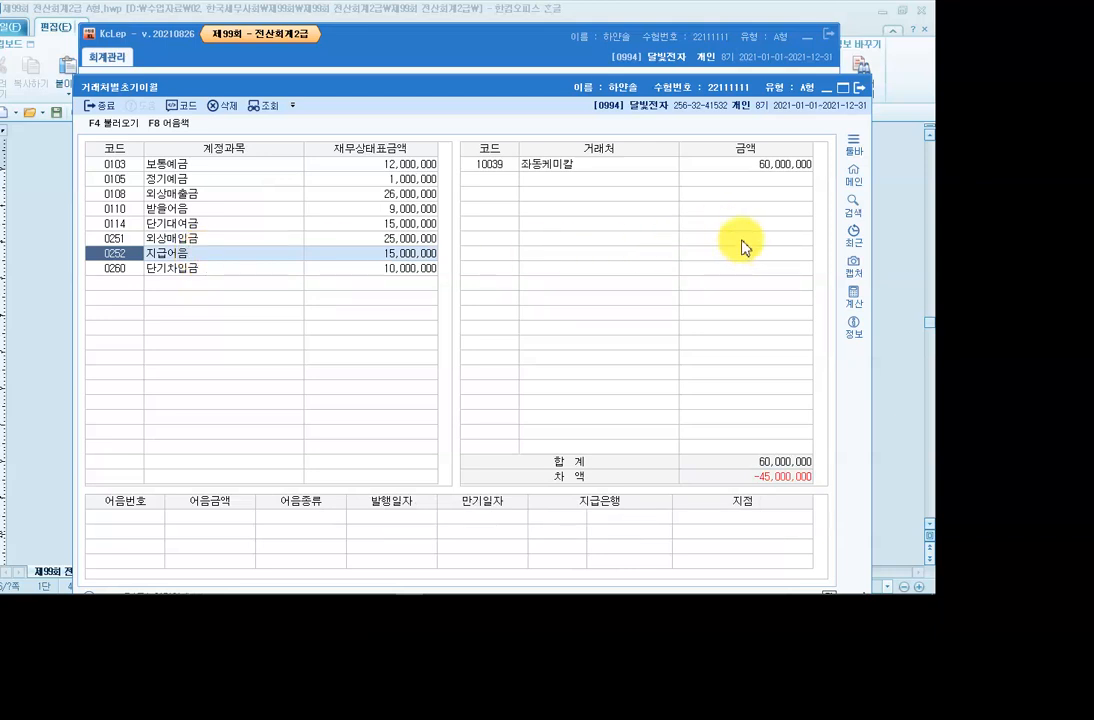
click(764, 166)
key(Delete)
text(15000000)
key(Return)
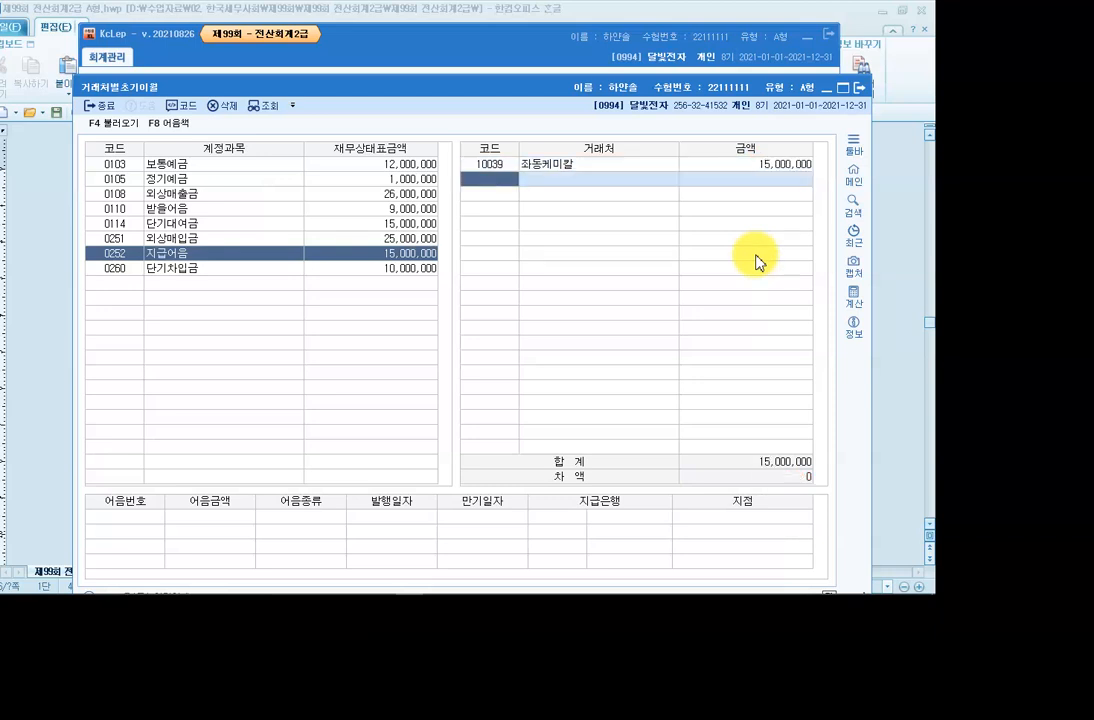
Add 반송은행 under 단기차입금 with a 10,000,000 opening balance.
click(178, 266)
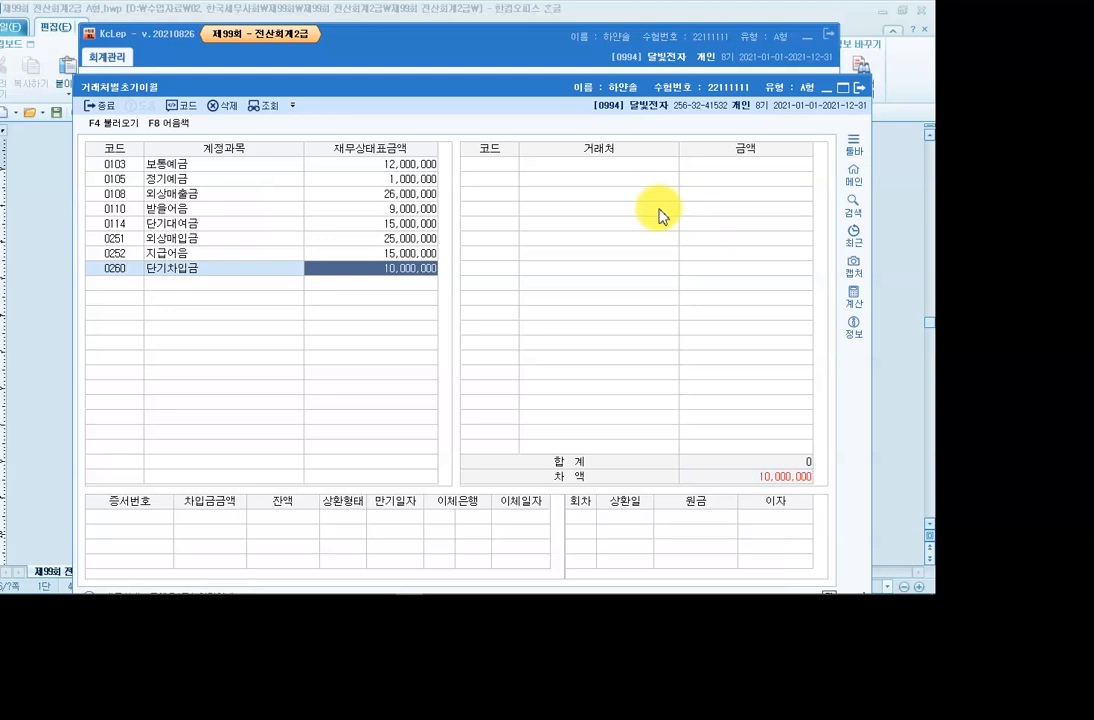
click(493, 165)
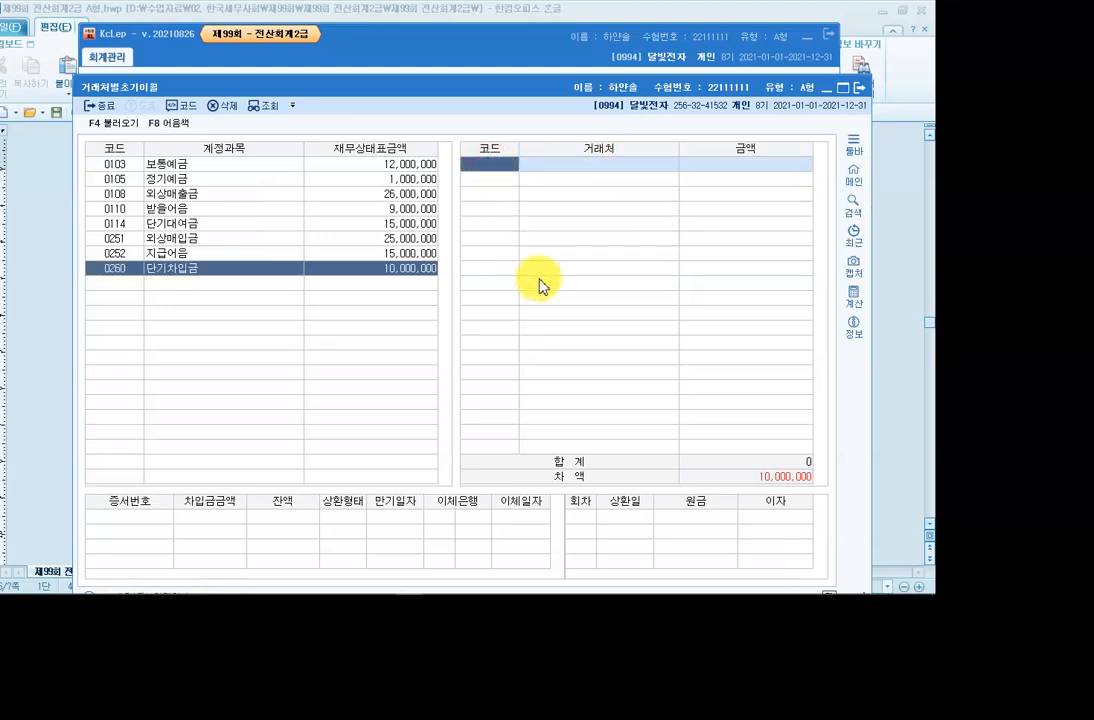
key(F2)
text(반송)
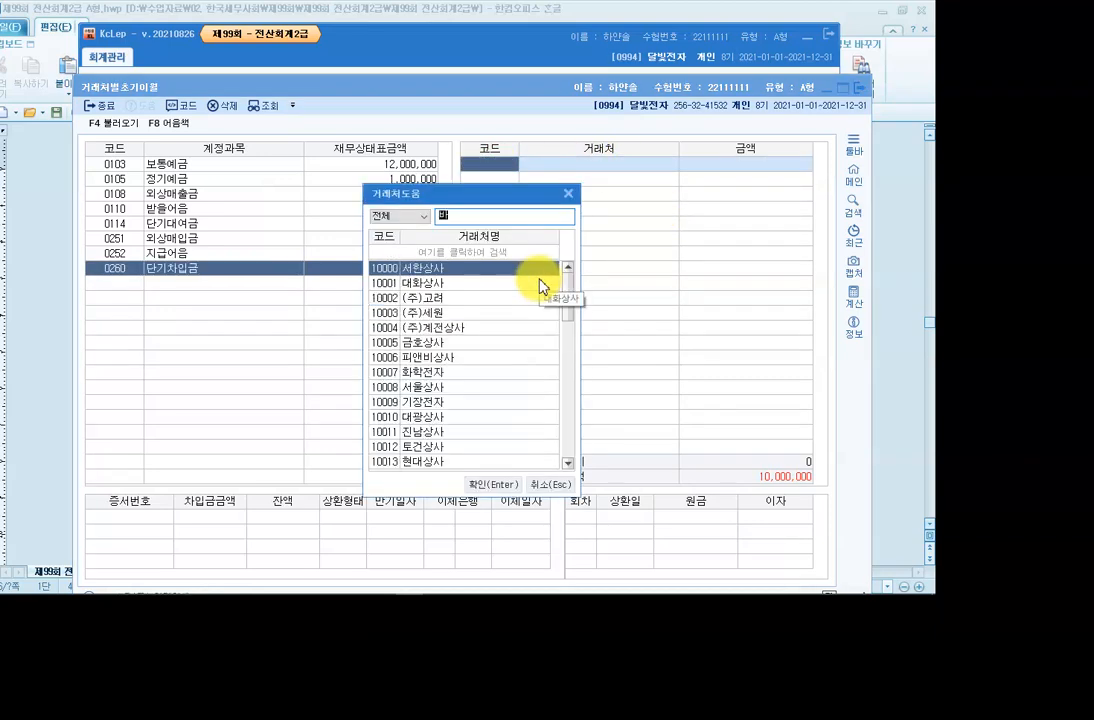
key(Return)
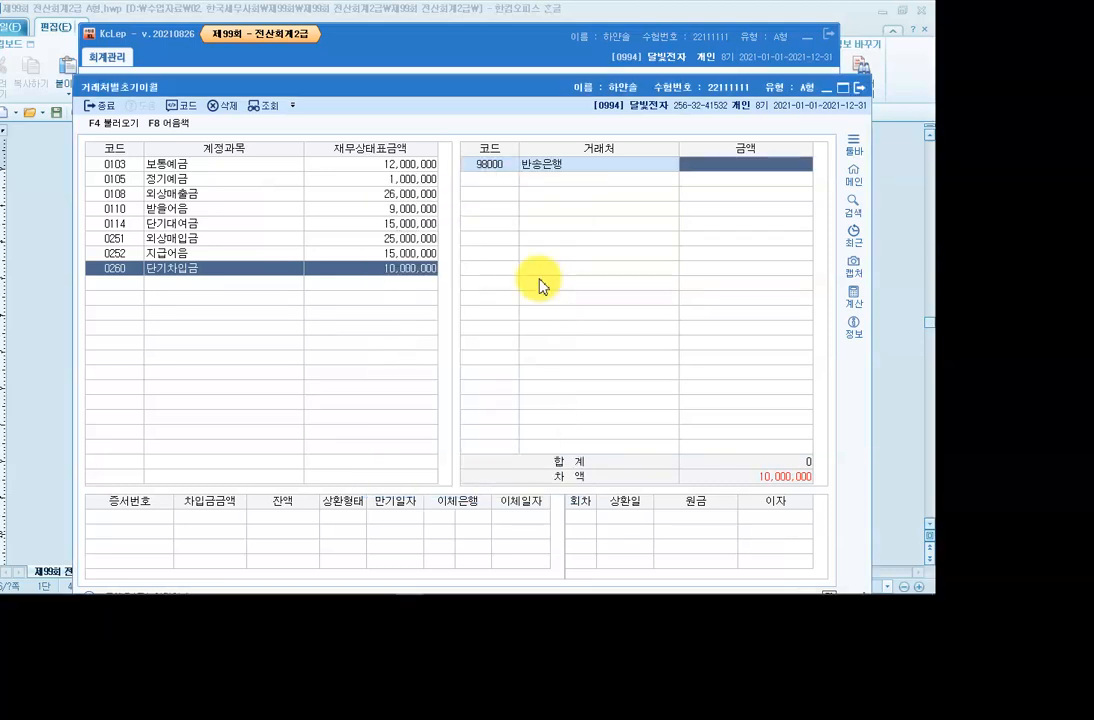
text(10000000)
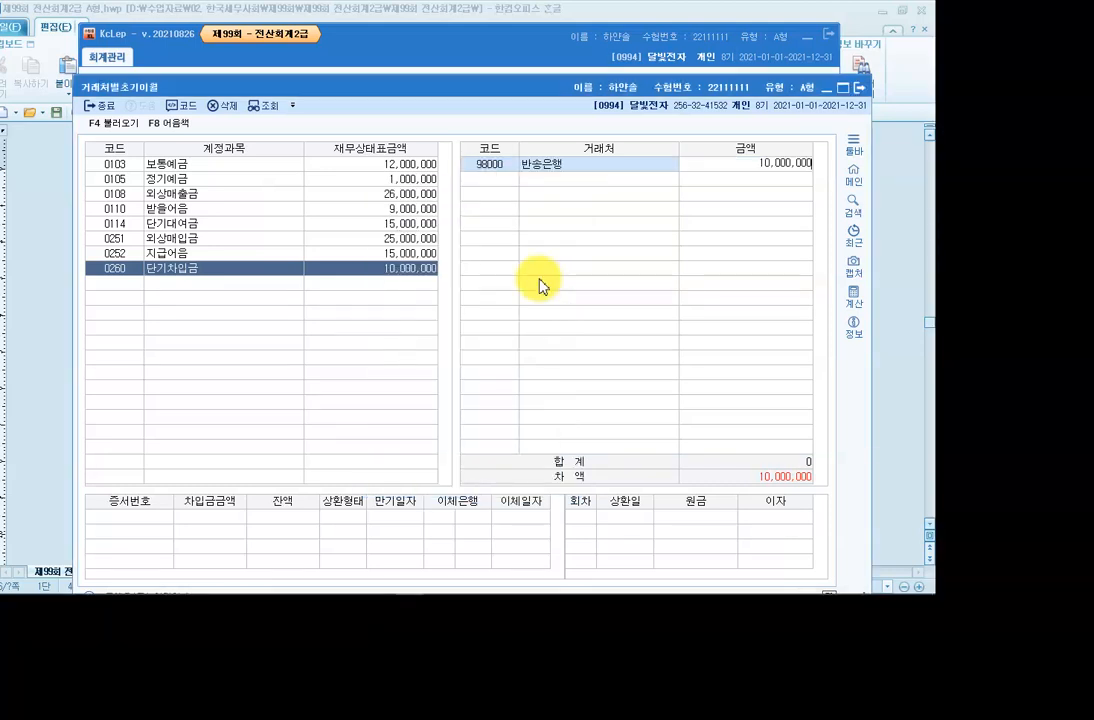
key(Return)
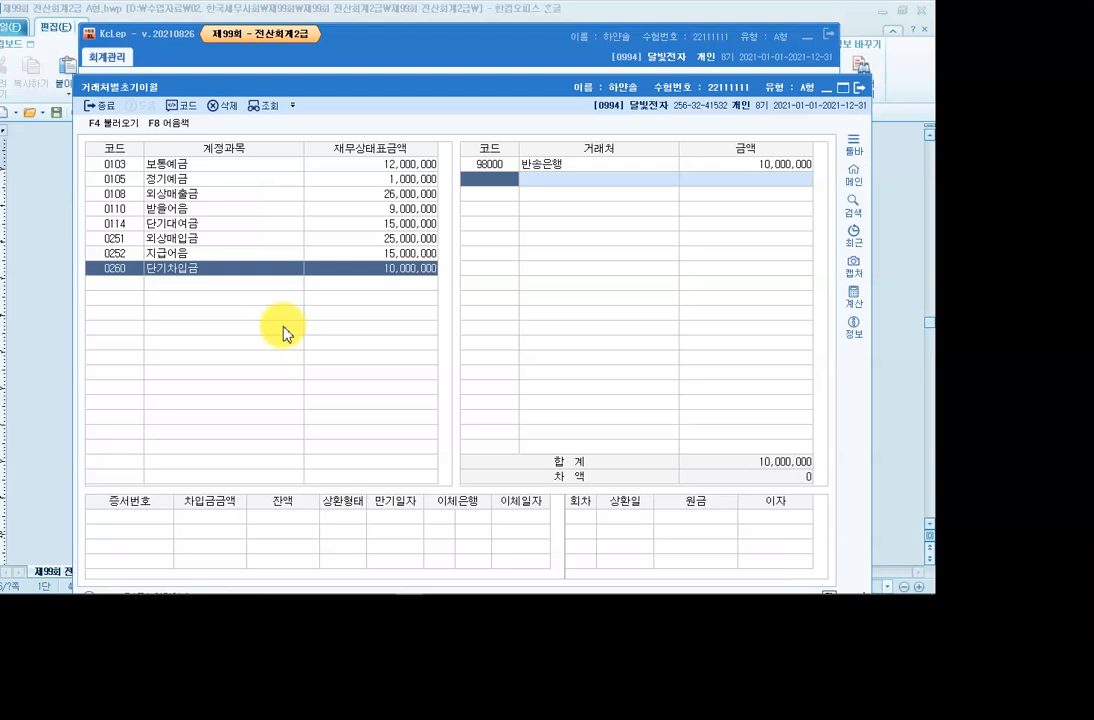
click(859, 88)
mouse_move(312, 586)
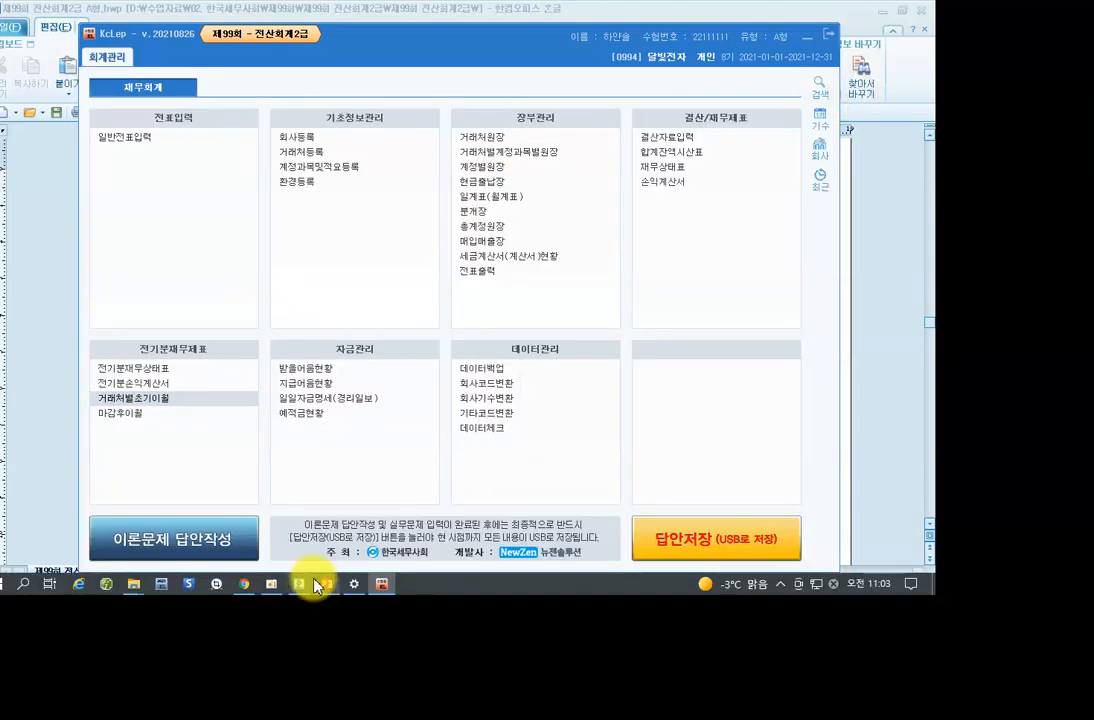
click(303, 587)
scroll(328, 428, down, 6)
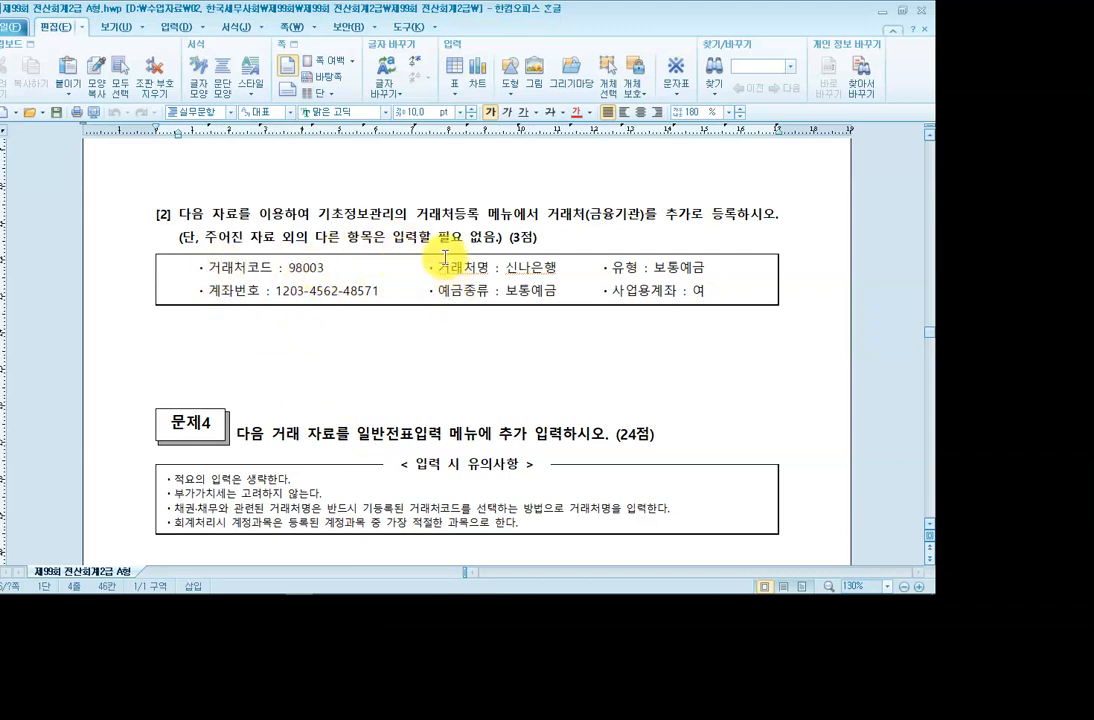
click(419, 212)
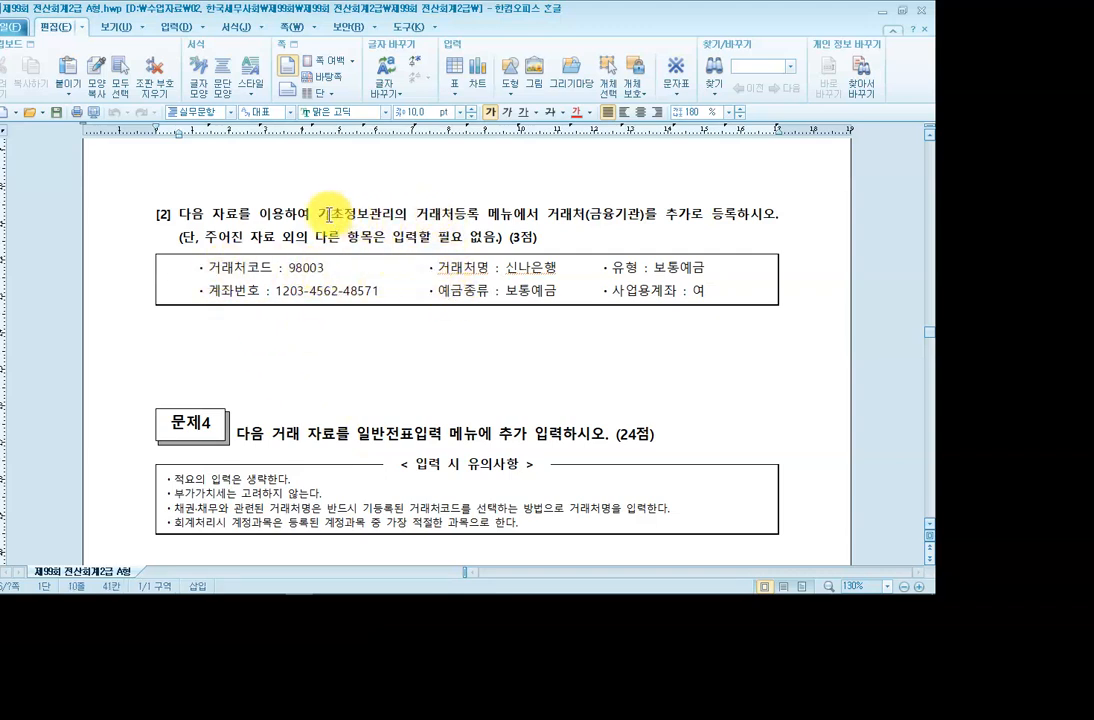
drag(418, 215, 513, 214)
click(591, 215)
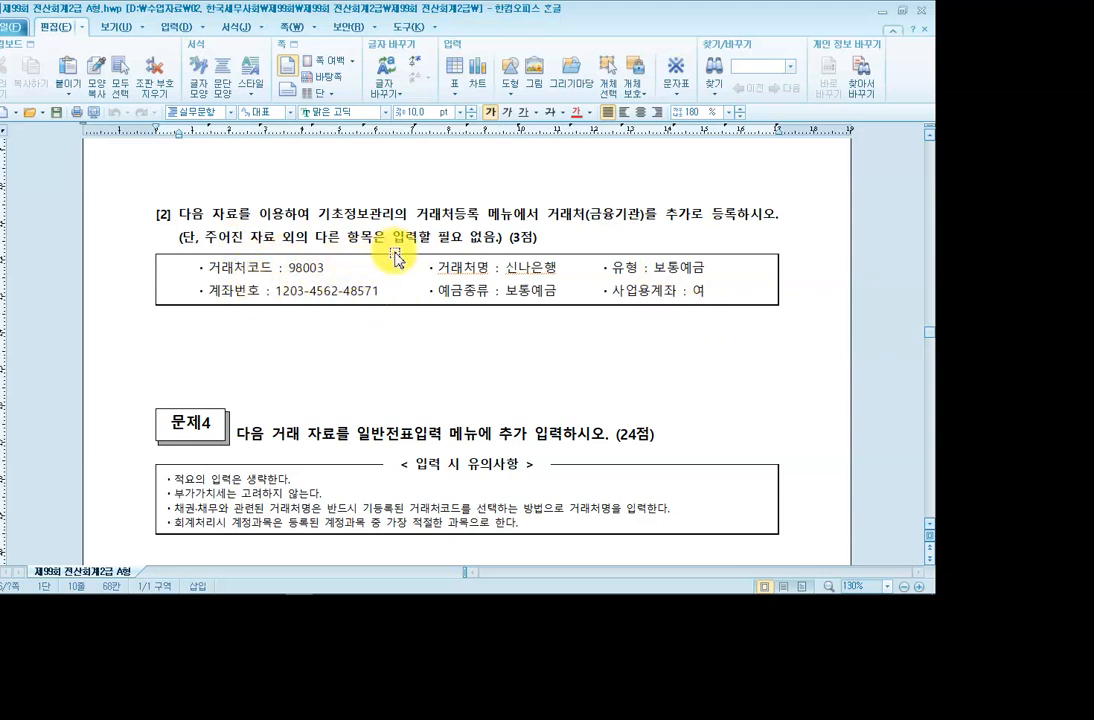
mouse_move(347, 593)
click(380, 586)
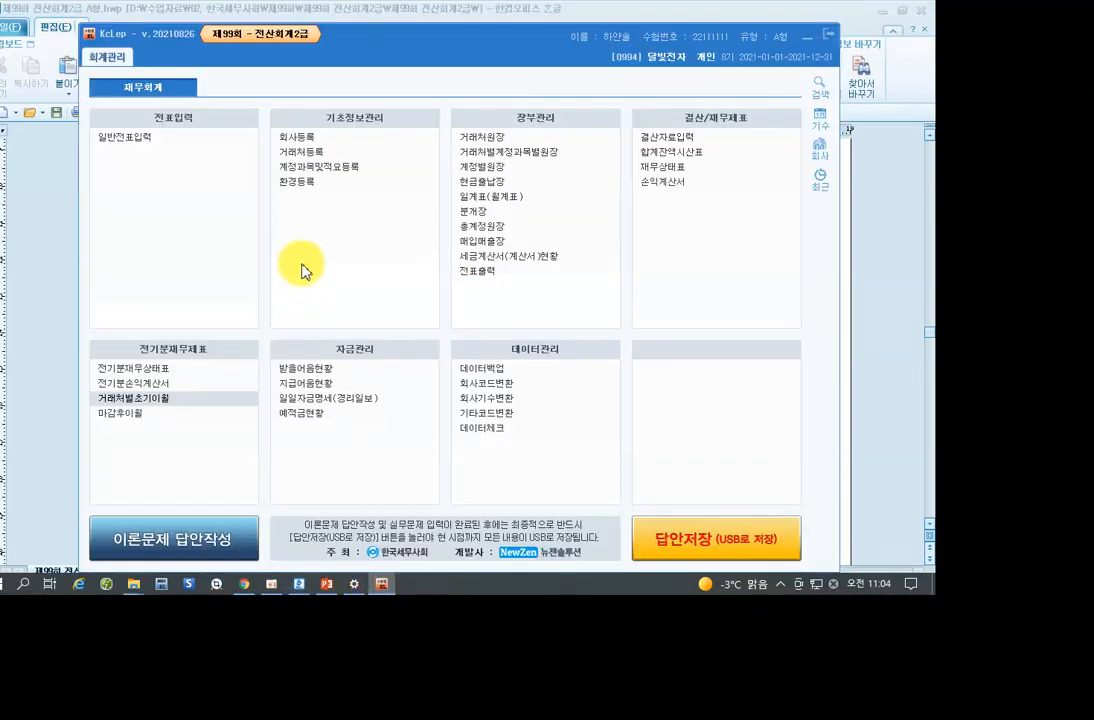
Register financial-institution customer 98003 신나은행 in 거래처등록.
click(315, 153)
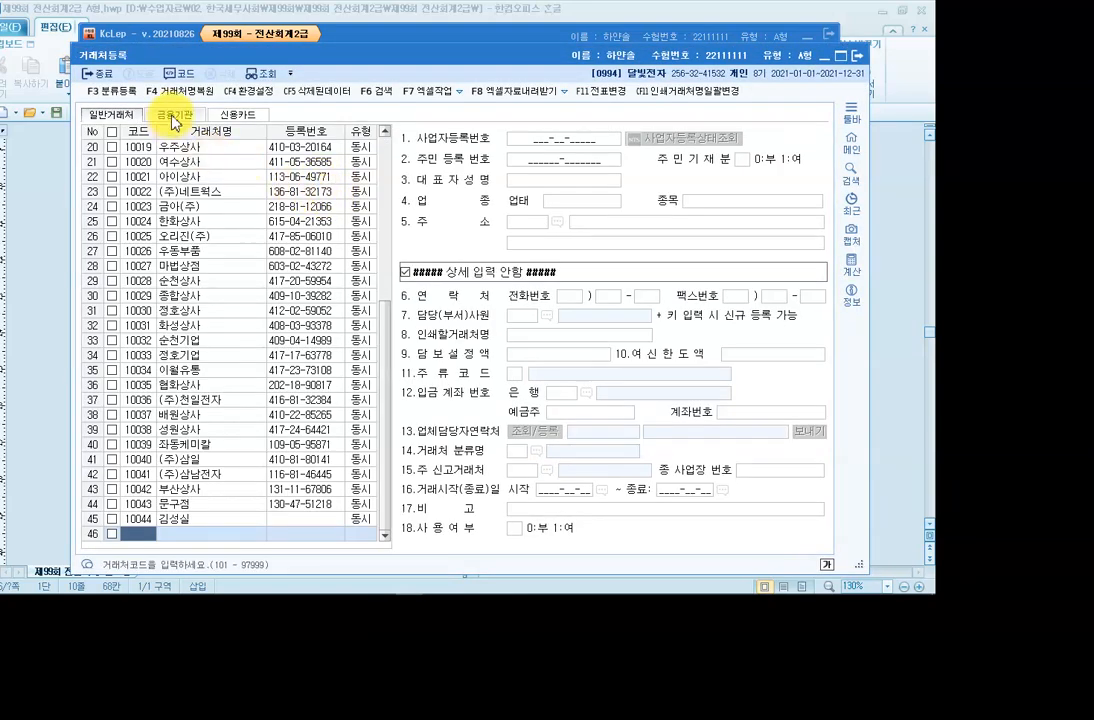
click(175, 117)
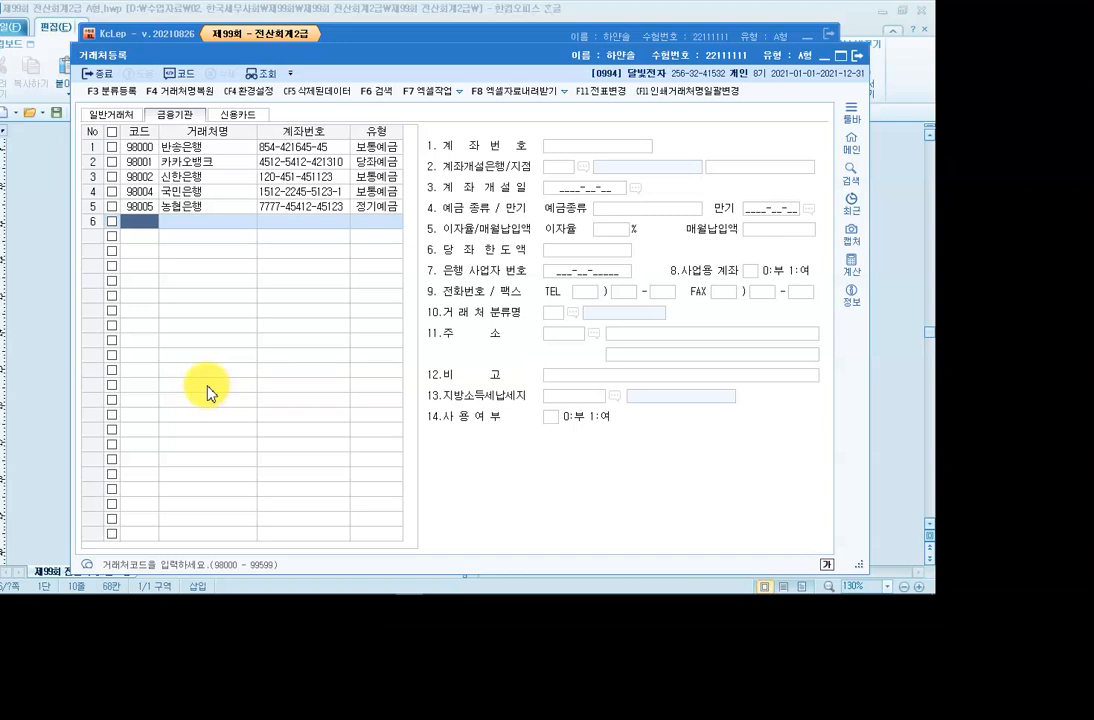
text(98)
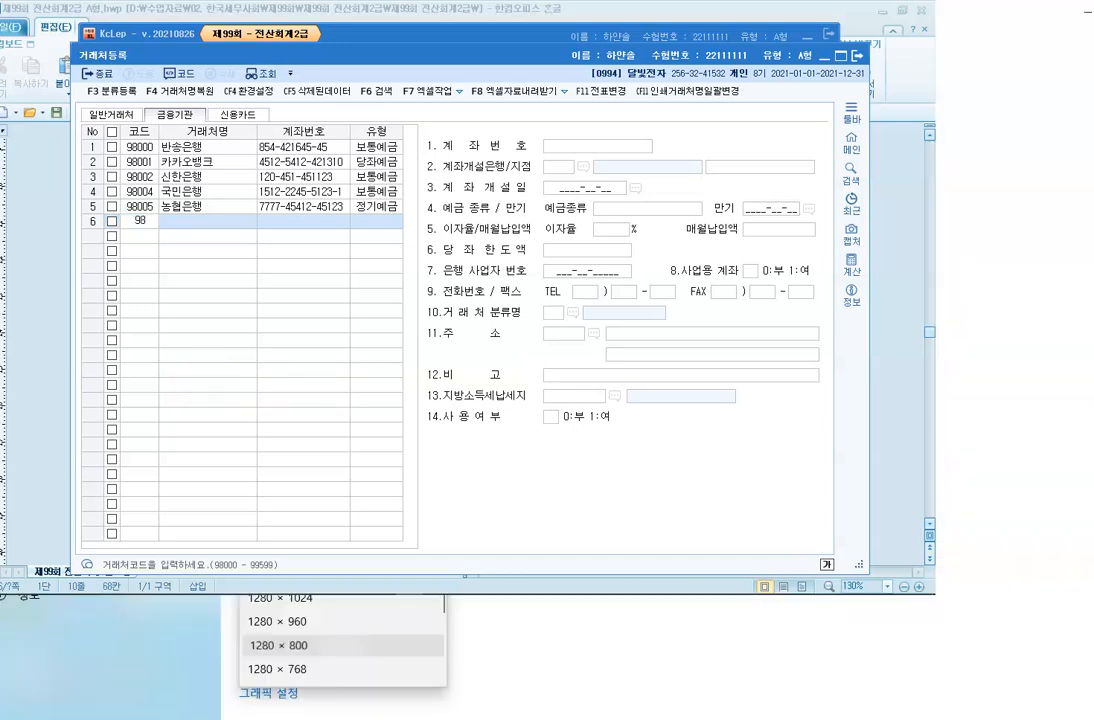
text(003)
key(Return)
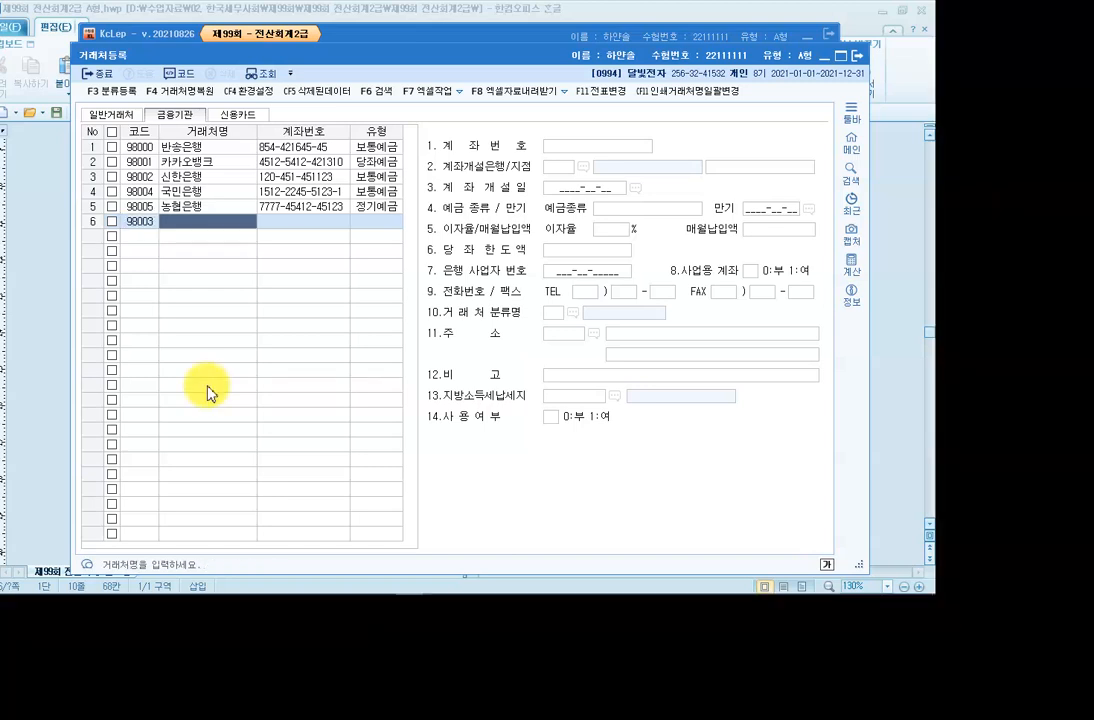
text(신나은행)
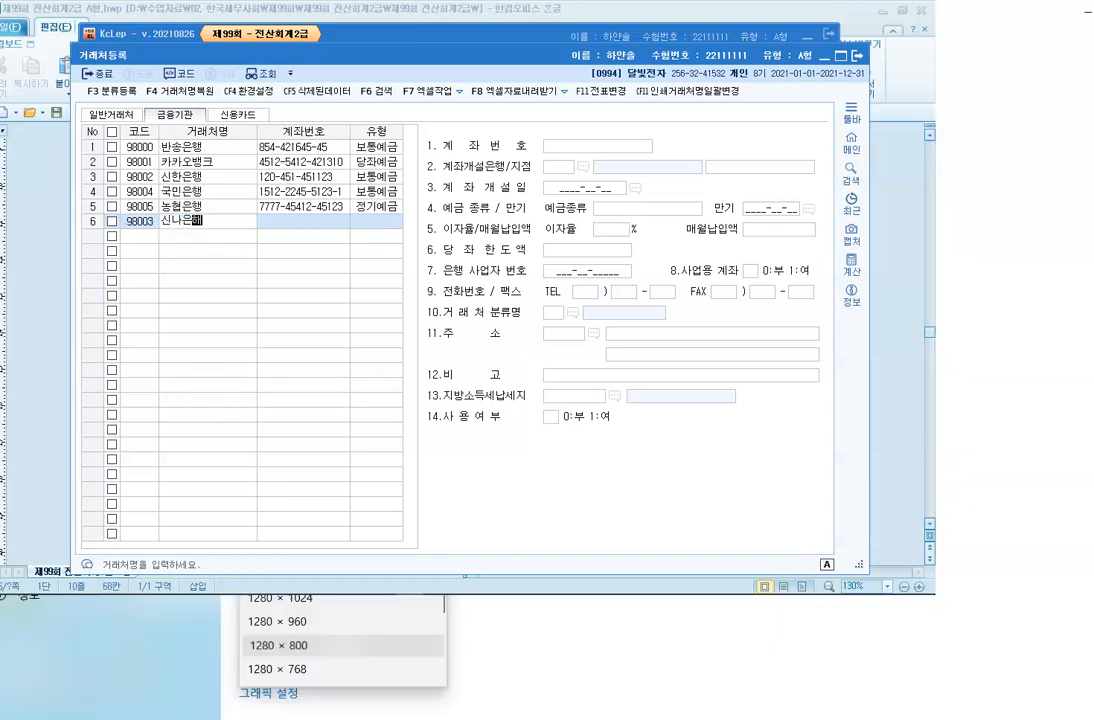
key(Return)
key(Return)
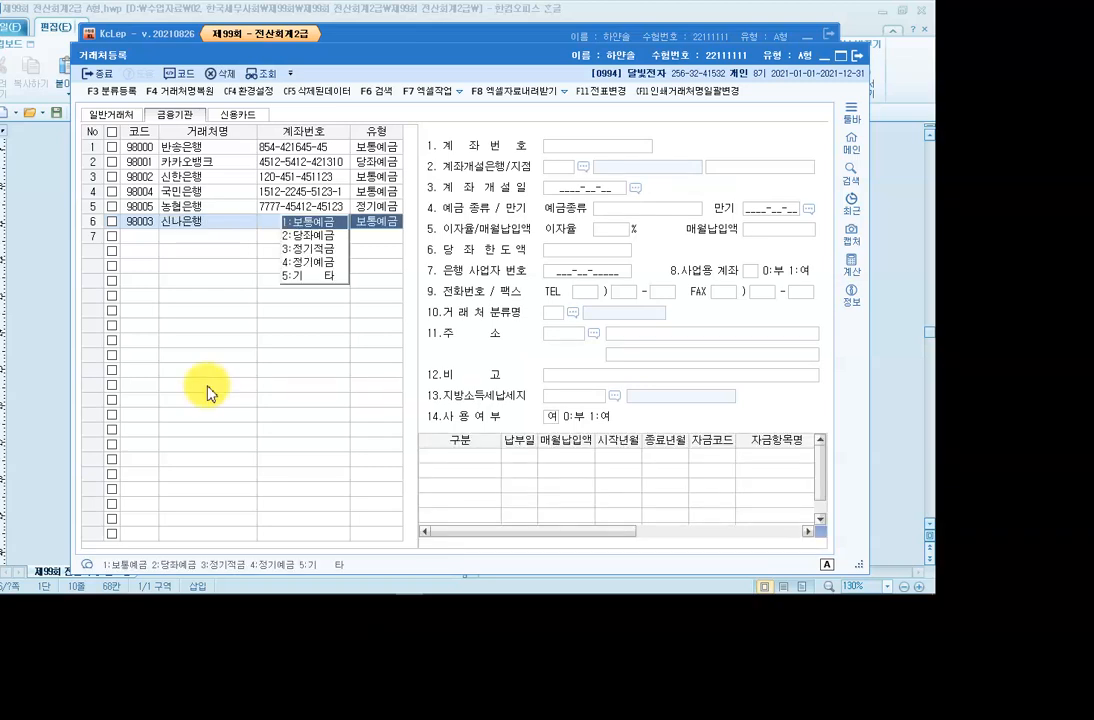
Enter 신나은행's account number and set its deposit type to 보통예금.
click(316, 223)
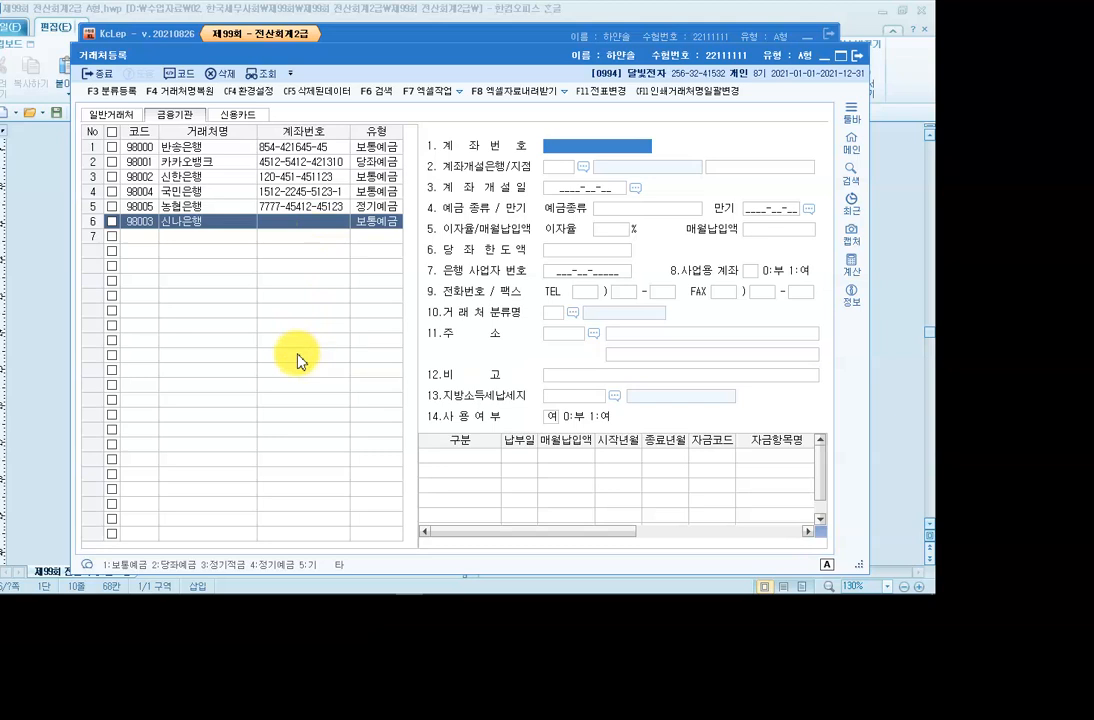
text(1203-4562-48571)
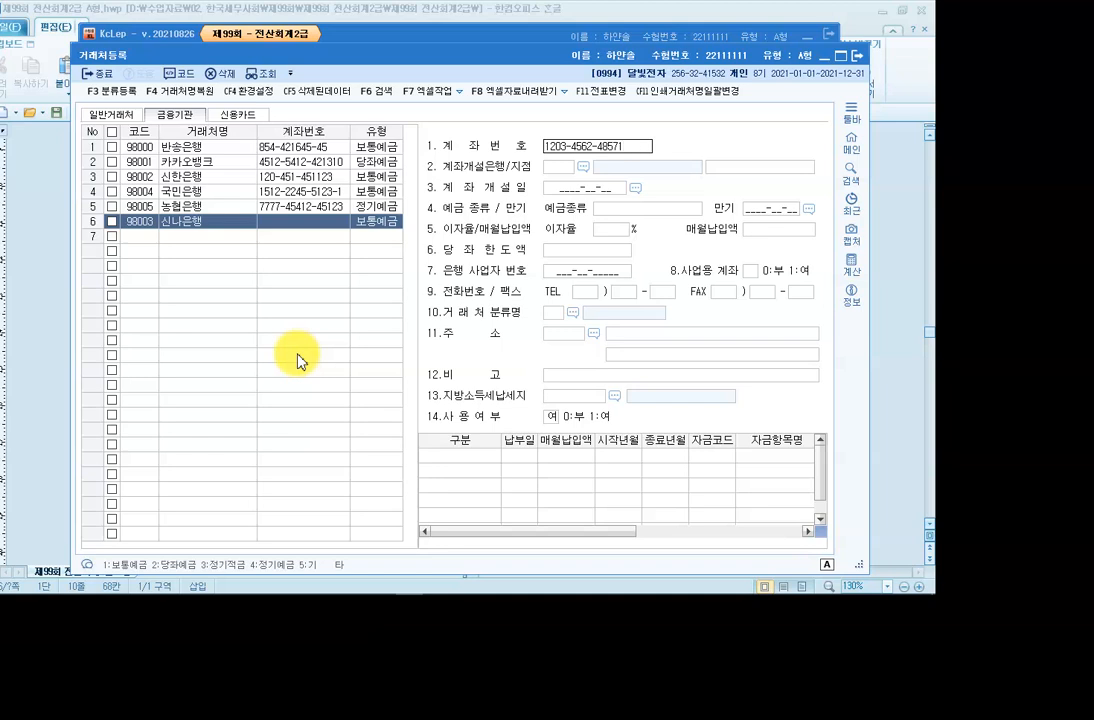
key(Return)
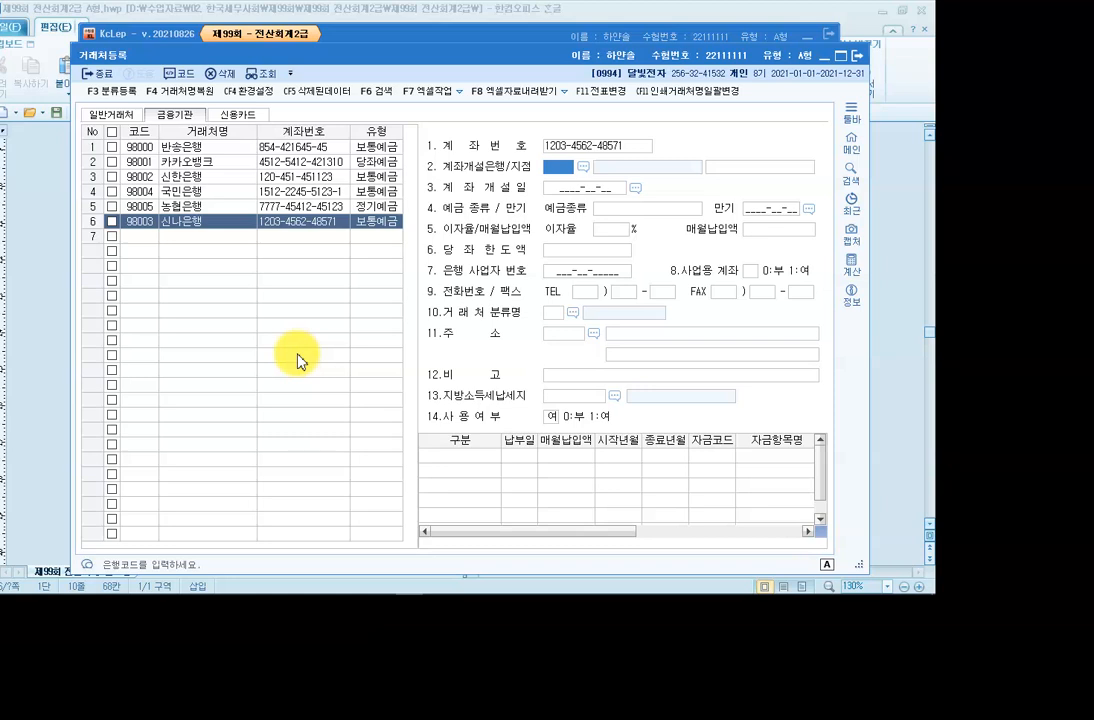
key(Return)
key(Return)
key(Return)
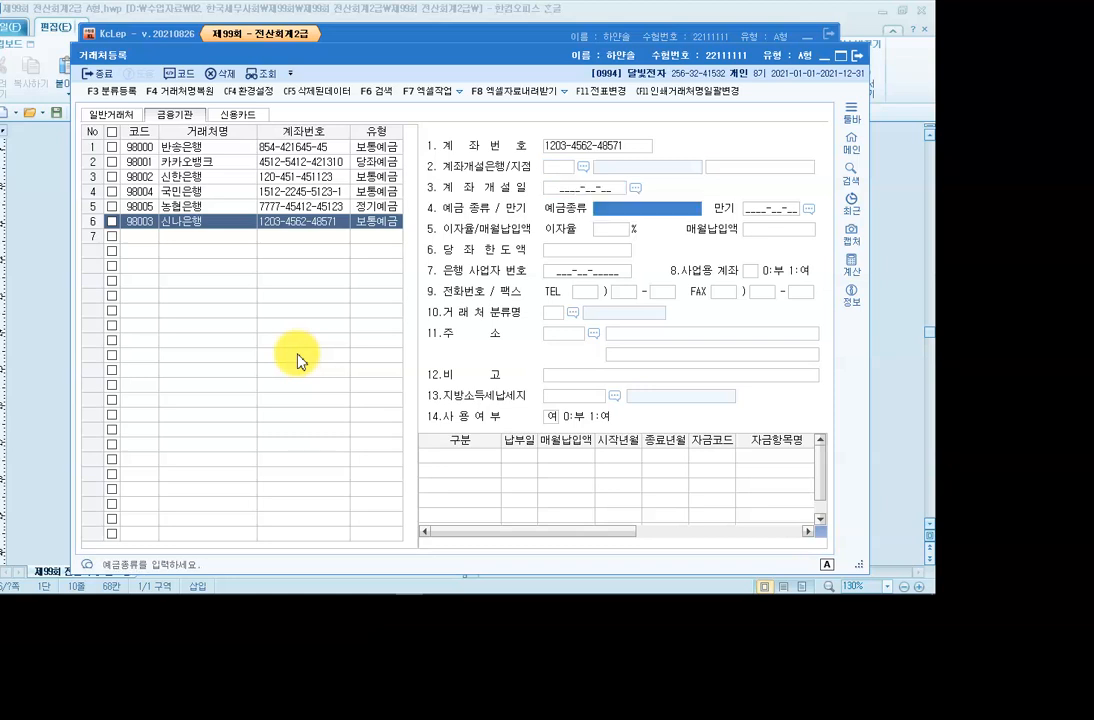
text(보통예금)
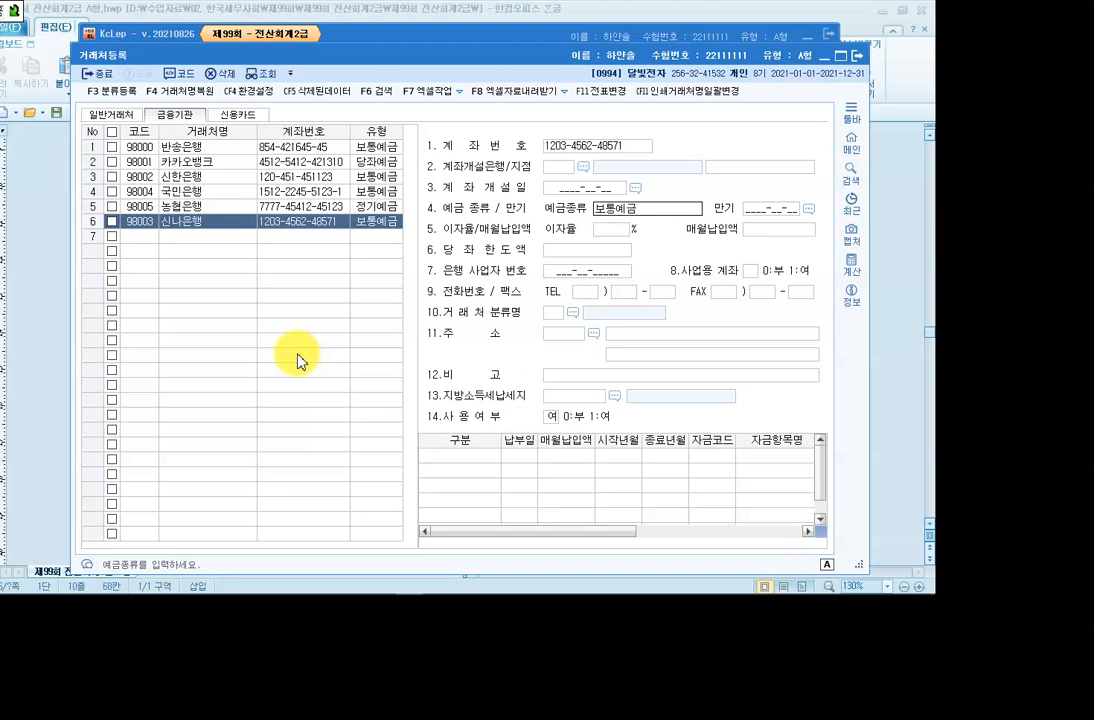
key(Return)
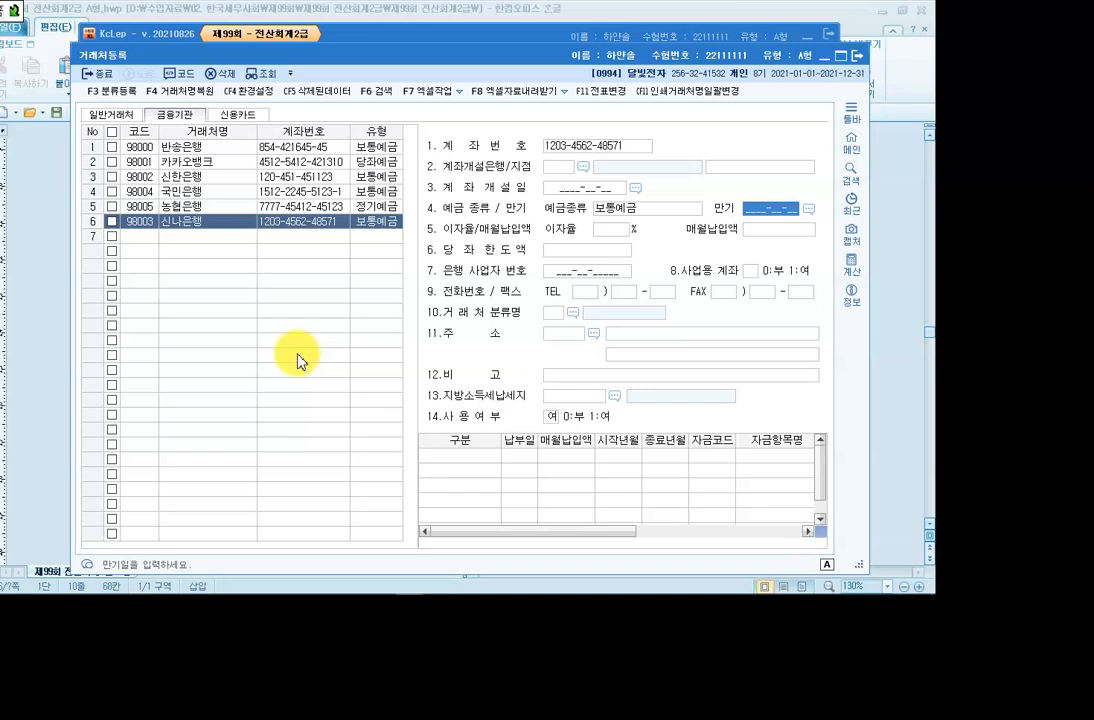
Mark 신나은행 as a business account (여), dismiss the antivirus popup, and close the register.
click(551, 418)
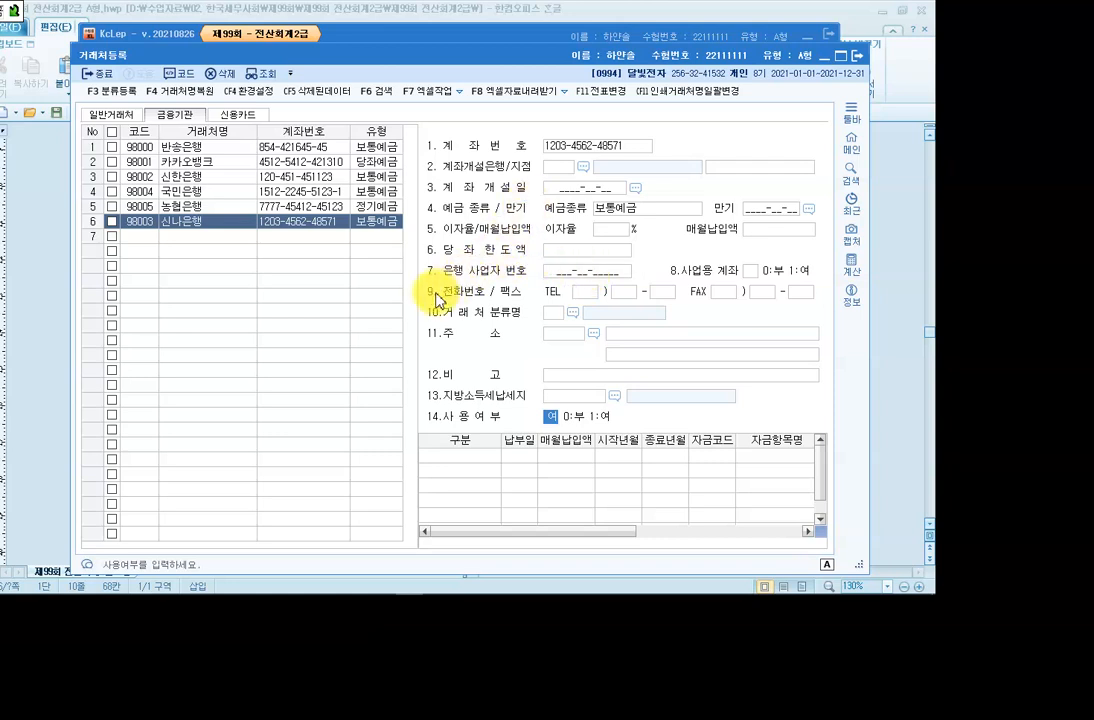
click(752, 275)
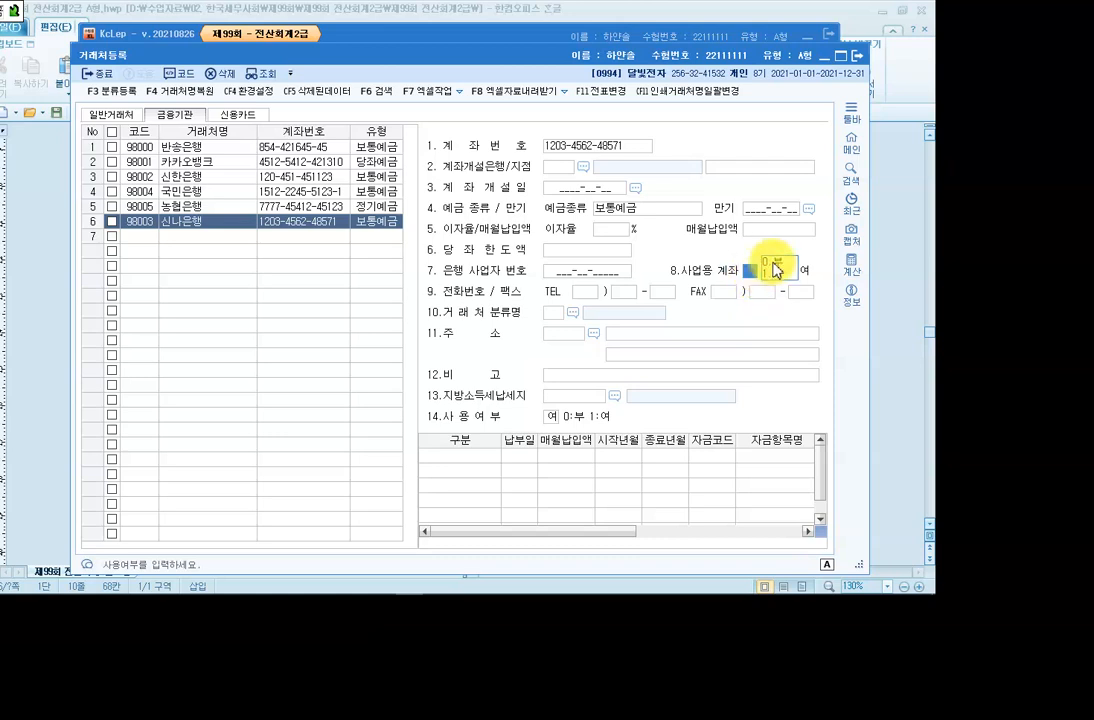
click(770, 272)
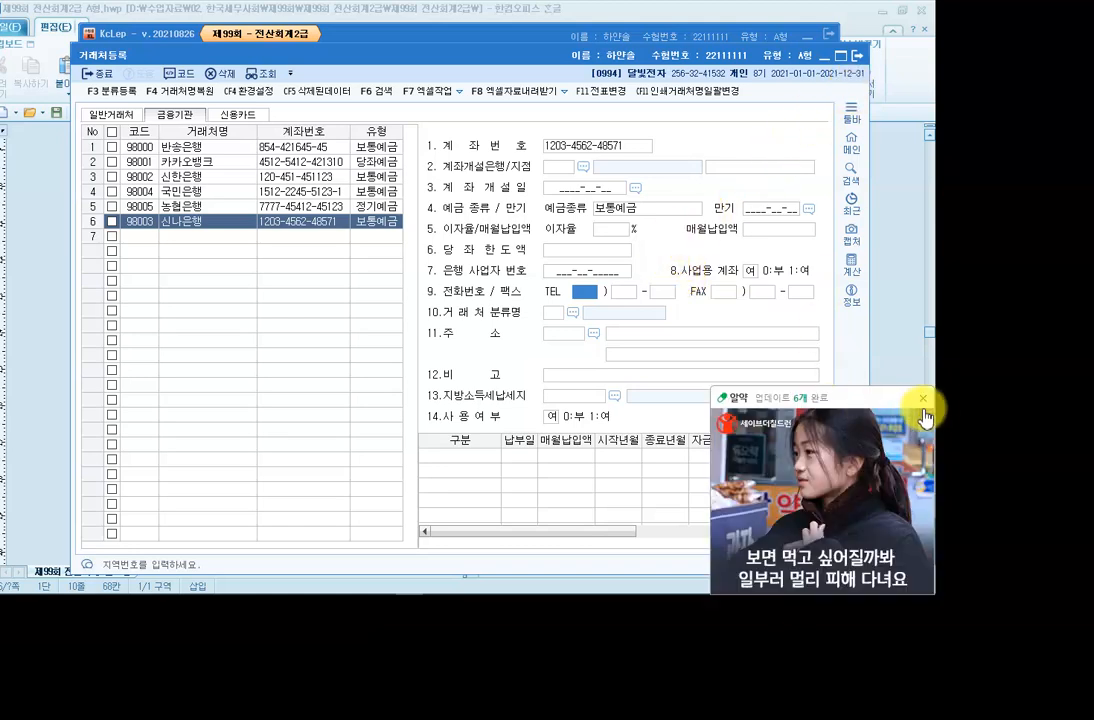
click(923, 398)
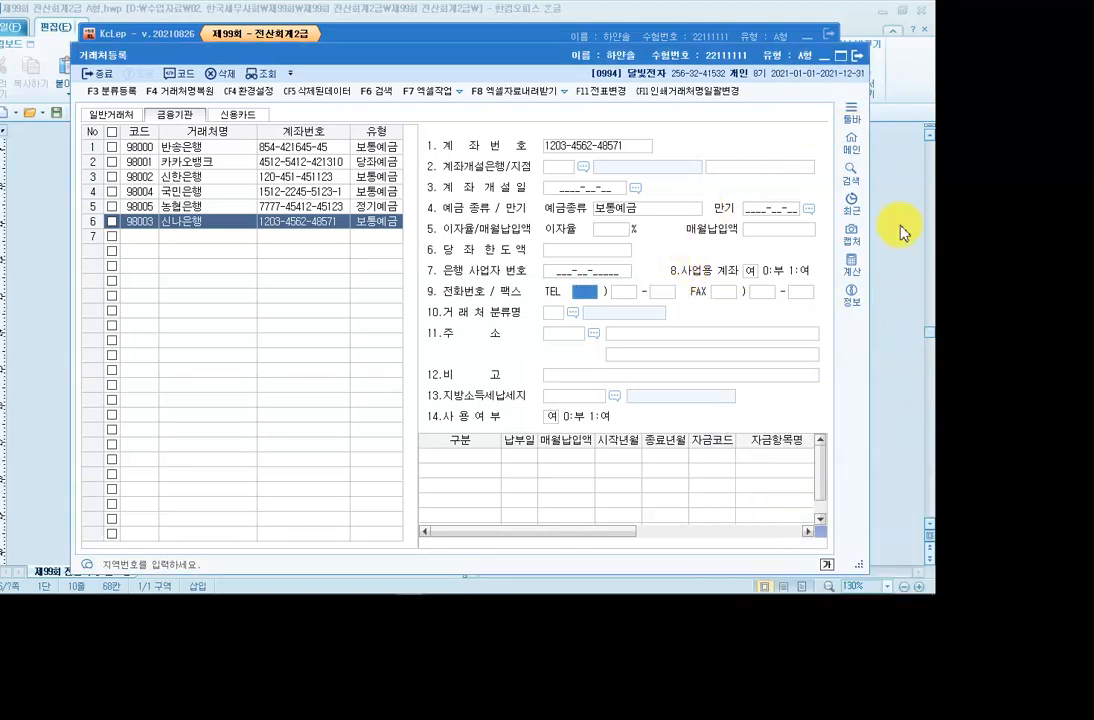
click(856, 58)
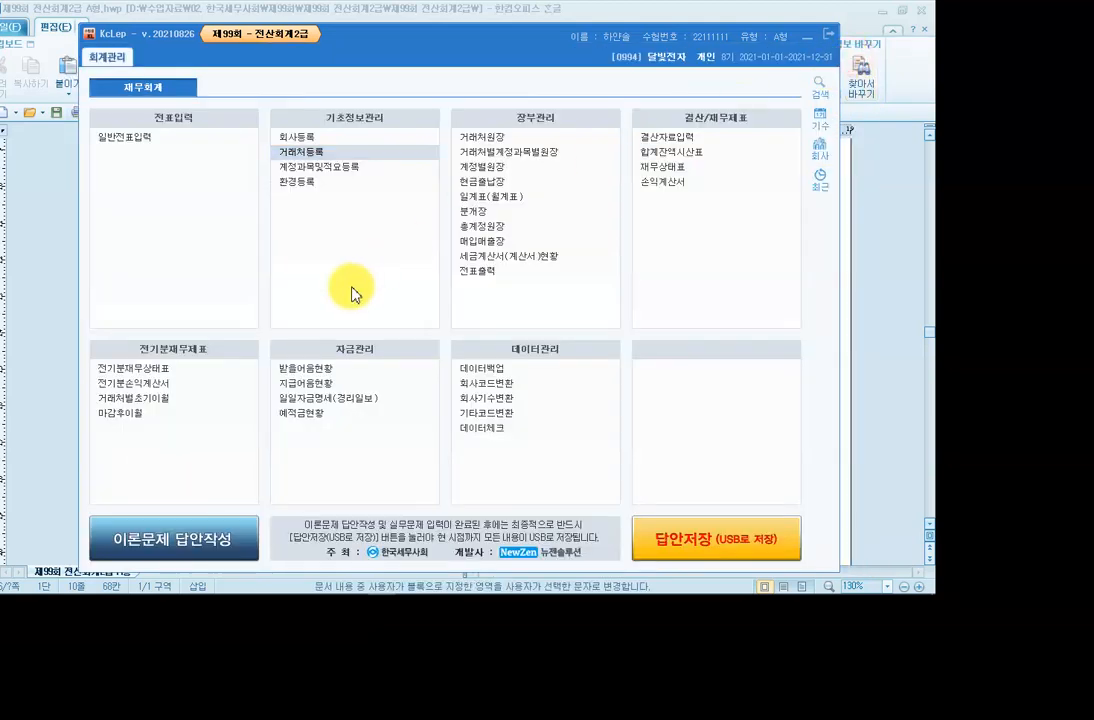
Scroll the Hangul exam paper down to 문제4 item [1].
mouse_move(227, 593)
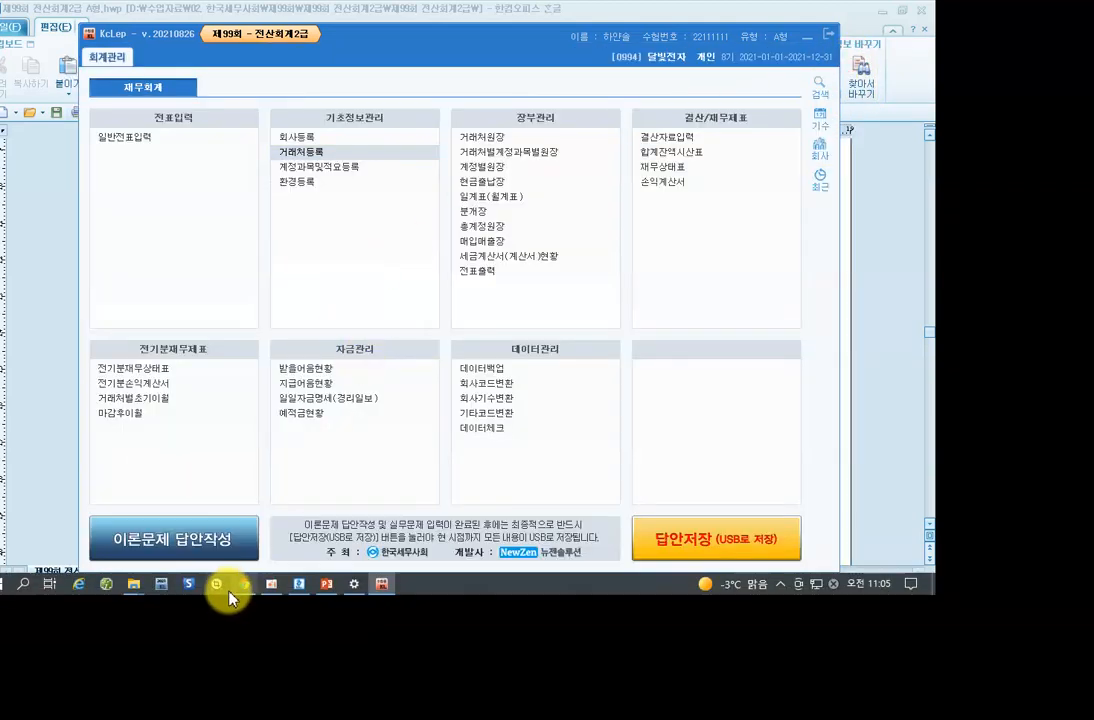
click(305, 587)
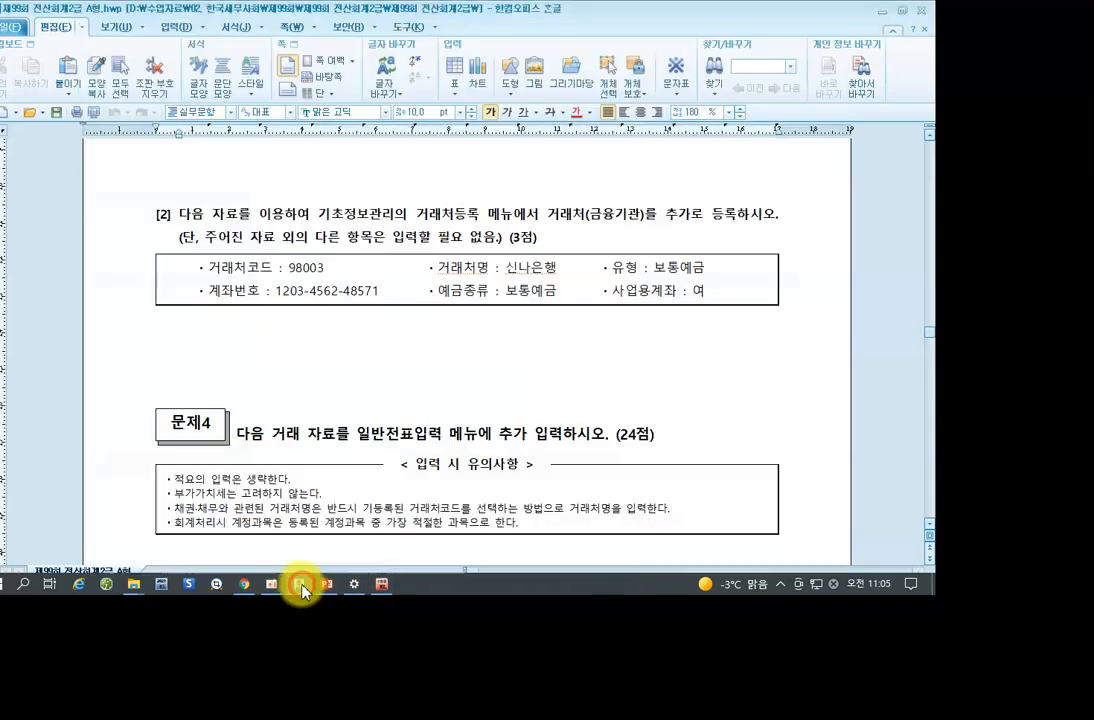
scroll(300, 355, down, 3)
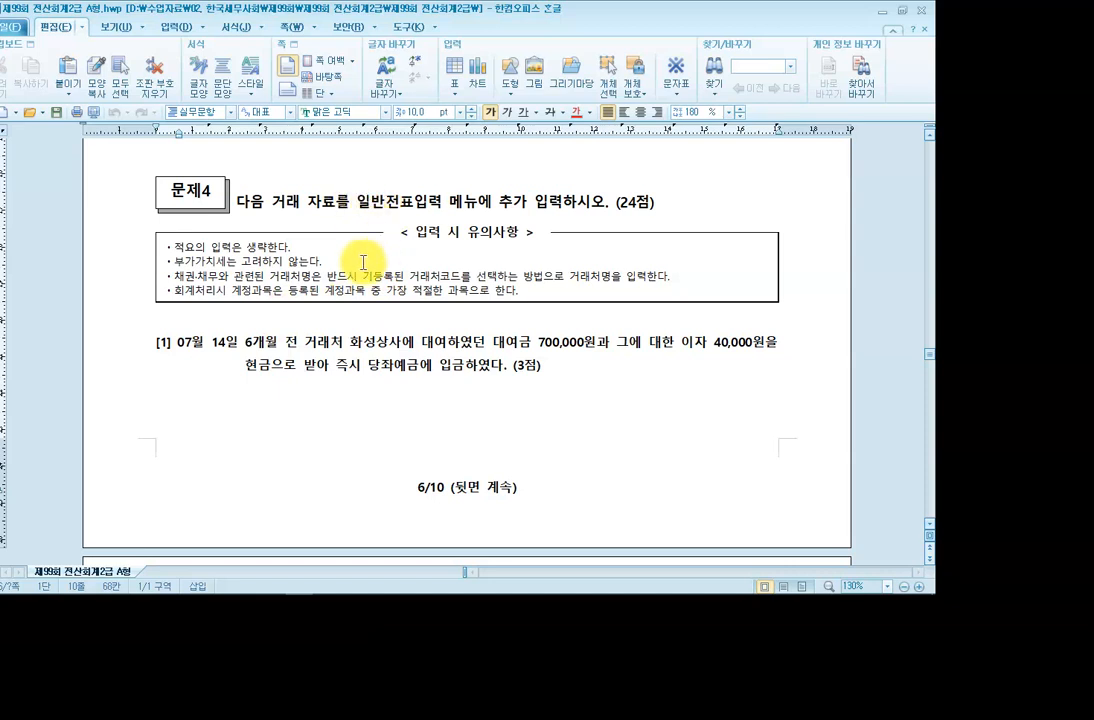
scroll(362, 263, down, 1)
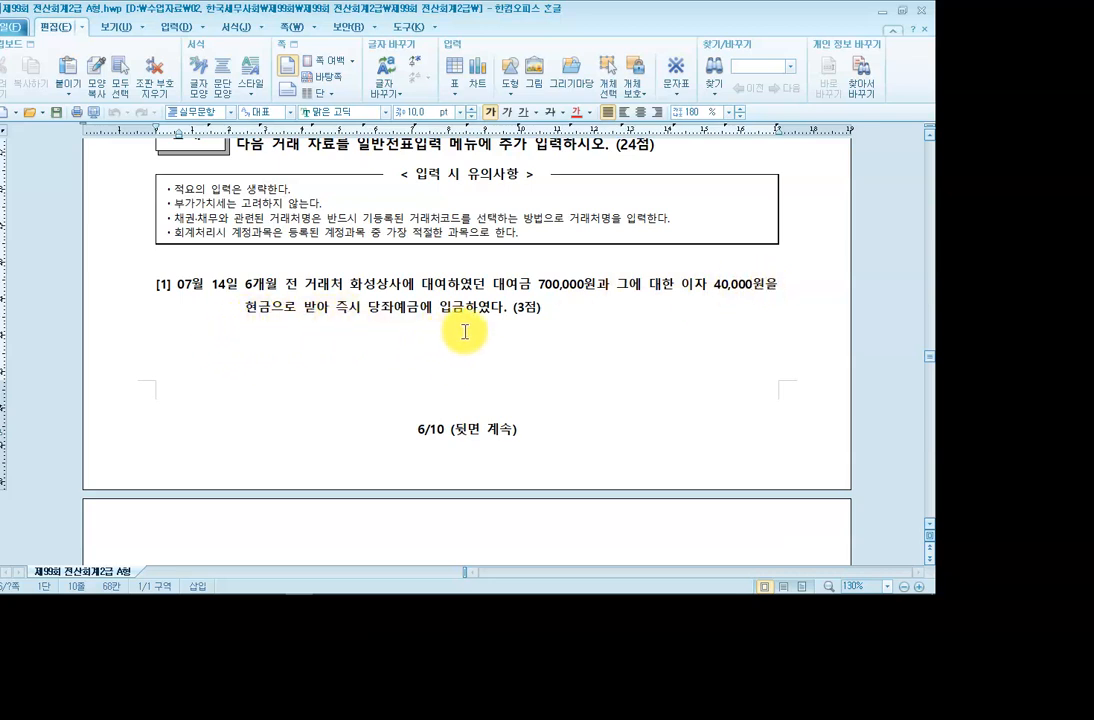
Cross out 현금 and mark 당좌예금 with the screen pen, then clear it and minimize the document.
key(ctrl+shift+d)
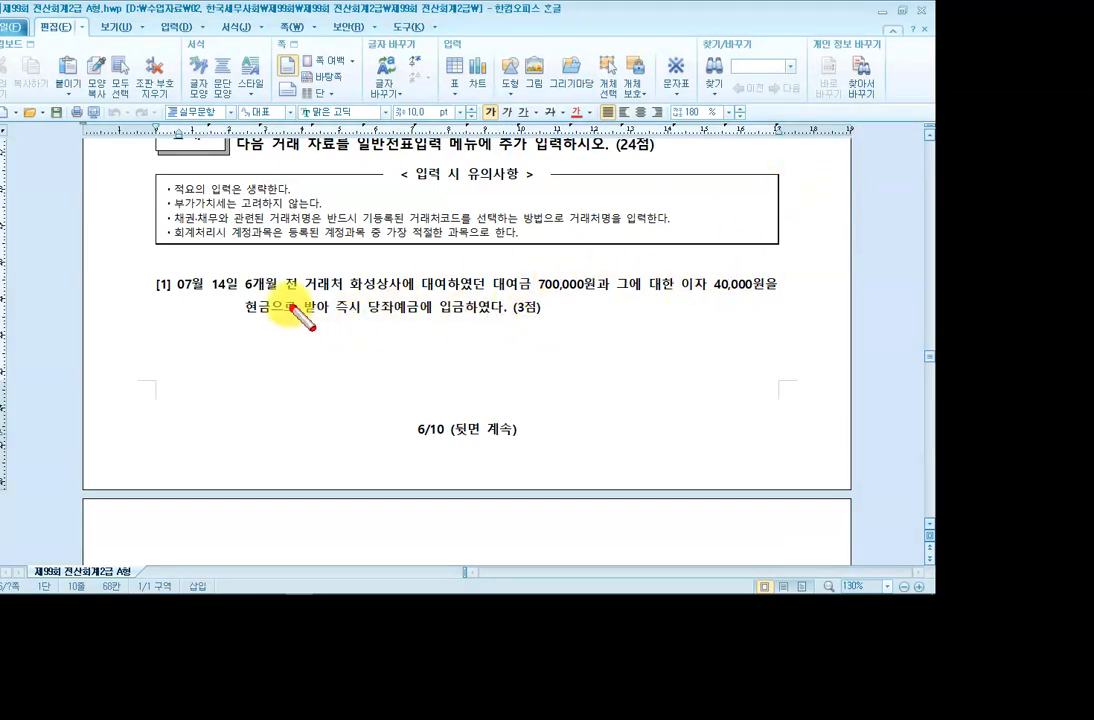
drag(239, 295, 262, 306)
drag(368, 293, 390, 308)
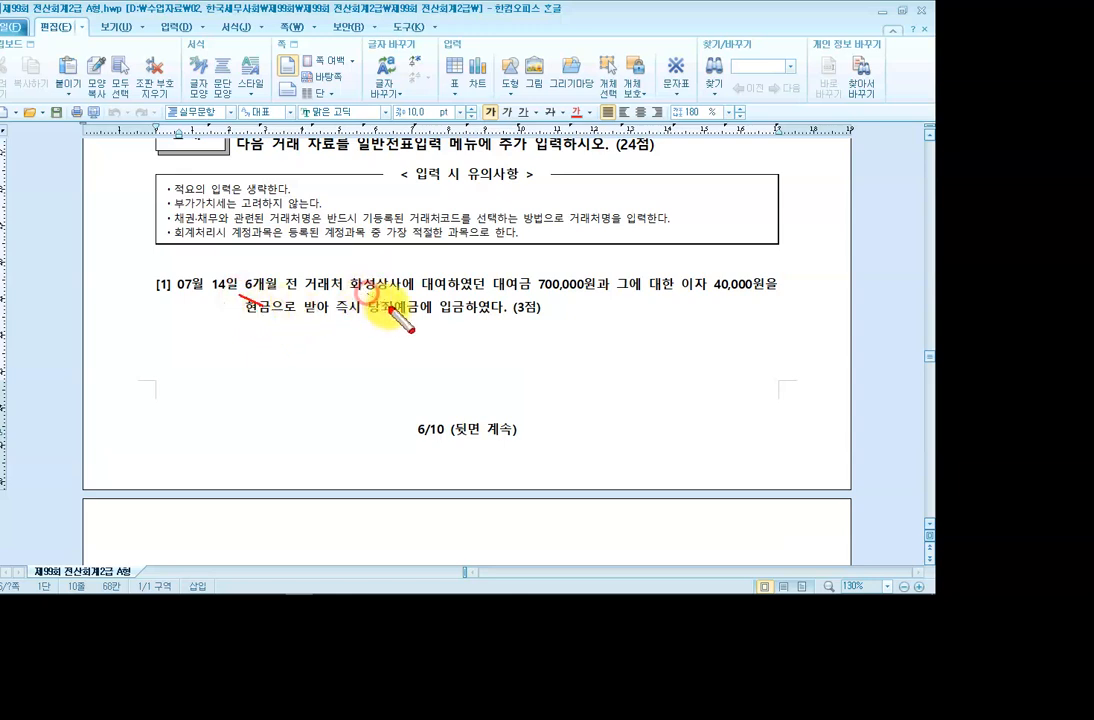
drag(276, 295, 242, 326)
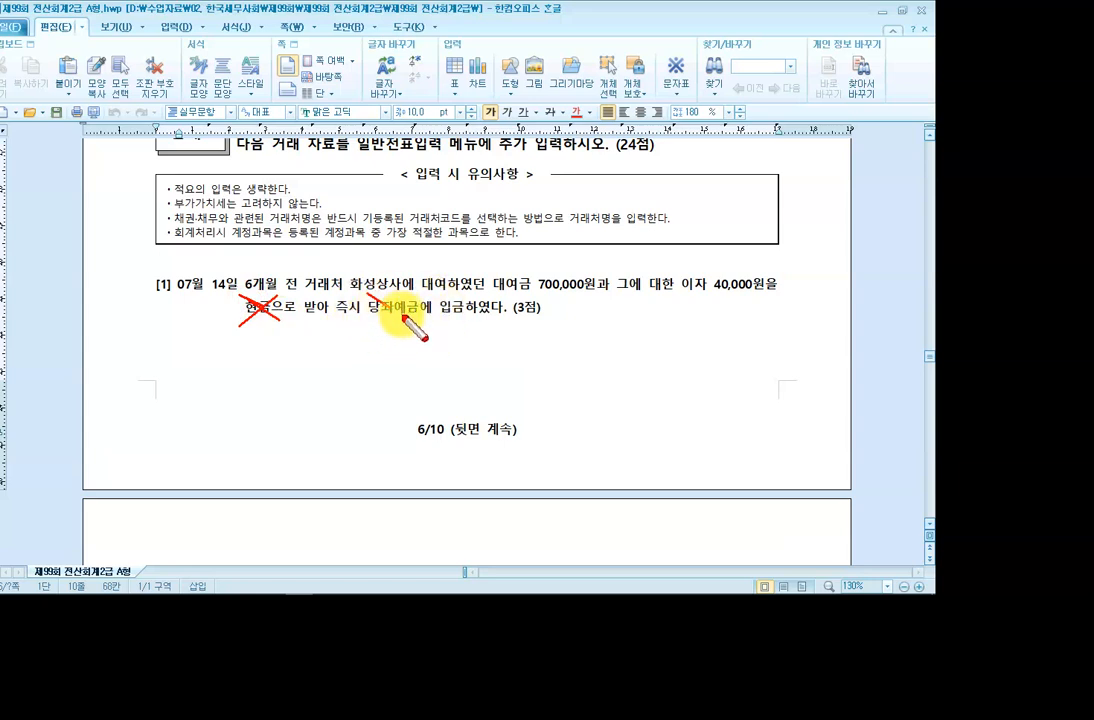
key(Escape)
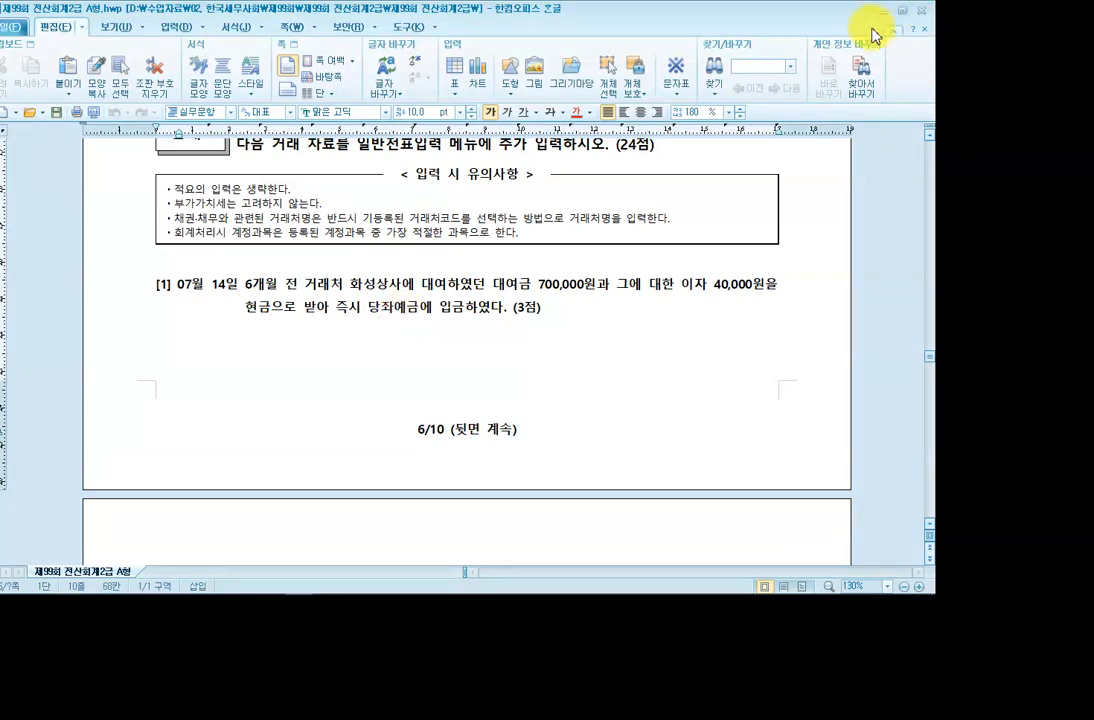
click(883, 13)
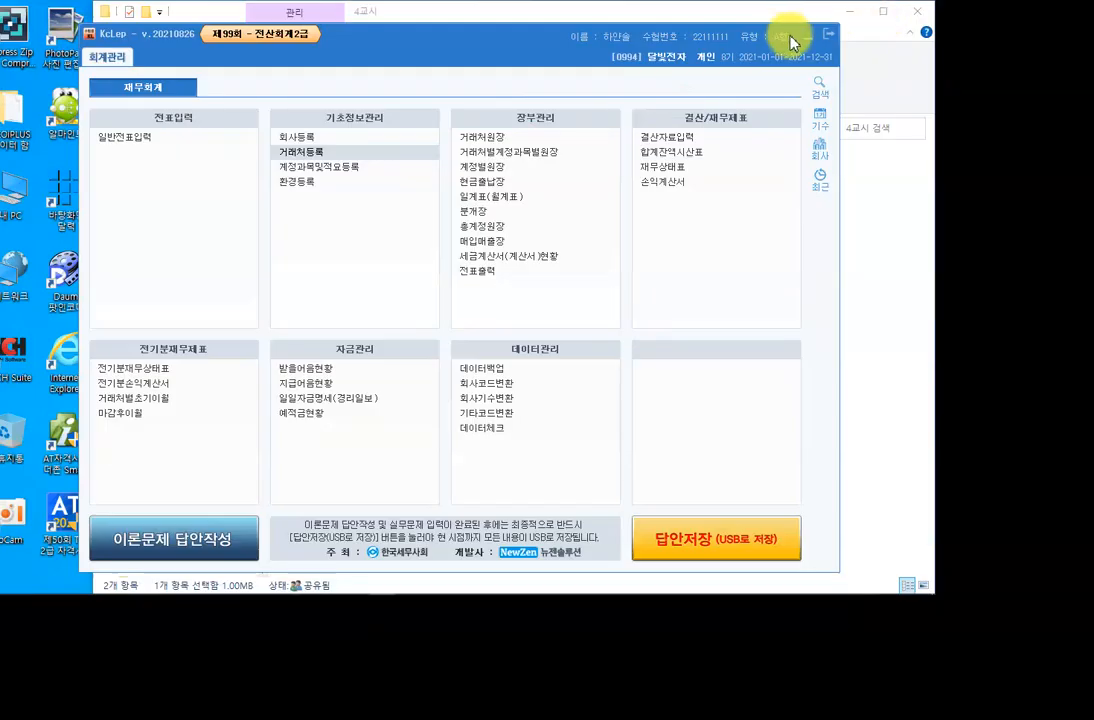
Minimize the KcLep and 4교시 folder windows and exit the screen pen app from the tray.
click(803, 37)
click(849, 12)
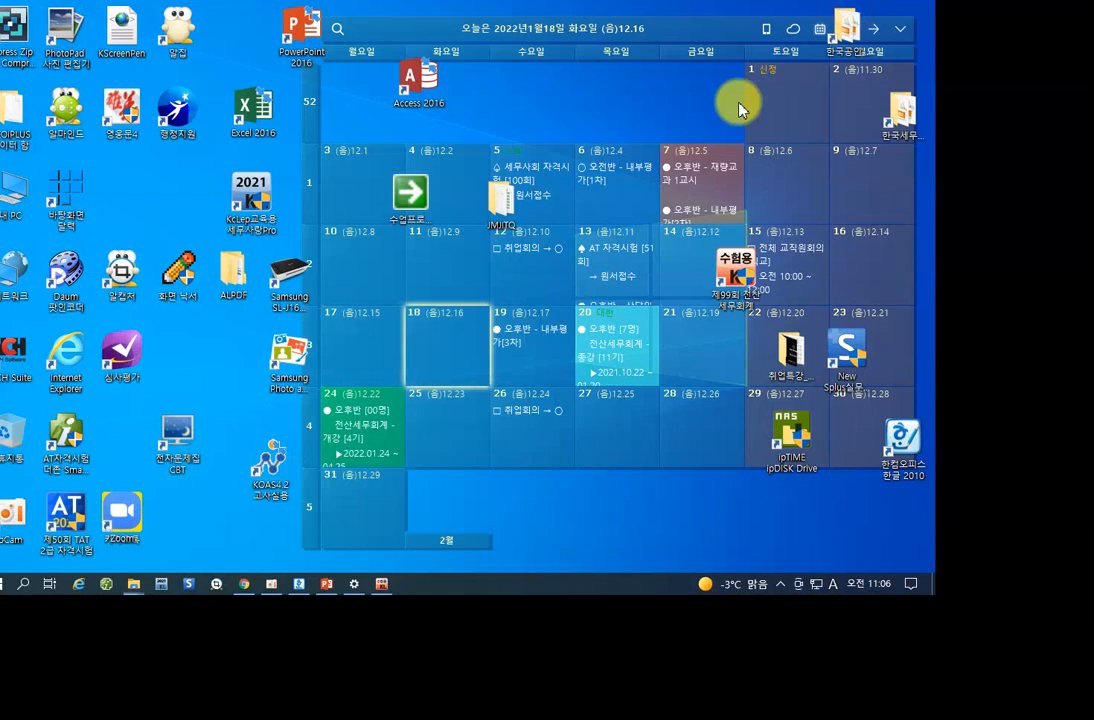
click(779, 584)
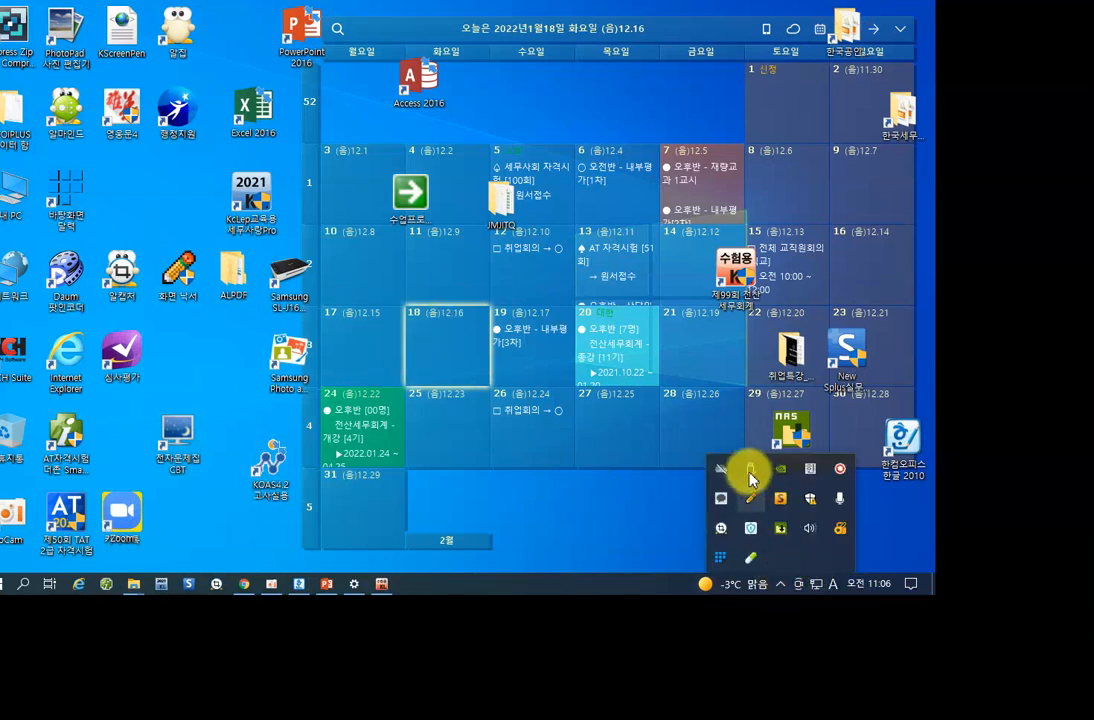
right_click(754, 497)
click(780, 483)
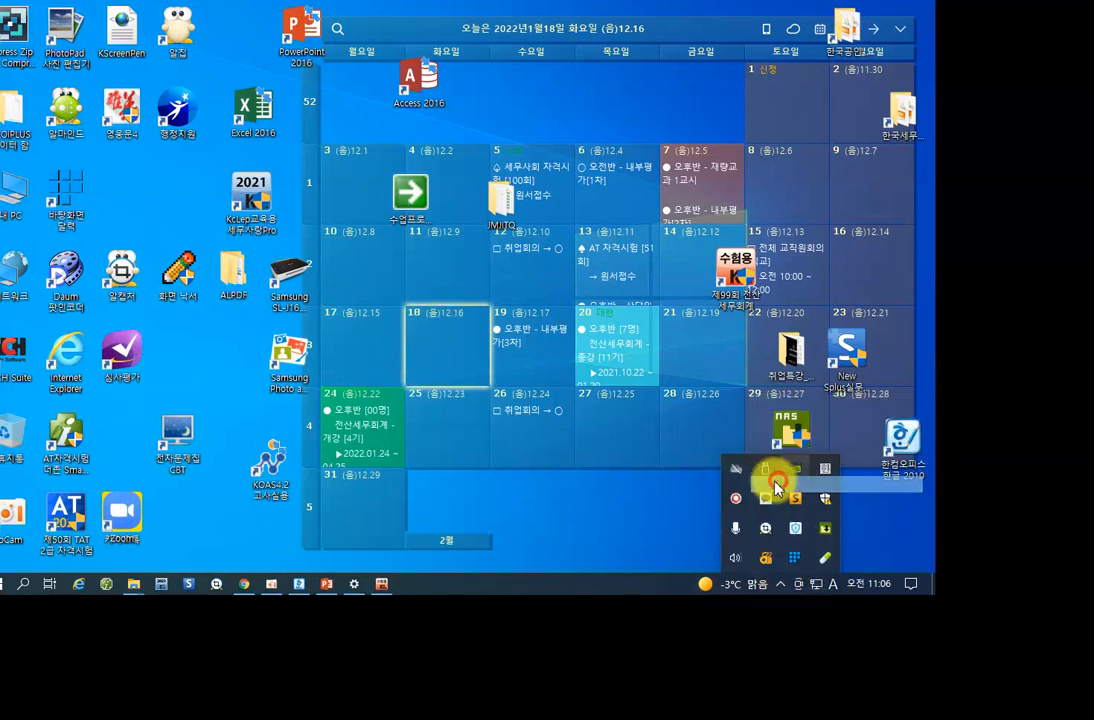
Relaunch the 화면 낙서 pen app and bring the exam document back to the front.
double_click(184, 288)
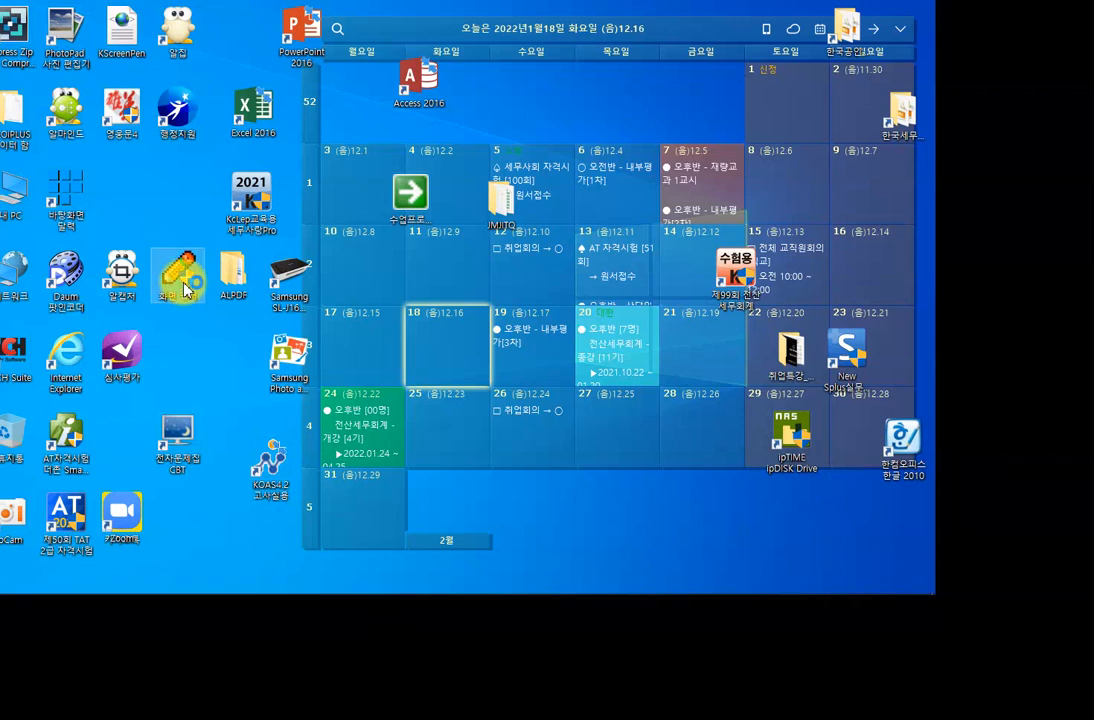
drag(384, 591, 331, 588)
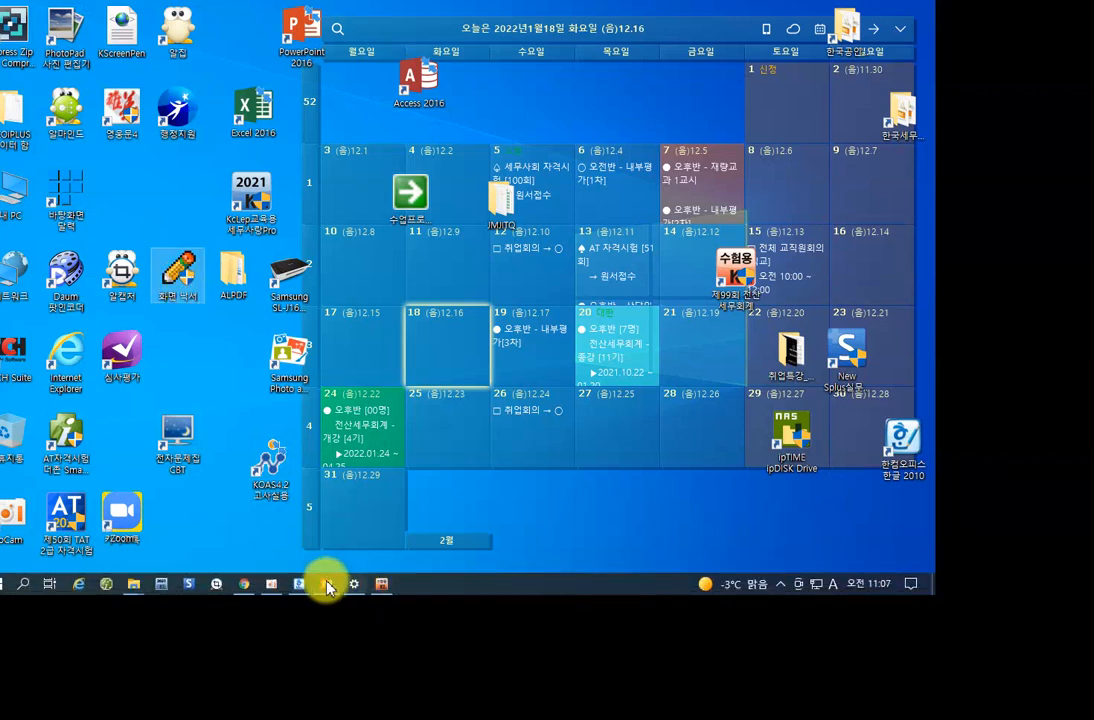
mouse_move(299, 590)
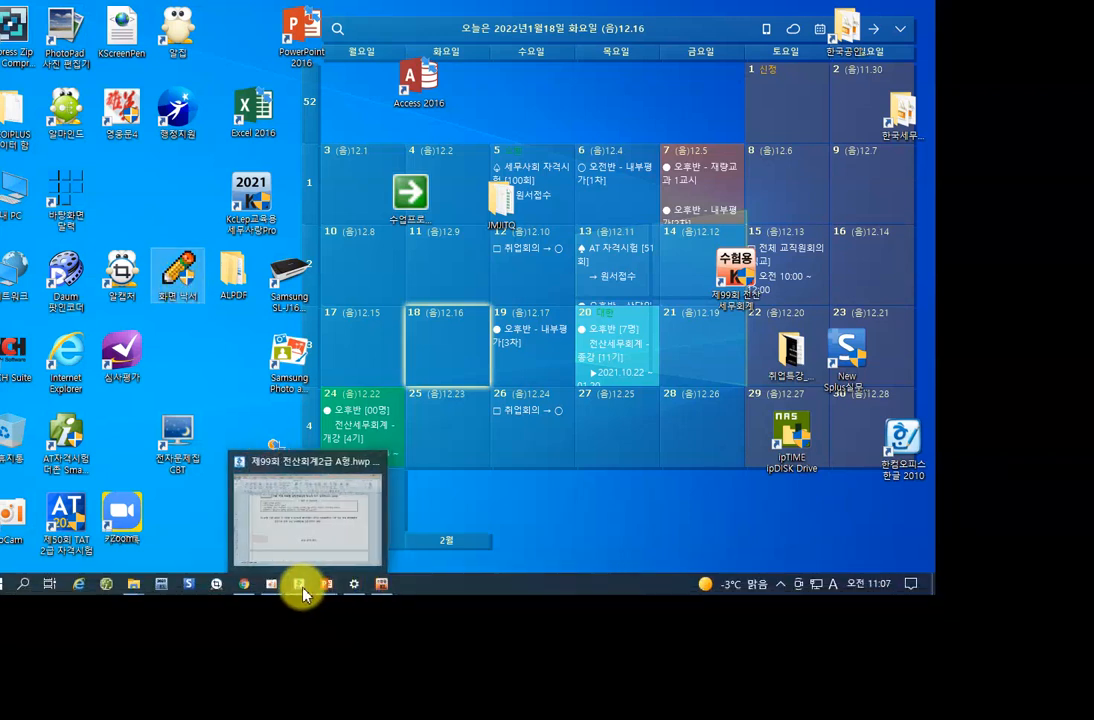
click(300, 589)
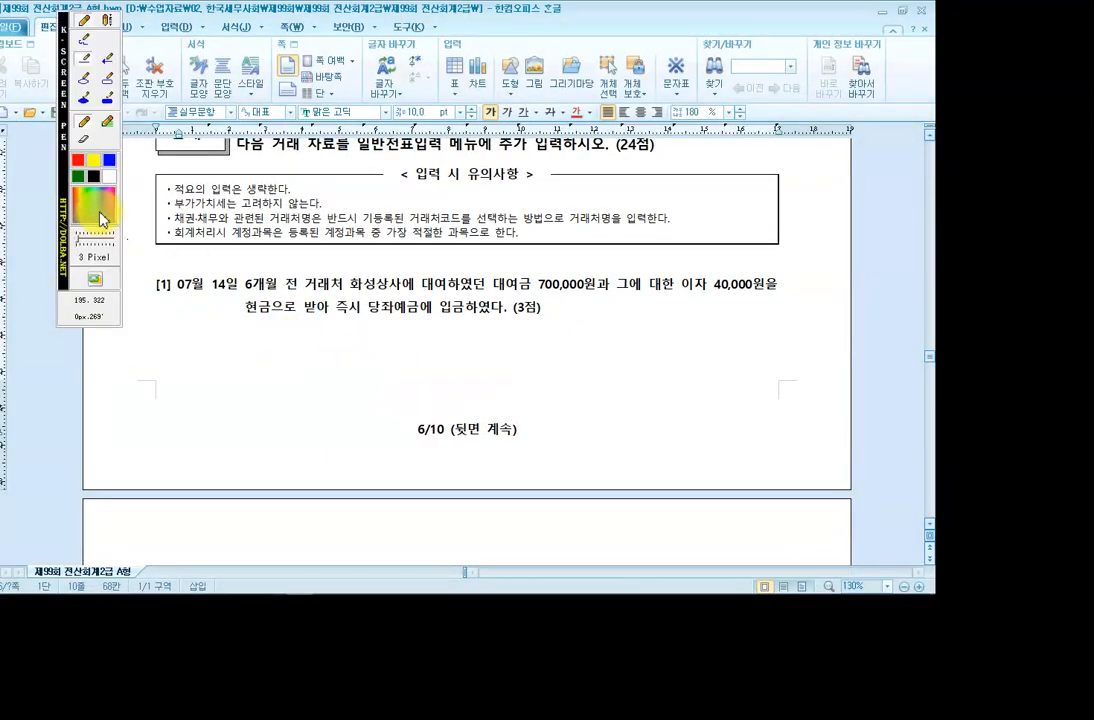
Write the entry note (차) 당좌예금 / 단기대여금, 이자수익 as screen-pen text under problem [1].
drag(58, 160, 866, 170)
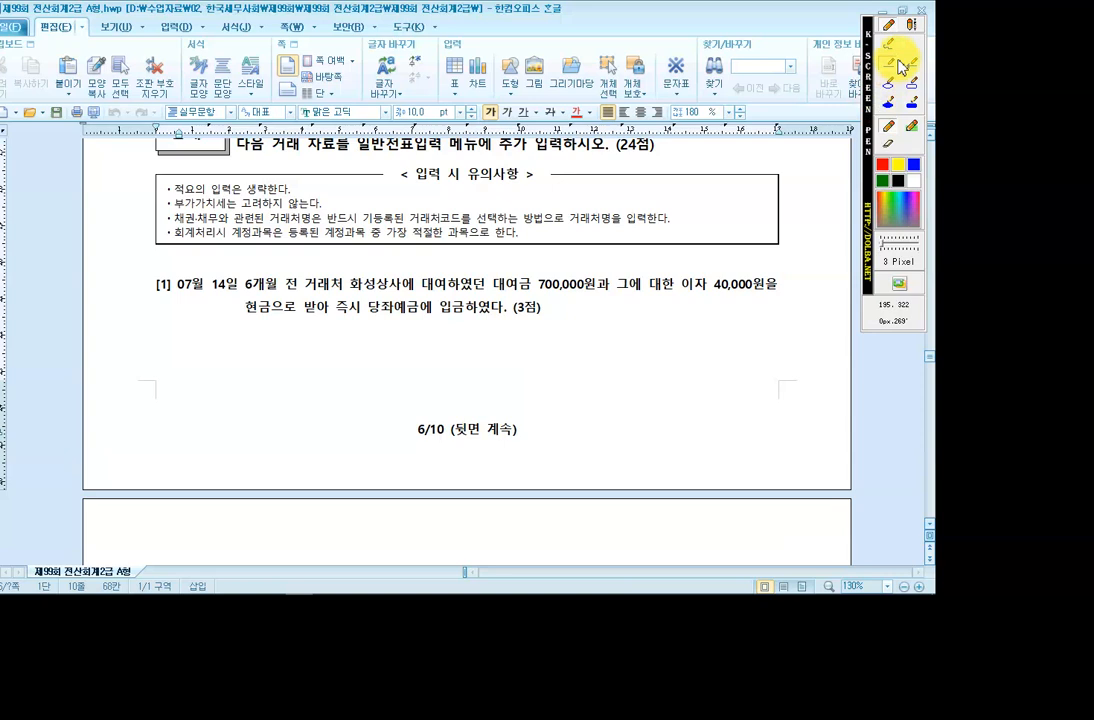
click(911, 26)
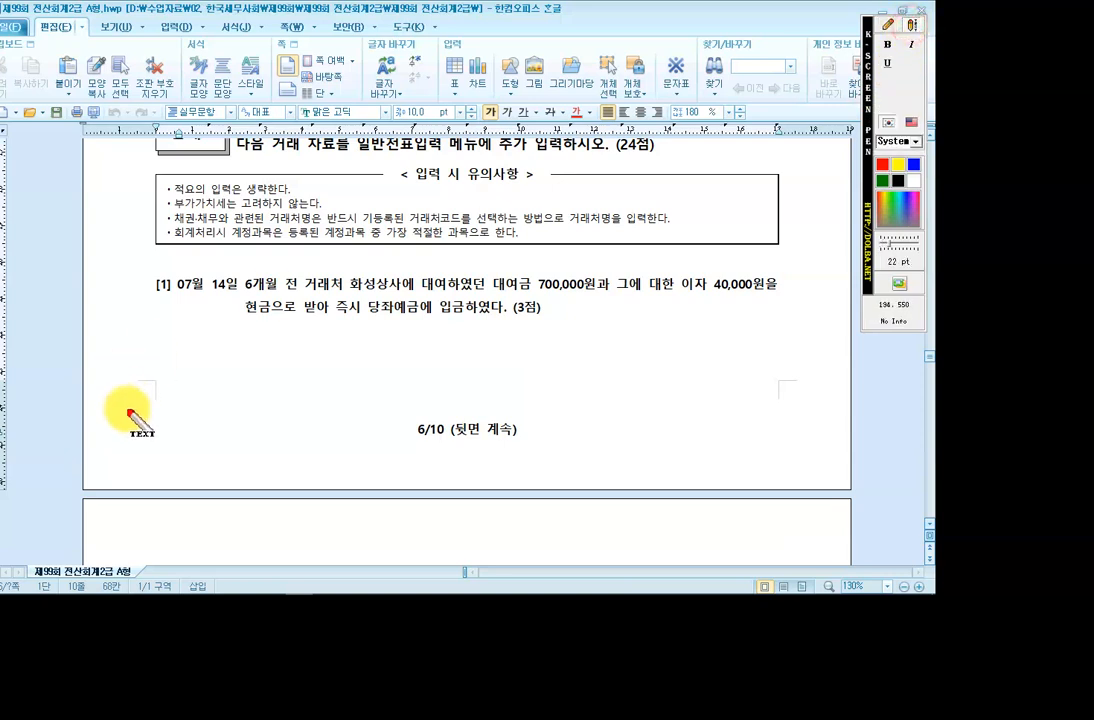
click(245, 353)
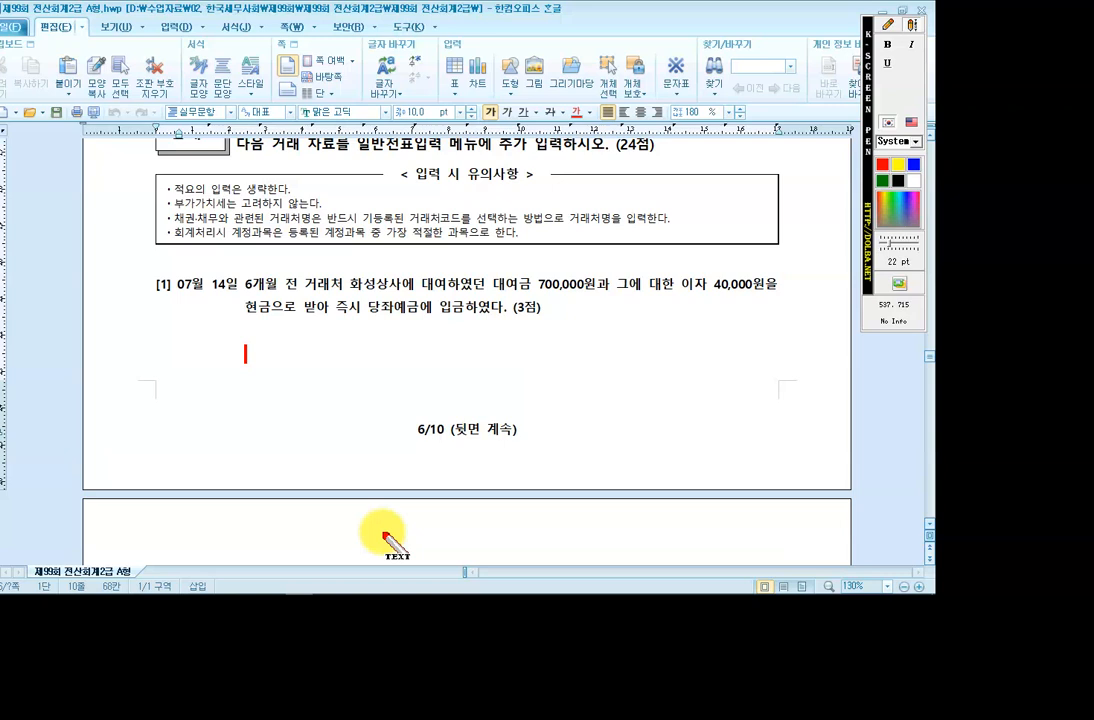
text(()
text(차] 현그)
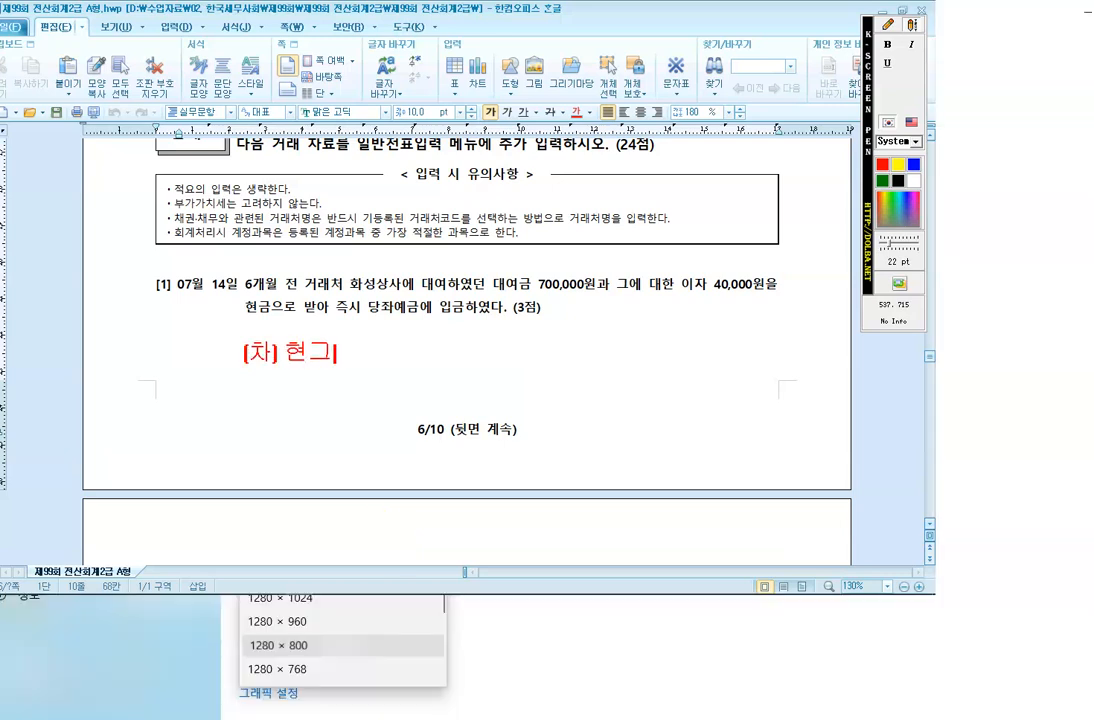
text(ㄱ)
key(BackSpace)
key(BackSpace)
text(다ㅇ조ㅏㅇㅖ그)
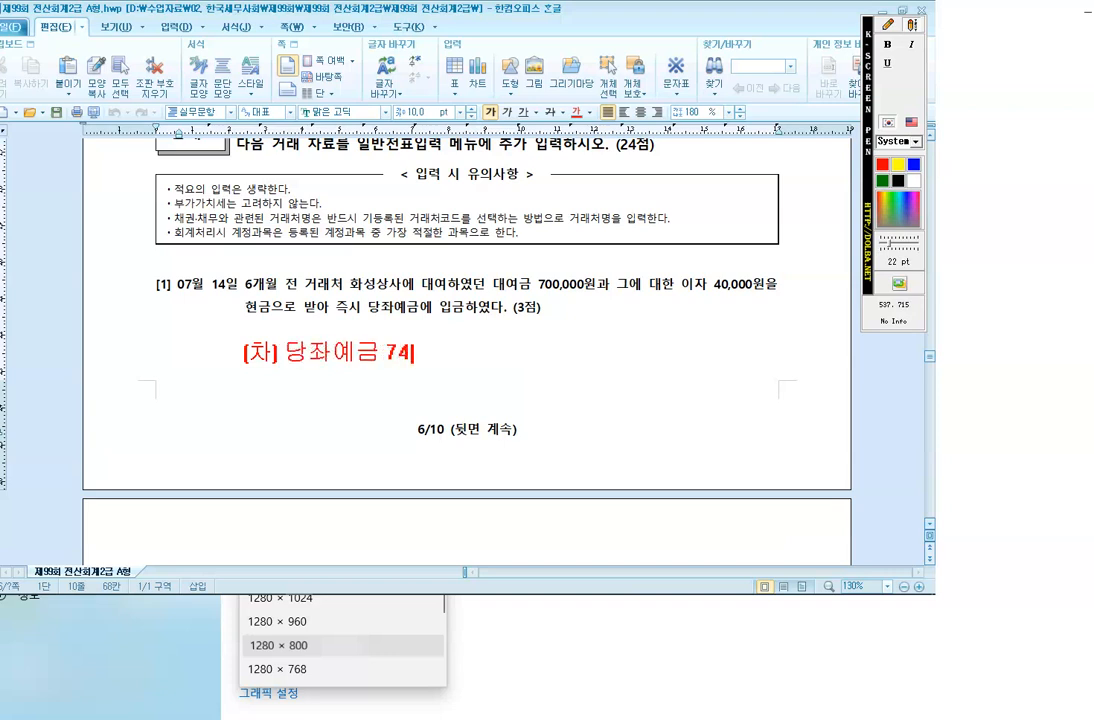
text(000   (대)
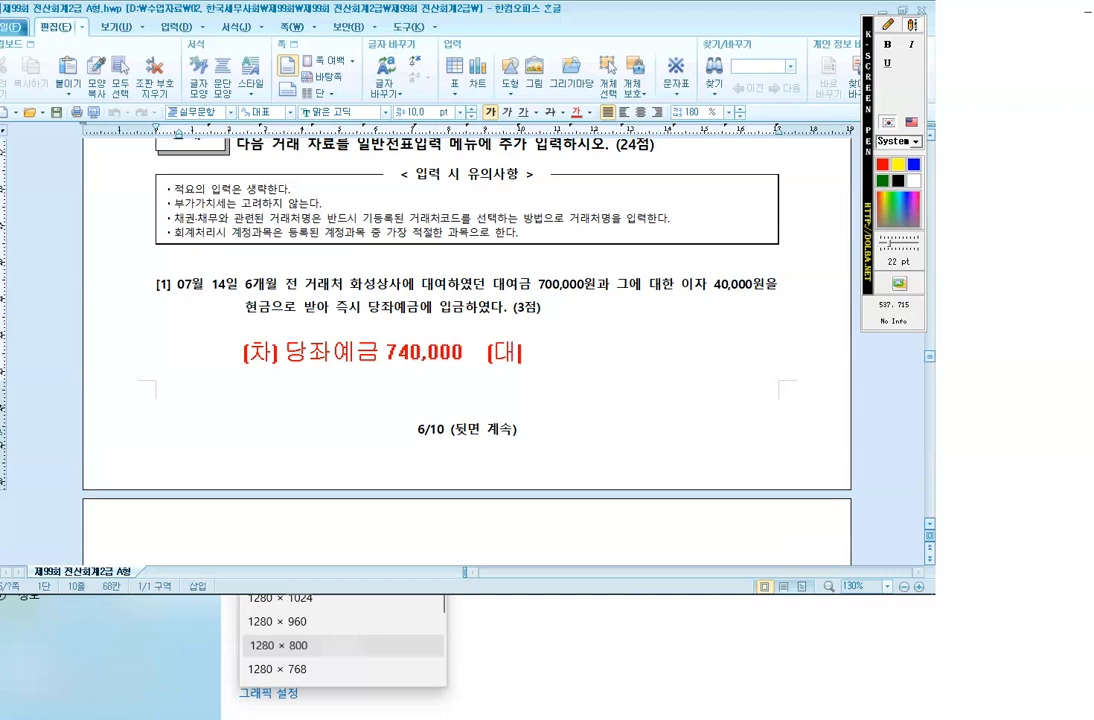
text(ㅣ대여금)
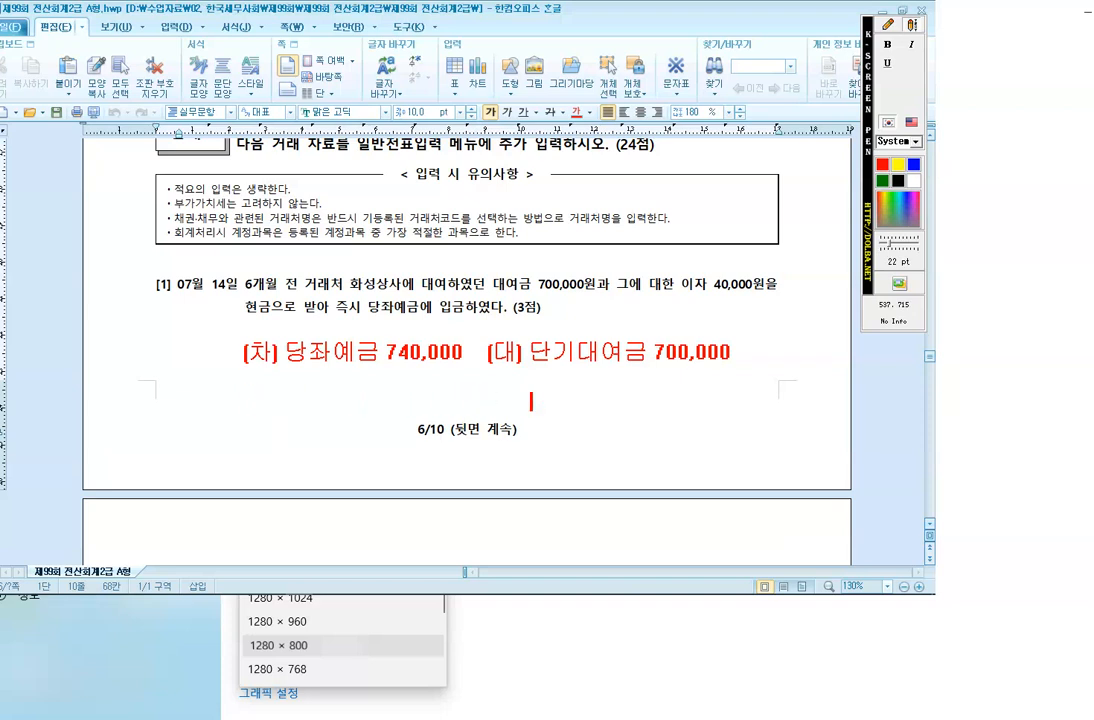
text(자수익 40,000)
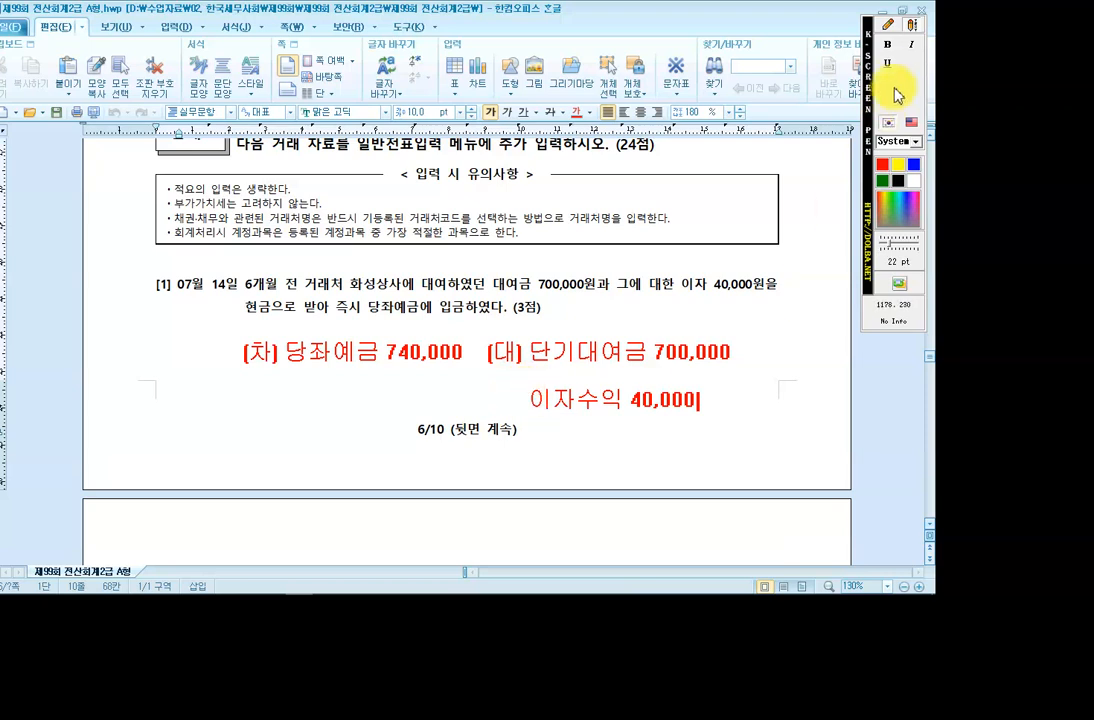
Box 단기대여금 with a 3-pixel pen, then clear the annotations.
click(884, 30)
click(908, 84)
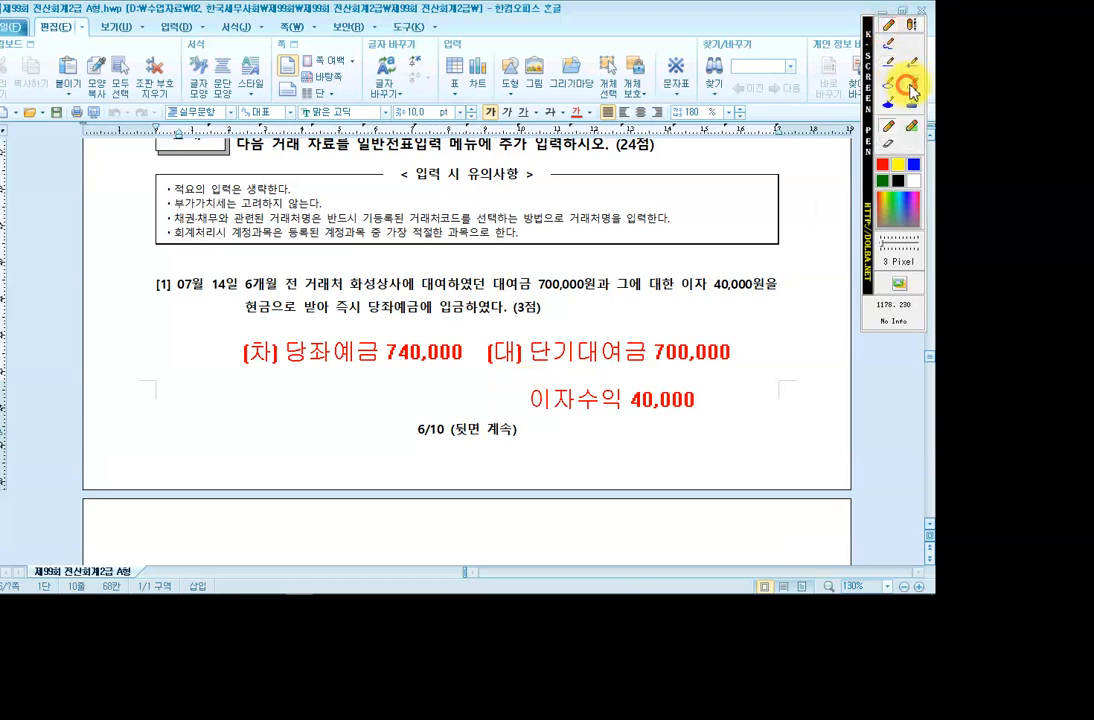
drag(522, 331, 649, 371)
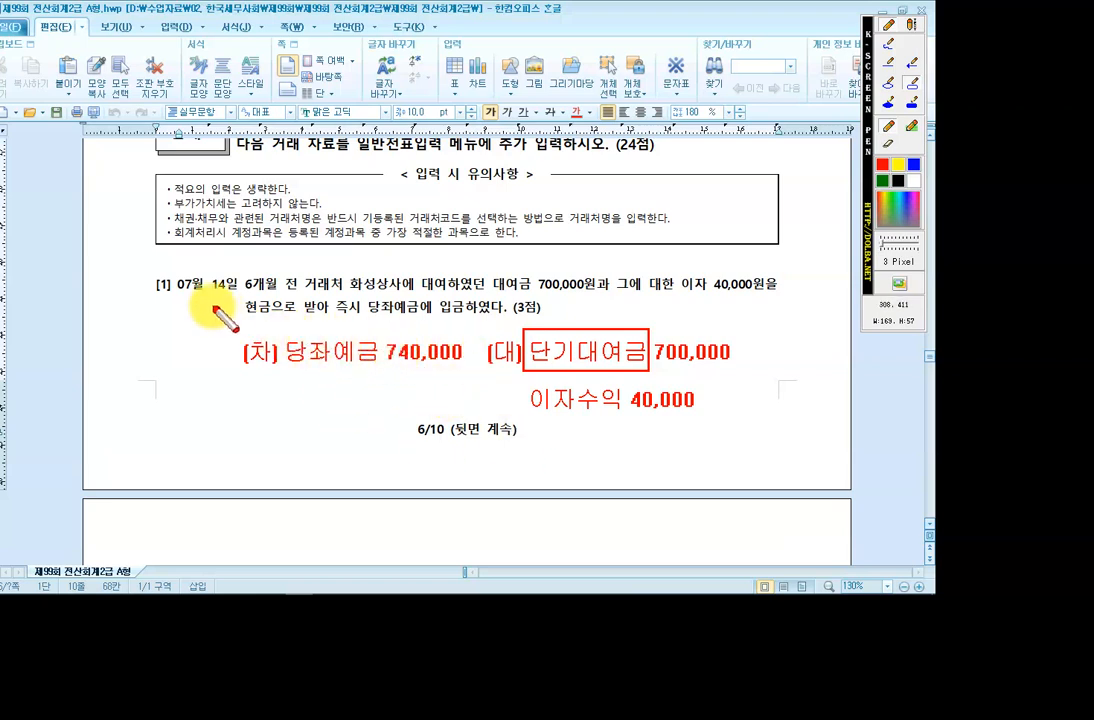
key(Escape)
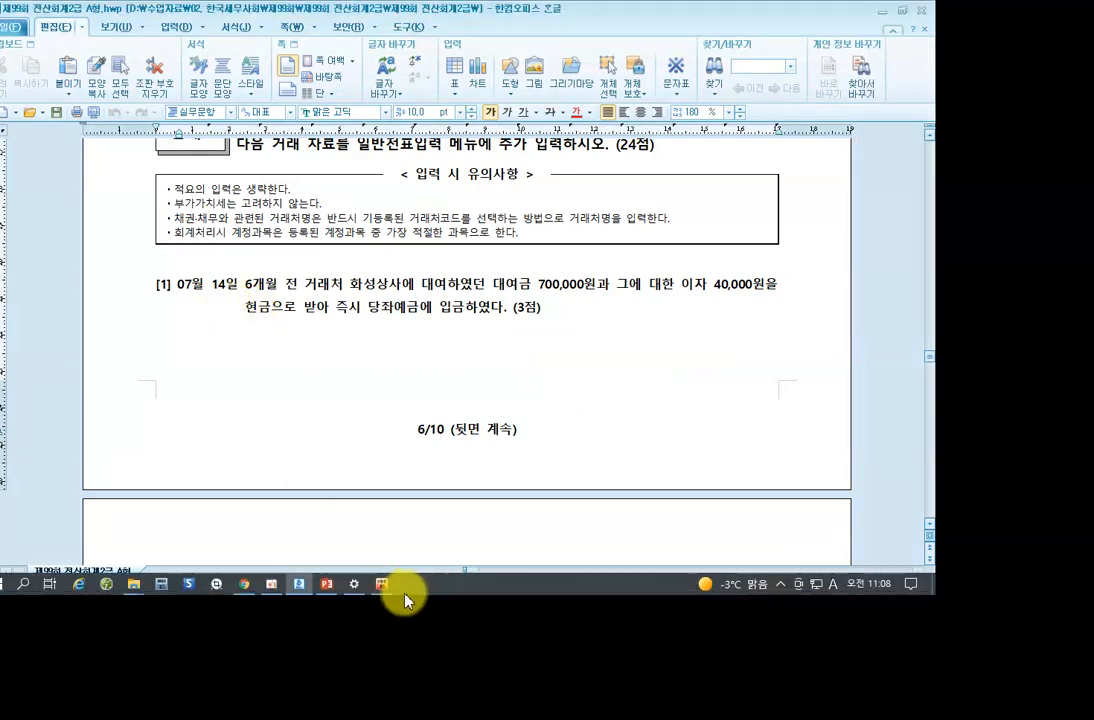
In 일반전표입력, start a July 14 entry debiting 0102 당좌예금 740,000.
click(382, 584)
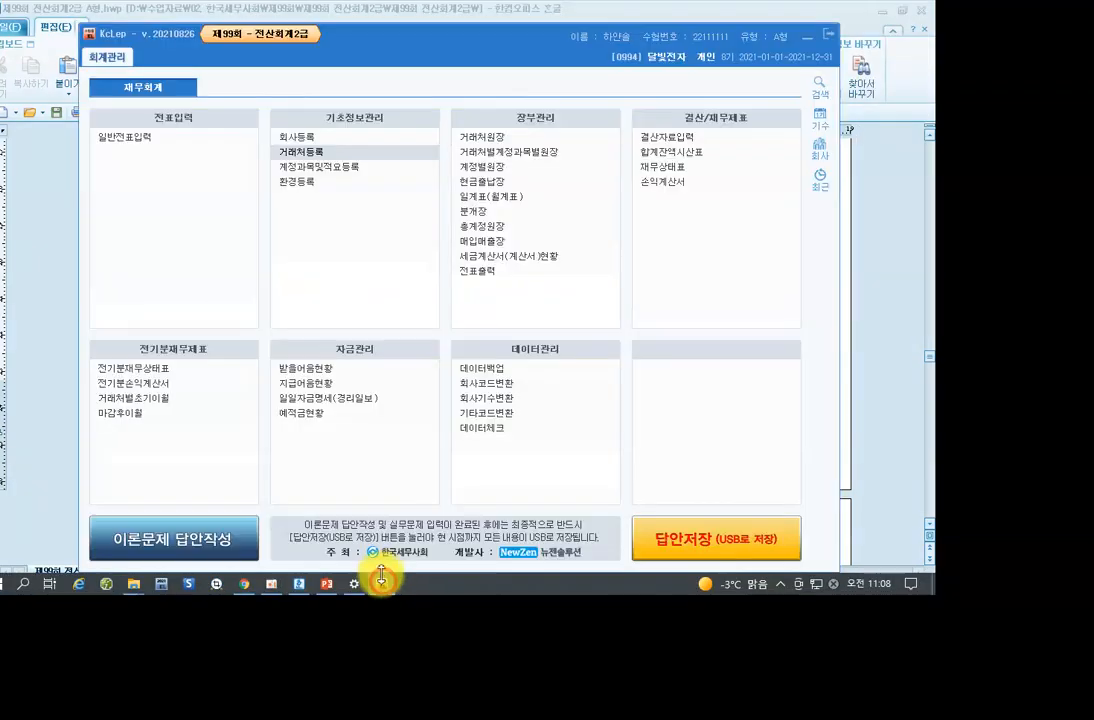
click(145, 147)
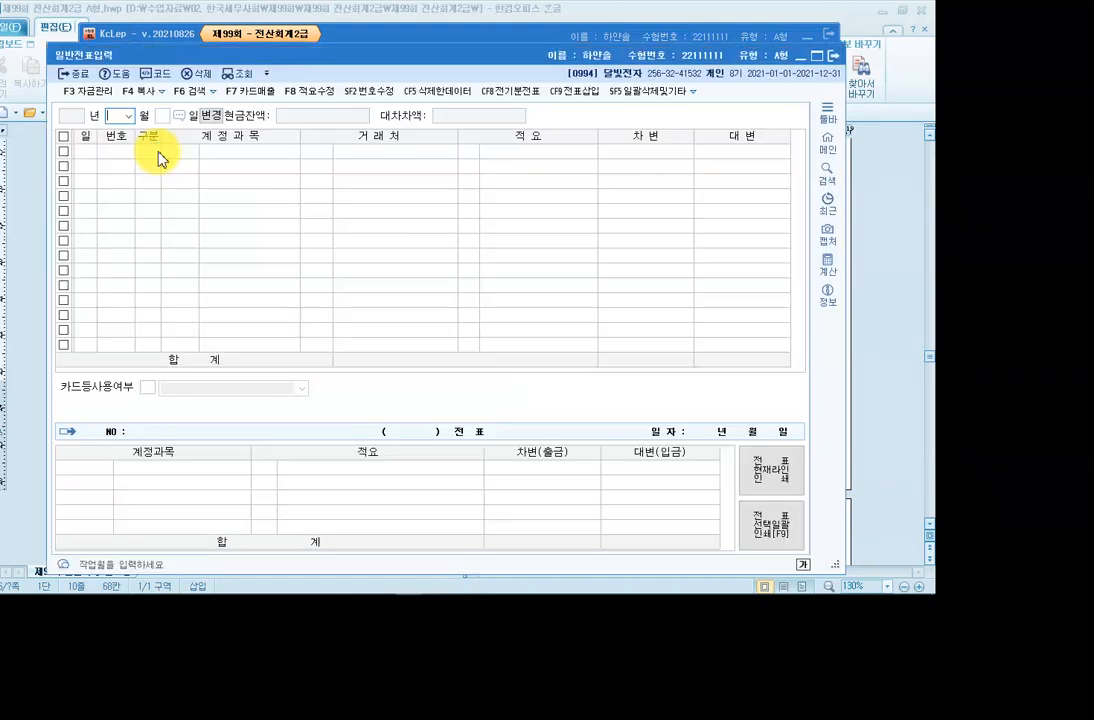
click(128, 114)
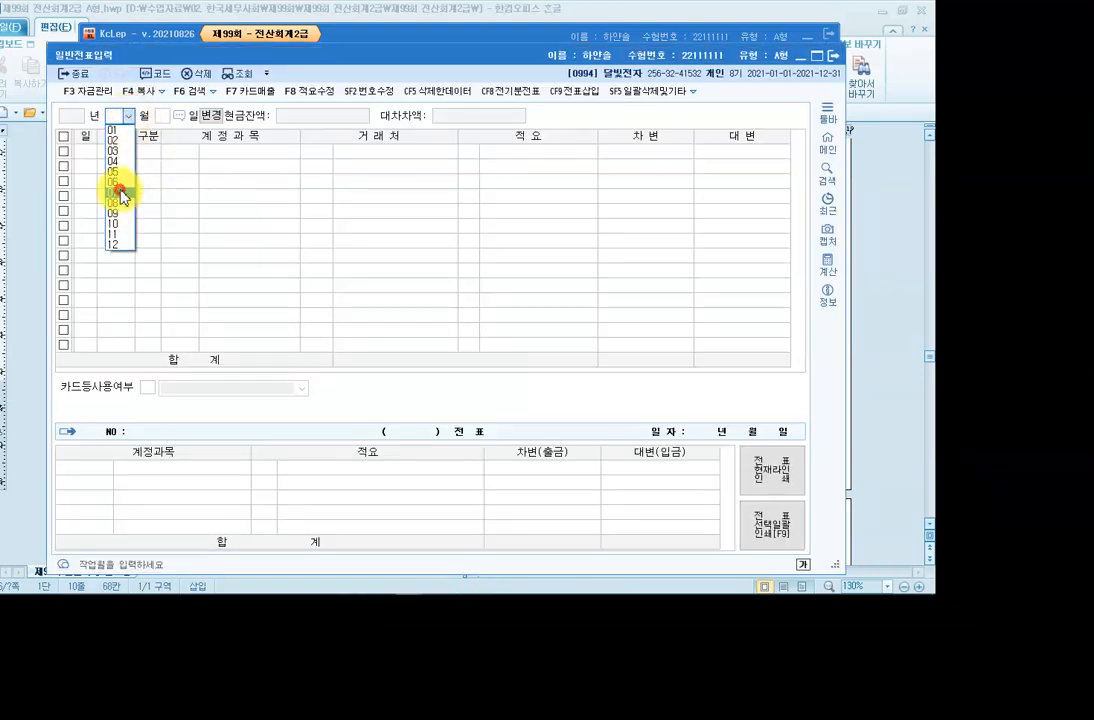
click(122, 192)
text(14)
key(Return)
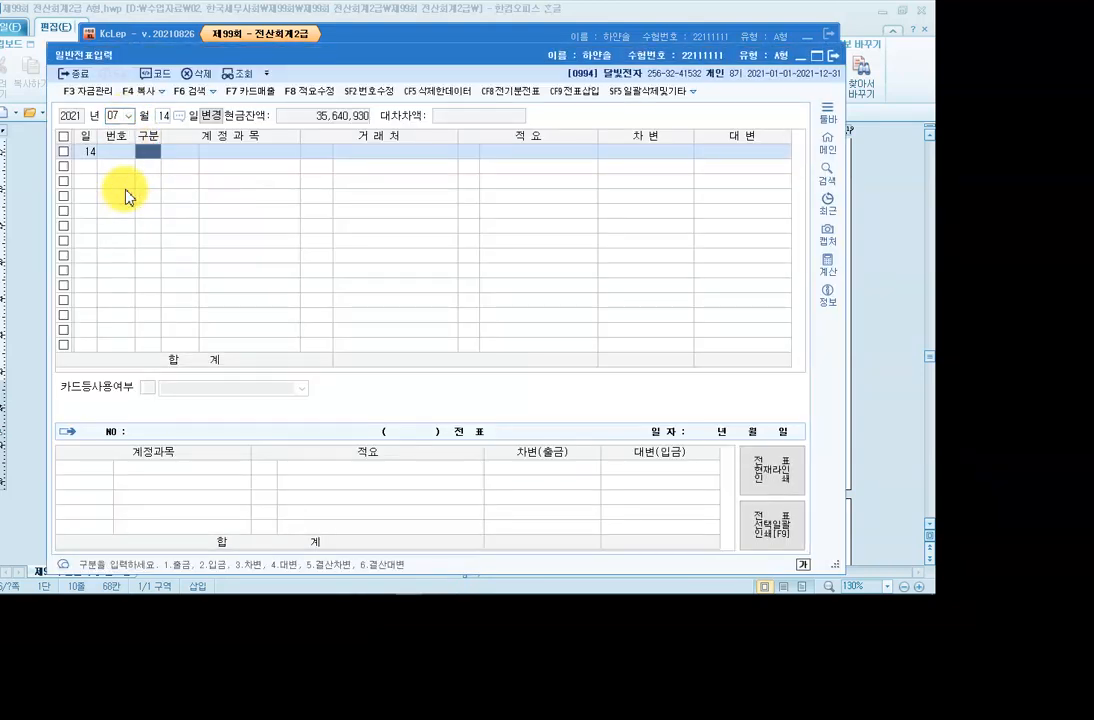
text(3)
key(Return)
text(102)
key(Return)
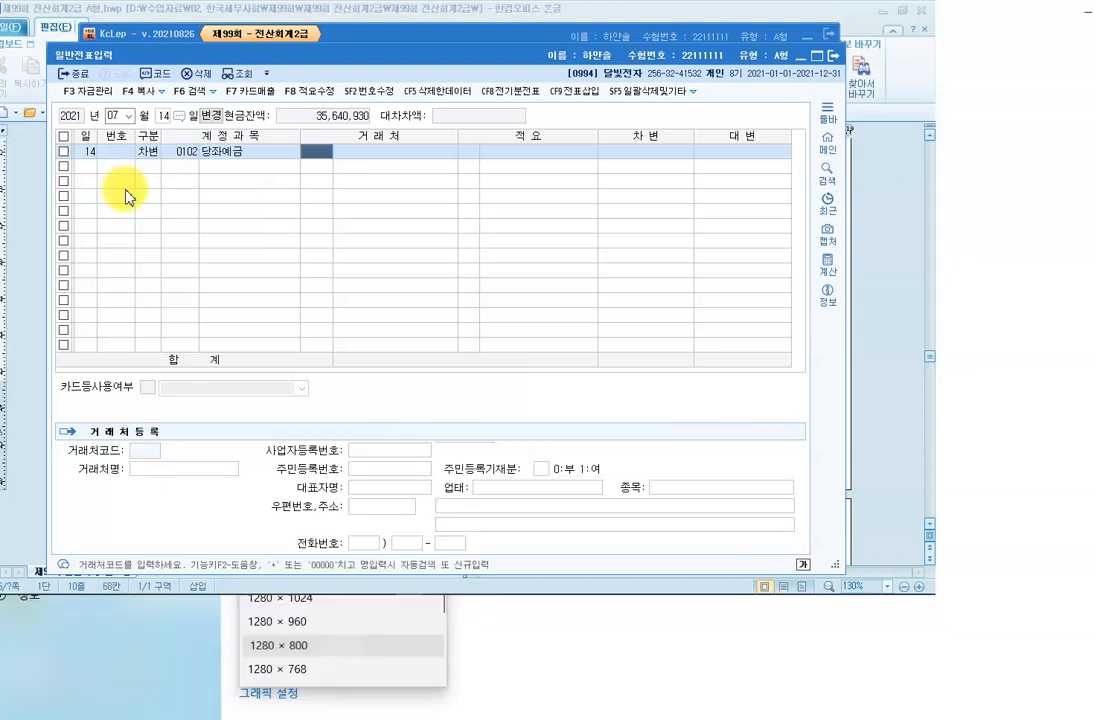
key(Return)
key(Return)
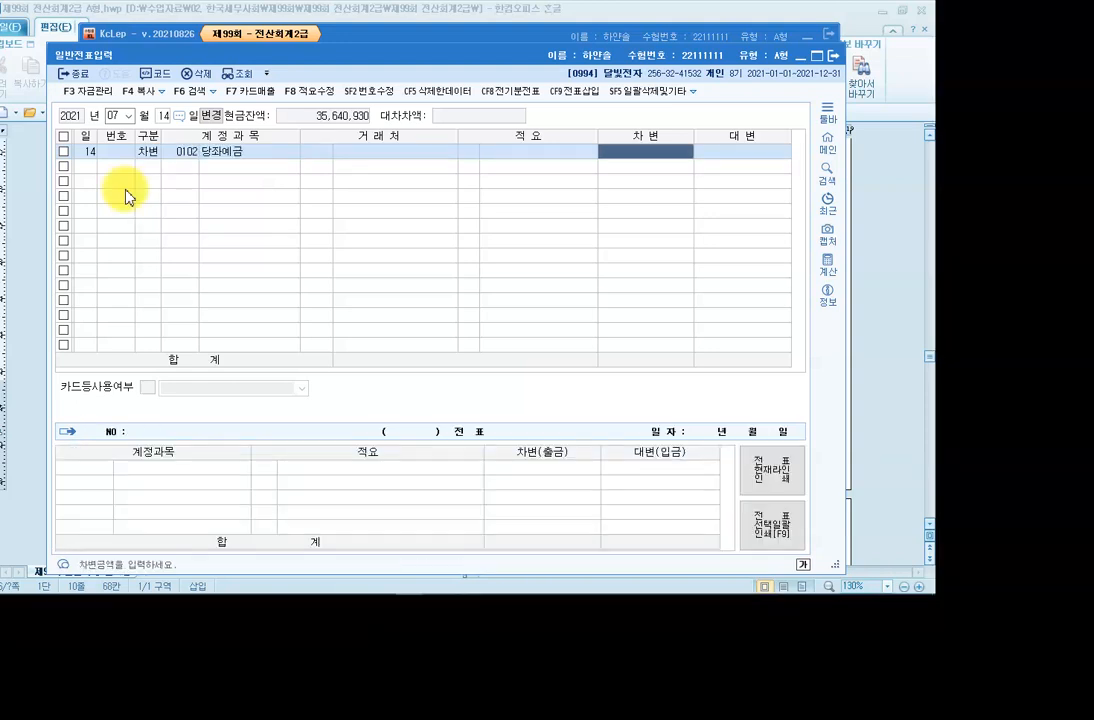
text(740,000)
key(Return)
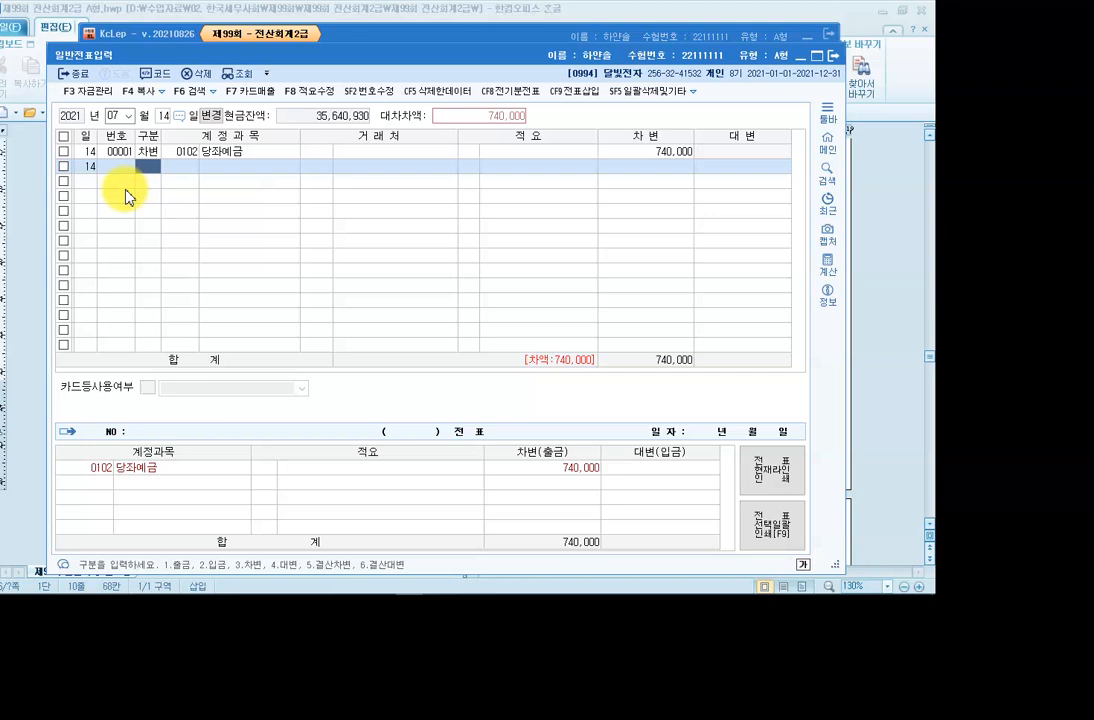
Add a credit line for 단기대여금 700,000 with trading partner 화성상사.
text(4)
key(F2)
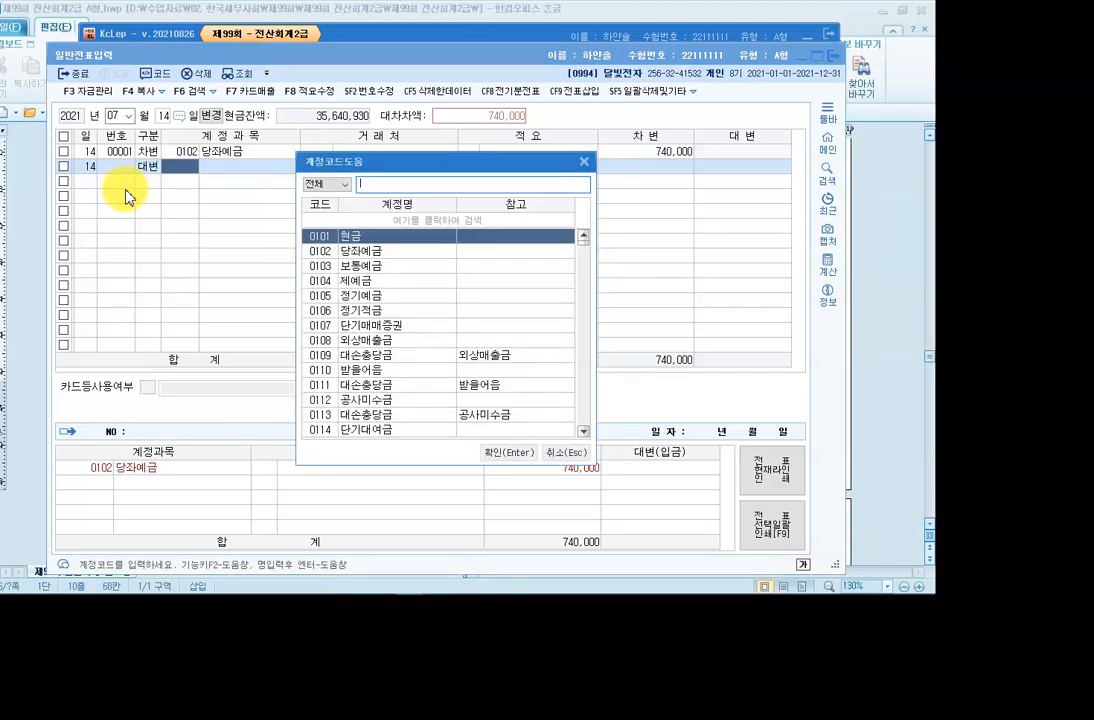
text(단기대)
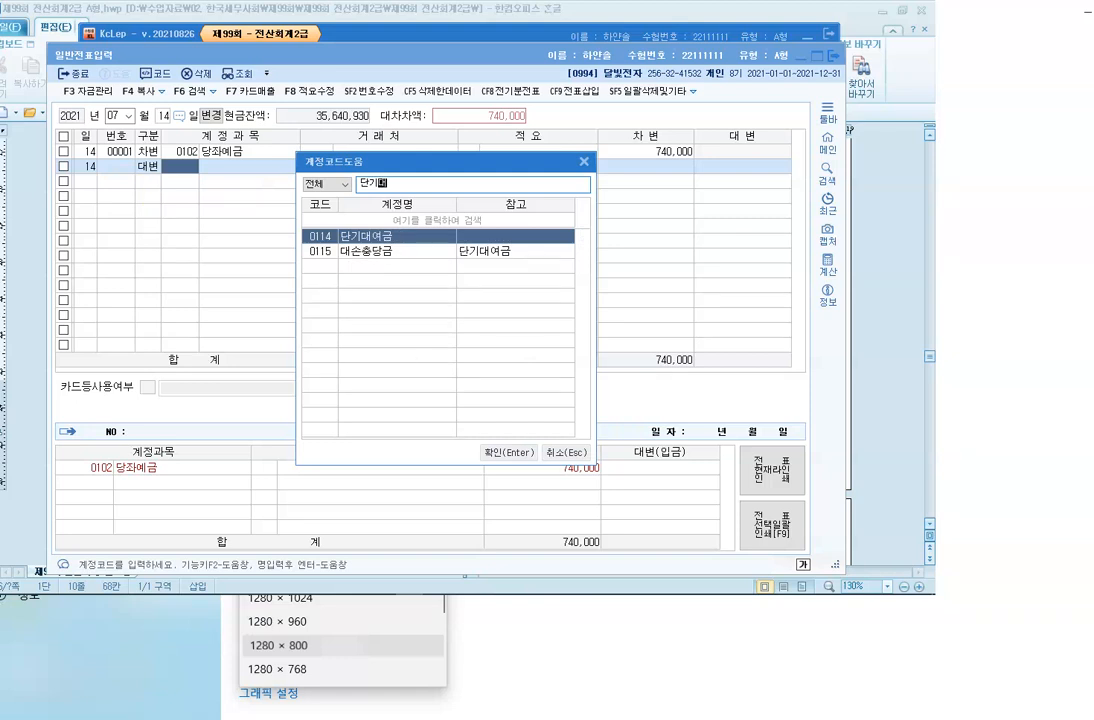
key(Return)
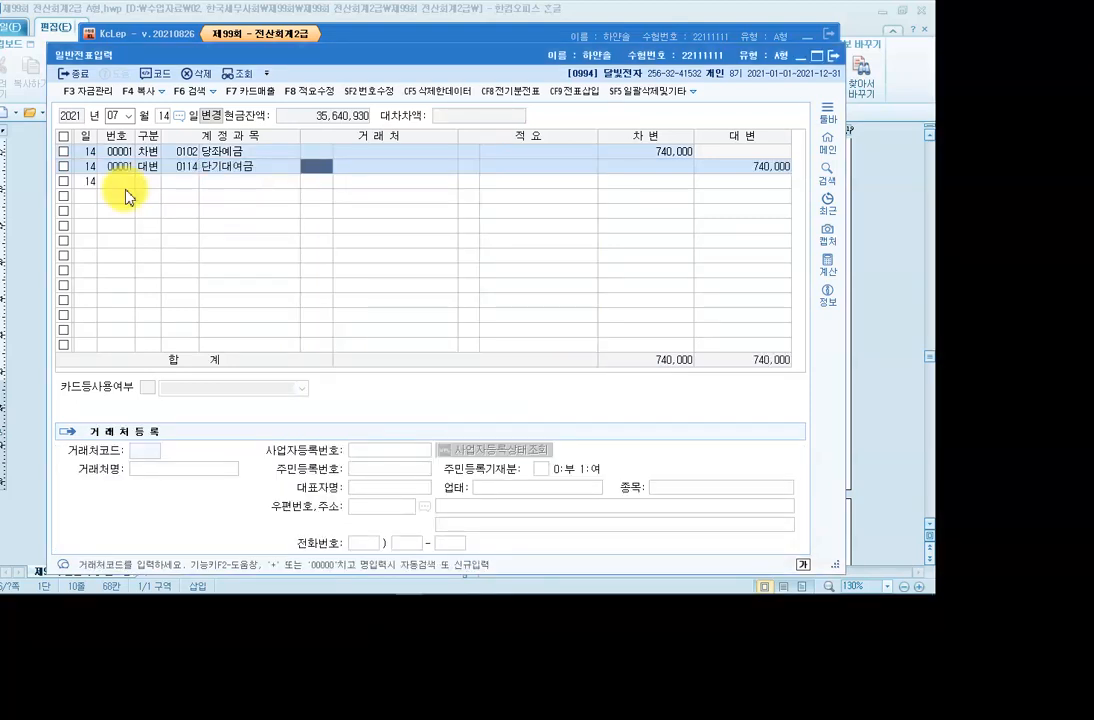
key(F2)
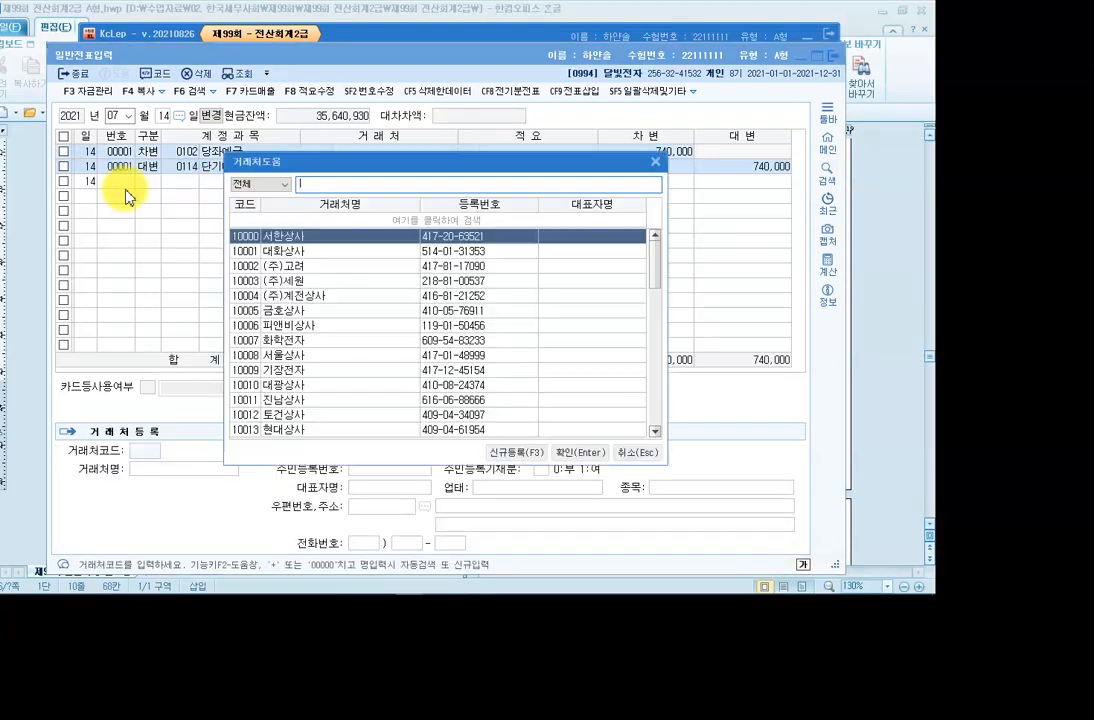
text(화성)
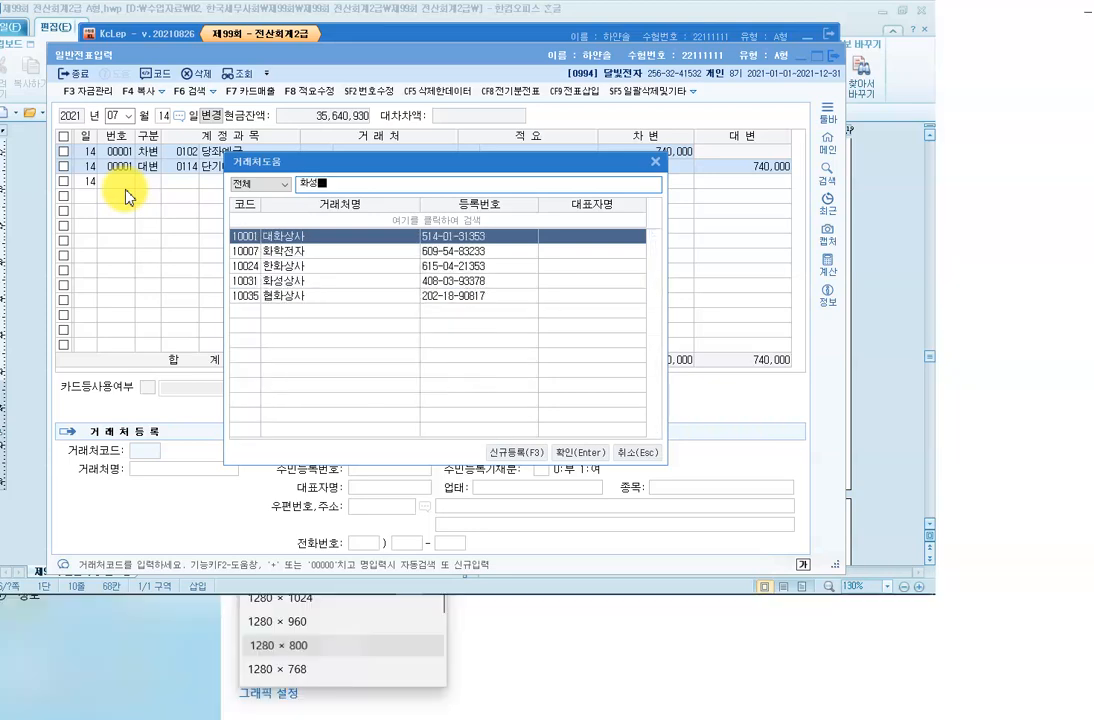
key(Return)
key(Return)
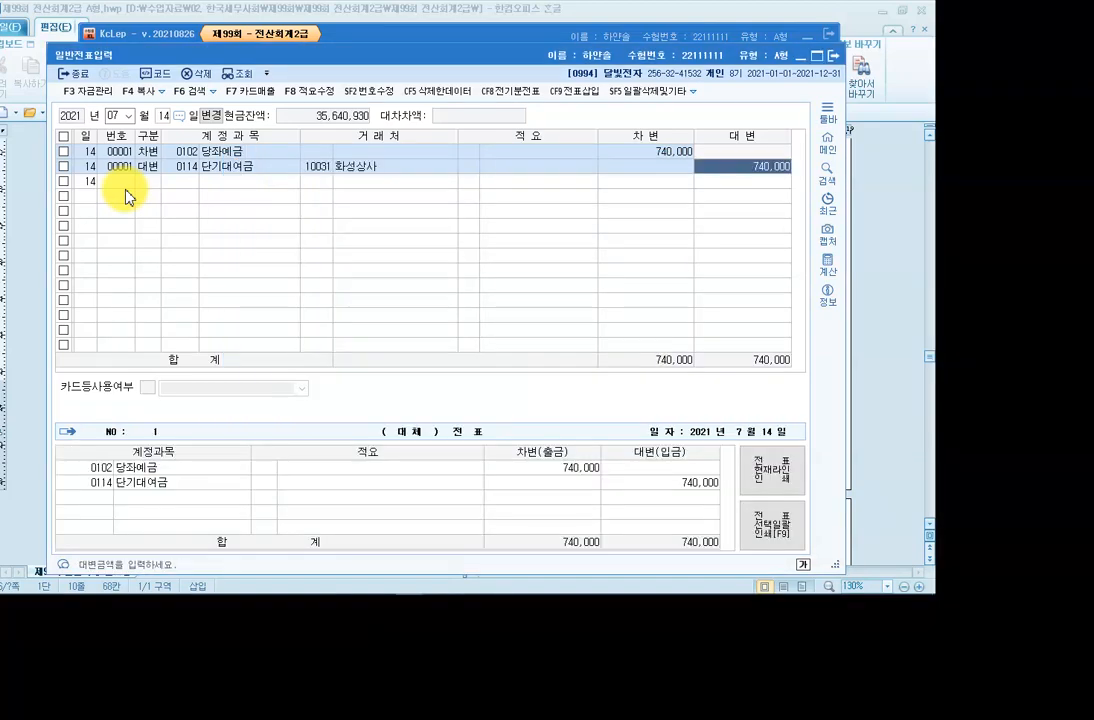
text(700,000)
key(Return)
Add a third credit line for 0901 이자수익 covering the remaining 40,000.
text(4)
key(Return)
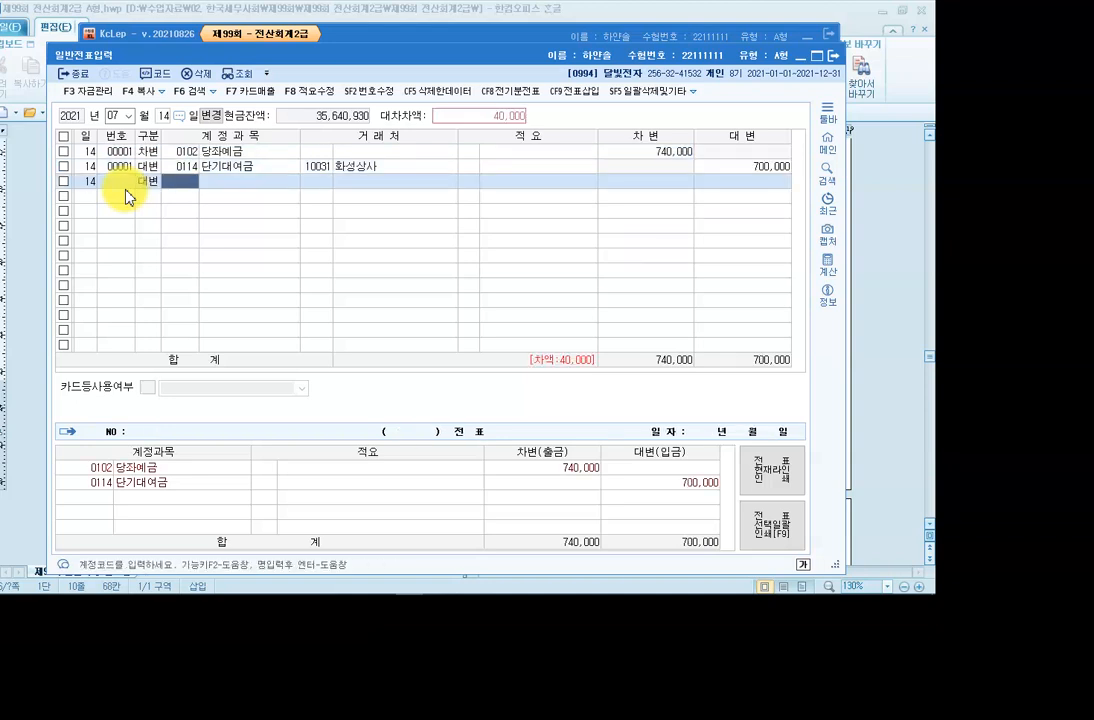
text(901)
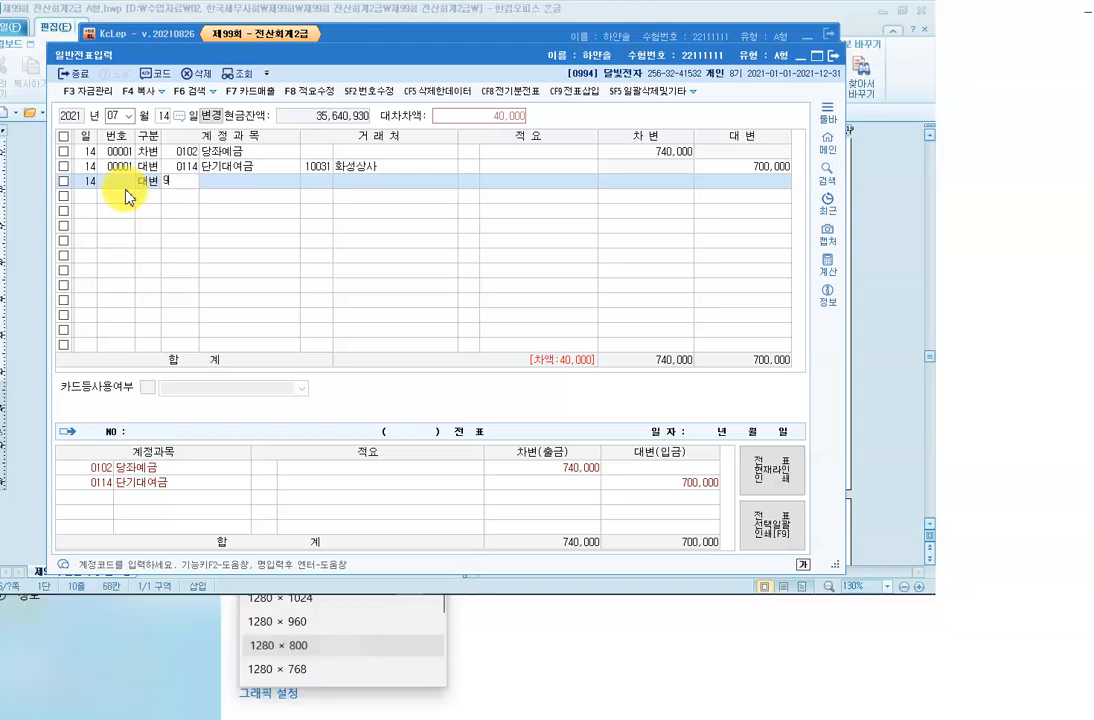
key(Return)
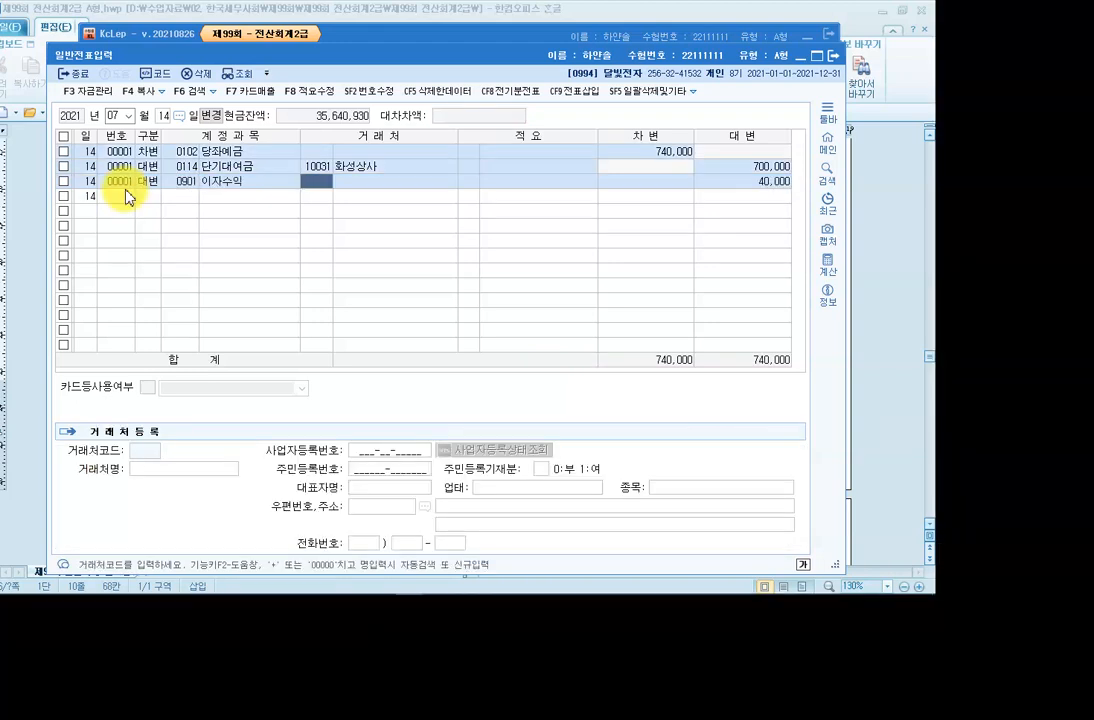
key(Return)
key(Return)
key(Return)
key(Return)
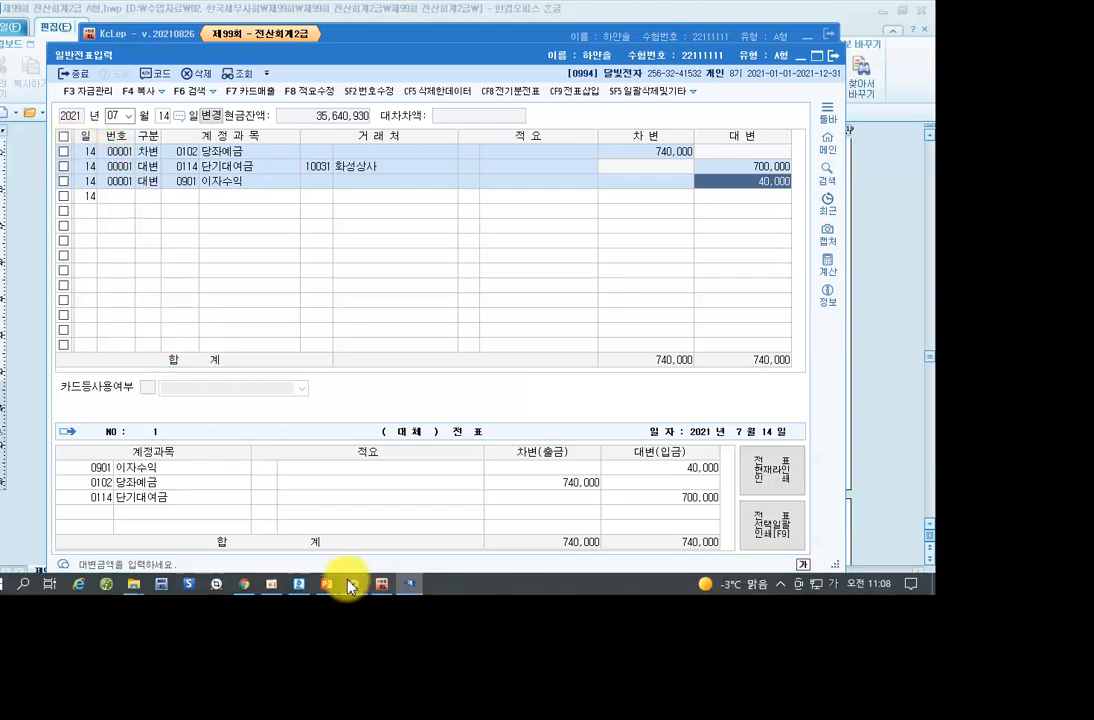
click(299, 583)
scroll(293, 420, down, 5)
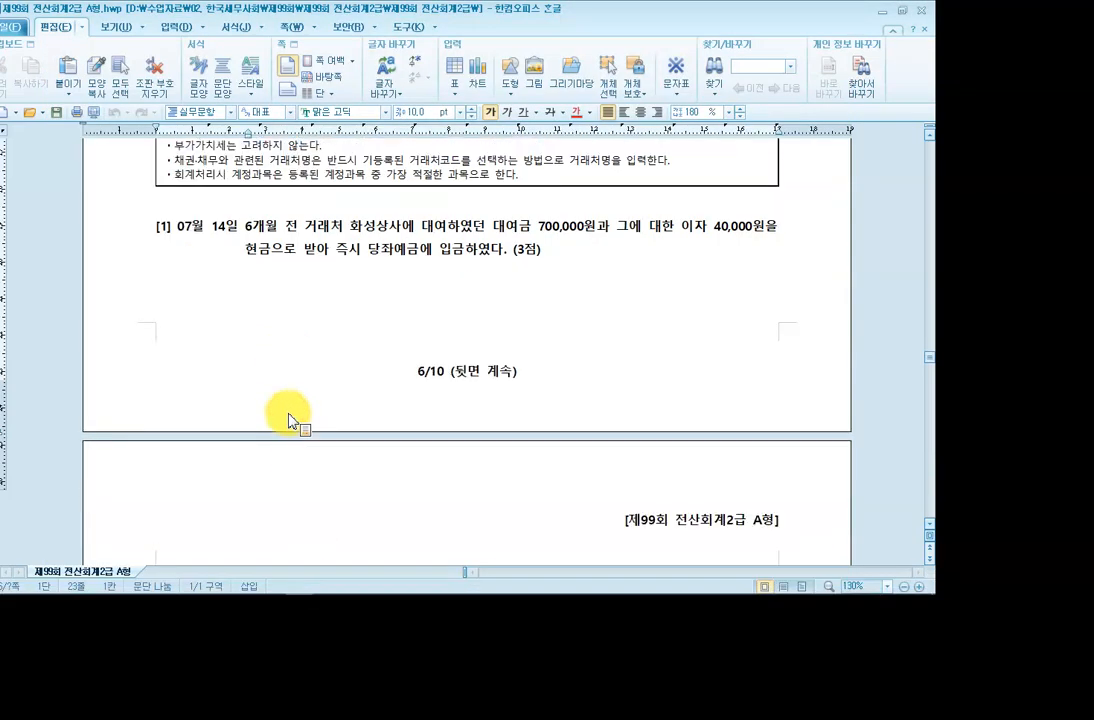
scroll(259, 374, down, 5)
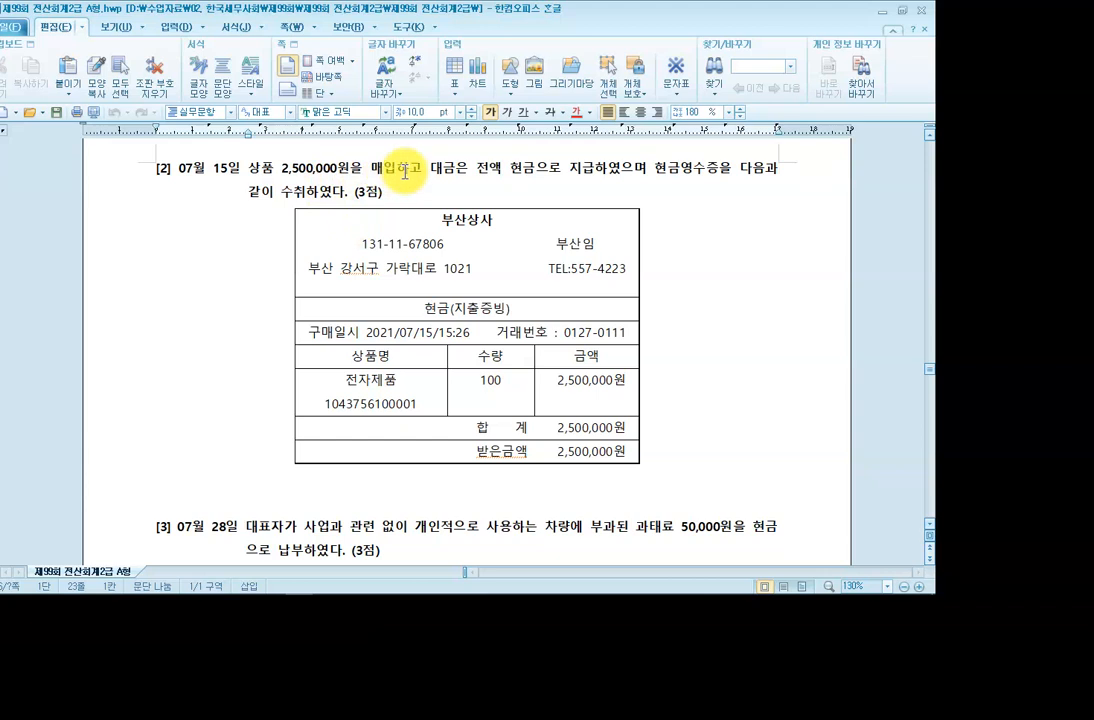
click(249, 170)
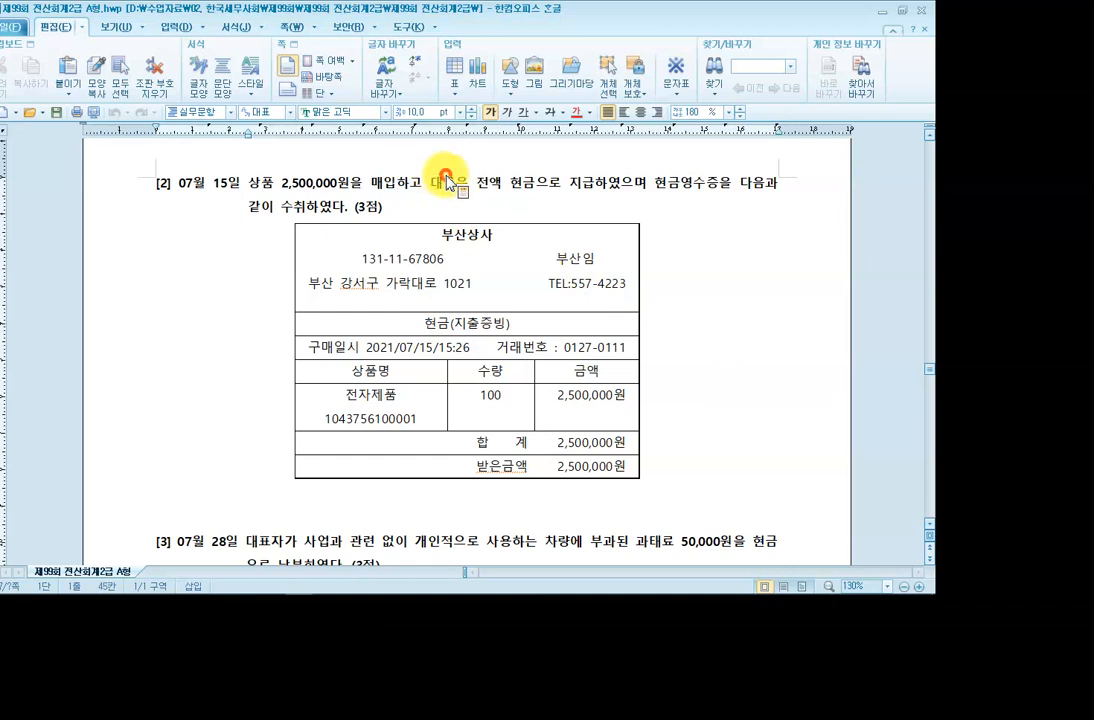
click(648, 185)
click(718, 185)
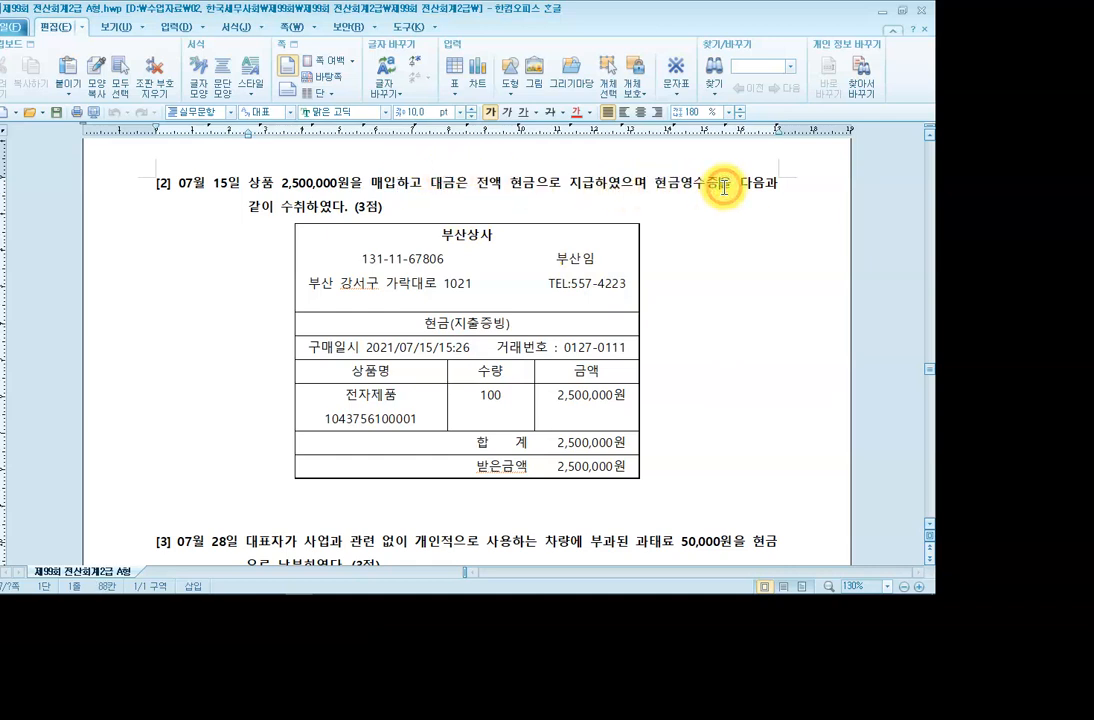
click(255, 206)
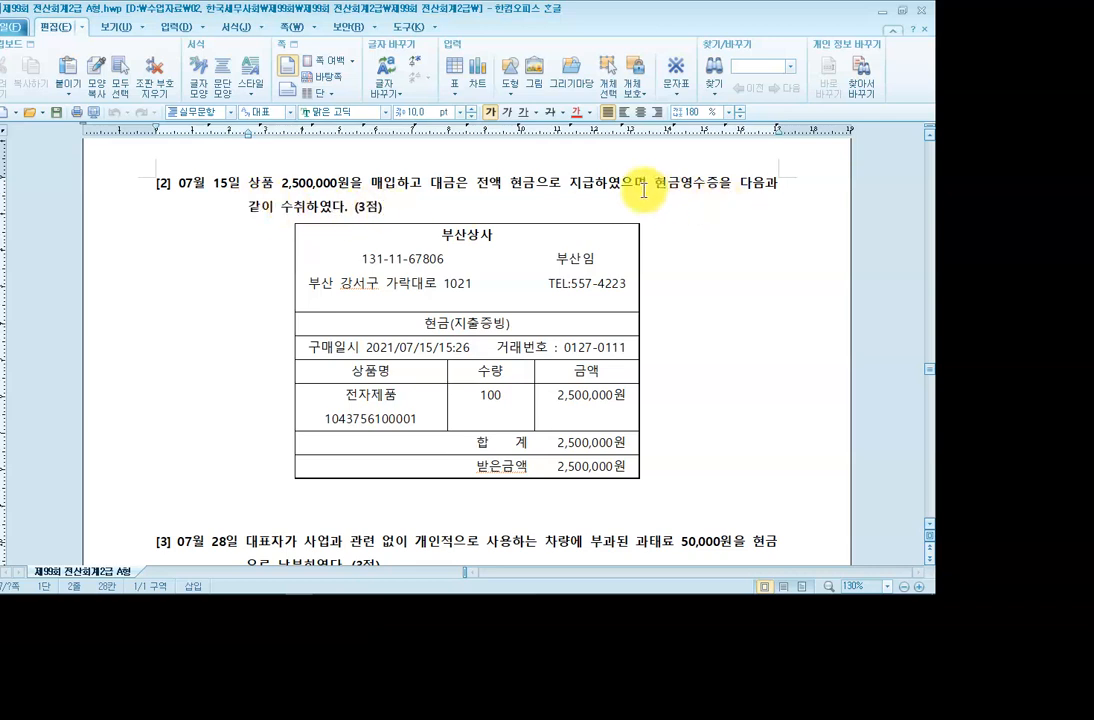
drag(655, 188, 718, 183)
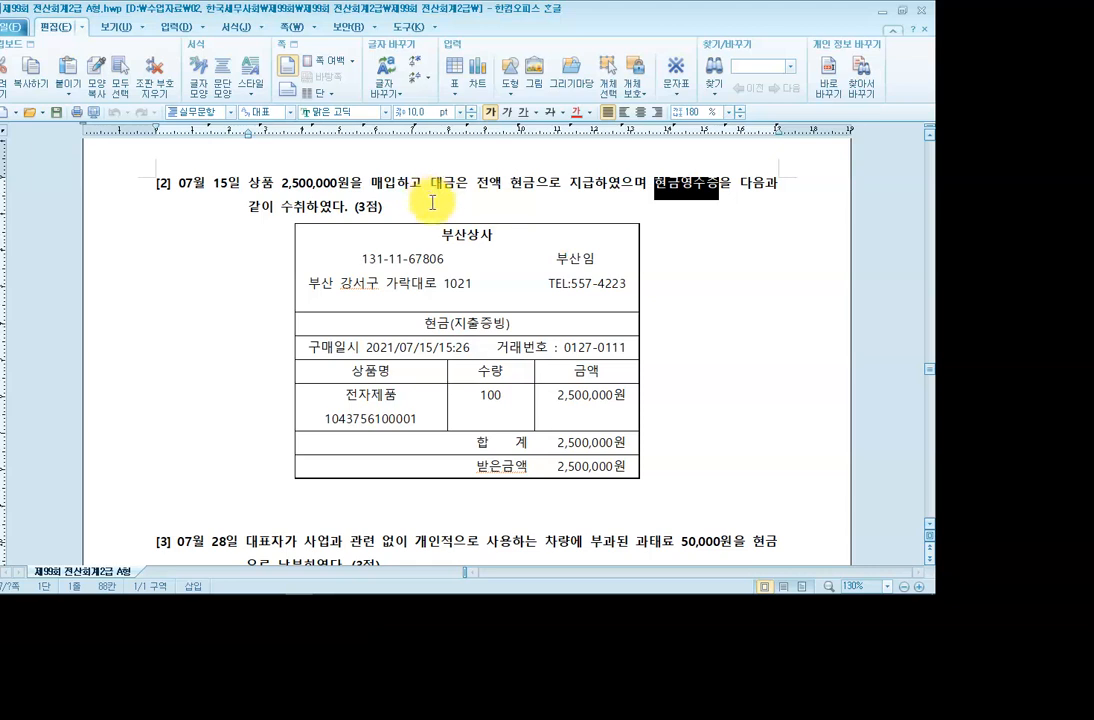
click(239, 291)
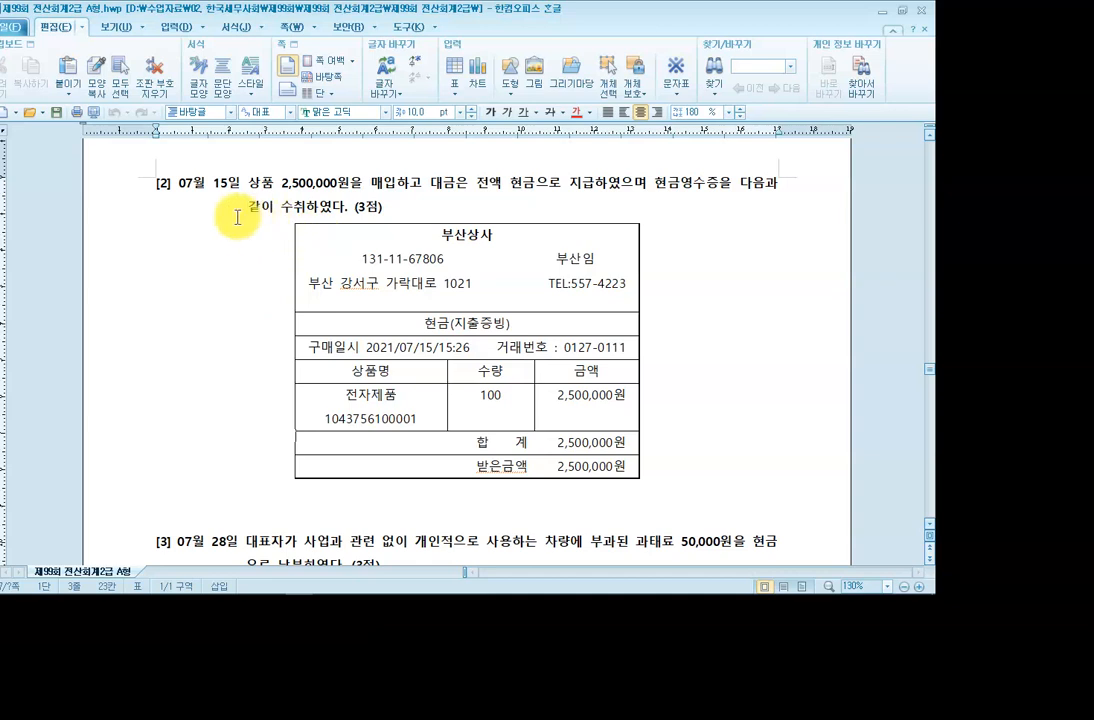
key(ctrl+2)
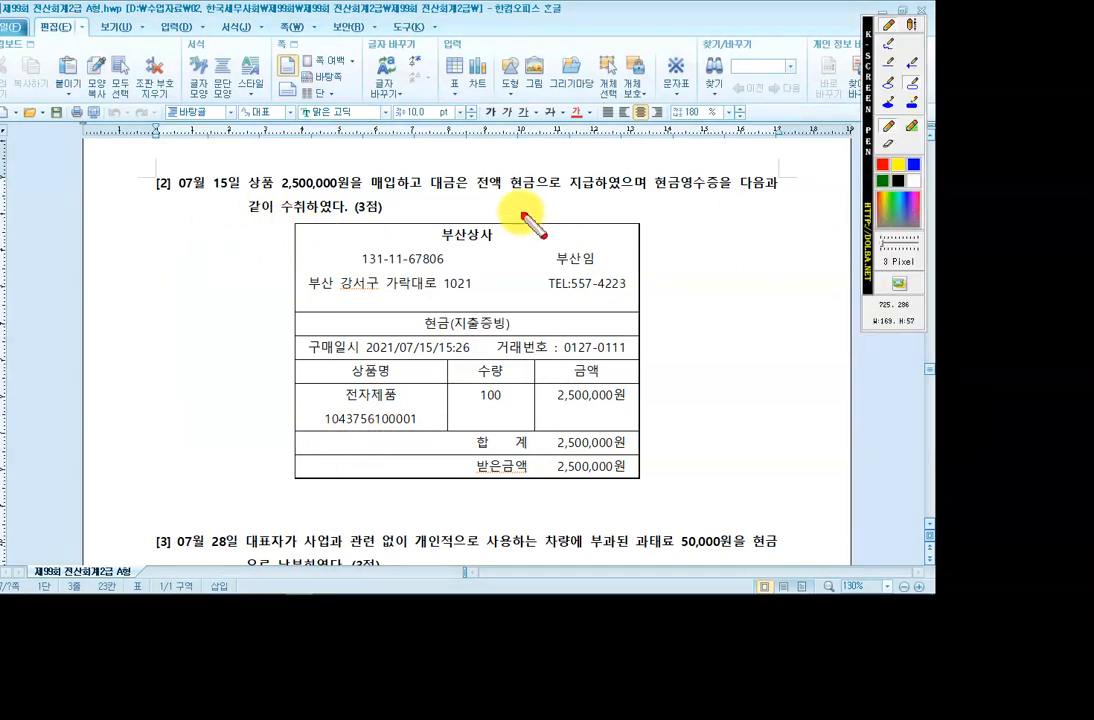
click(913, 84)
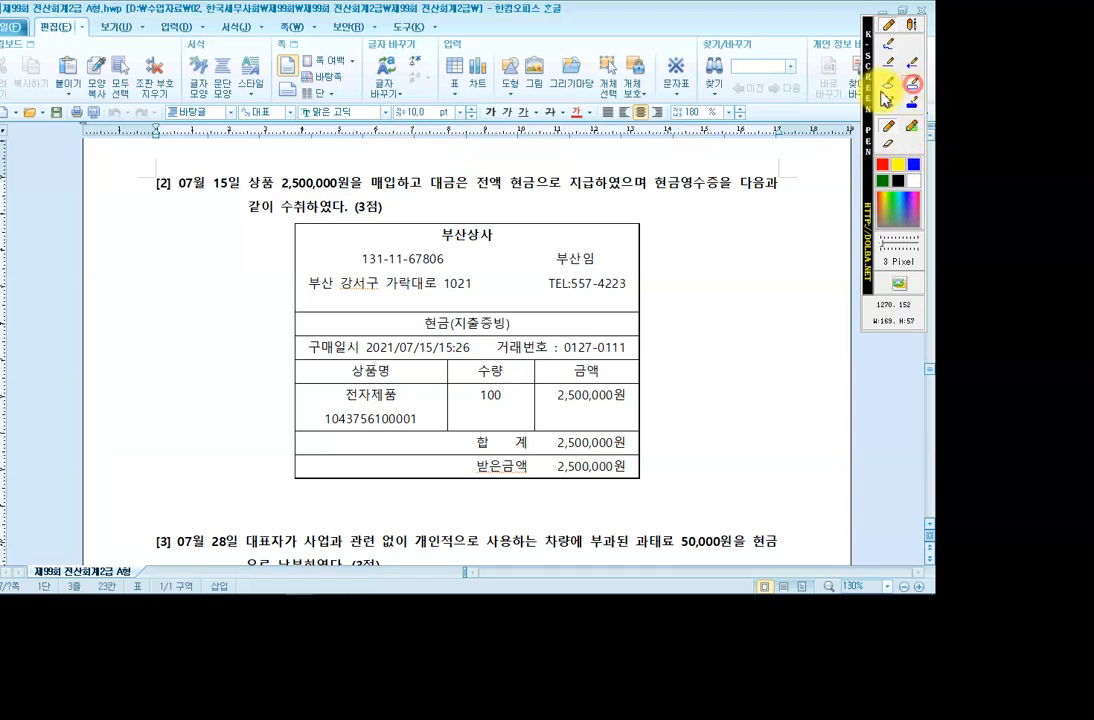
drag(240, 168, 351, 195)
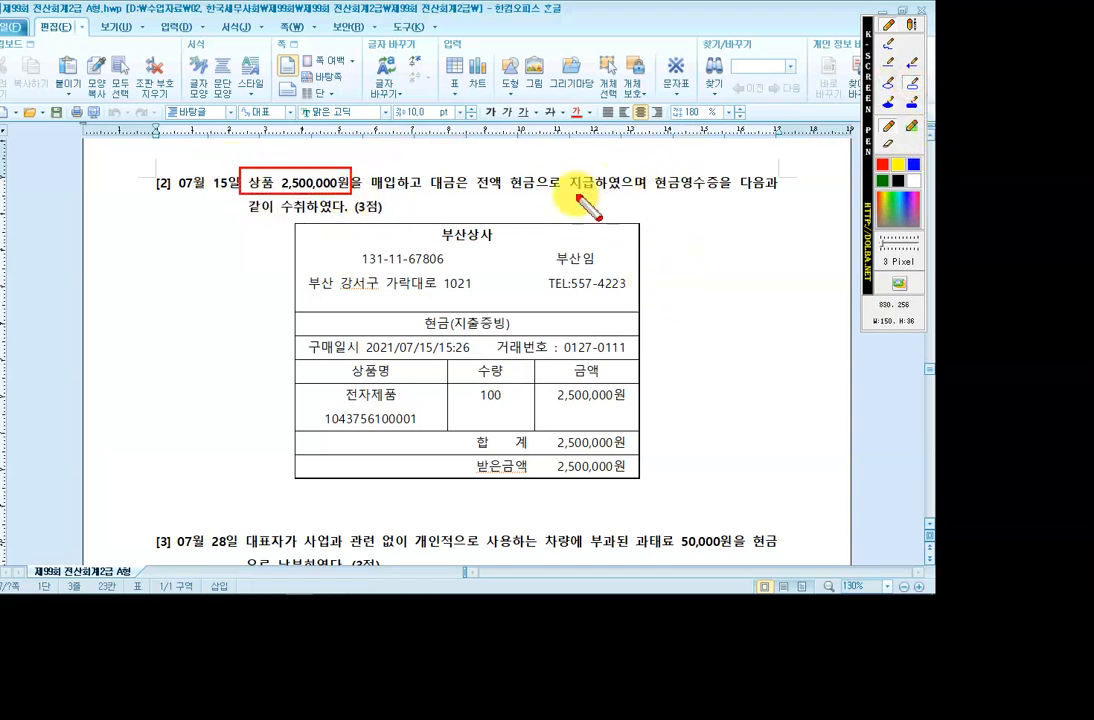
drag(645, 168, 682, 196)
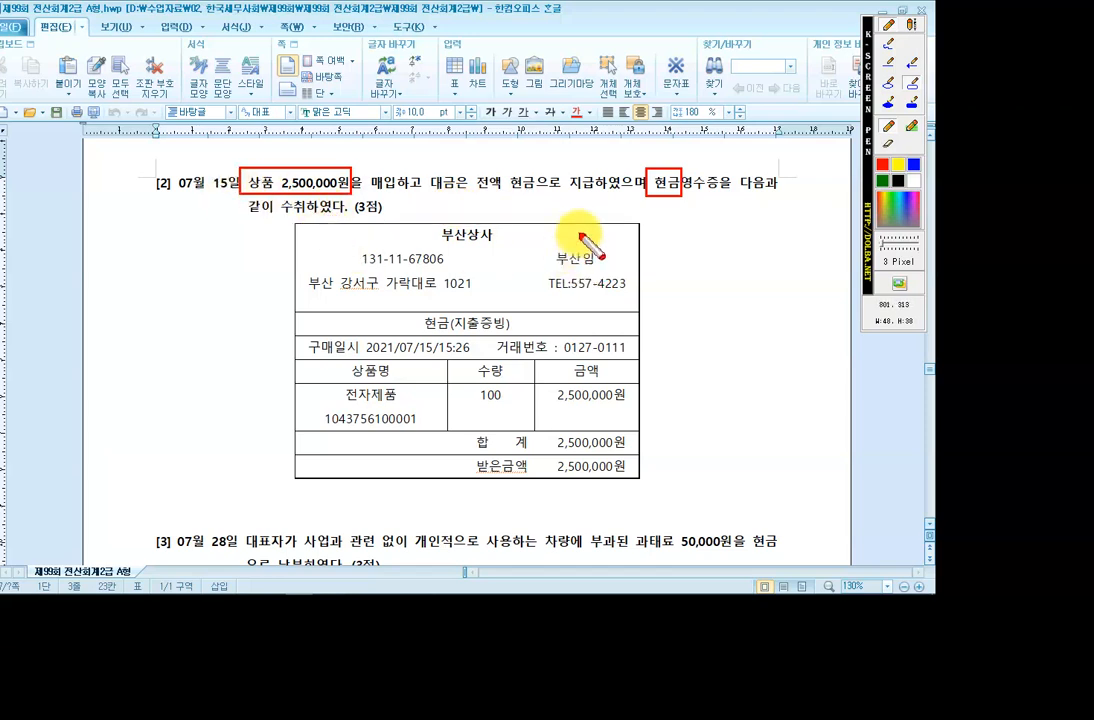
key(Escape)
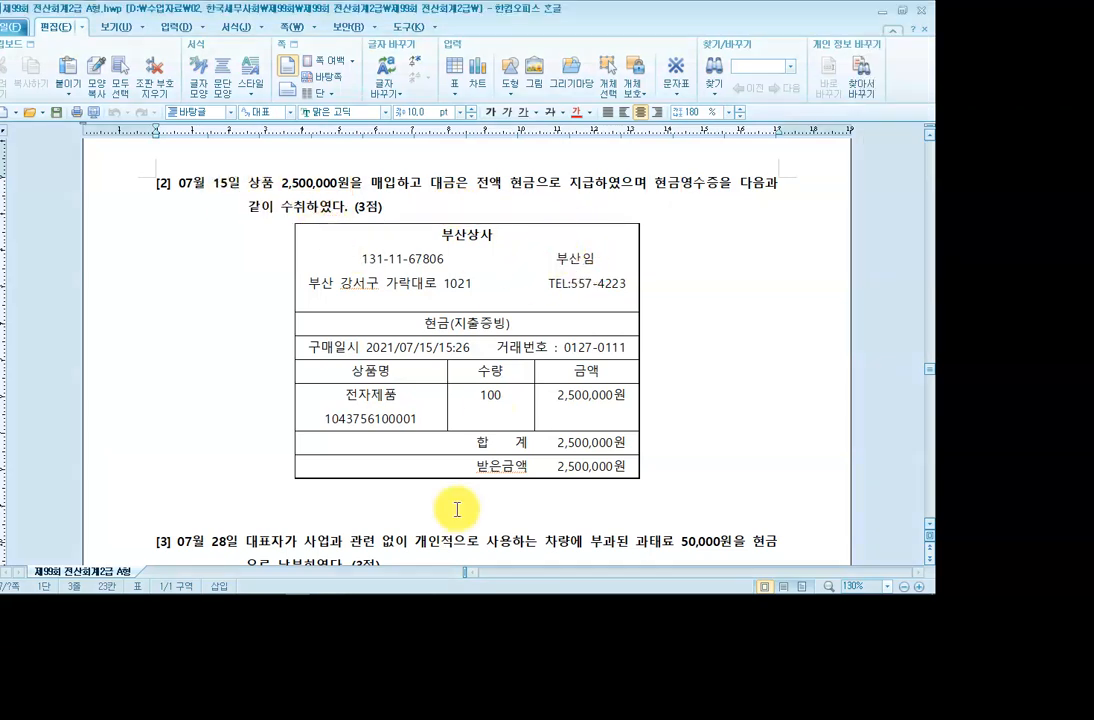
mouse_move(362, 588)
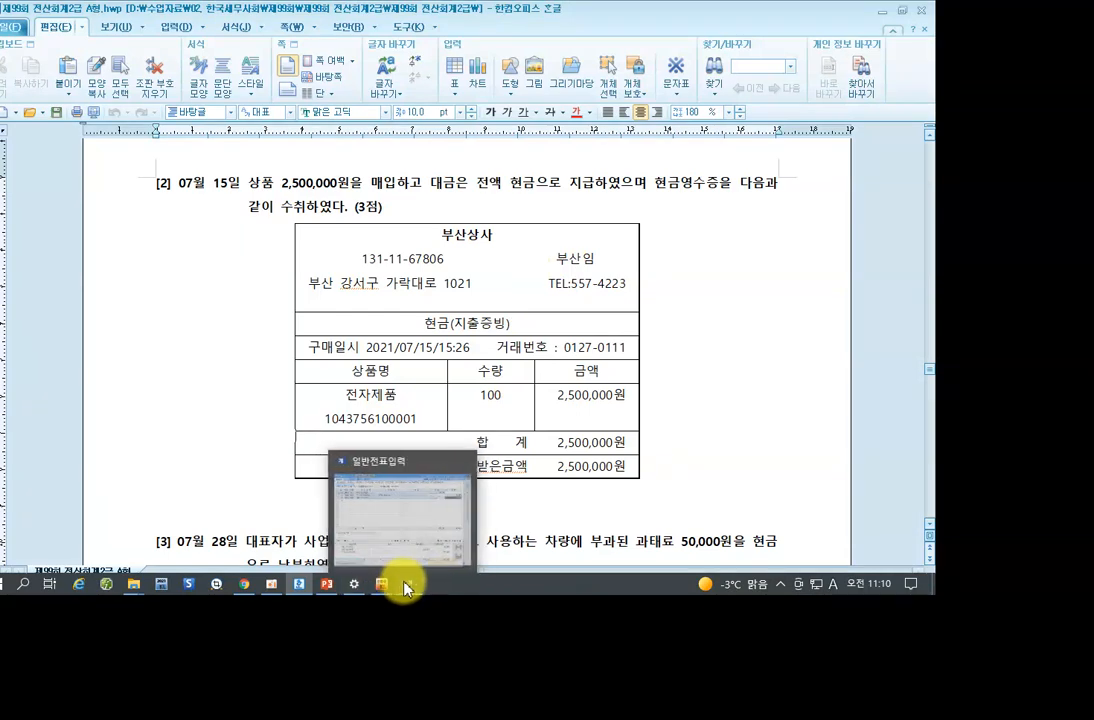
Enter a July 15 출금 slip debiting 0146 상품 2,500,000 against 현금.
click(404, 590)
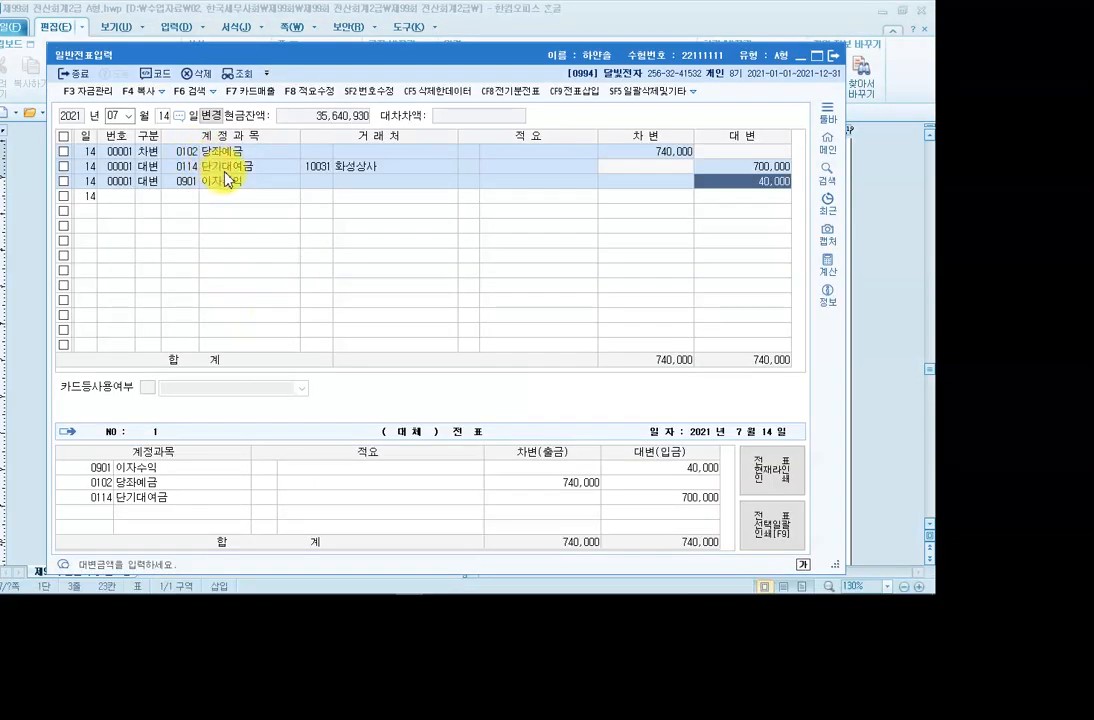
click(160, 116)
text(15)
key(Return)
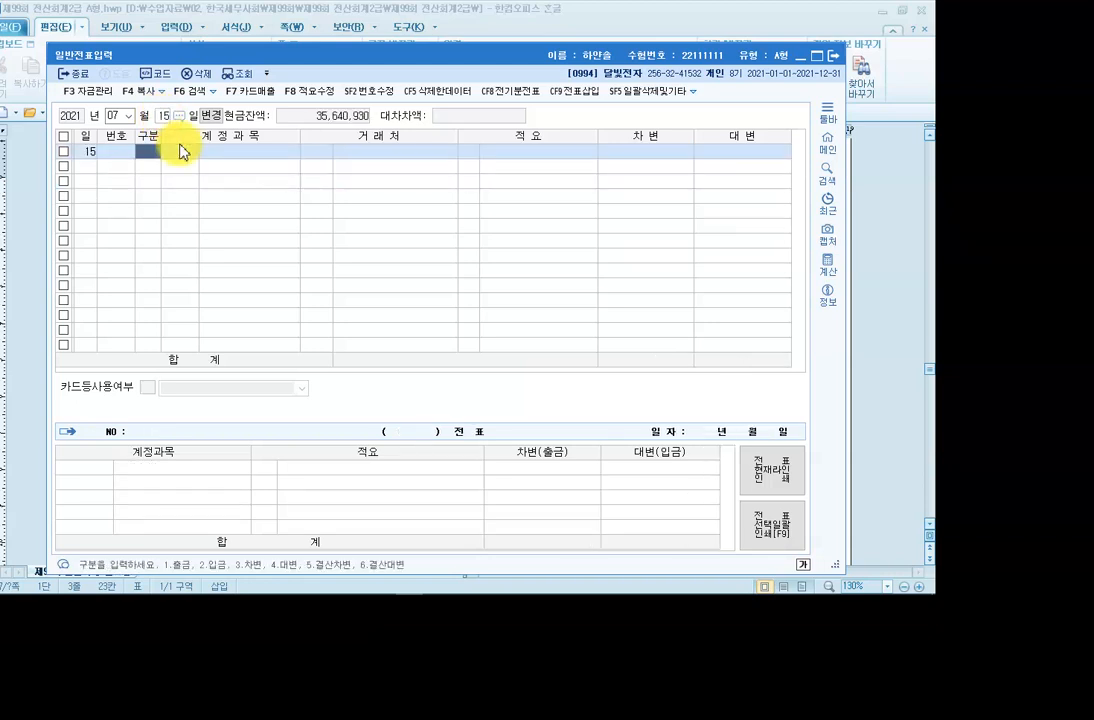
key(Return)
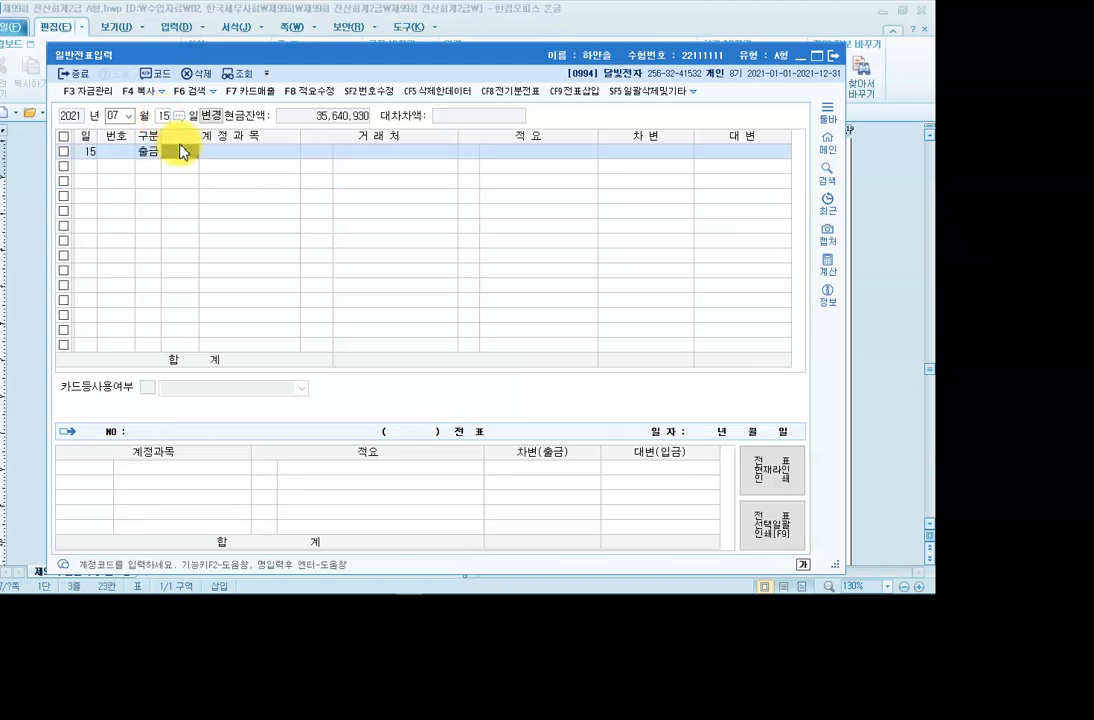
text(1)
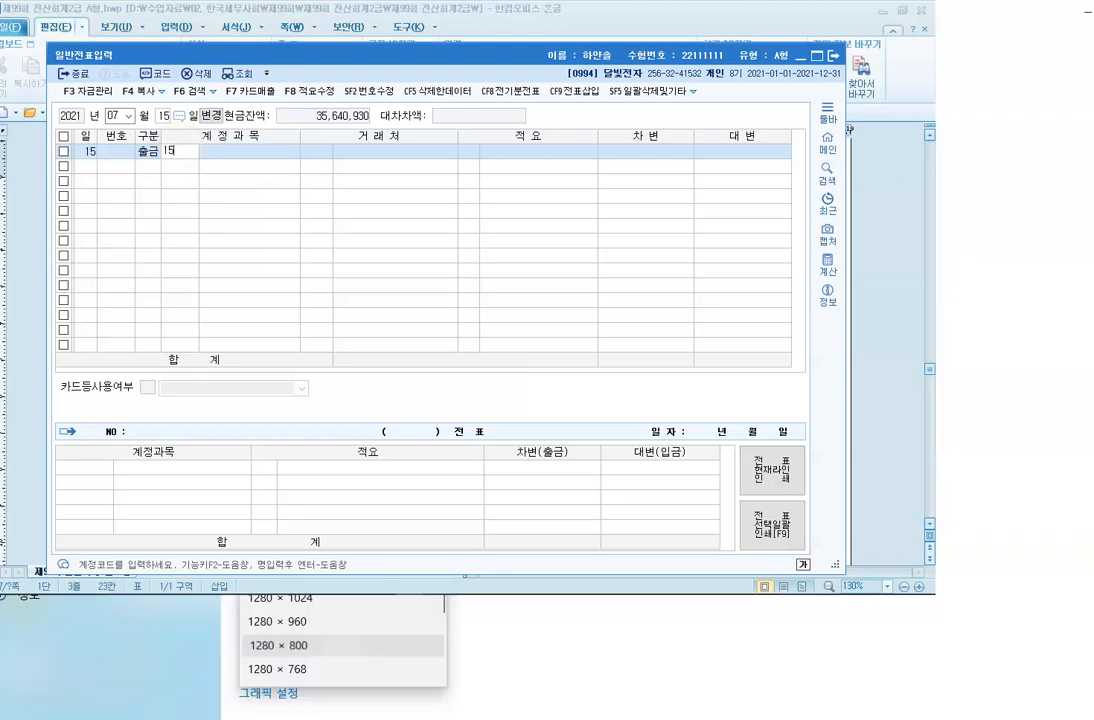
text(46)
key(Return)
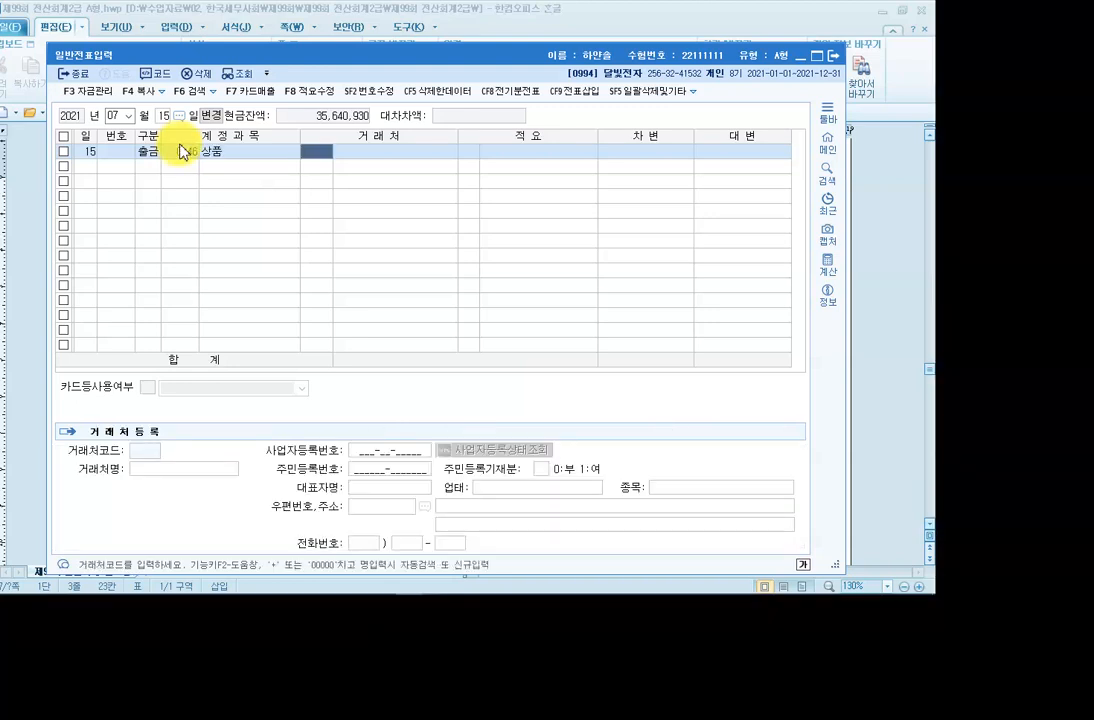
key(Return)
key(Return)
key(Return)
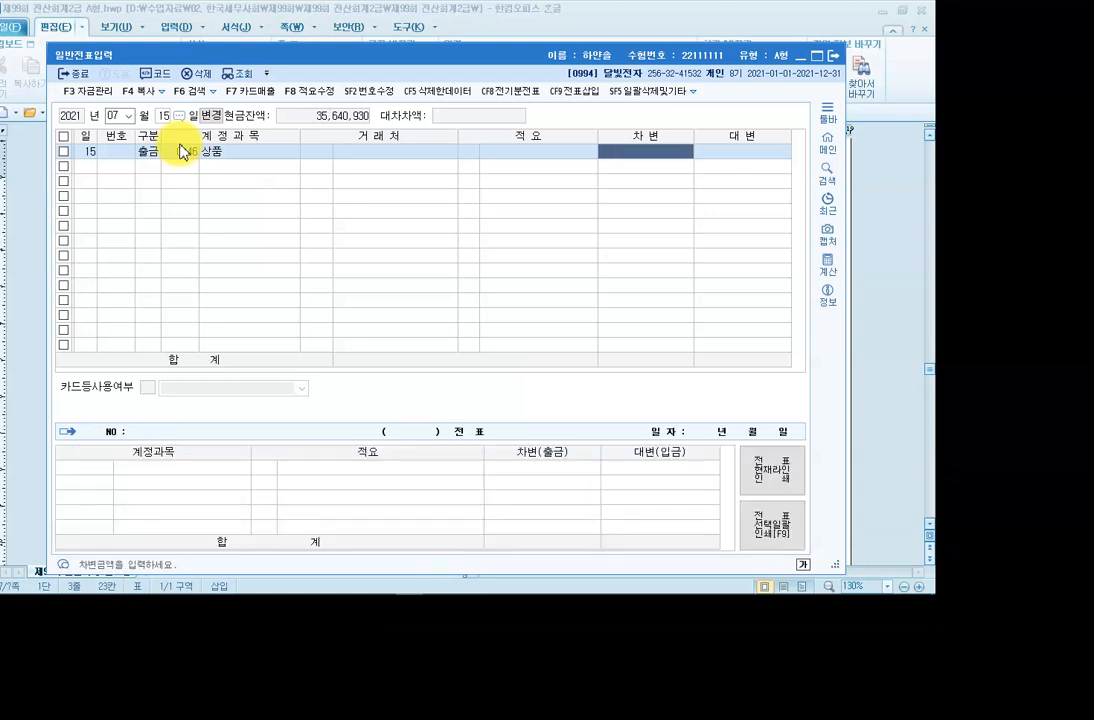
text(2,500,000)
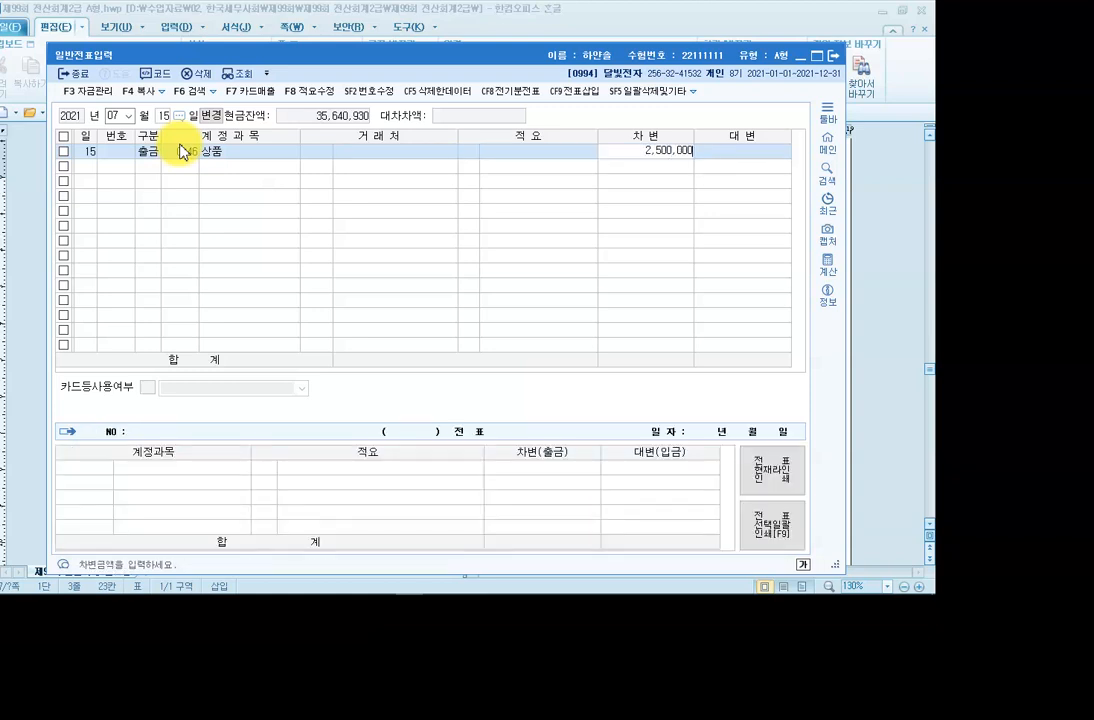
key(Return)
click(607, 153)
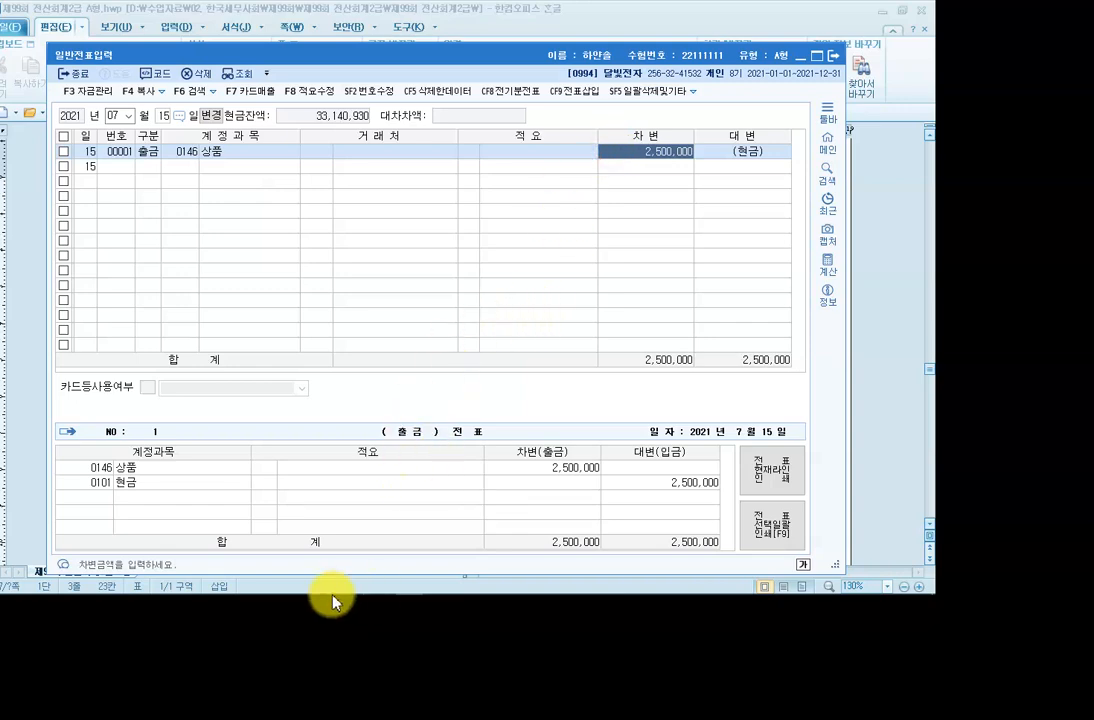
Scroll the exam paper to question [3] and mark the phrase 개인적으로.
click(296, 589)
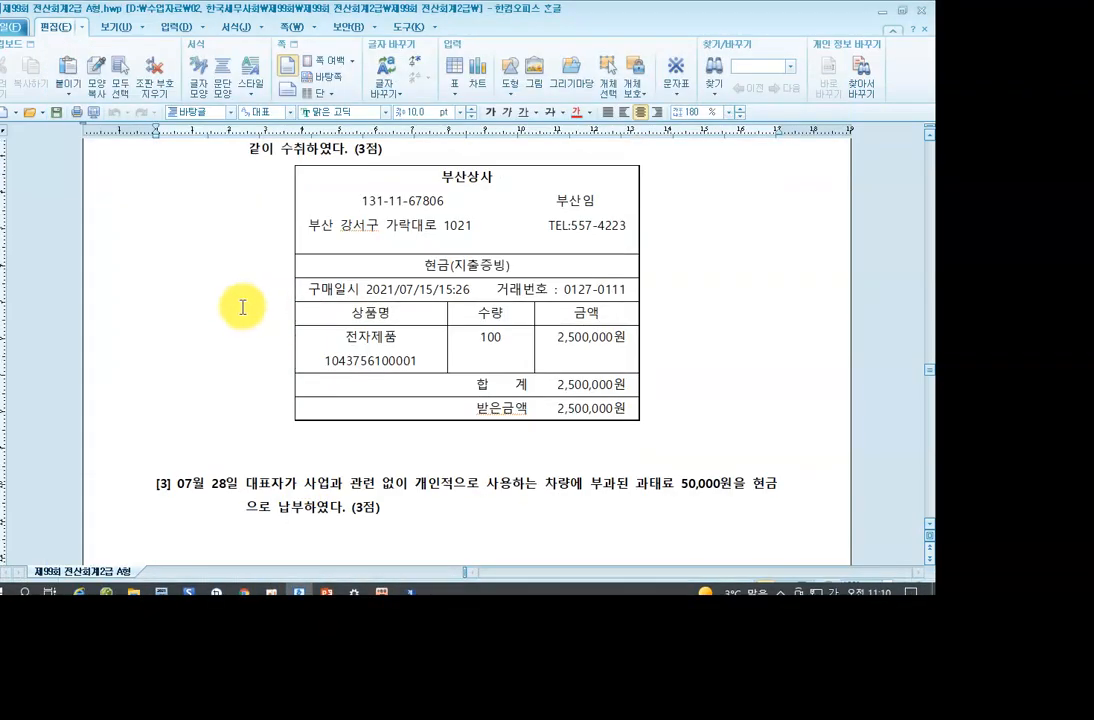
scroll(243, 305, down, 3)
scroll(238, 306, up, 4)
scroll(234, 306, down, 1)
scroll(236, 308, up, 1)
scroll(237, 310, down, 6)
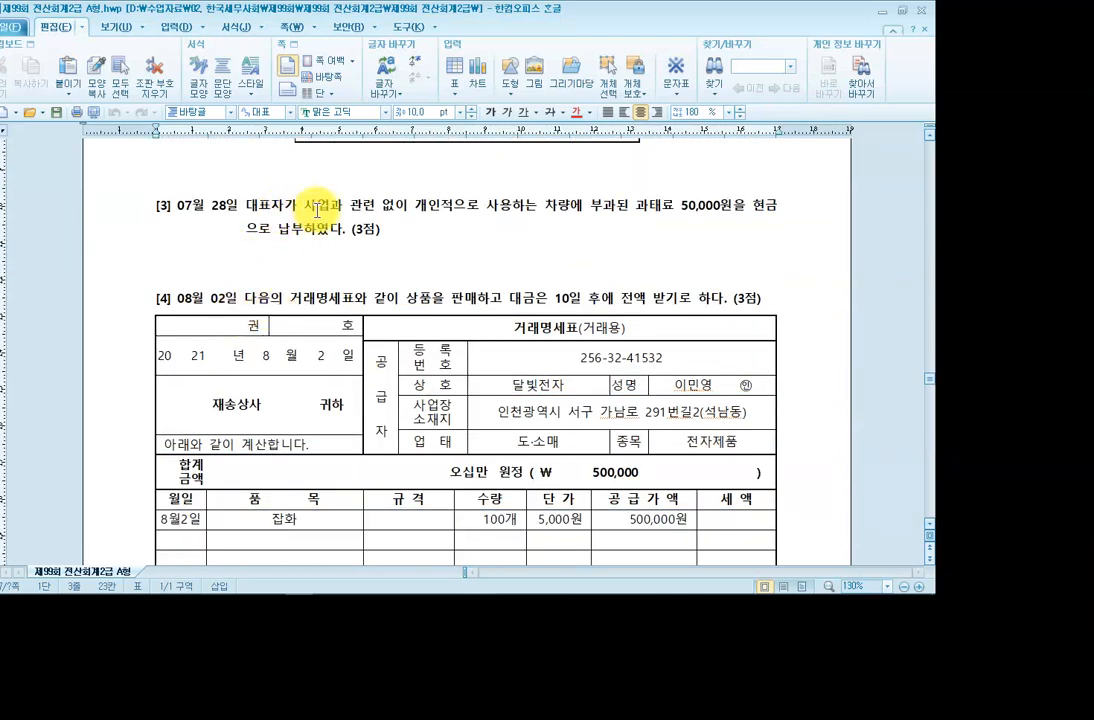
drag(414, 207, 489, 209)
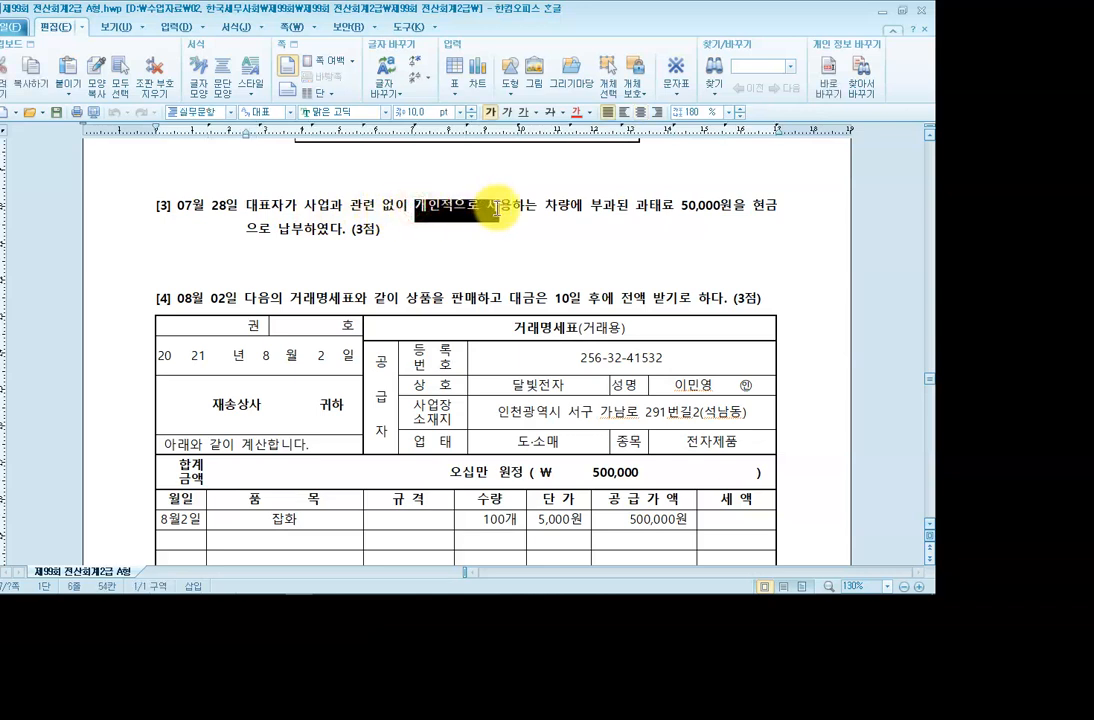
click(284, 210)
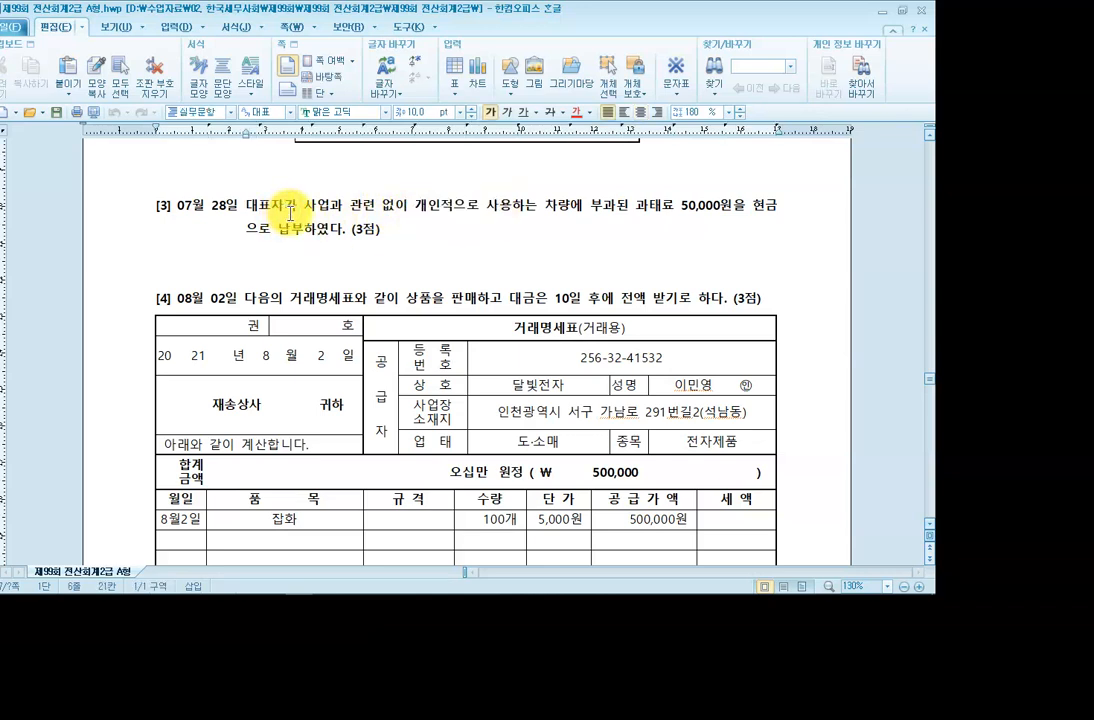
click(416, 208)
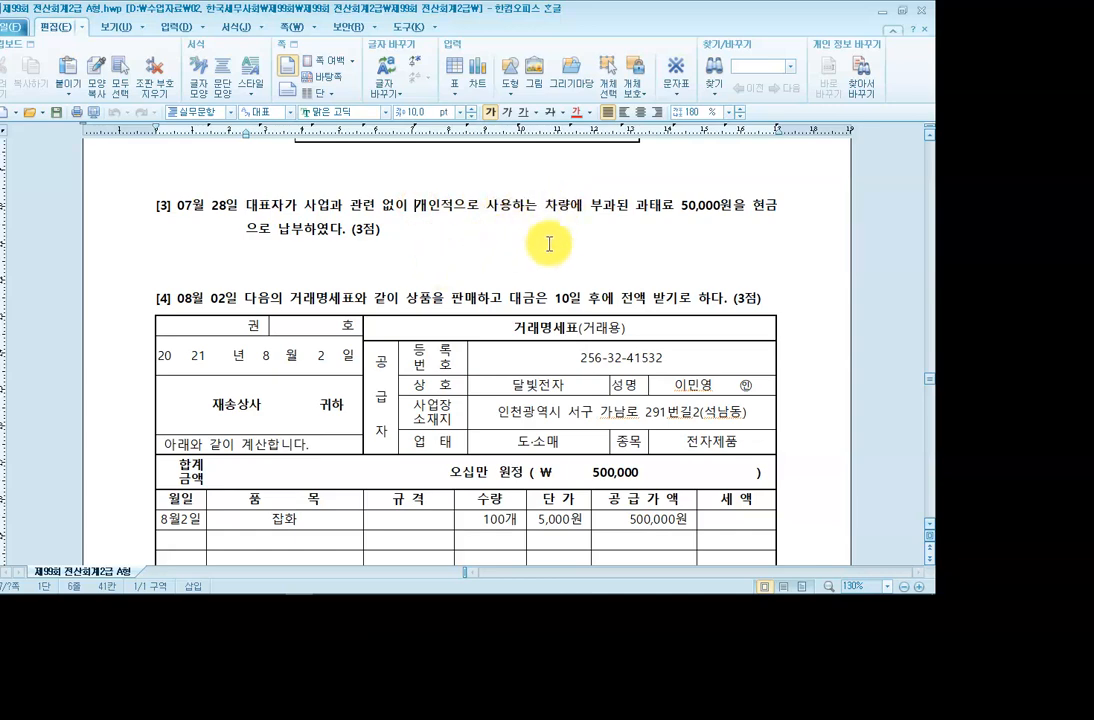
Annotate '[차] 인출금 50,000 [대] 현금 50,000' below question [3], then clear it.
key(F2)
click(911, 24)
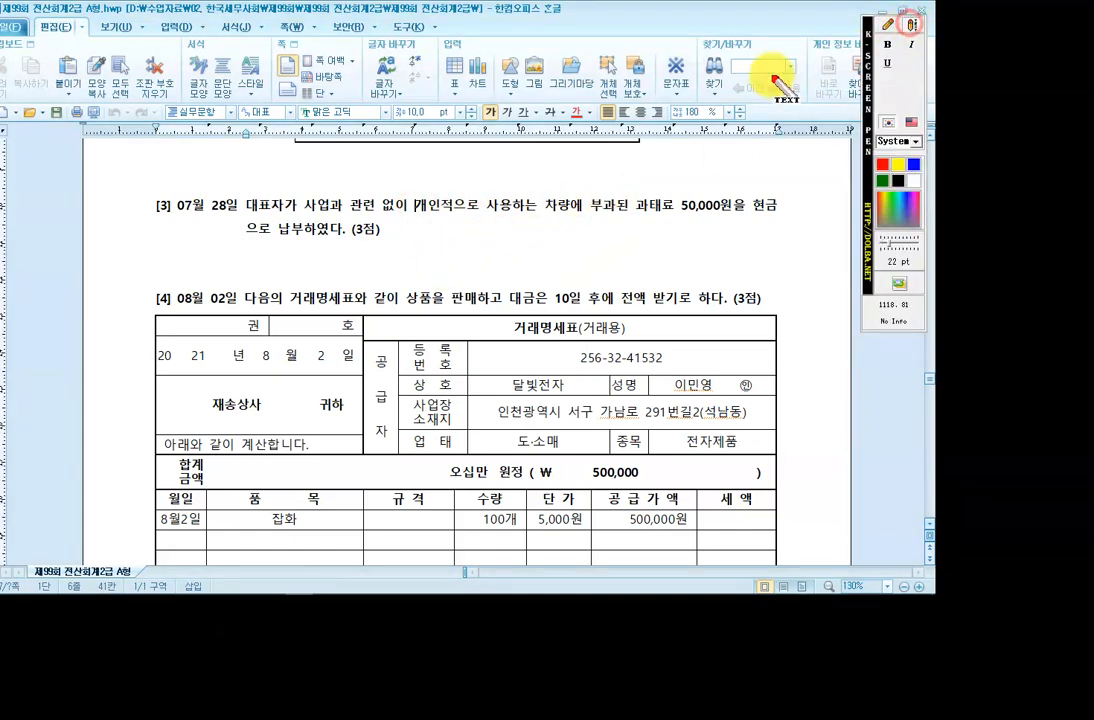
click(293, 262)
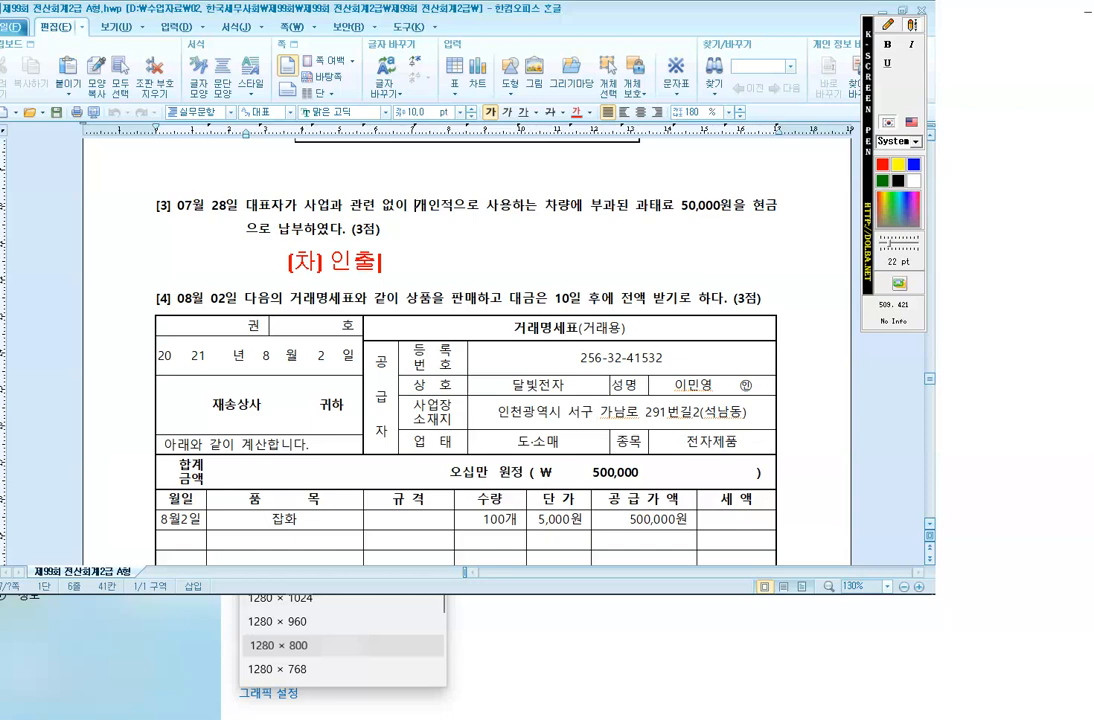
text([차] 인출금)
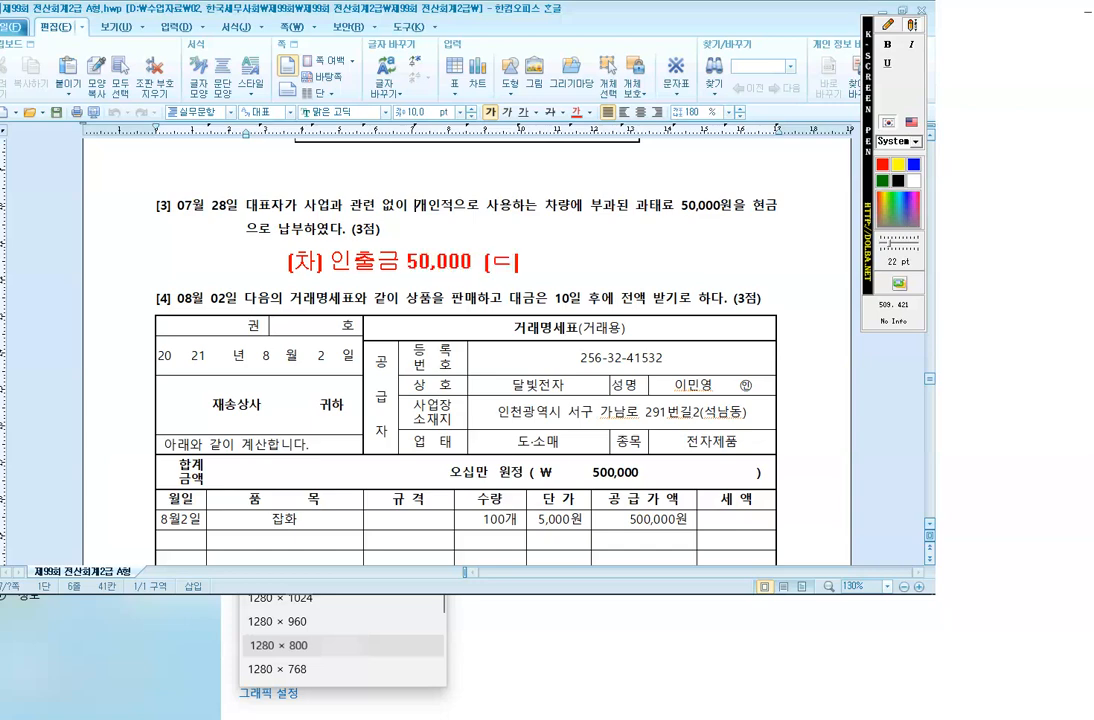
key(BackSpace)
text(현금 50,00)
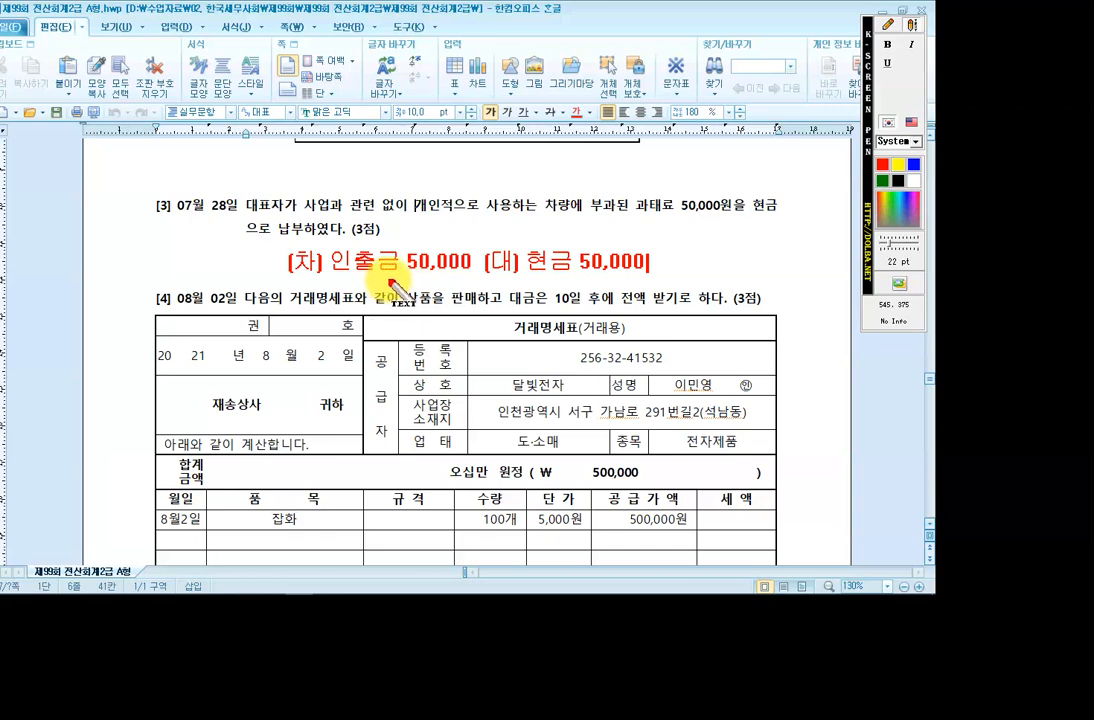
key(Escape)
Return to the journal entry window and change the voucher day to 28.
mouse_move(366, 590)
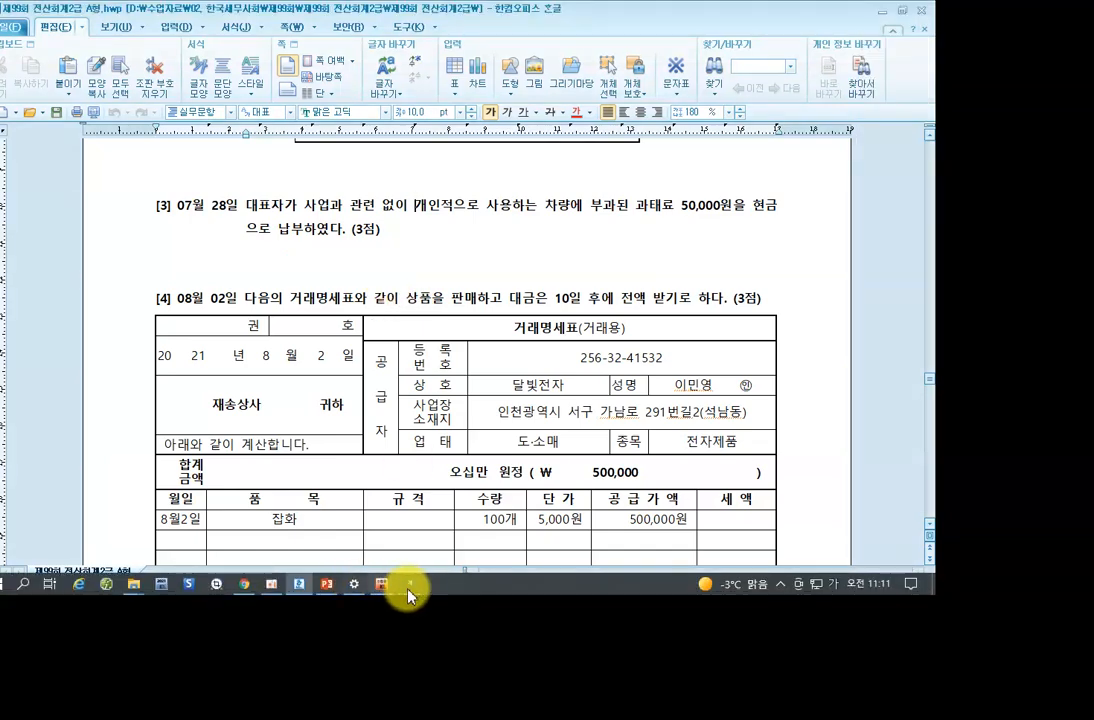
click(420, 591)
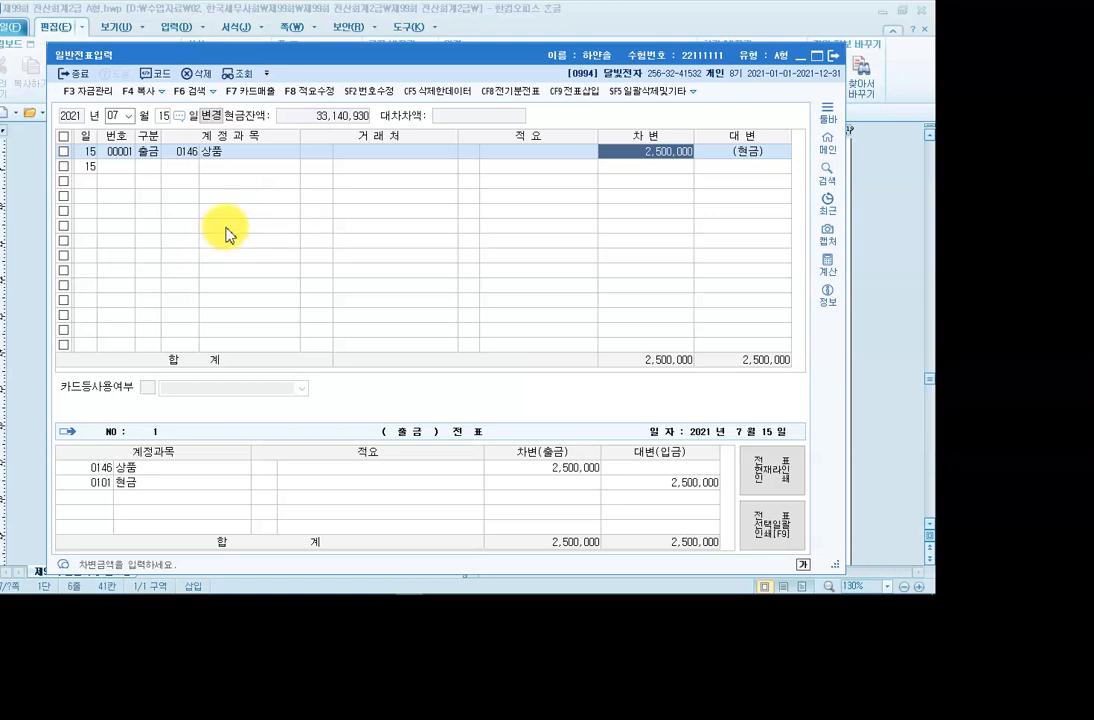
click(161, 115)
text(28)
key(Return)
Enter a 출금 row debiting 0338 인출금 for 50,000 against cash.
text(1)
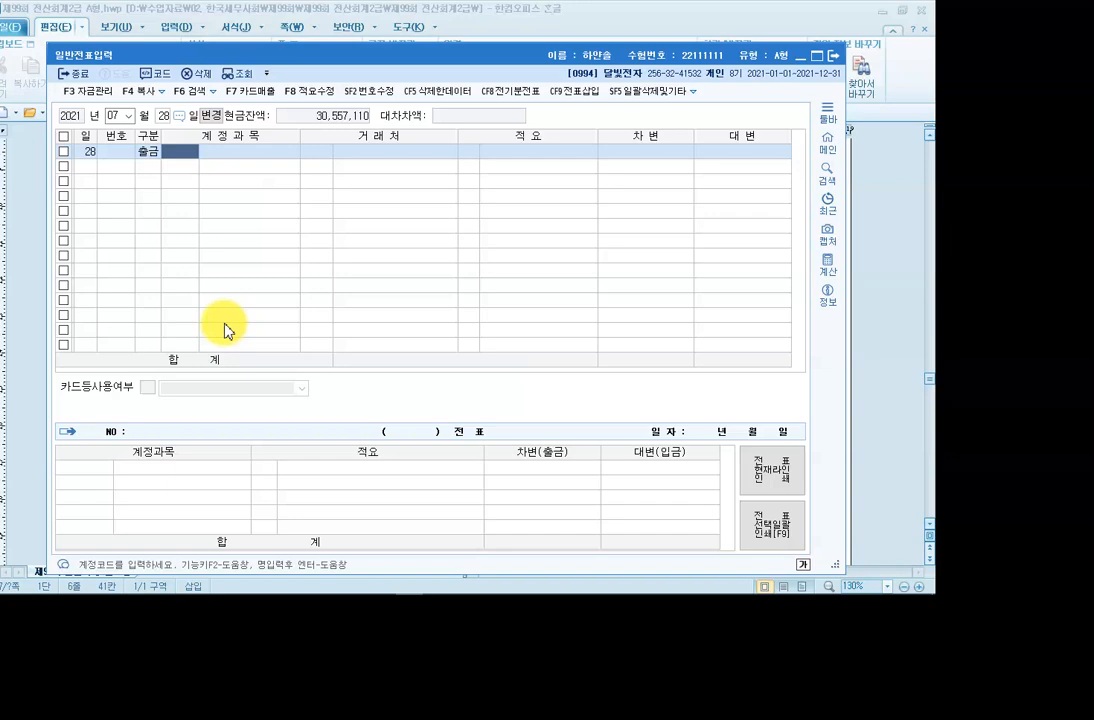
key(F2)
text(인출)
key(Return)
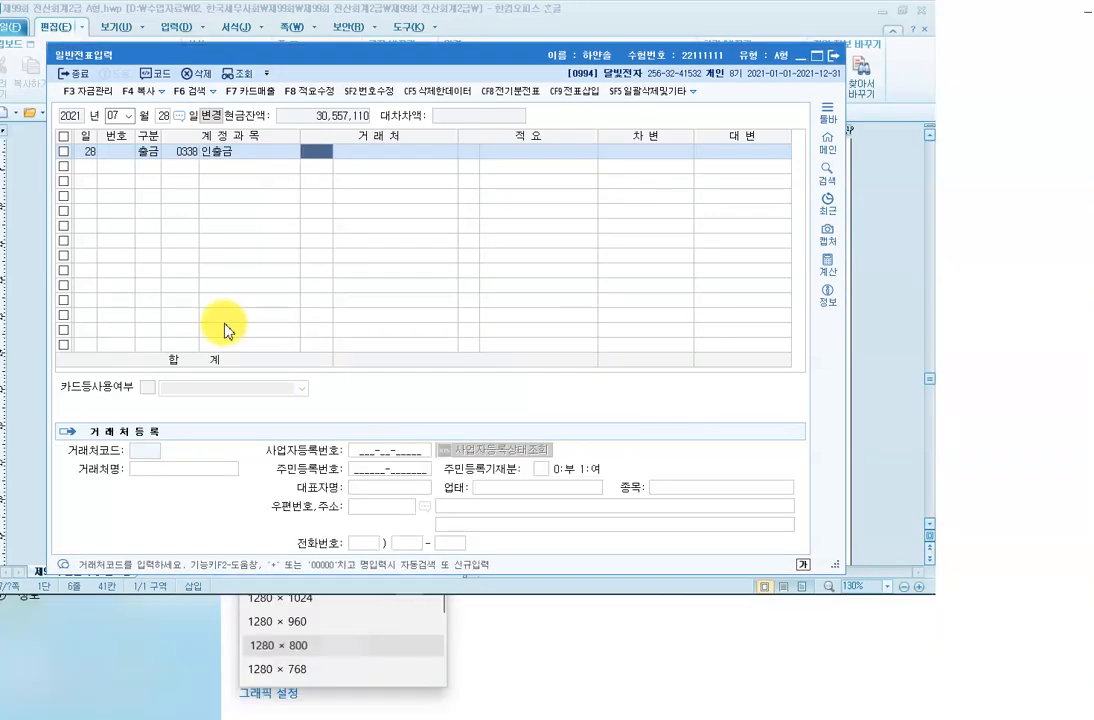
key(Return)
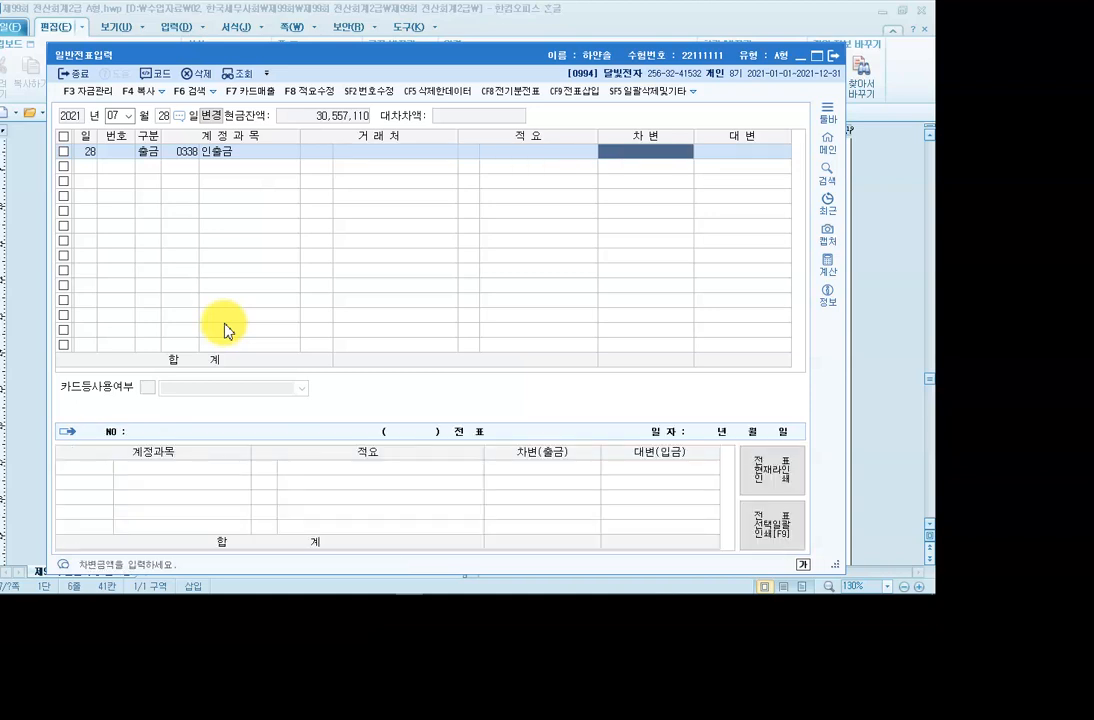
text(50,000)
key(Return)
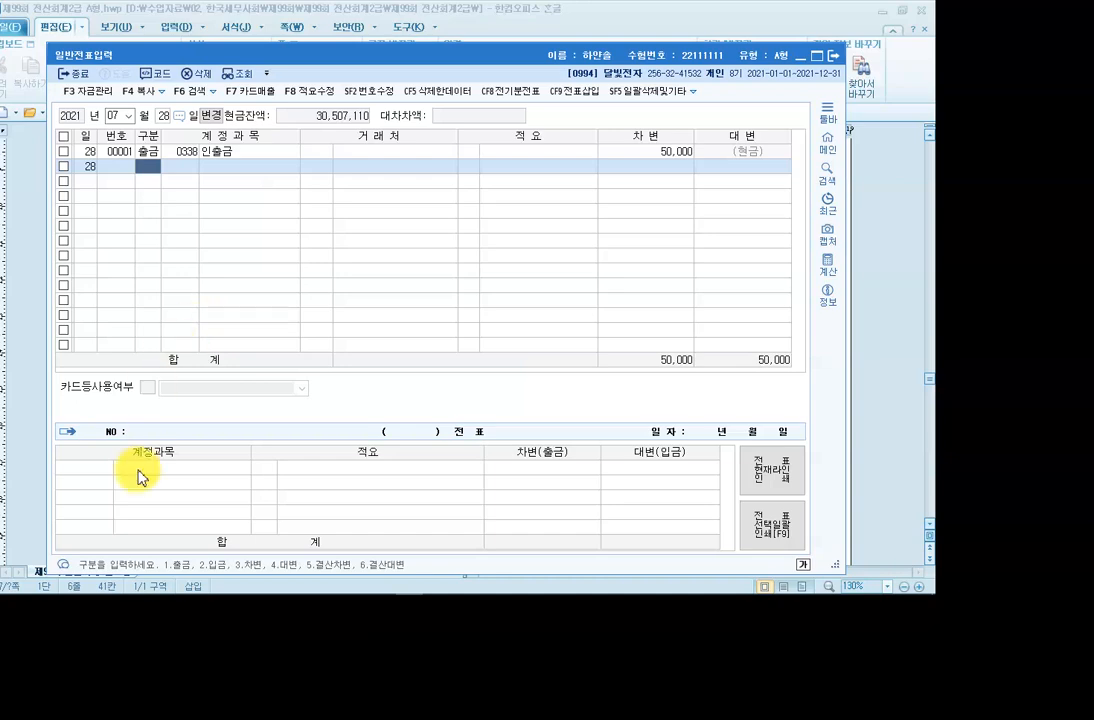
Bring up the exam paper at question [4] and highlight '상품을 판매', then clear it.
mouse_move(283, 588)
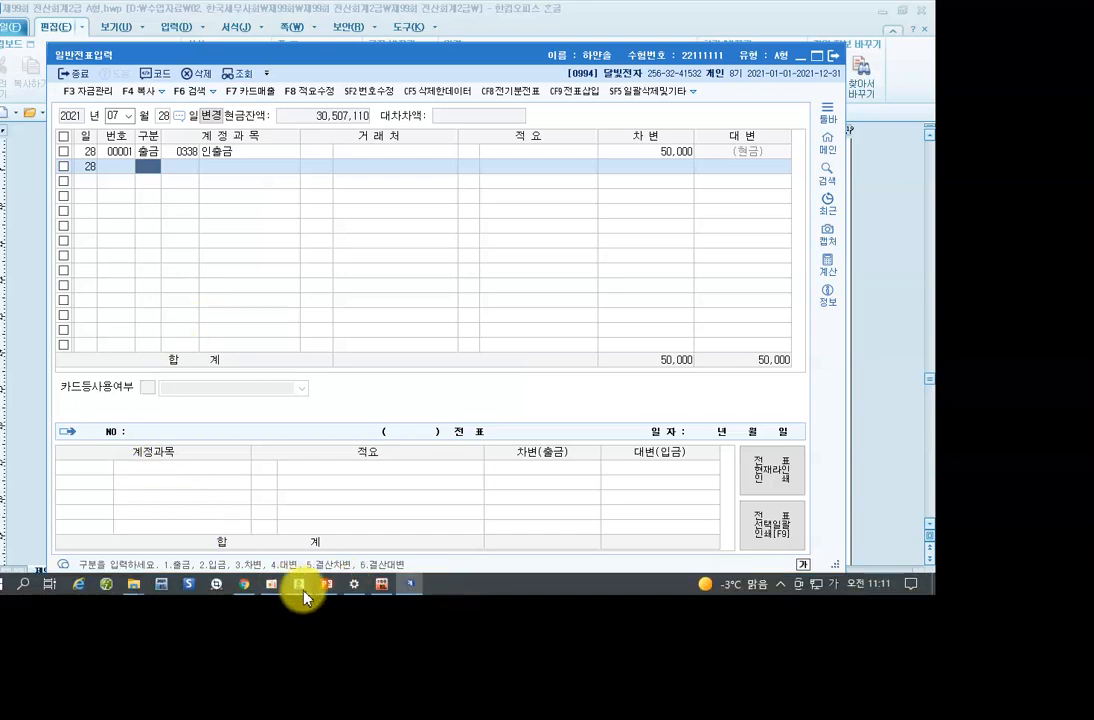
click(300, 585)
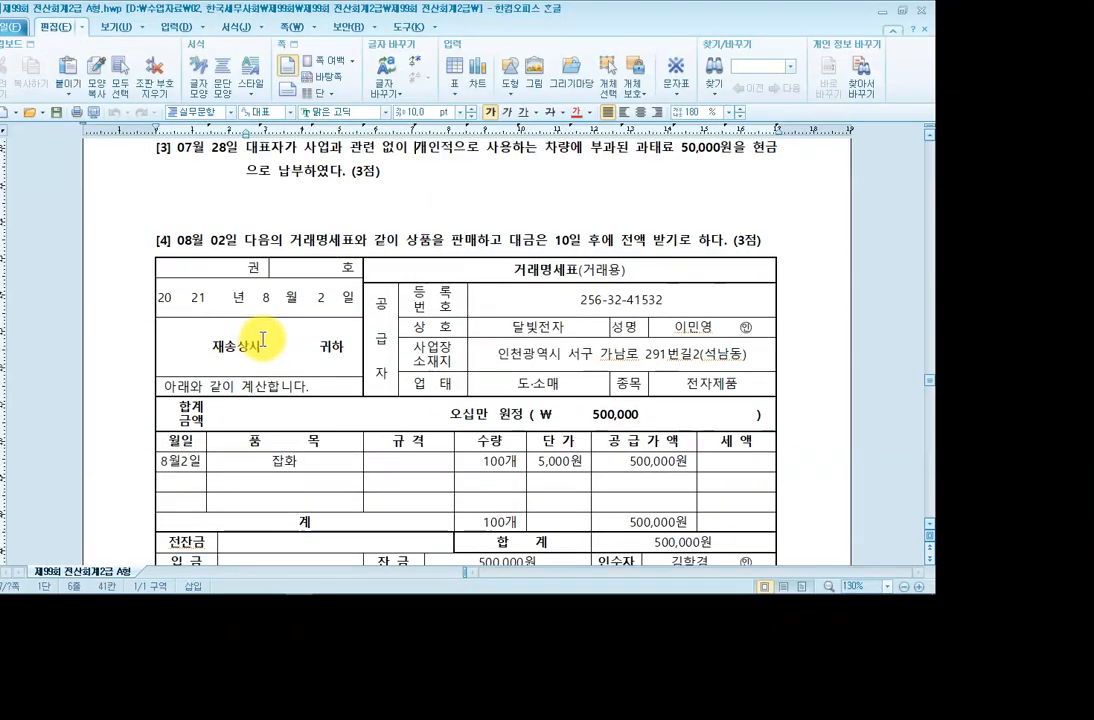
scroll(262, 340, down, 1)
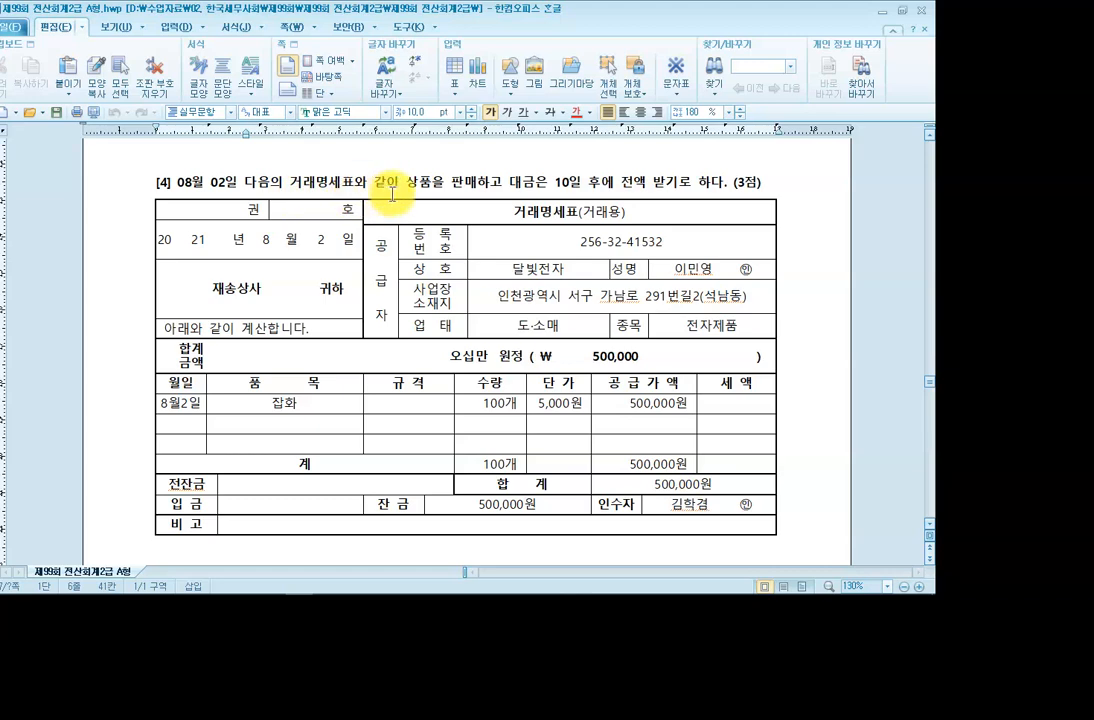
drag(405, 186, 474, 190)
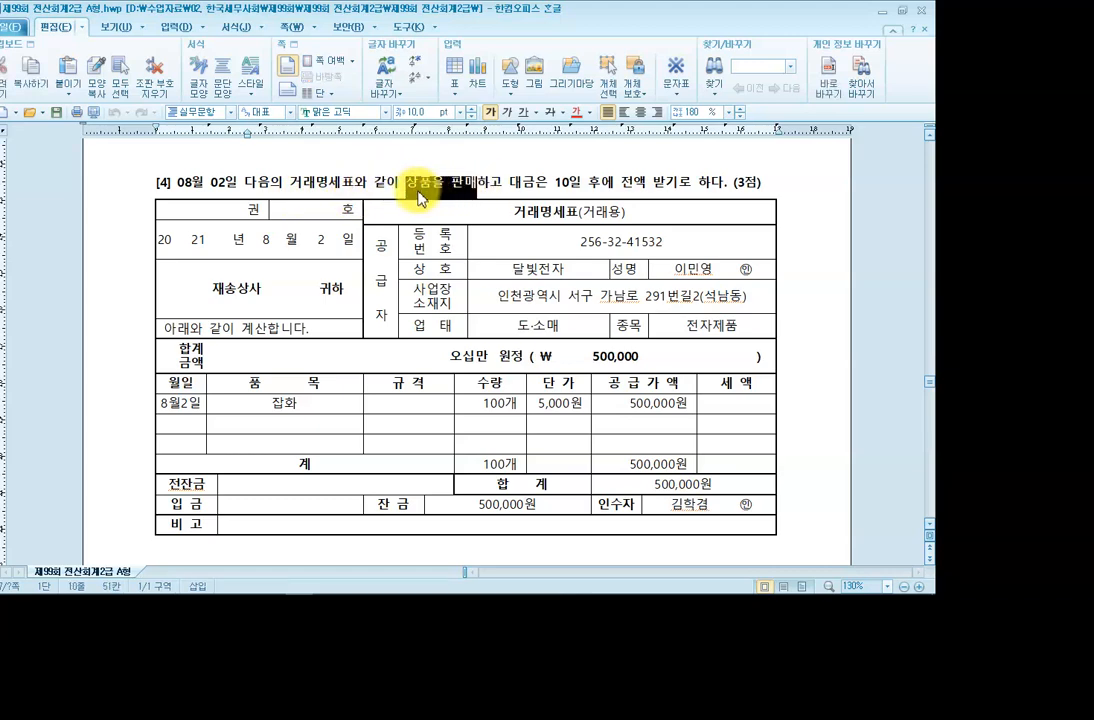
click(466, 180)
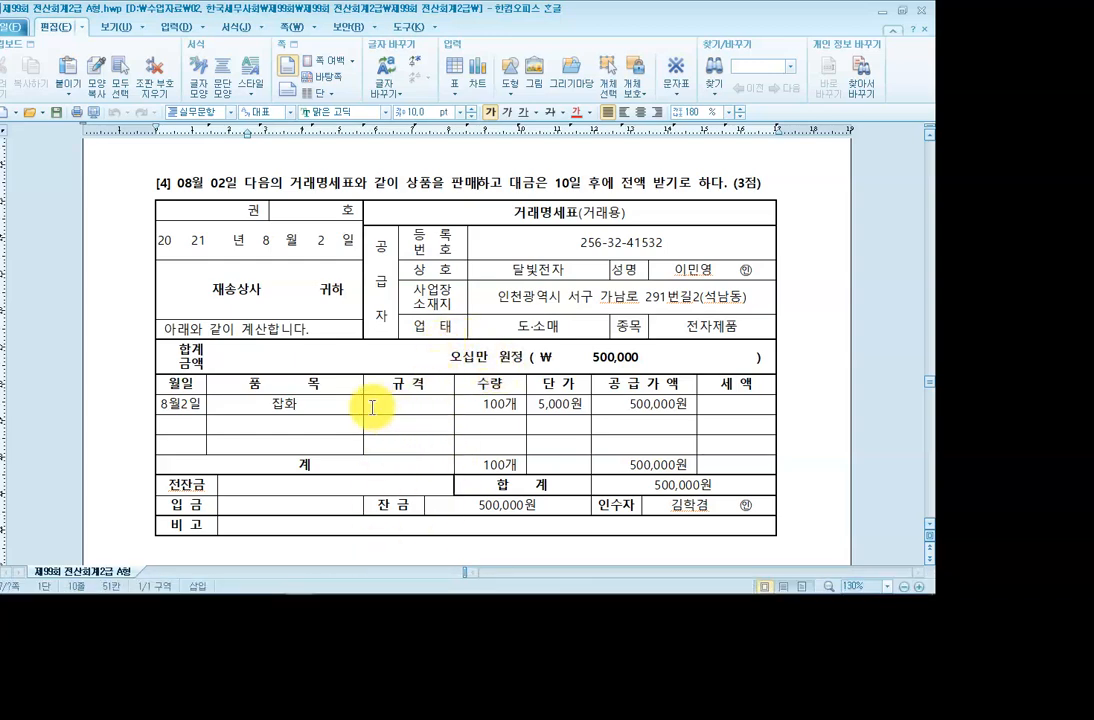
Annotate question [4] as '[차] 외상매출금 500,000 [대] 상품매출 500,000', then erase it.
drag(290, 254, 290, 271)
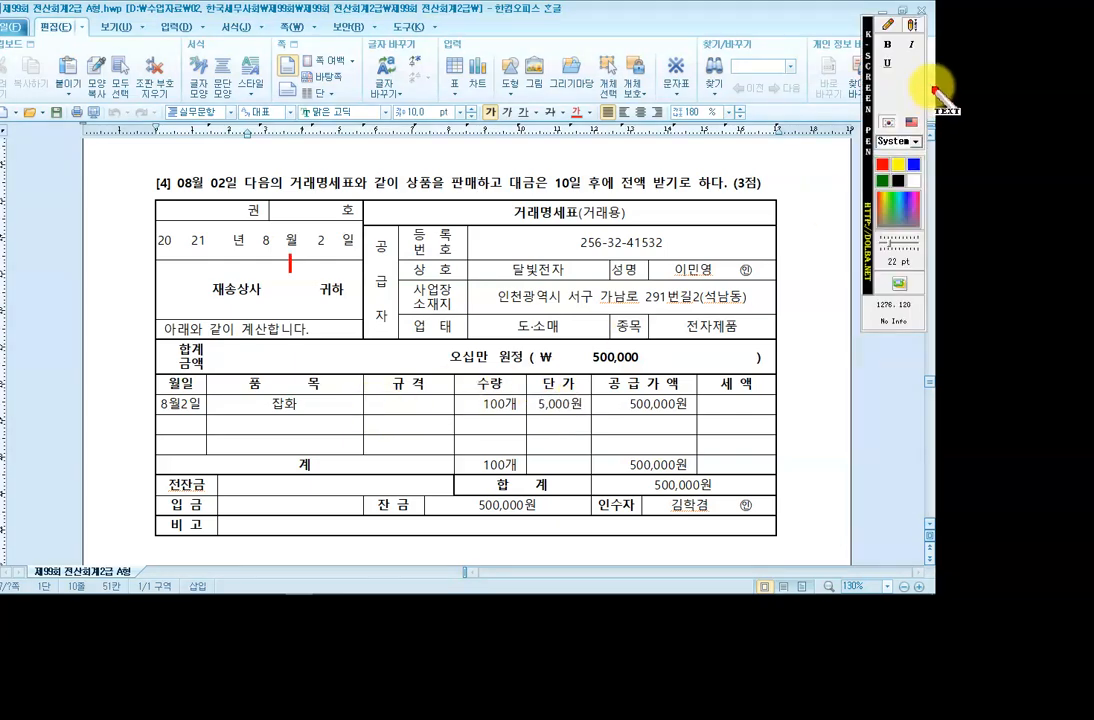
click(889, 28)
click(910, 26)
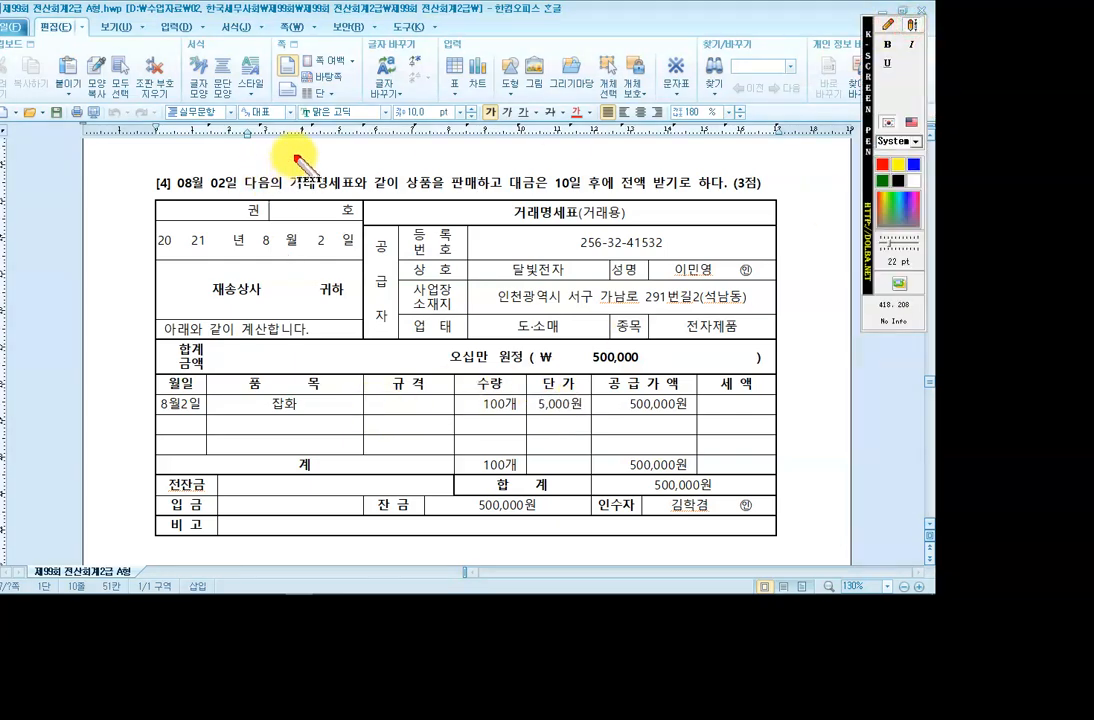
click(284, 156)
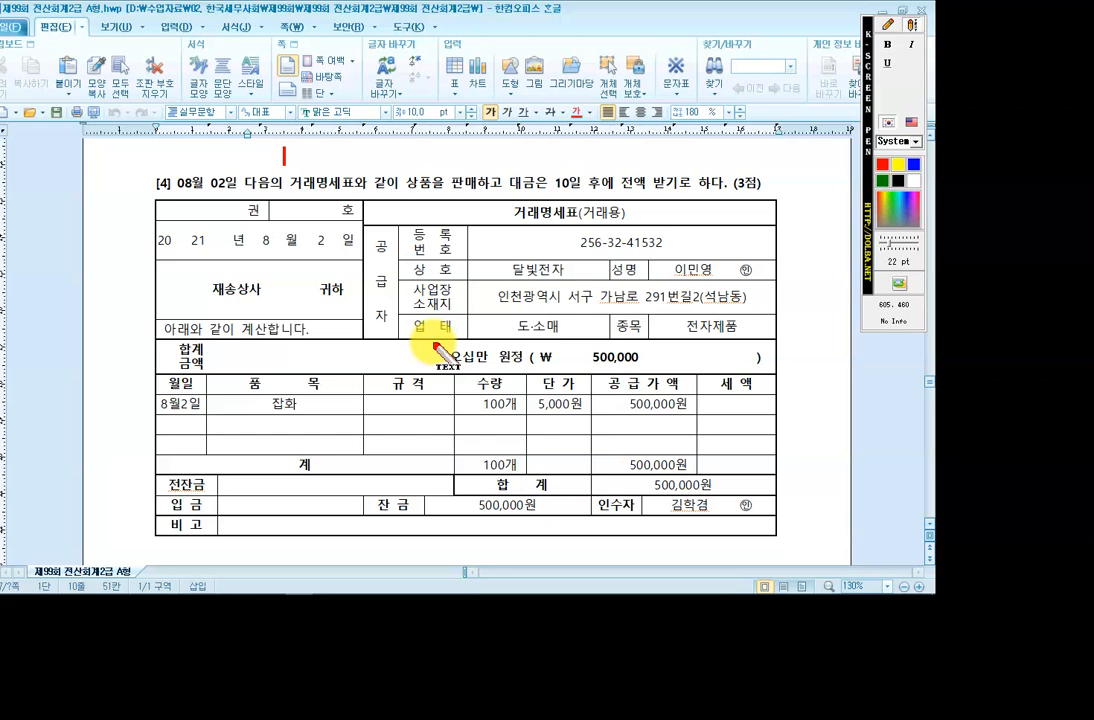
text([차] 외상매출금)
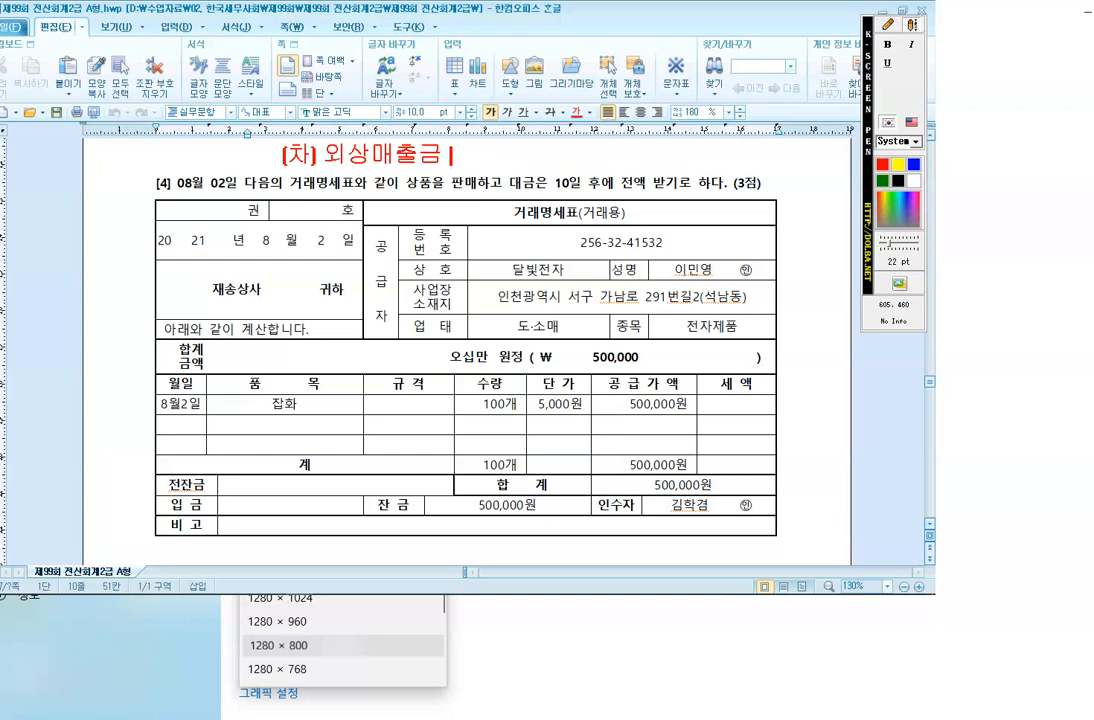
text( 500,00)
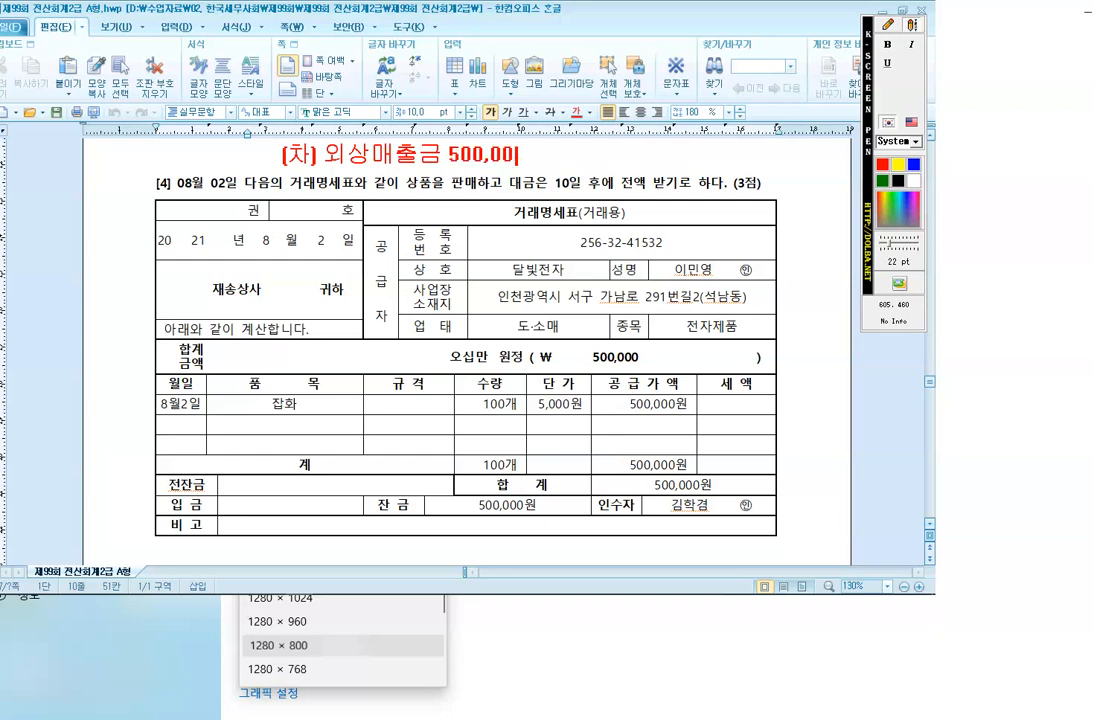
text(0 [대] 상품매출)
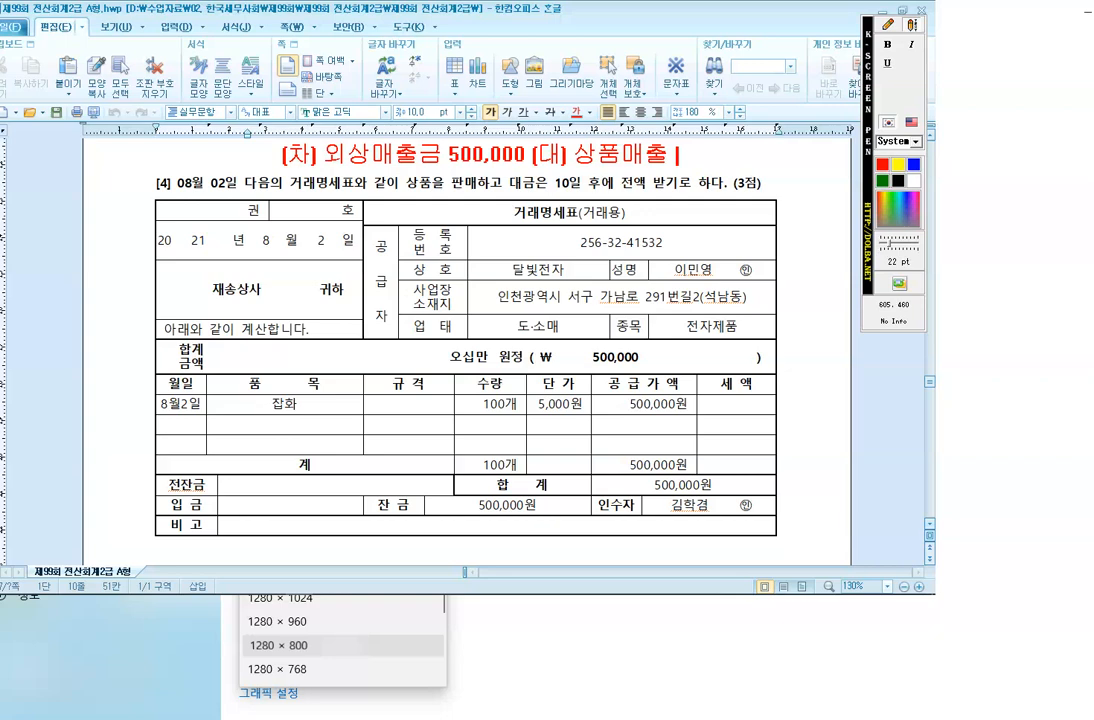
text(500,000)
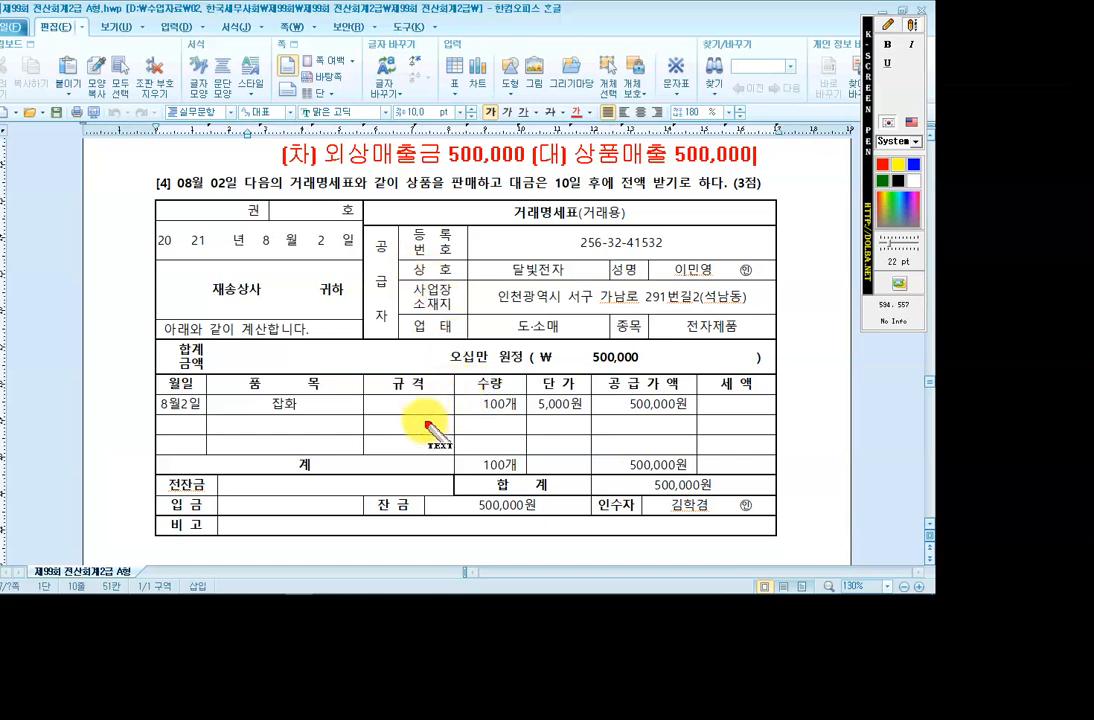
key(Escape)
Back in KcLep, set the voucher date to August 2.
mouse_move(442, 592)
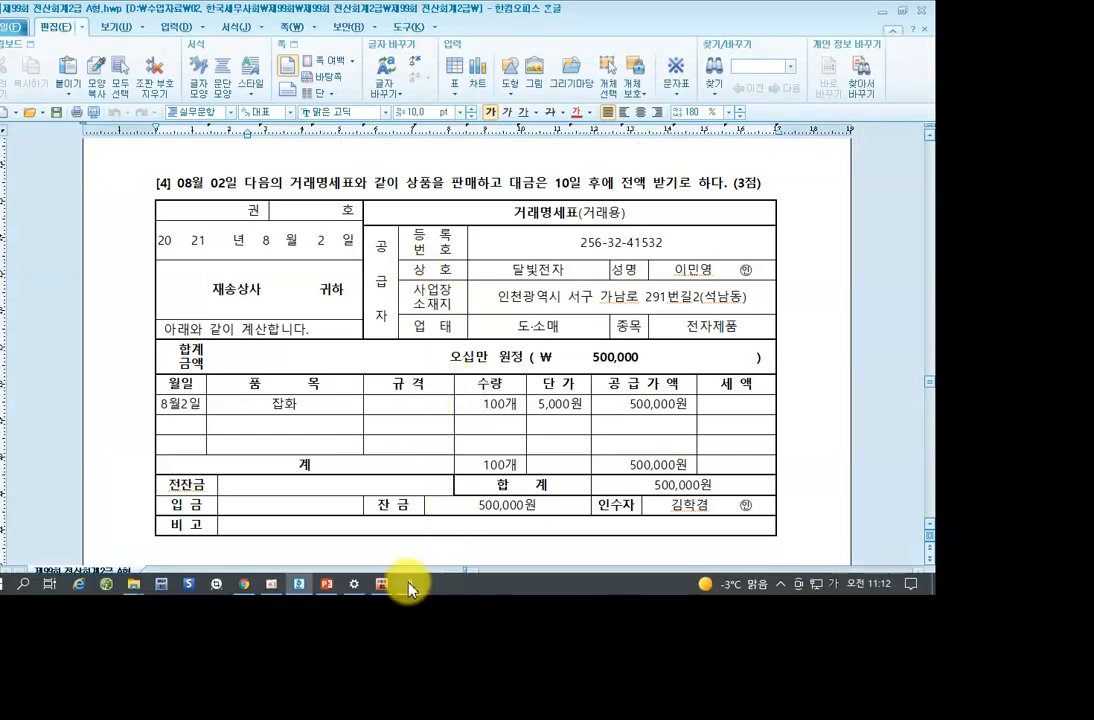
click(408, 585)
click(128, 117)
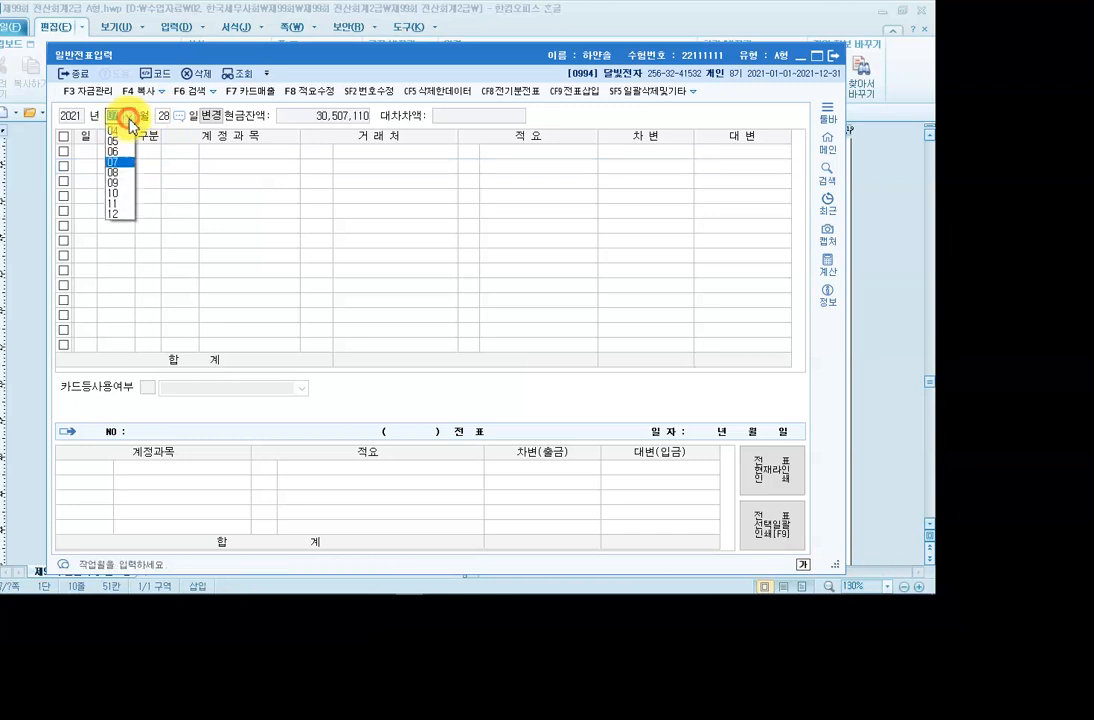
click(124, 208)
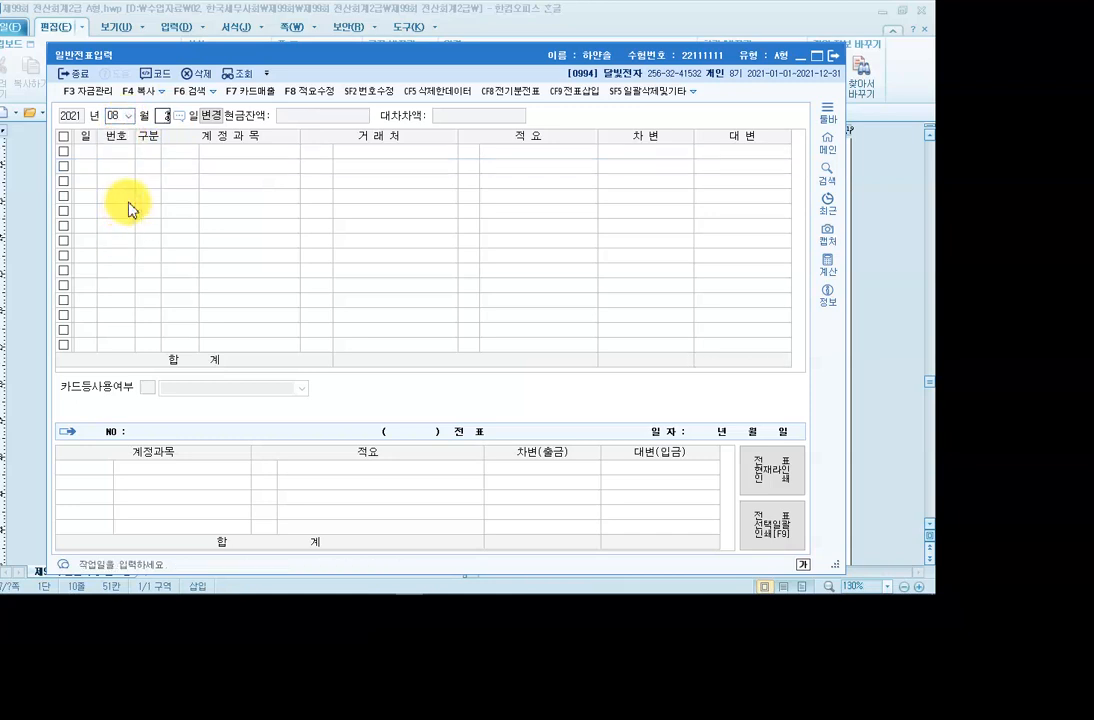
key(Return)
Add a debit row for 0108 외상매출금, counterparty 10016 재송상사, amount 500,000.
text(3)
key(Return)
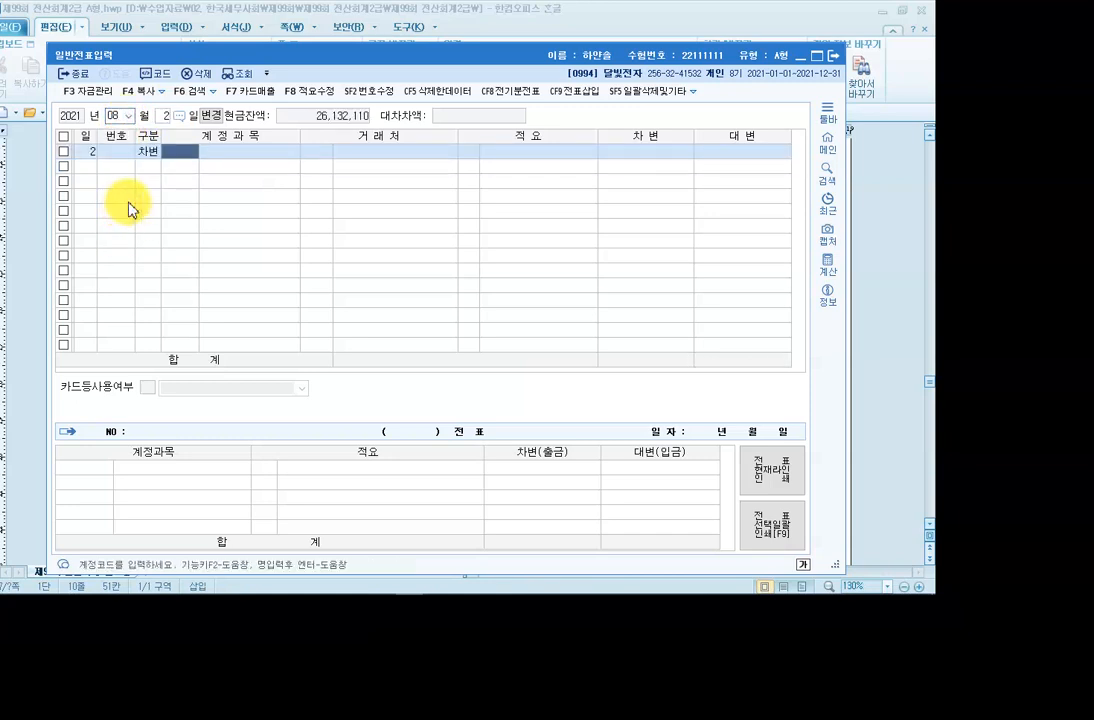
text(108)
key(Return)
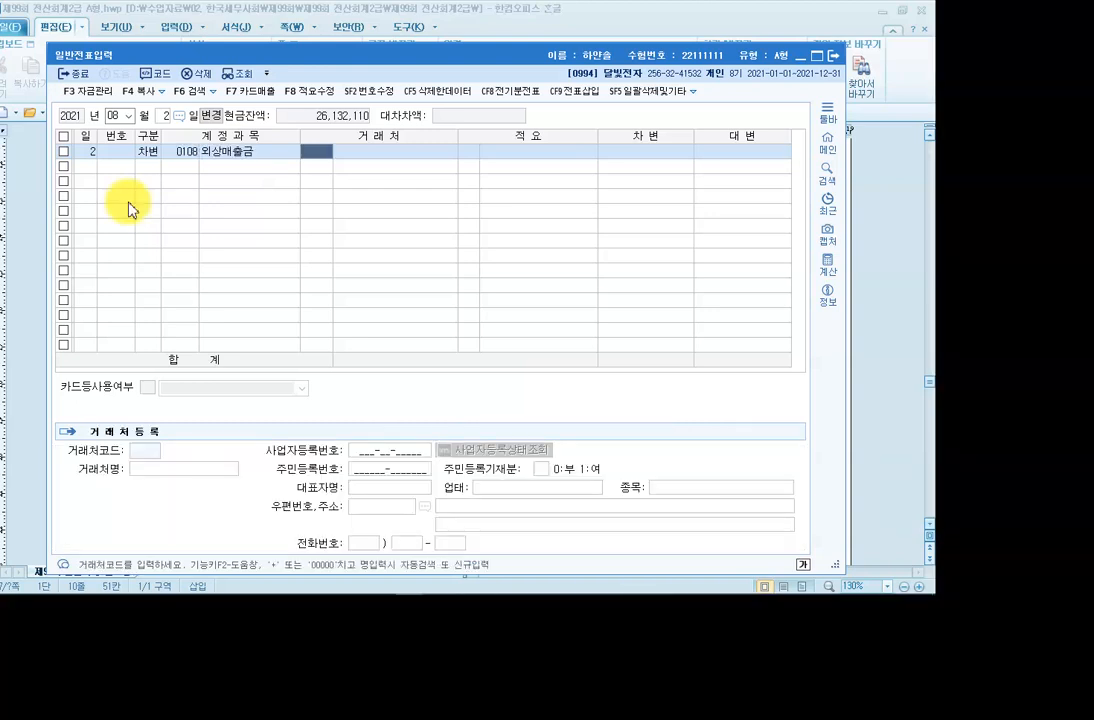
text(ㅈㅐㅅ)
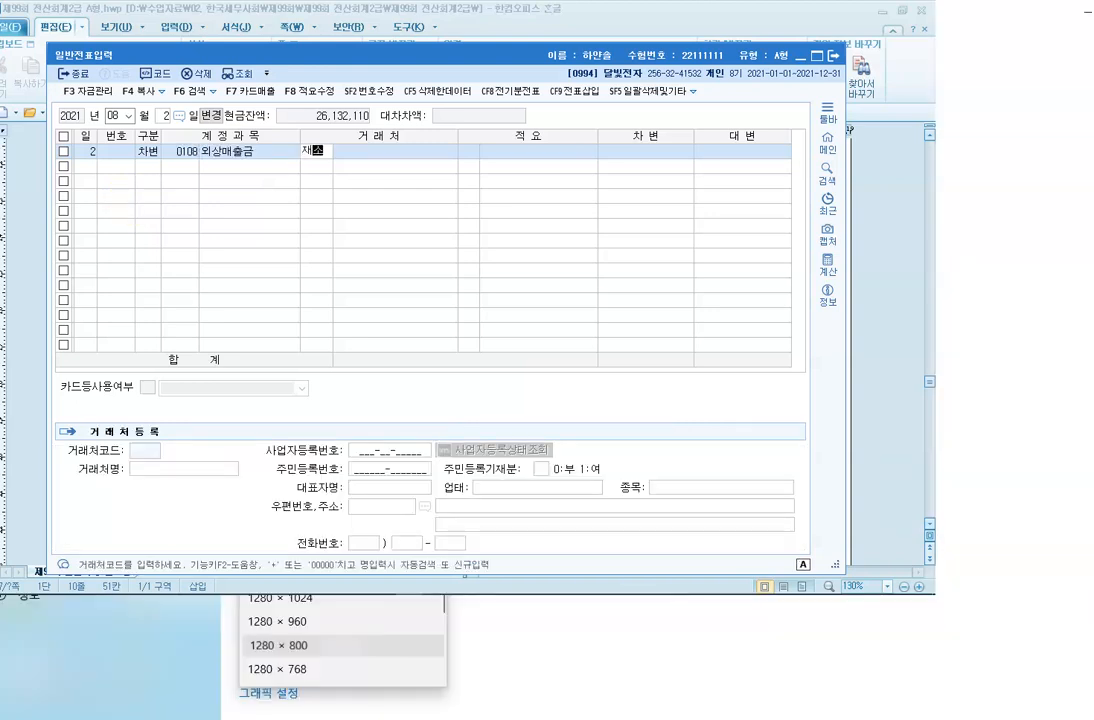
text(ㅗㅇ)
key(Return)
key(Return)
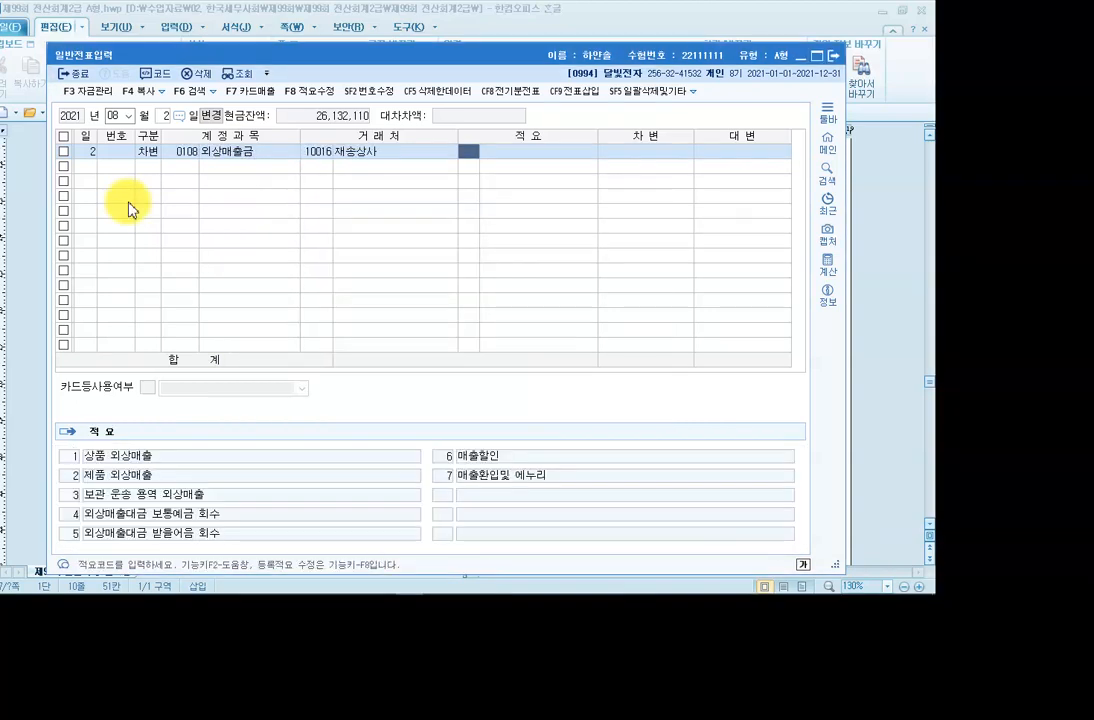
key(Return)
text(500)
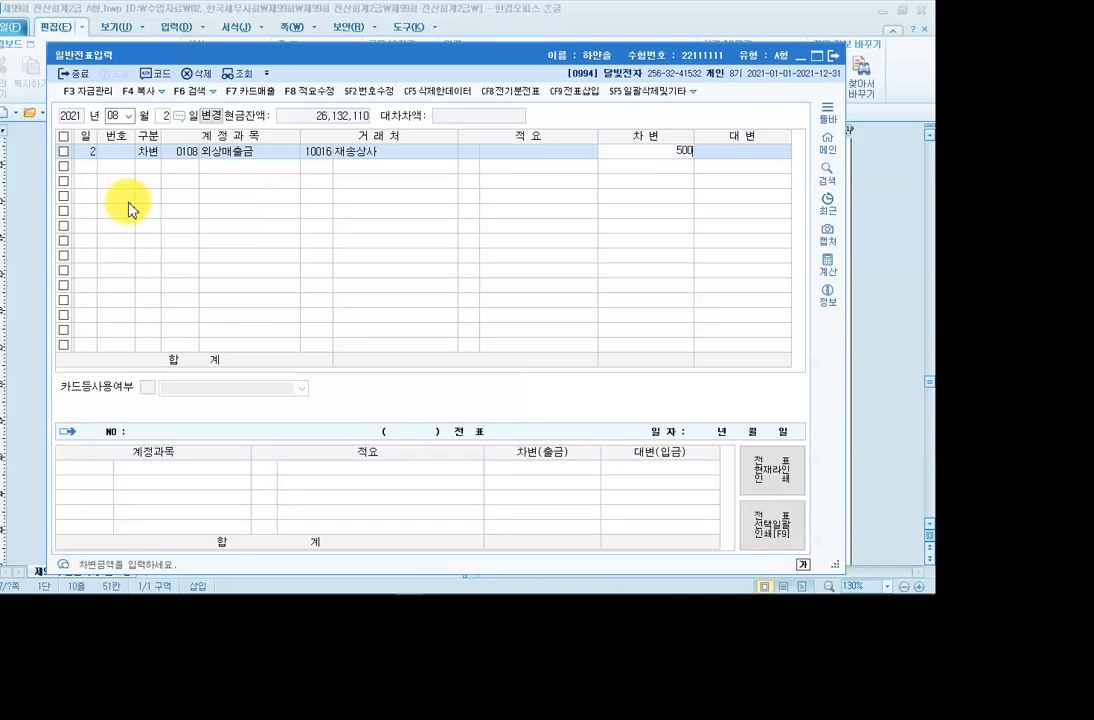
text(,000)
key(Return)
Add the credit row 0401 상품매출 and scroll the exam paper to question [5].
key(Return)
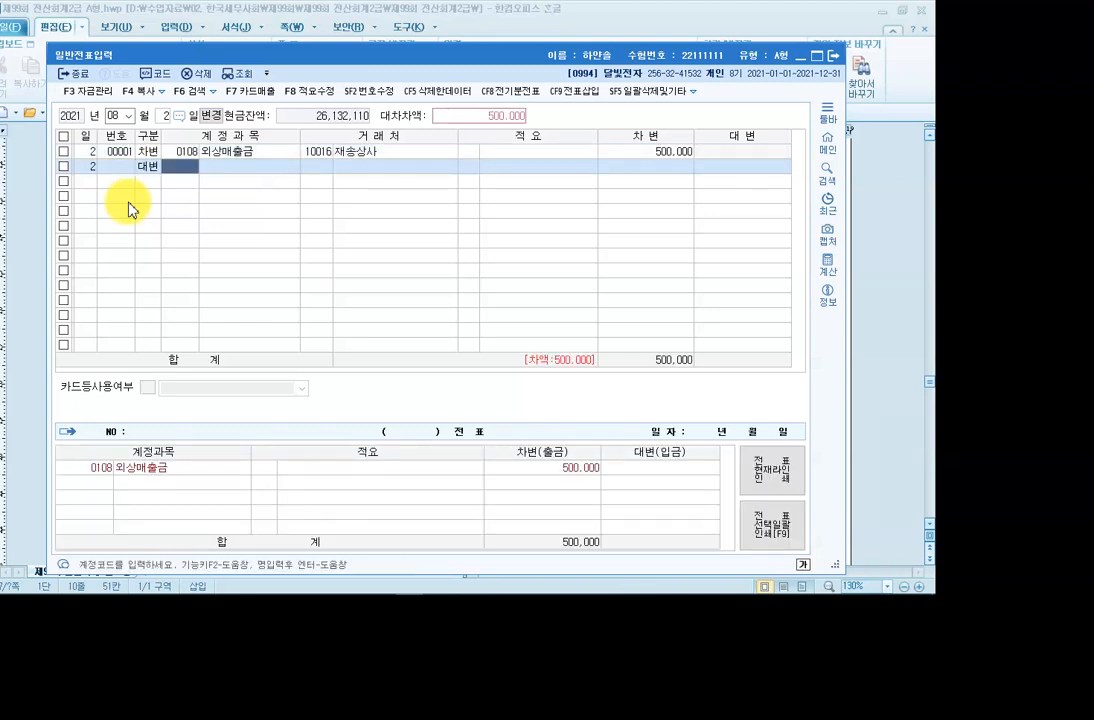
text(401)
key(Return)
key(Return)
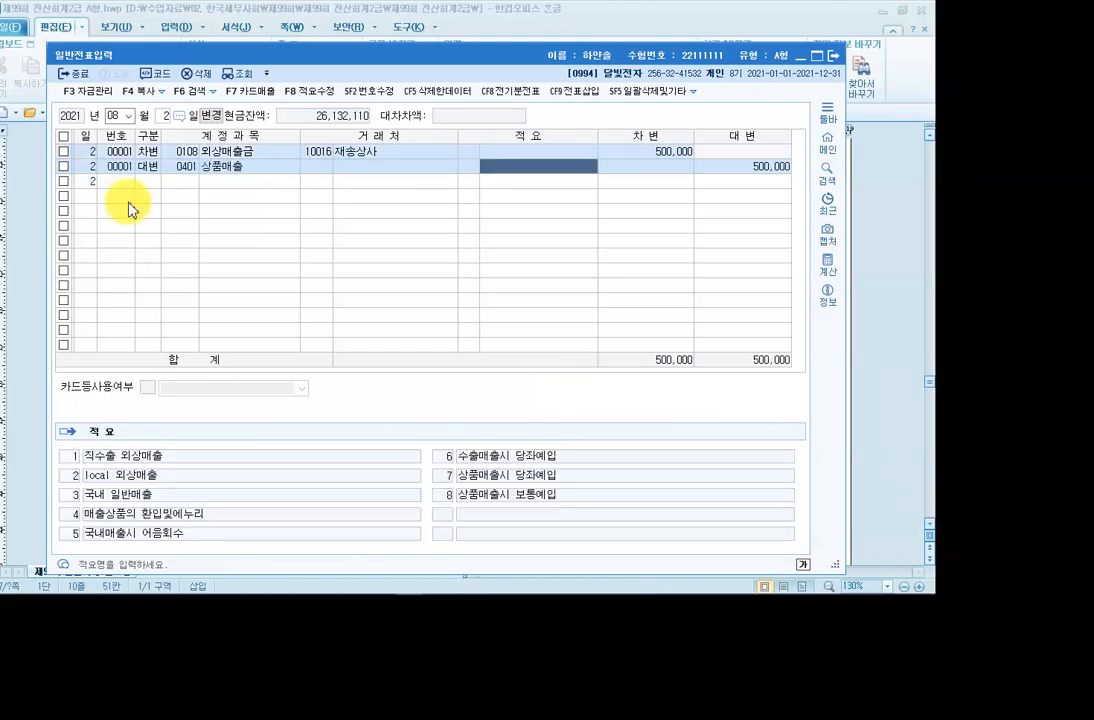
key(Return)
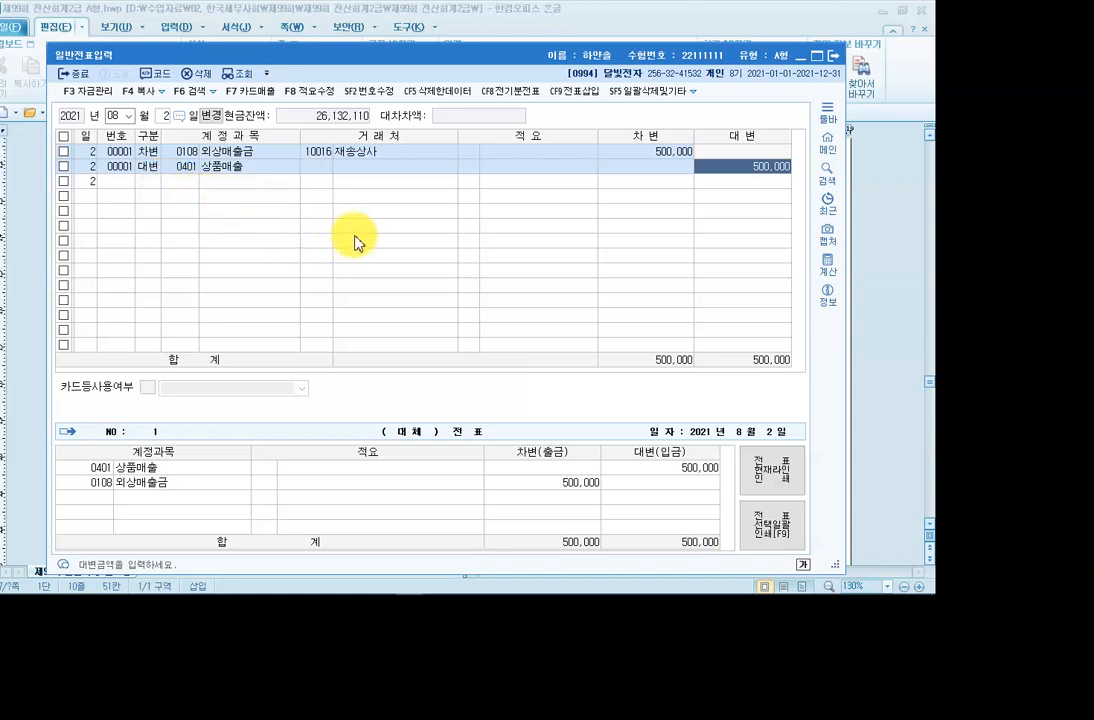
click(296, 584)
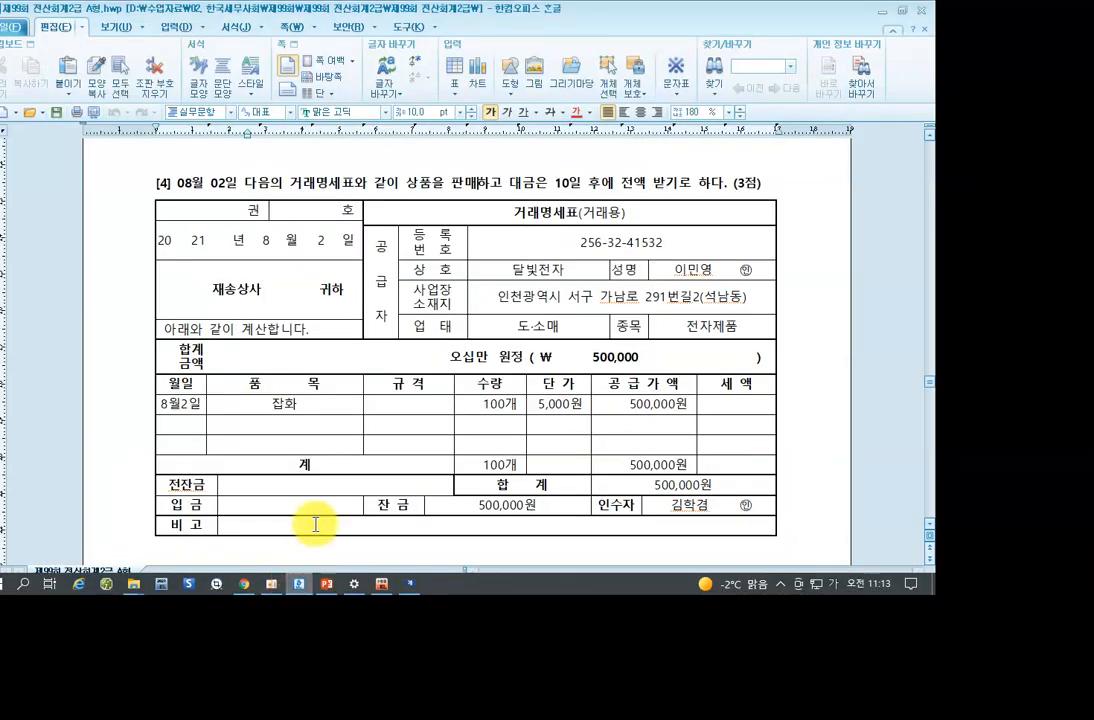
scroll(315, 400, down, 10)
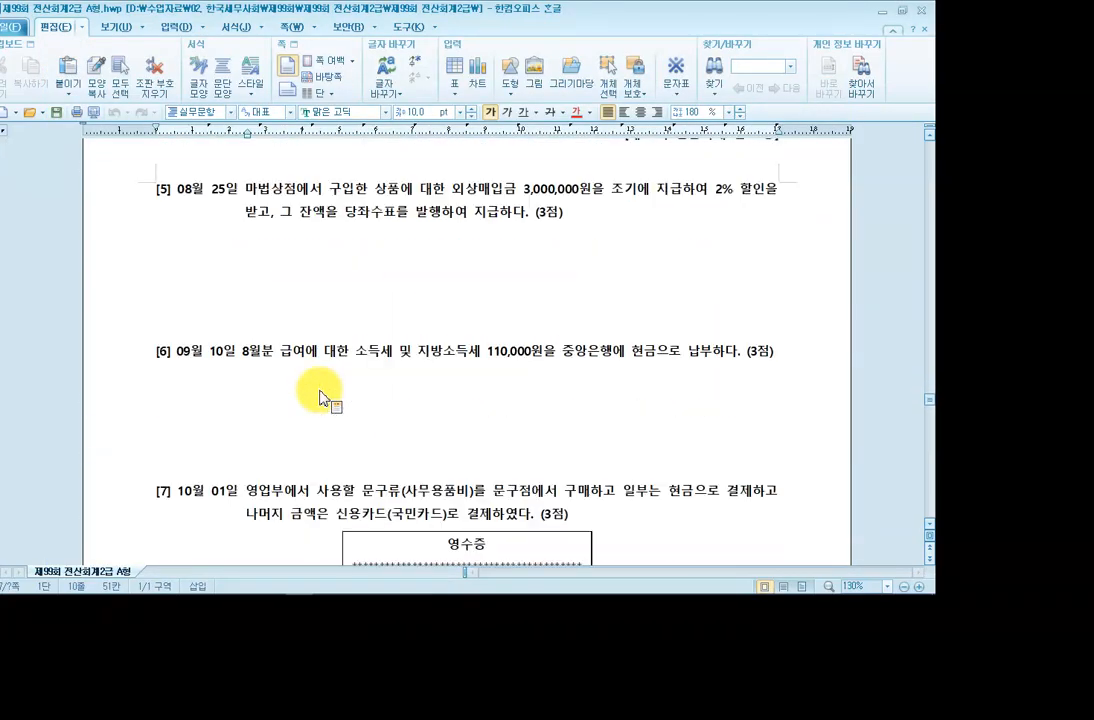
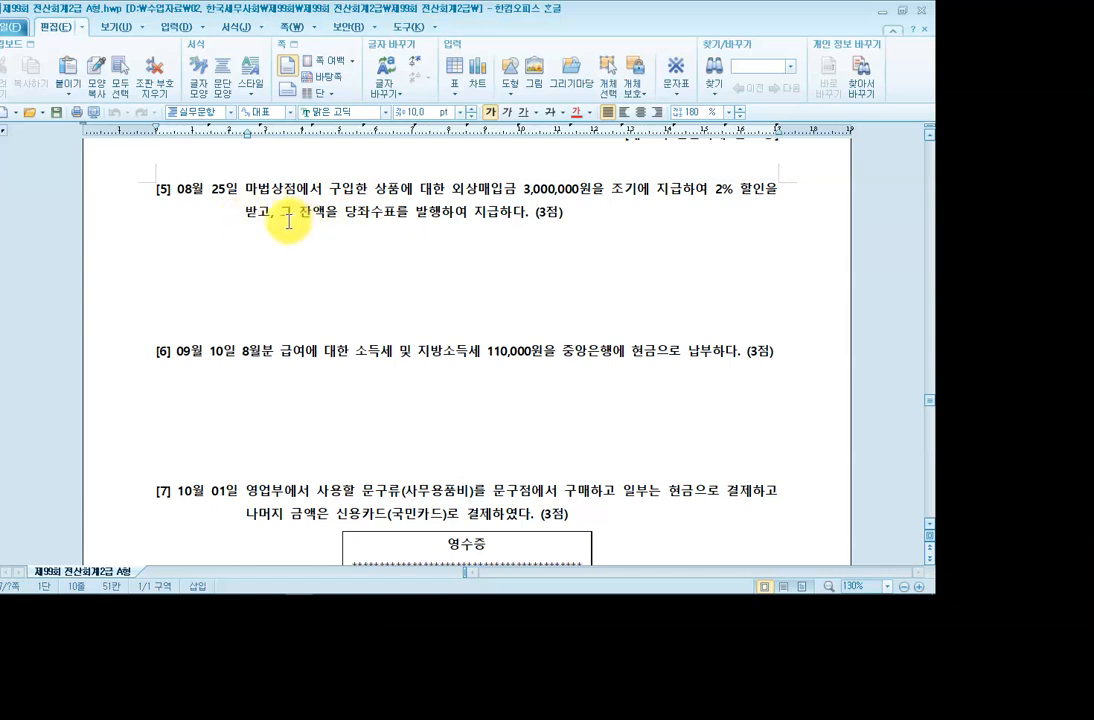
Mark 당좌수표를 발행 in question [5], then note its entry: 외상매입금 3,000,000 / 당좌예금 2,940,000, 매입할인 60,000.
click(368, 216)
drag(346, 214, 441, 214)
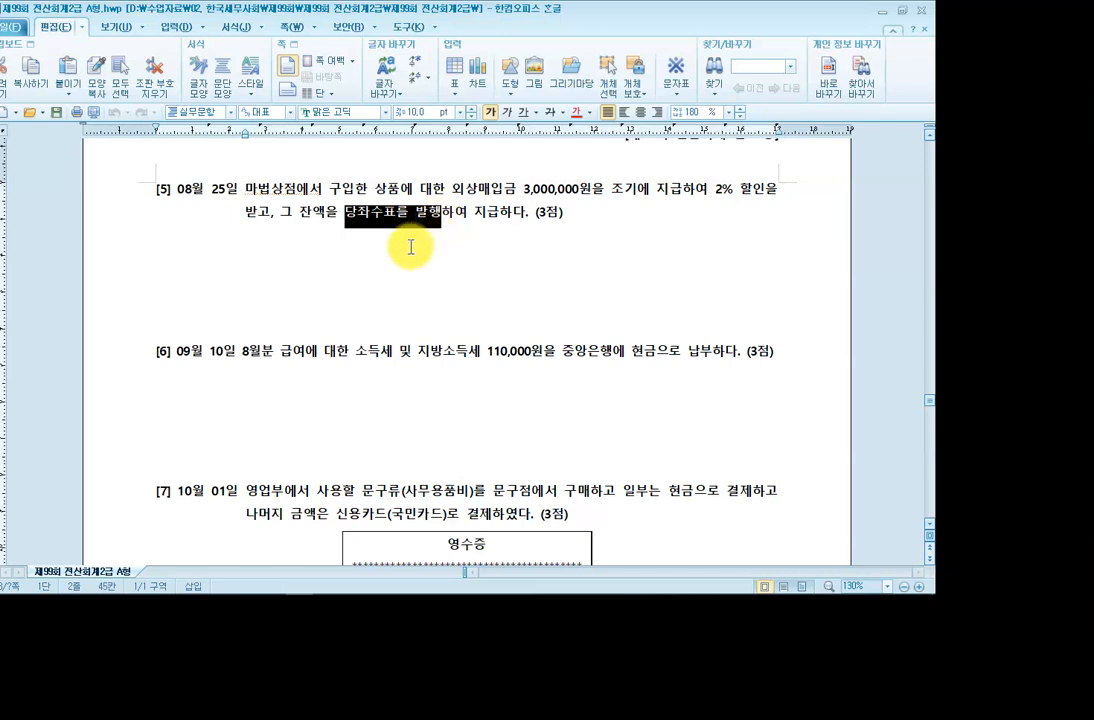
click(385, 262)
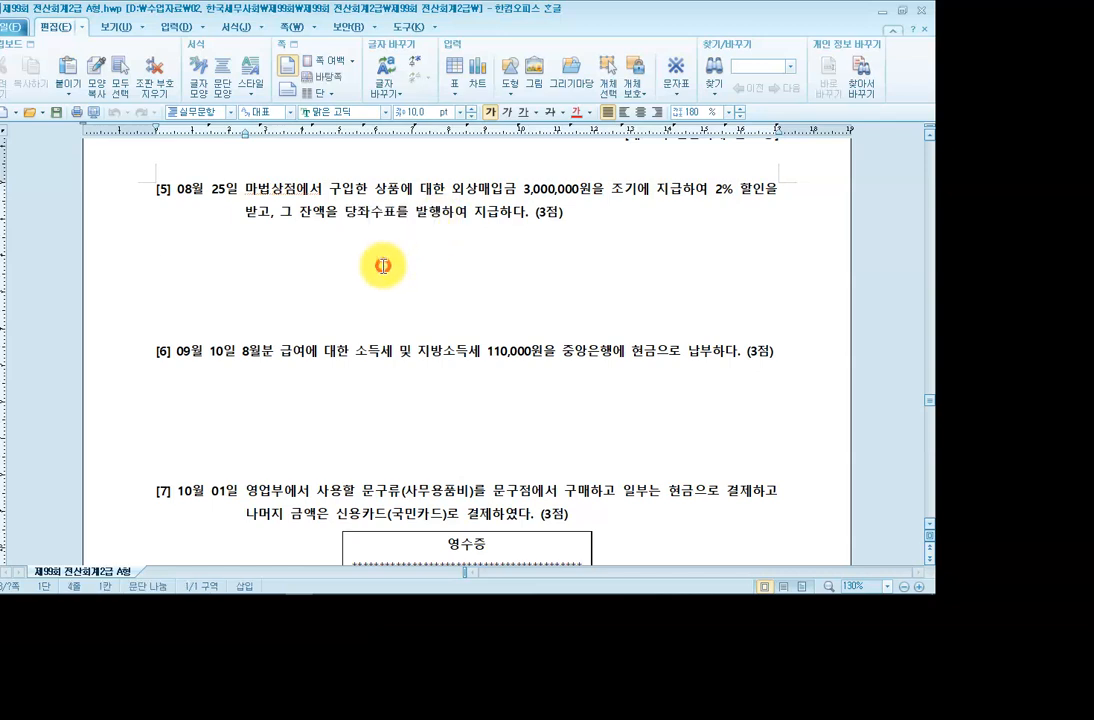
click(911, 26)
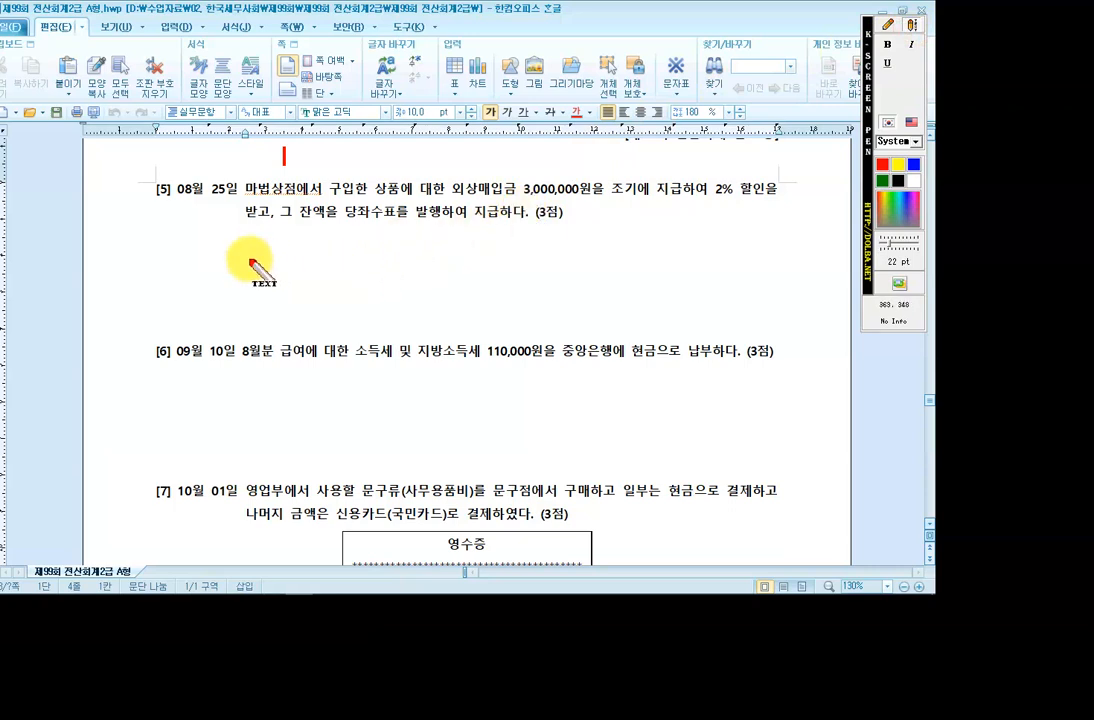
click(258, 246)
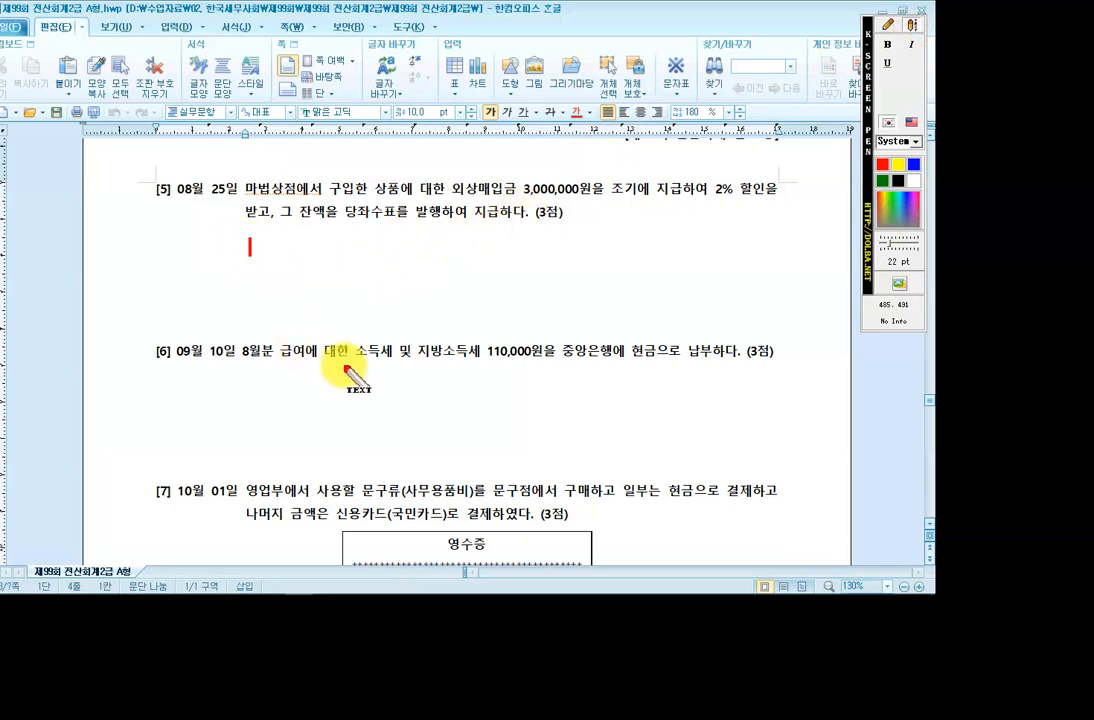
text((차)
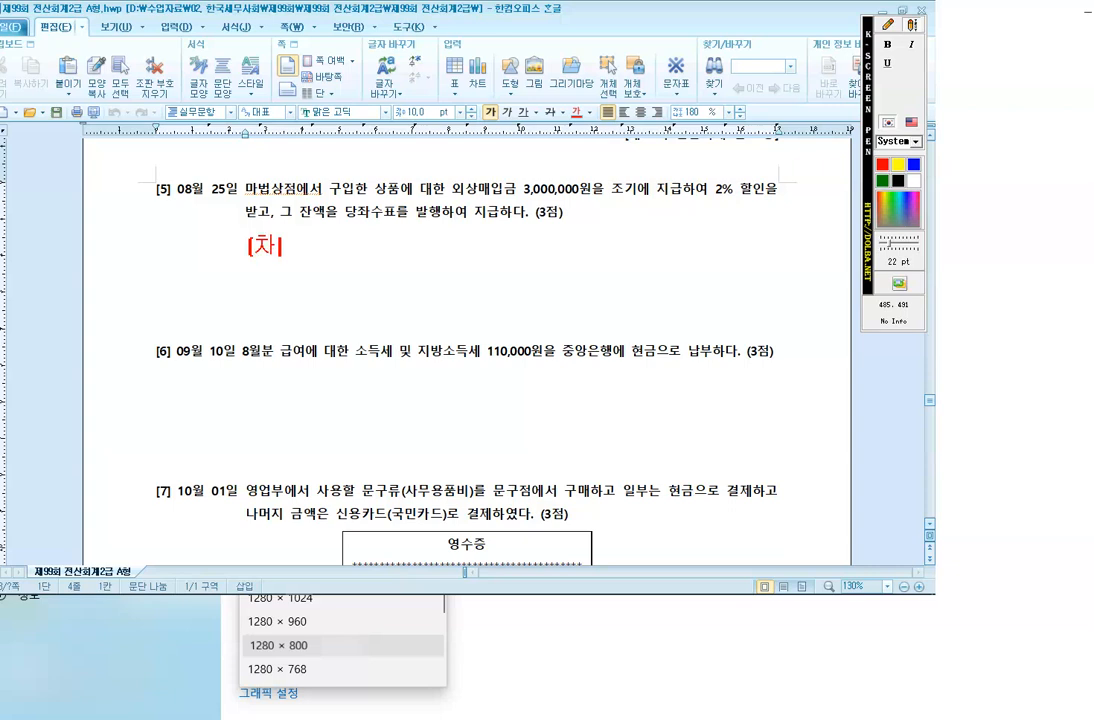
text() 외상매입)
text(금 )
text(3,000,00)
text(0)
text( (대))
text( 당)
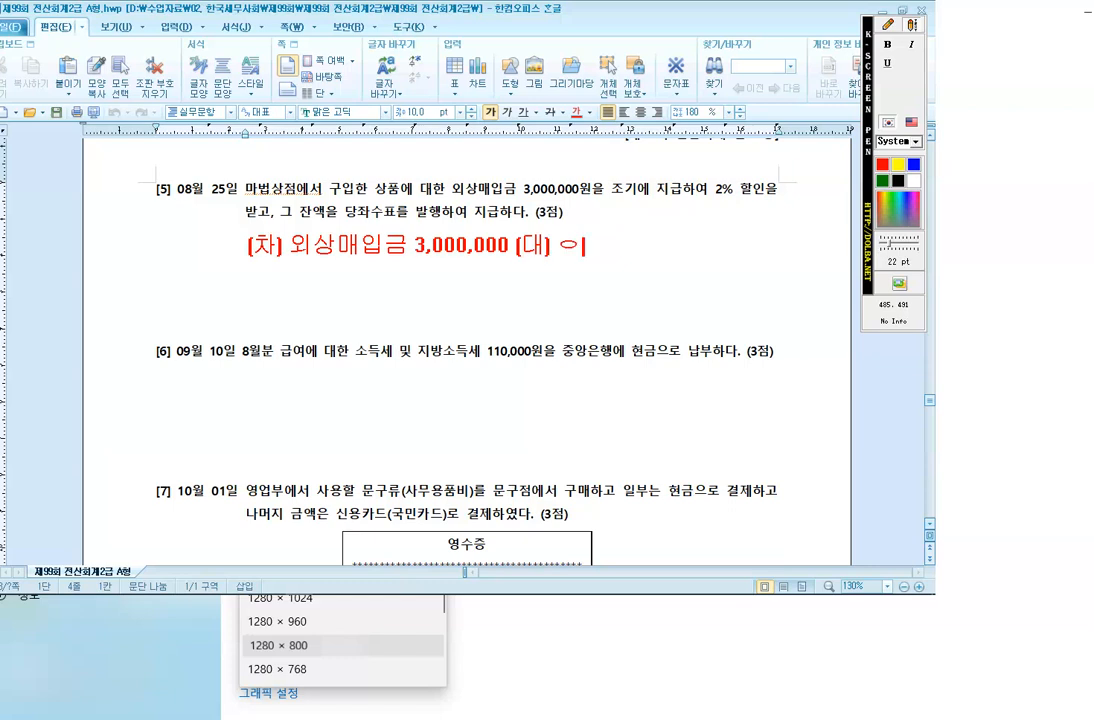
text(좌예금)
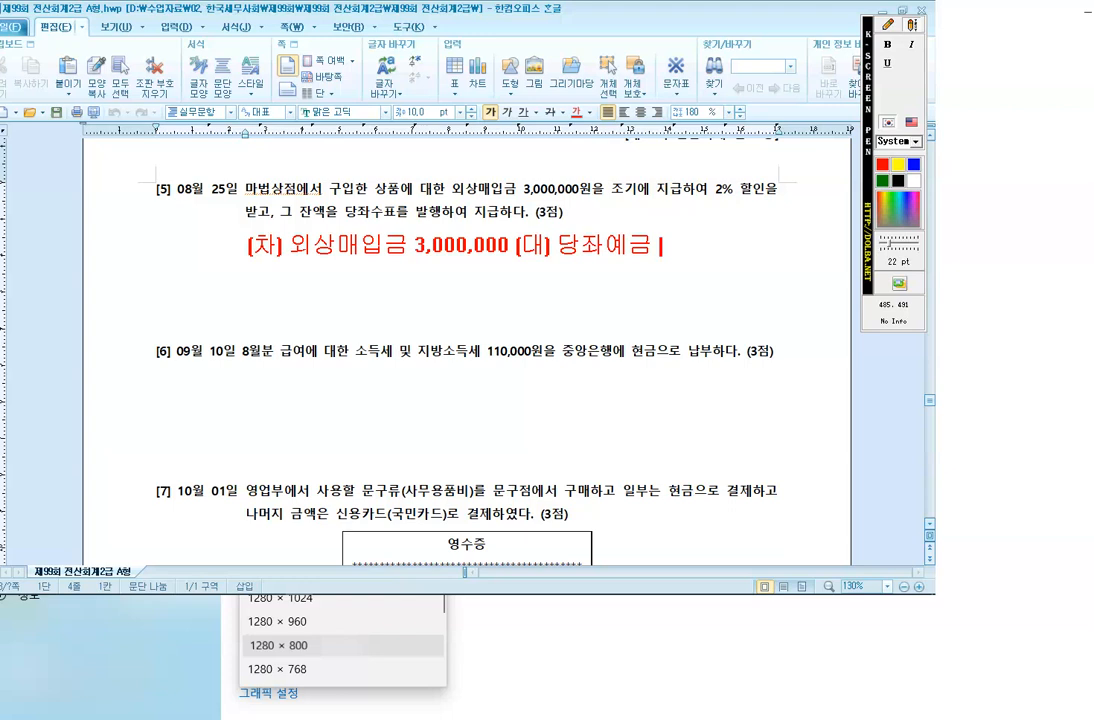
text(2,940,000)
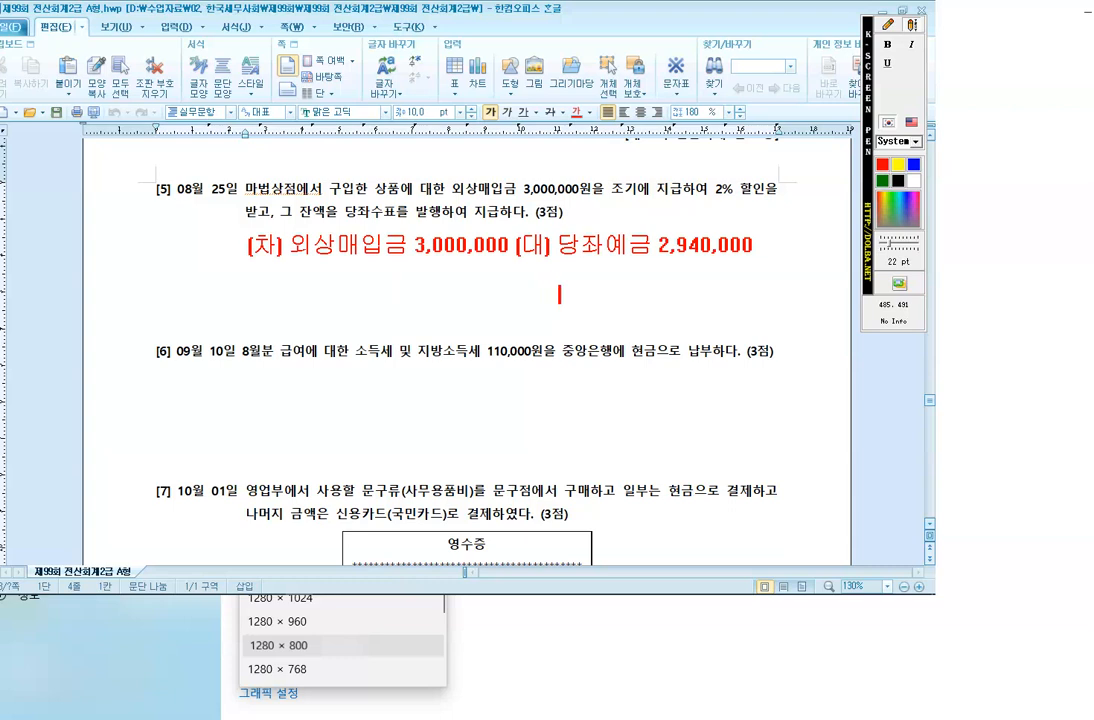
text(매입할인)
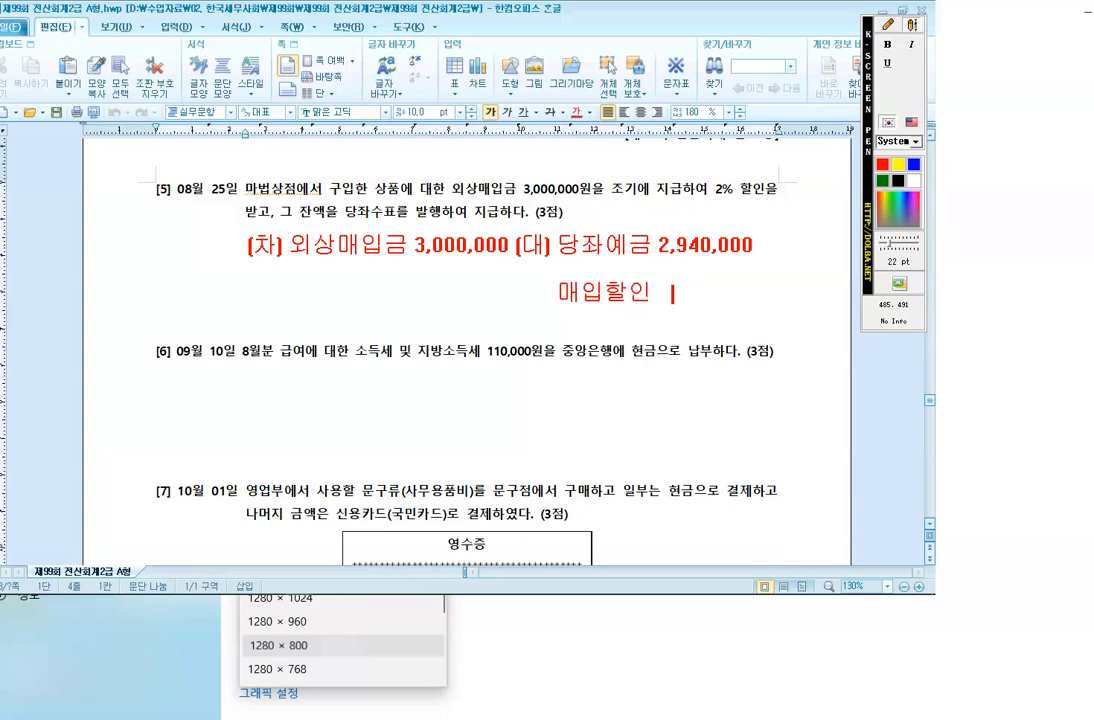
text(    60,000)
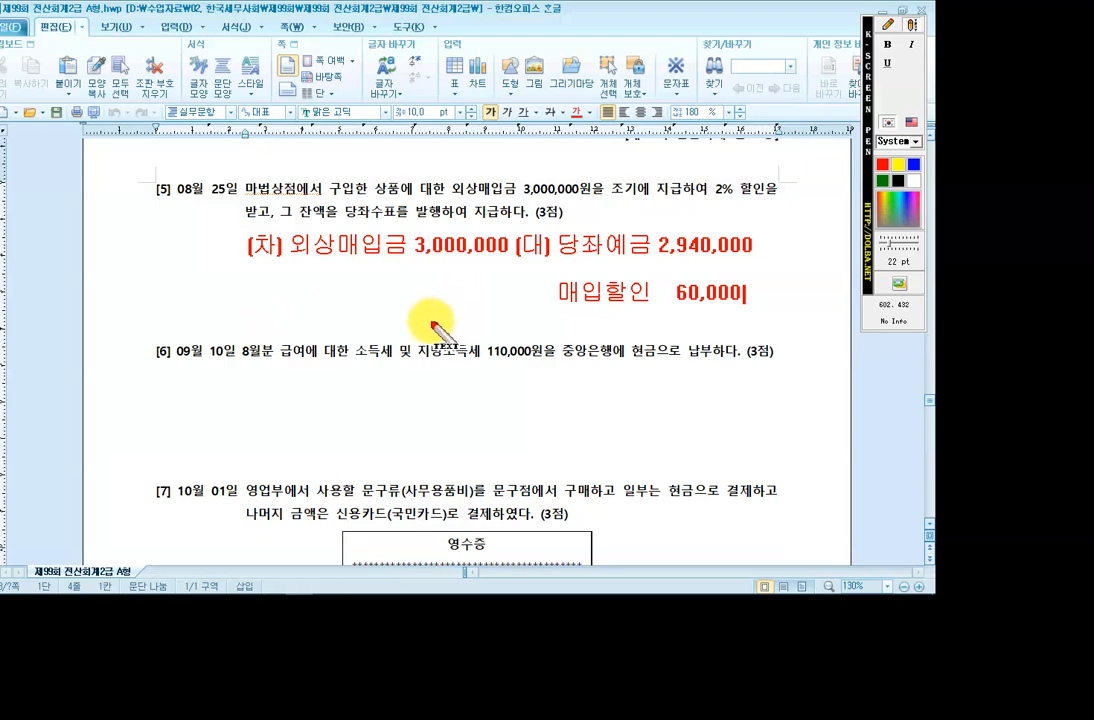
key(Escape)
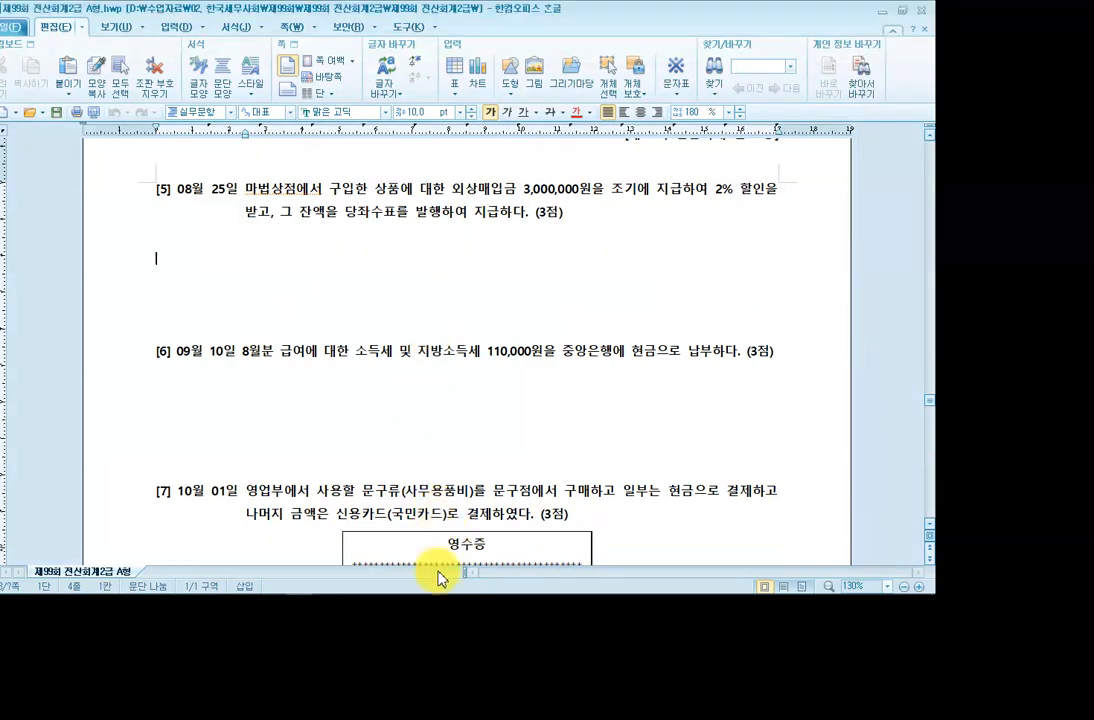
Start an August 25 voucher debiting 0251 외상매입금 3,000,000 for partner 마법상점.
mouse_move(420, 584)
click(403, 586)
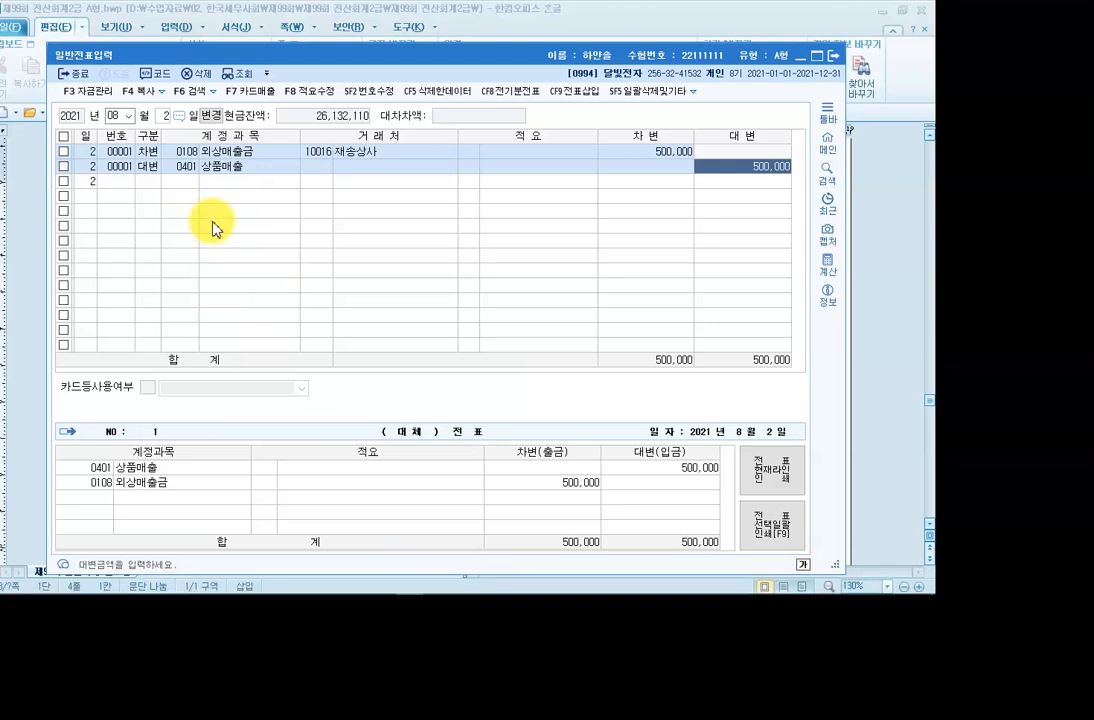
click(160, 115)
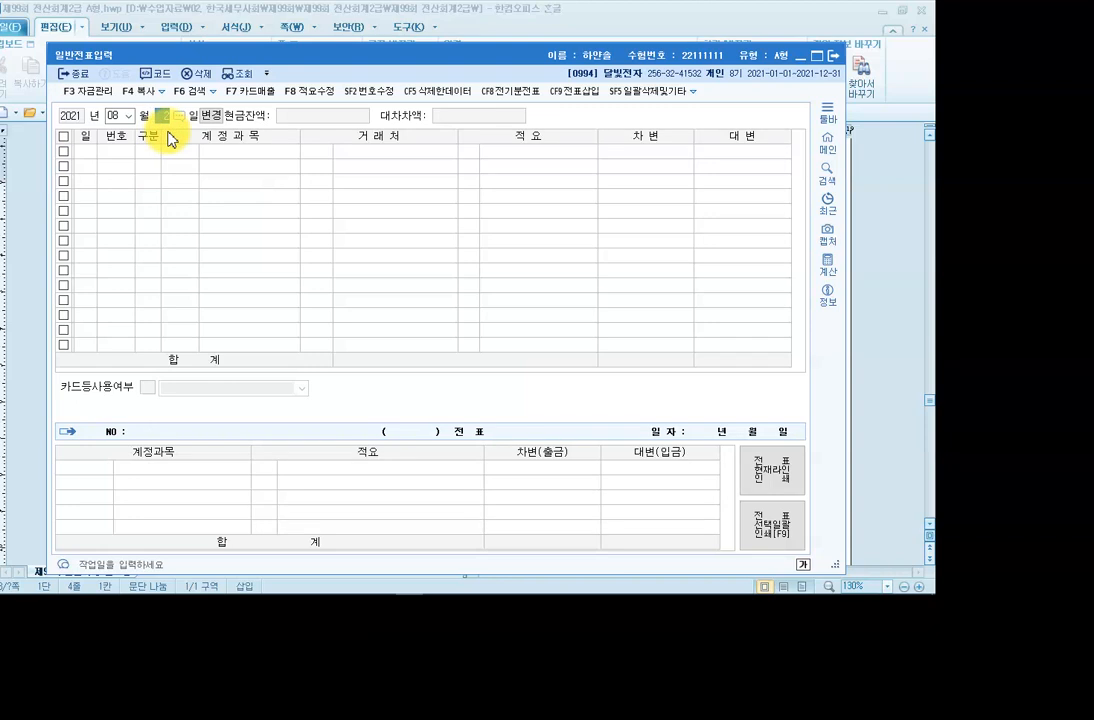
text(25)
key(Return)
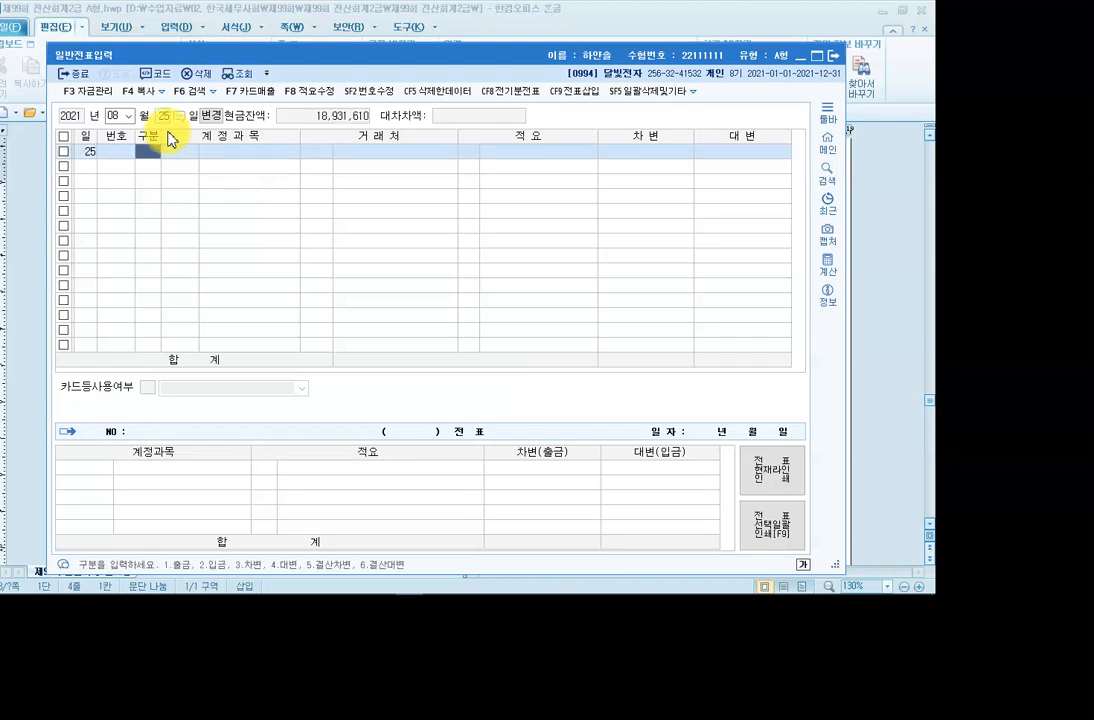
text(3)
key(Return)
text(251)
key(Return)
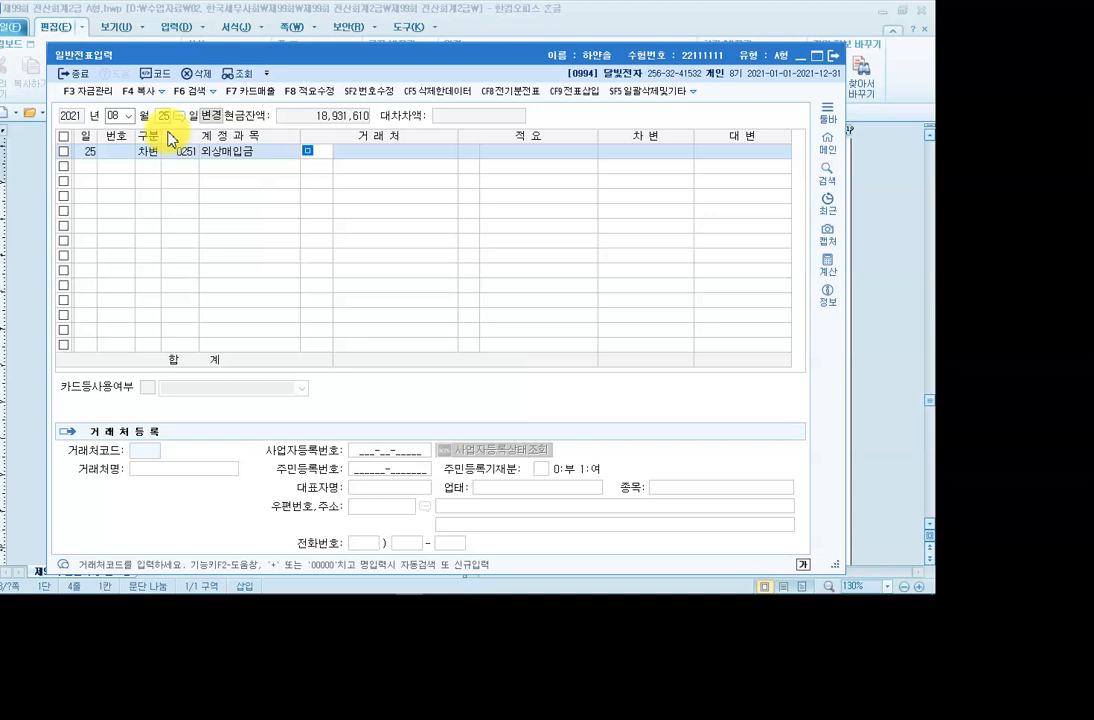
text(마법)
key(Return)
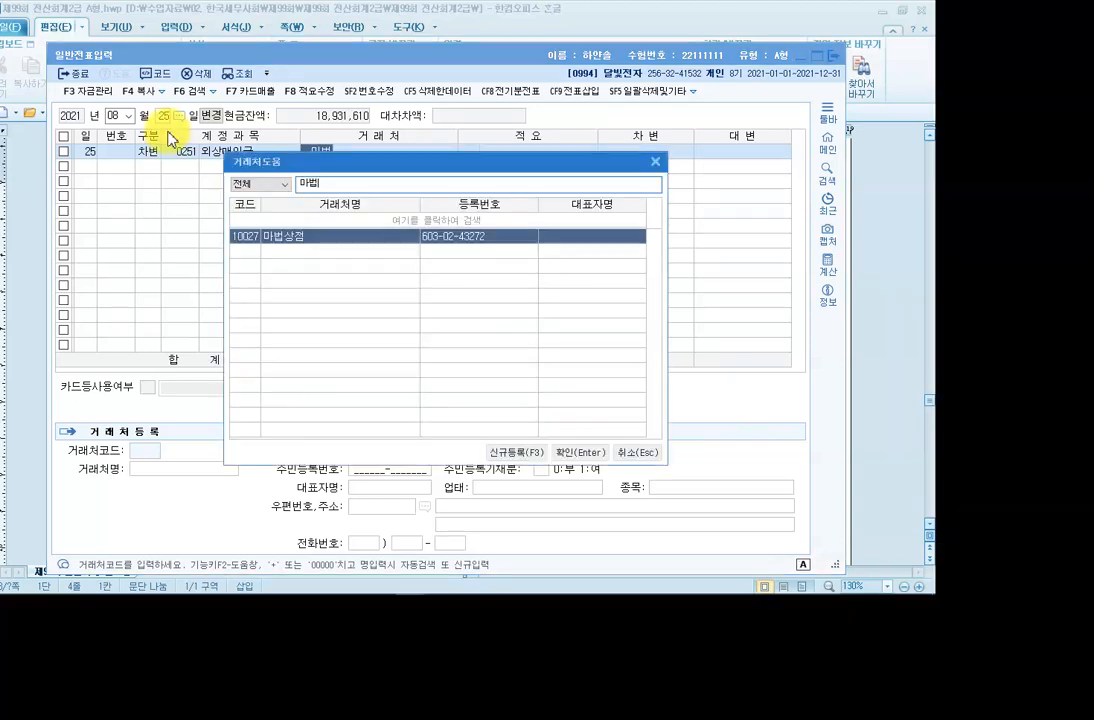
key(Return)
key(Return)
key(Return)
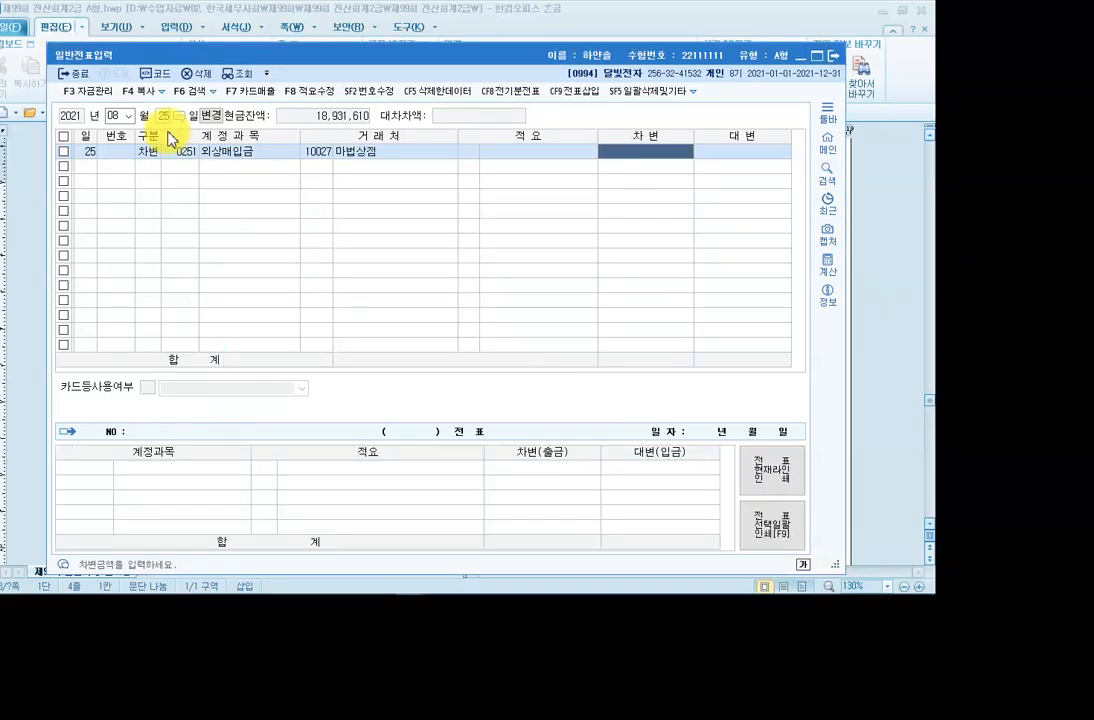
text(3,000,000)
key(Return)
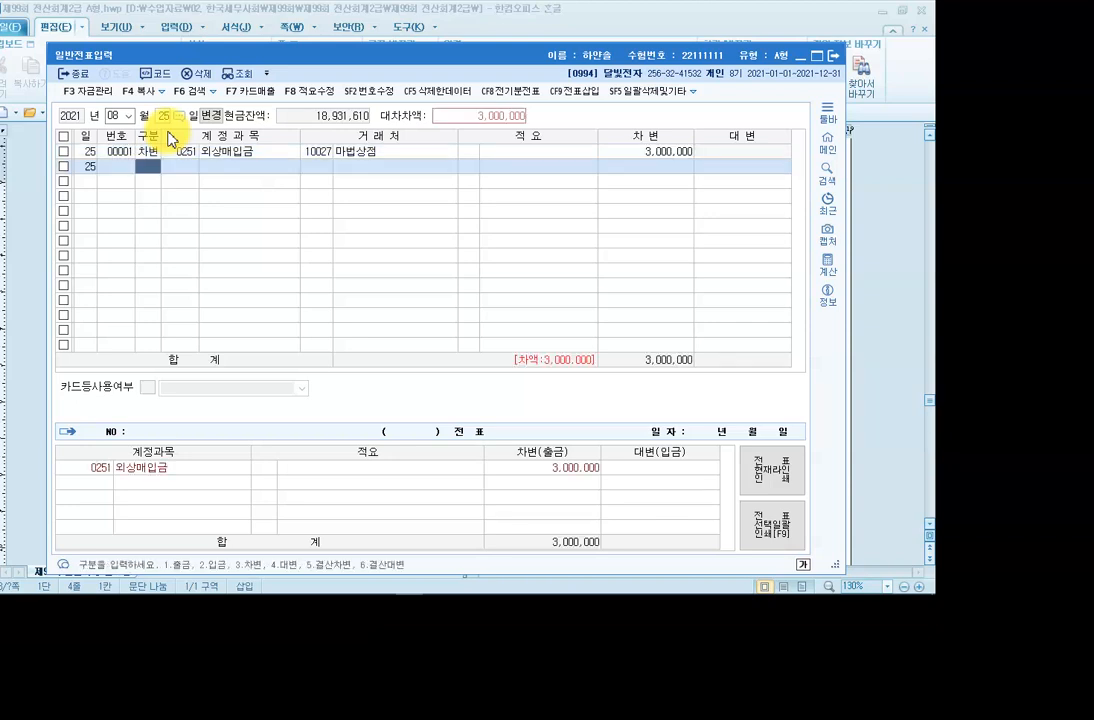
text(4)
key(Return)
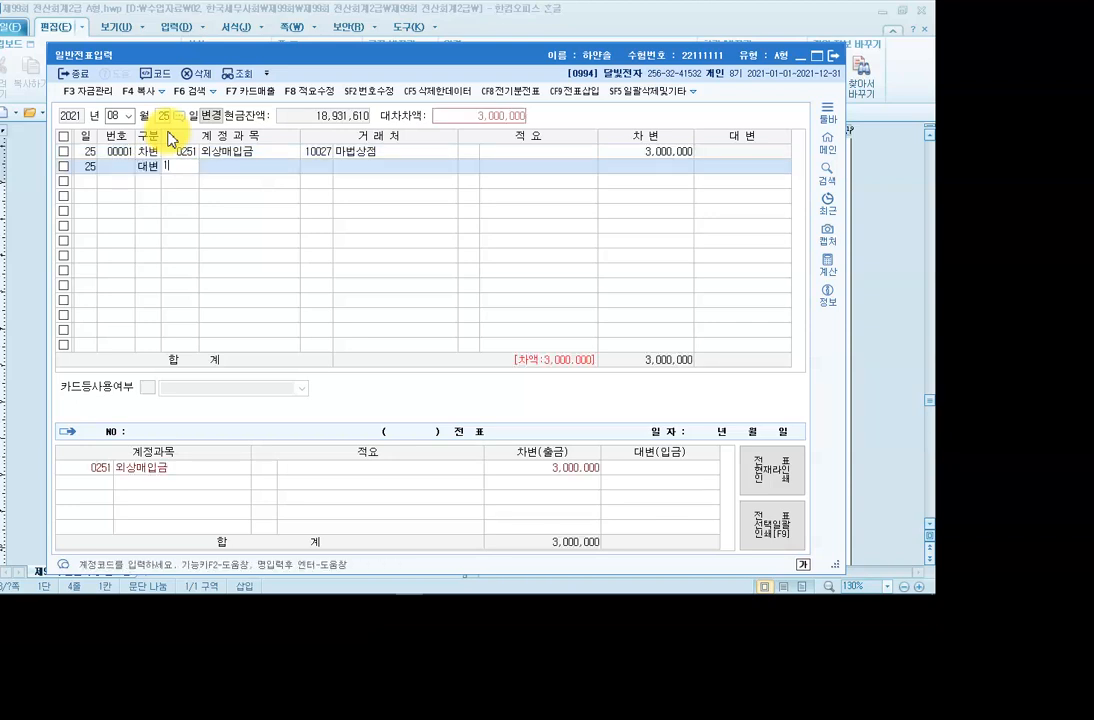
Credit 0102 당좌예금 2,940,000 and 매입할인 60,000 so the voucher balances.
text(102)
key(Return)
key(Return)
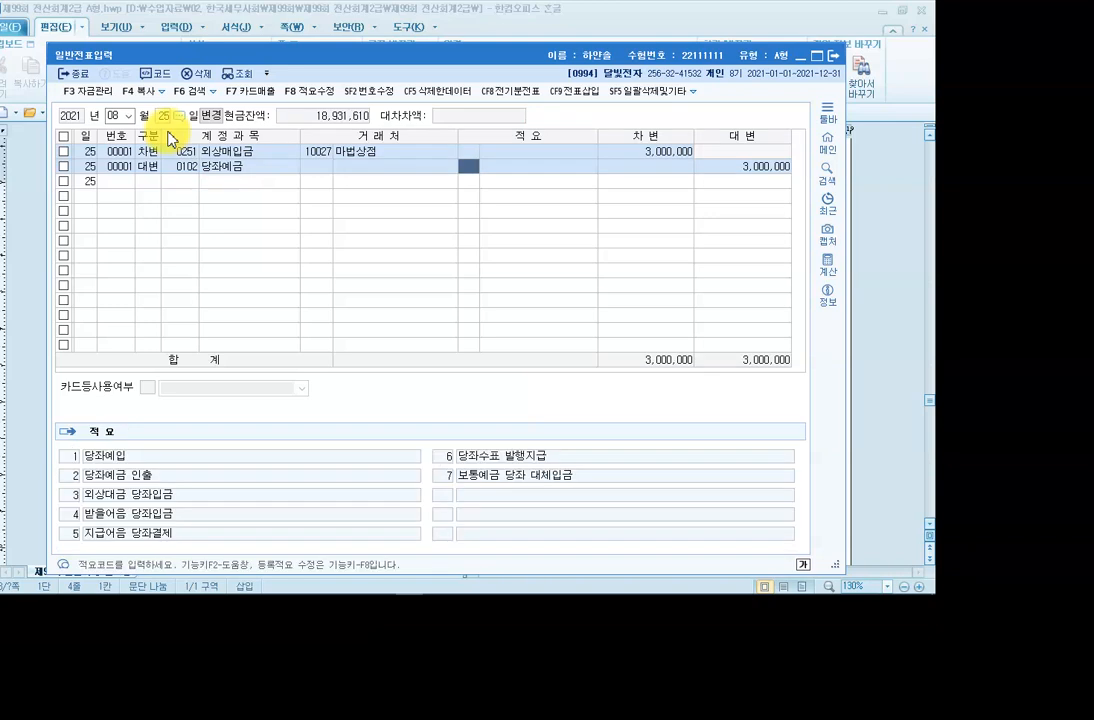
key(Return)
text(2)
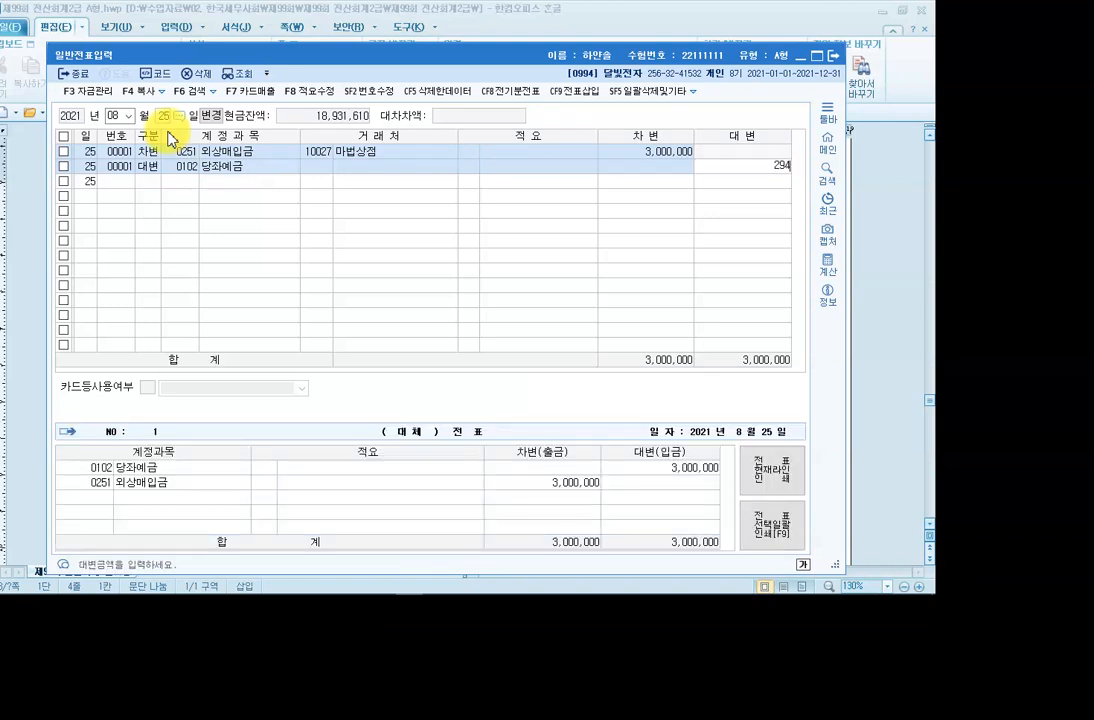
key(Return)
text(40,000)
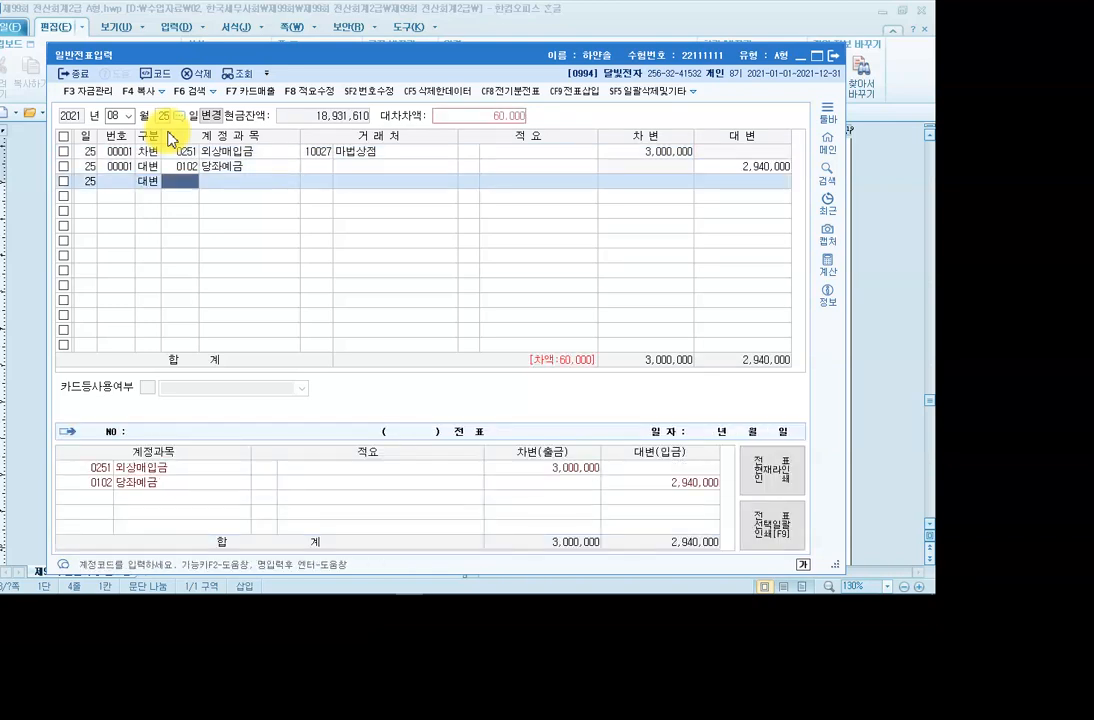
text(매입)
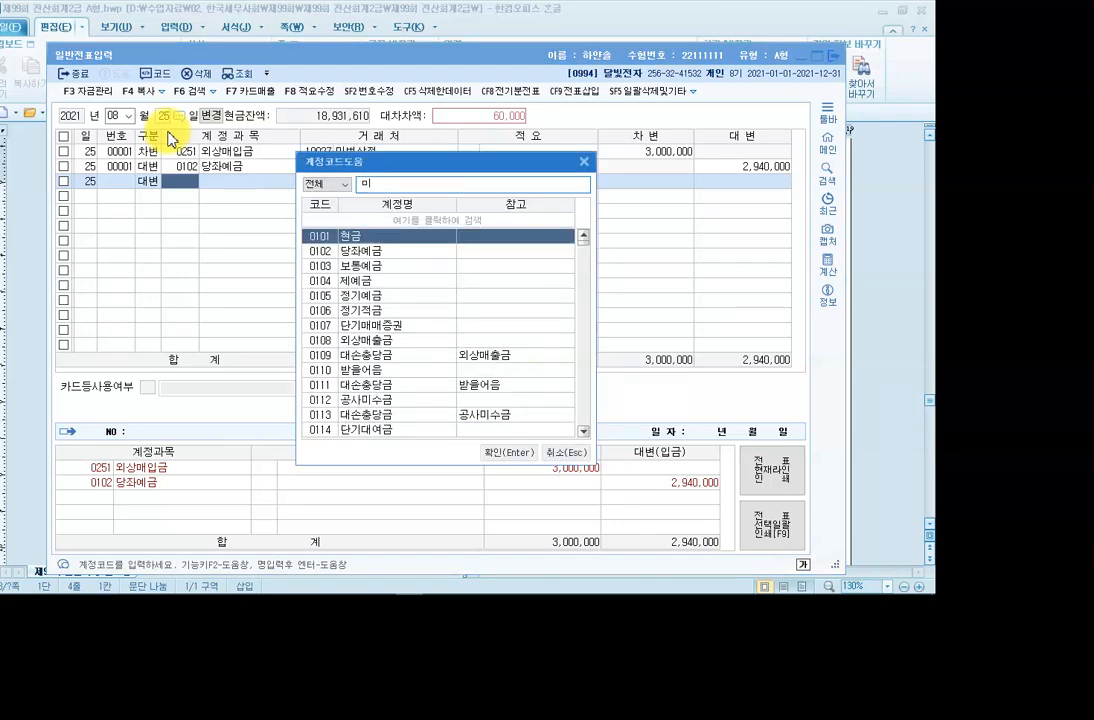
text(할)
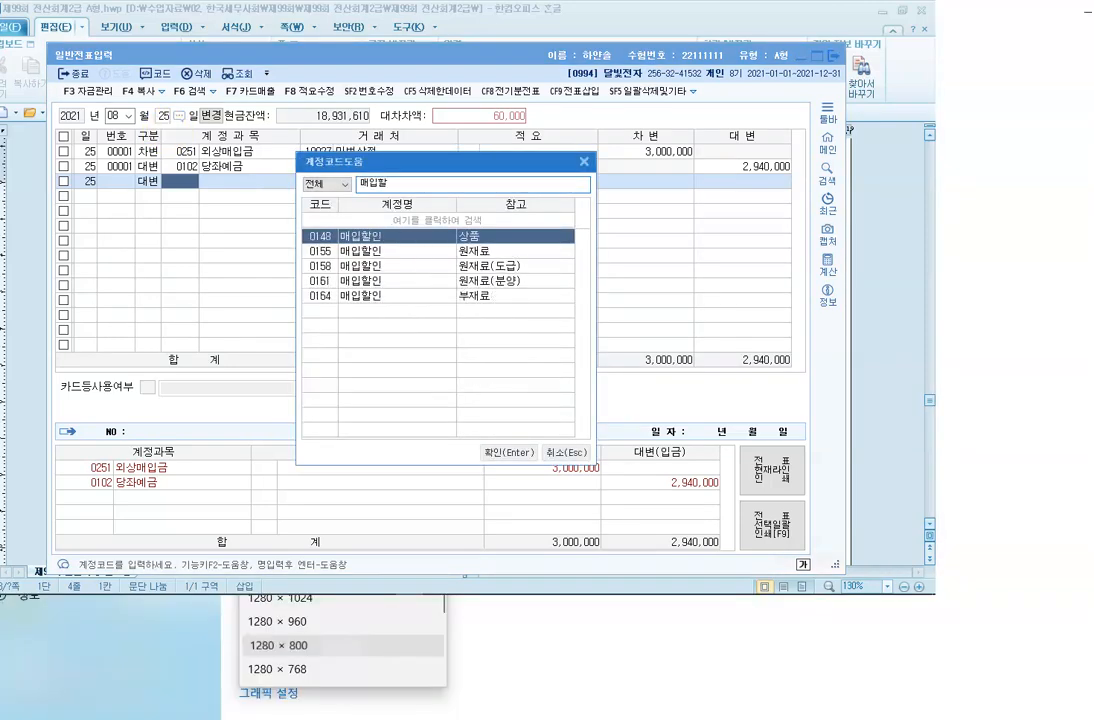
key(Return)
key(Return)
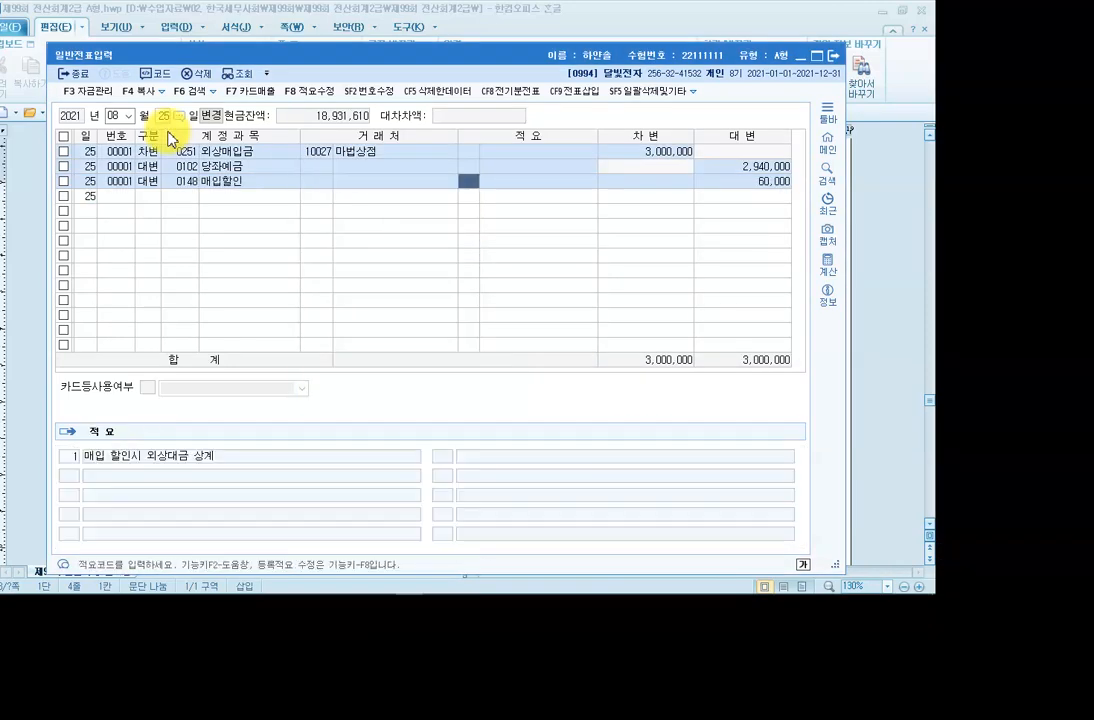
key(Return)
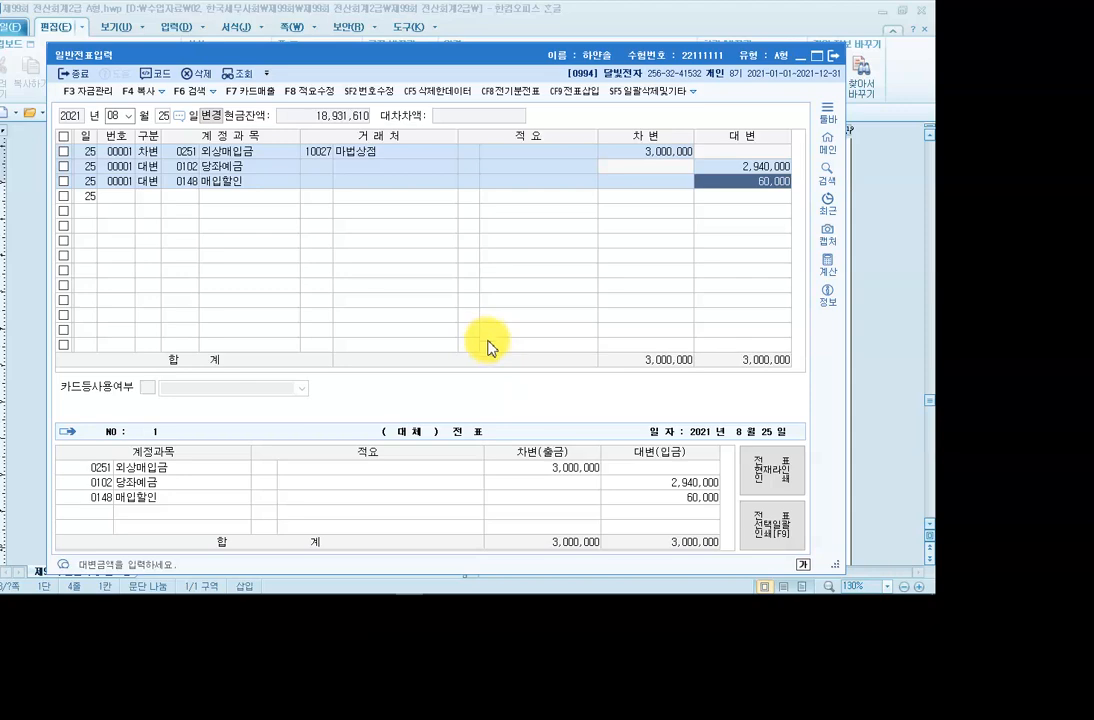
mouse_move(471, 593)
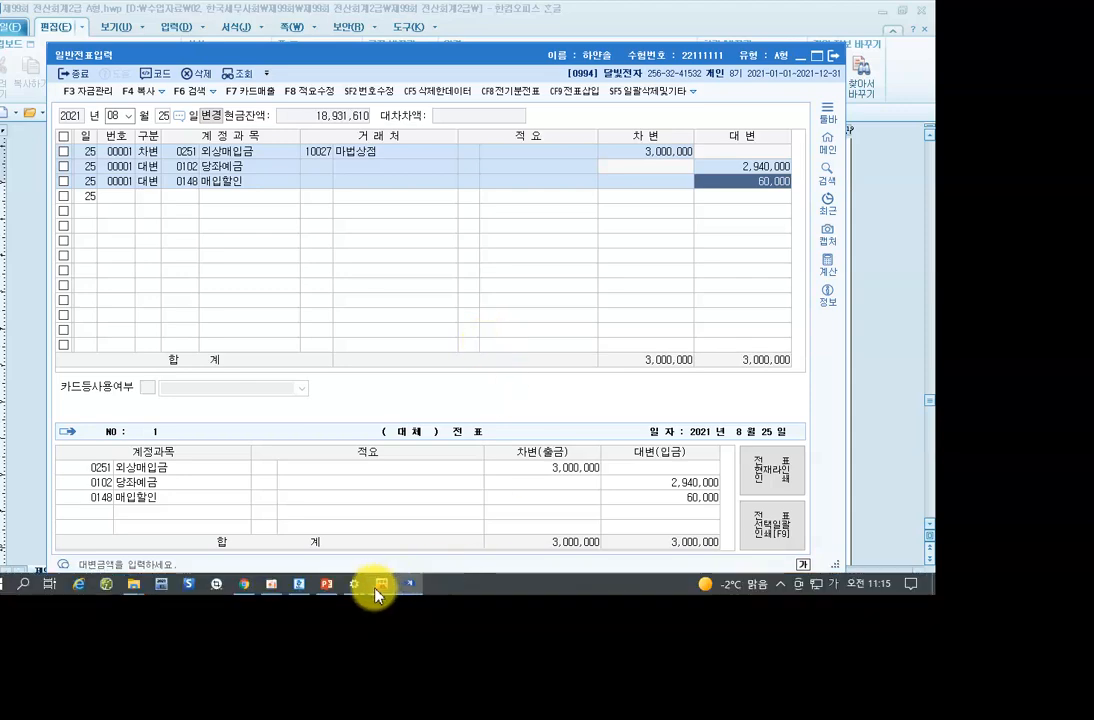
click(300, 585)
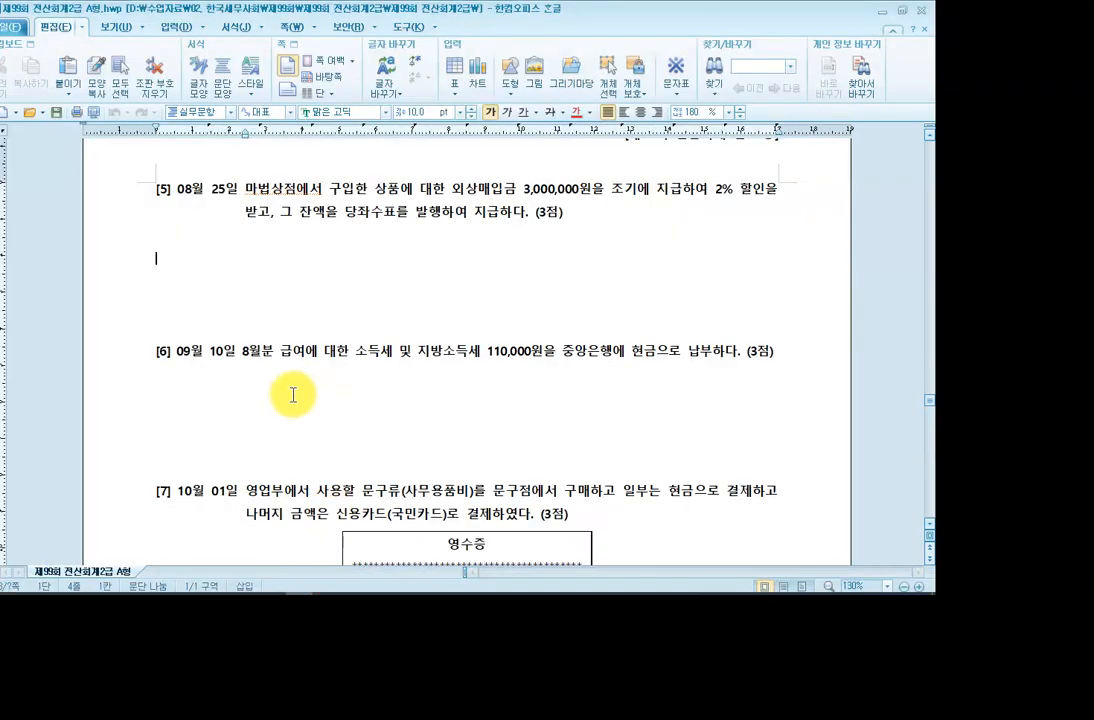
Scroll to question [6] and highlight 소득세 및 in its wording.
scroll(289, 393, down, 3)
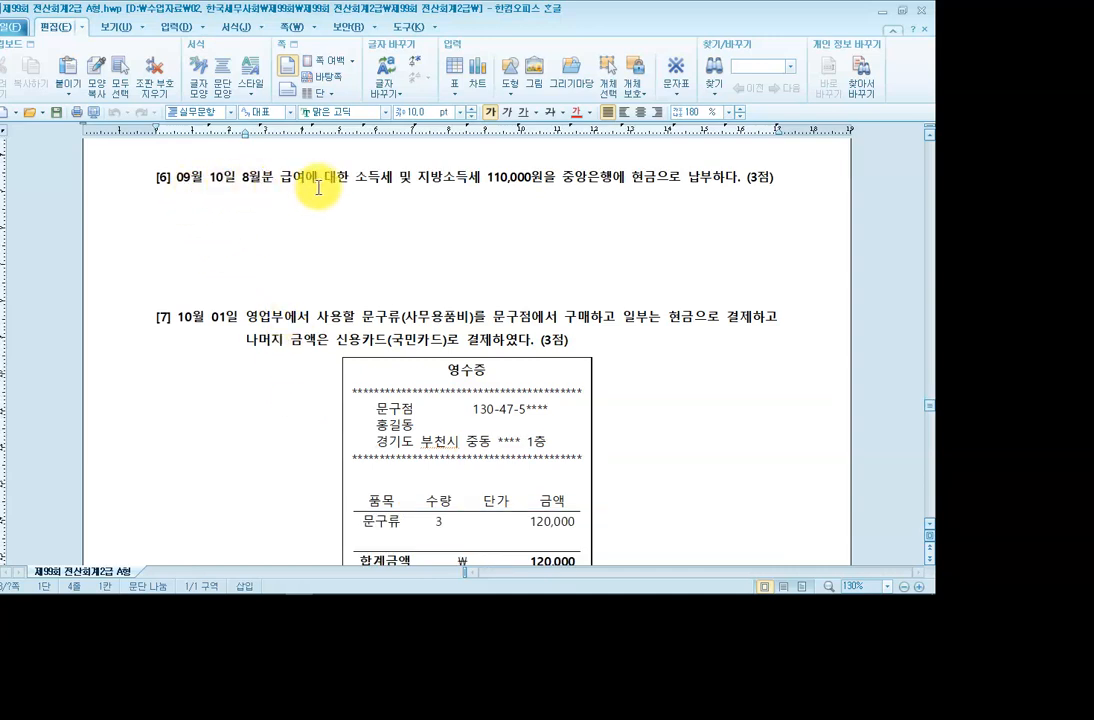
click(378, 185)
click(457, 189)
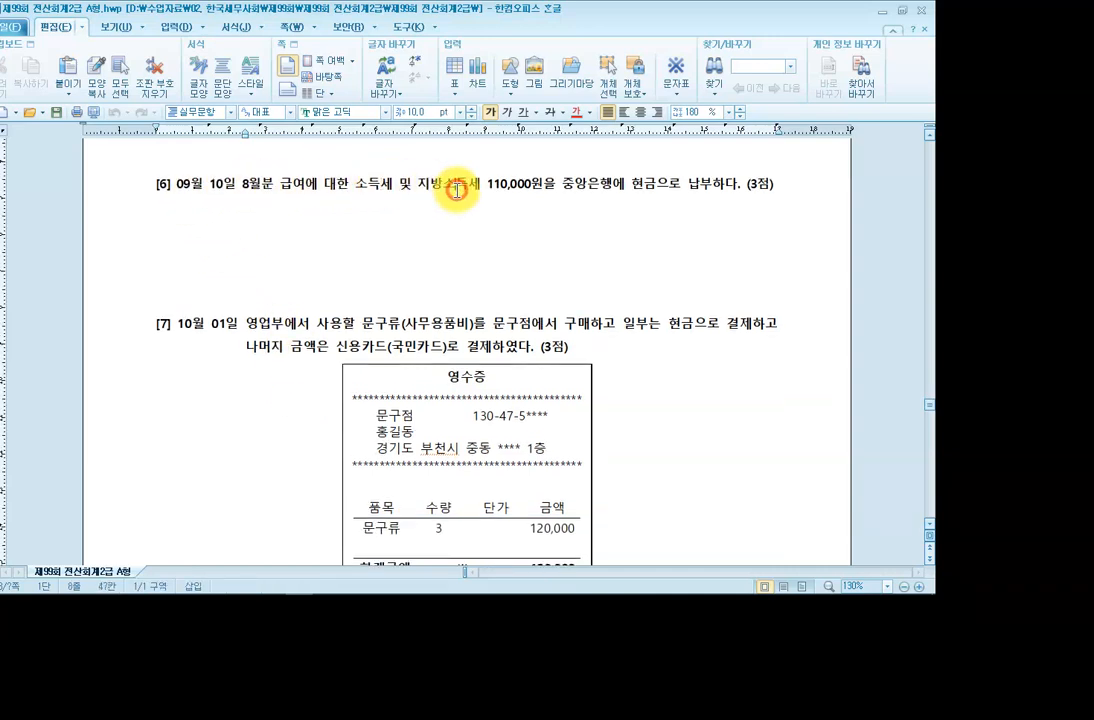
click(670, 194)
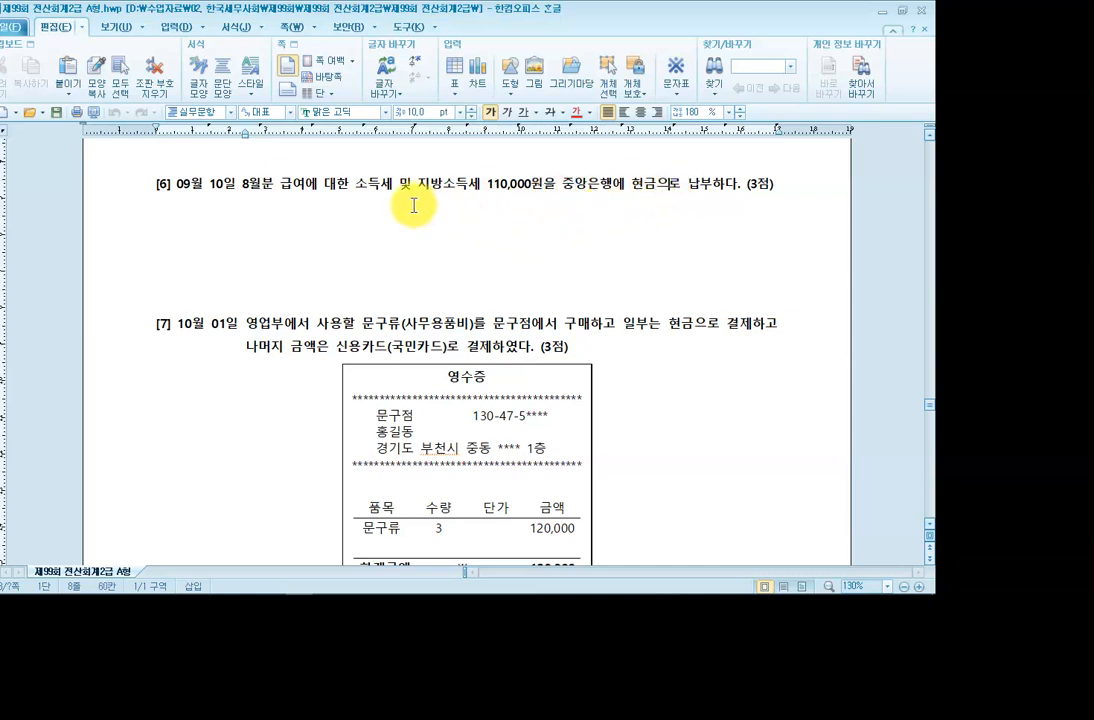
drag(358, 183, 414, 183)
click(464, 183)
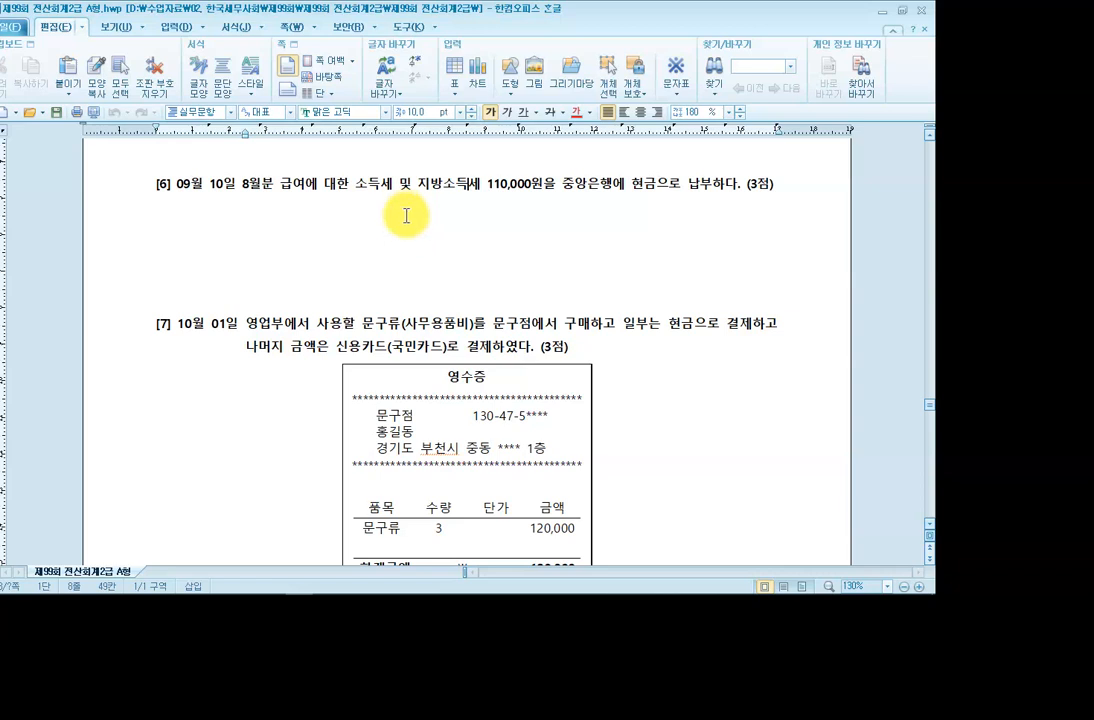
Write the red note (차) 예수금 110,000 (대) 현금 110,000 below question [6].
key(ctrl+F1)
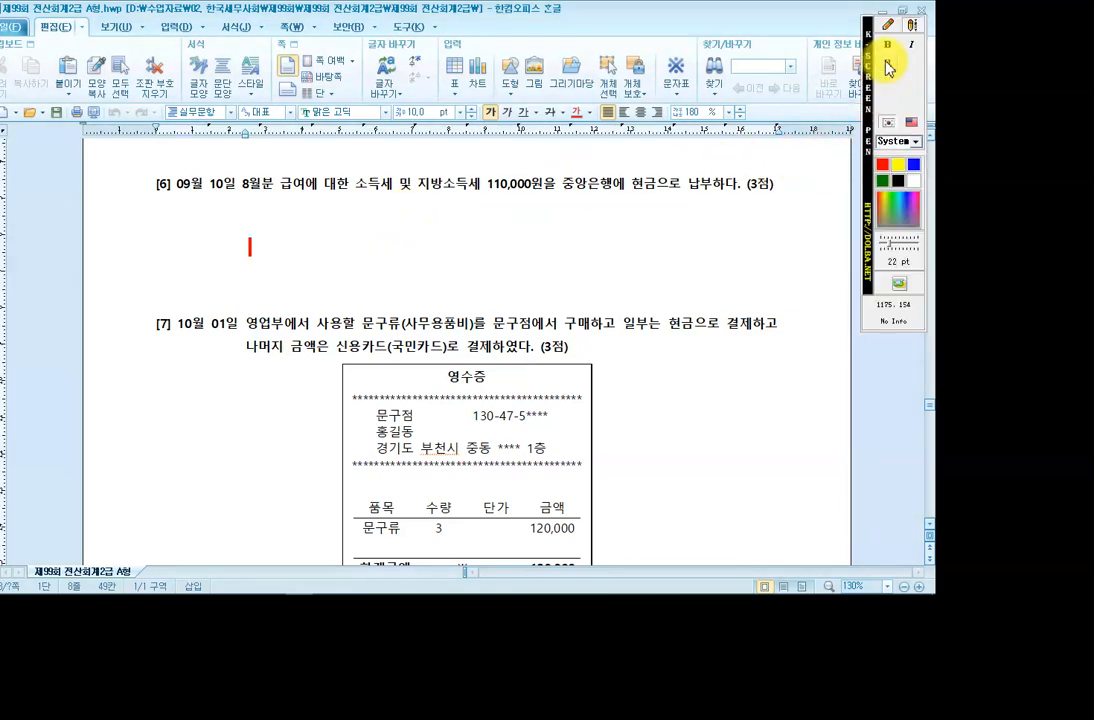
click(251, 233)
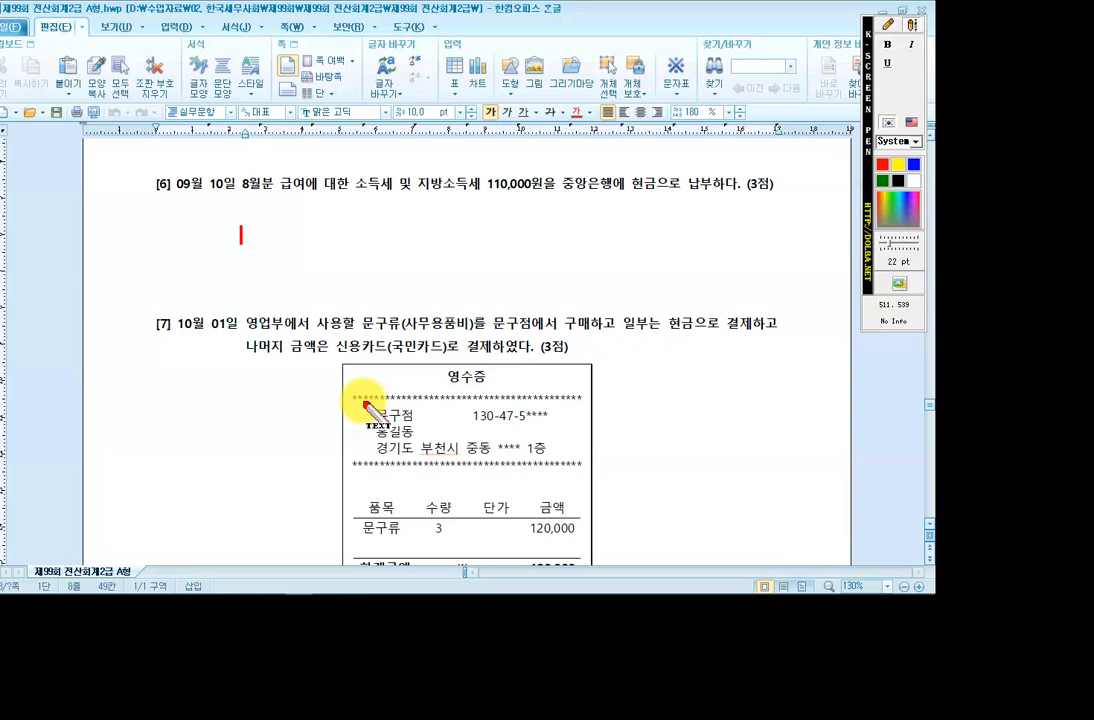
text((차)
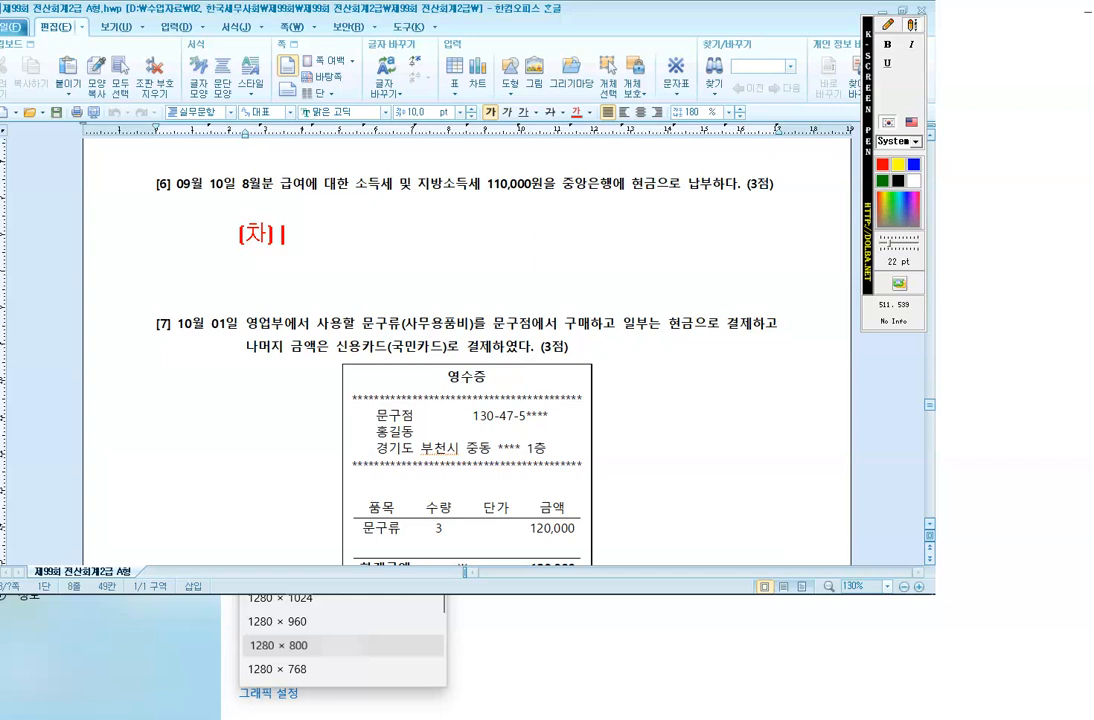
text() 예수그)
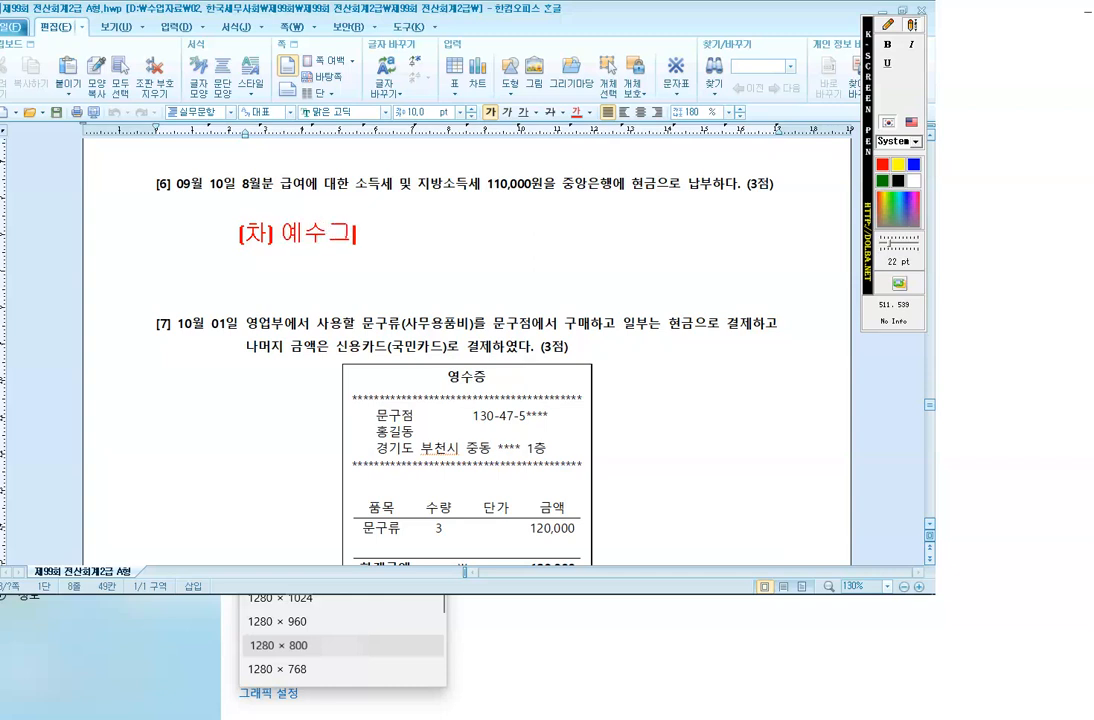
text(ㅁ 110,0)
text(00 (대)
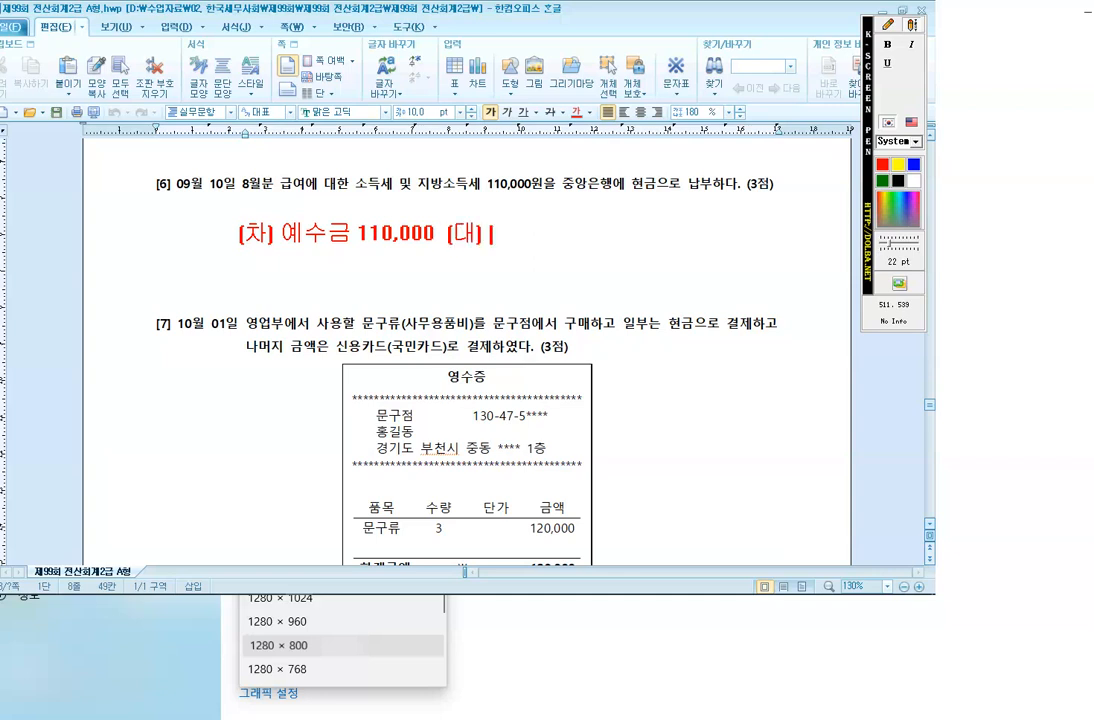
text() 현금 110,000)
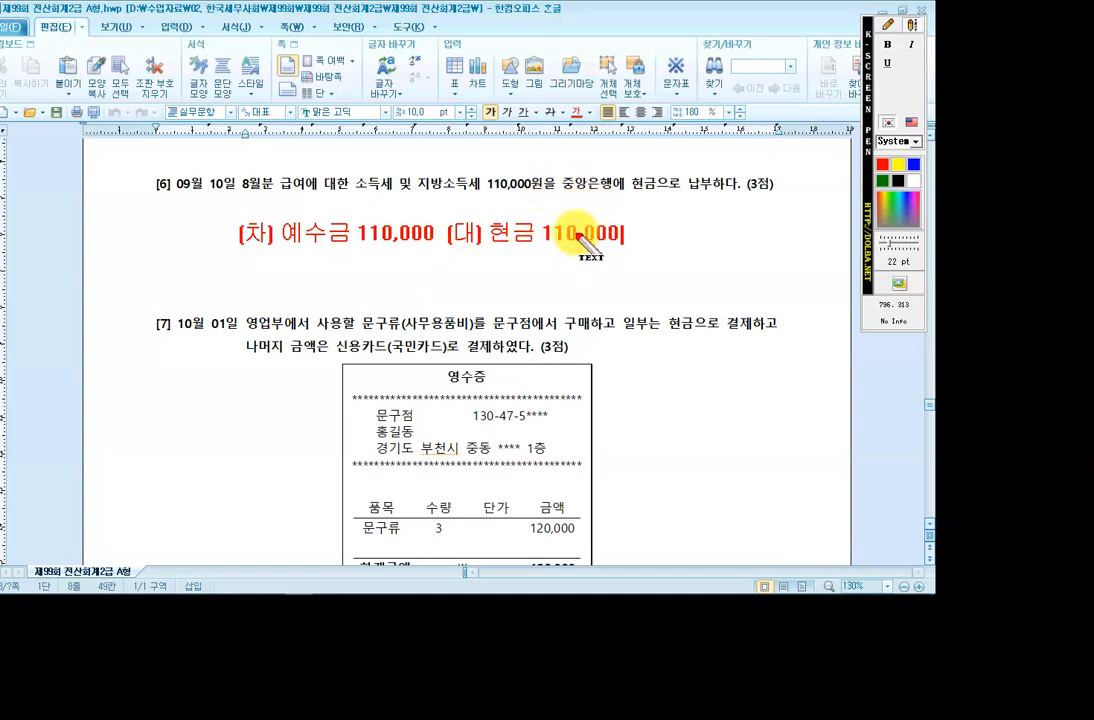
click(888, 24)
Circle 중앙은행 in question [6] with a thin red pen, then erase all annotations.
click(888, 86)
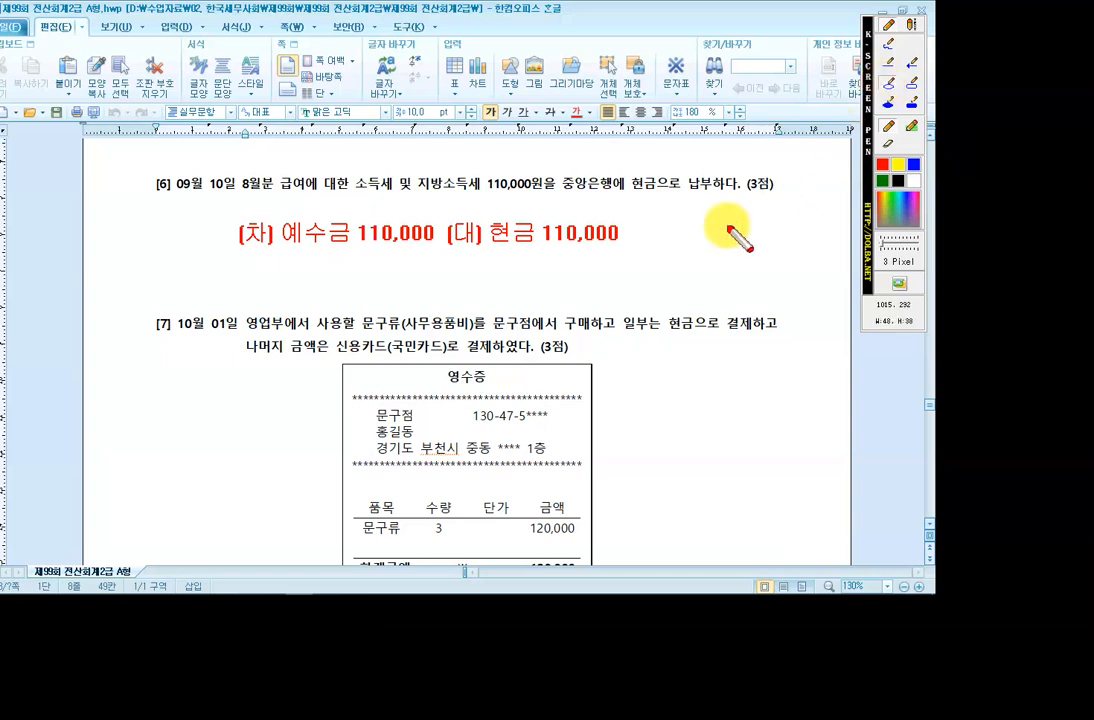
drag(552, 168, 622, 198)
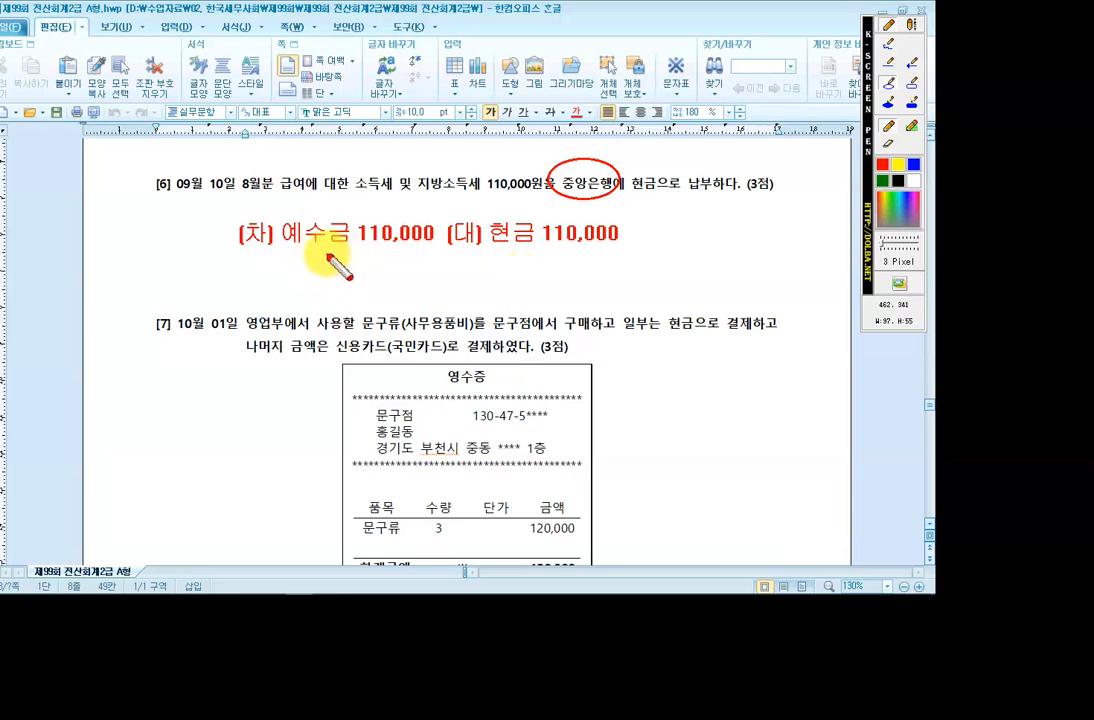
key(Escape)
Record a September 10 출금 voucher for 0254 예수금 110,000, then go back to the exam paper.
mouse_move(386, 592)
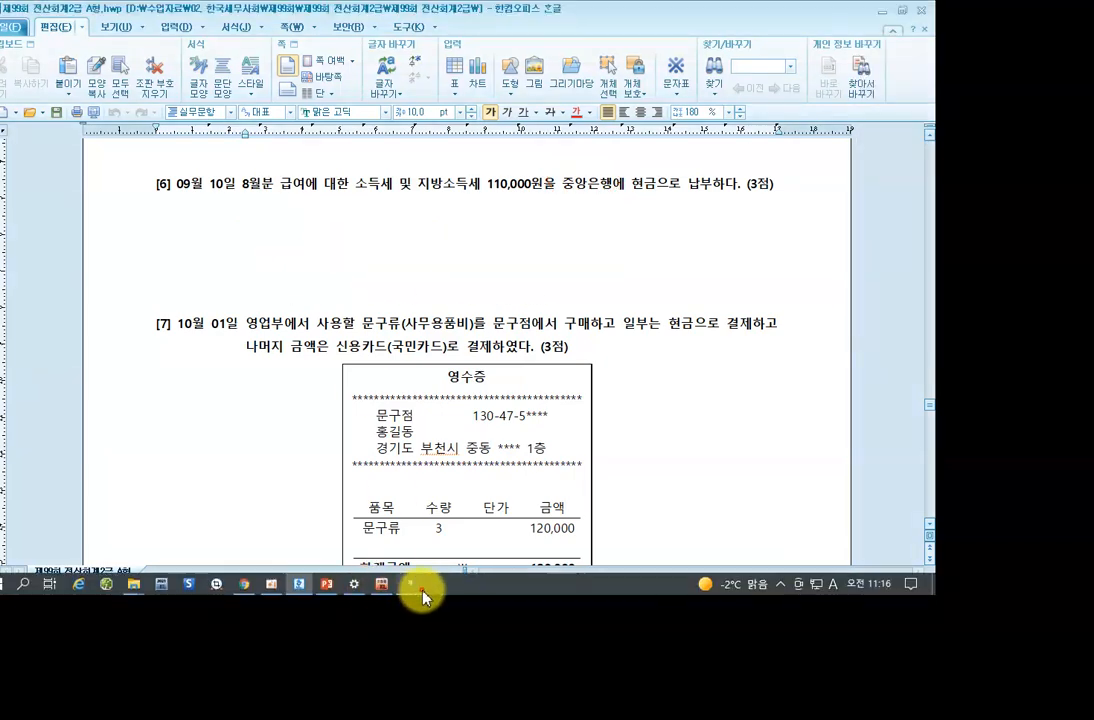
click(418, 586)
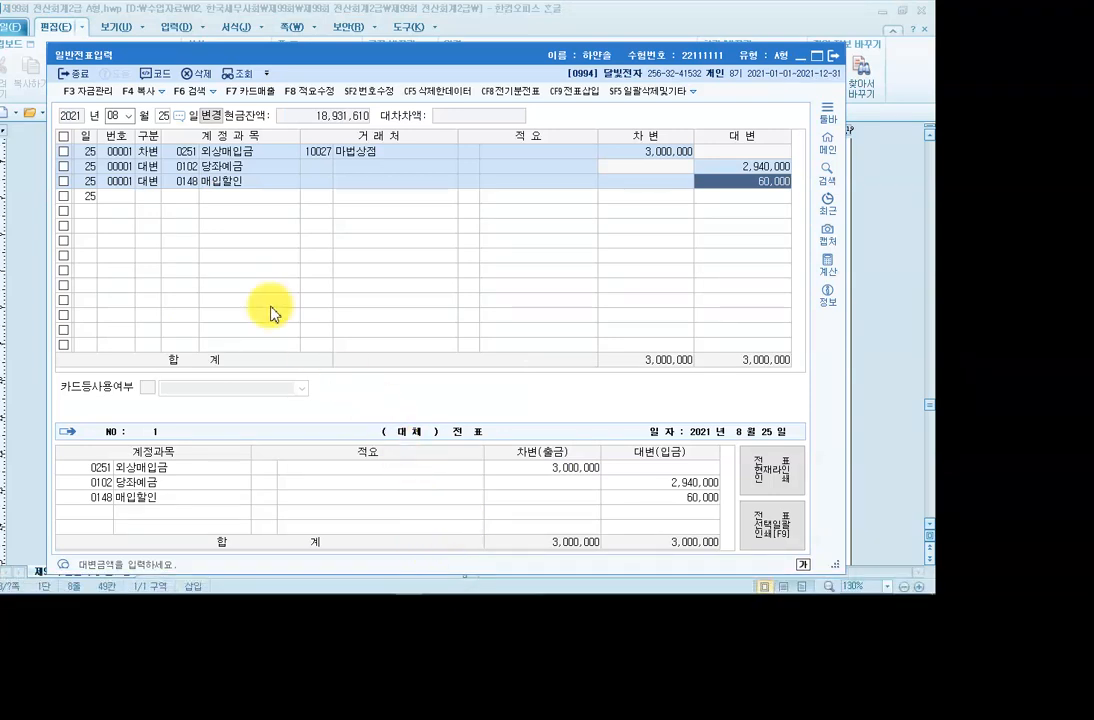
click(128, 117)
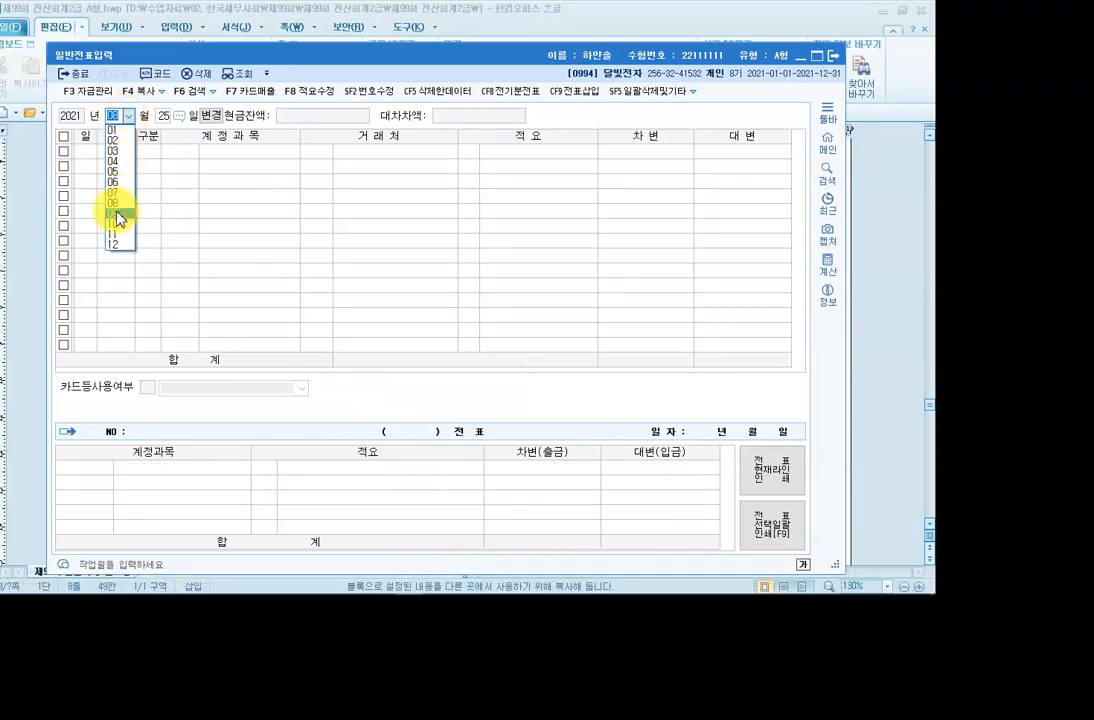
click(113, 215)
text(10)
key(Return)
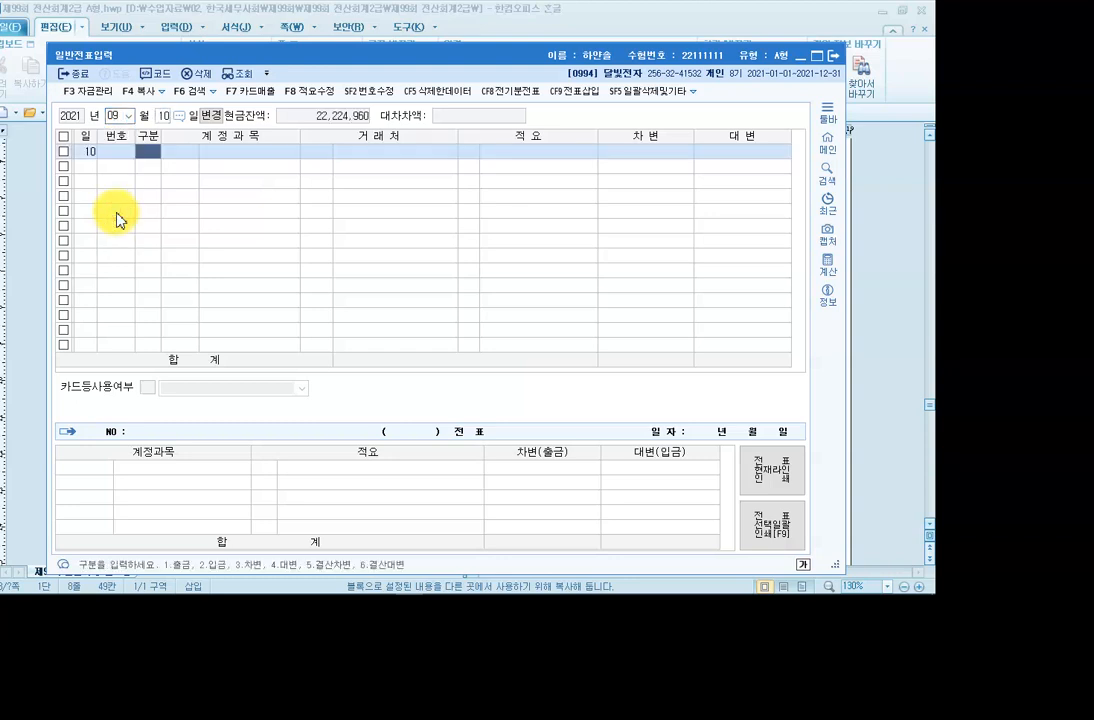
text(1)
key(Return)
text(254)
key(Return)
key(Return)
key(Return)
key(Return)
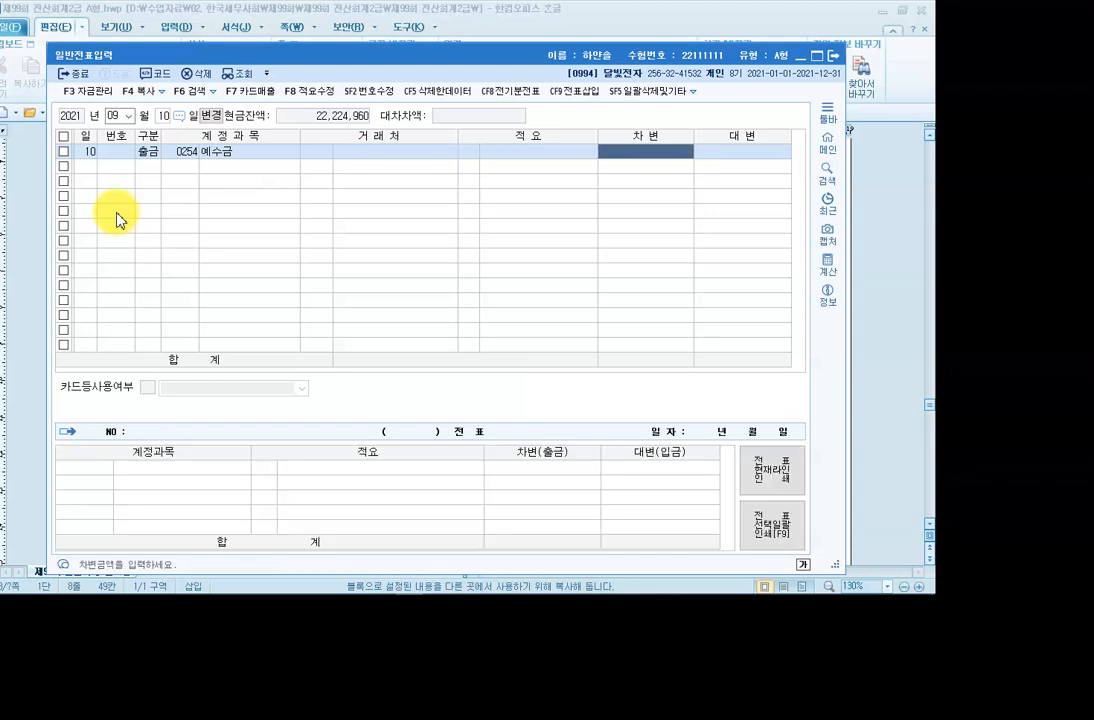
text(110,000)
key(Return)
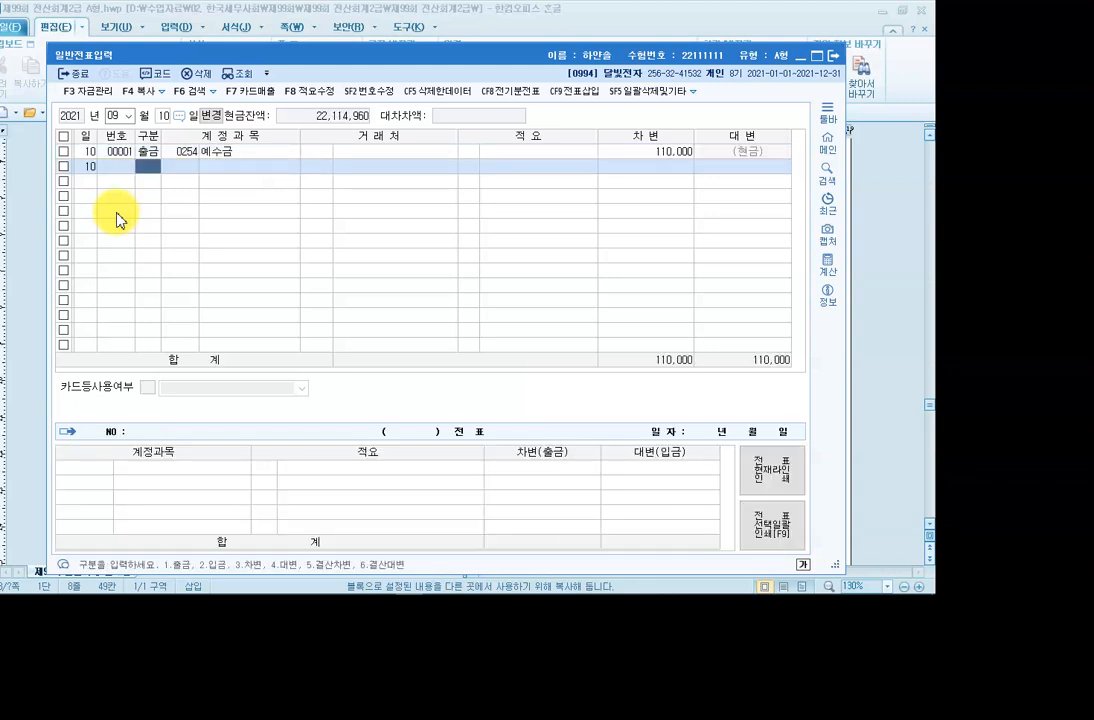
click(642, 152)
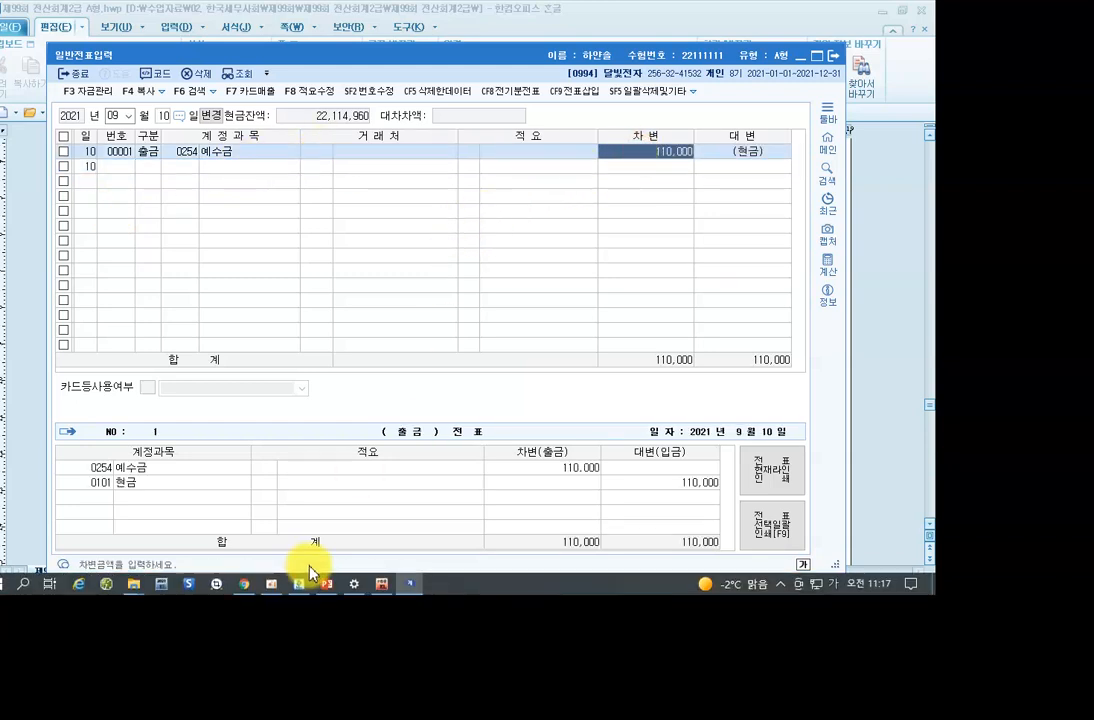
click(299, 585)
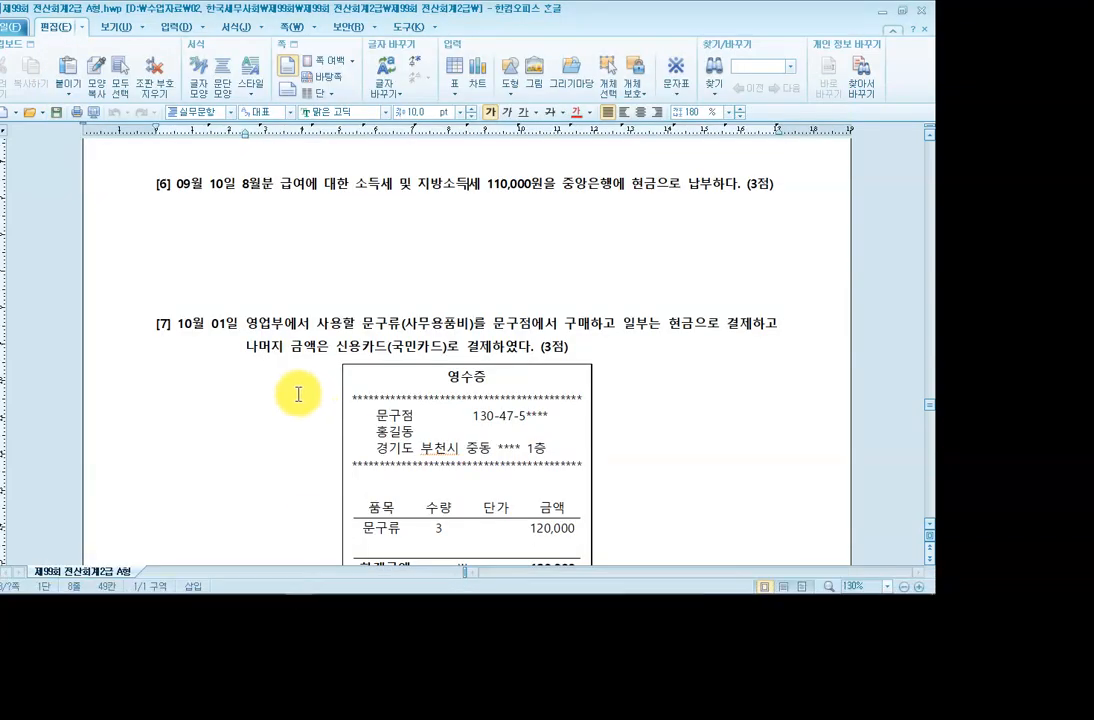
Scroll to question [7]'s stationery receipt and highlight 사무용품비 in the question.
scroll(298, 394, down, 3)
scroll(298, 394, down, 2)
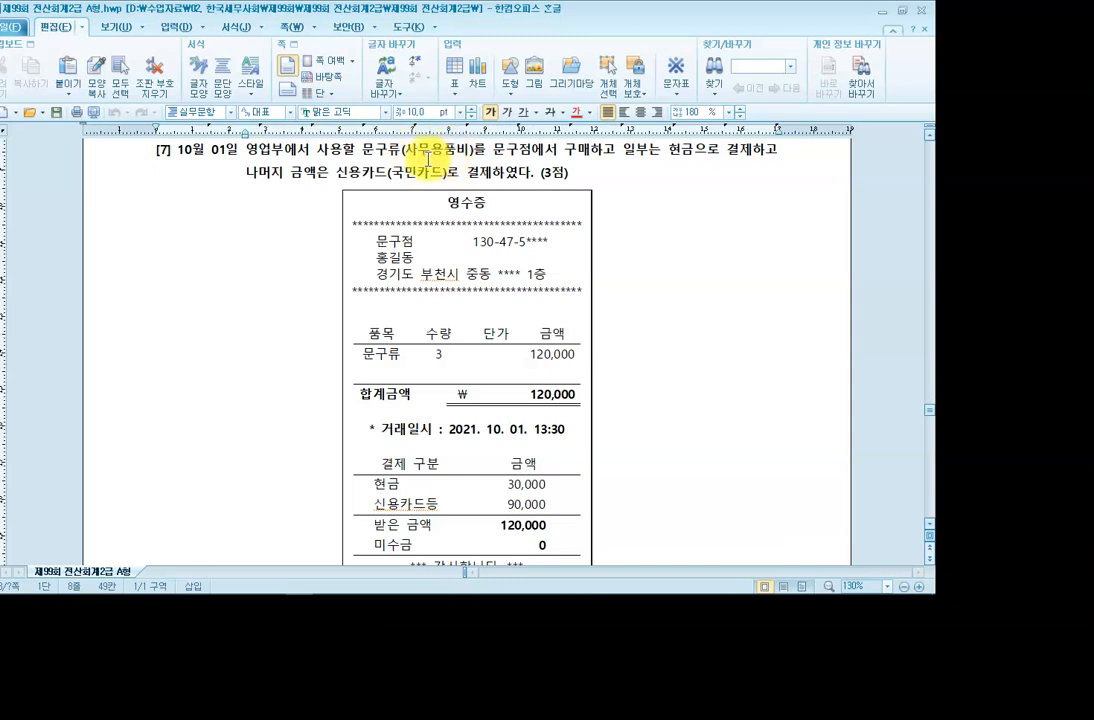
scroll(425, 153, up, 1)
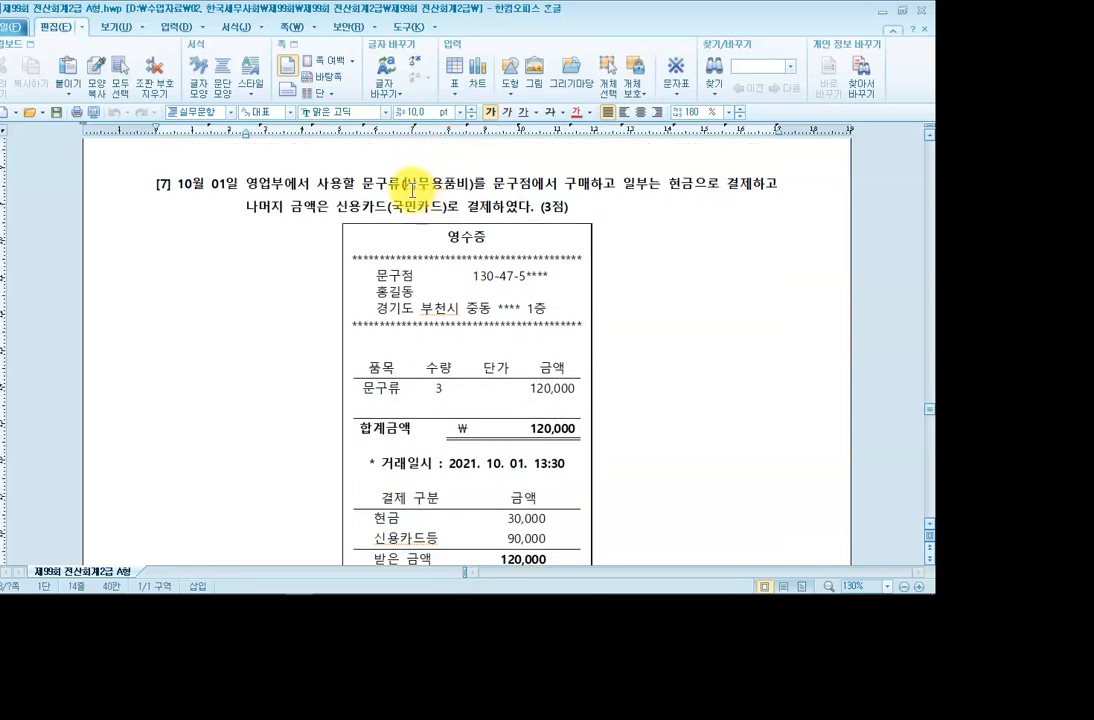
scroll(412, 187, down, 2)
scroll(412, 184, up, 2)
drag(404, 183, 472, 186)
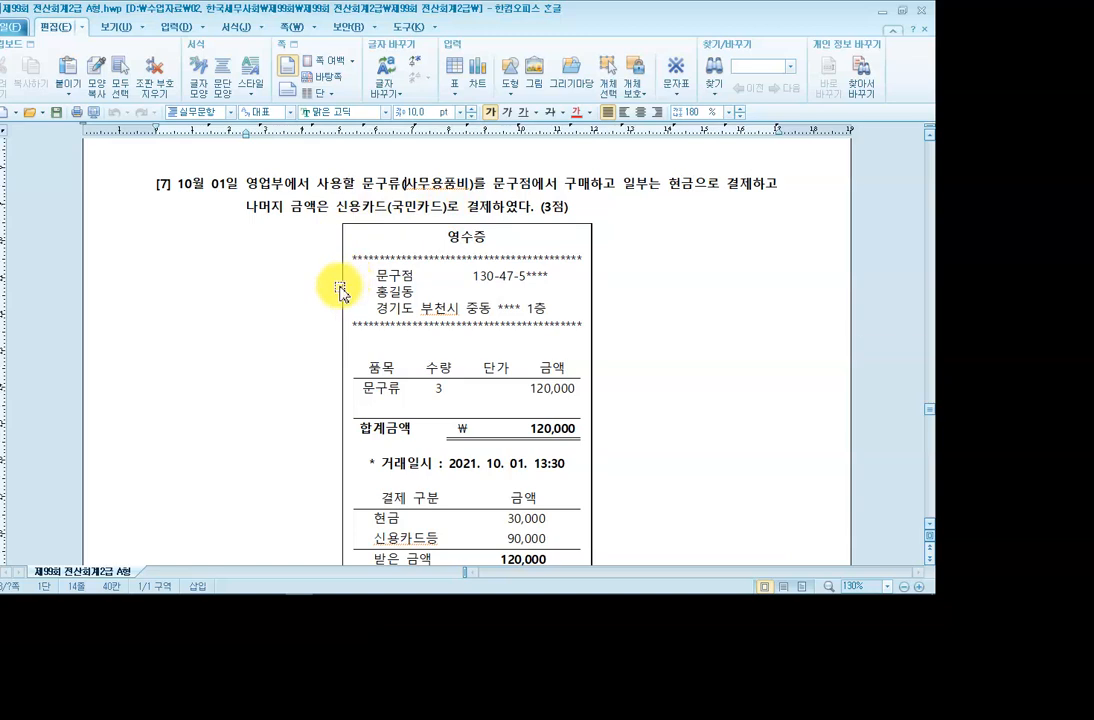
click(912, 24)
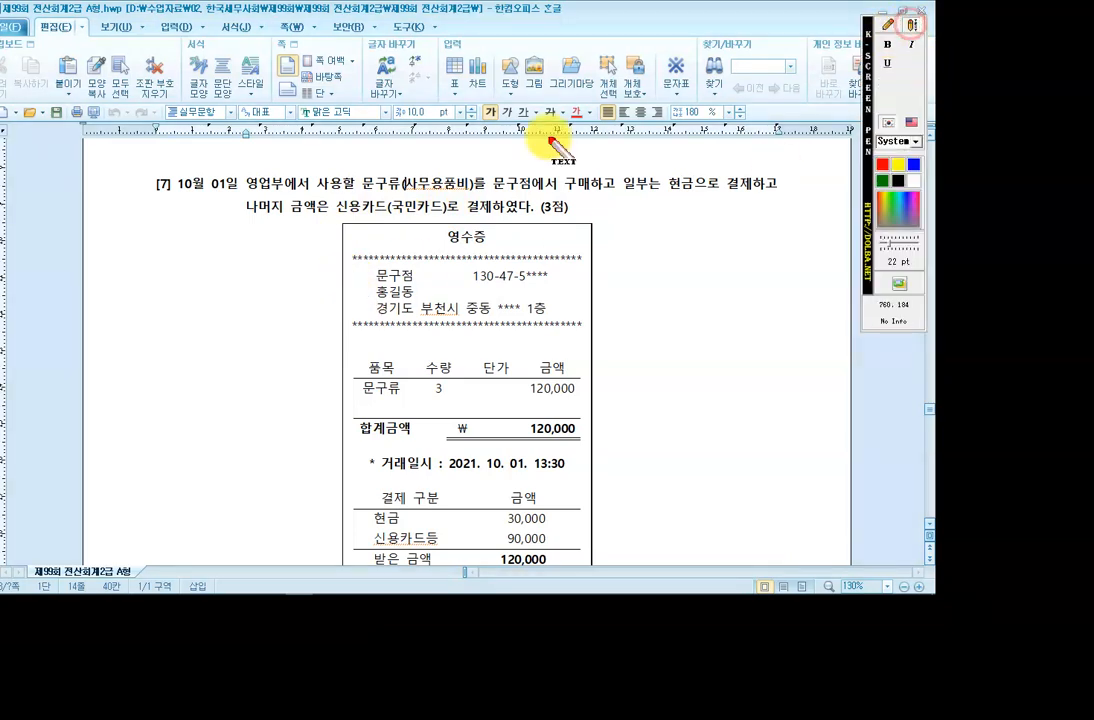
click(224, 333)
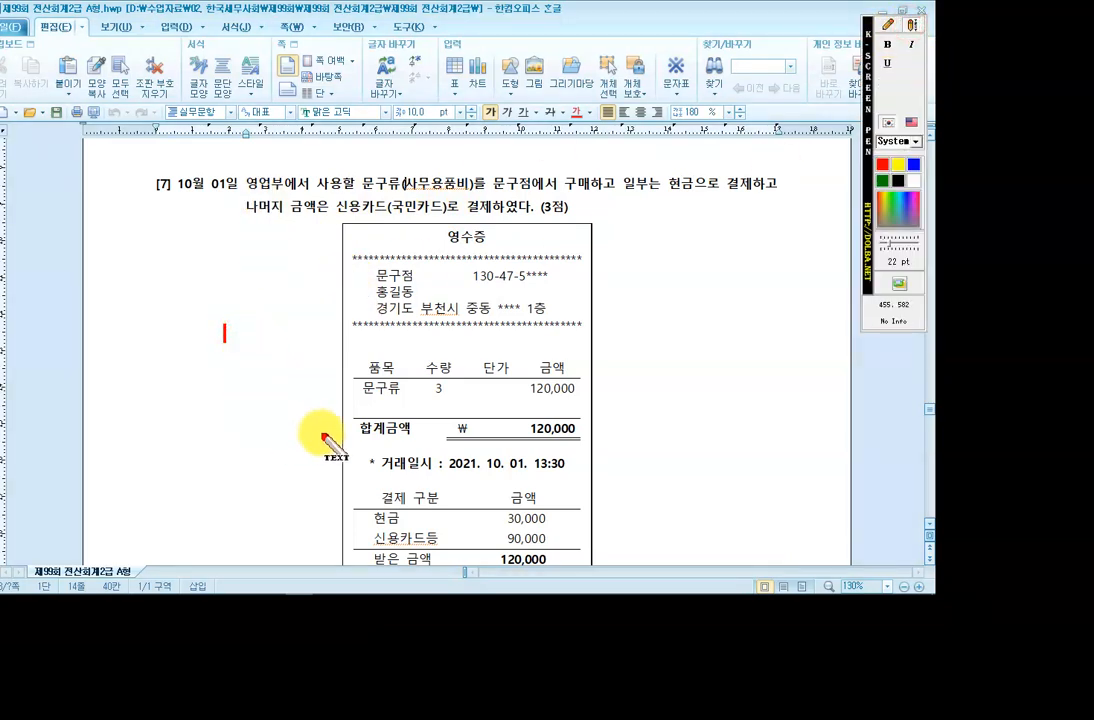
text(()
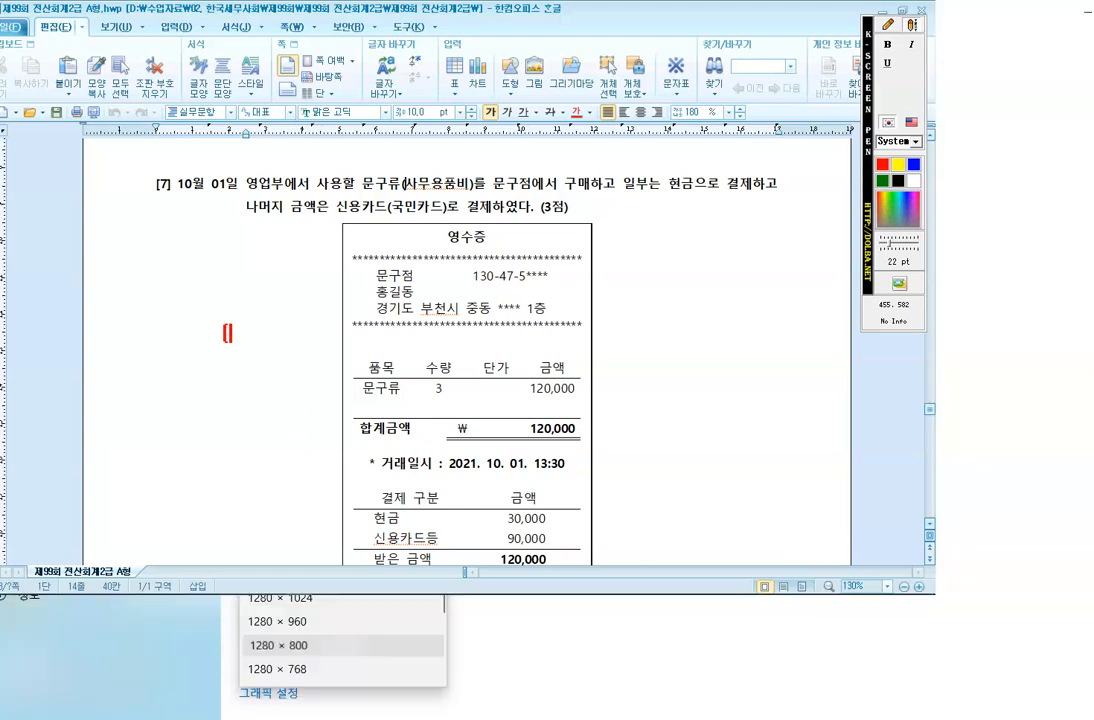
text(차) 사무용품)
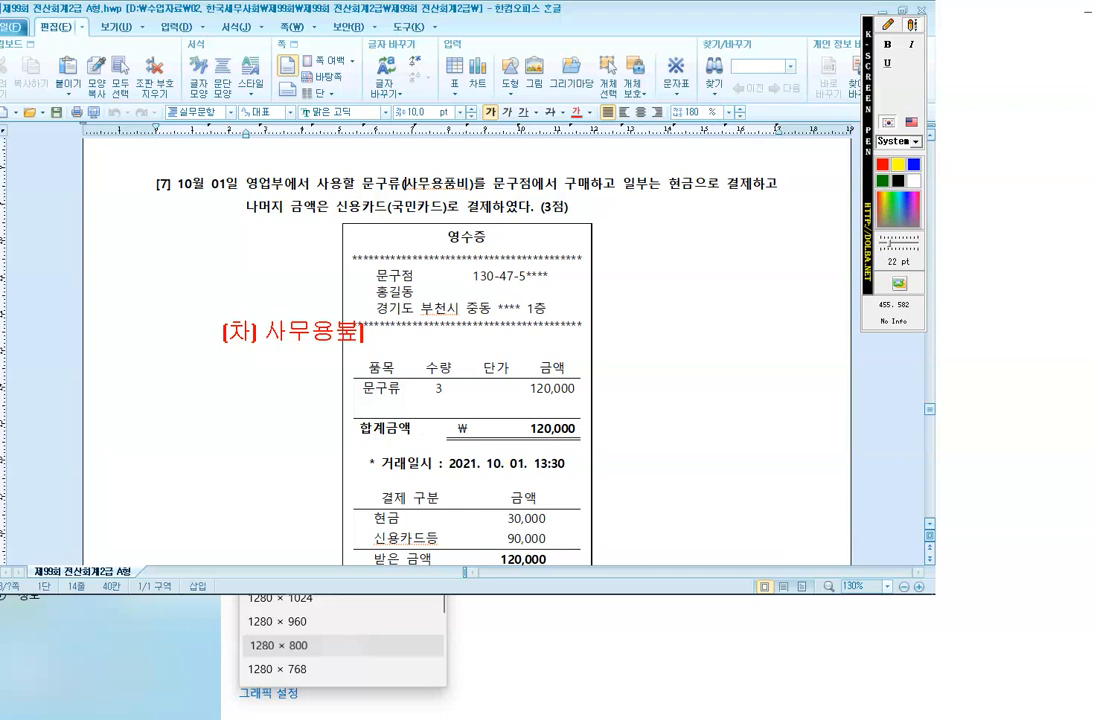
text(비 12)
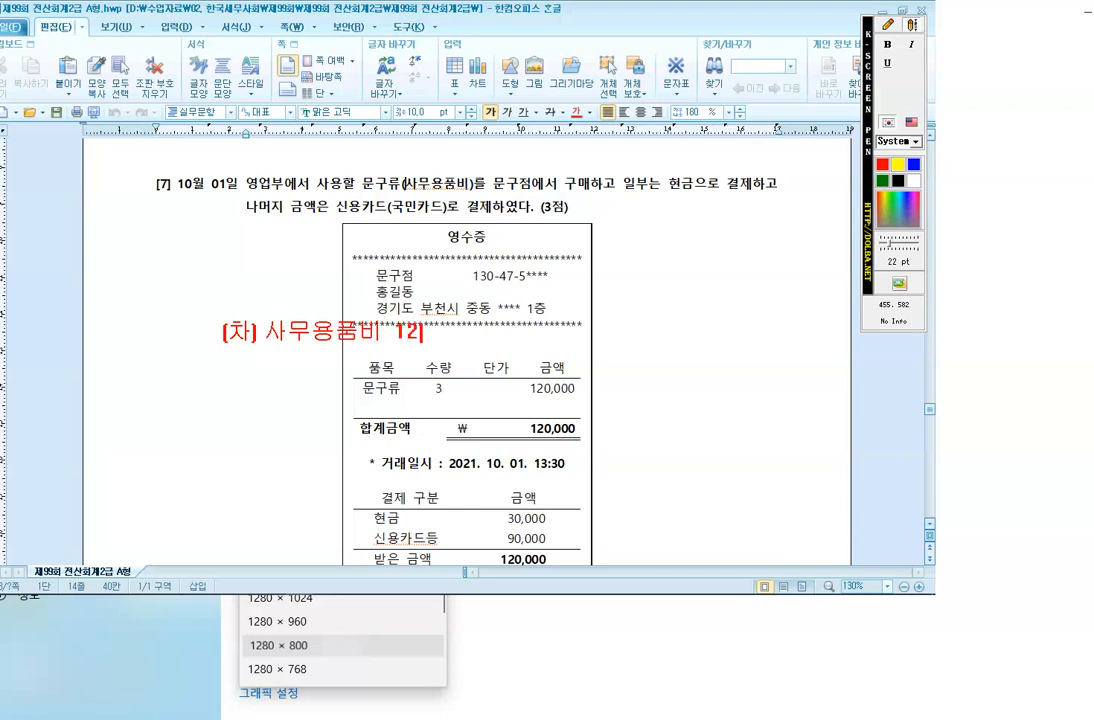
text(0,000 (대) 현금 )
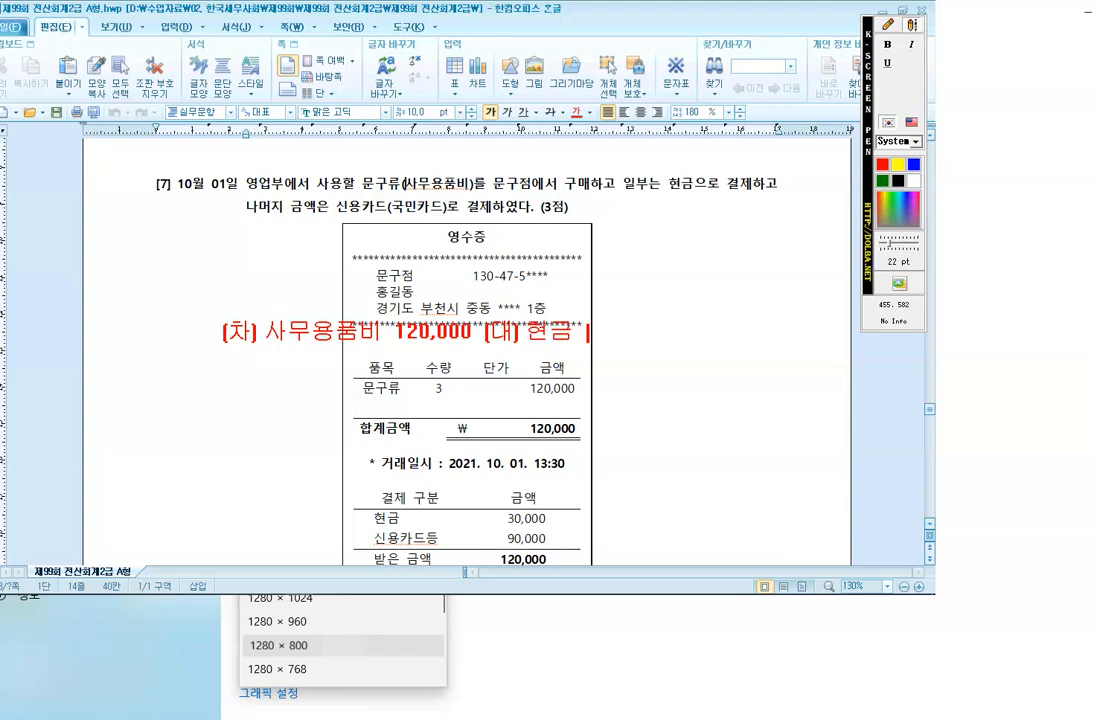
text(30,000)
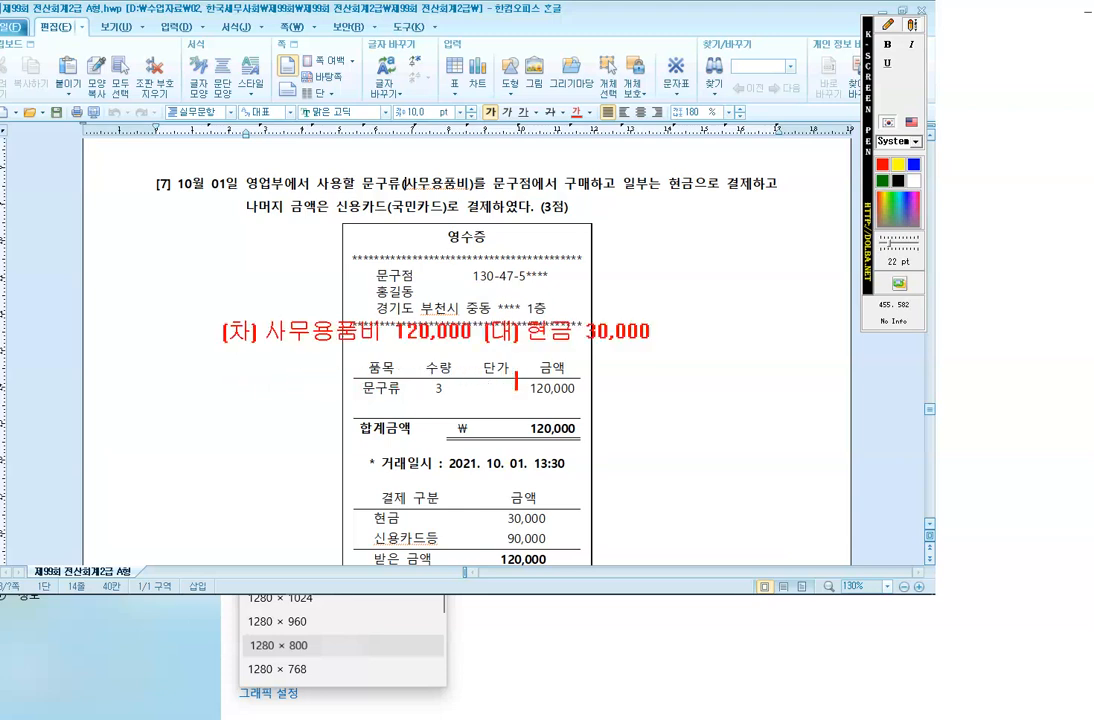
click(528, 380)
text(미지그)
text(그)
text(90,000 -)
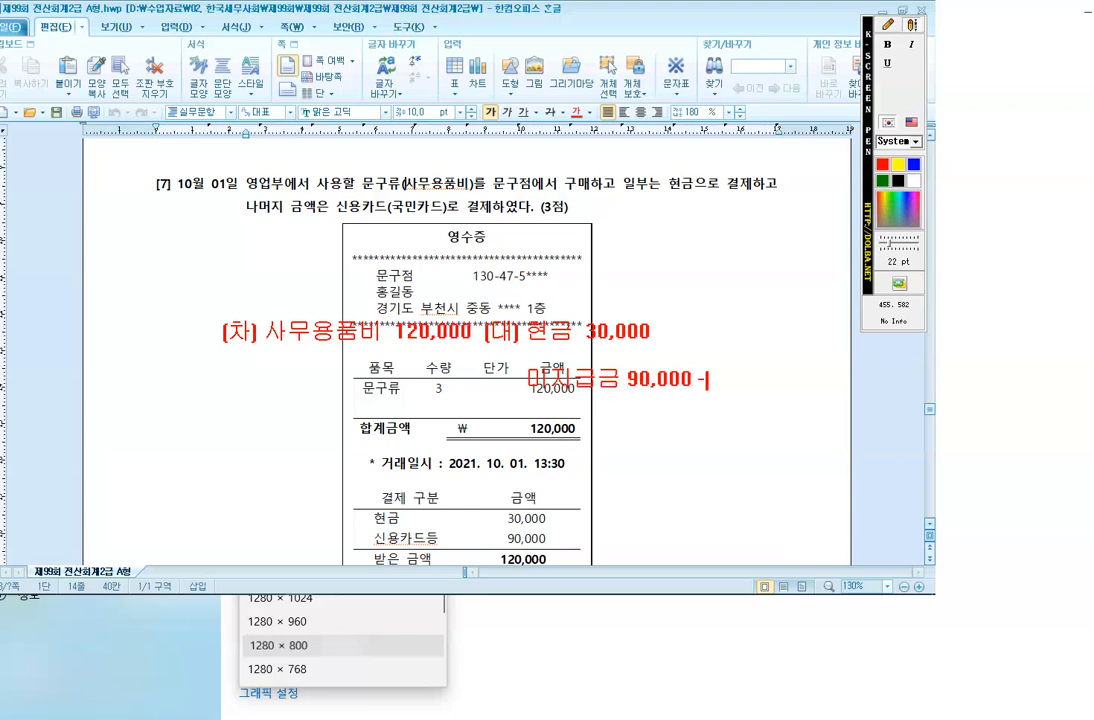
text(>)
text(국미)
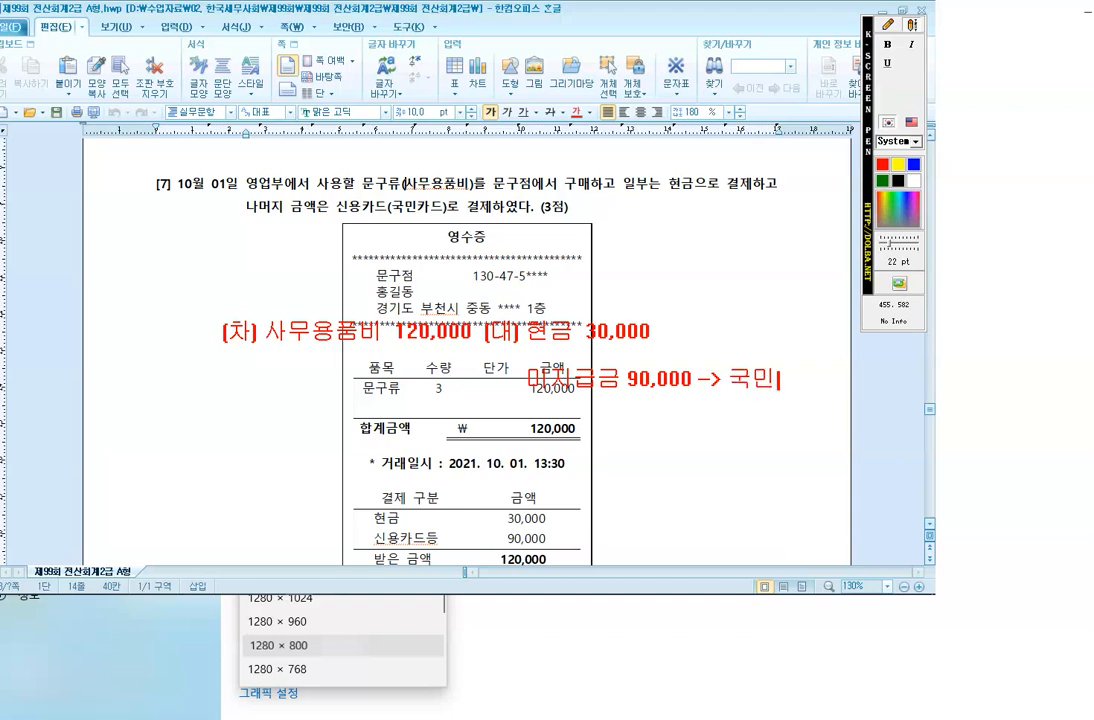
text(카드)
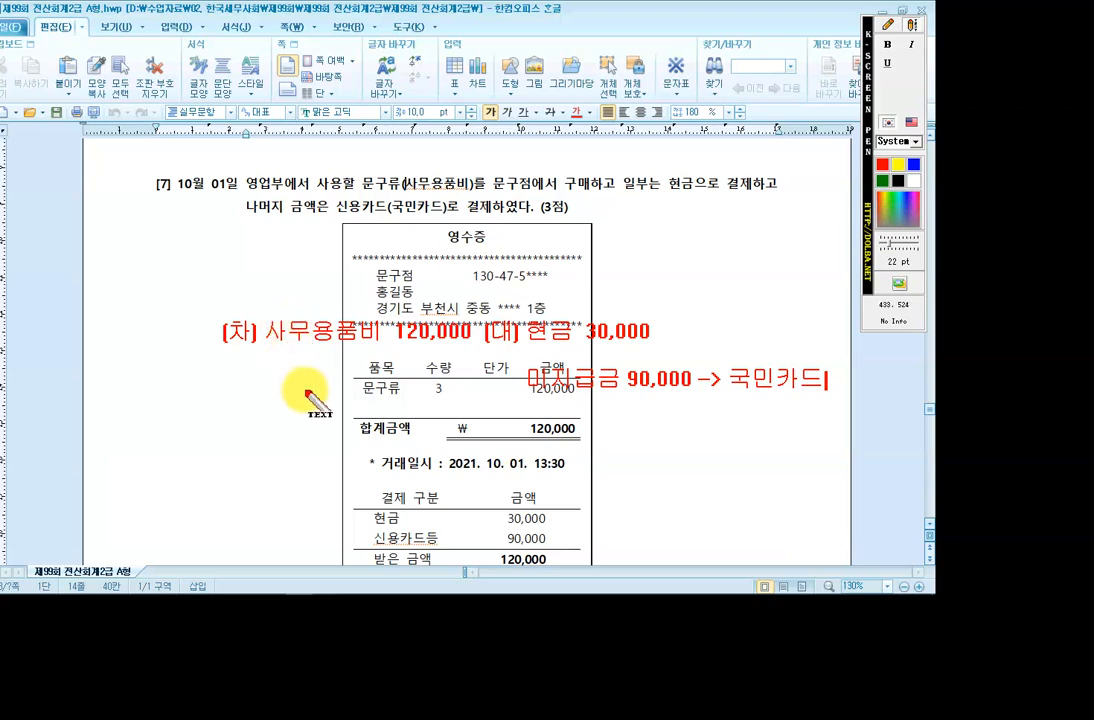
key(Escape)
mouse_move(368, 596)
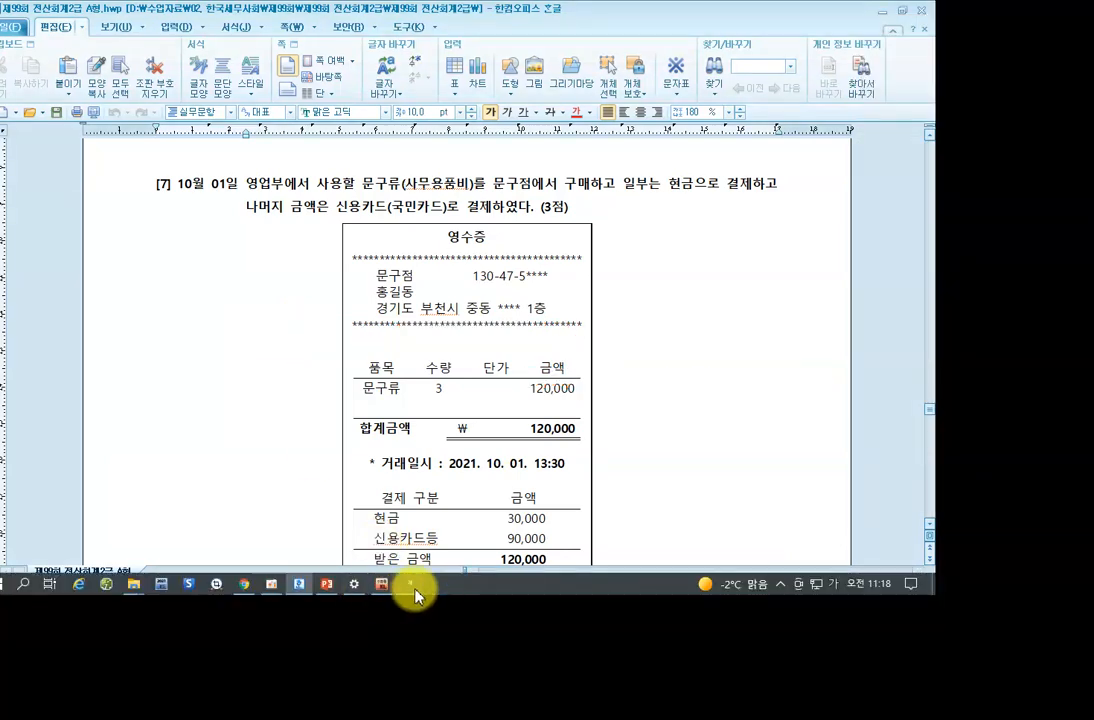
Start an October 1 voucher debiting 0829 사무용품비 120,000.
click(410, 585)
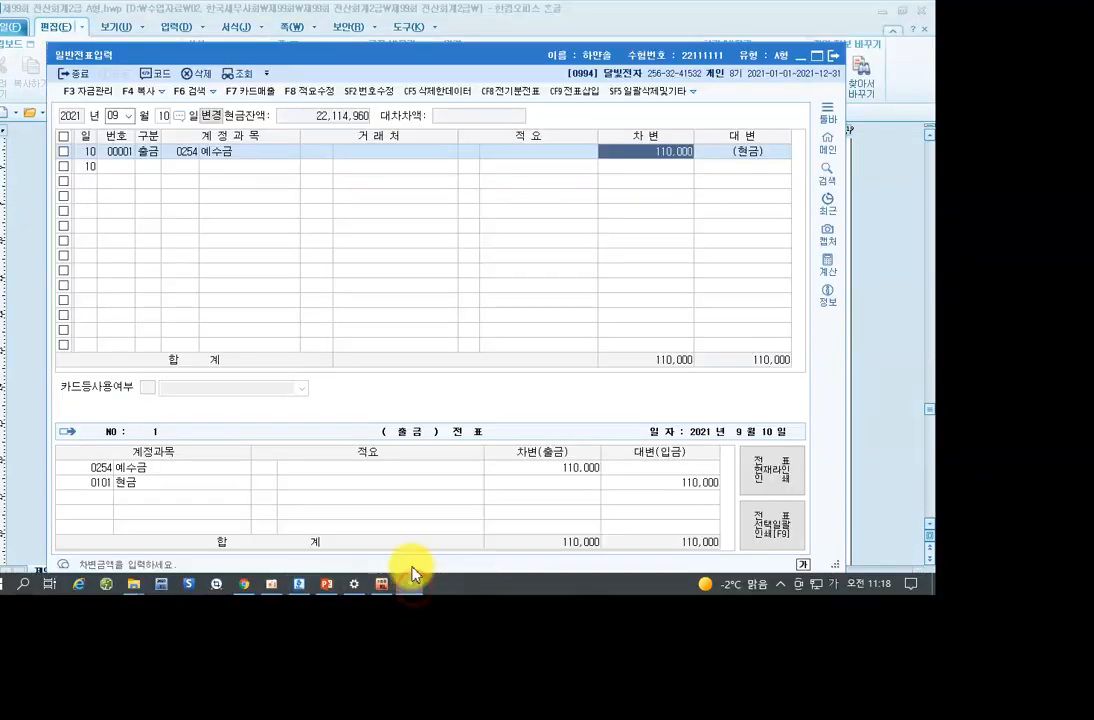
click(122, 116)
click(125, 226)
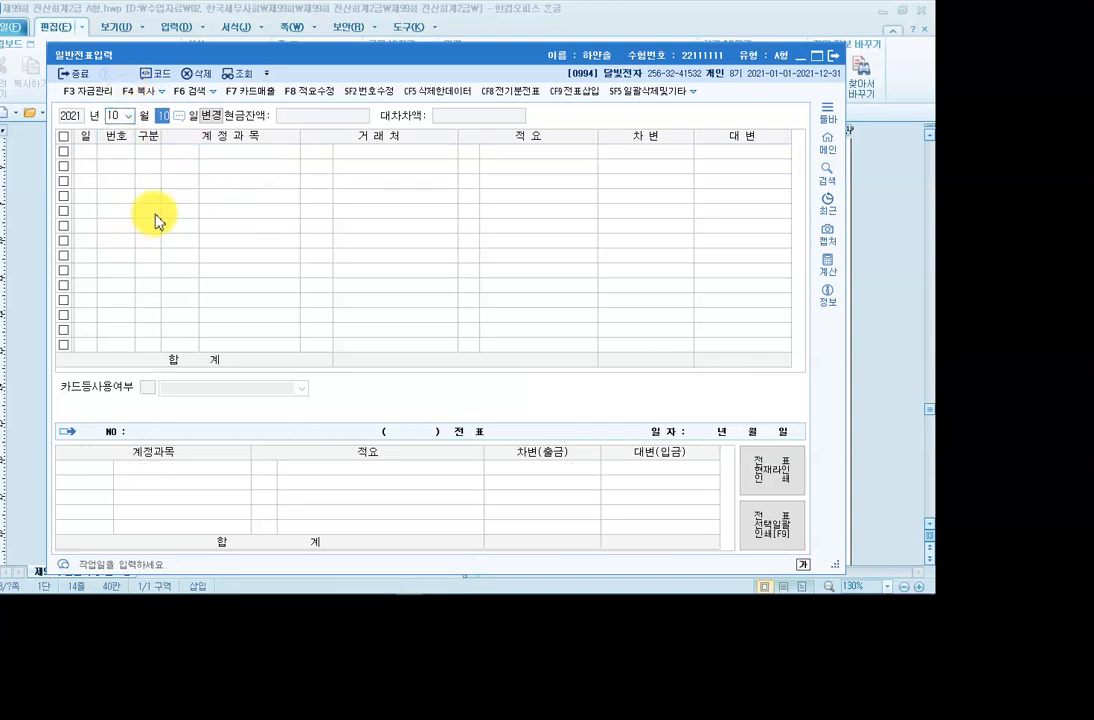
text(1)
key(Return)
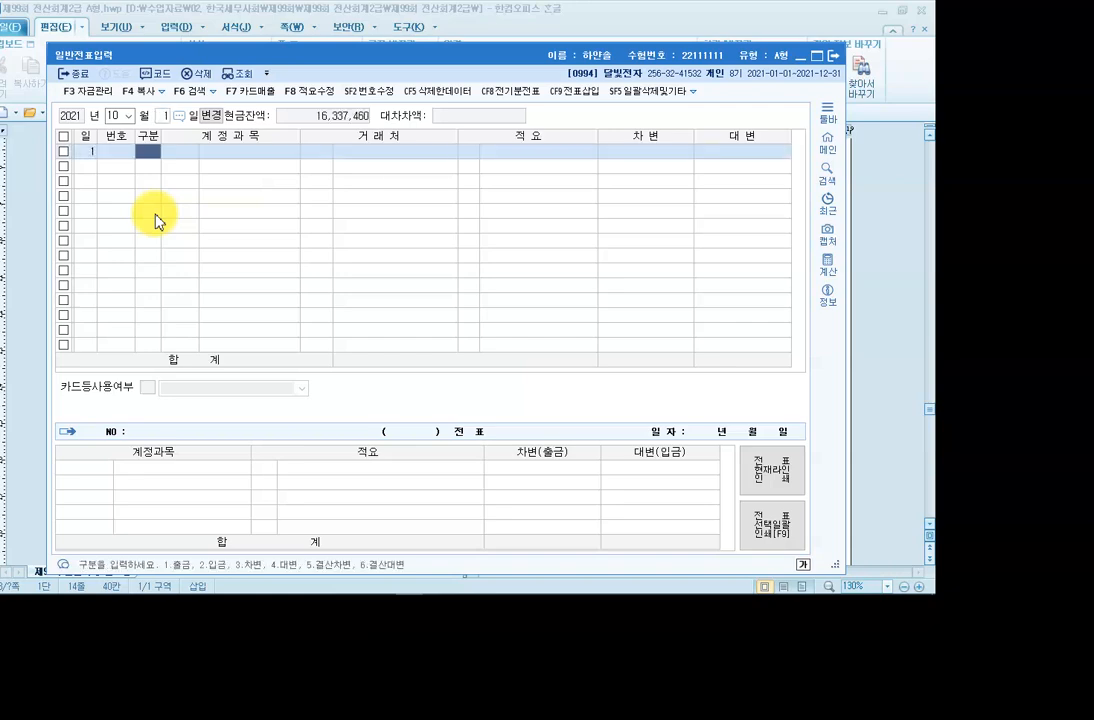
text(3)
key(Return)
key(F2)
text(사무용)
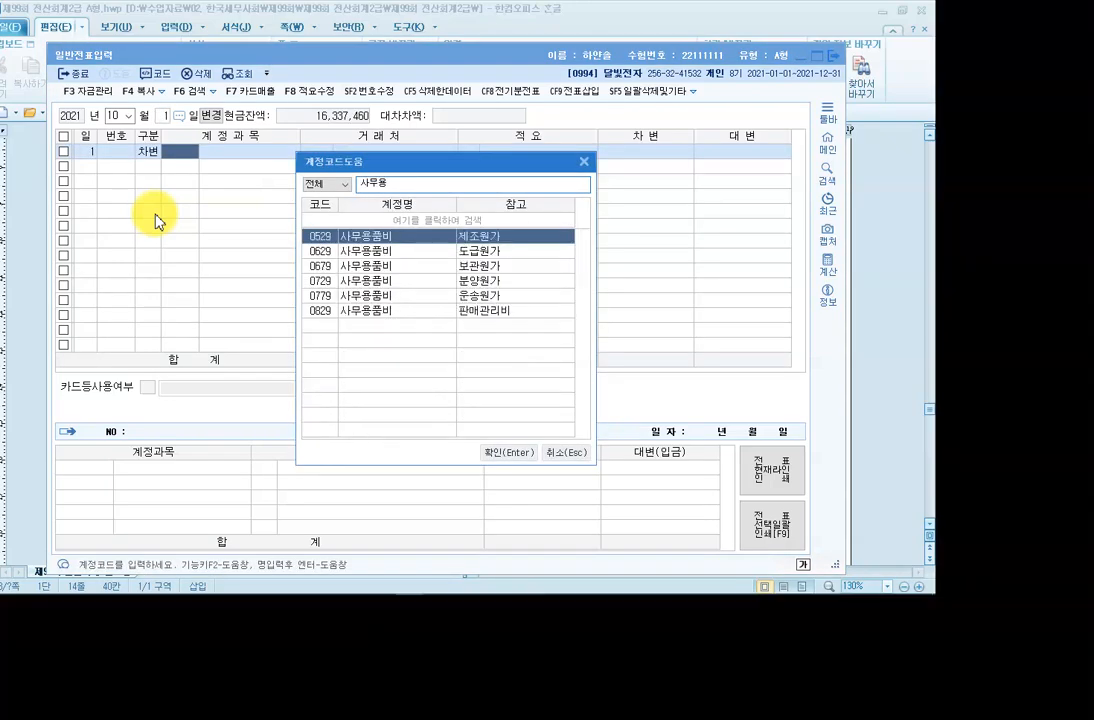
key(Down)
key(Down)
key(Down)
key(Down)
key(Down)
key(Return)
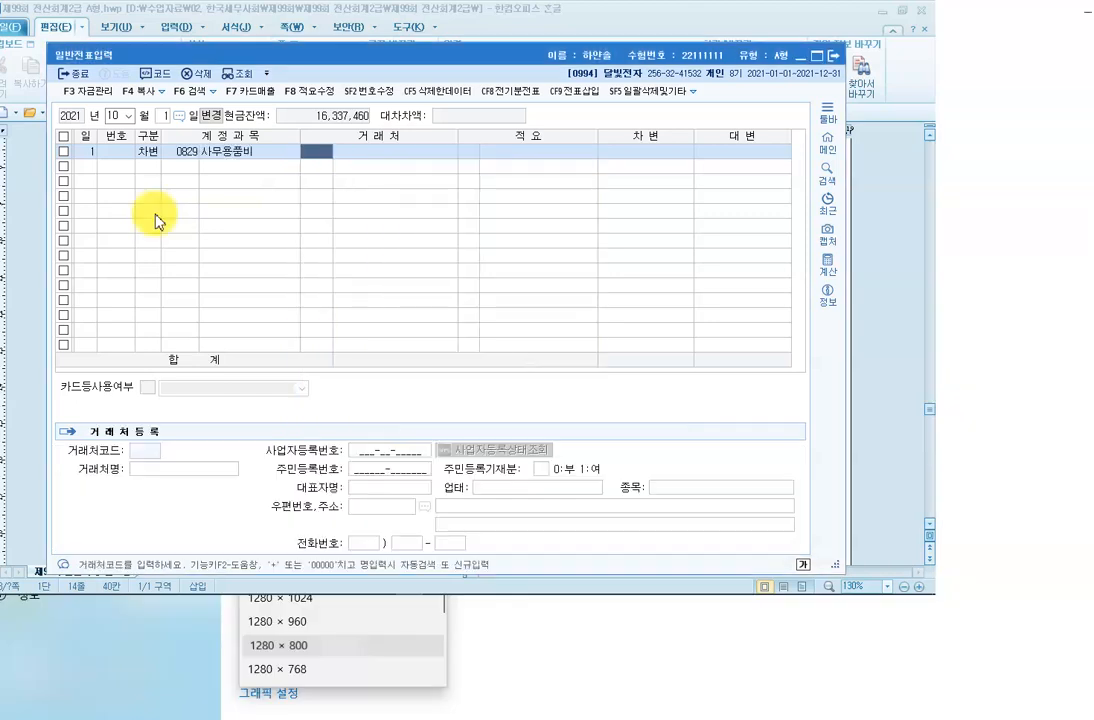
key(Return)
key(Return)
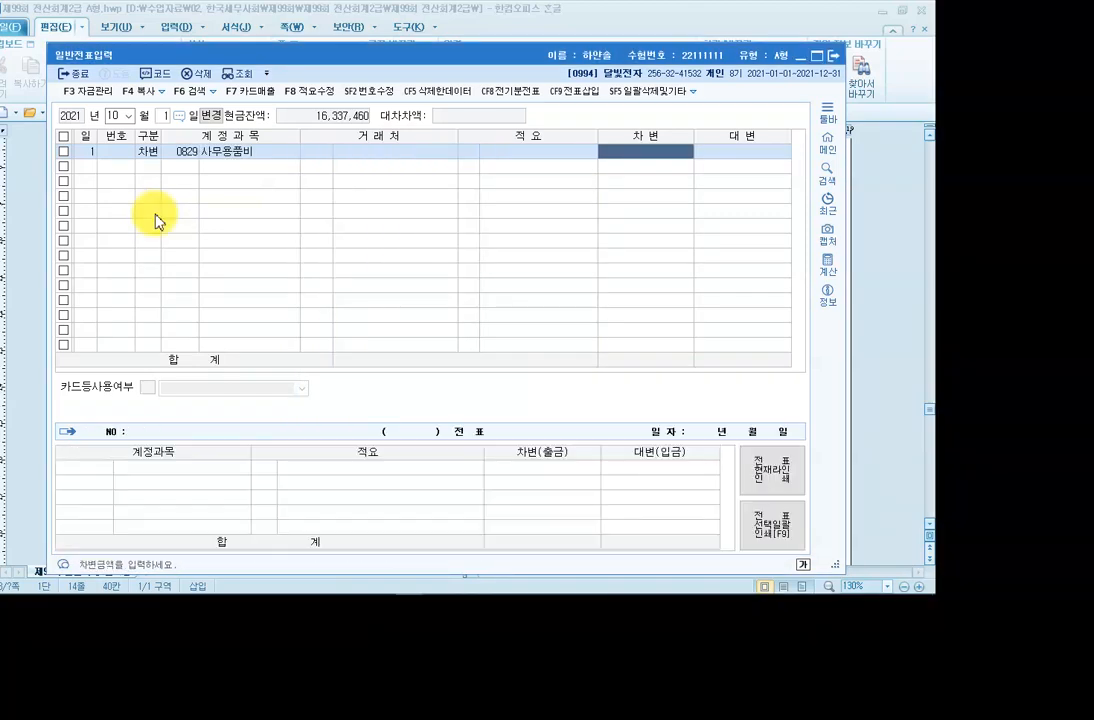
text(1)
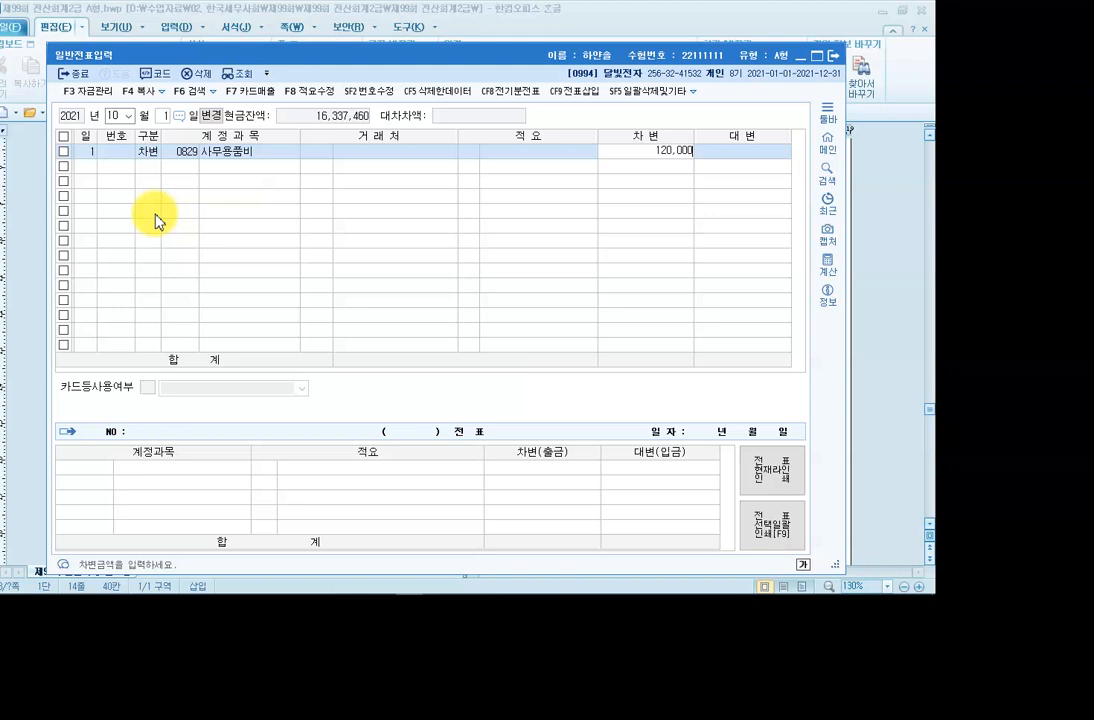
text(20,000)
key(Return)
Add a credit line for 0101 현금 30,000.
text(4)
key(Return)
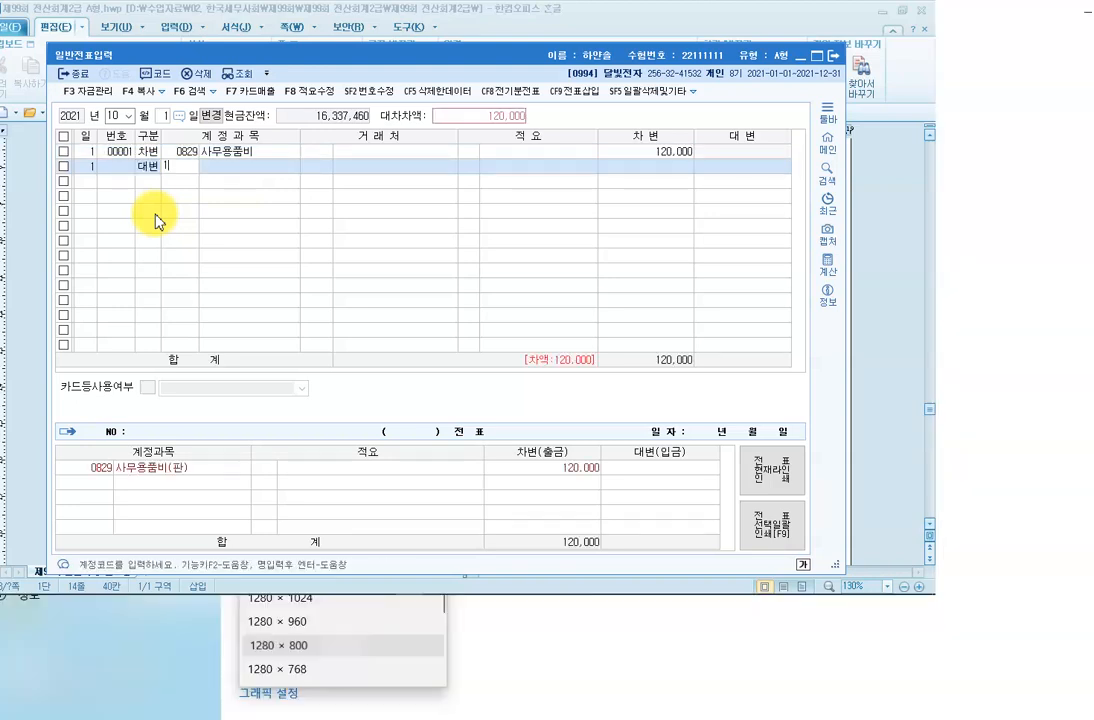
text(101)
key(Return)
key(Return)
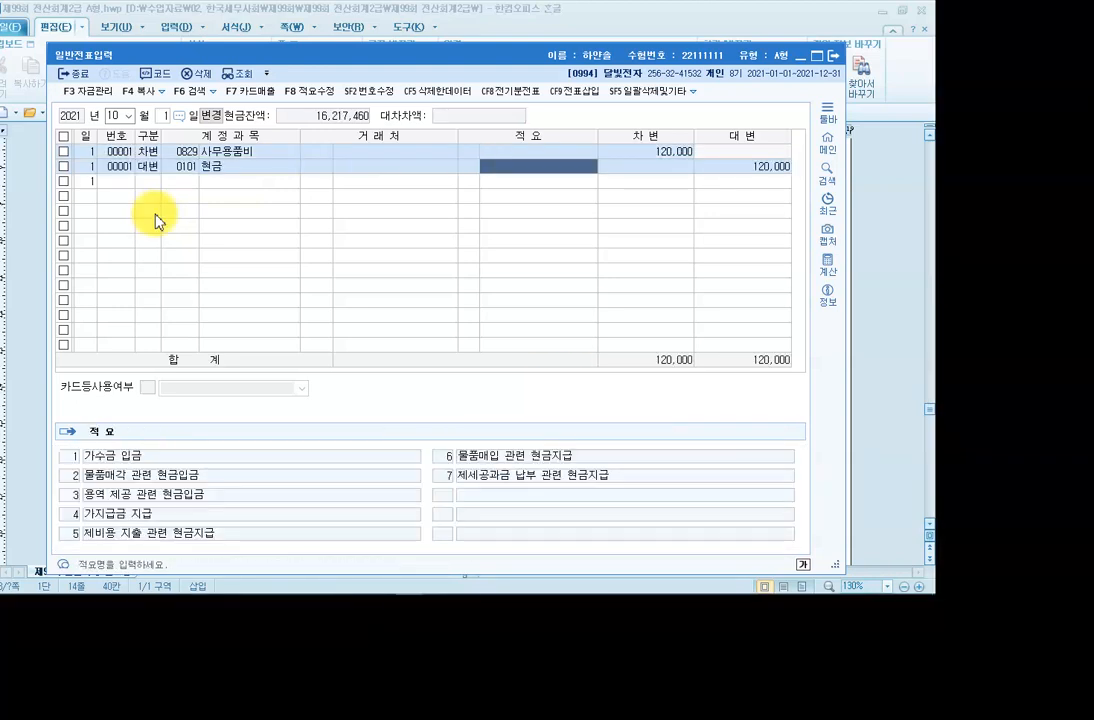
key(Return)
text(3)
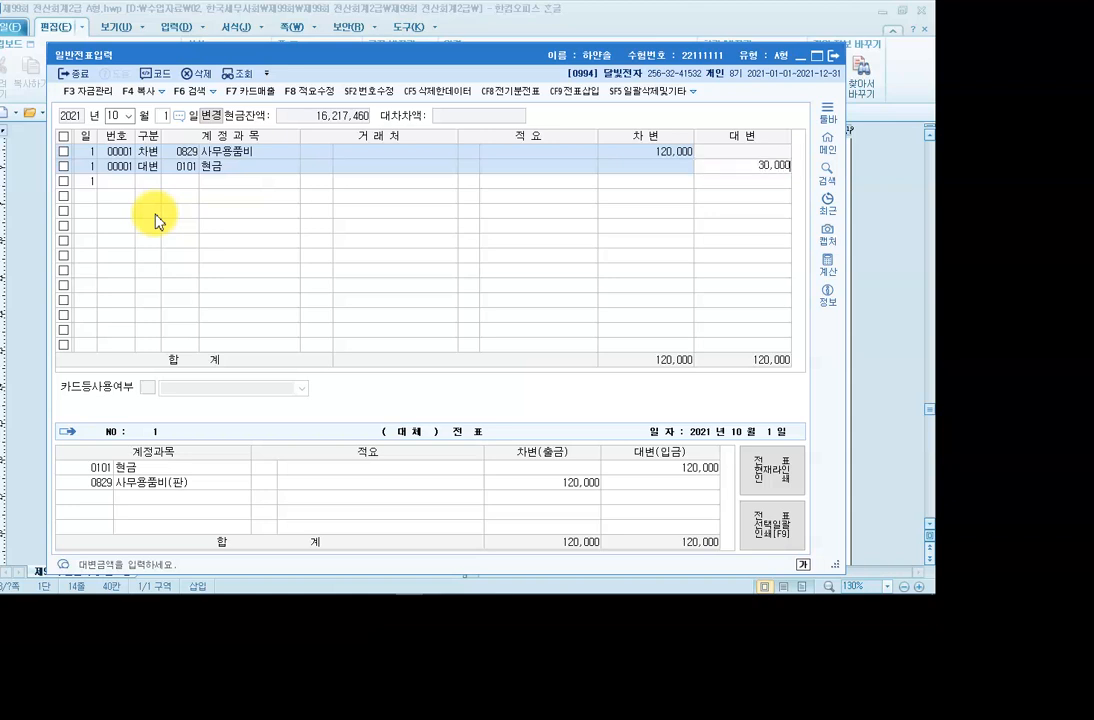
key(Return)
Credit 0253 미지급금 90,000 with partner 국민카드.
text(4)
key(Return)
text(254)
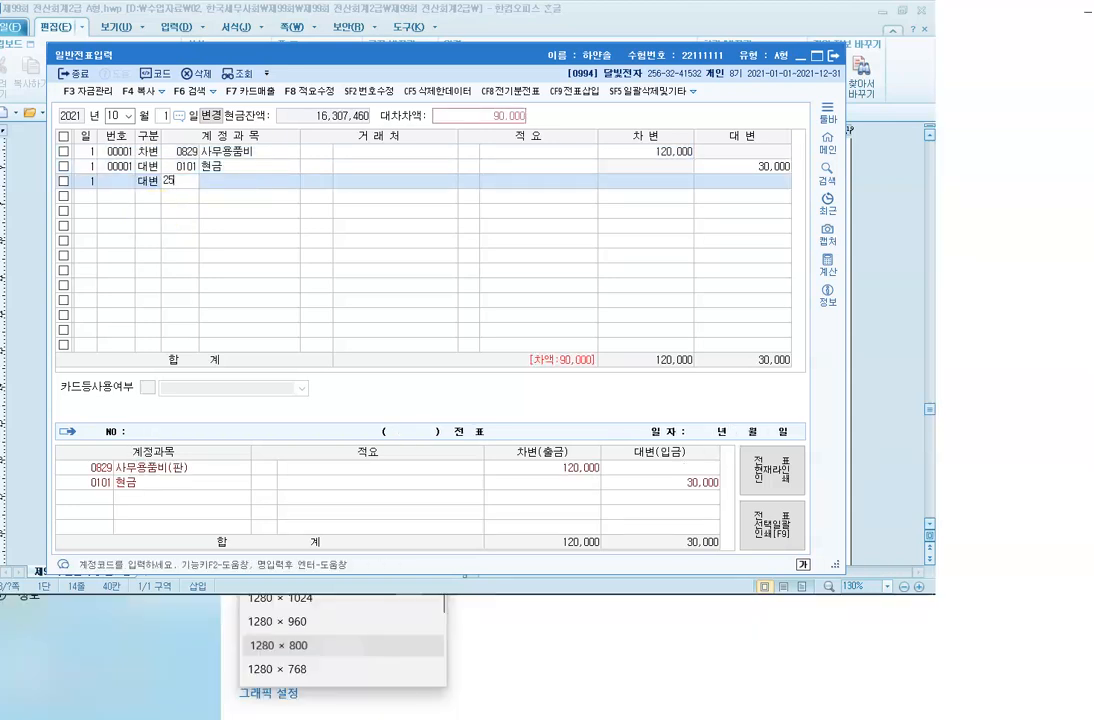
key(Return)
key(Left)
text(253)
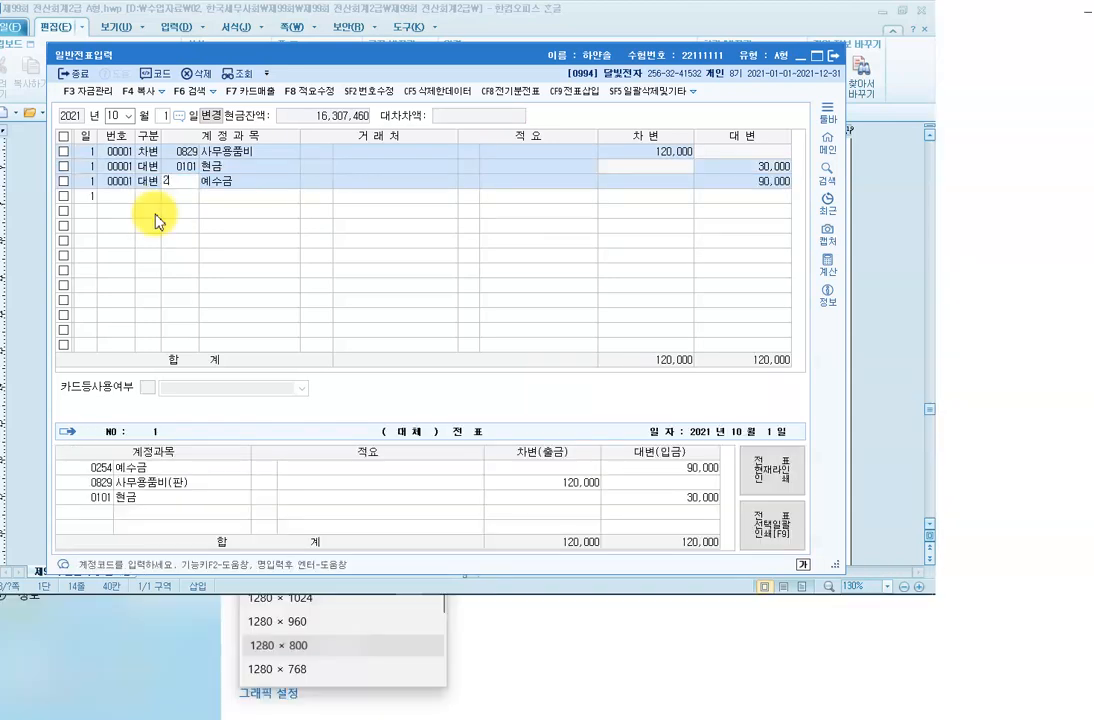
key(Return)
key(F2)
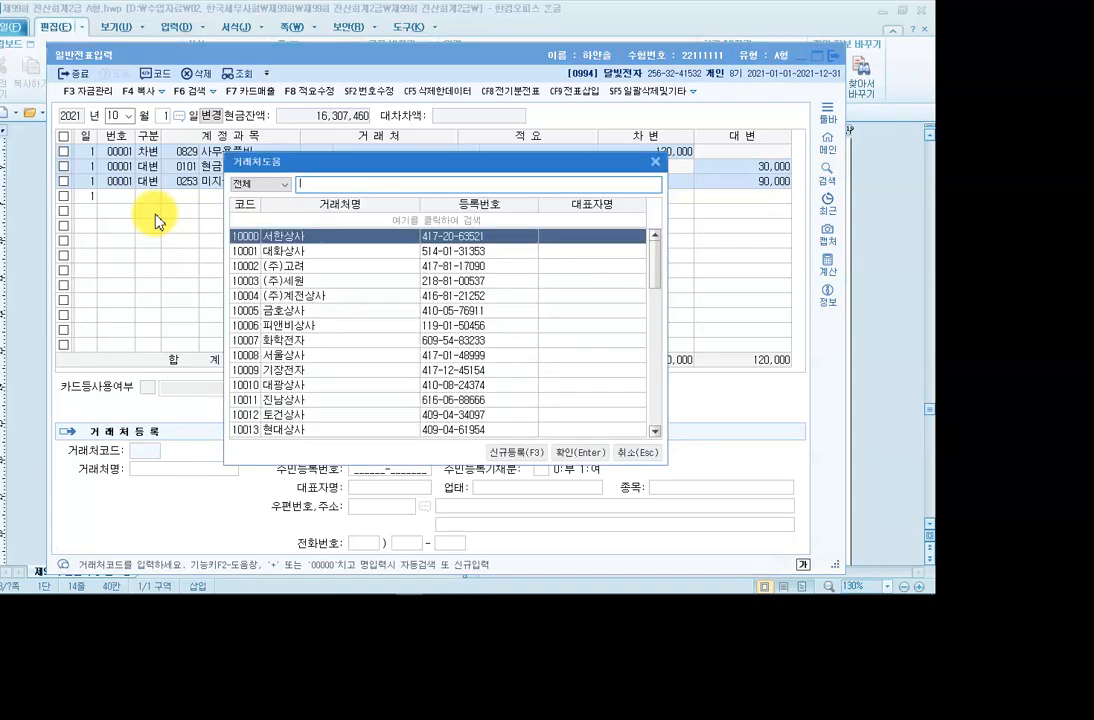
text(국민)
key(Down)
key(Return)
key(Return)
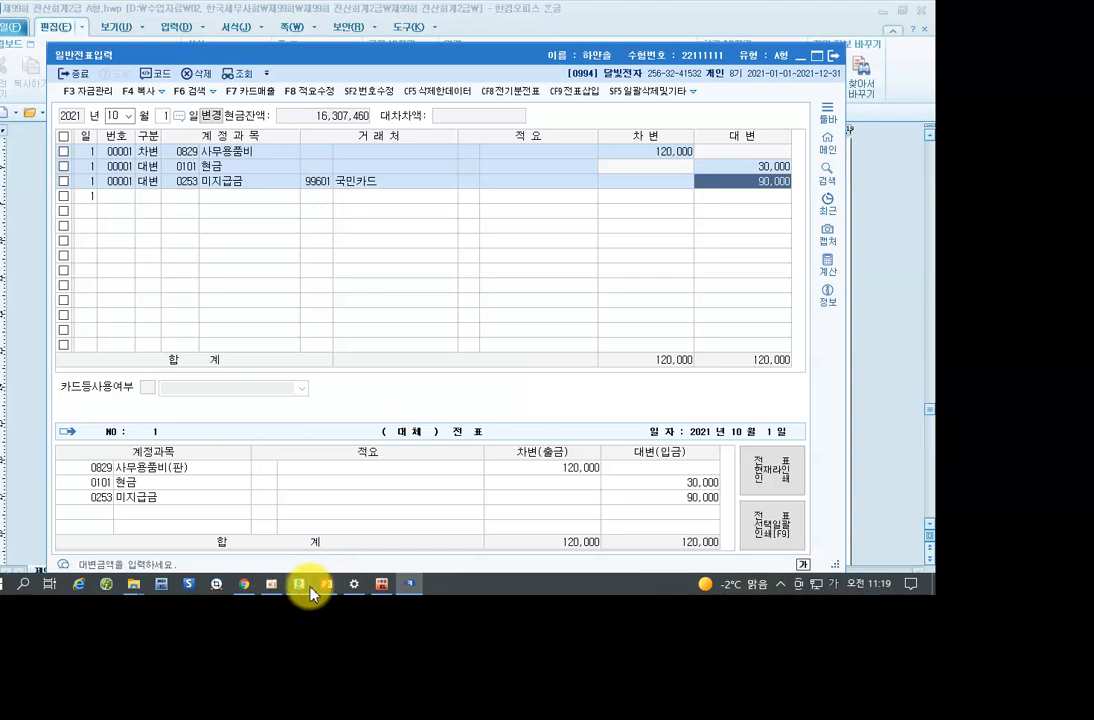
click(306, 589)
scroll(256, 340, down, 10)
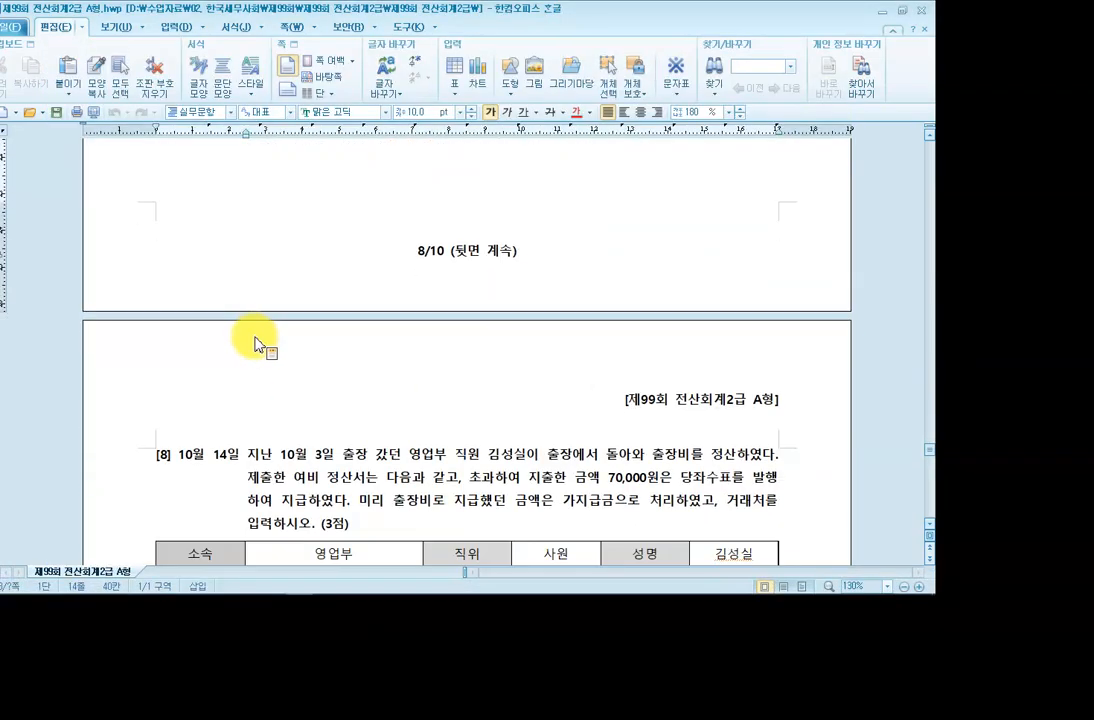
scroll(256, 342, down, 6)
scroll(254, 345, up, 1)
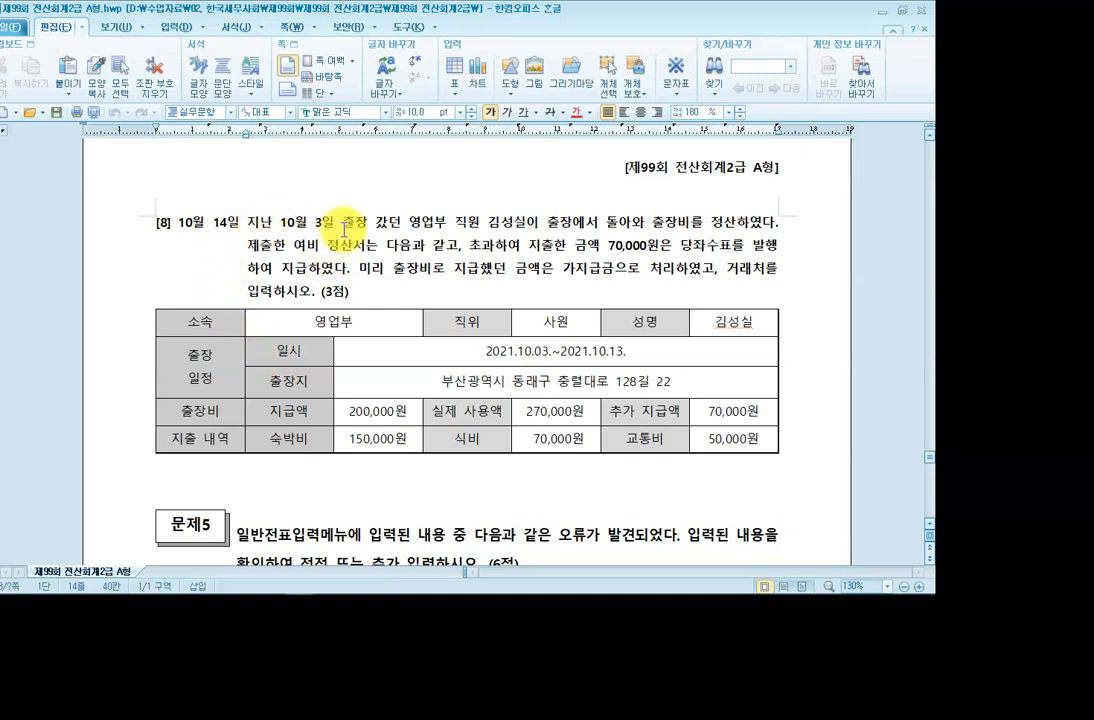
click(493, 228)
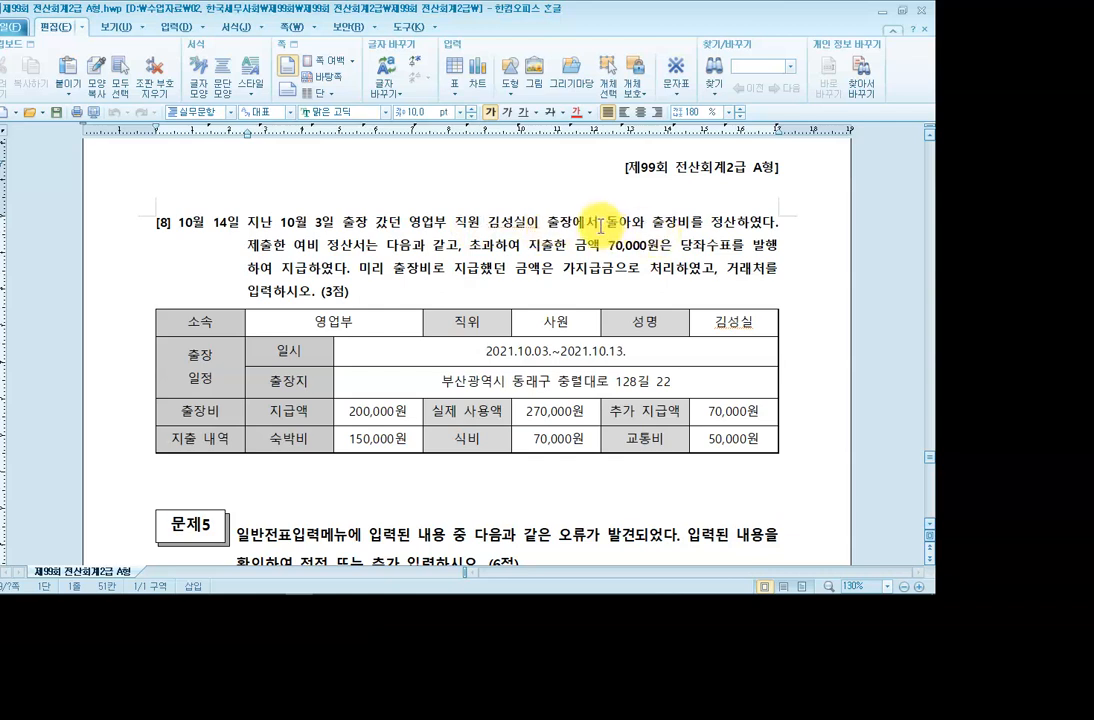
click(245, 256)
click(258, 250)
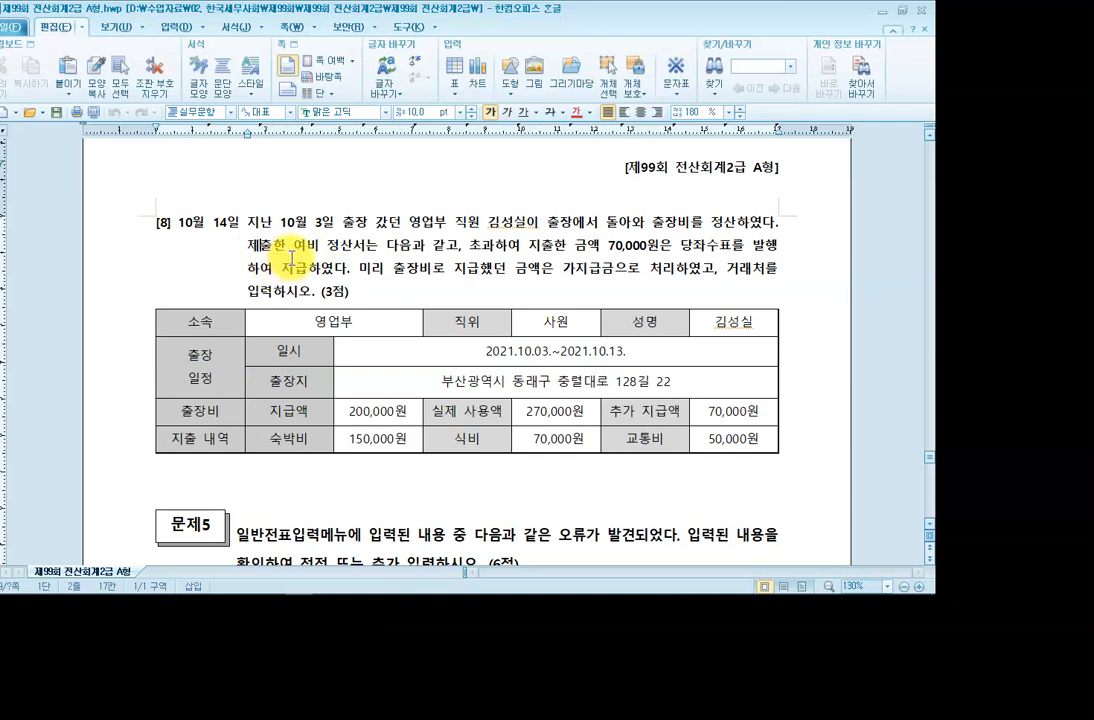
click(487, 252)
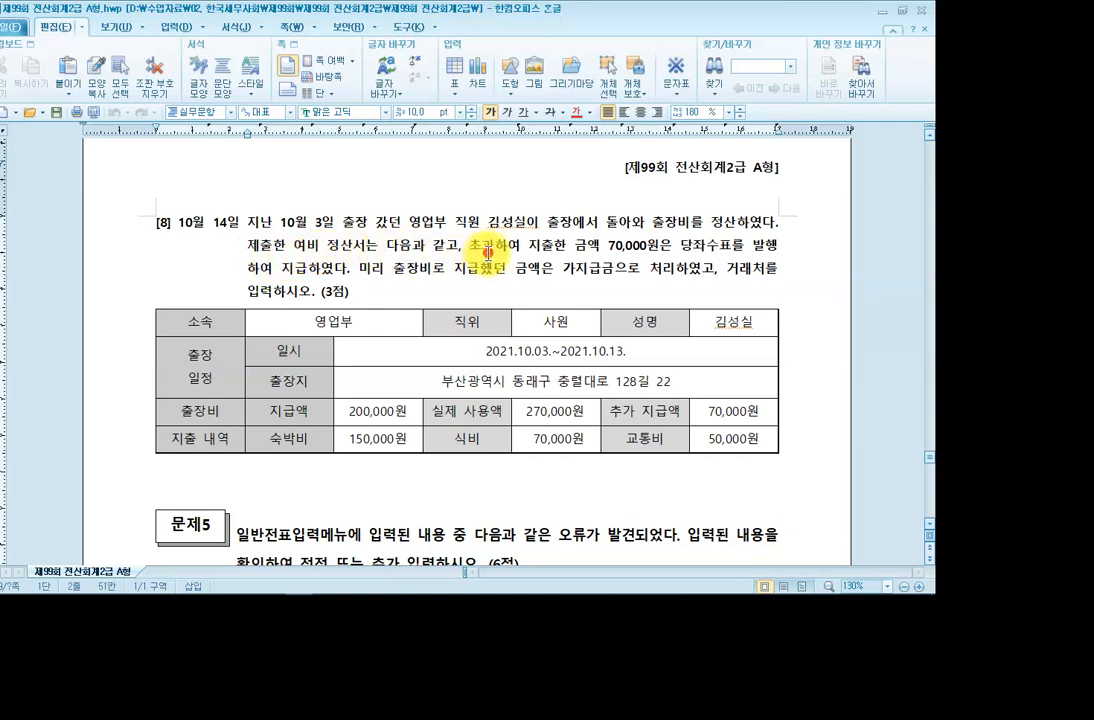
click(621, 242)
drag(707, 245, 731, 245)
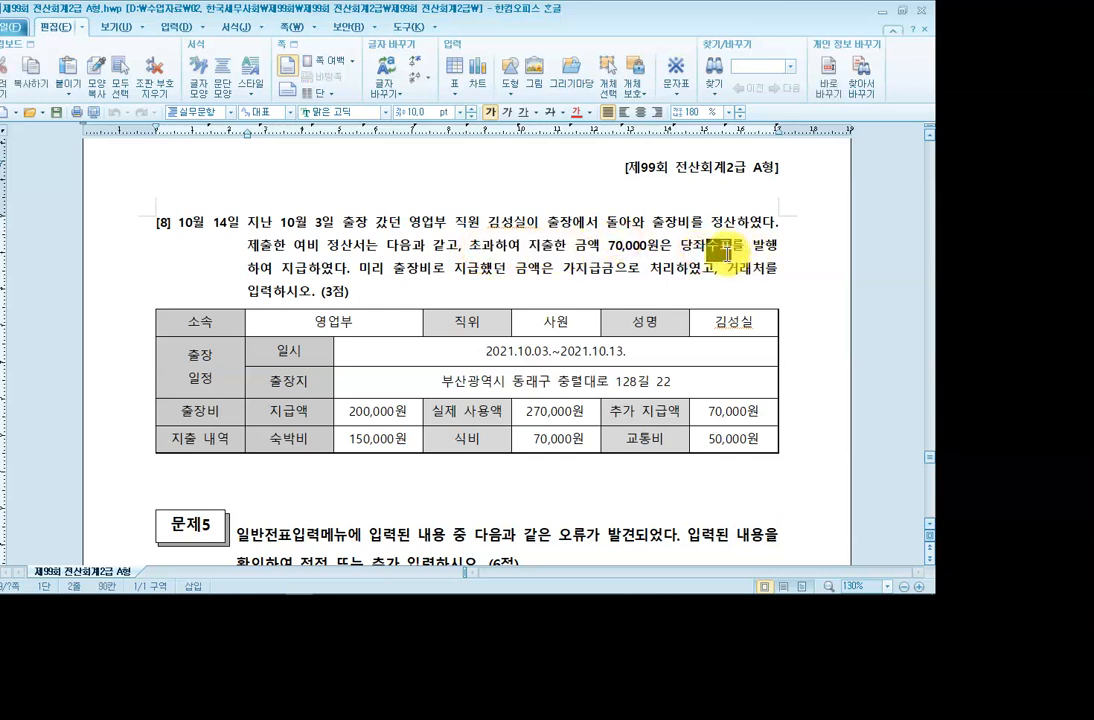
click(356, 270)
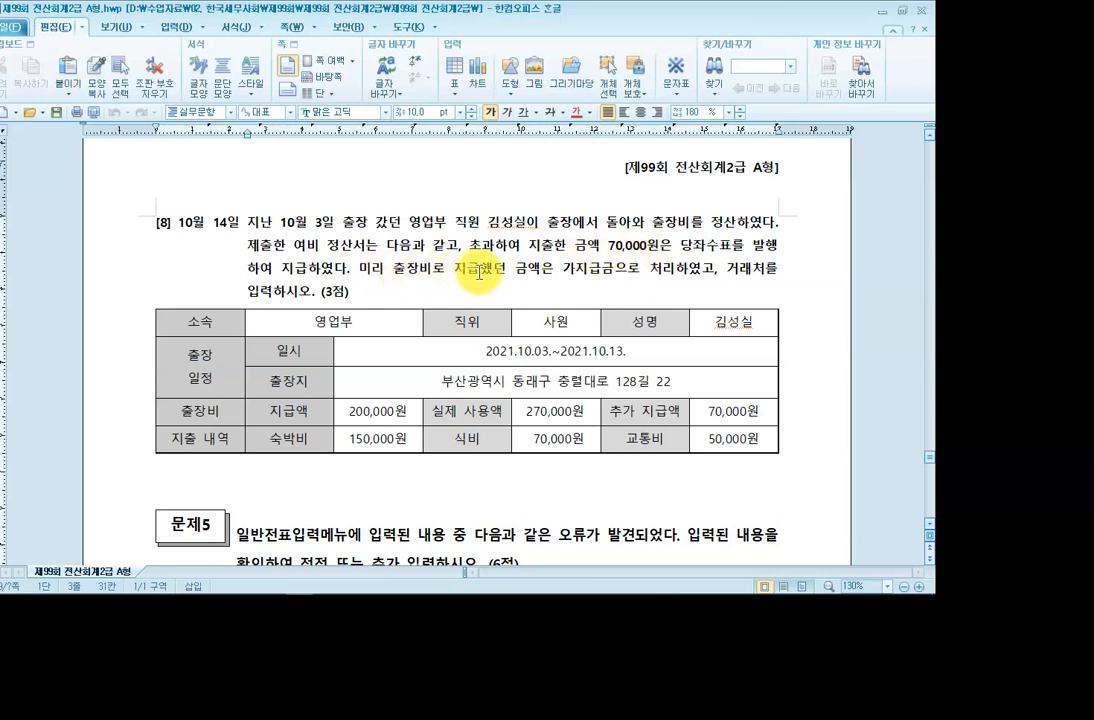
drag(575, 270, 634, 270)
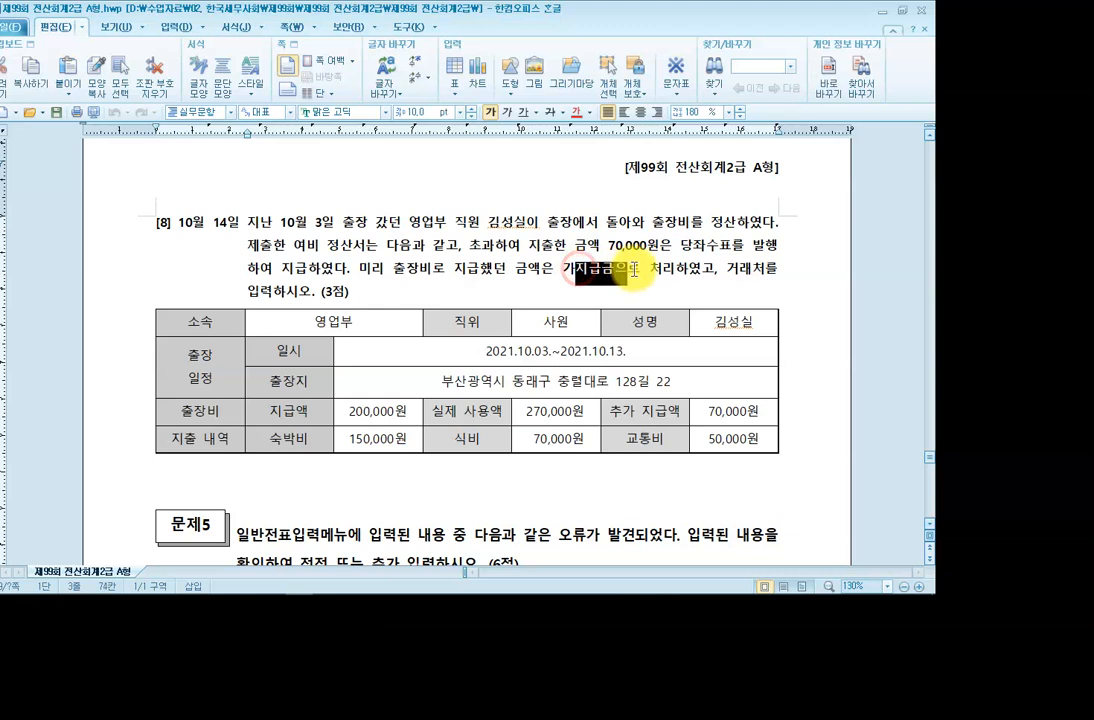
click(716, 268)
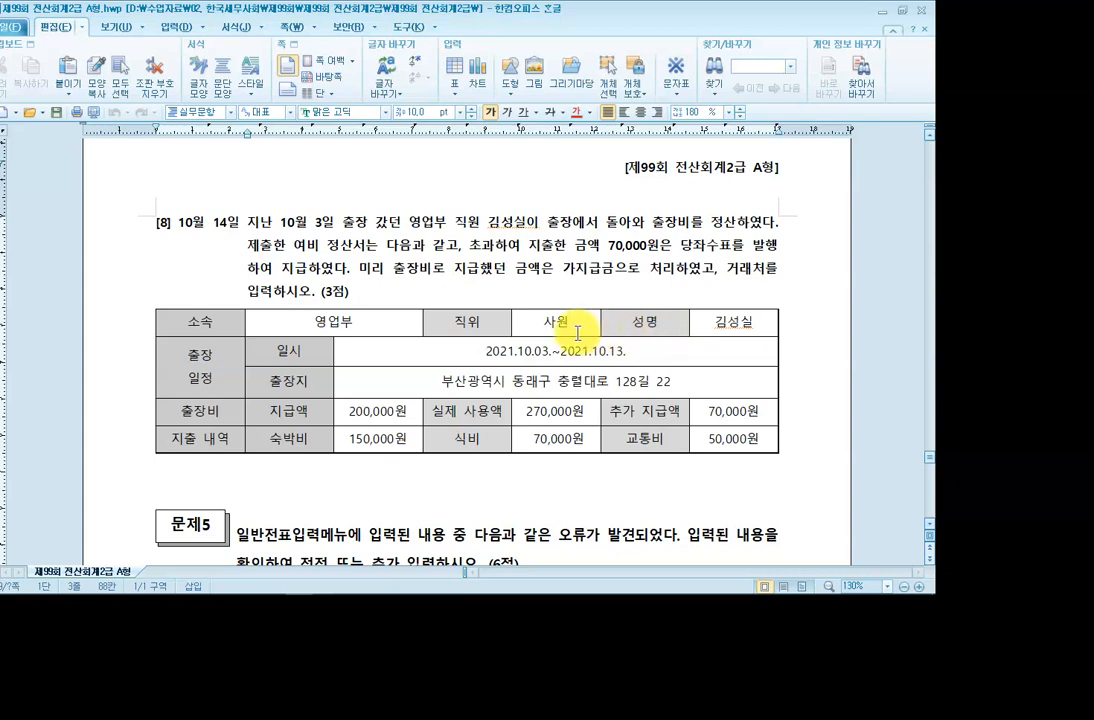
click(343, 417)
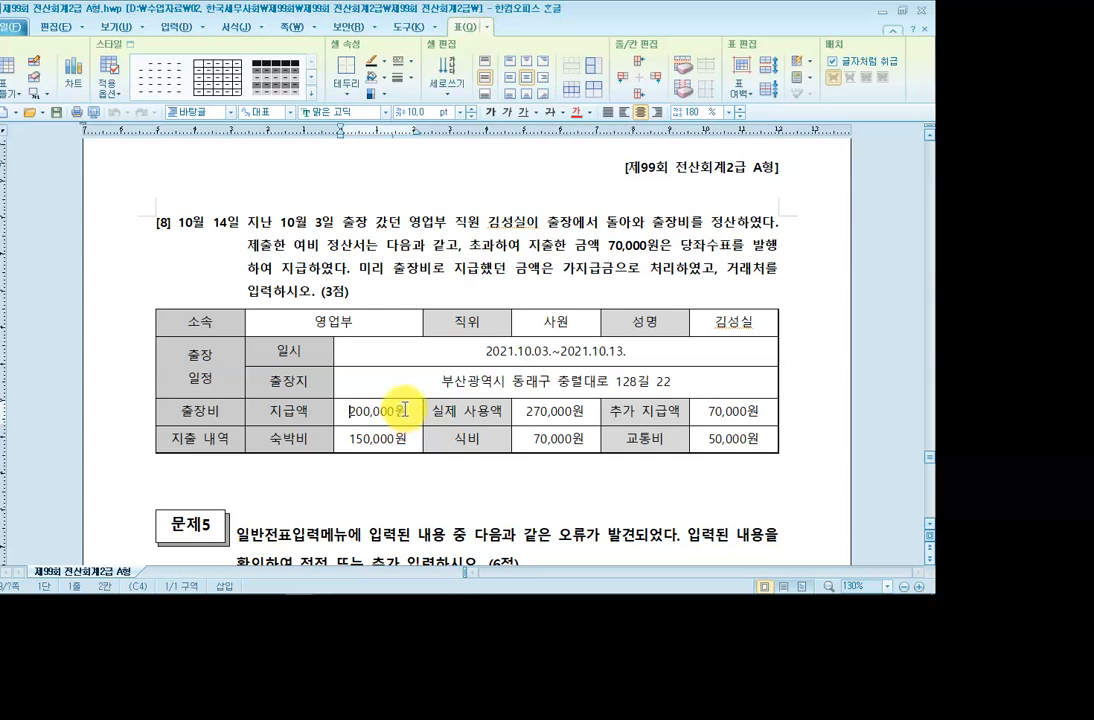
Write the red note 10.03 가지급금 200,000 / 현금 200,000 above question [8].
key(ctrl+F1)
click(889, 25)
click(910, 27)
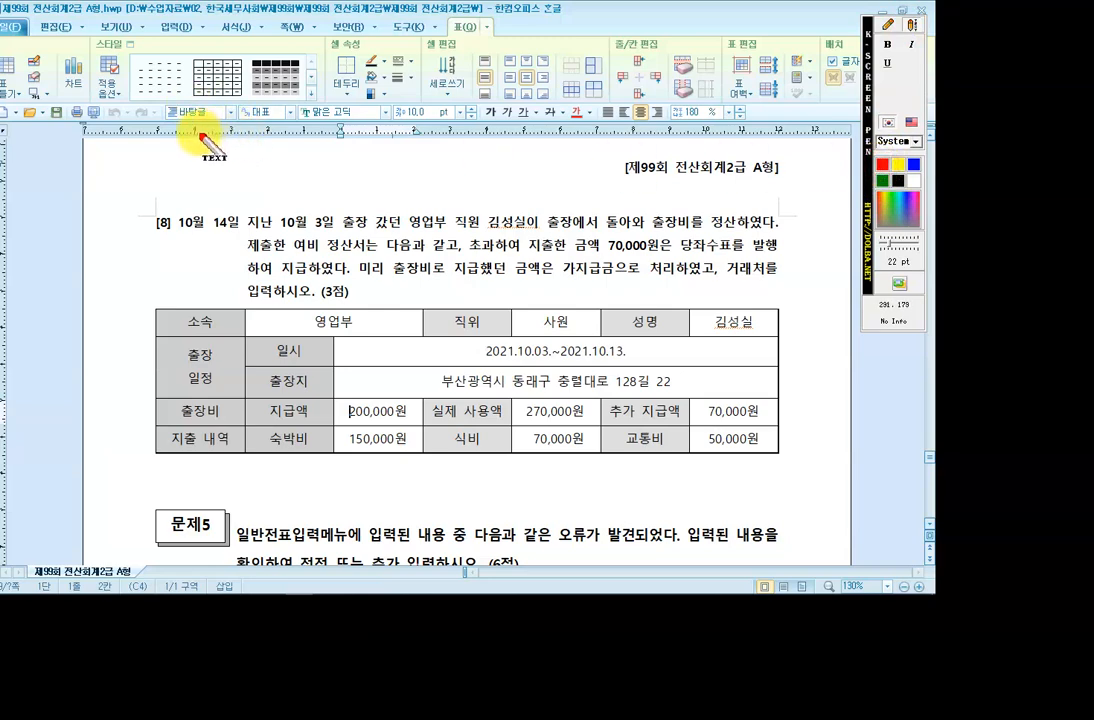
click(160, 131)
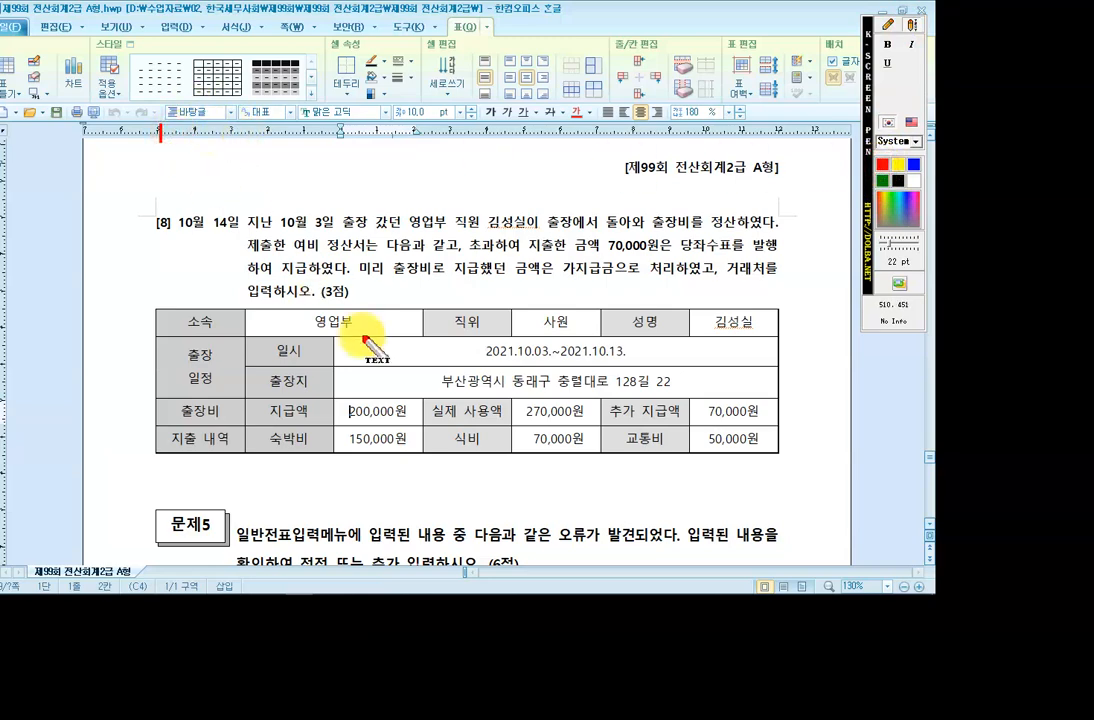
text(10.03)
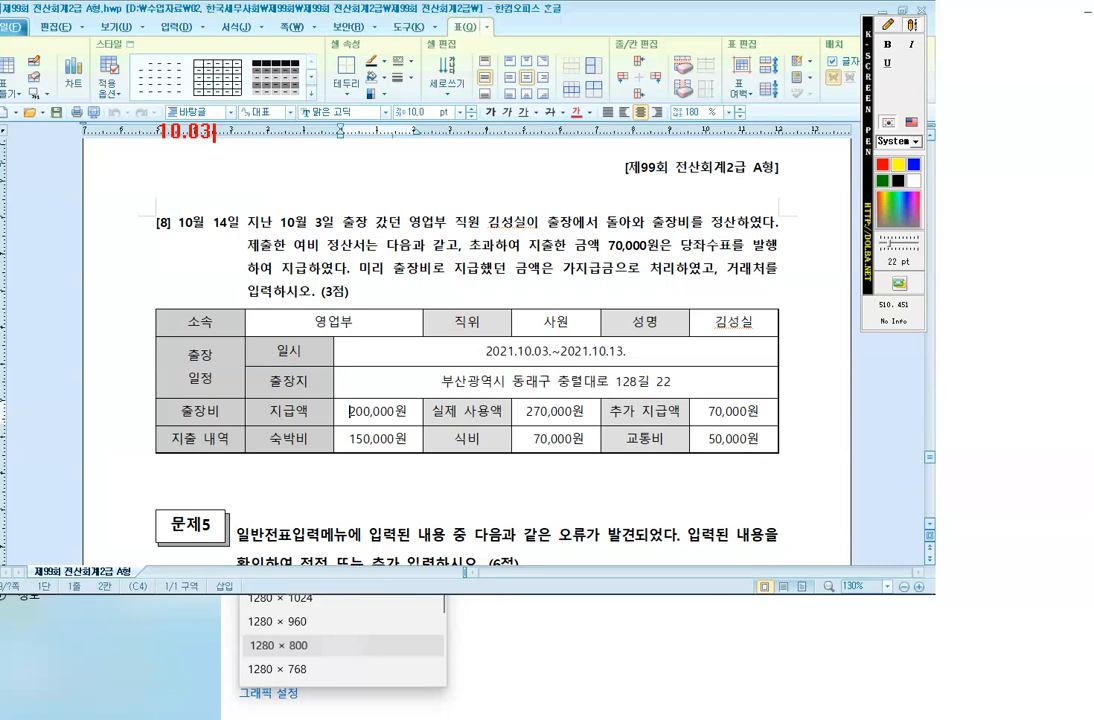
text( (지)
text() 각)
text(지급금)
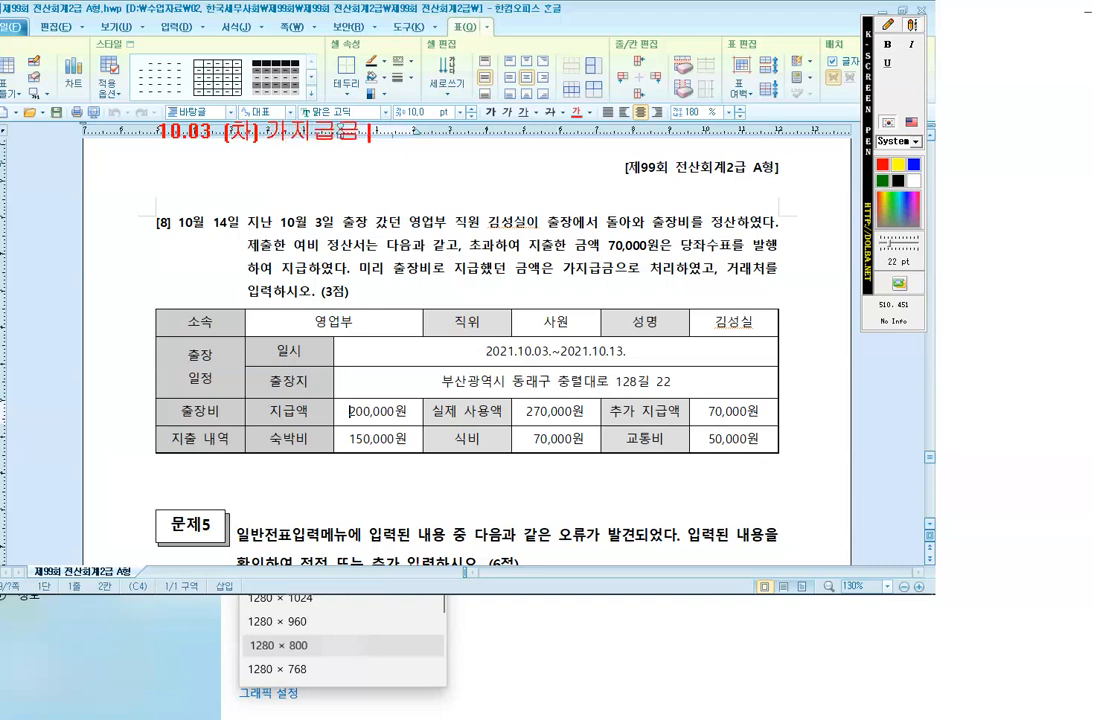
text( 200,000)
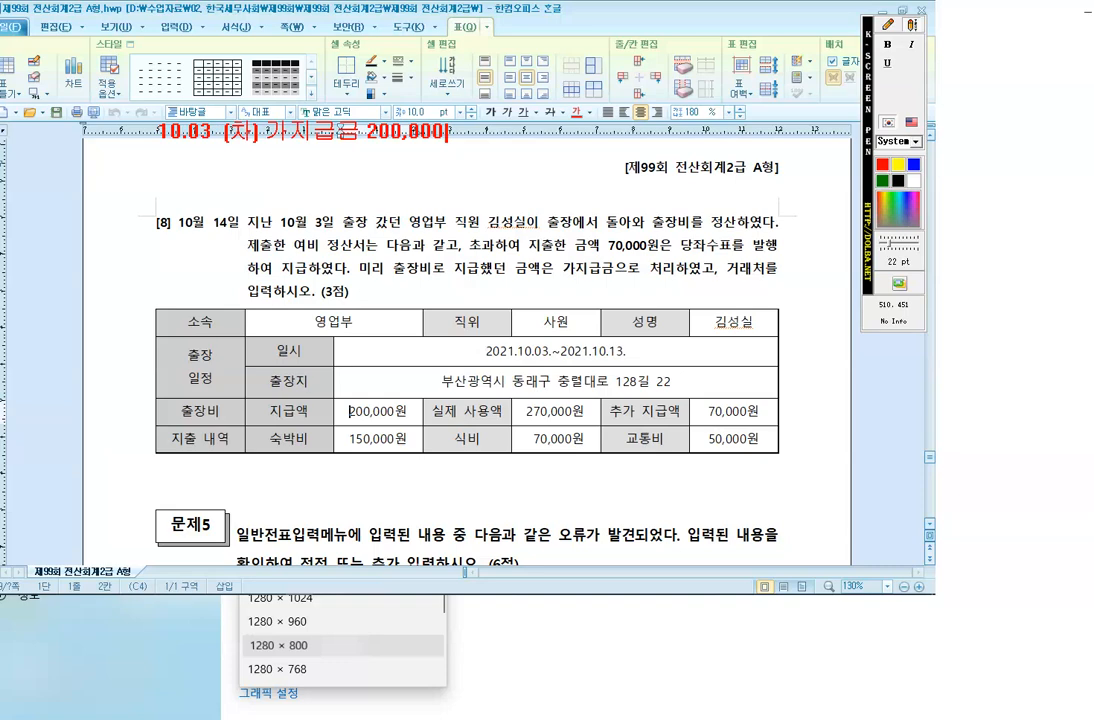
text( (대) 현그)
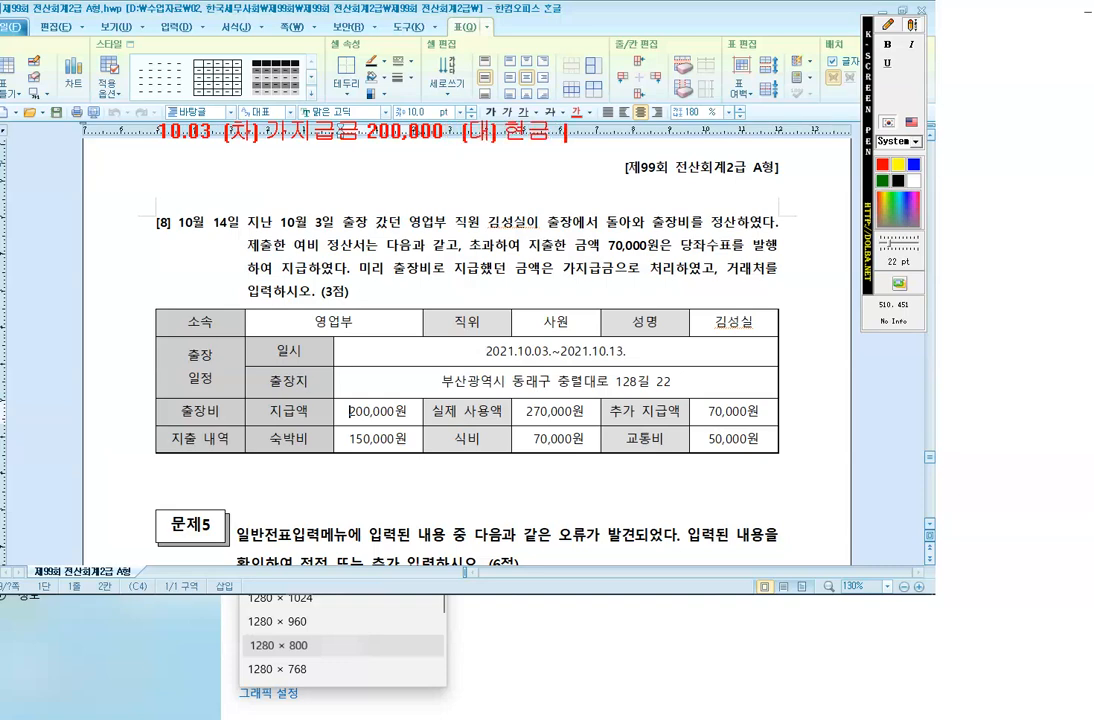
text( 200,00)
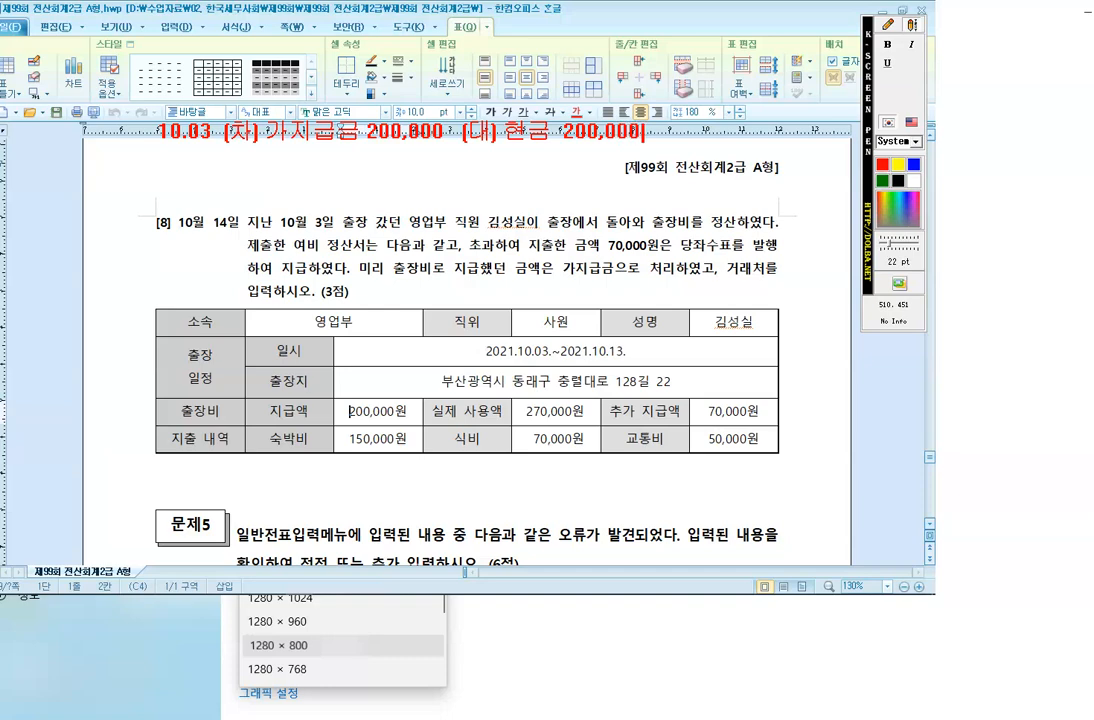
text(10.04 (차)
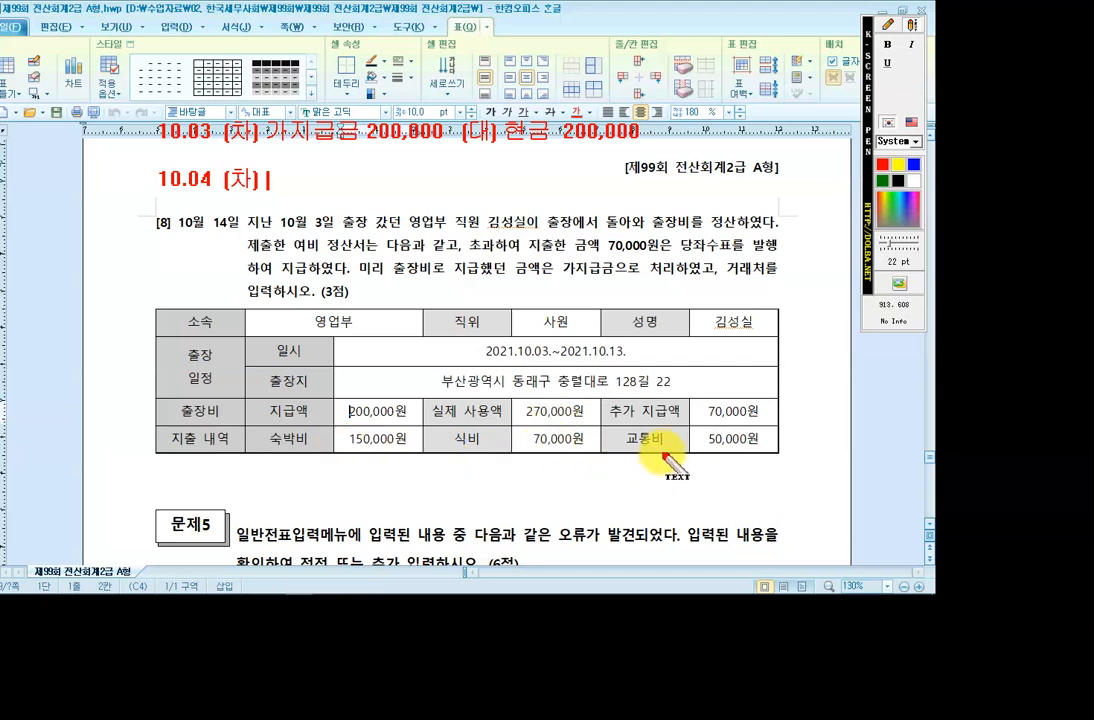
Add the 10.04 note: 여비교통비 270,000 against 가지급금 200,000 and 당좌예금 70,000.
text(이비교)
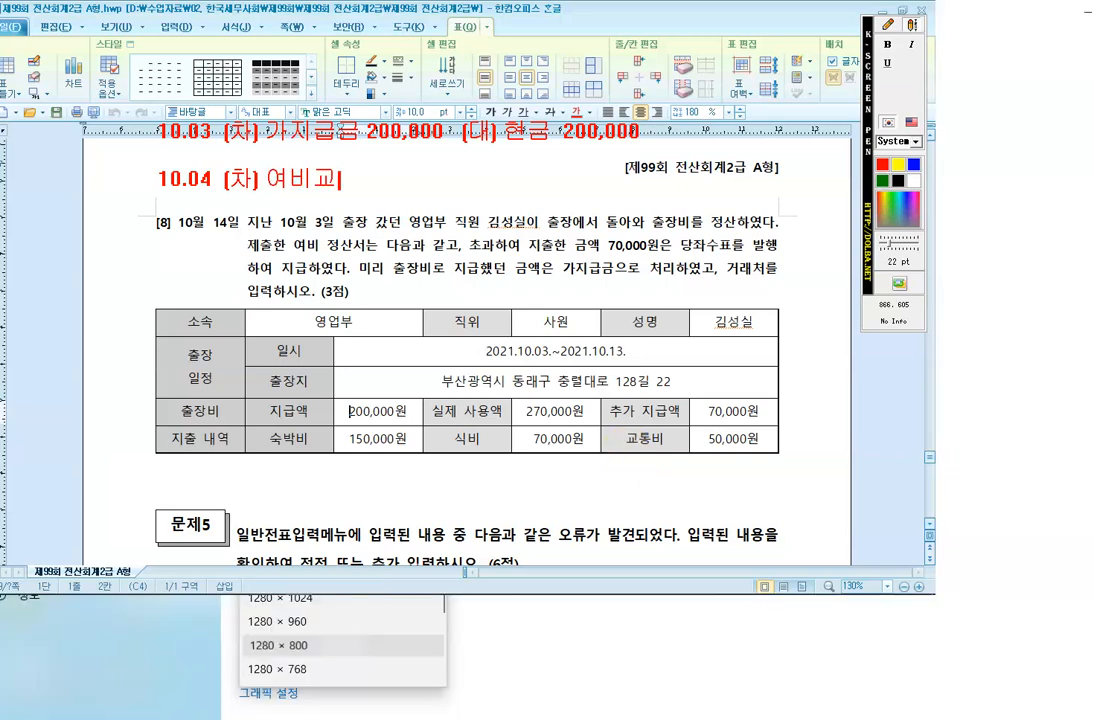
text(통비 270,000)
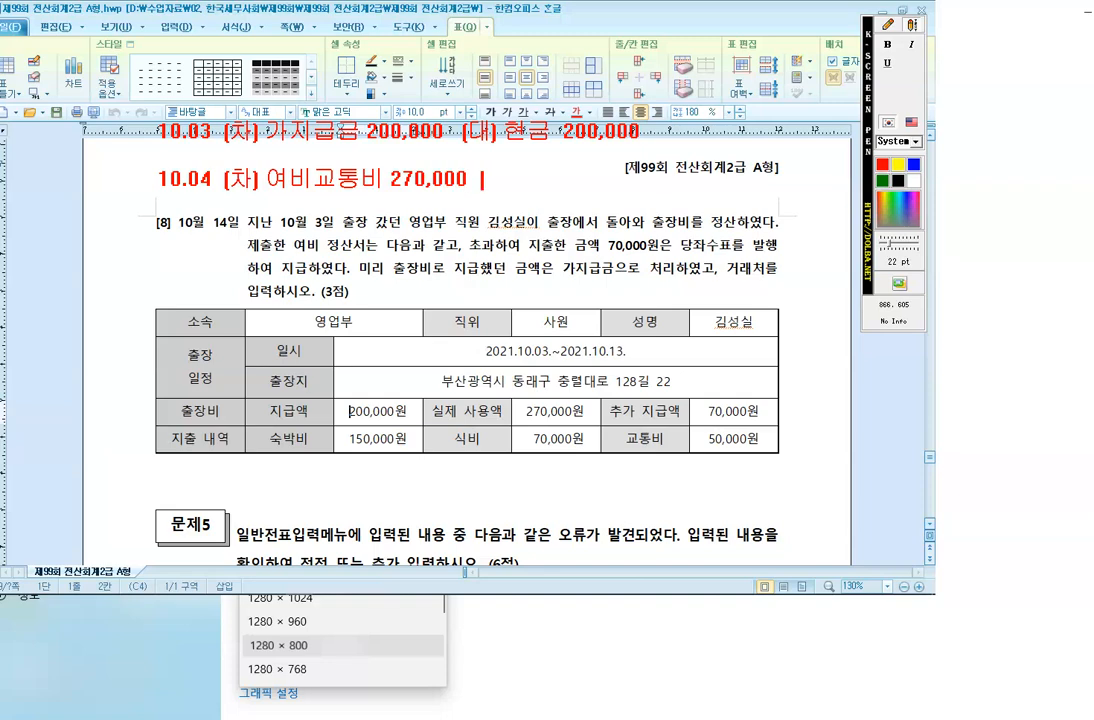
text( (대))
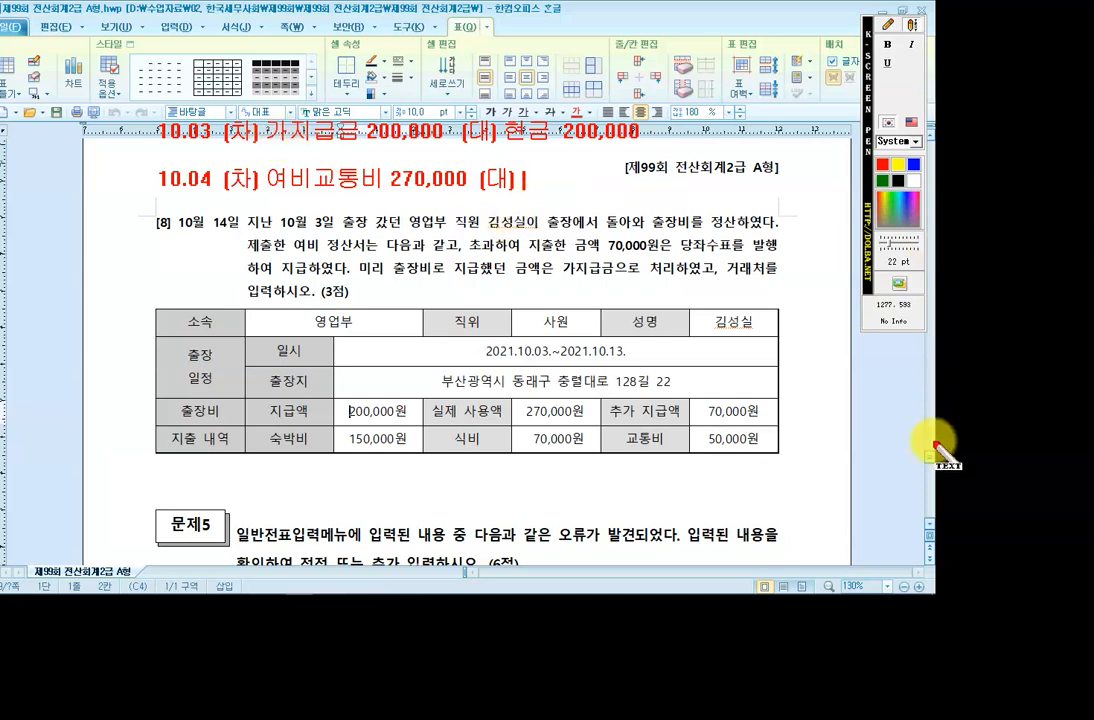
text(가지급금 )
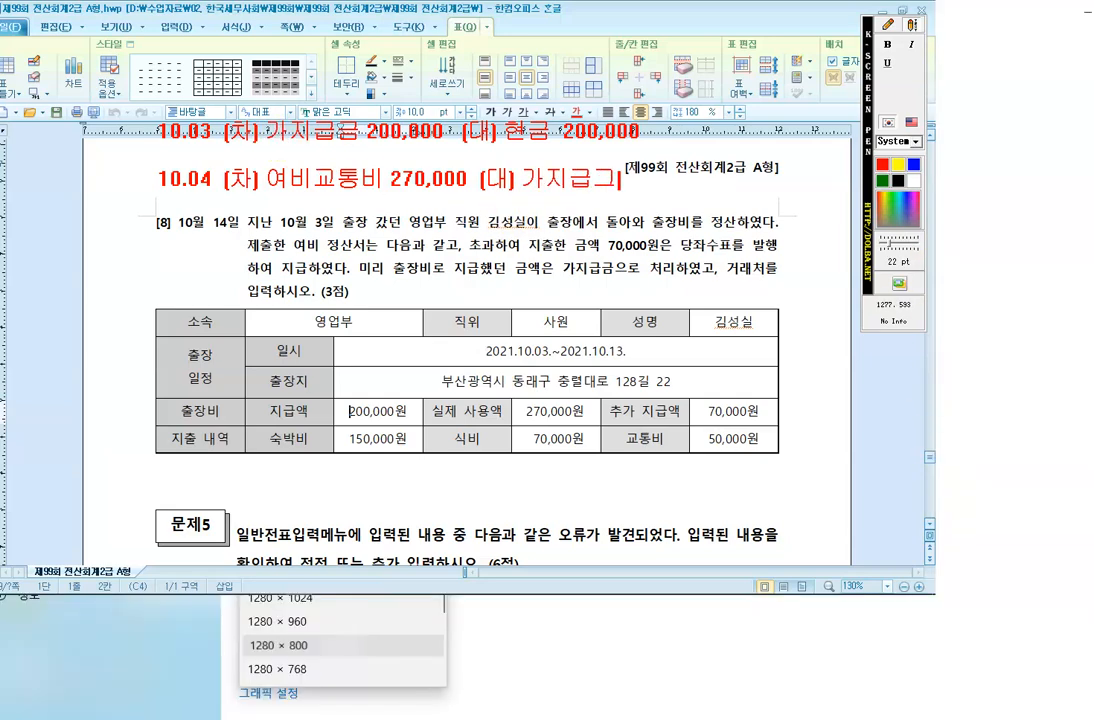
text(200,00)
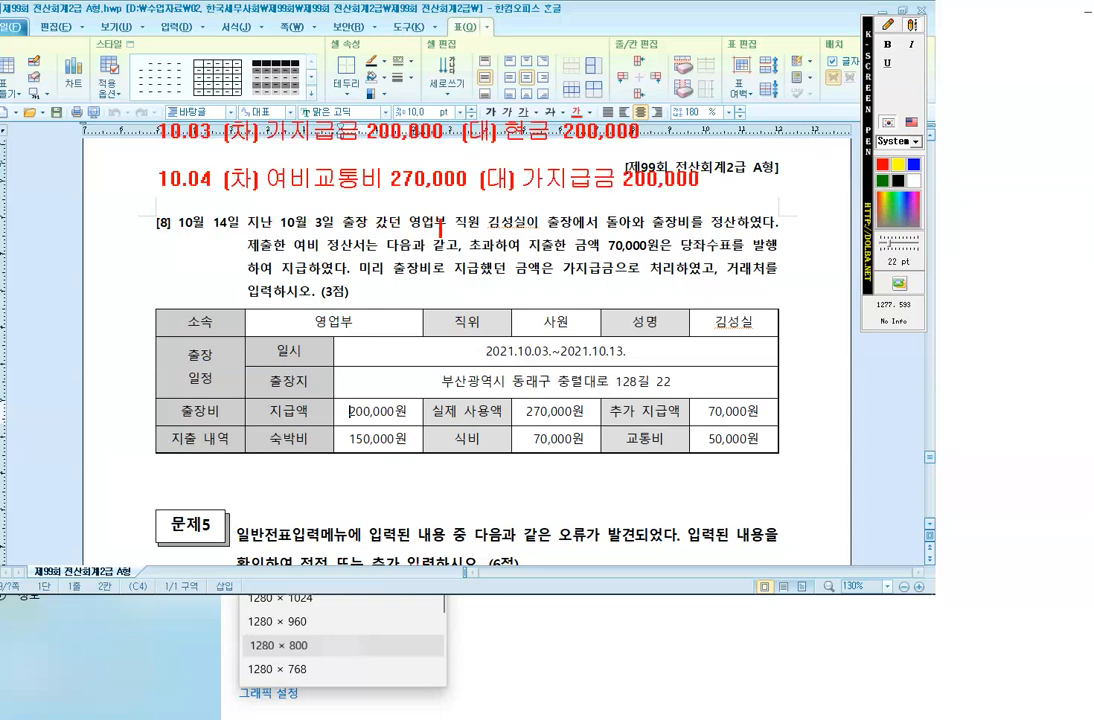
text(나)
text(좌예)
text(금 )
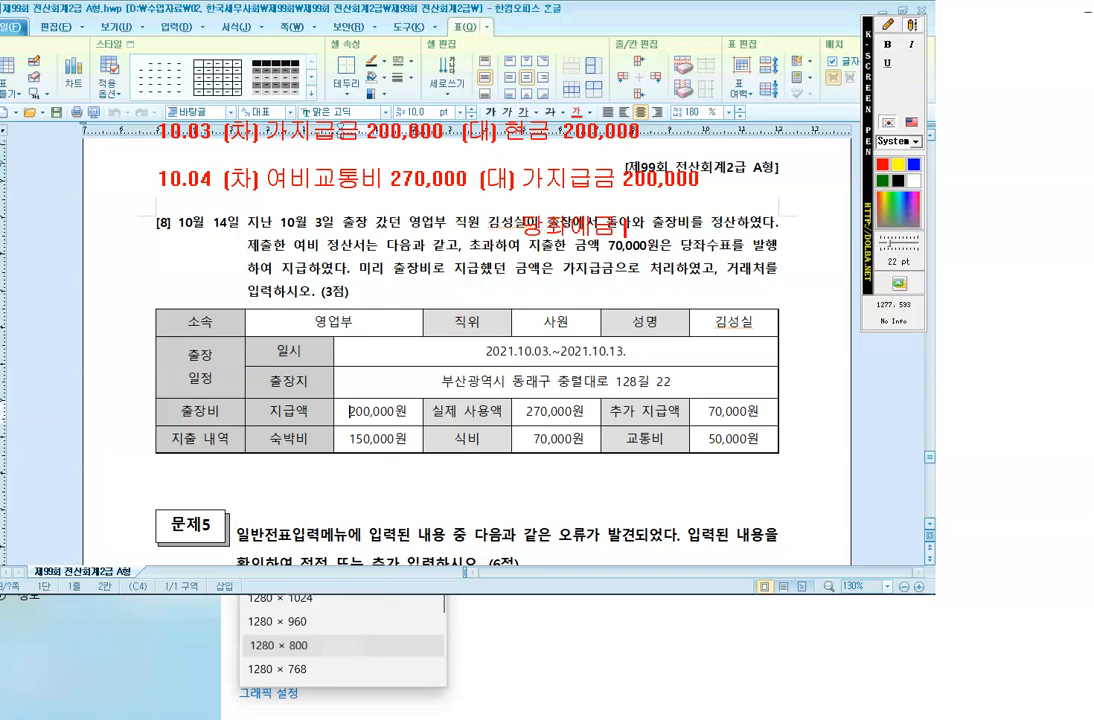
text(70,000)
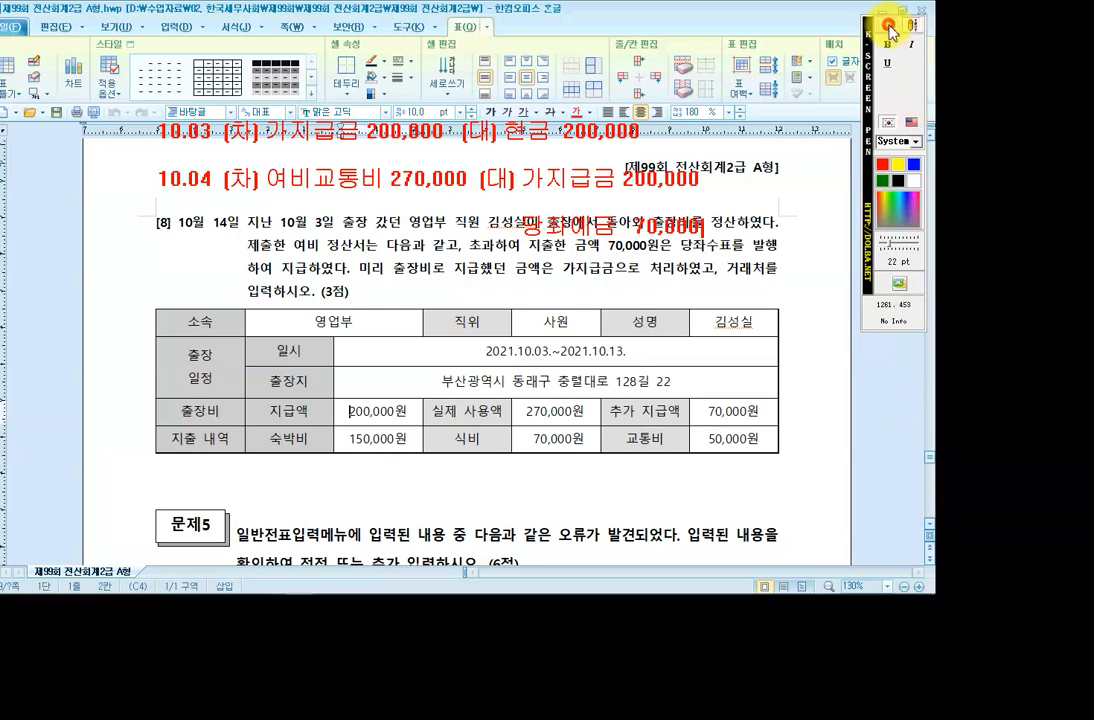
click(889, 25)
click(904, 98)
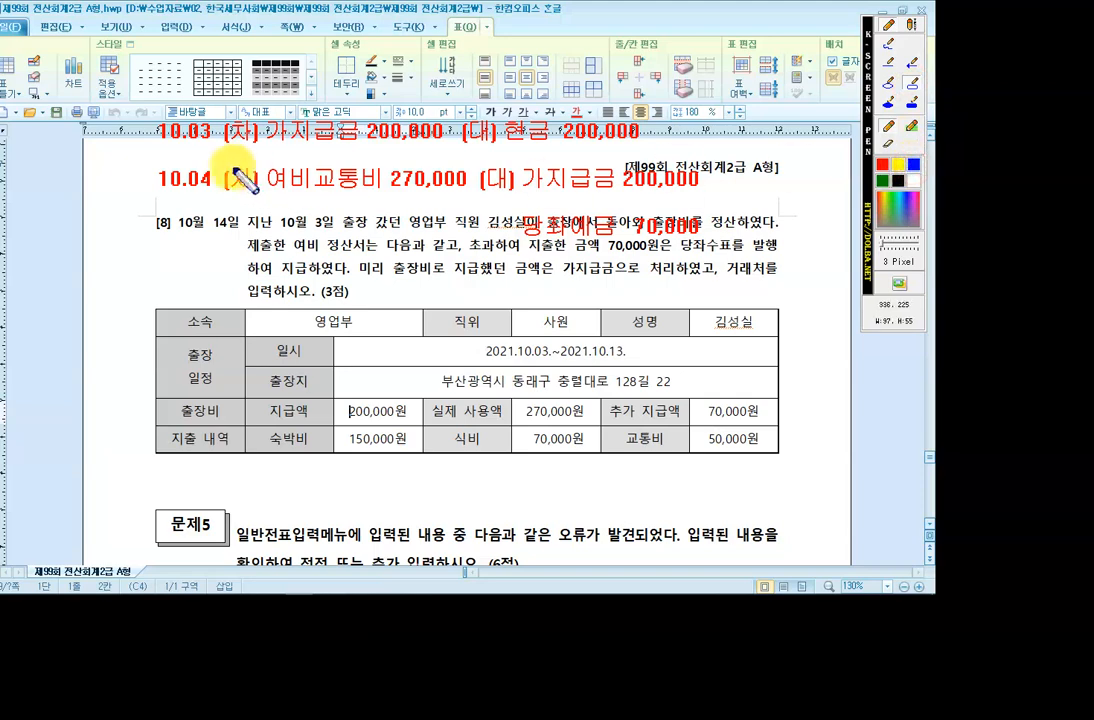
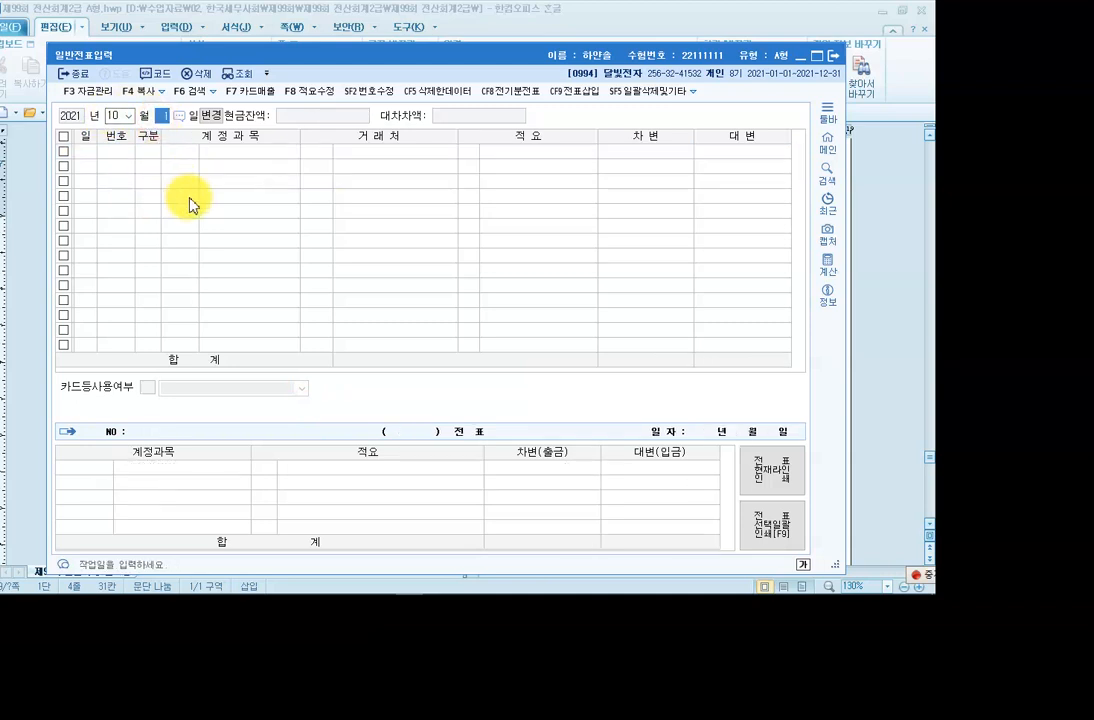
Check the customer on the October 3 가지급금 advance-payment entry.
text(3)
key(Return)
click(240, 156)
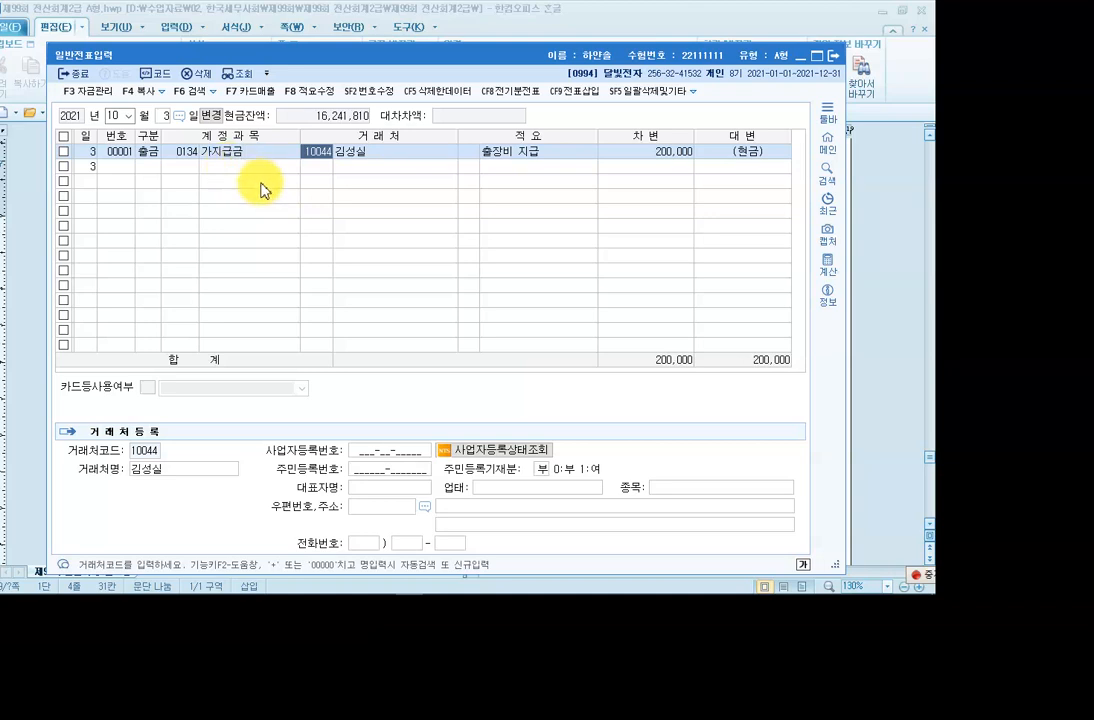
click(166, 116)
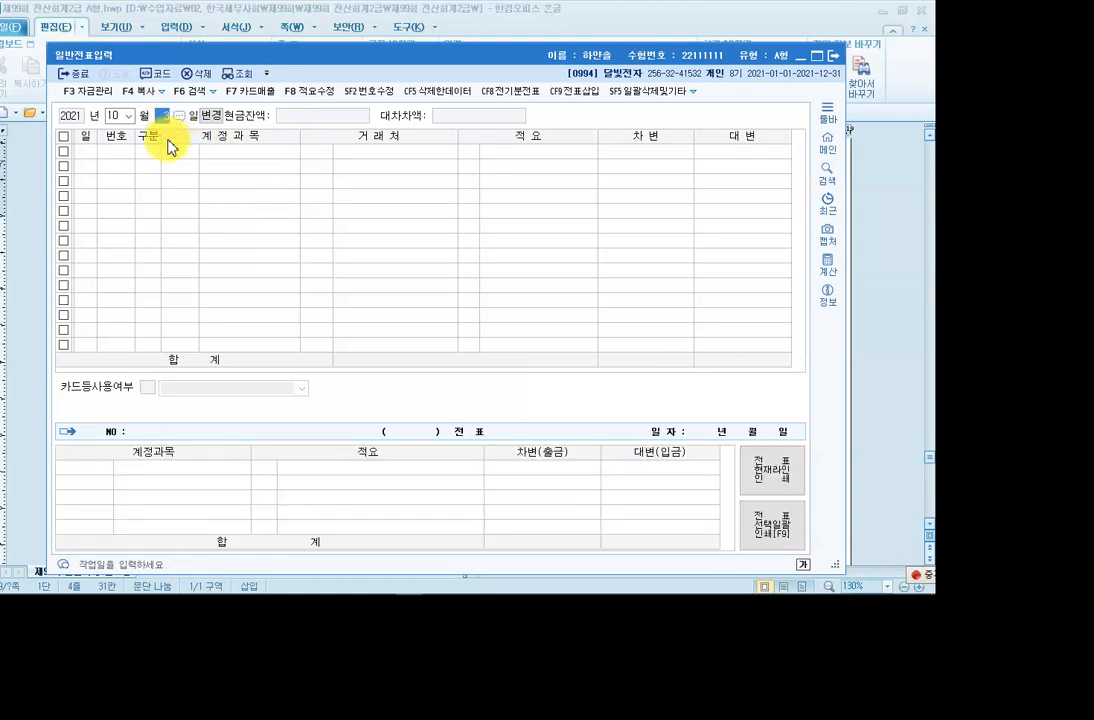
On October 14, credit 0134 가지급금 200,000 with the employee as customer.
text(14)
key(Return)
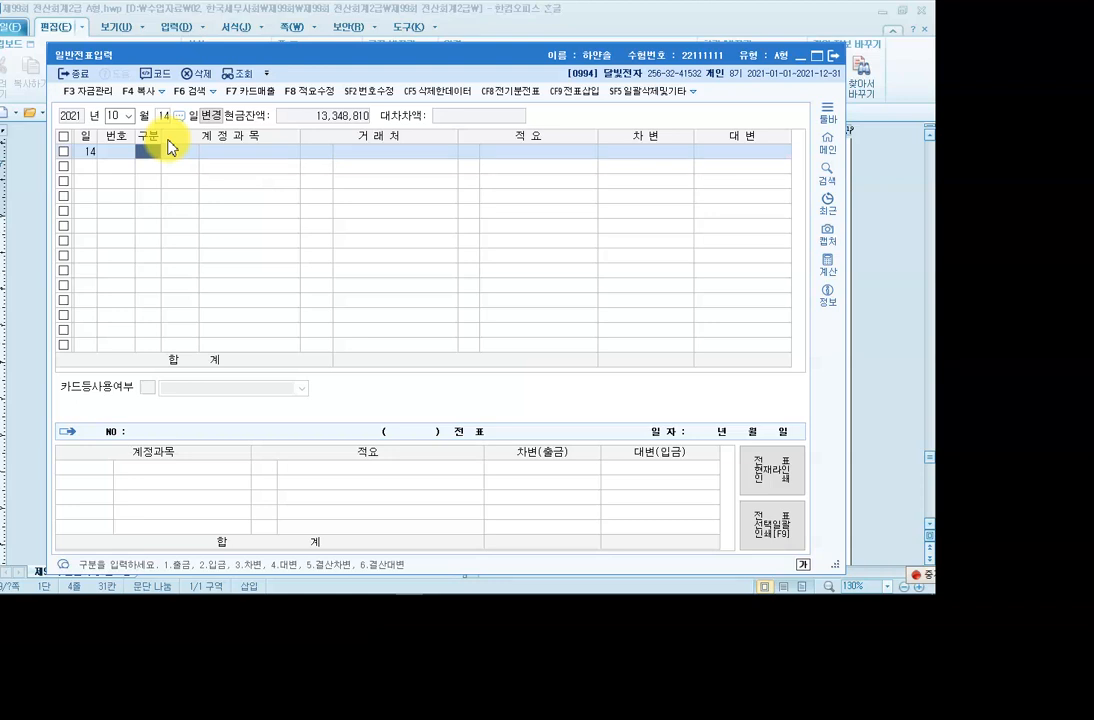
text(4)
key(Return)
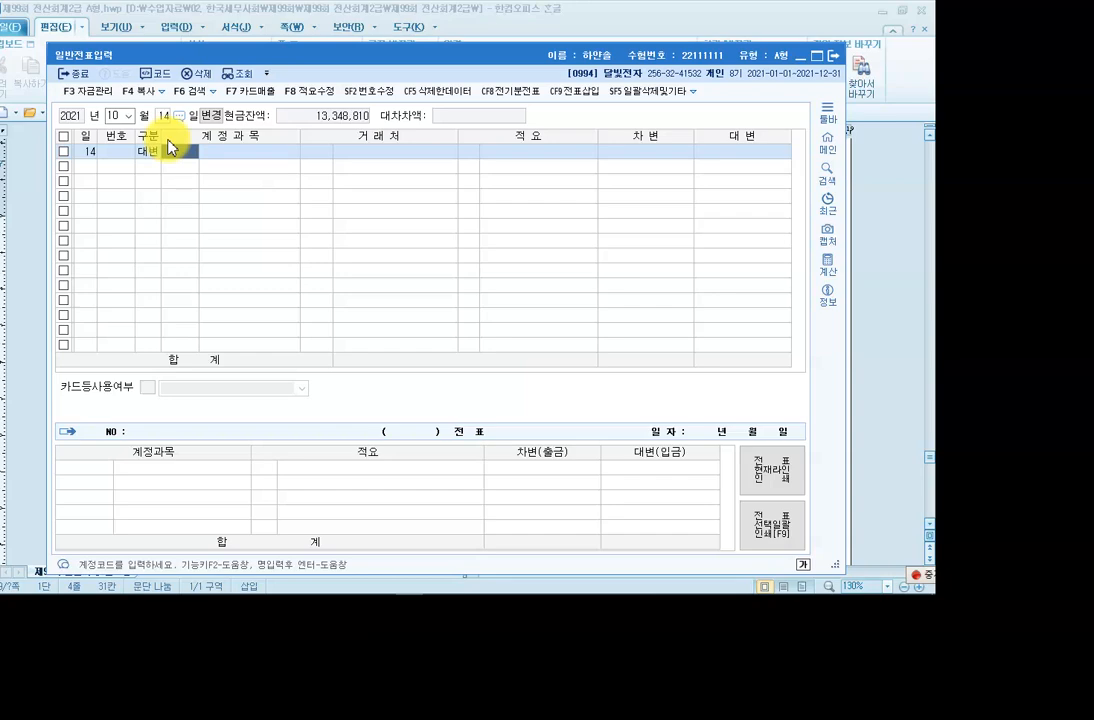
key(F2)
text(가지)
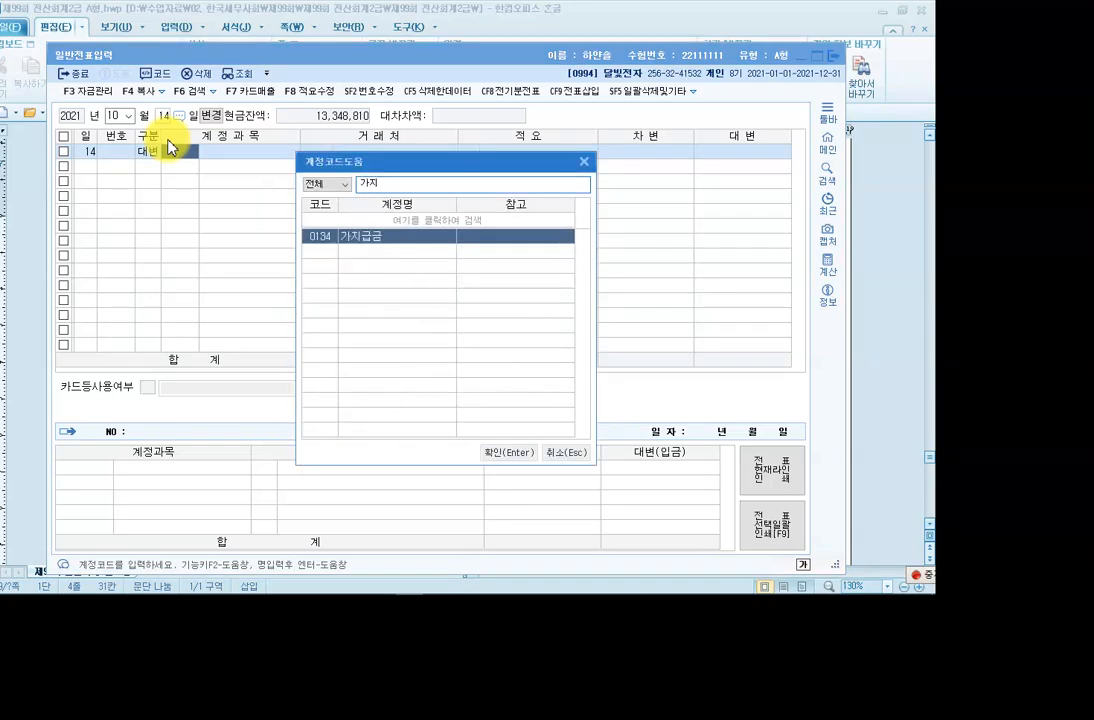
key(Return)
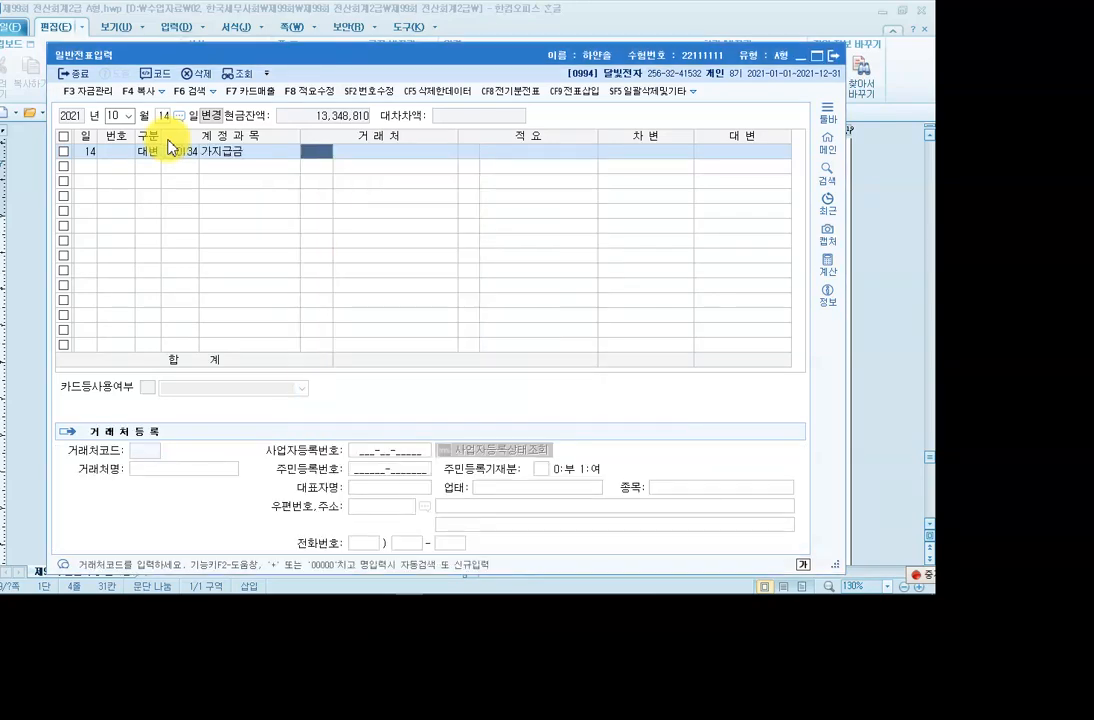
key(F2)
text(김)
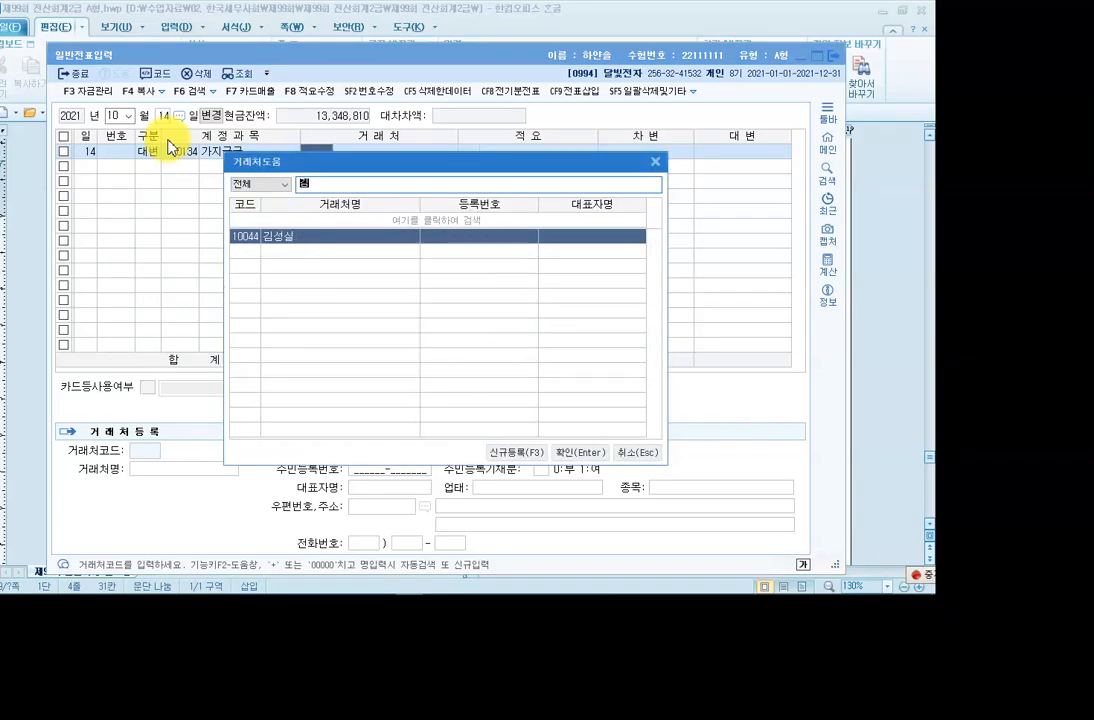
key(Return)
key(Return)
key(Return)
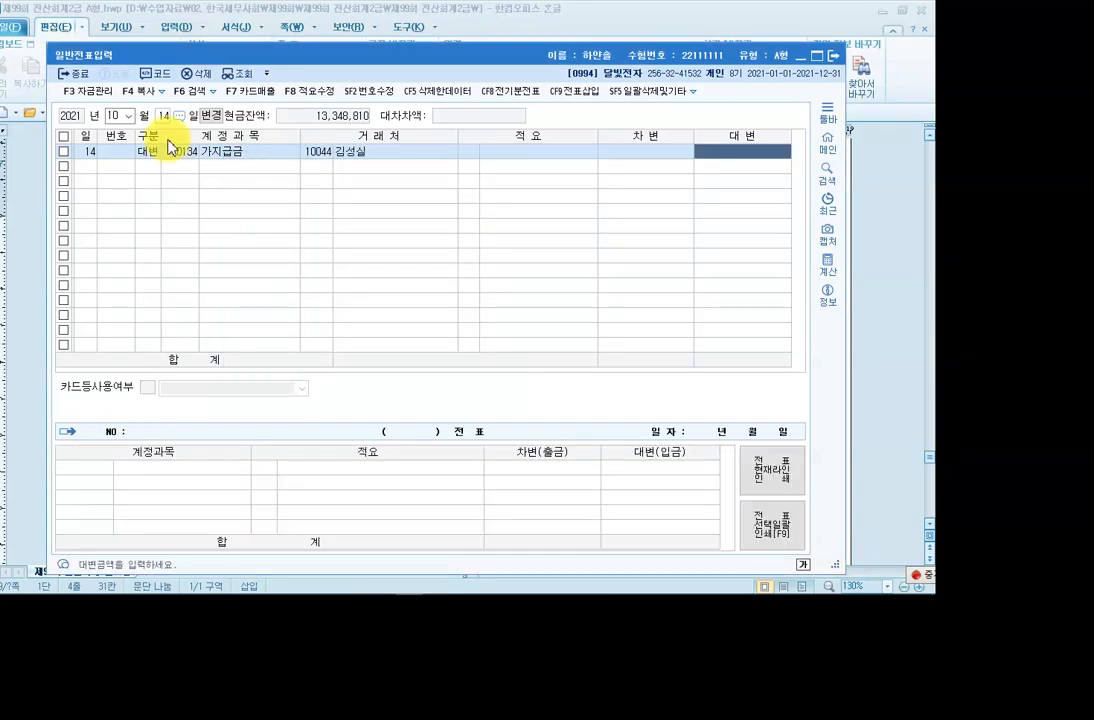
text(200)
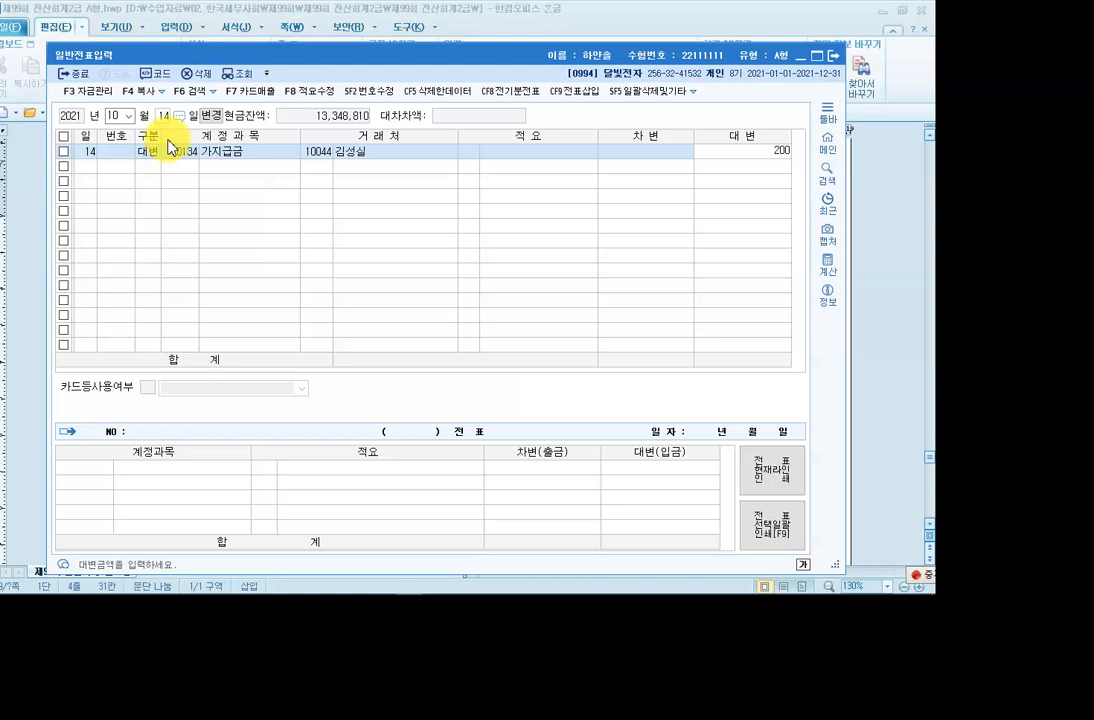
text(,000)
key(Return)
Credit 0102 당좌예금 70,000 and debit 0812 여비교통비 270,000 to balance the voucher.
text(4)
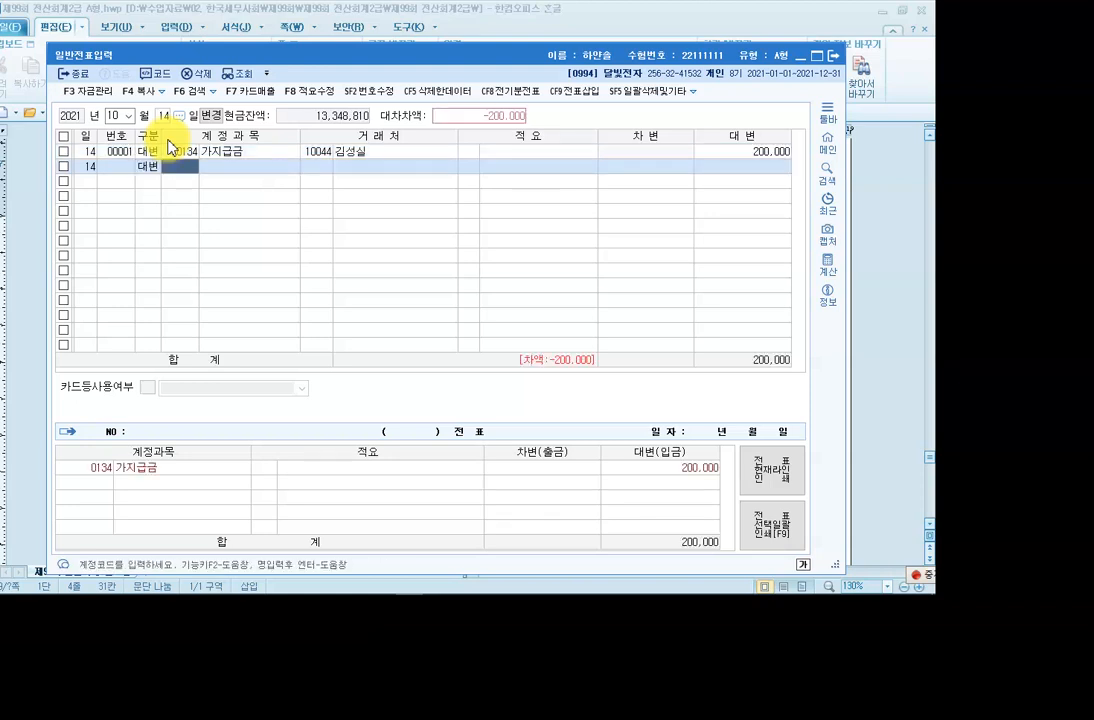
text(10)
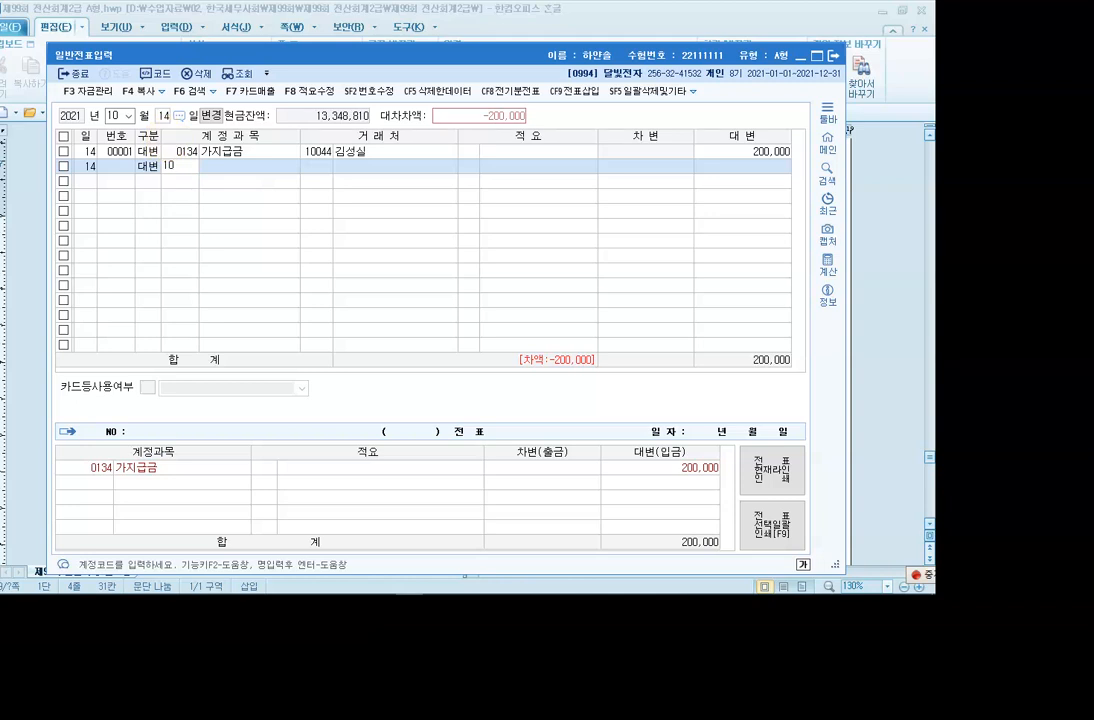
text(2)
key(Return)
key(Return)
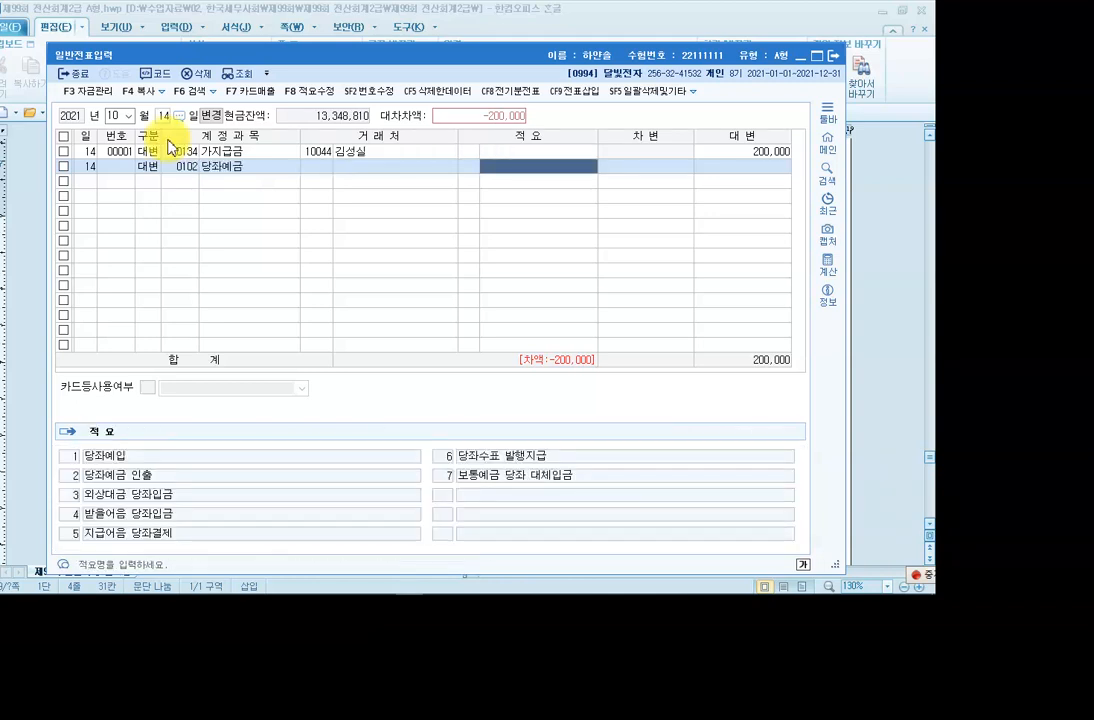
key(Return)
text(70000)
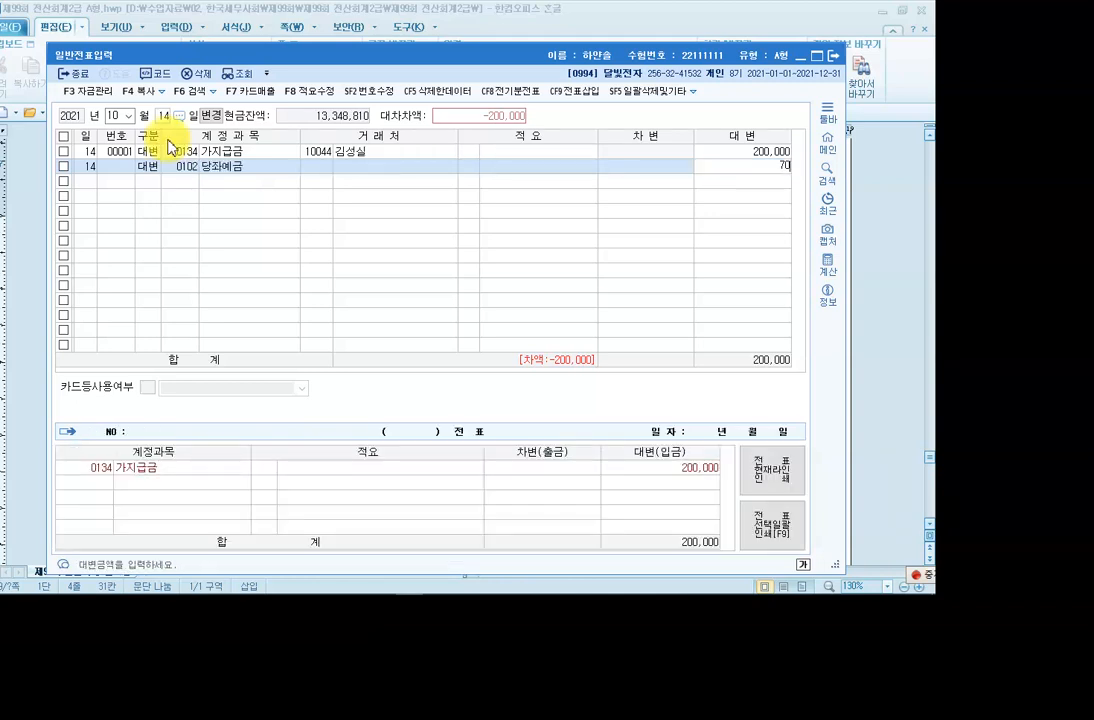
key(Return)
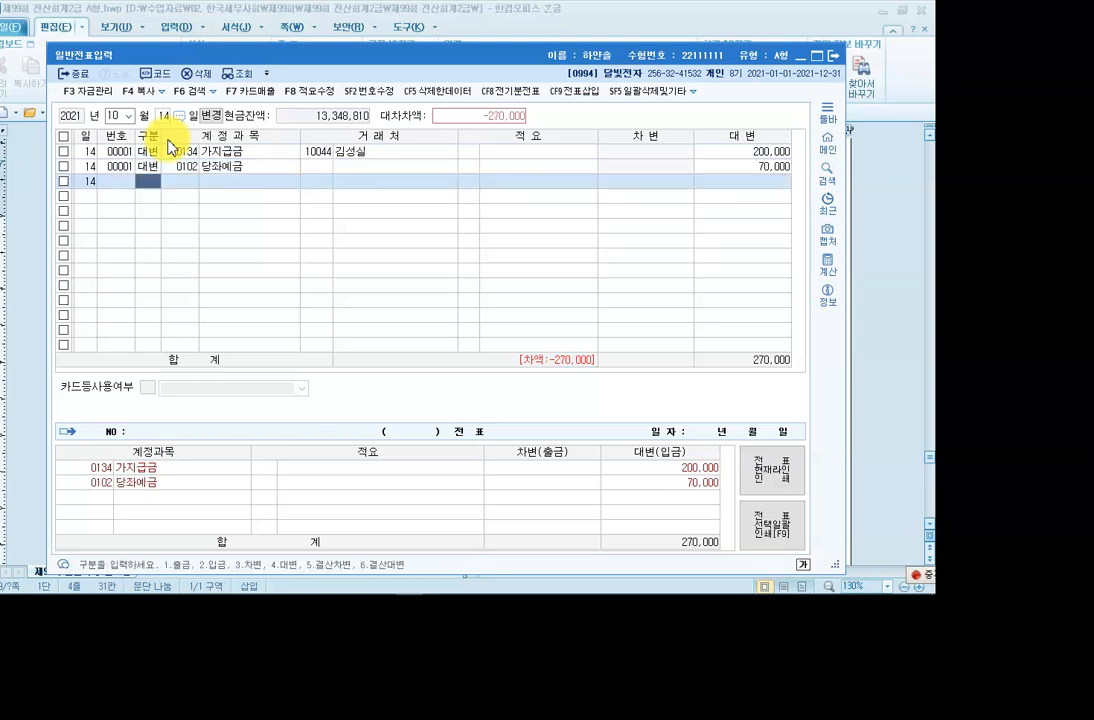
text(3)
key(Return)
text(ㅎ)
text(11)
key(Return)
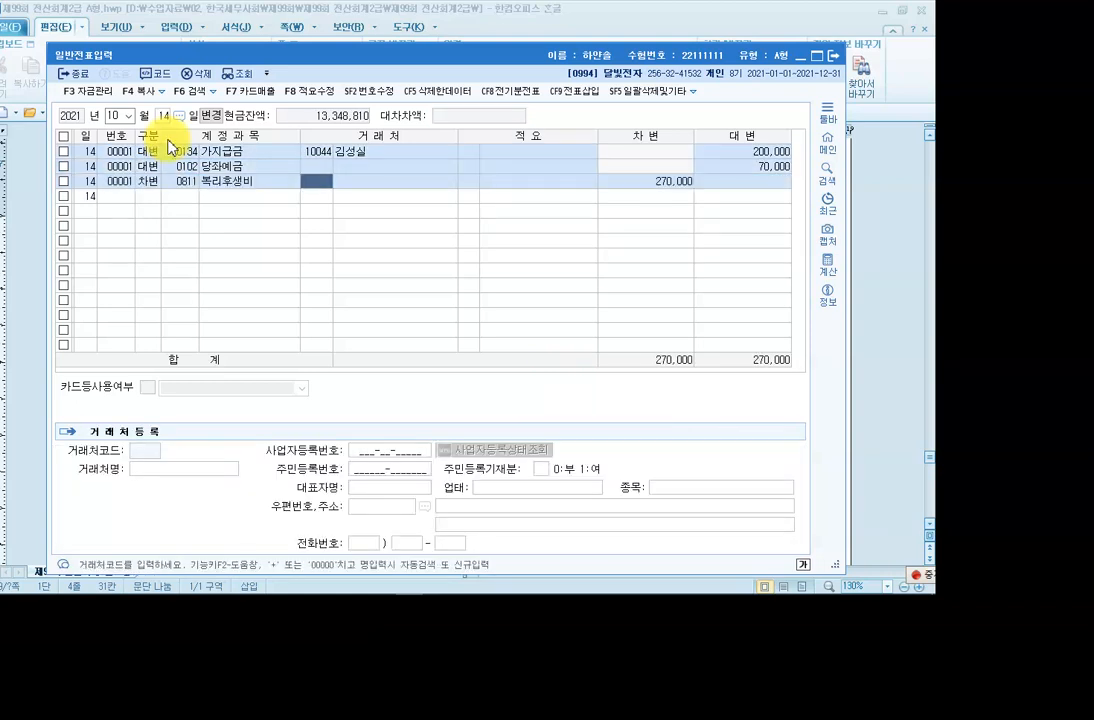
key(Left)
text(812)
key(Return)
key(Return)
key(Return)
key(Return)
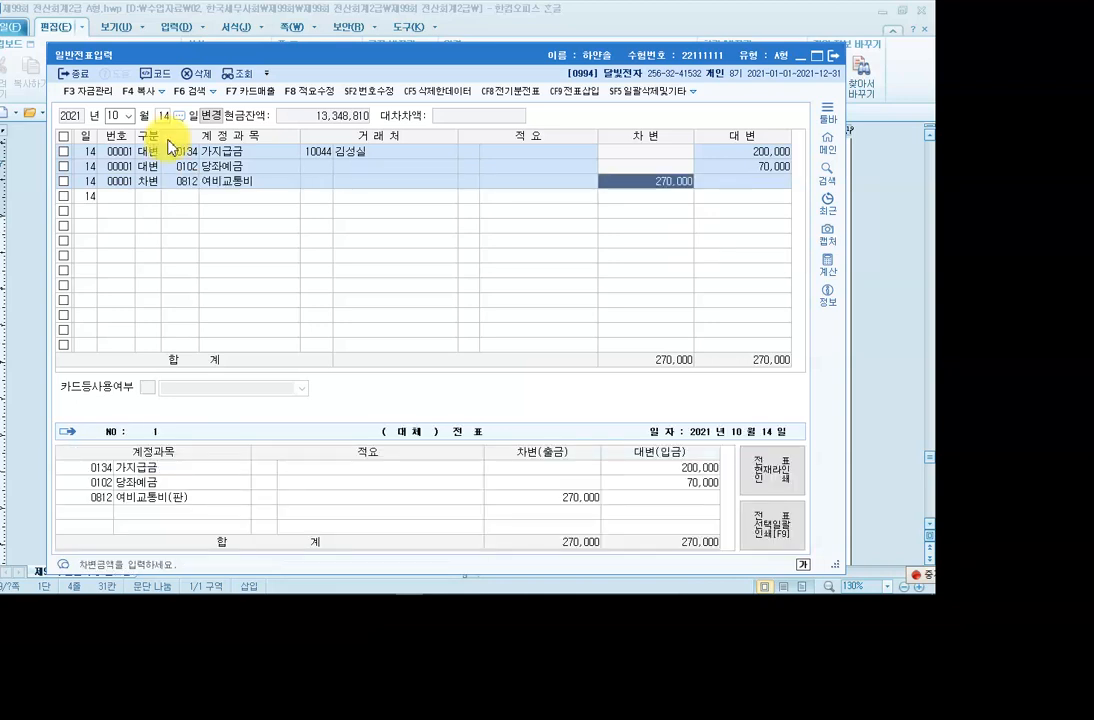
Bring the Hangul exam paper forward and scroll to 문제5 items [1] and [2].
mouse_move(379, 570)
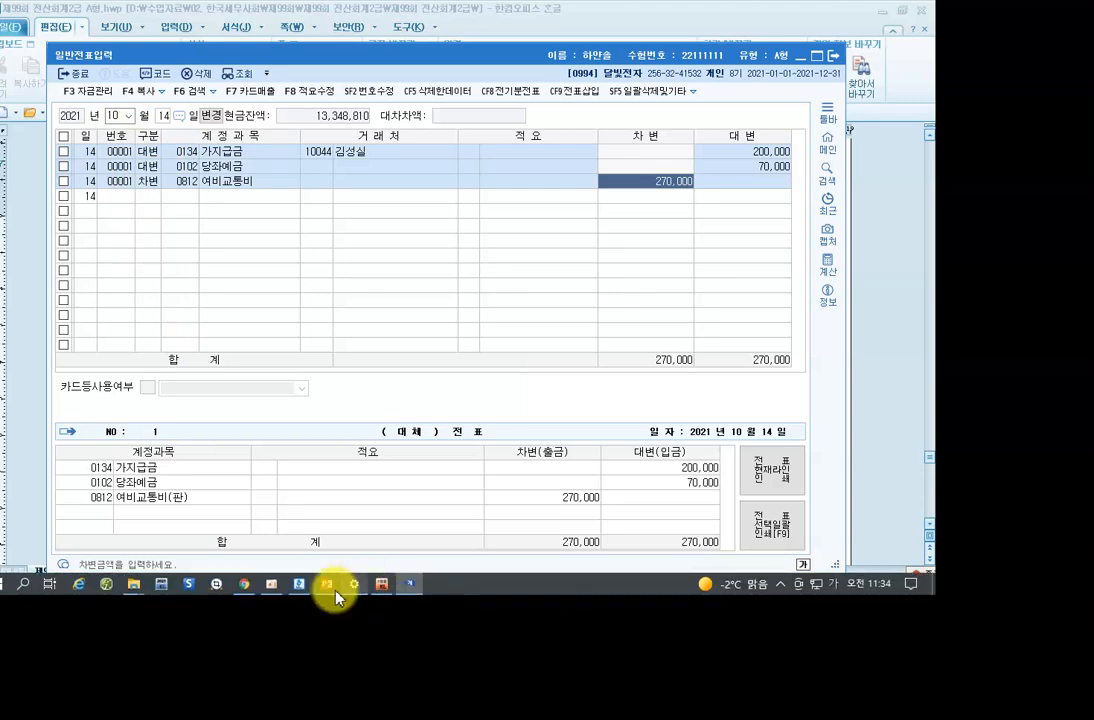
click(298, 584)
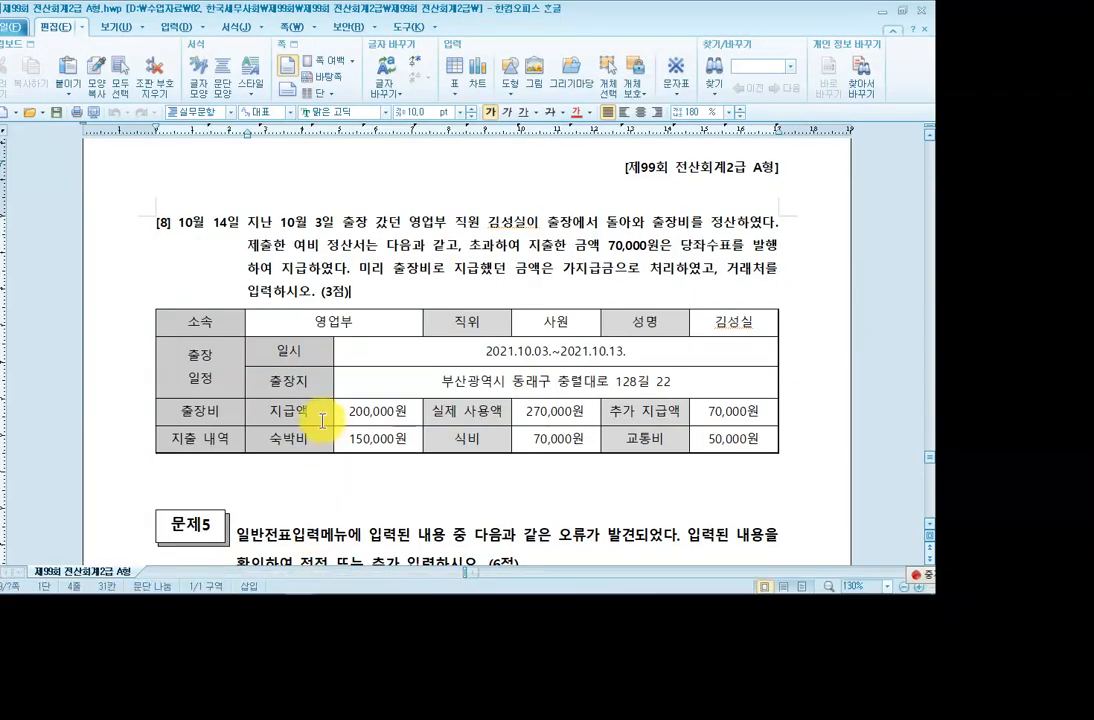
scroll(322, 421, down, 5)
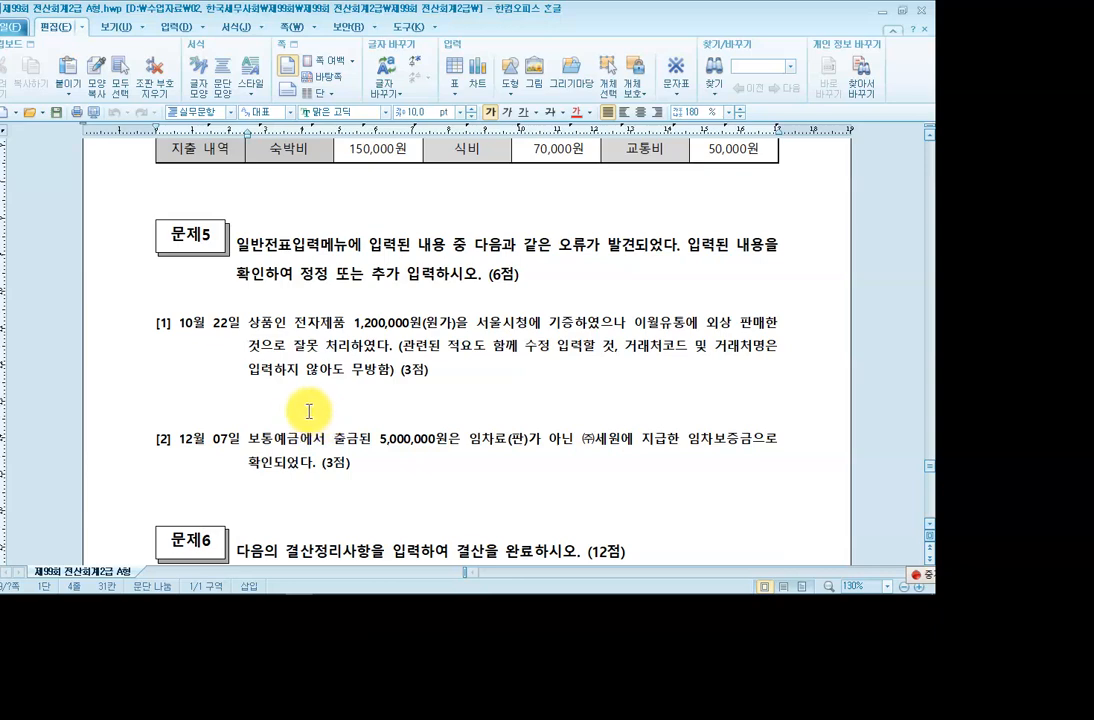
scroll(311, 408, up, 3)
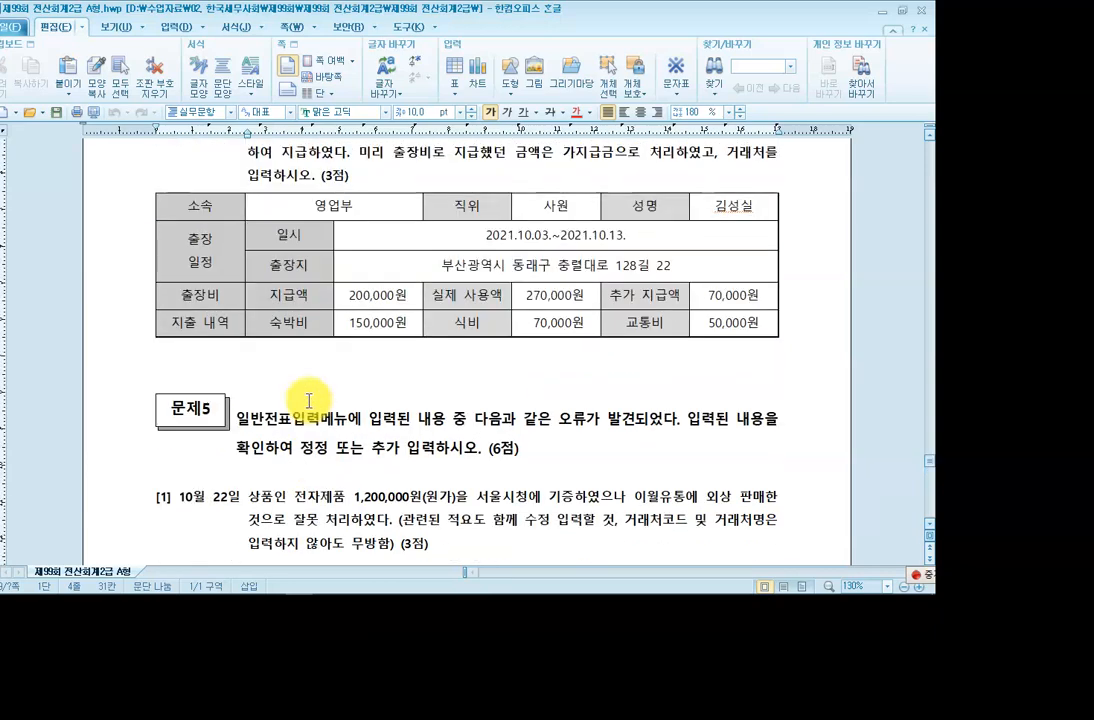
scroll(310, 400, up, 2)
scroll(310, 400, down, 2)
scroll(310, 400, down, 3)
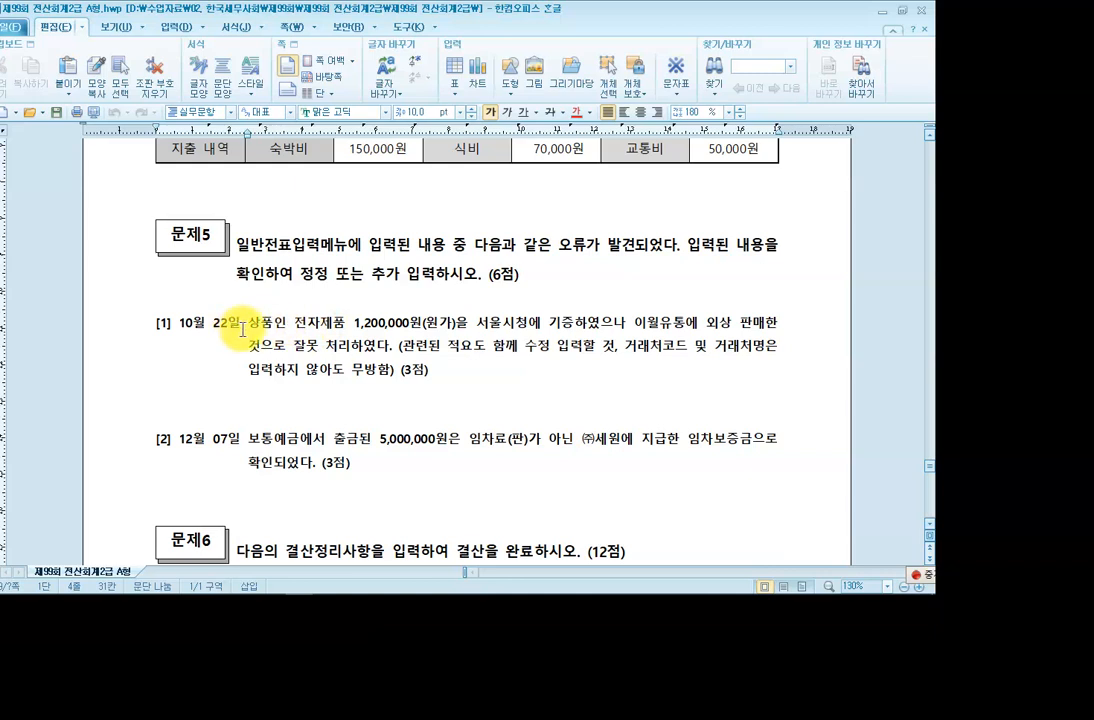
scroll(246, 329, down, 1)
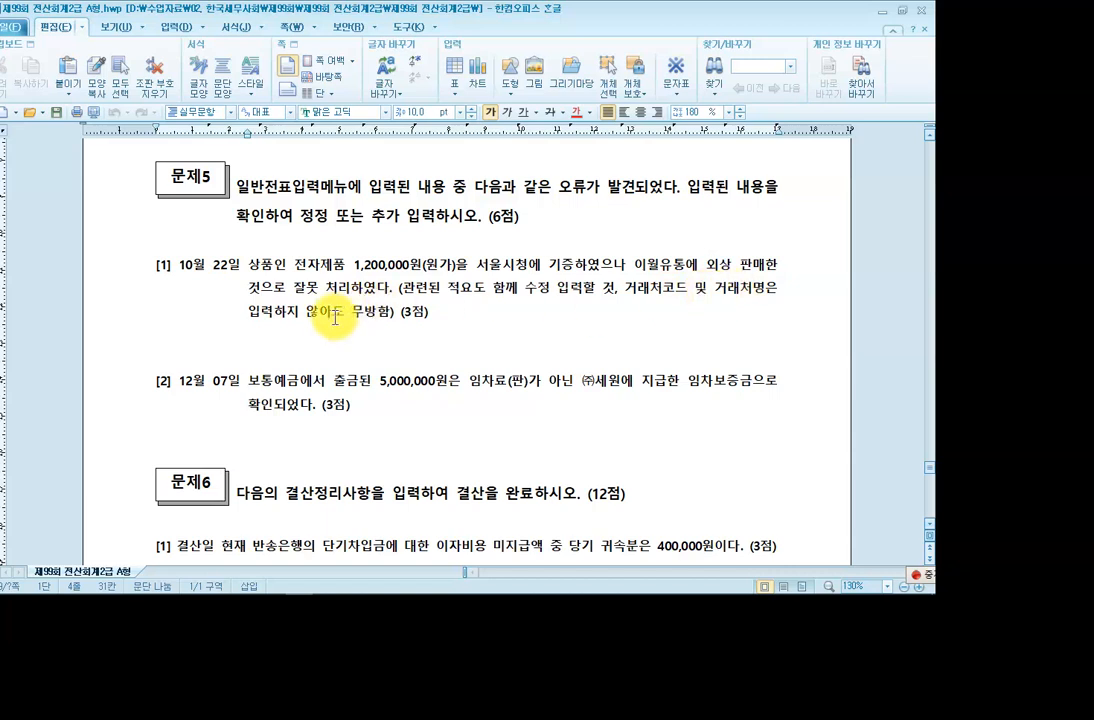
Mark the October 22 question, then return to KcLep's voucher entry screen.
click(268, 264)
mouse_move(281, 588)
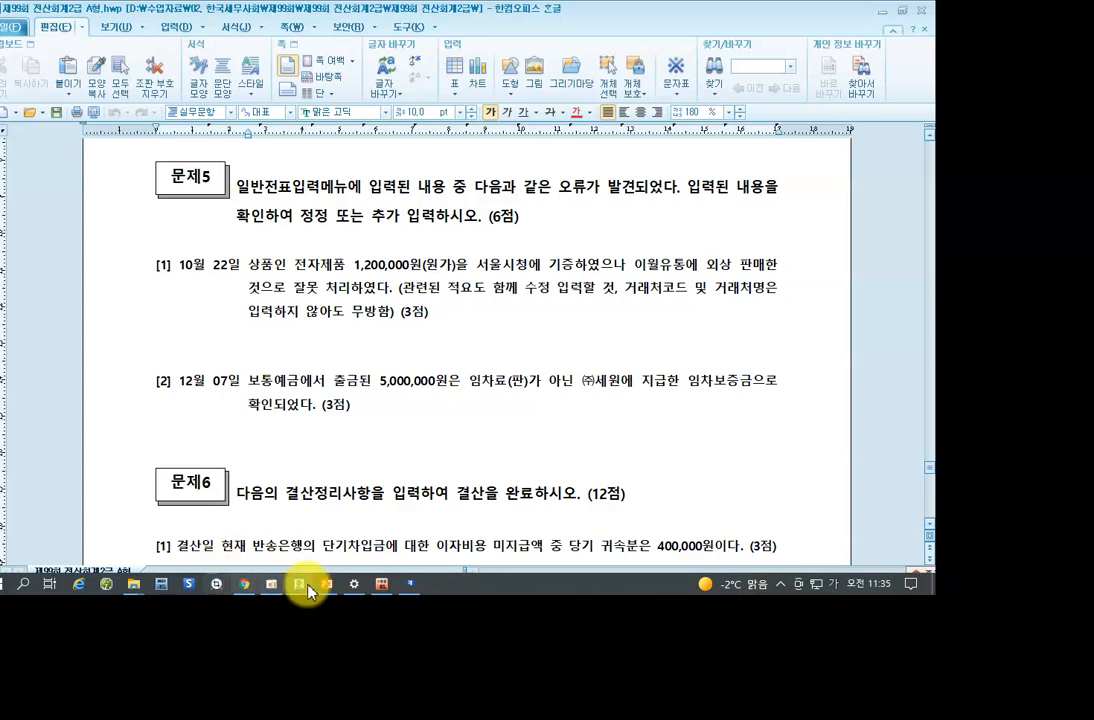
click(381, 583)
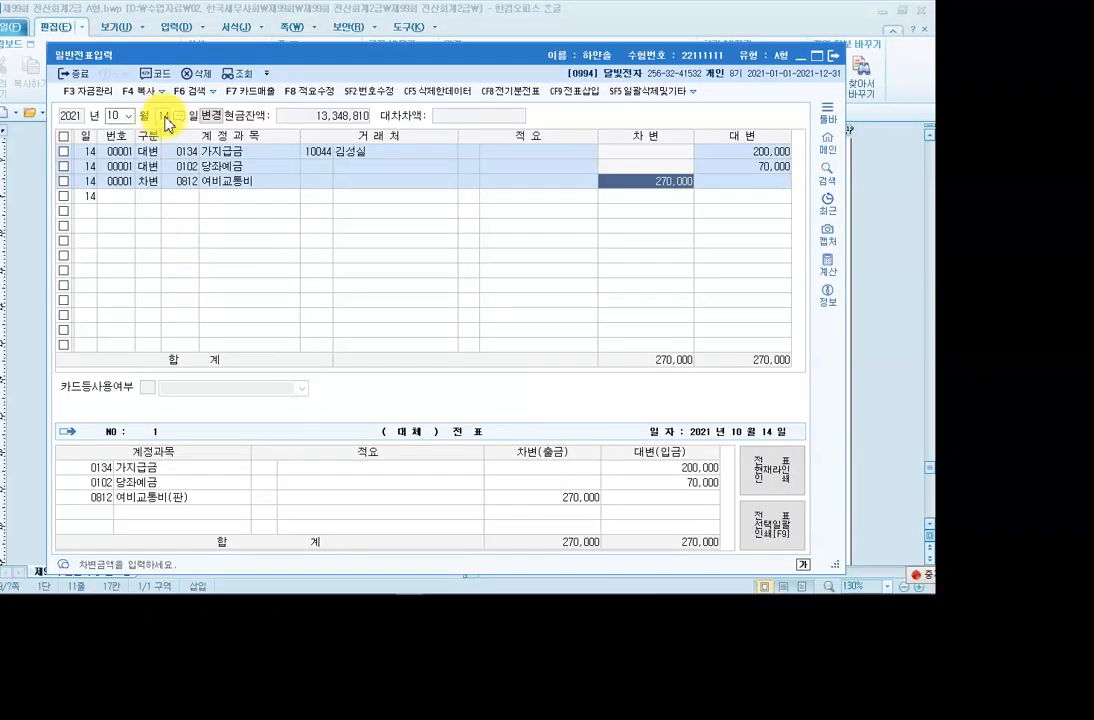
On October 22, change the debit line's account to 기부금 and clear its customer.
text(22)
key(Return)
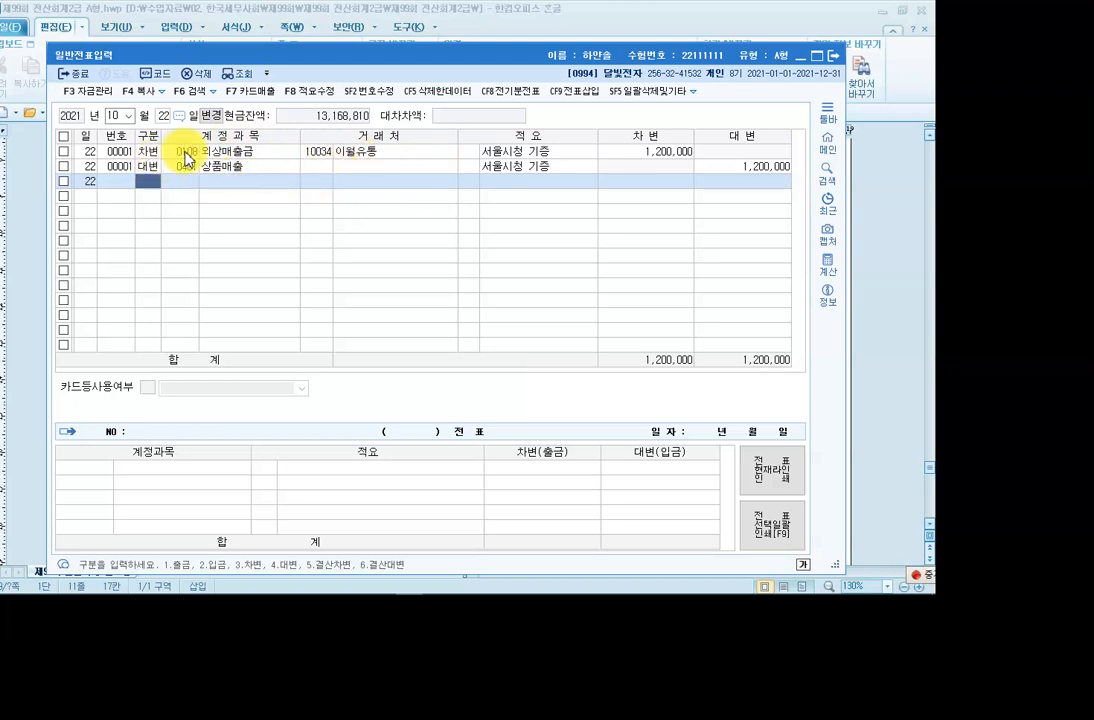
click(183, 151)
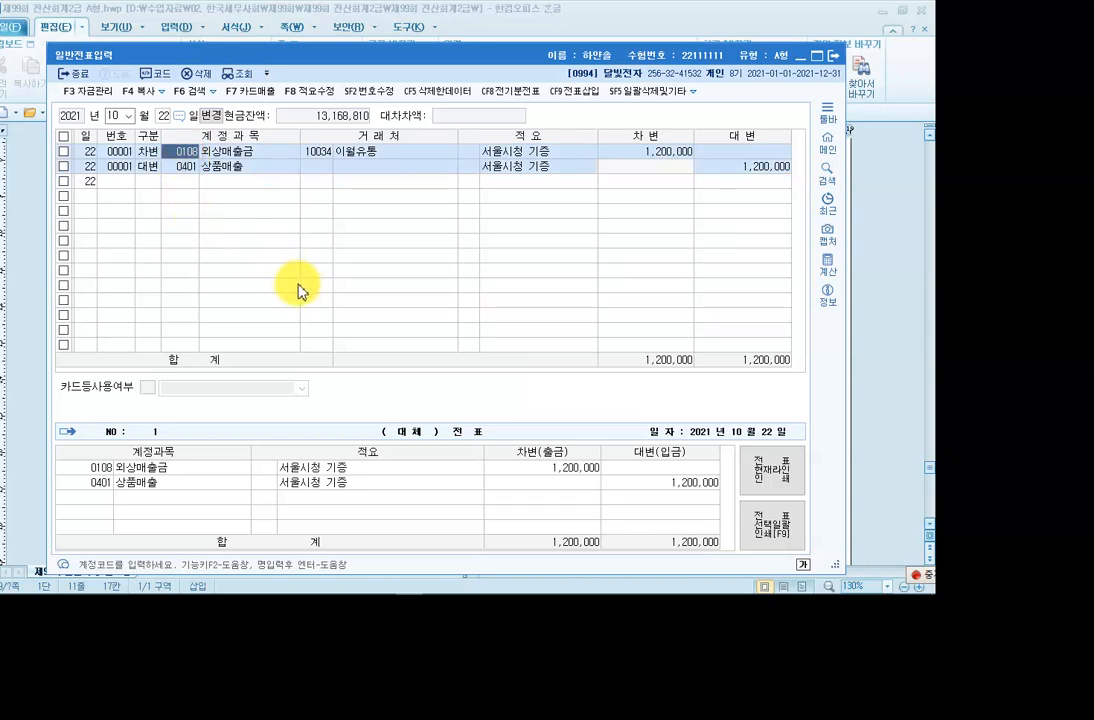
key(F2)
text(기부)
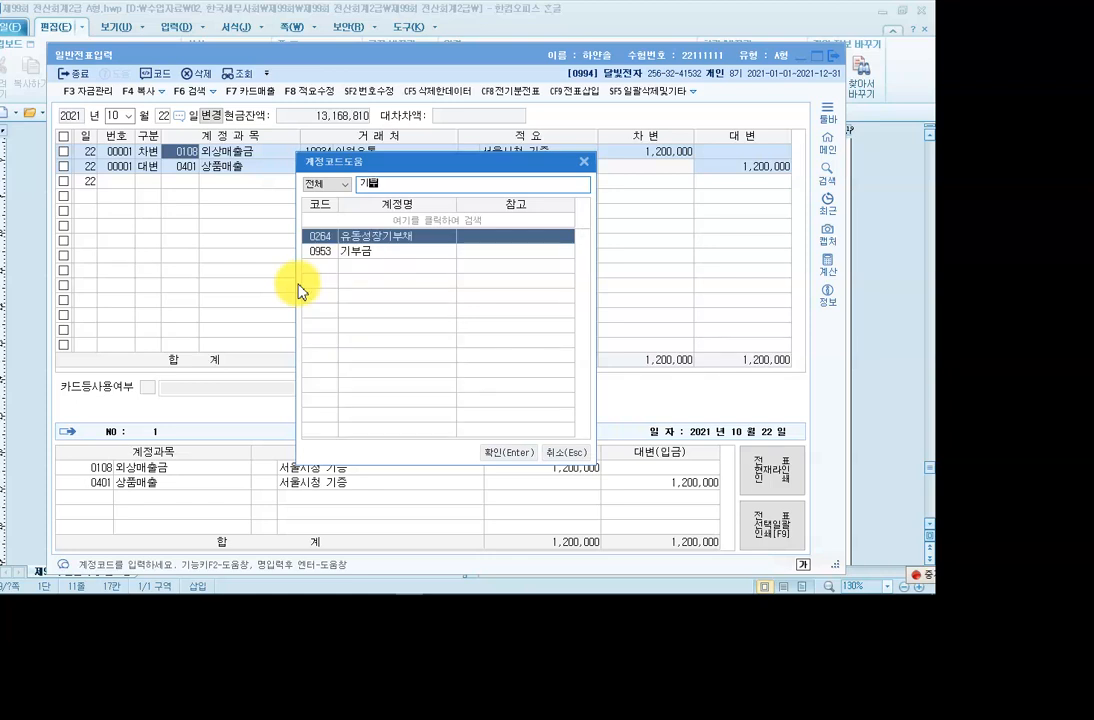
key(Down)
key(Return)
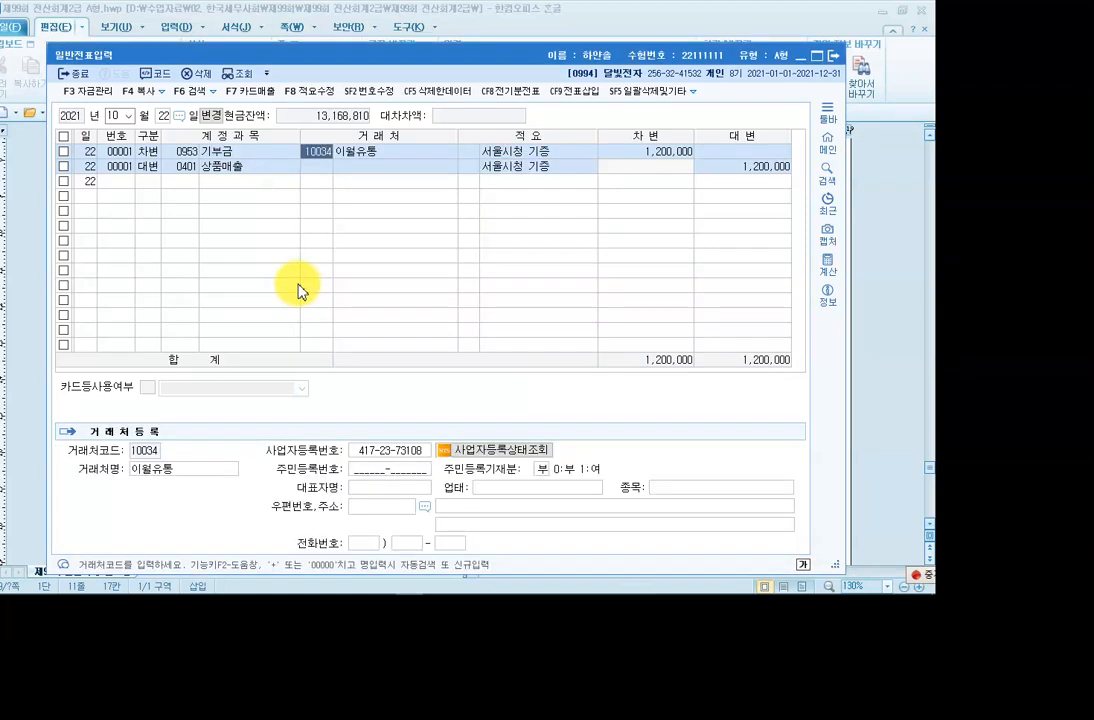
key(BackSpace)
key(Return)
key(BackSpace)
key(Return)
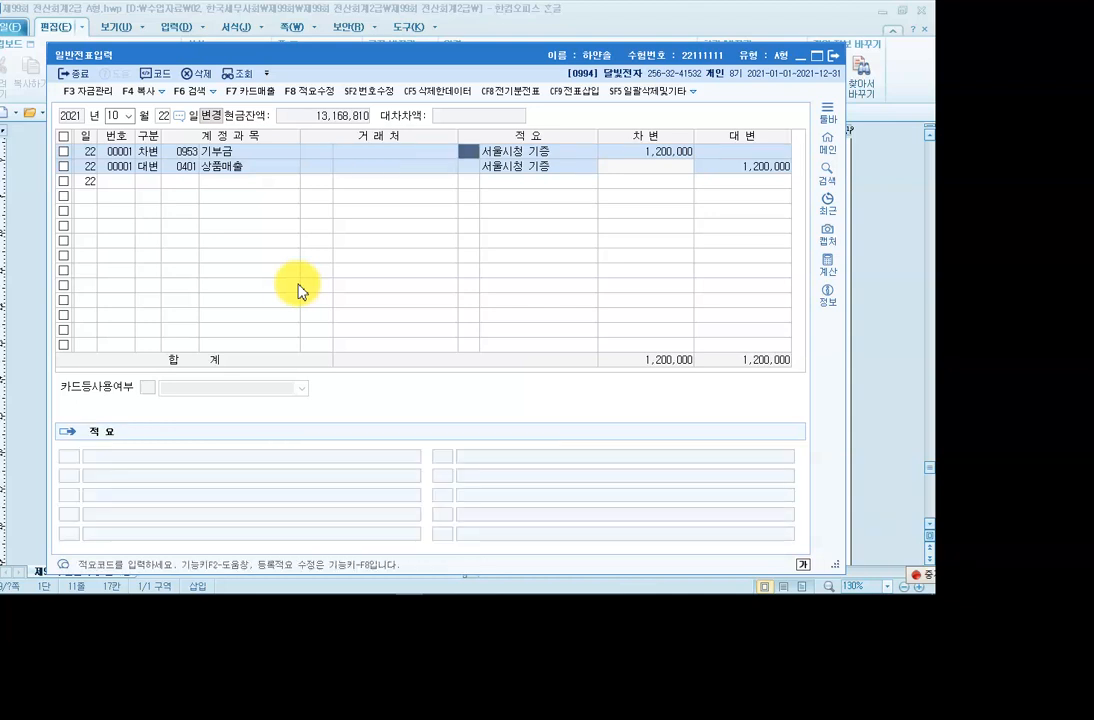
key(Return)
key(Return)
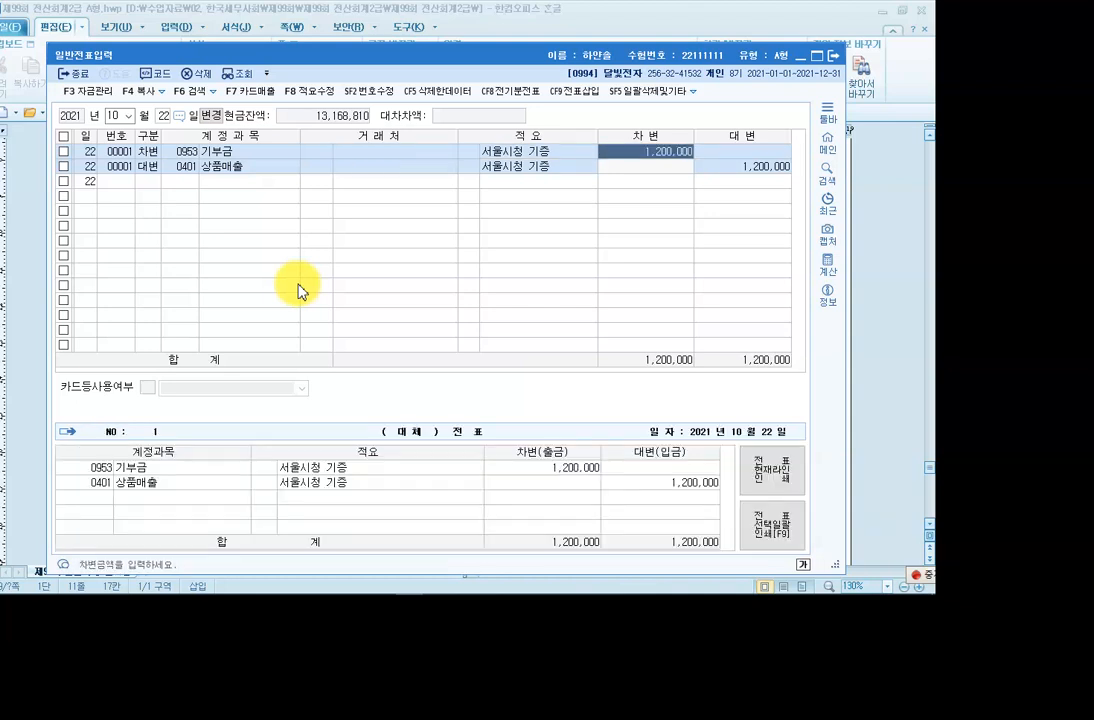
key(Return)
Replace the credit account 0401 with 0146 상품 and apply summary code 8.
key(Left)
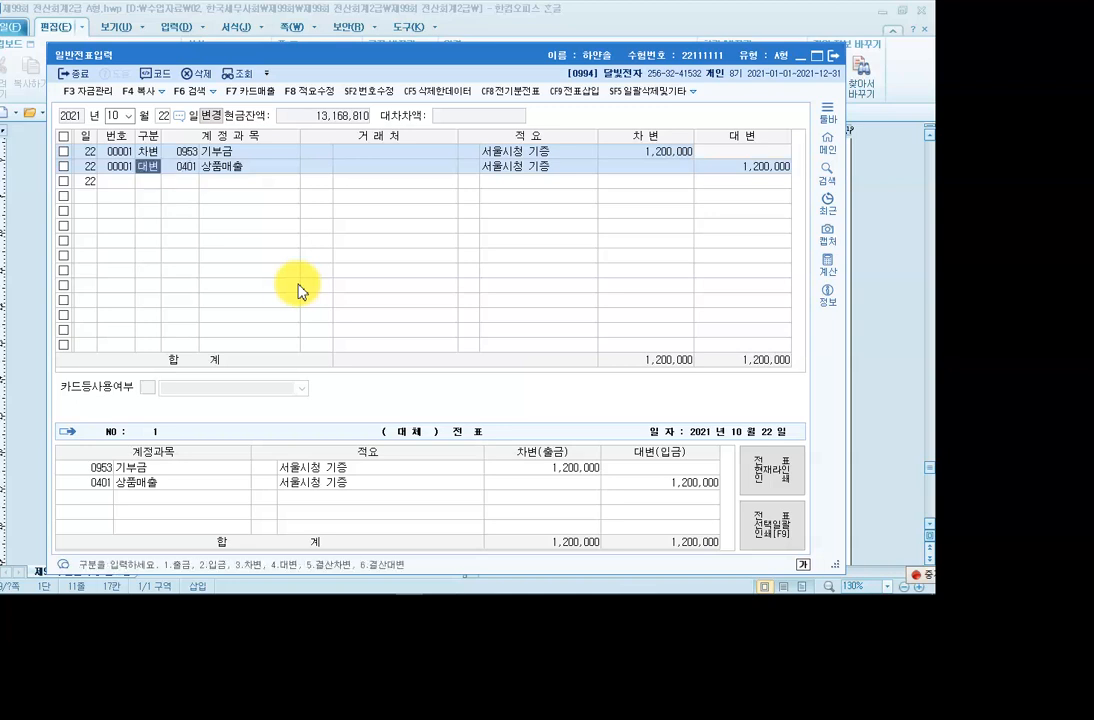
key(Return)
text(0401)
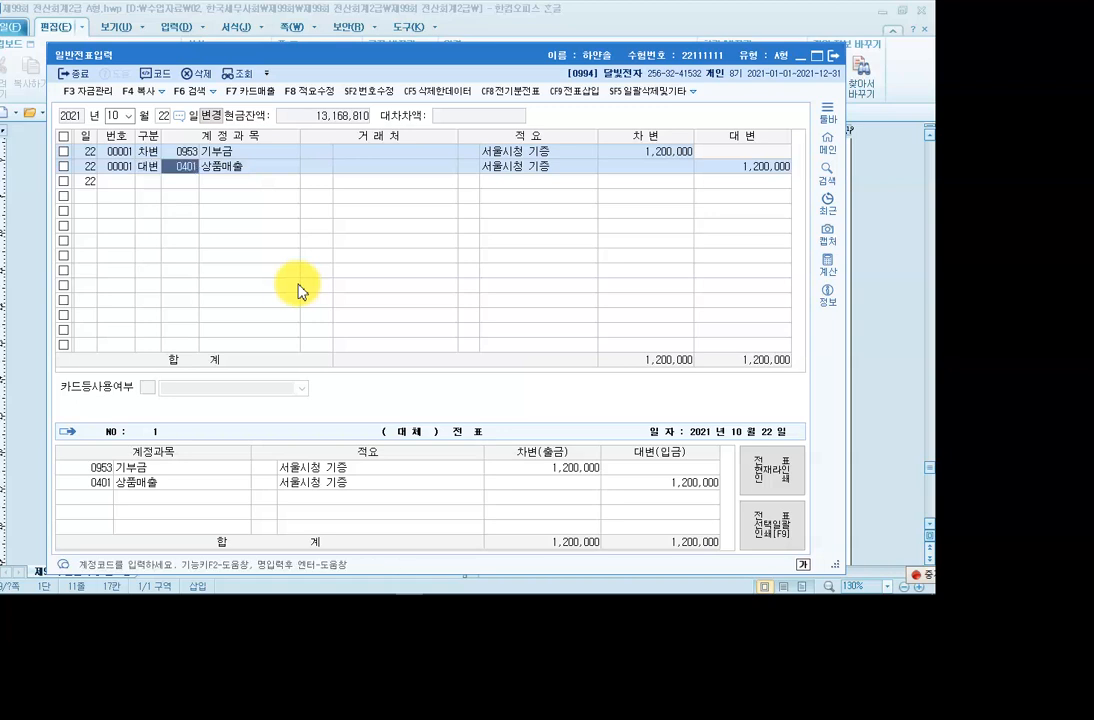
key(BackSpace)
text(0146)
key(Return)
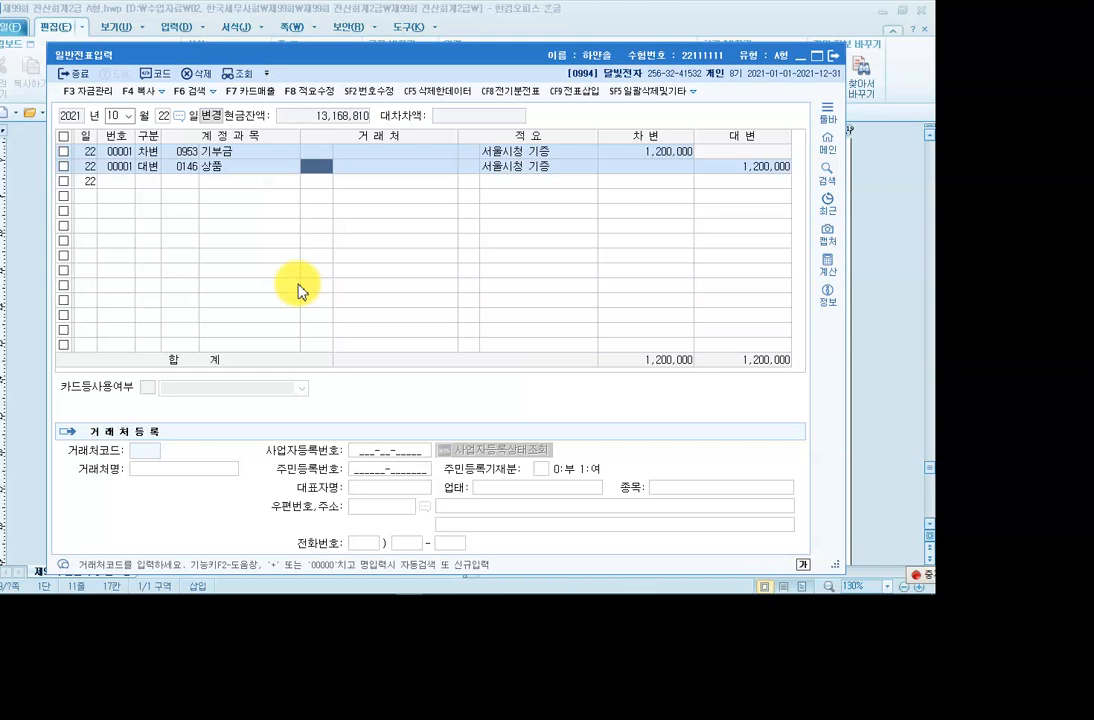
key(Return)
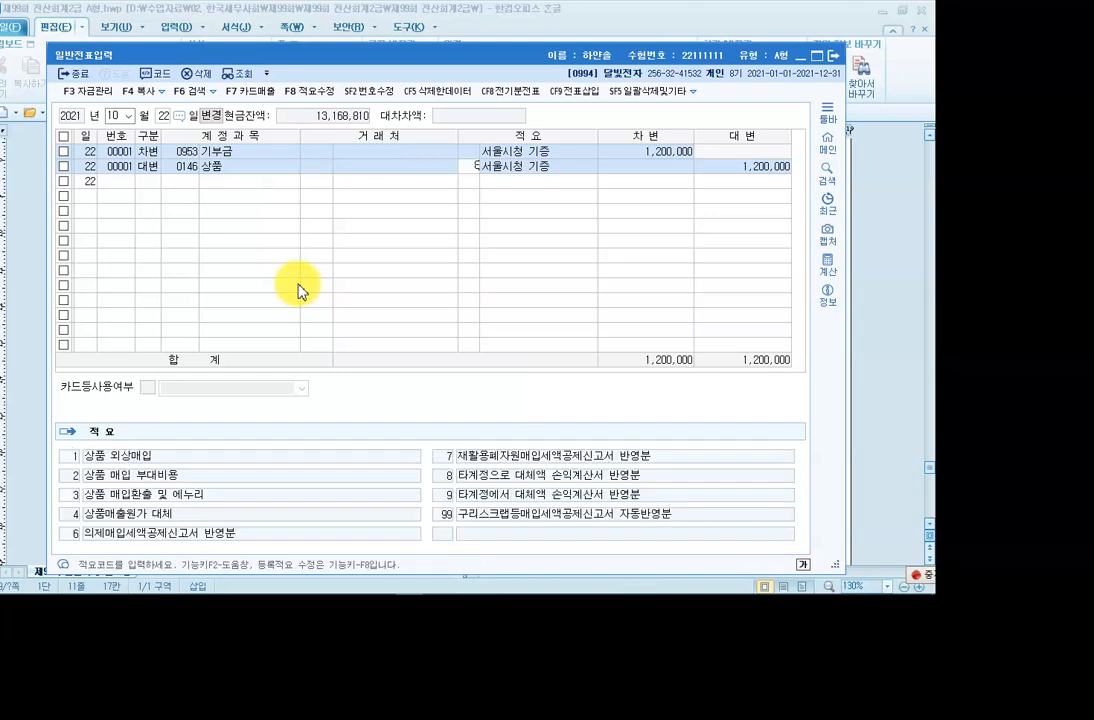
text(8)
key(Return)
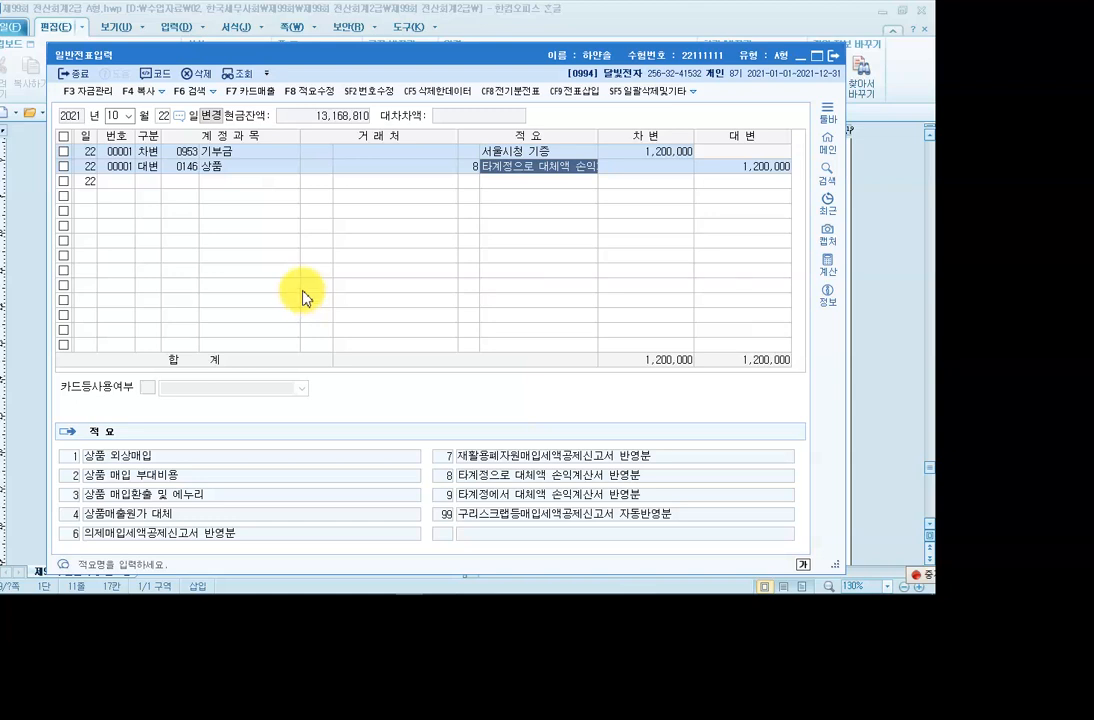
Review the balanced October 22 voucher and its credit line's customer field.
click(235, 155)
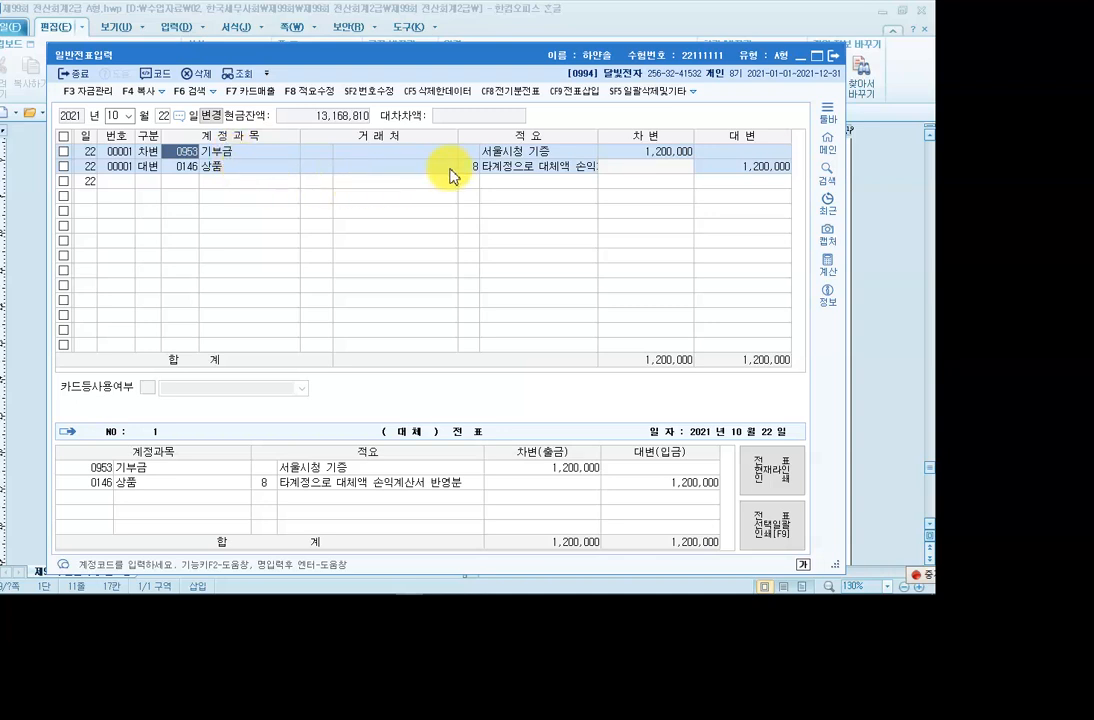
click(388, 165)
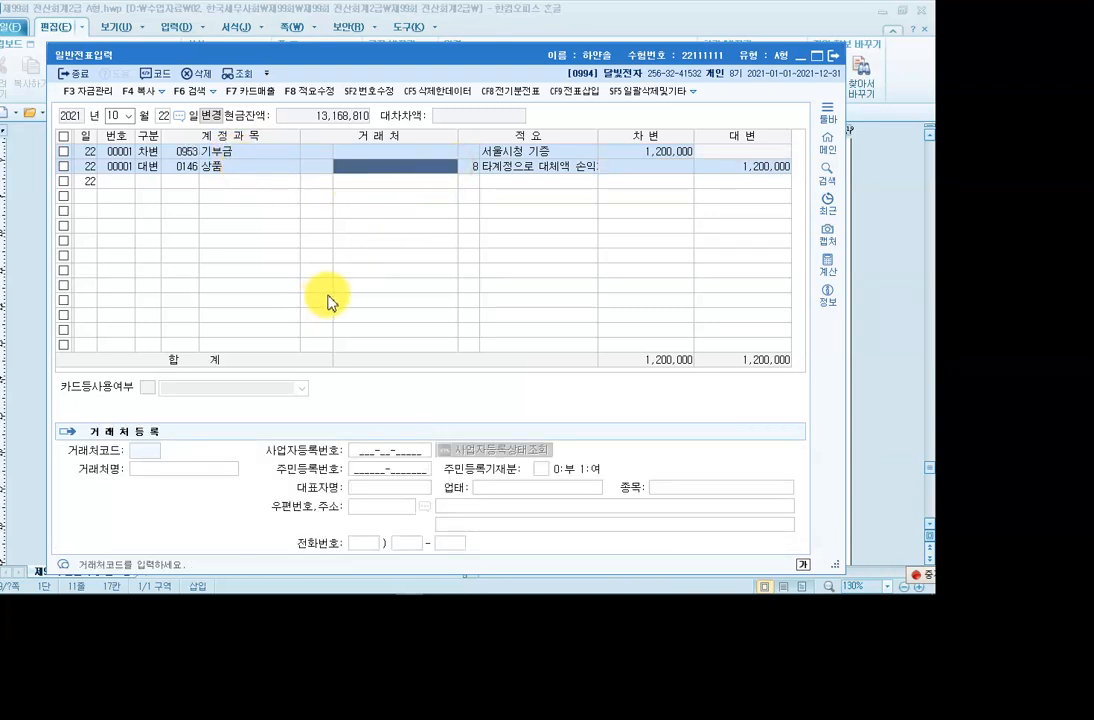
click(470, 166)
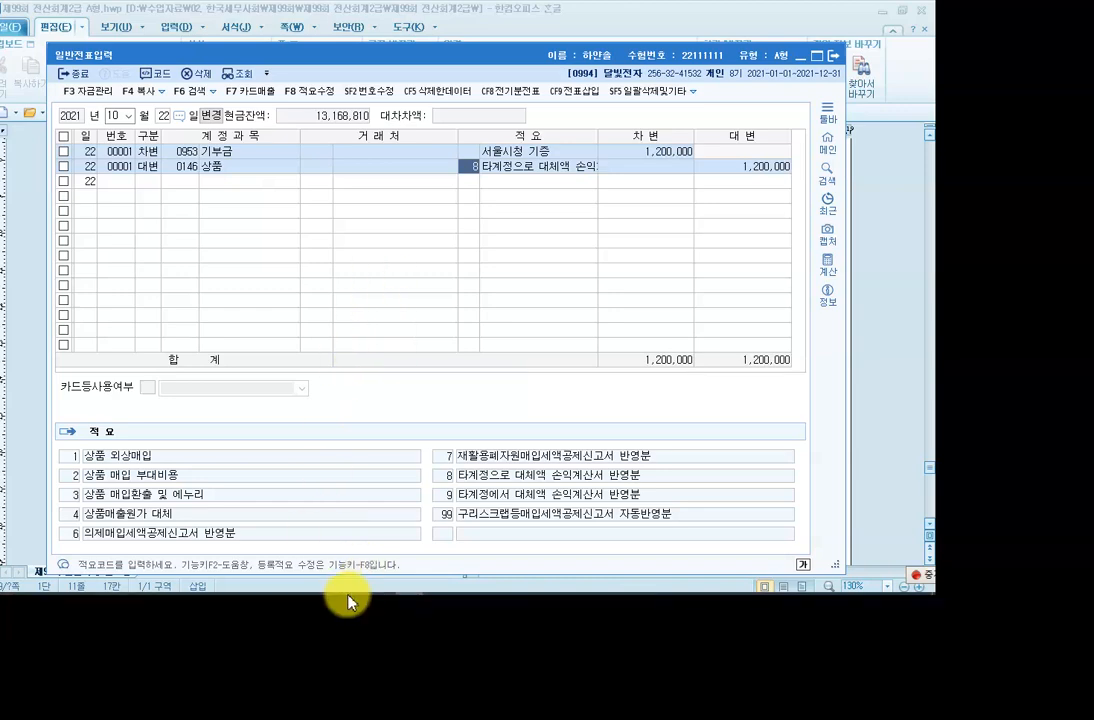
mouse_move(349, 592)
click(299, 584)
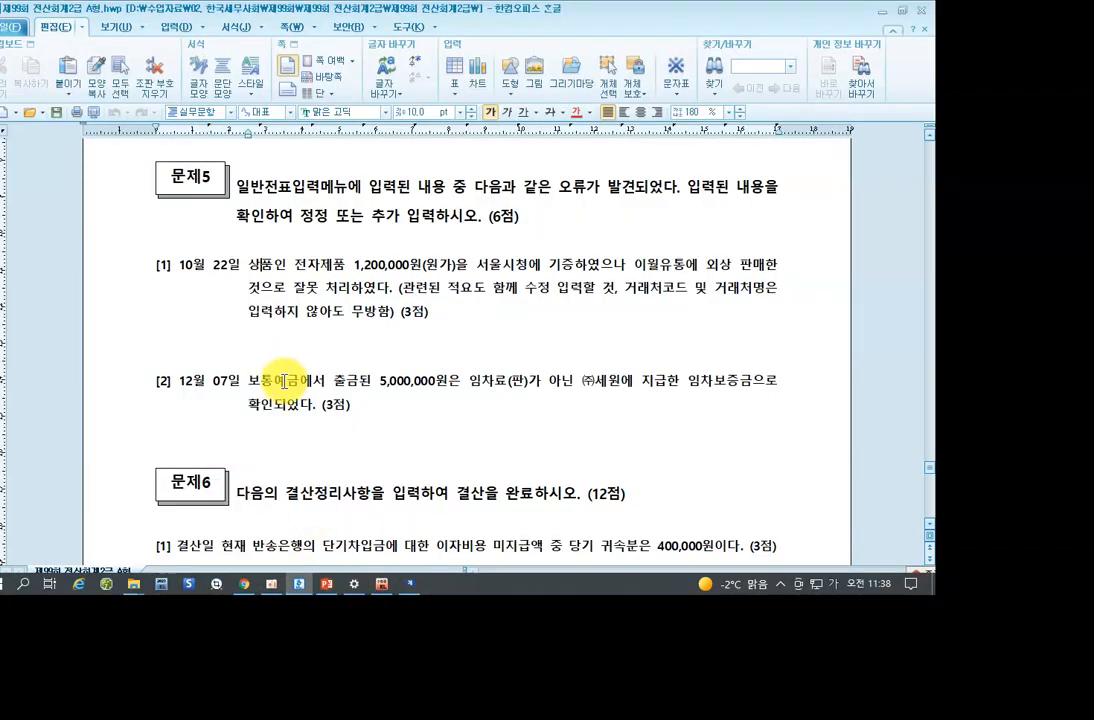
scroll(288, 378, down, 5)
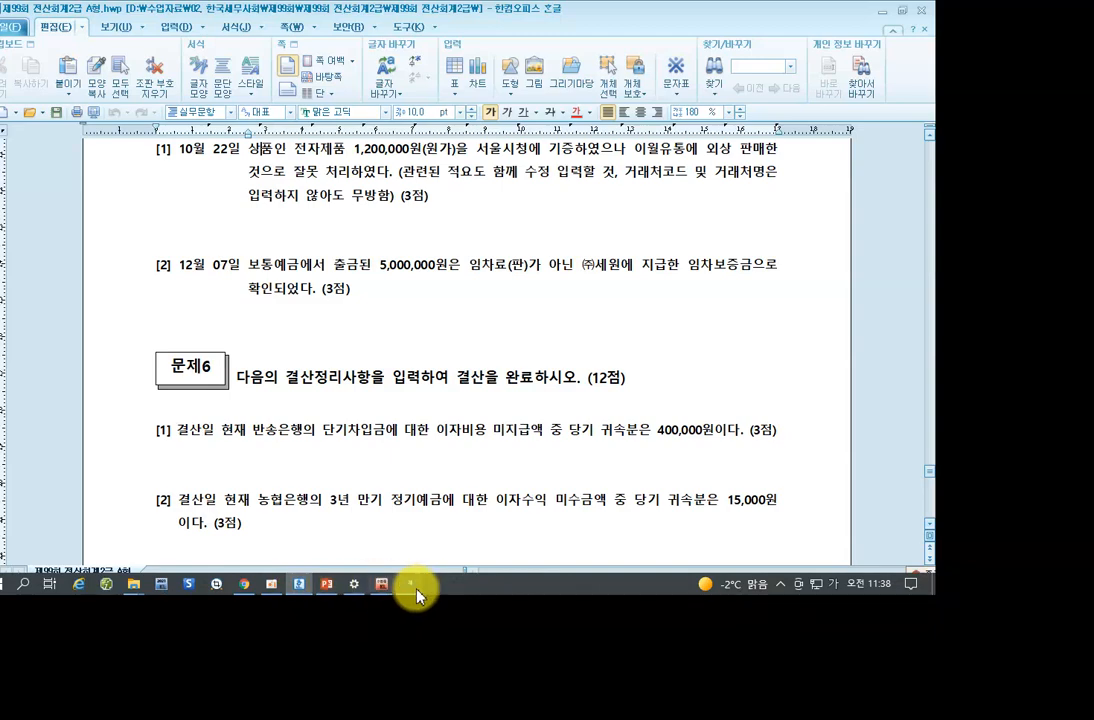
click(413, 588)
click(128, 116)
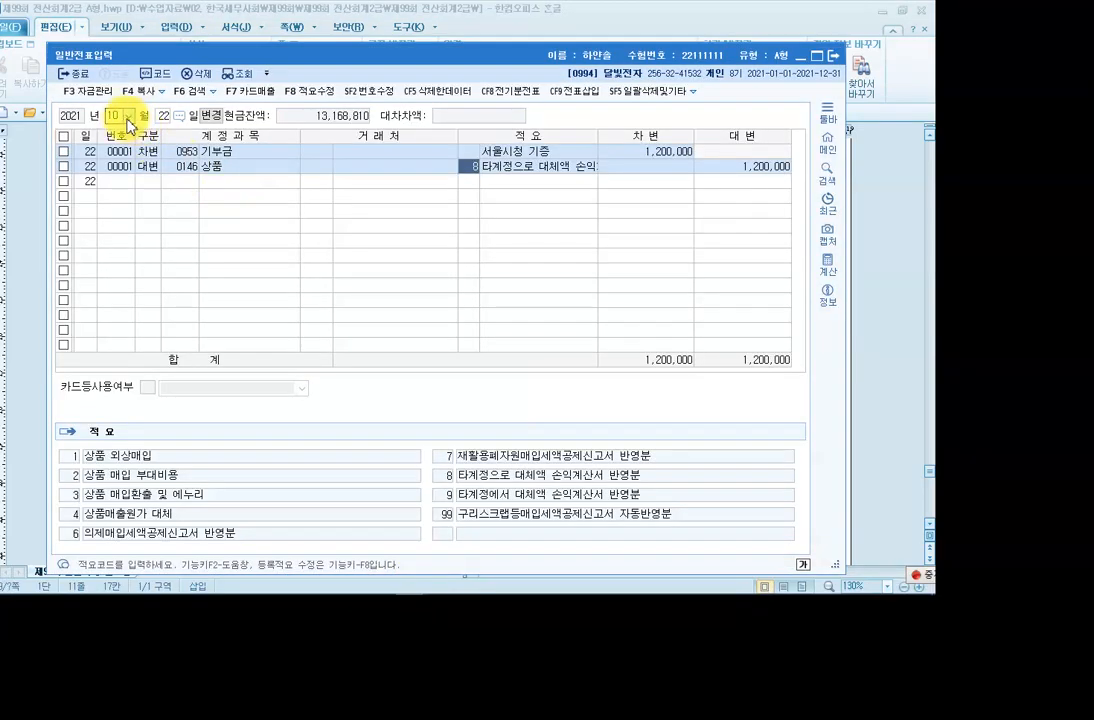
On December 7, change the 5,000,000 debit from 0819 임차료 to 0232 임차보증금, customer (주)세원.
click(117, 244)
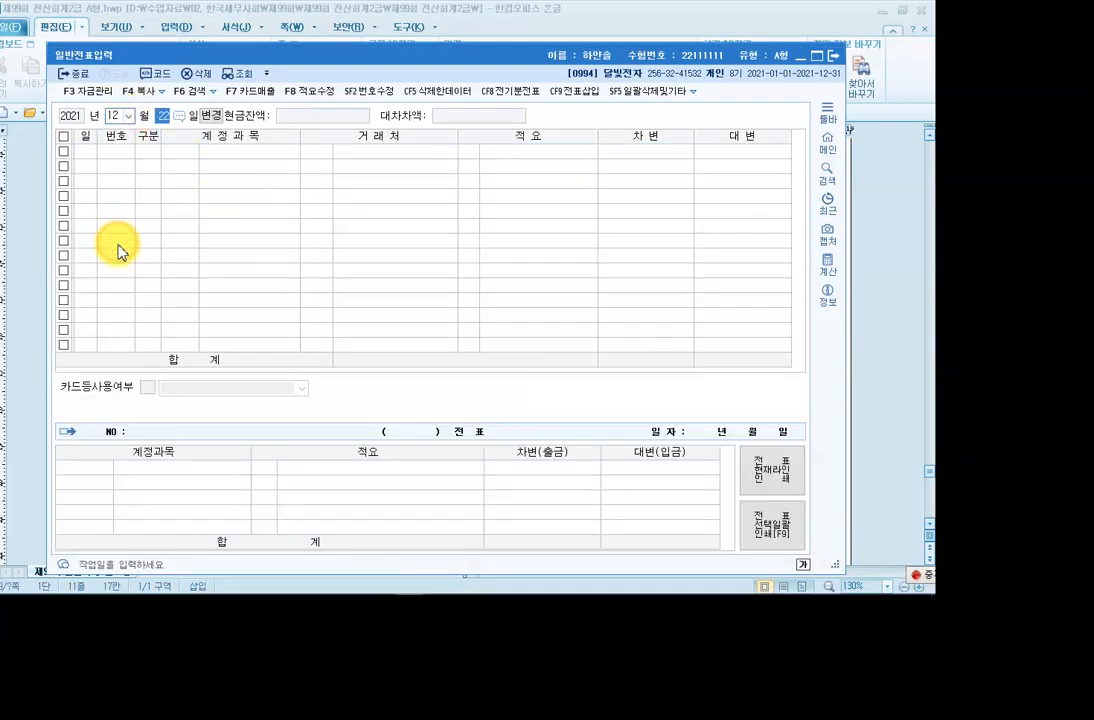
text(7)
key(Return)
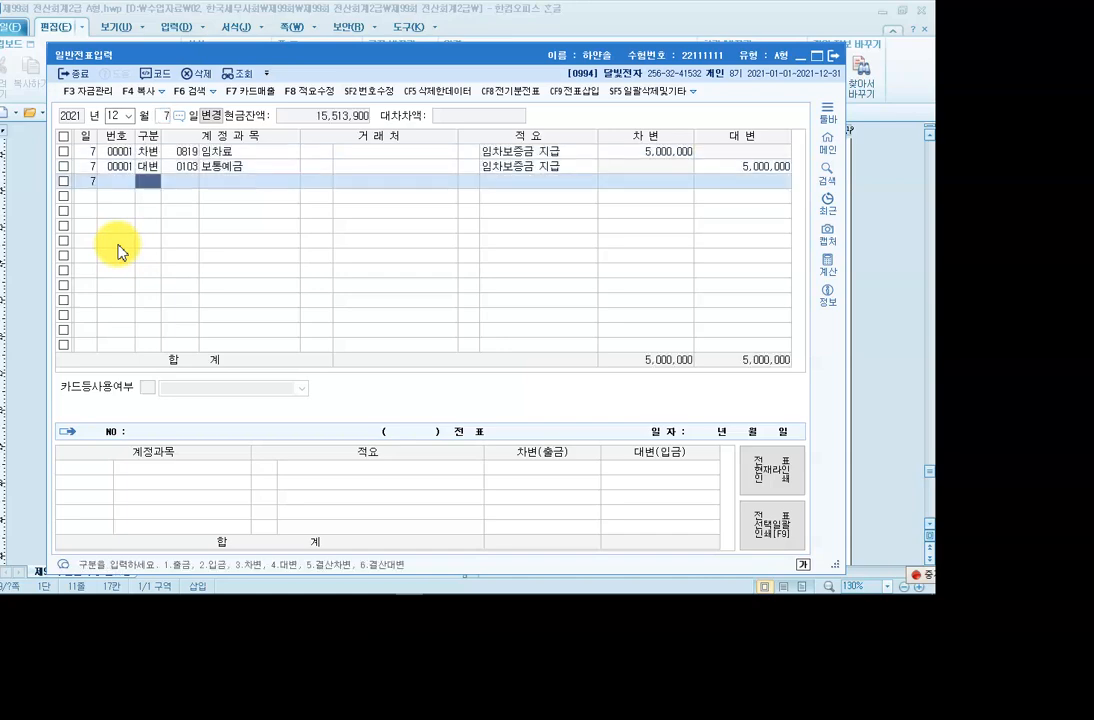
click(184, 152)
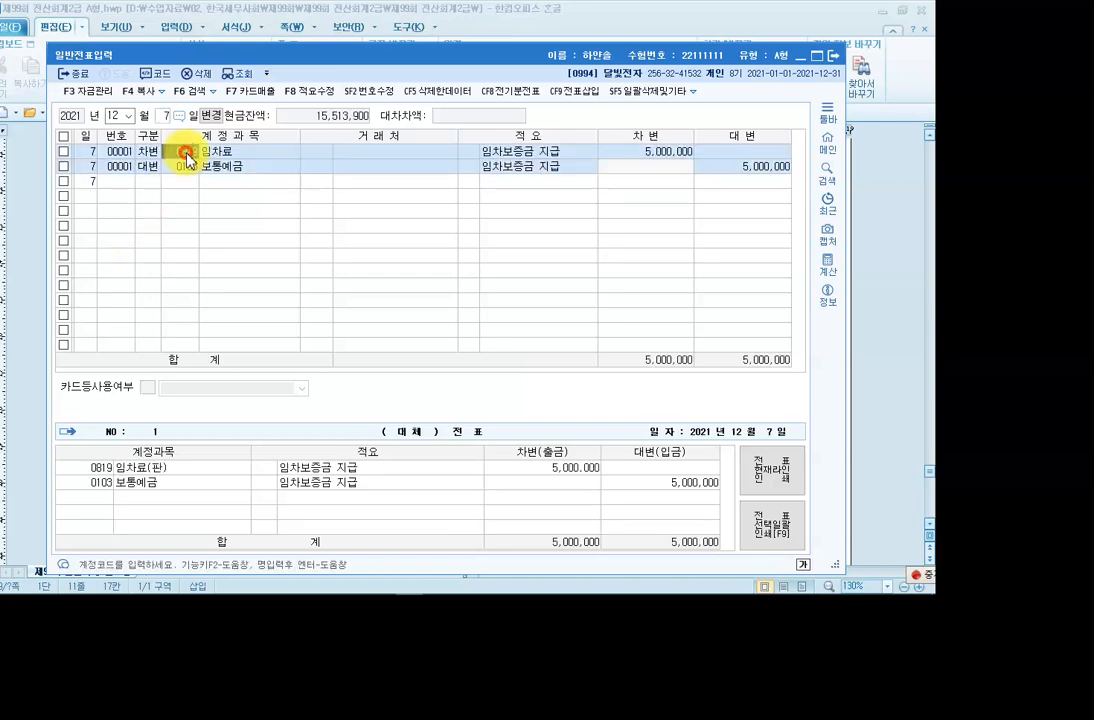
key(F2)
text(임차보)
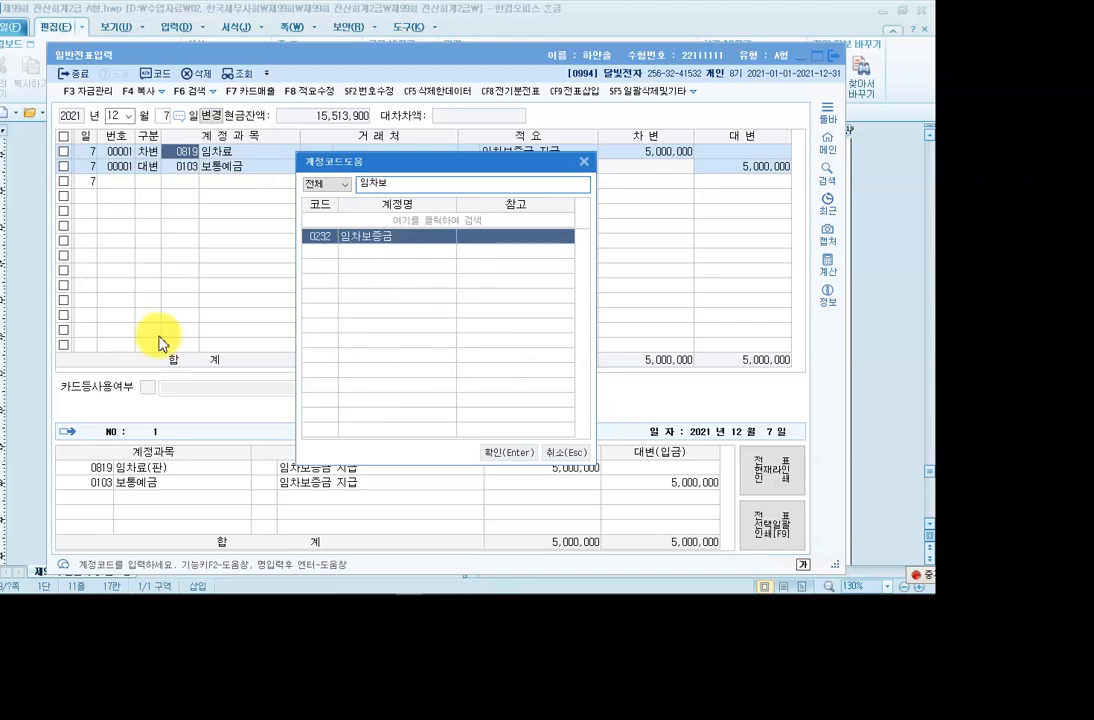
key(Return)
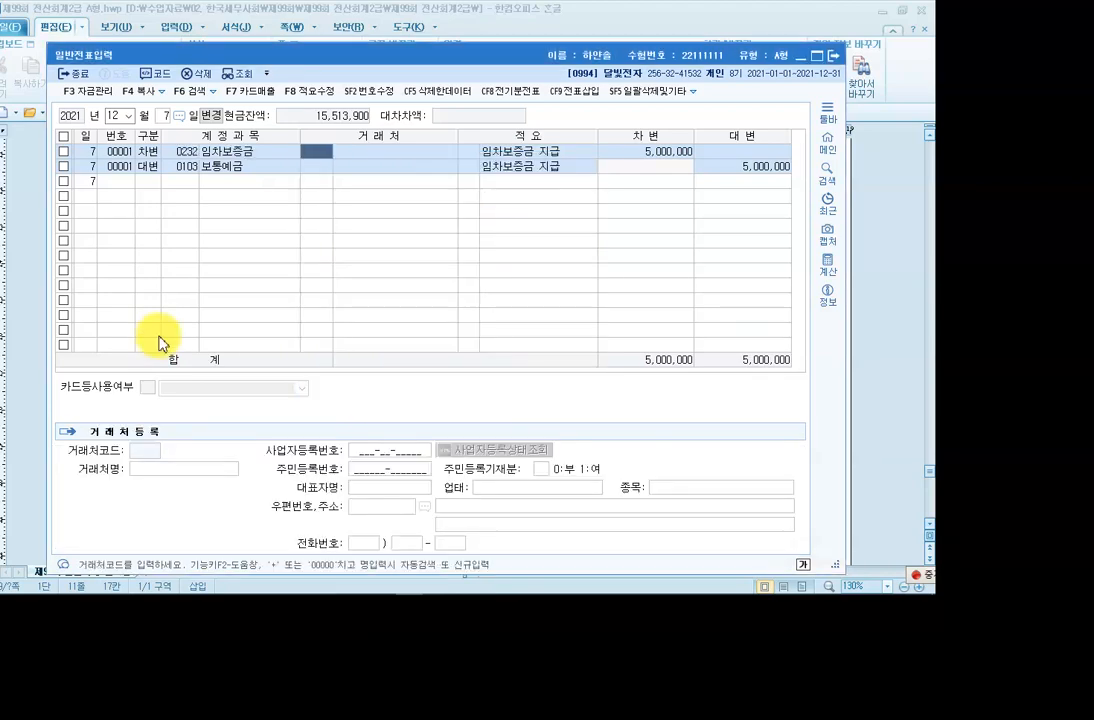
key(F2)
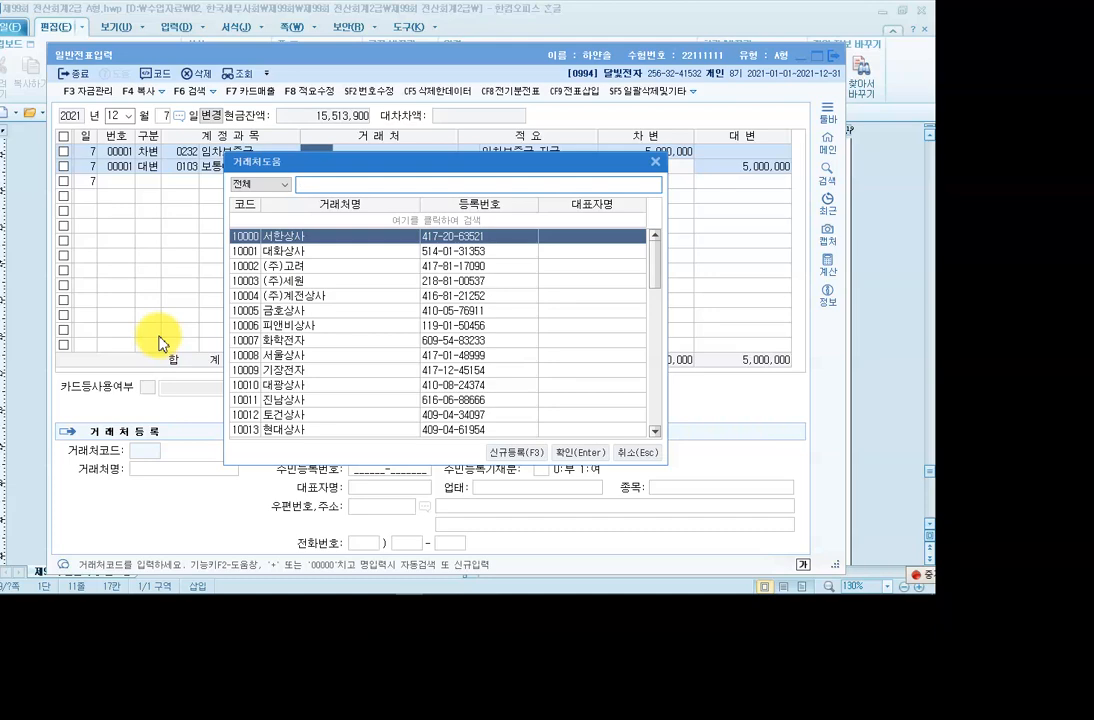
text(세원)
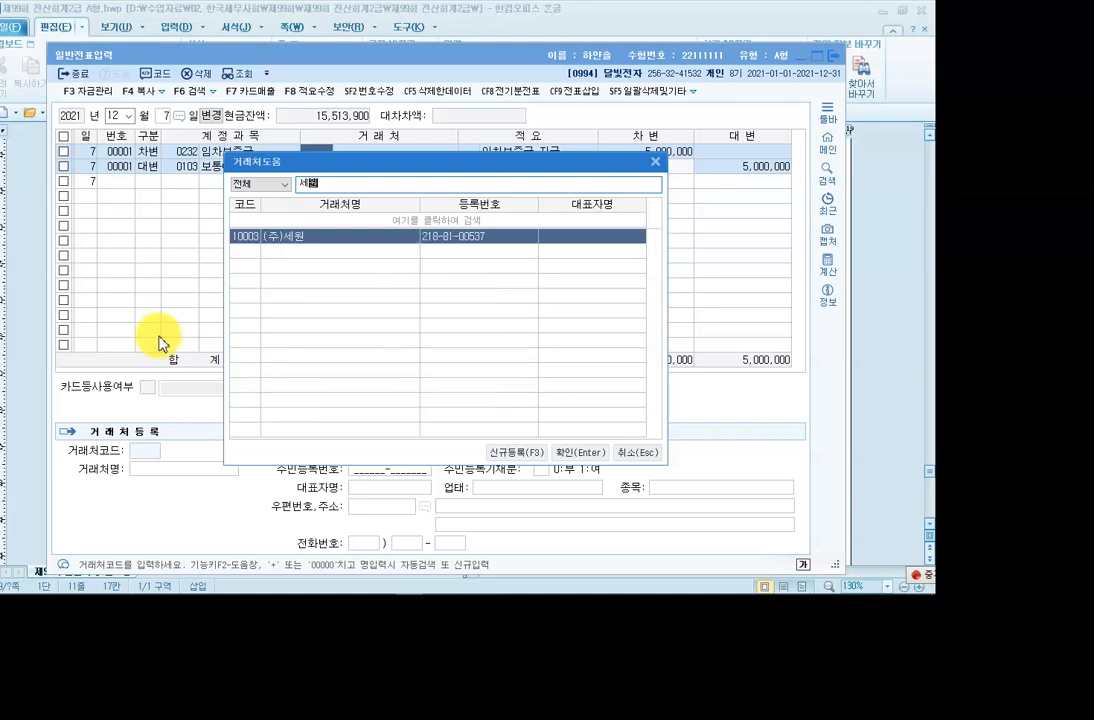
key(Return)
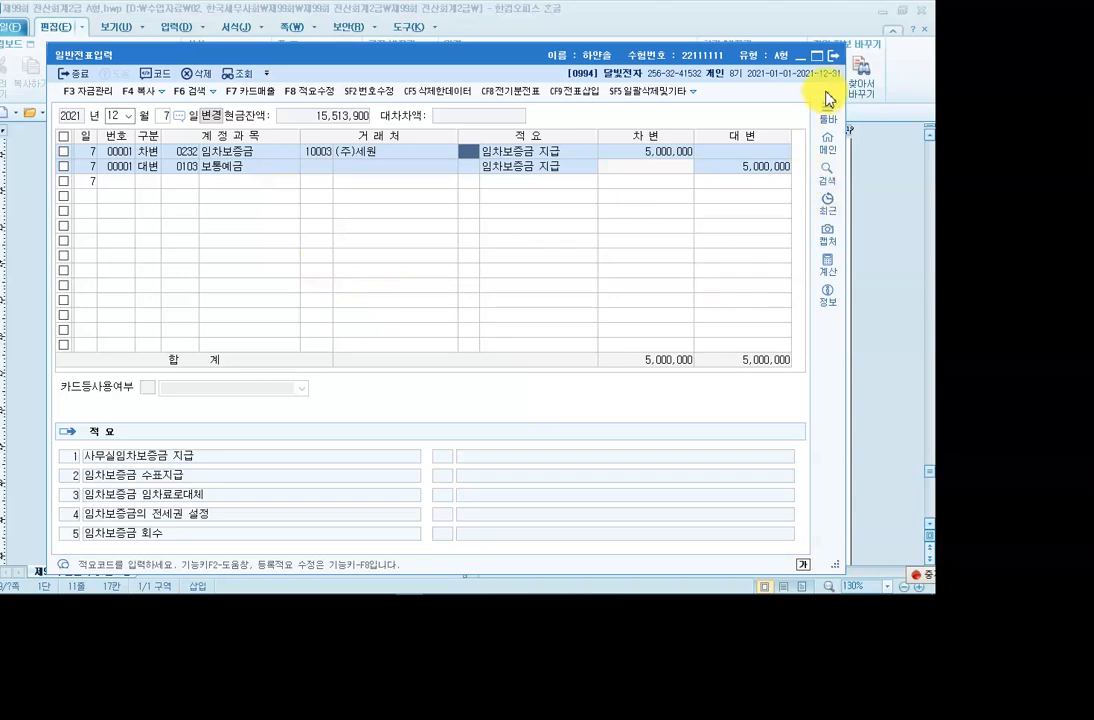
click(833, 60)
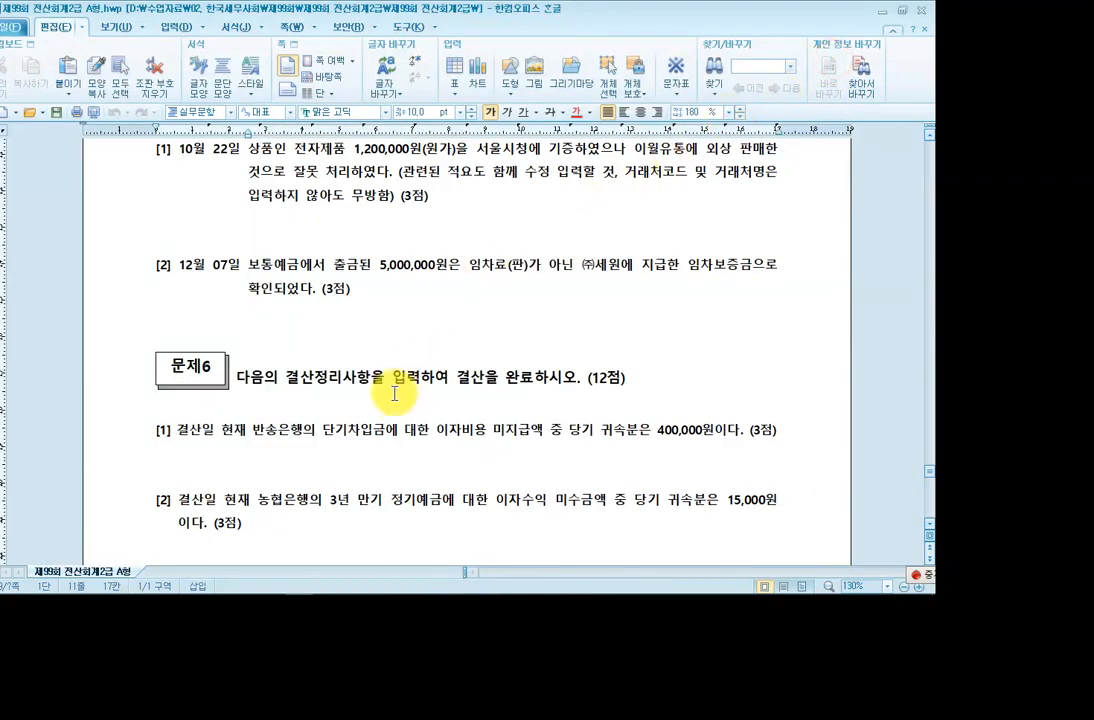
scroll(390, 397, down, 3)
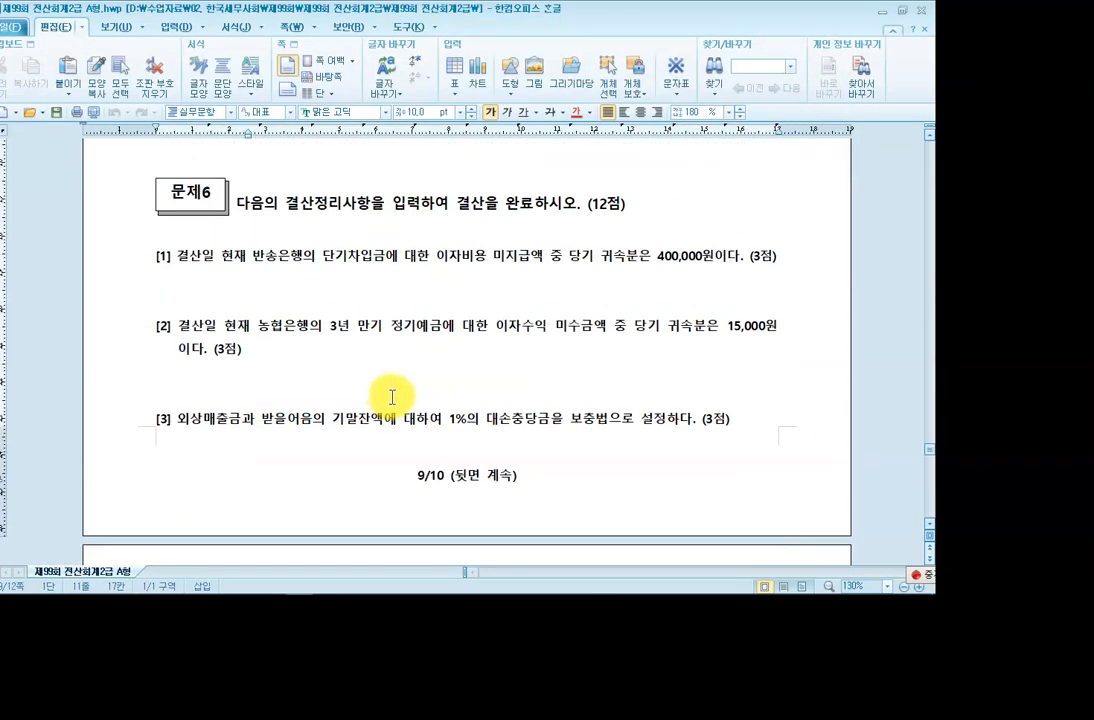
scroll(327, 308, down, 3)
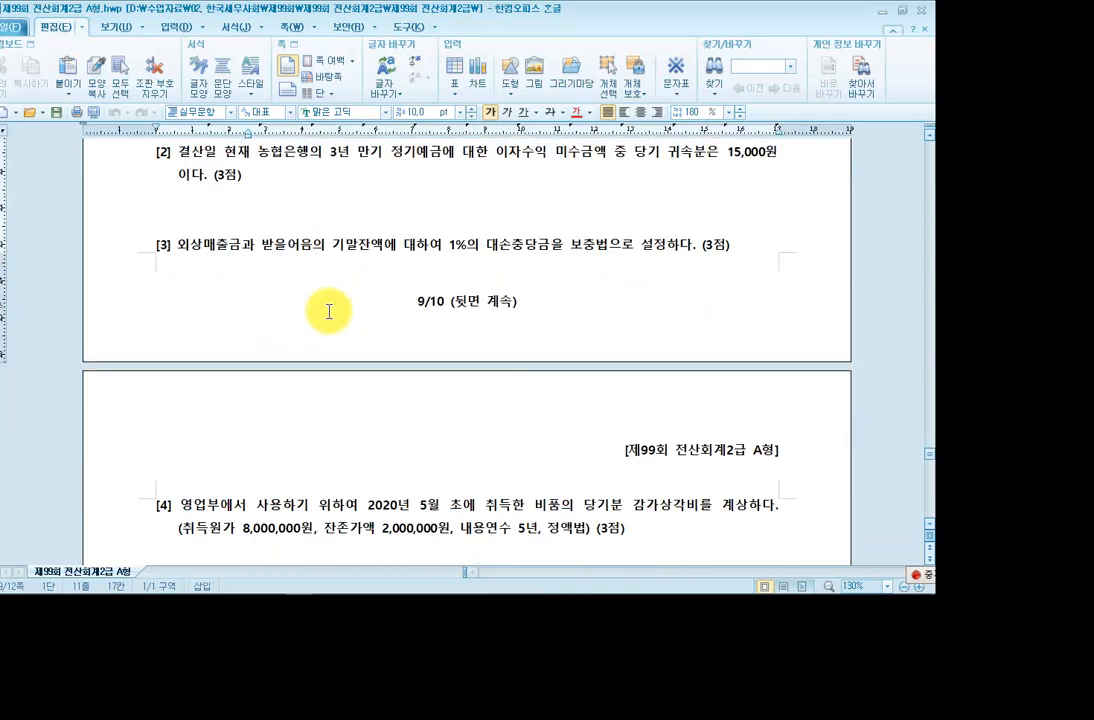
scroll(327, 310, up, 3)
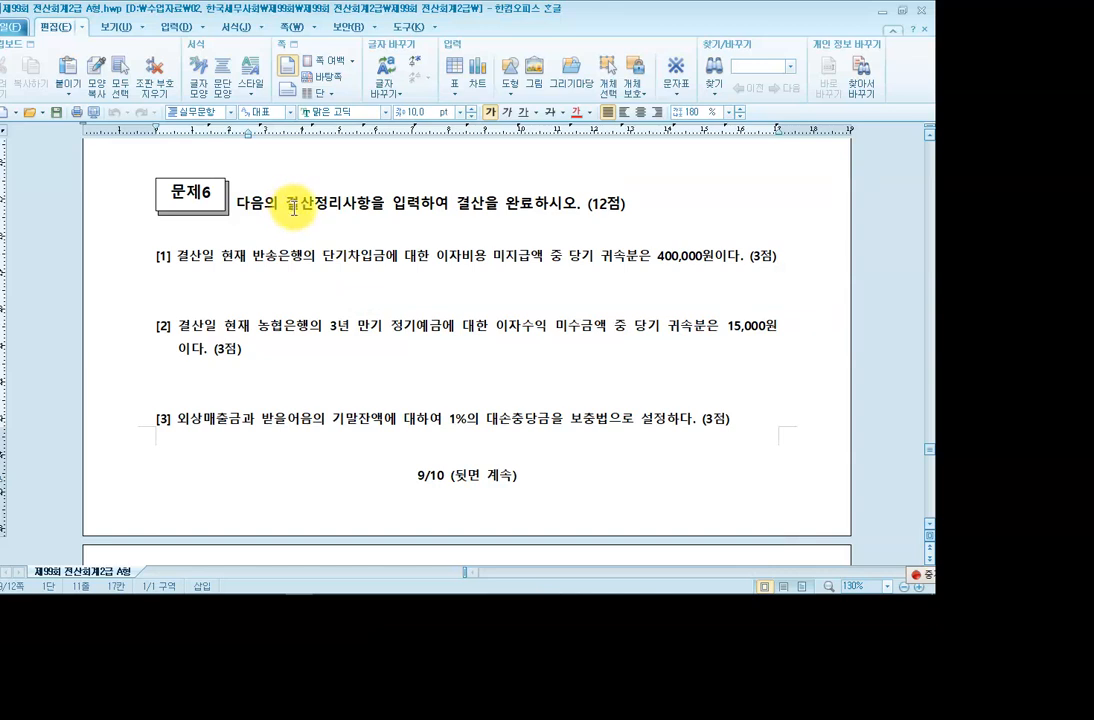
click(294, 210)
click(264, 256)
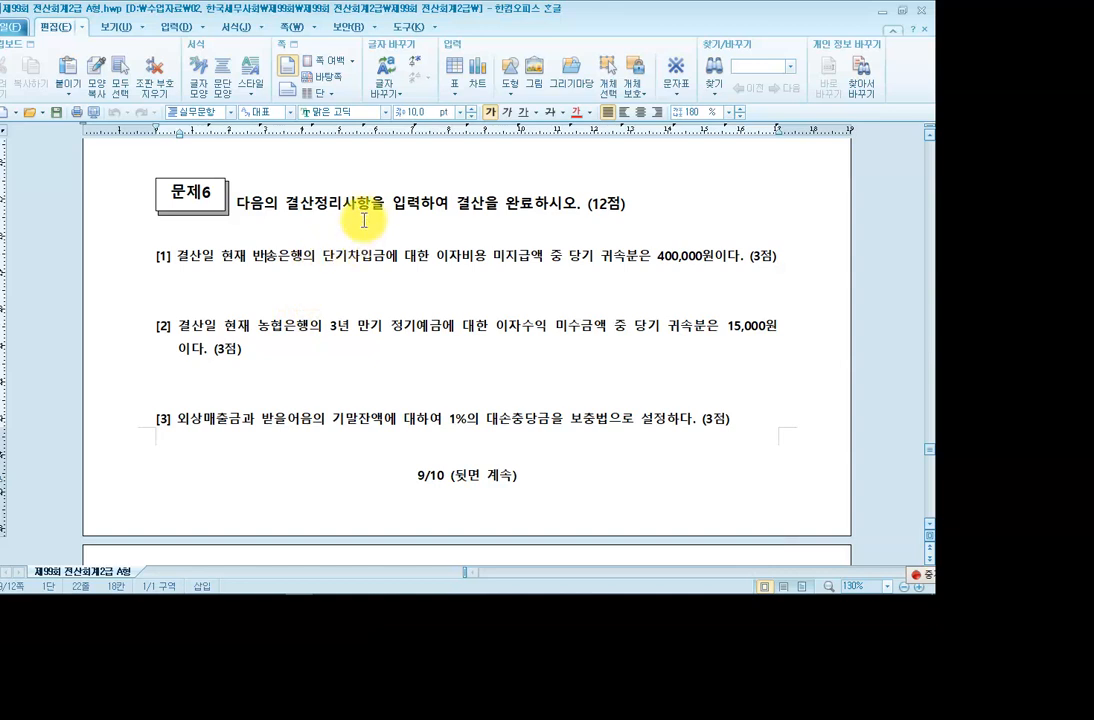
drag(287, 205, 369, 212)
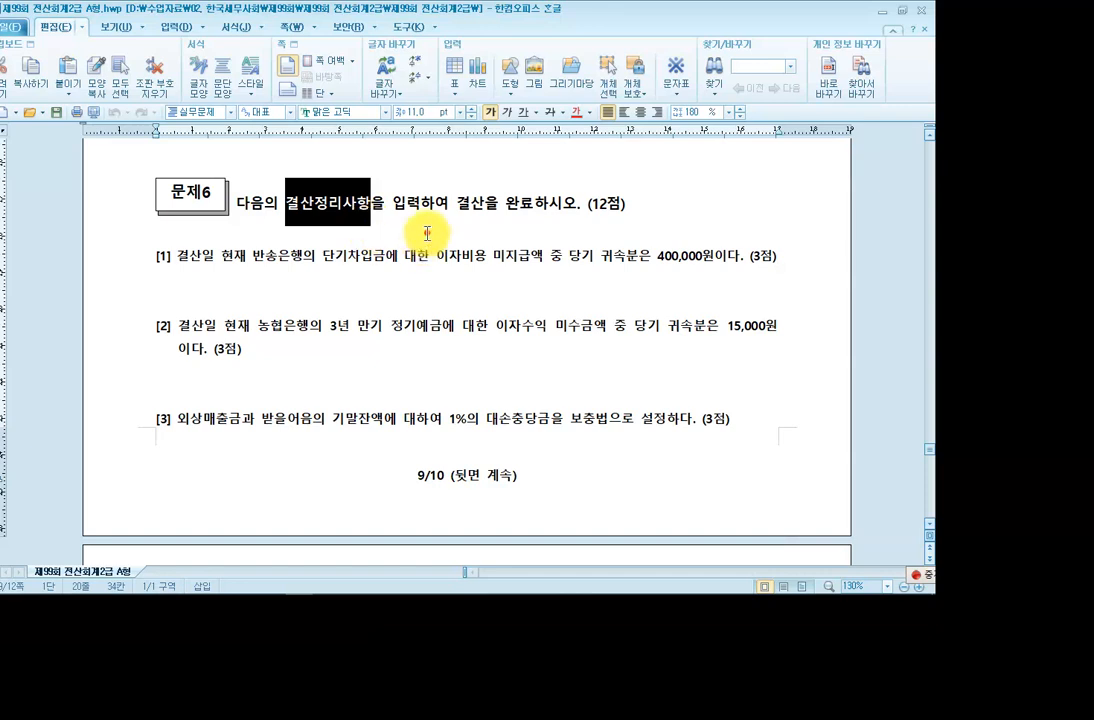
click(345, 228)
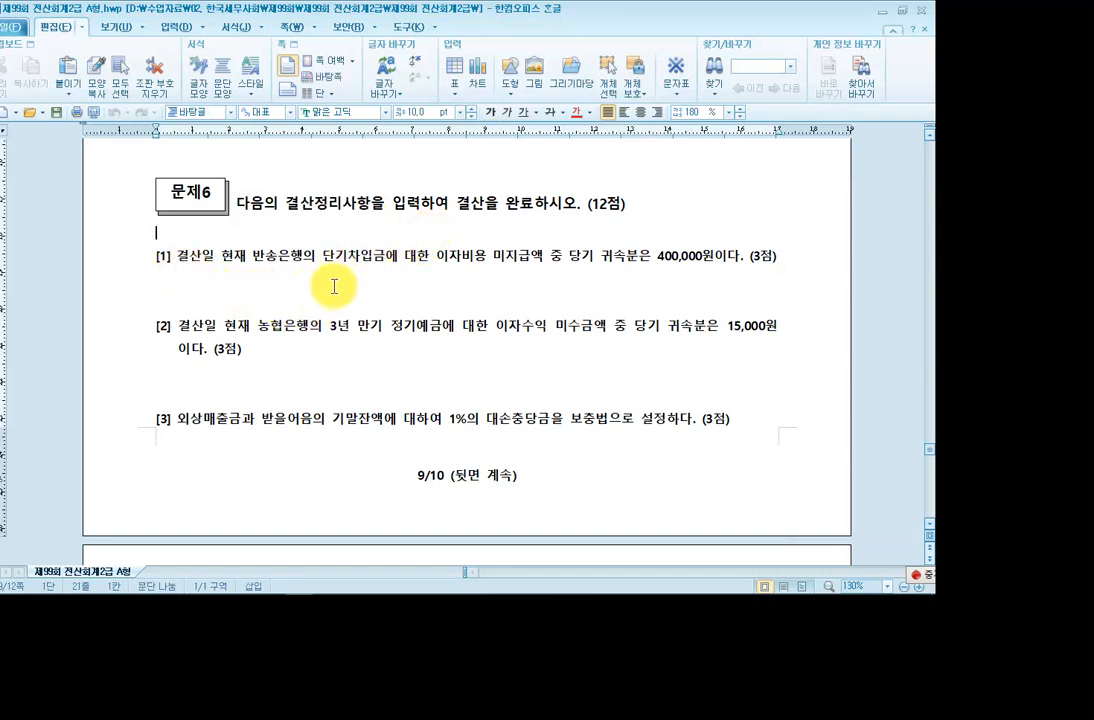
key(F12)
click(910, 26)
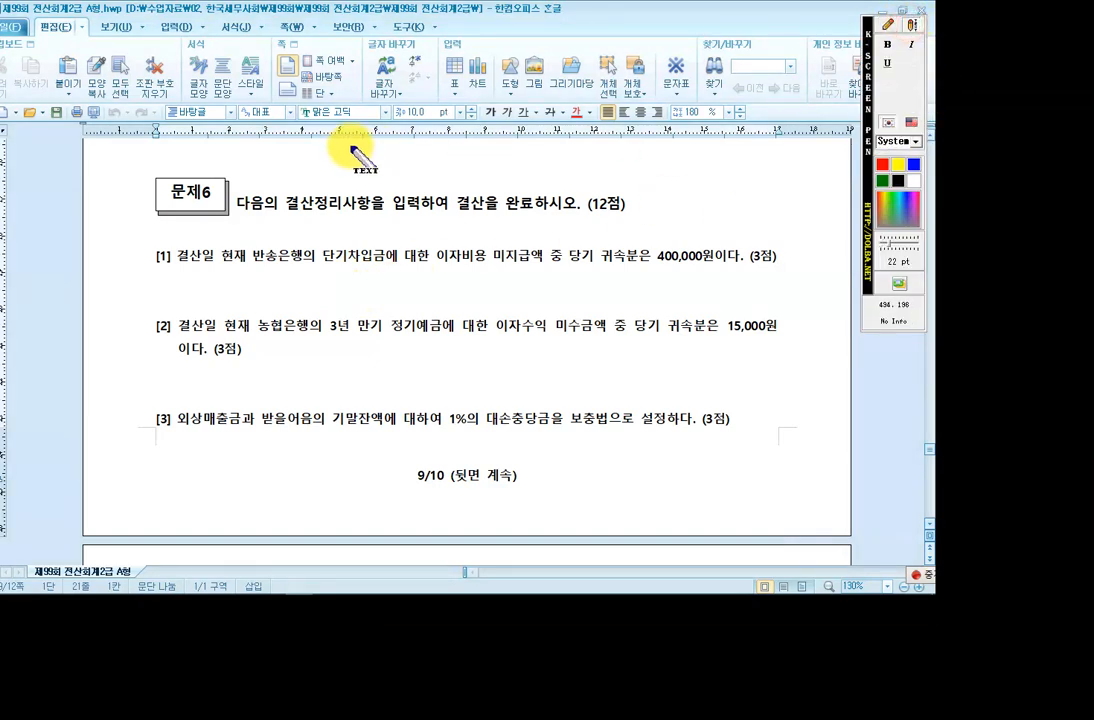
Annotate 문제6 with '수동결산 -> 일반전표입력 12.31' and '자동결산 -> 결산자료입력 -> F3'.
click(300, 161)
text(수도)
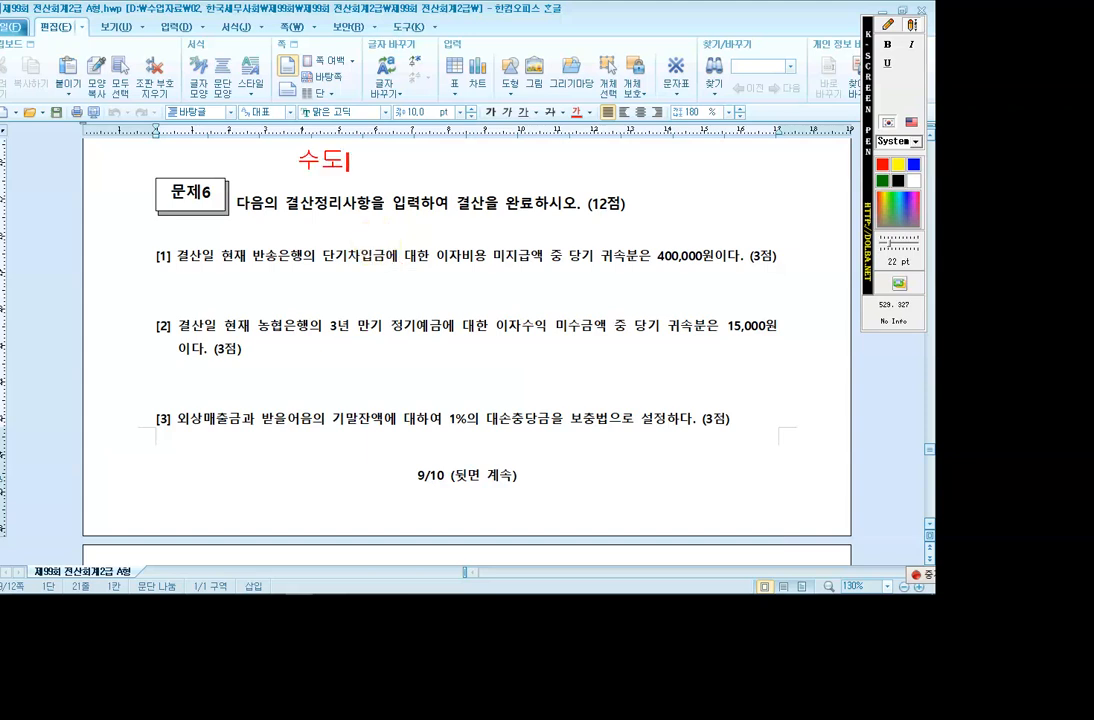
text(결산)
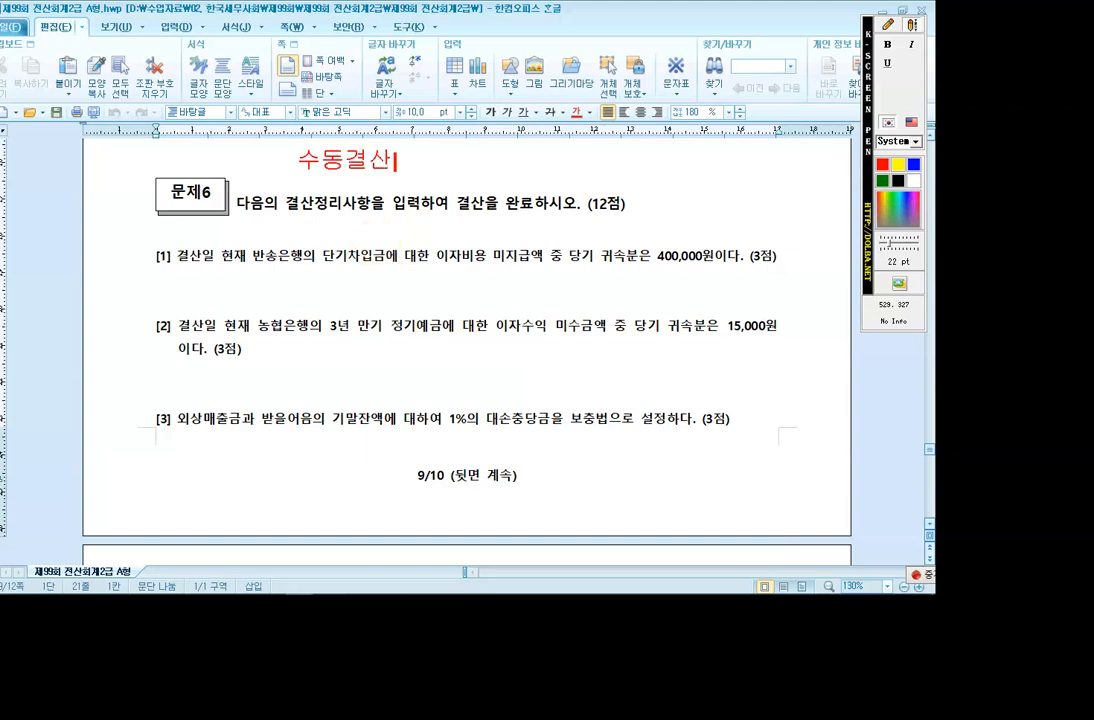
text( -> 일반전표입력 12.31)
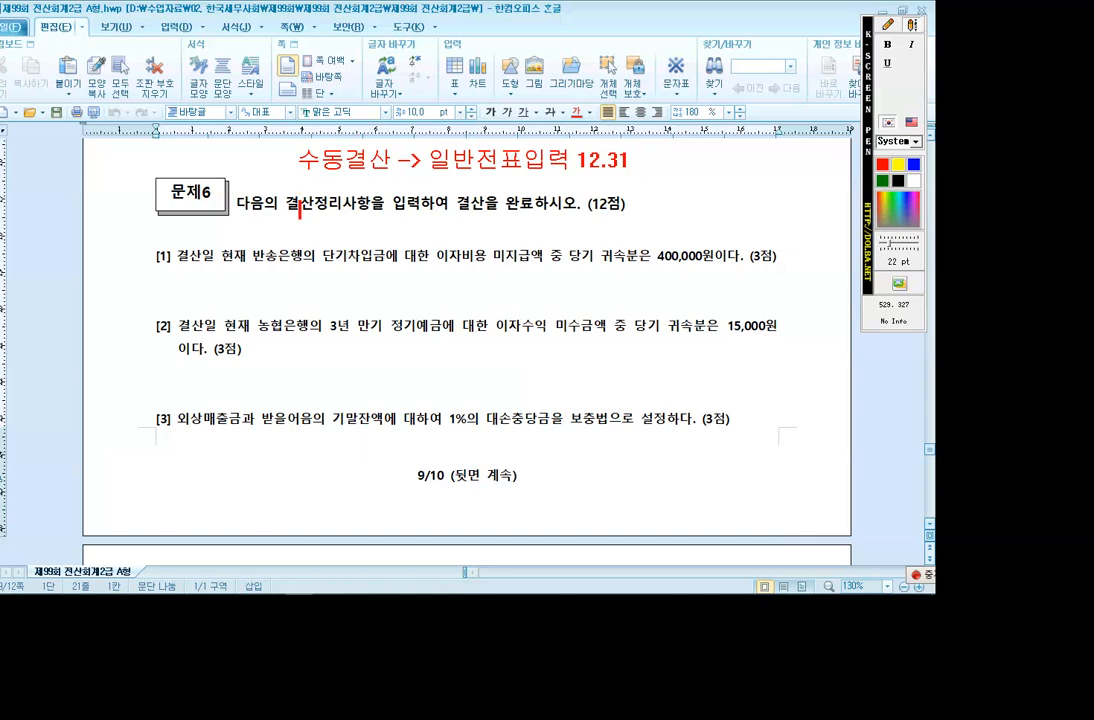
text(자동)
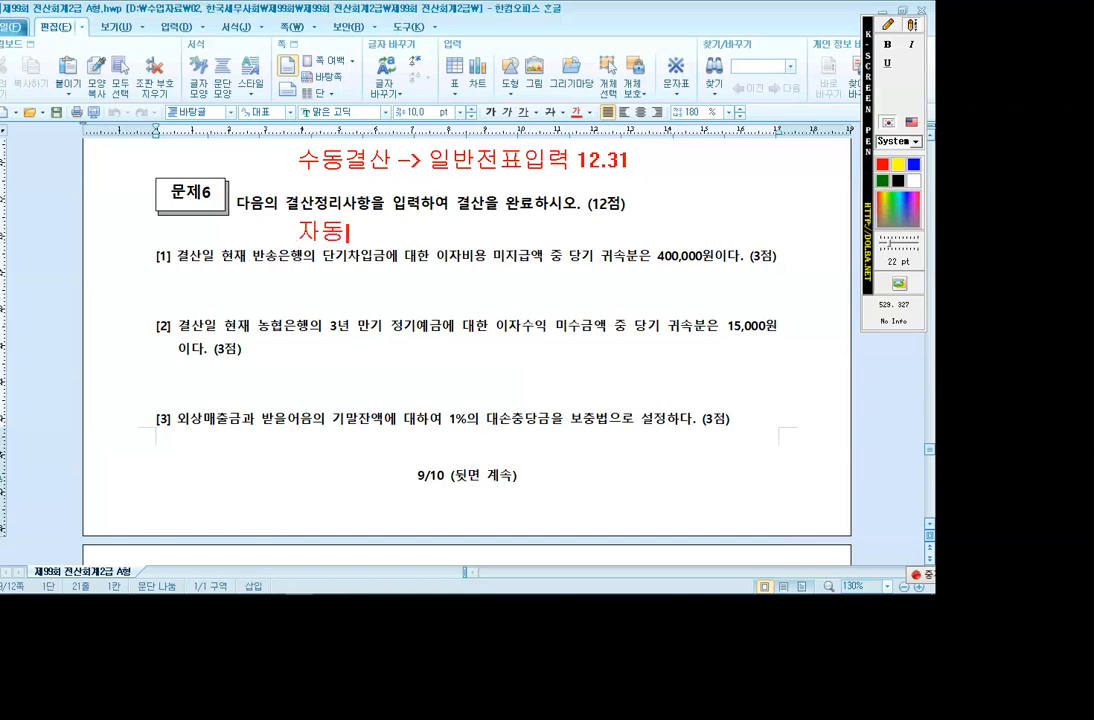
text(결사ㄴ )
text(-> 결산자)
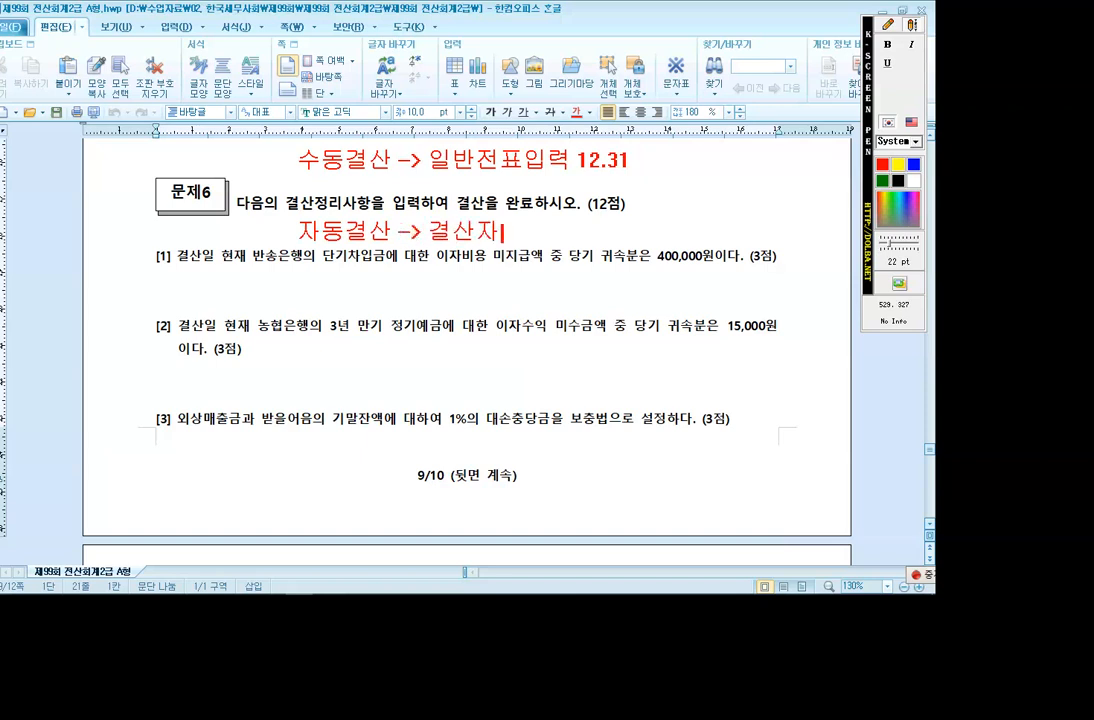
key(Escape)
text(료입력->)
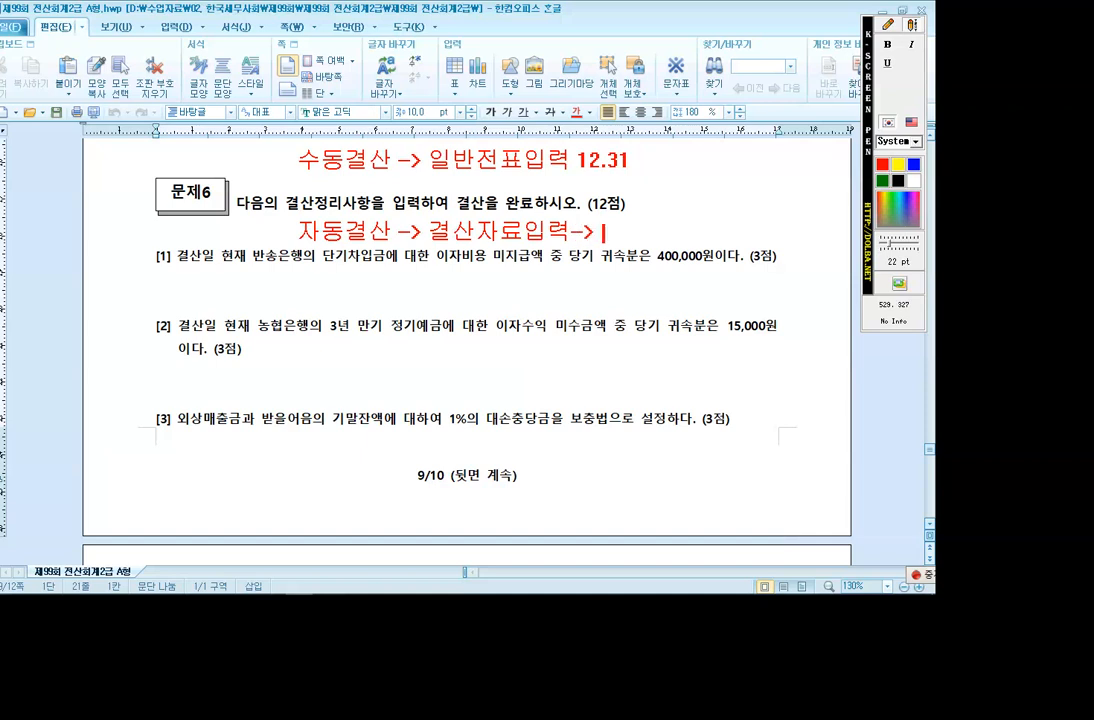
key(Hangul)
text(-> F3)
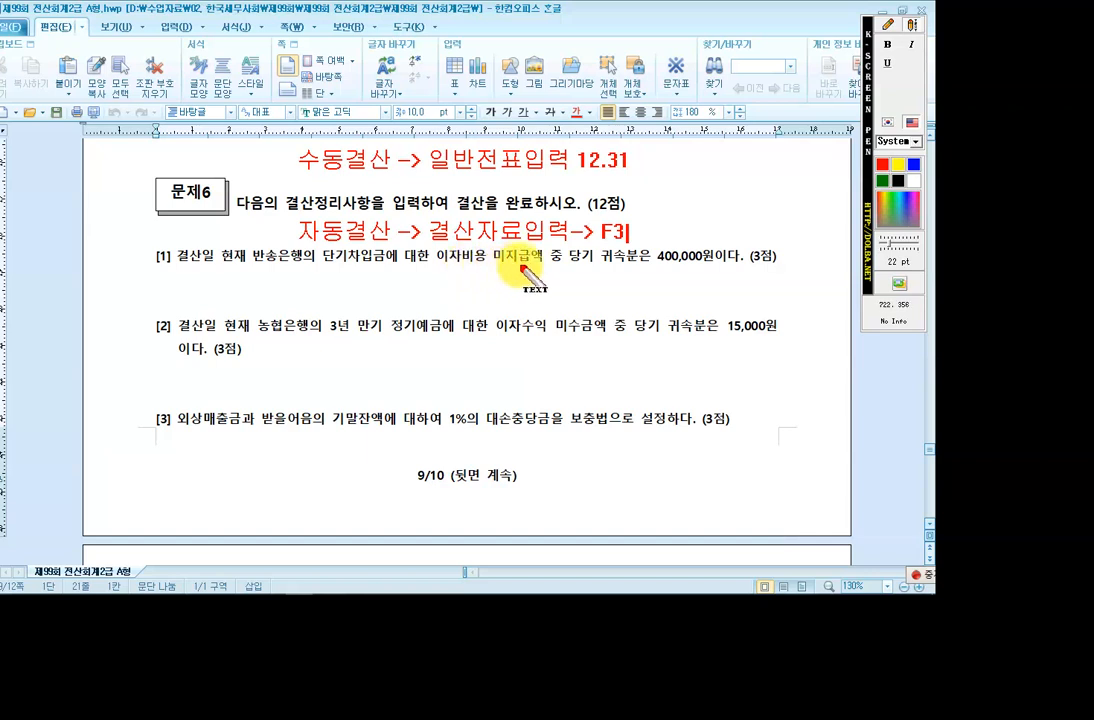
Box 이자비용 and 당기 귀속분 in item [1].
click(888, 24)
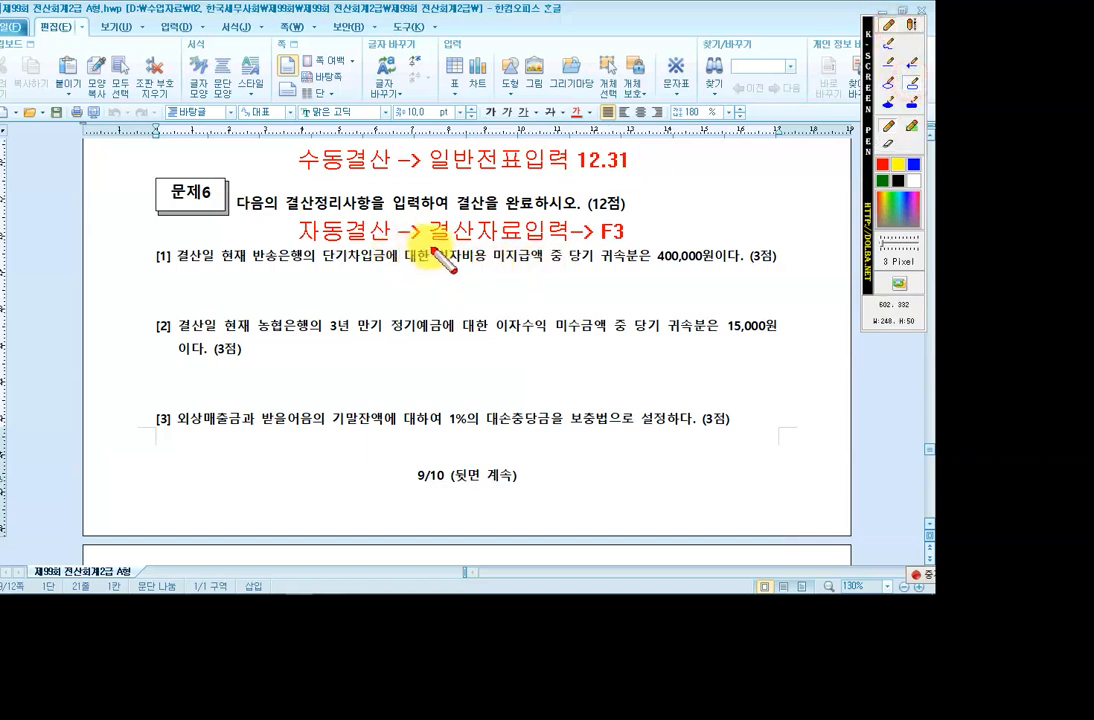
drag(433, 247, 482, 269)
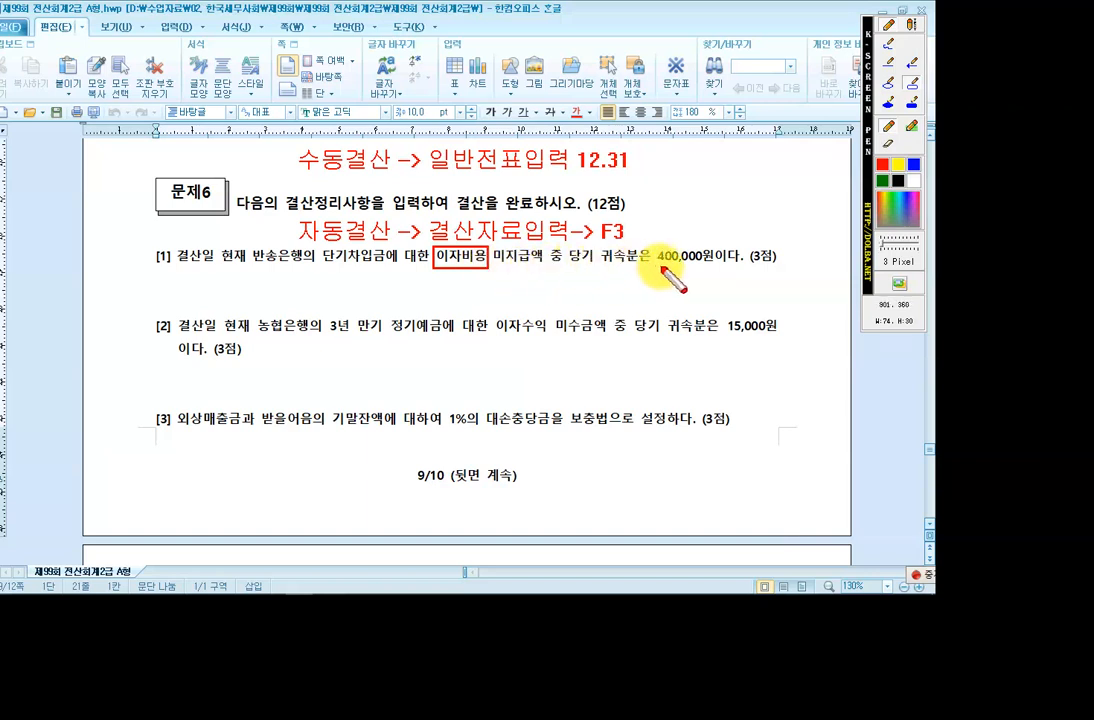
drag(564, 246, 640, 266)
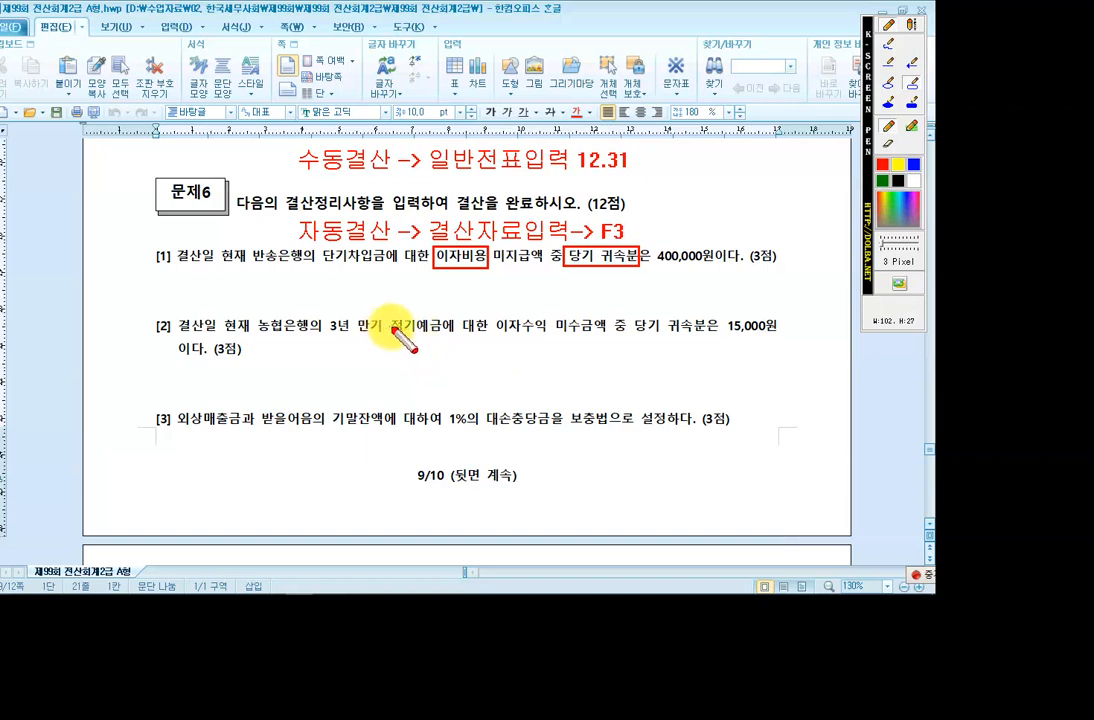
click(911, 28)
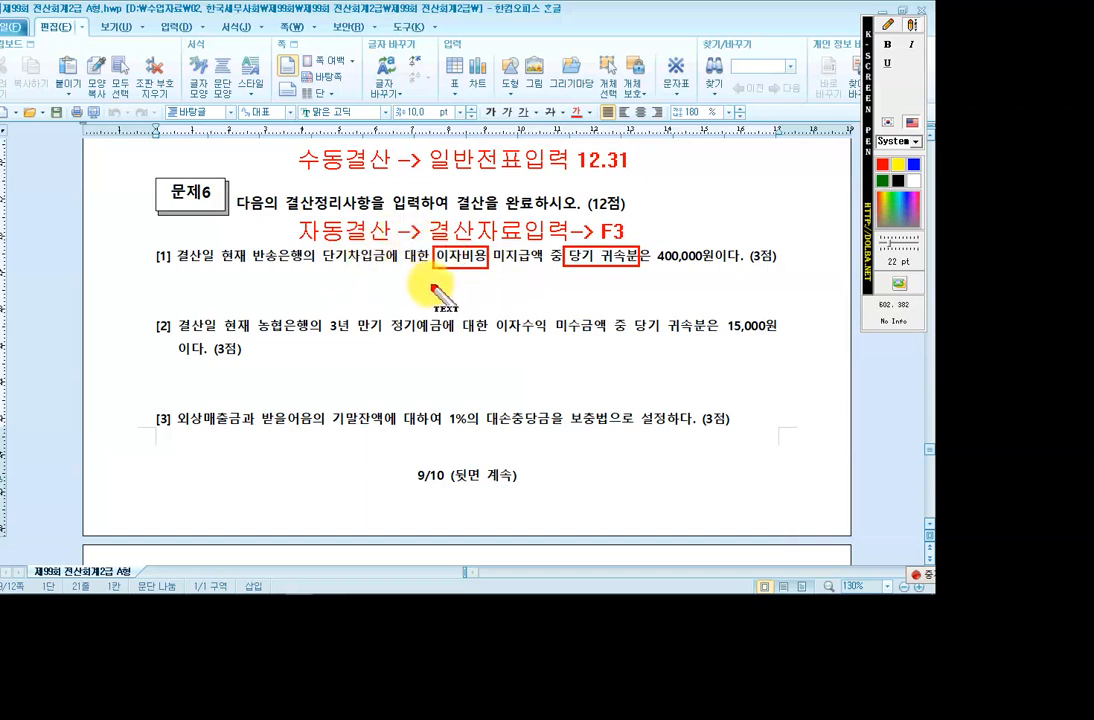
Write (차) 이자비용 400,000 and (대) 미지급비용 400,000 below item [1].
click(909, 25)
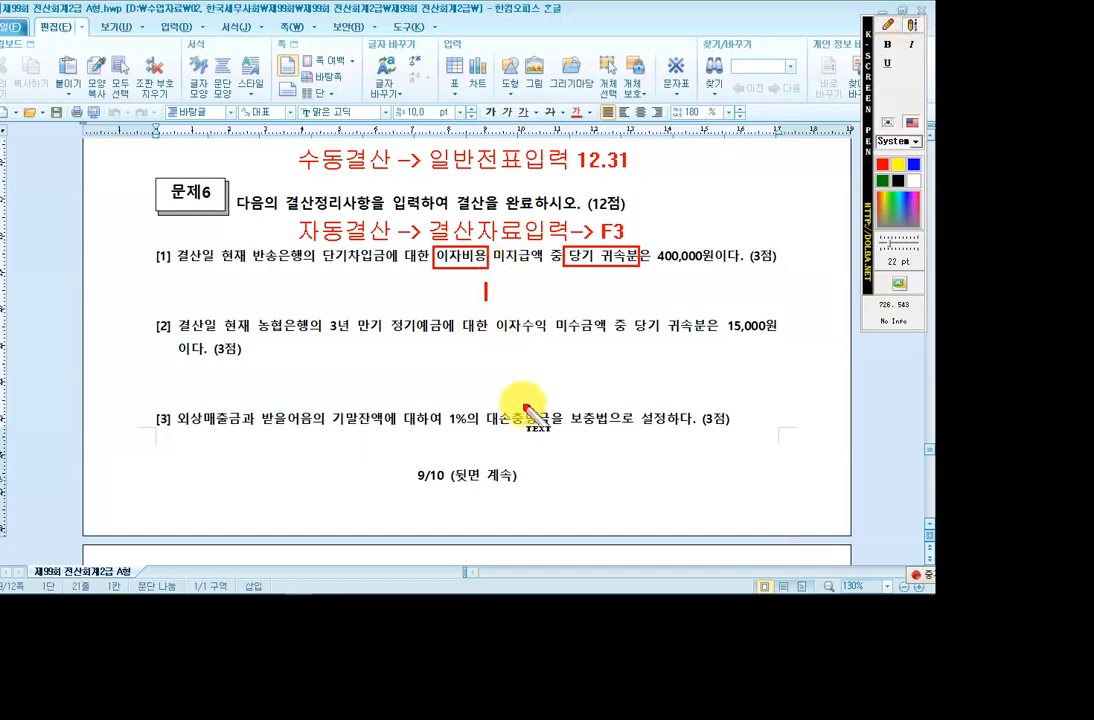
text(()
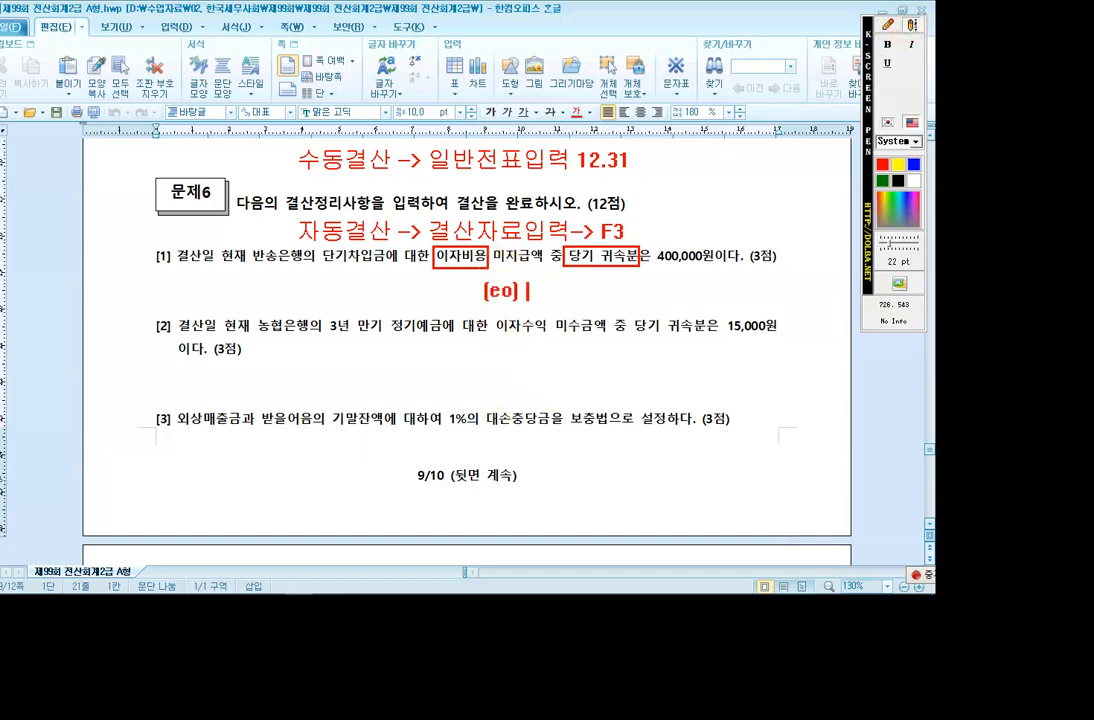
text(대) 미지급비용 4)
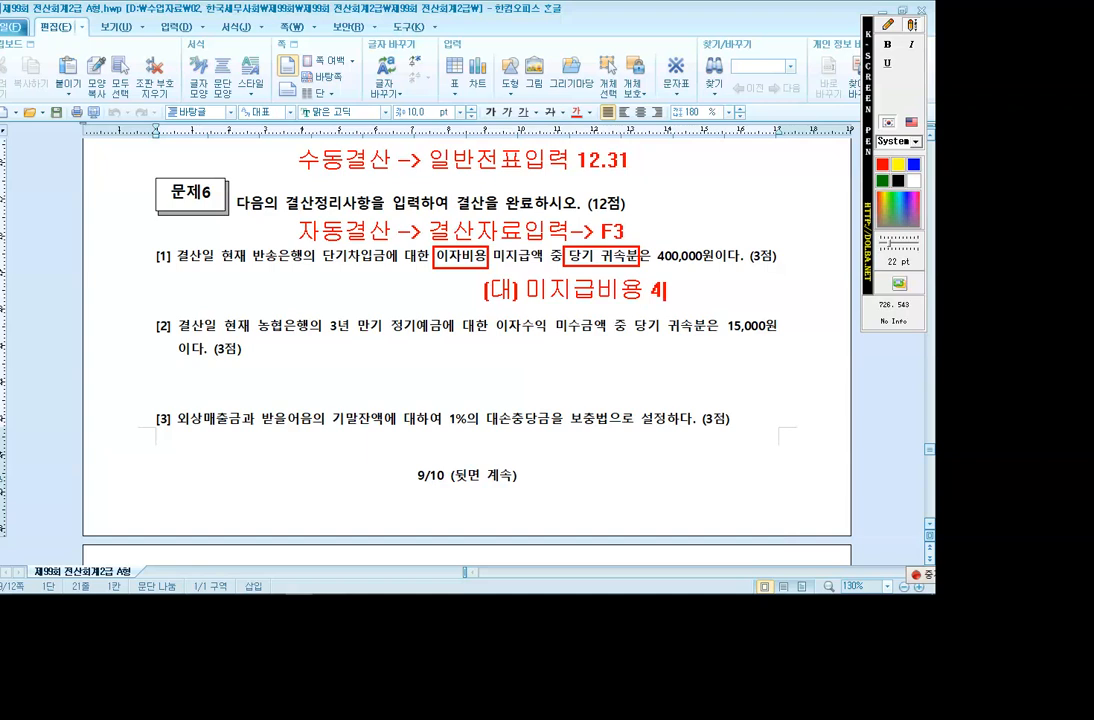
text(00,000)
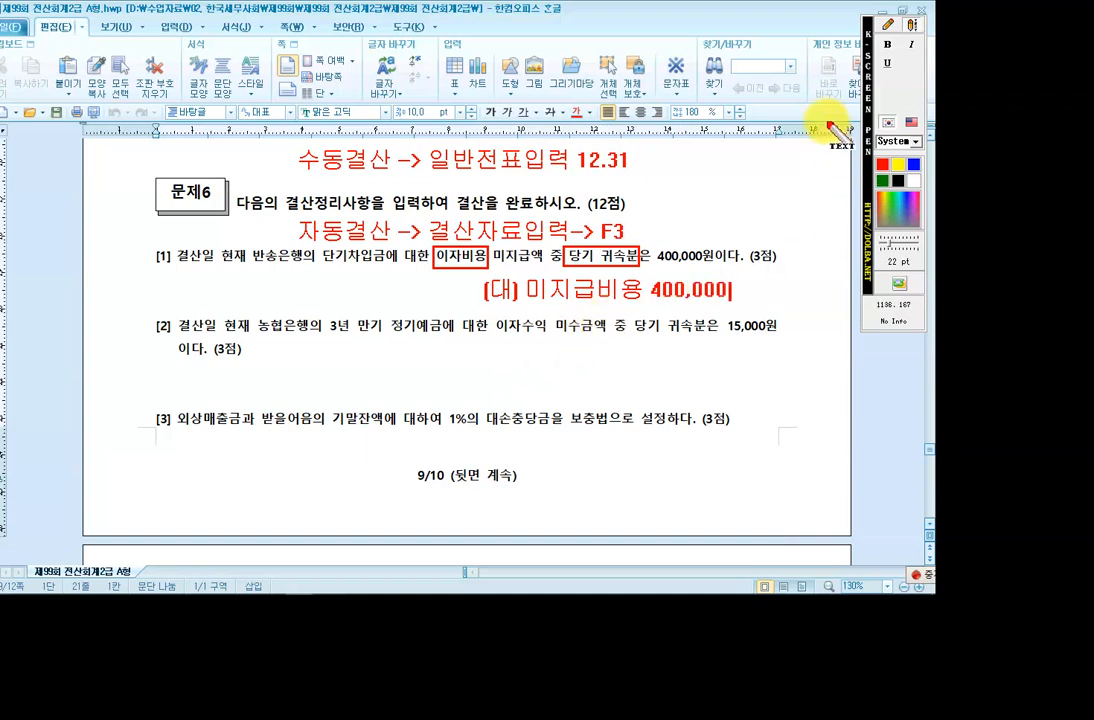
click(890, 28)
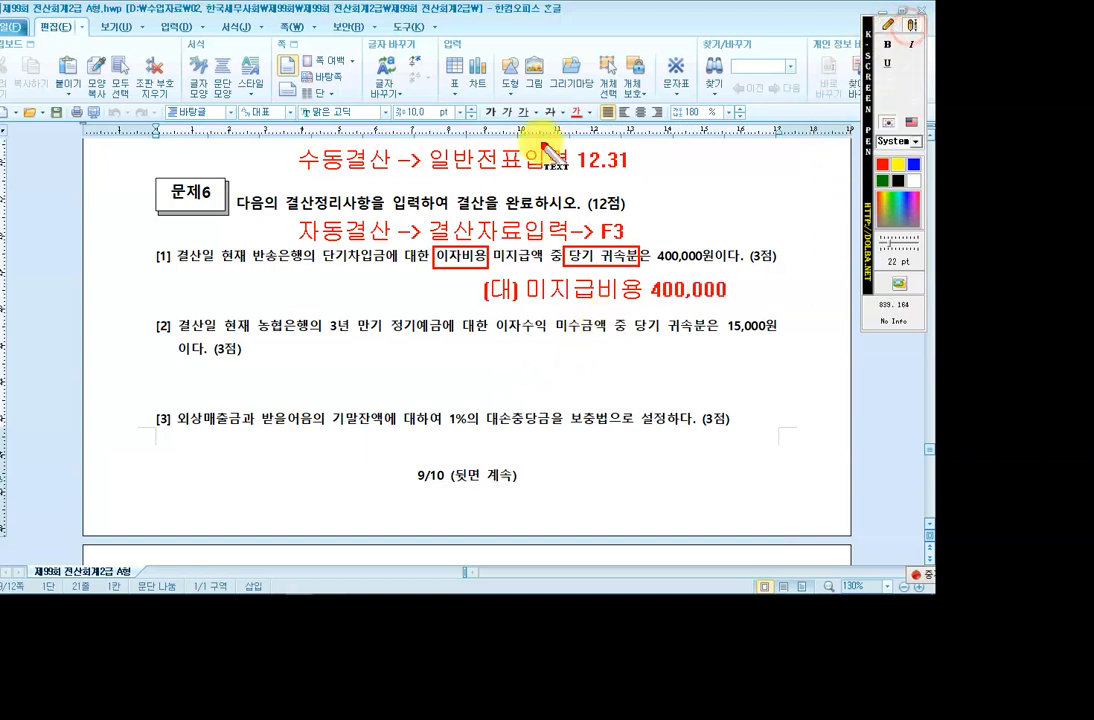
click(240, 294)
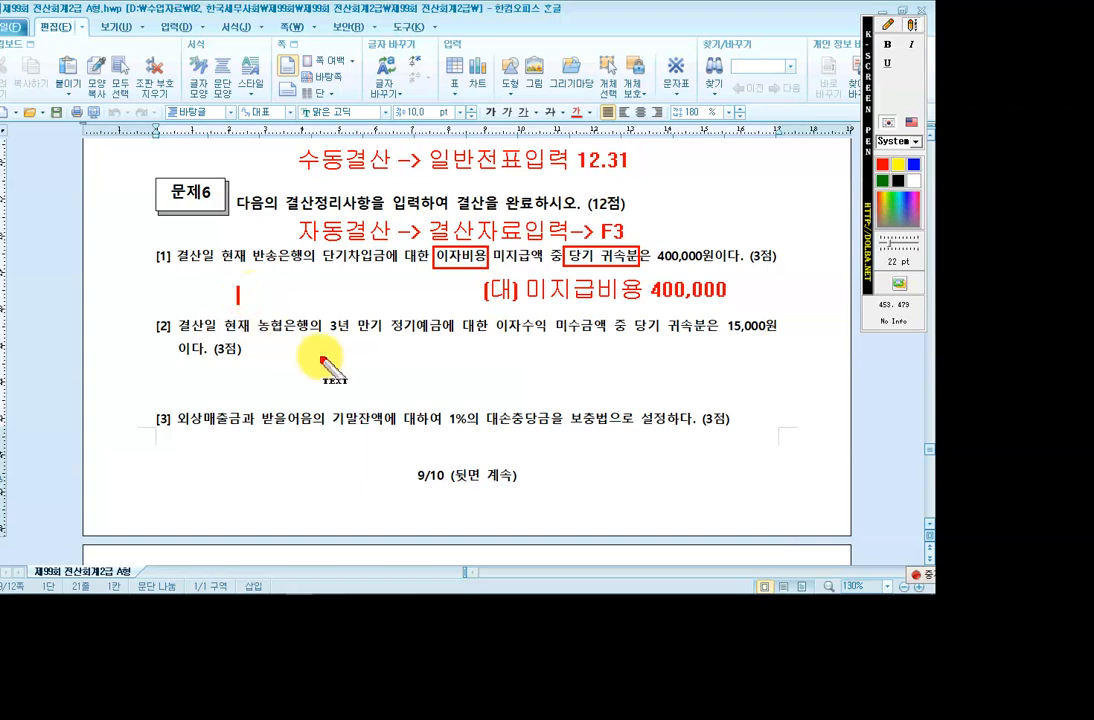
text((차)
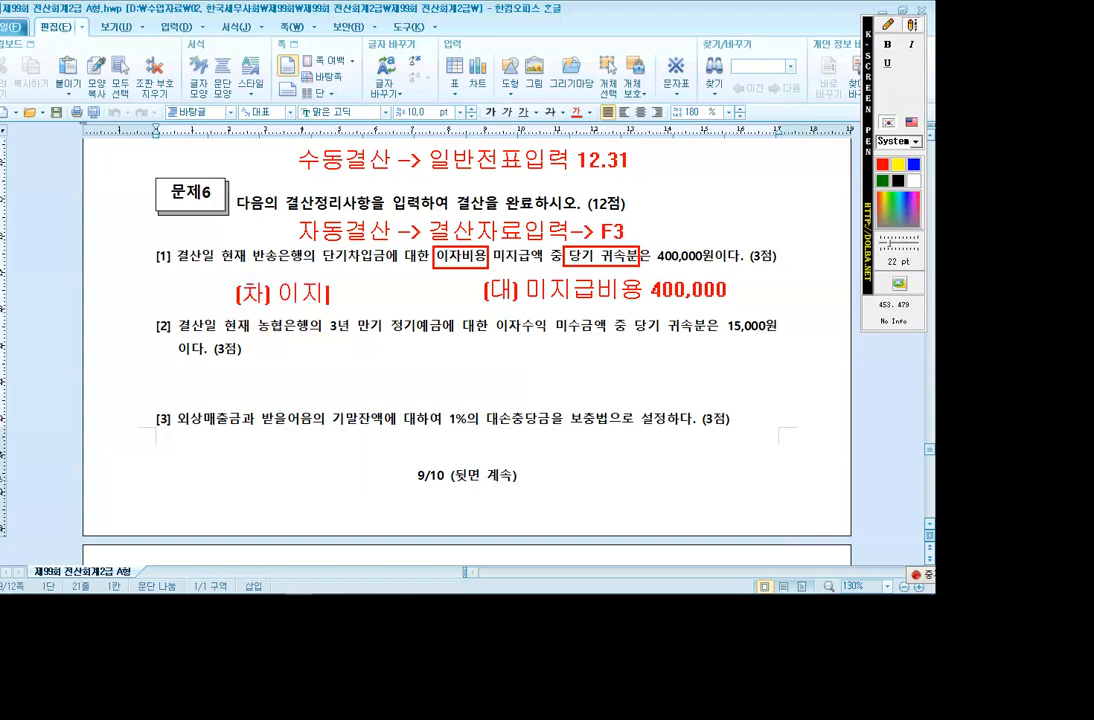
text() 이자비용)
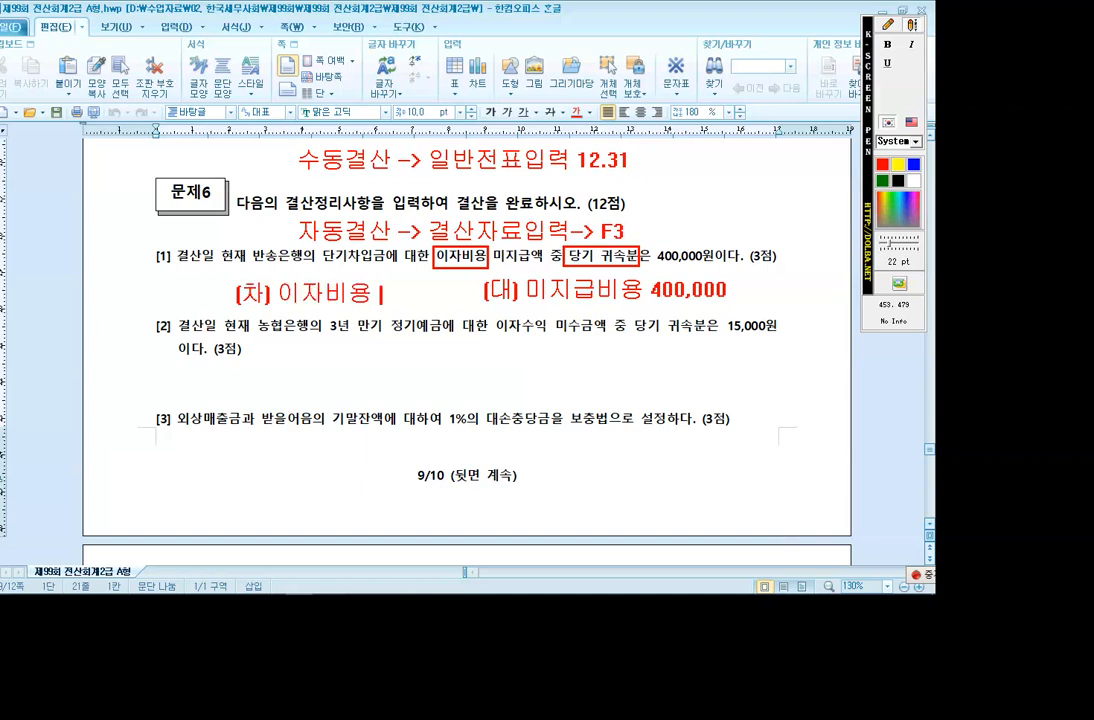
text( 400,00)
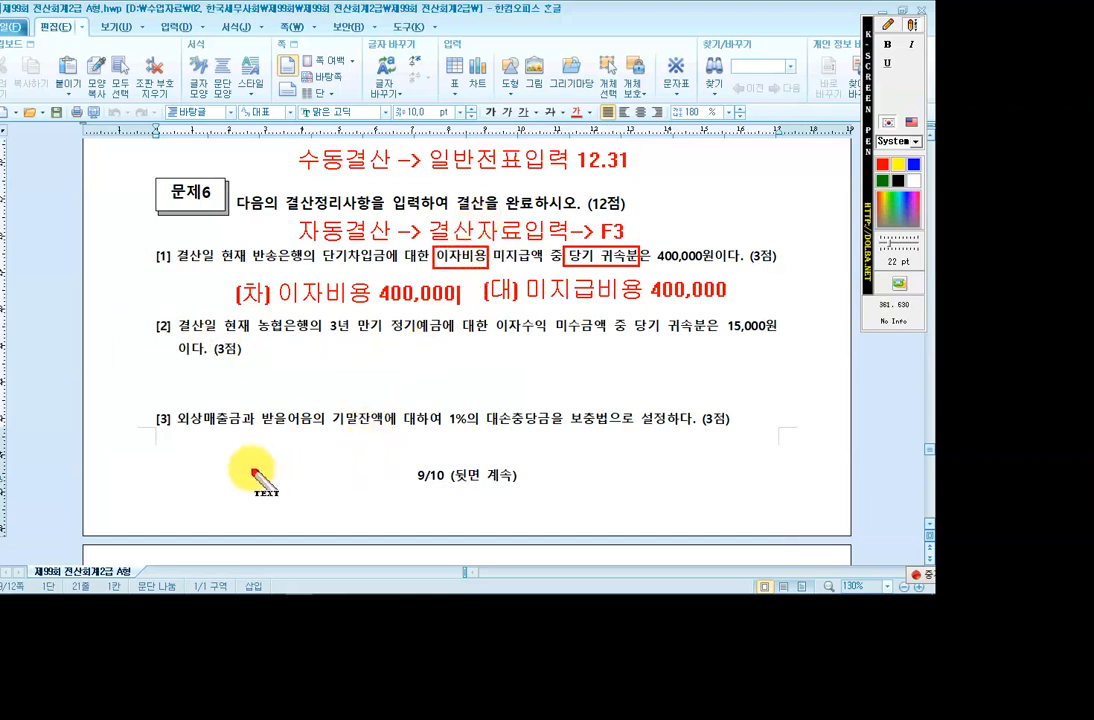
click(910, 25)
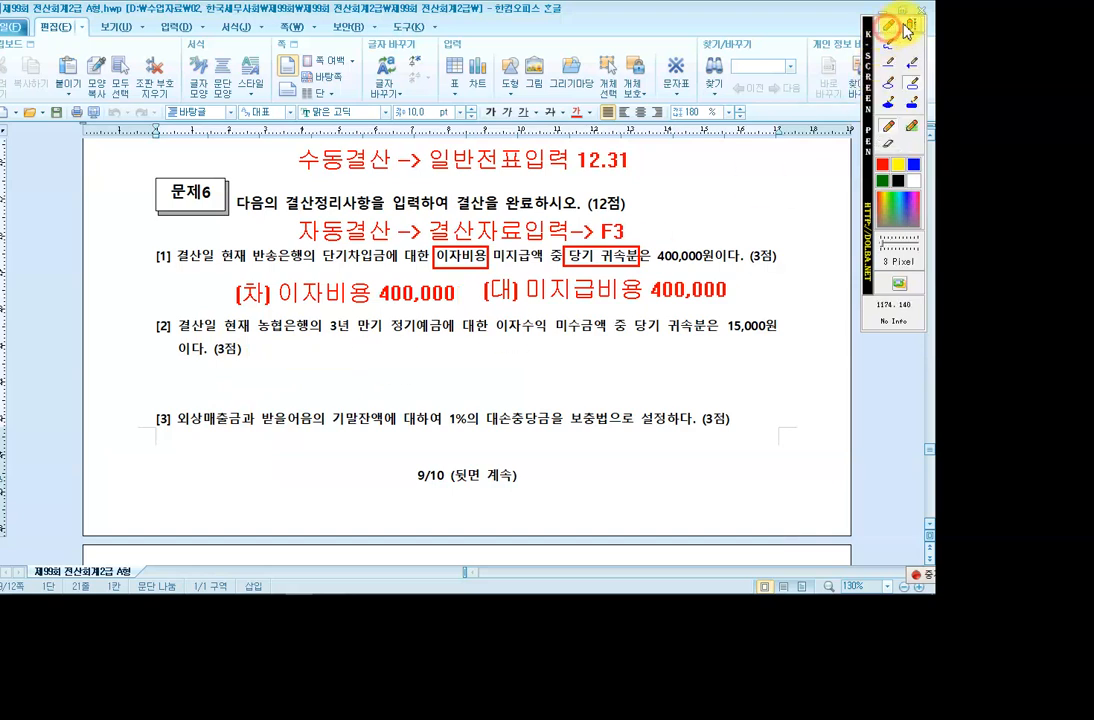
Box the word 이자수익 in item [2] with a pen.
click(910, 25)
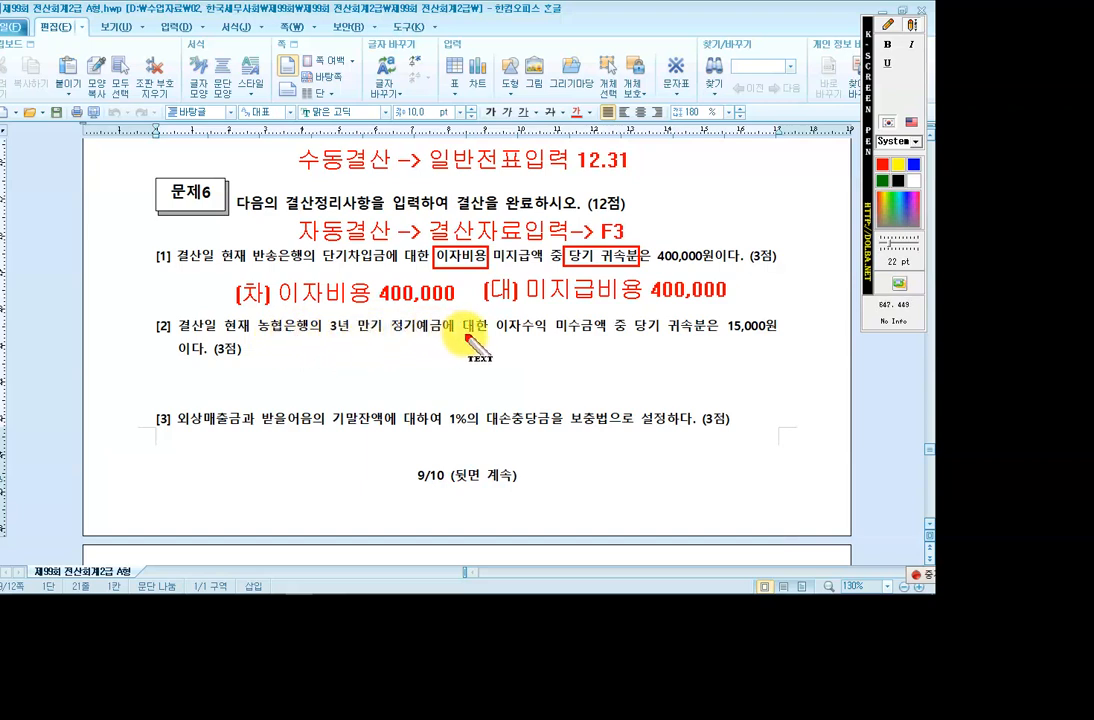
click(886, 26)
click(903, 84)
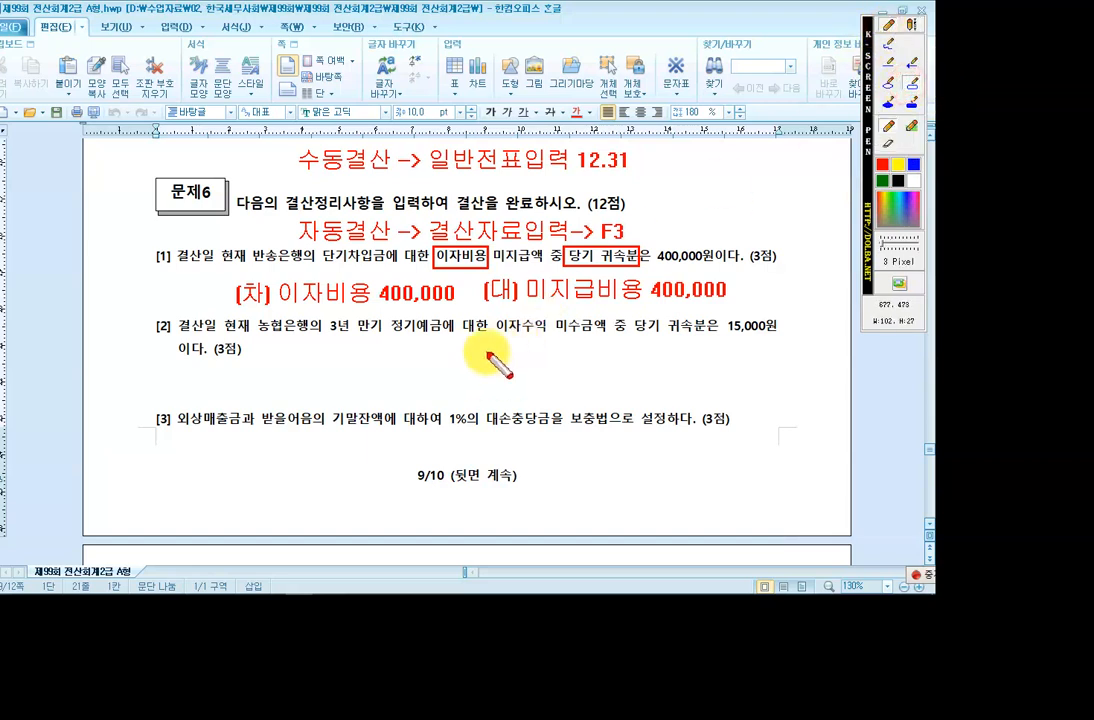
drag(492, 316, 556, 334)
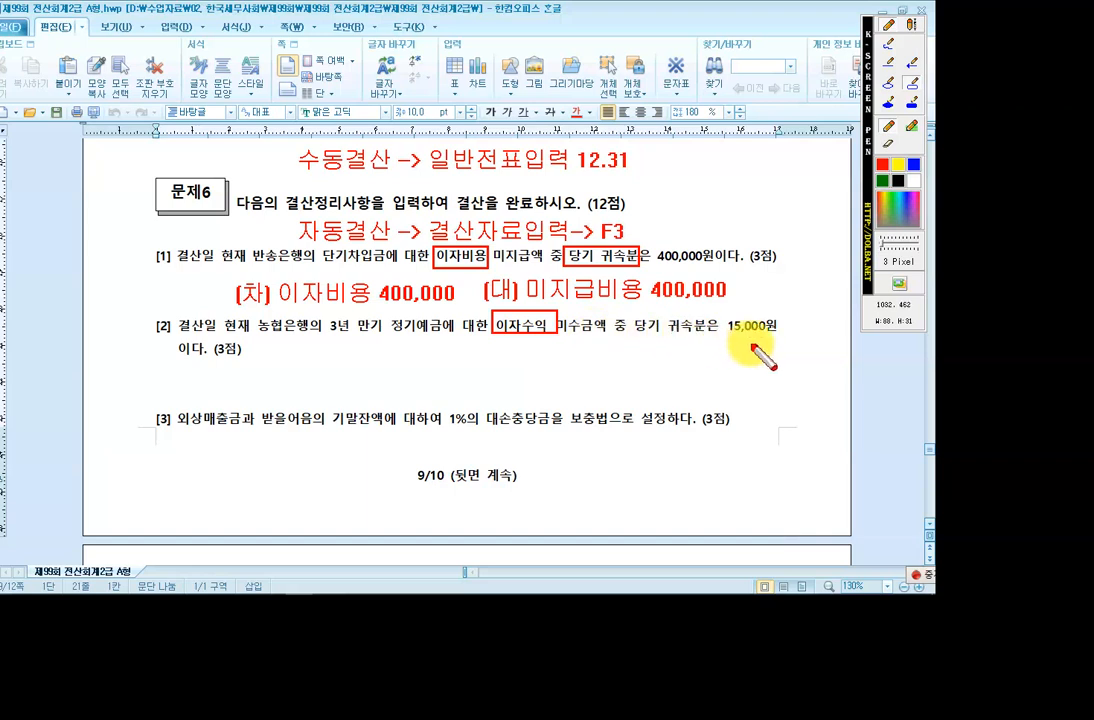
Note (차) 미수수익 15,000 / (대) 이자수익 15,000 under item [2], then clear all annotations.
click(908, 28)
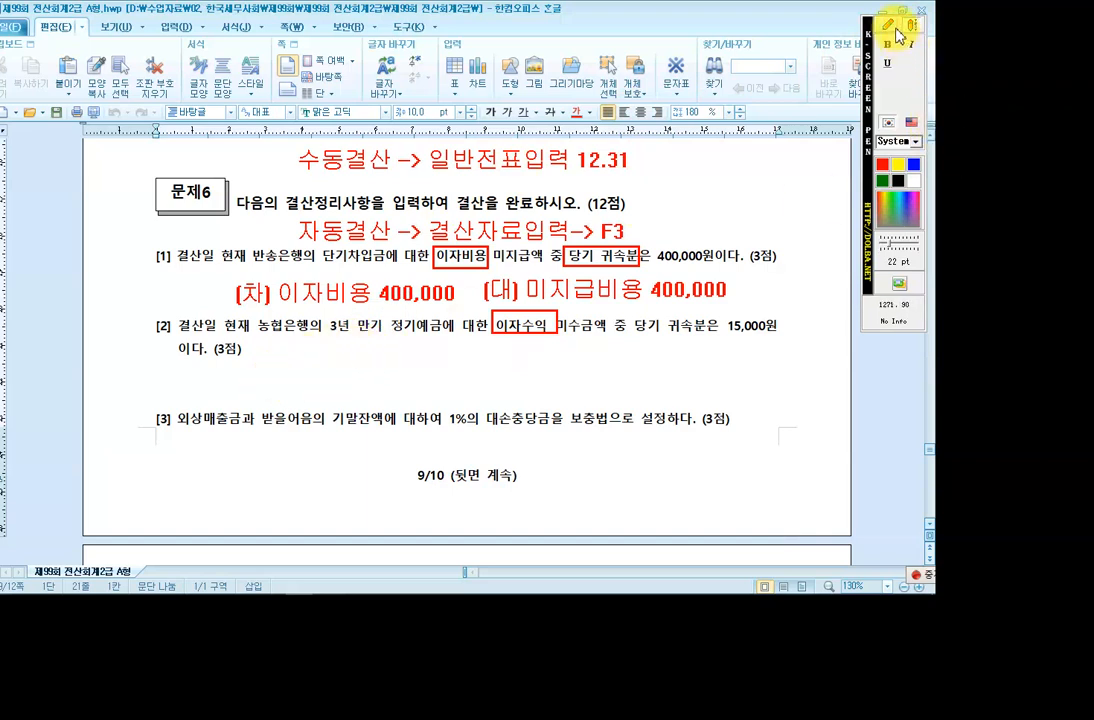
click(241, 374)
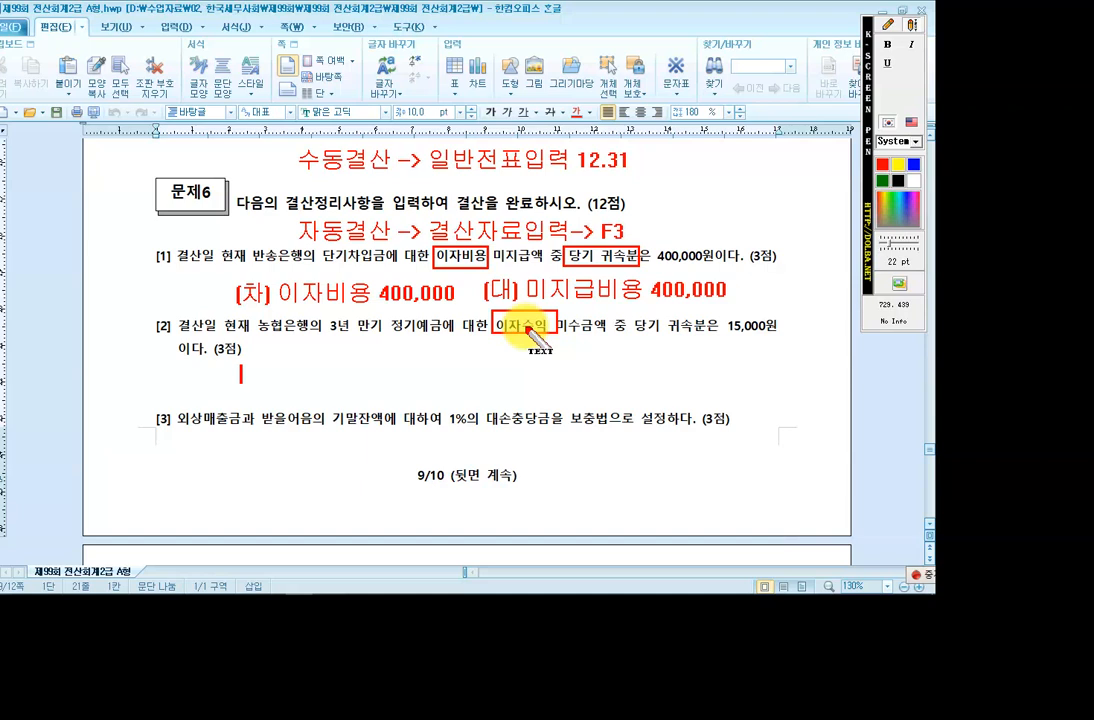
text((차) 미수수이)
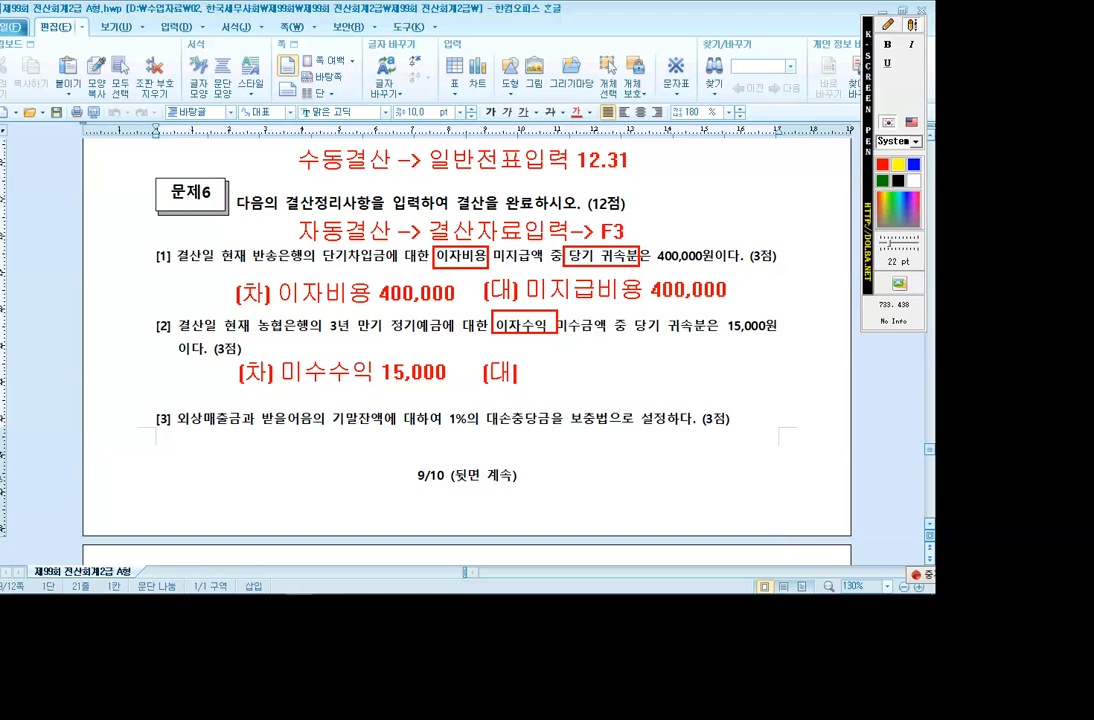
text(자수익)
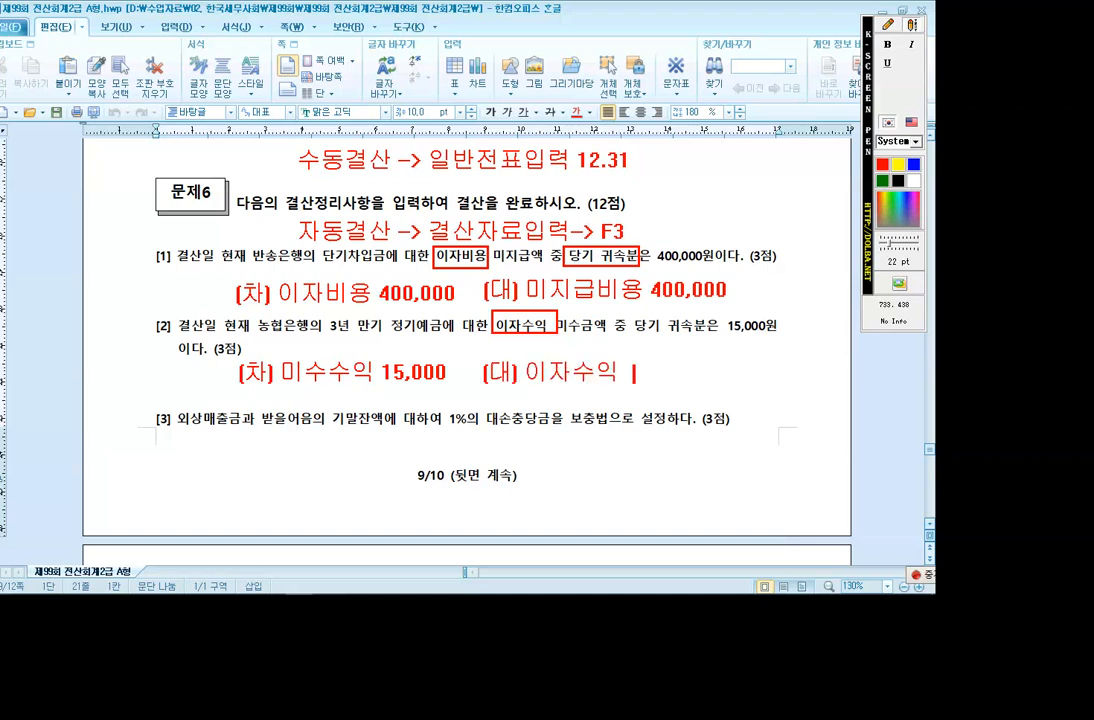
text(  15,000)
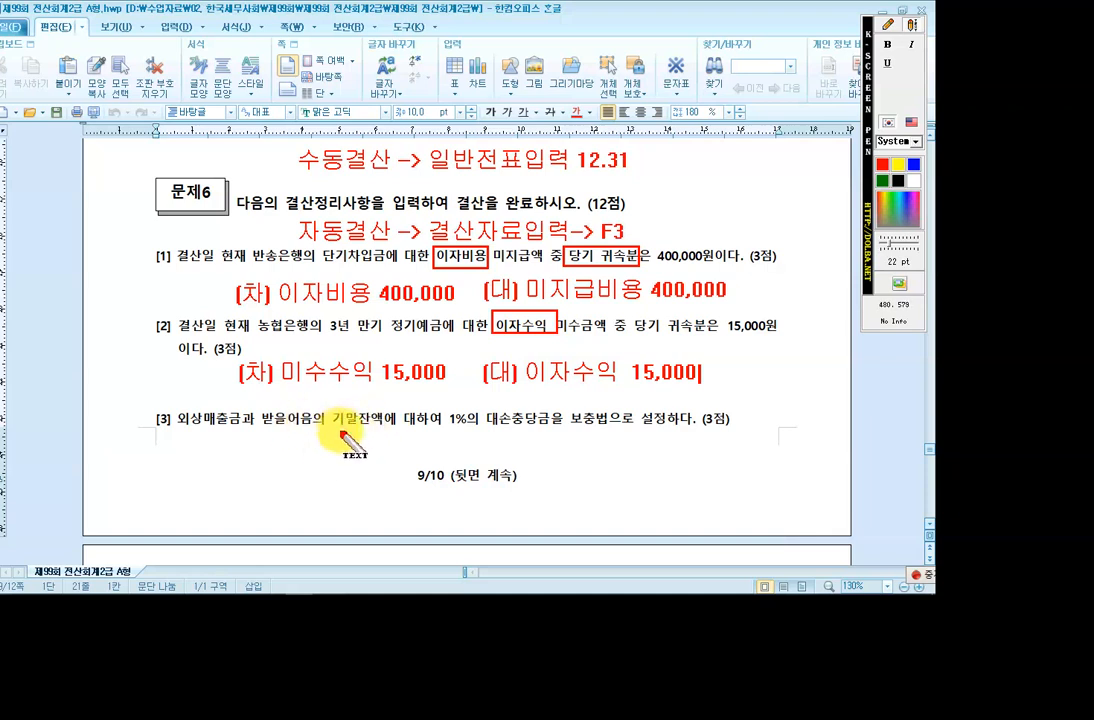
key(Escape)
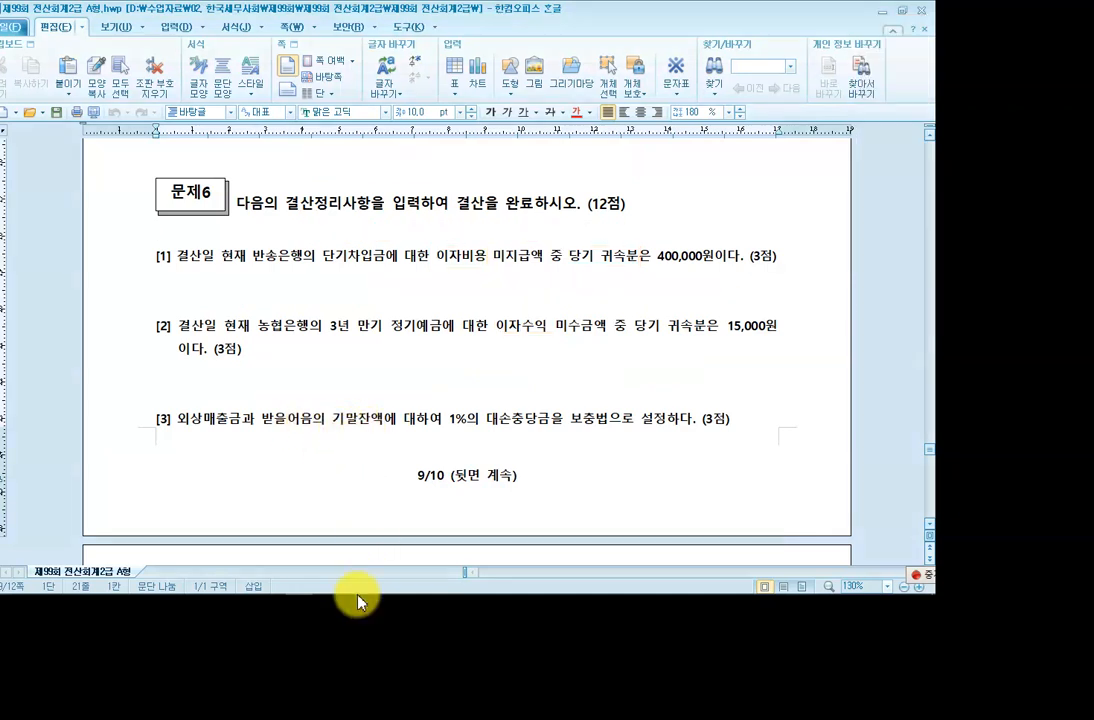
Open KcLep's general voucher entry for December 31.
mouse_move(354, 588)
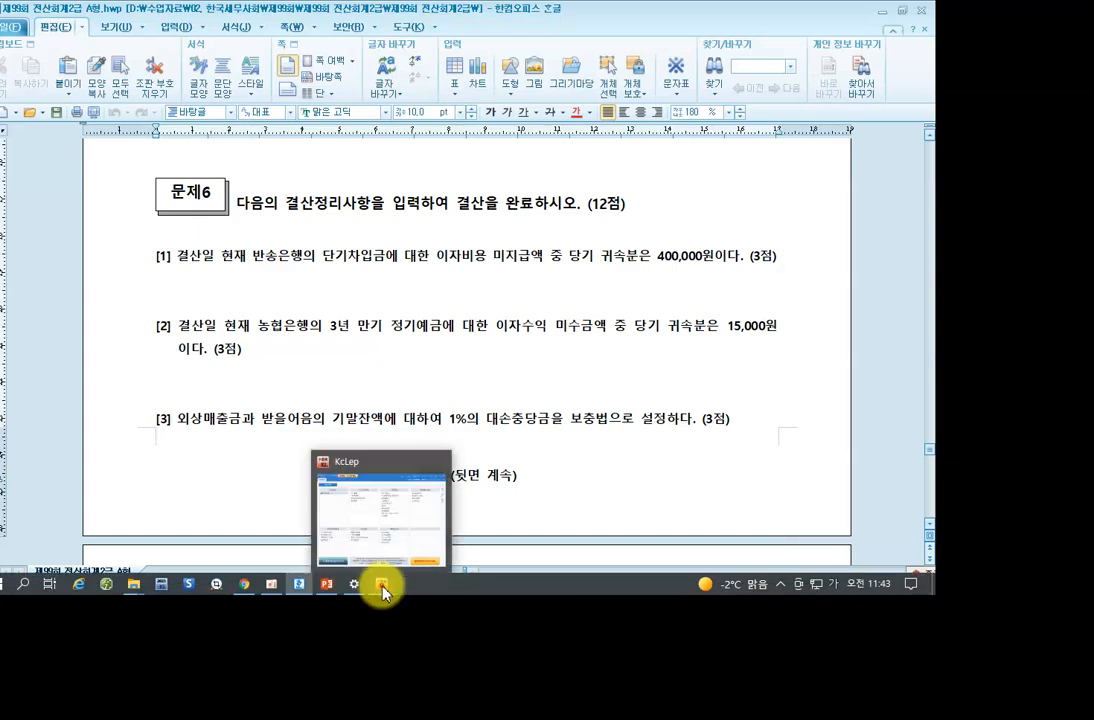
click(379, 585)
click(158, 139)
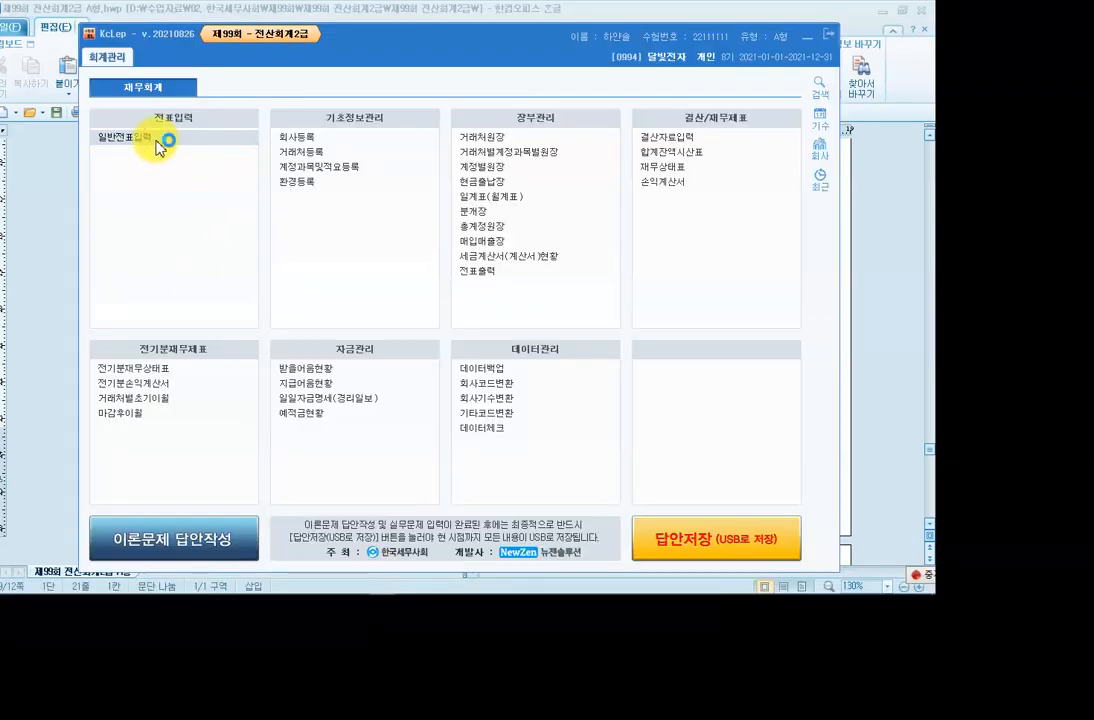
click(155, 139)
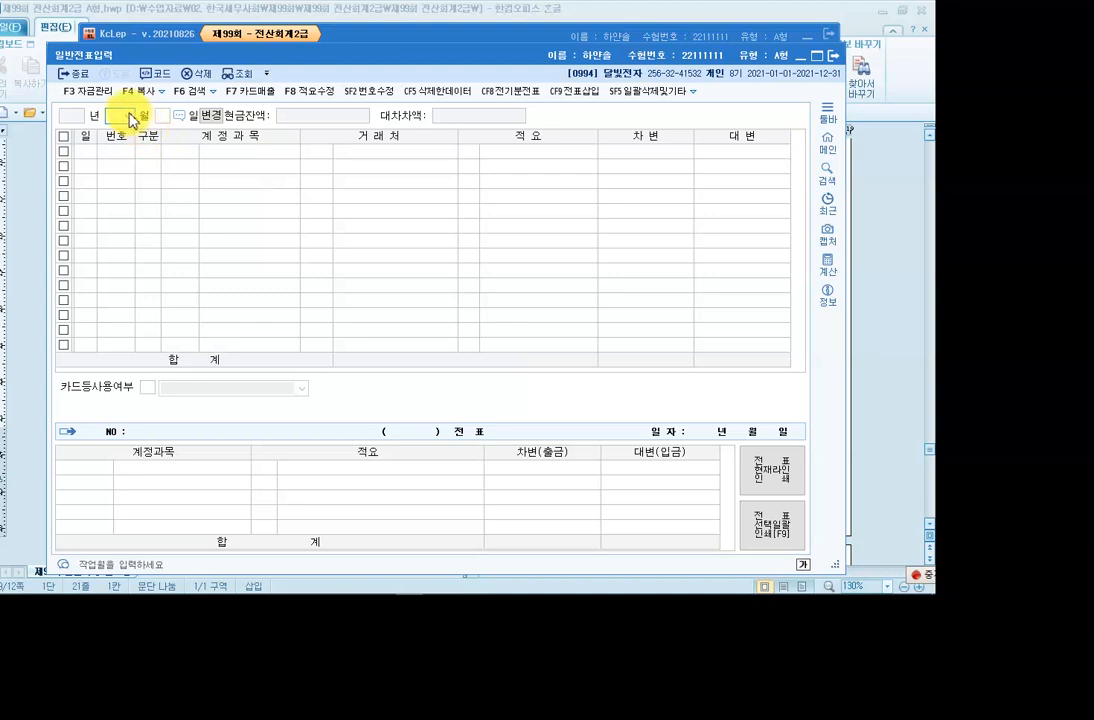
click(126, 116)
click(119, 244)
text(31)
key(Return)
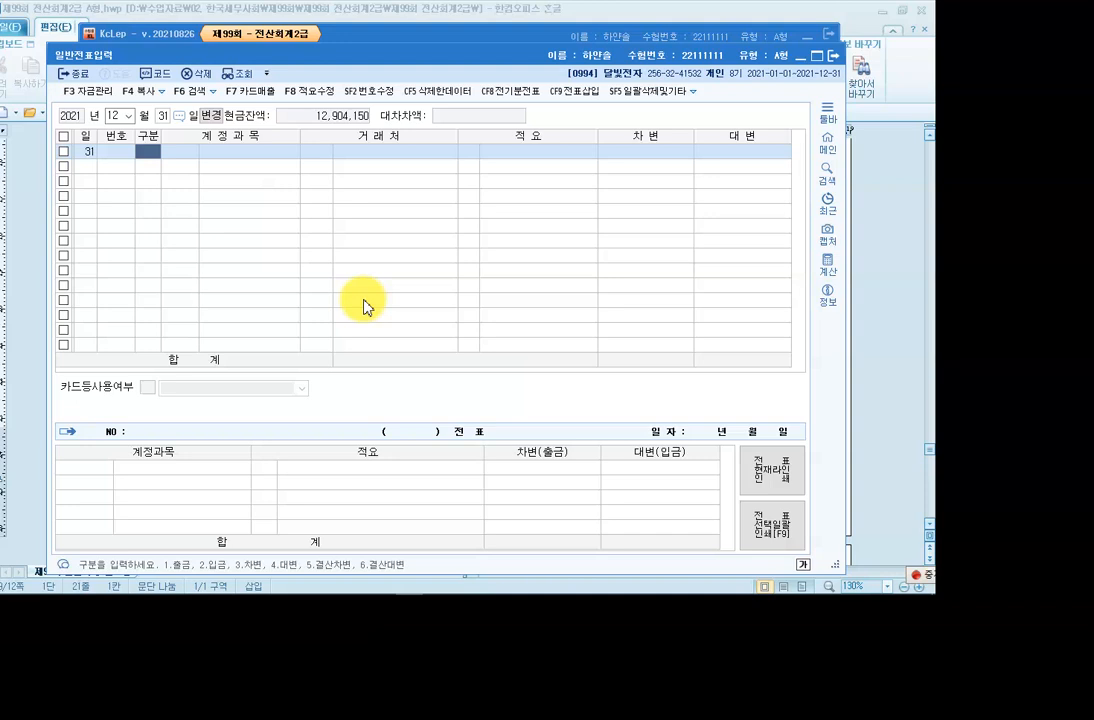
Enter 이자비용 400,000 debit against 미지급비용 400,000 credit.
text(3951)
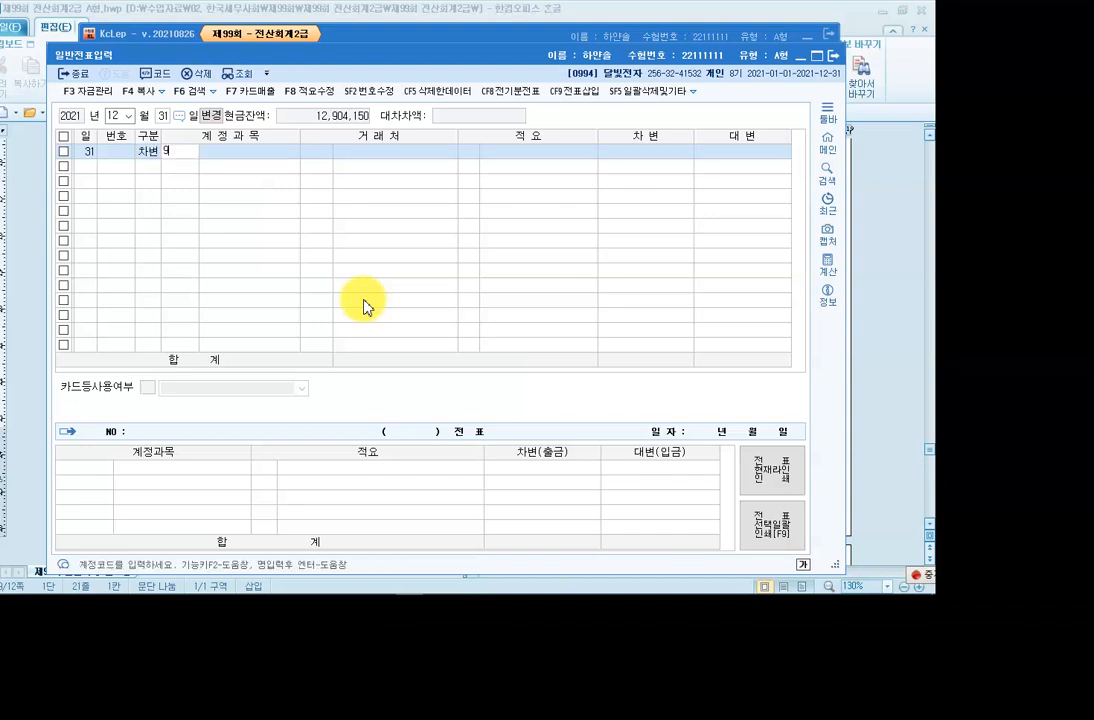
key(Return)
key(Return)
key(Return)
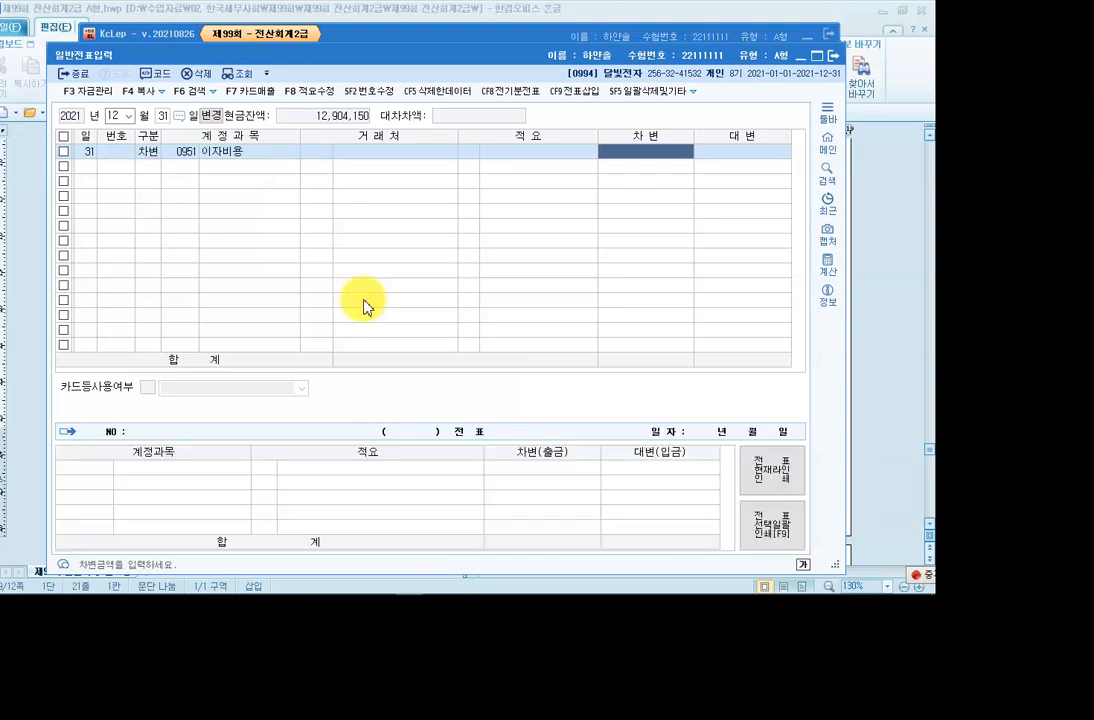
text(400)
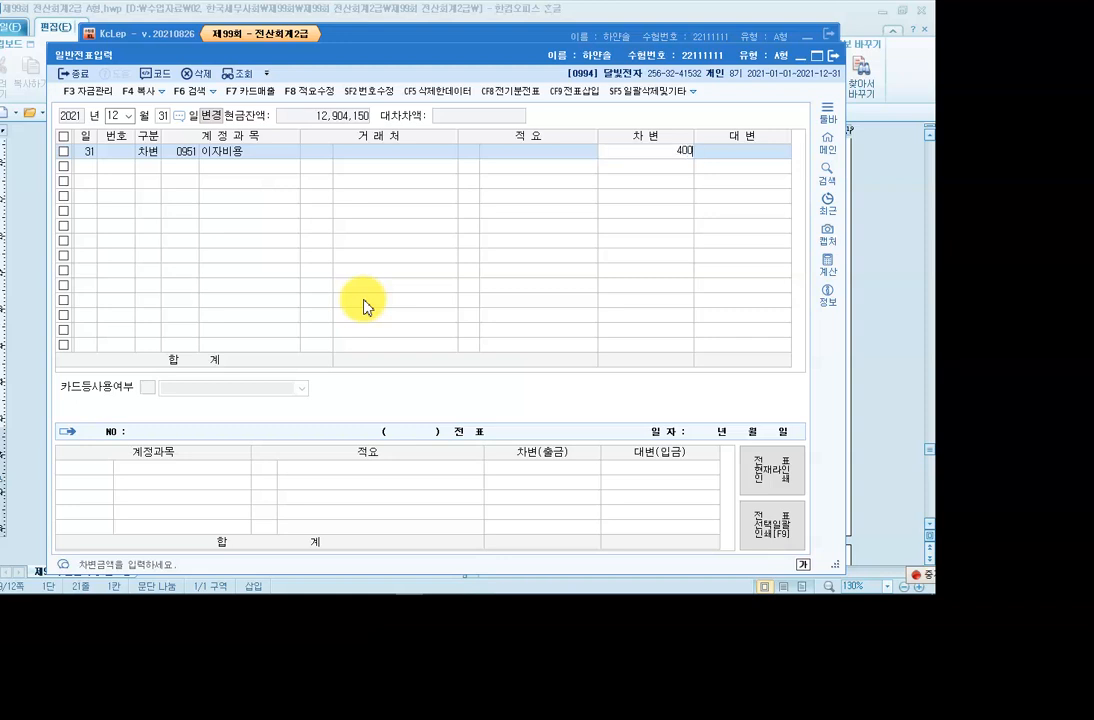
key(Return)
text(4)
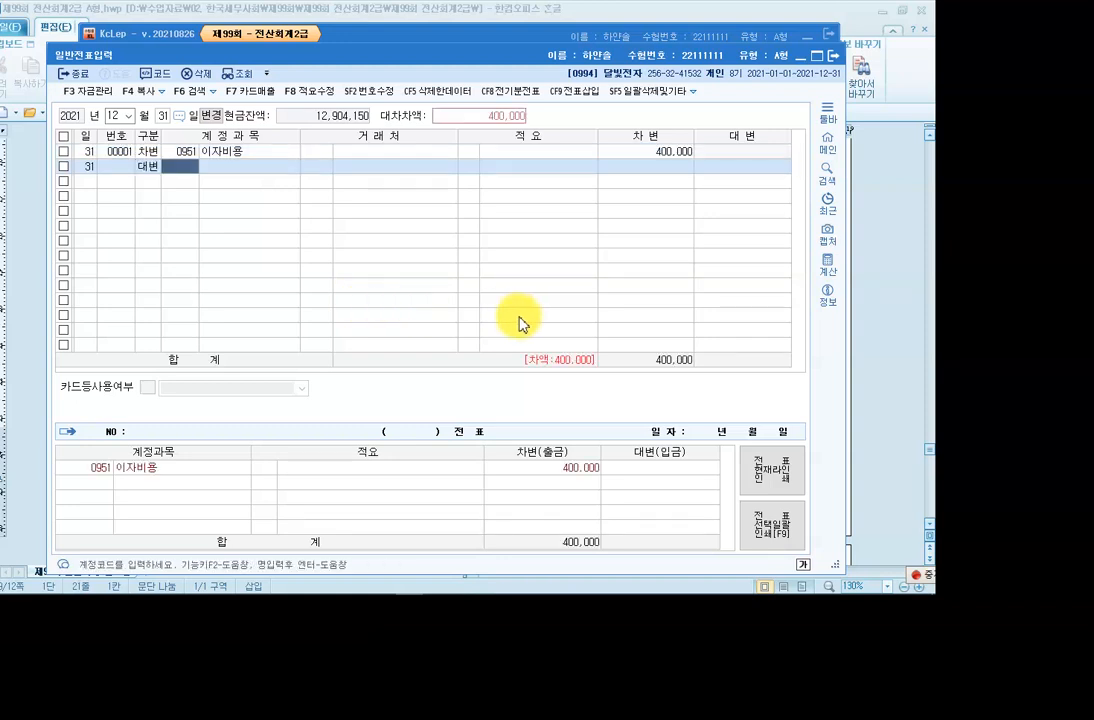
key(F2)
text(미지급)
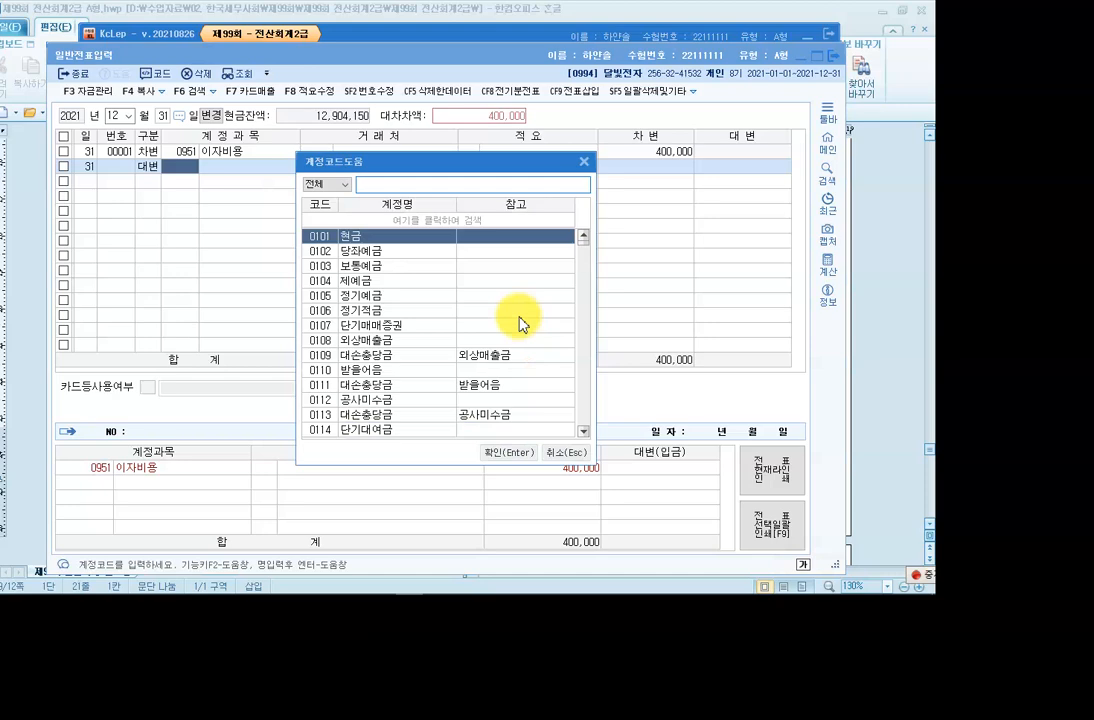
text(비)
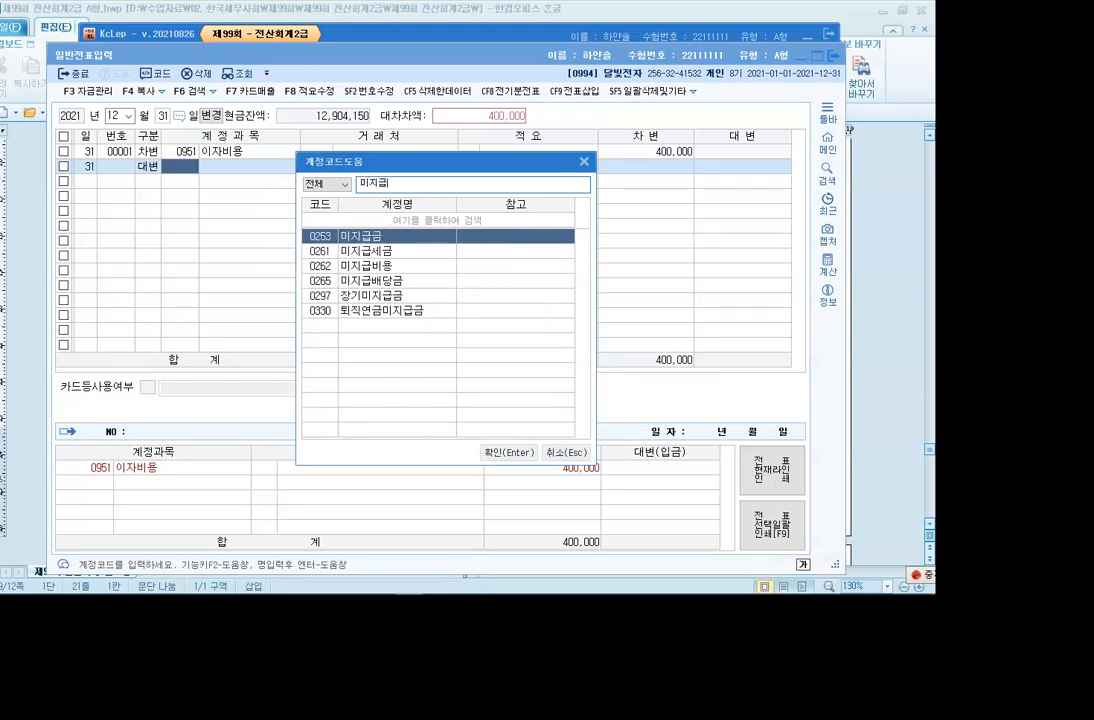
key(Return)
key(Return)
key(Return)
key(Return)
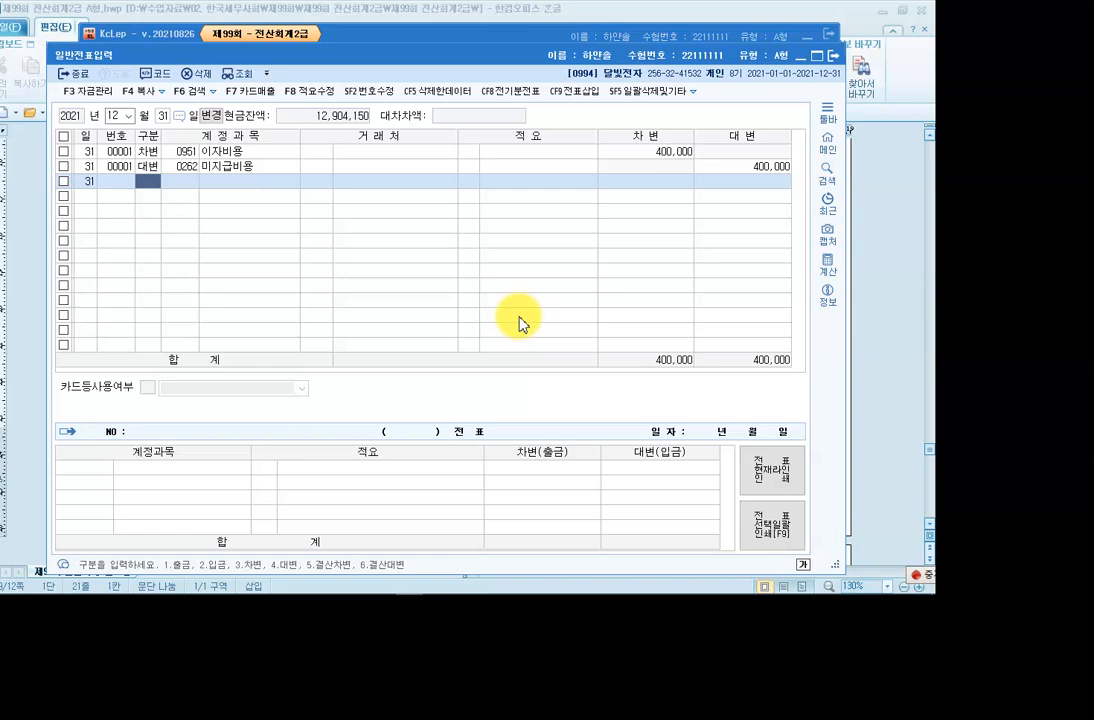
Enter 미수수익 15,000 debit against 0901 이자수익 15,000 credit.
text(3)
key(Return)
key(F2)
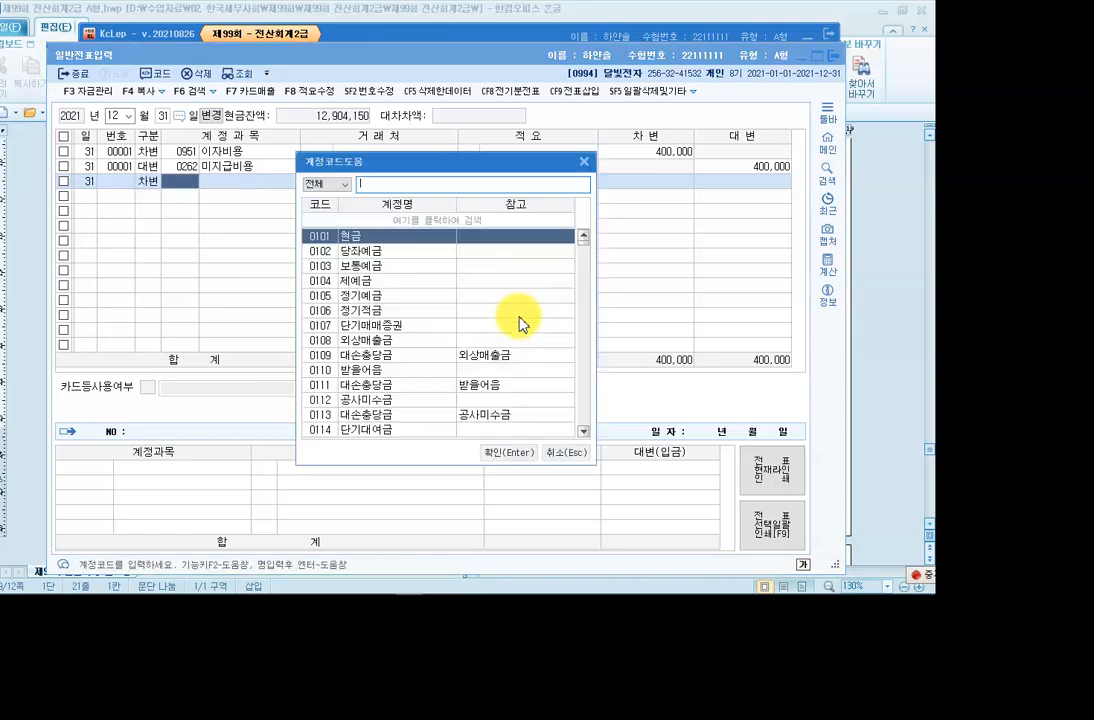
text(미수수)
key(Return)
key(Return)
key(Return)
key(Return)
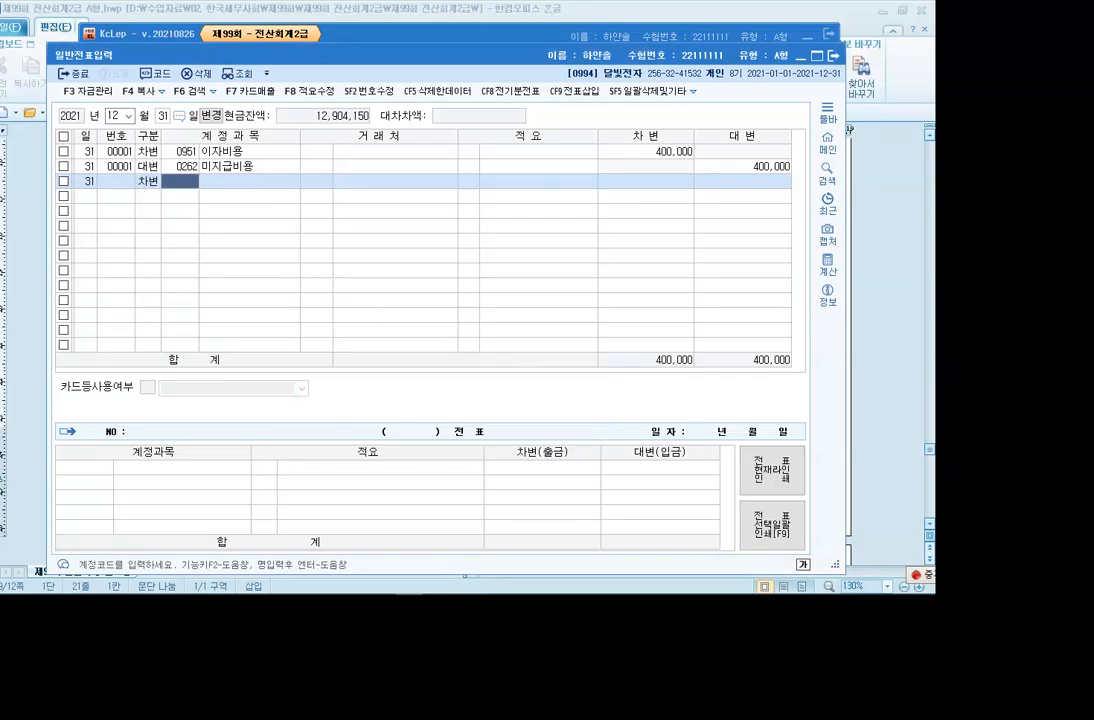
text(150000)
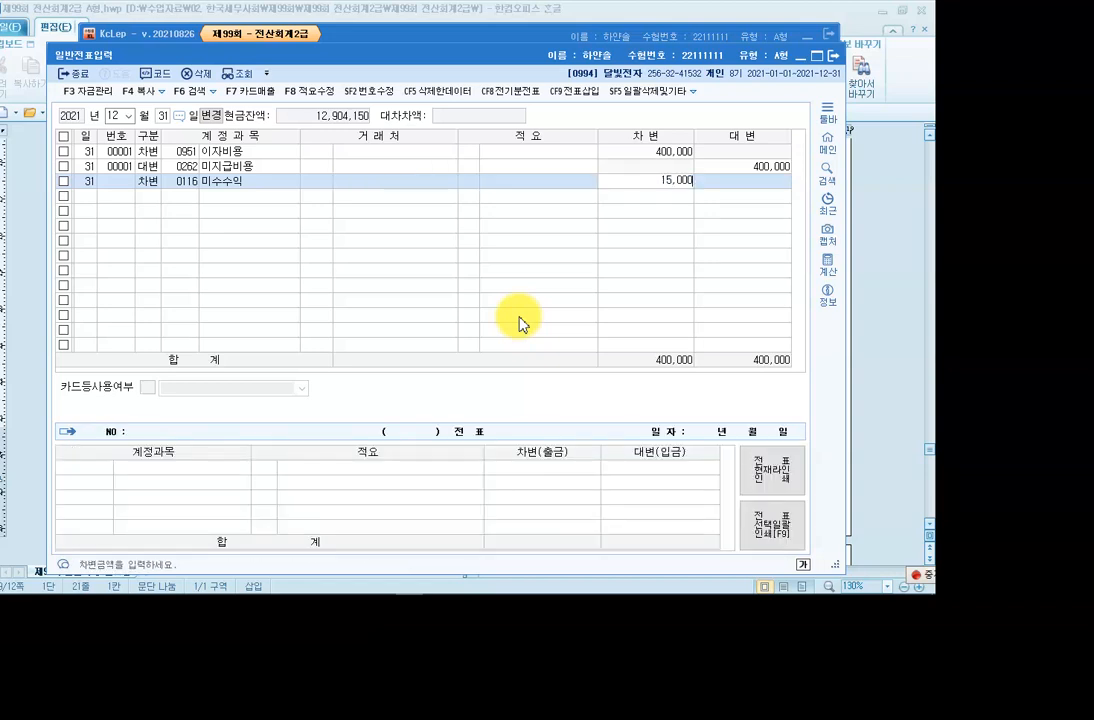
key(Return)
key(4)
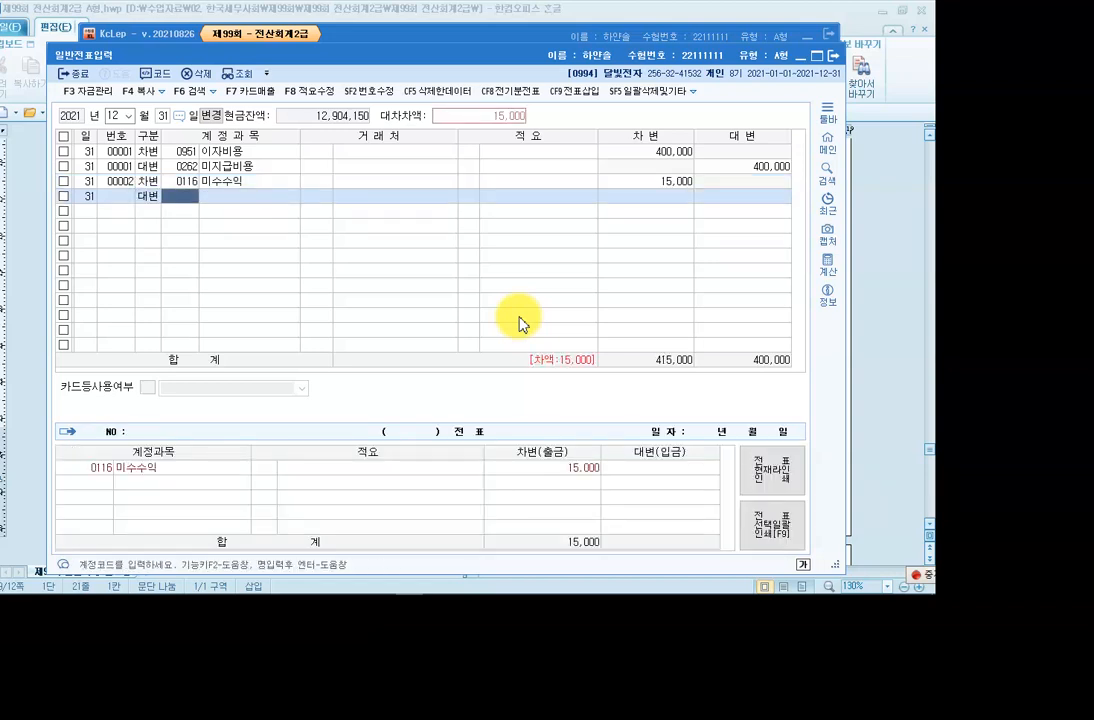
text(901)
key(Return)
key(Return)
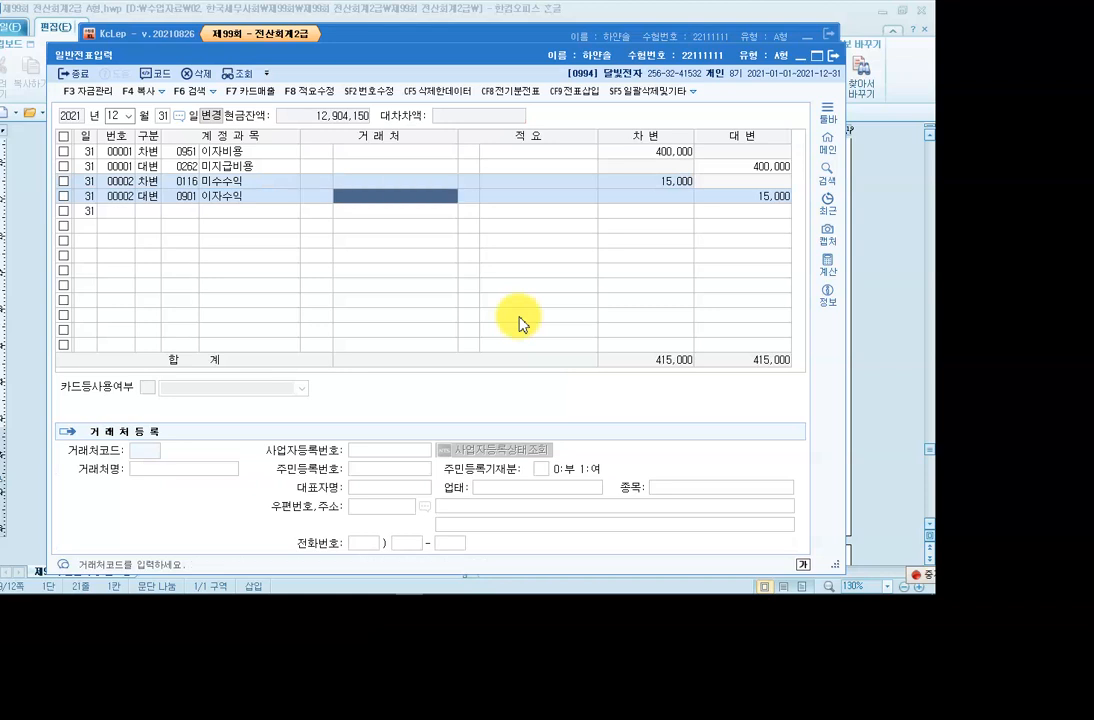
key(Return)
key(Return)
key(Return)
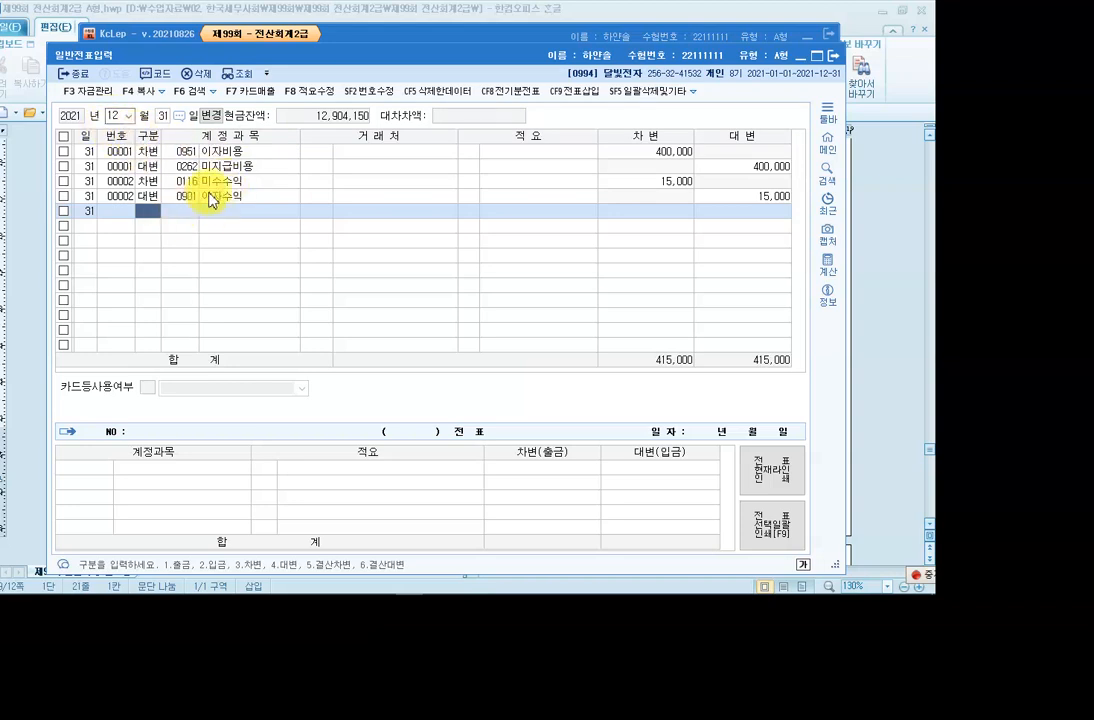
Close the general voucher screen and load 결산자료입력 for 2021, January to December.
click(797, 60)
click(655, 138)
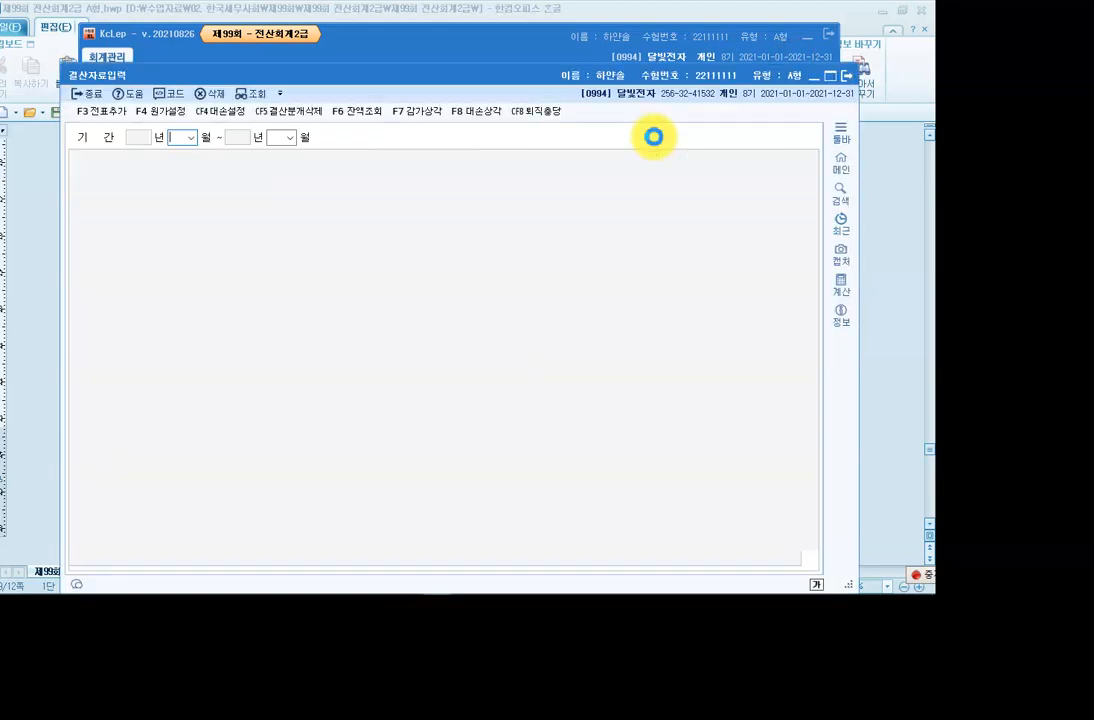
click(188, 138)
click(181, 153)
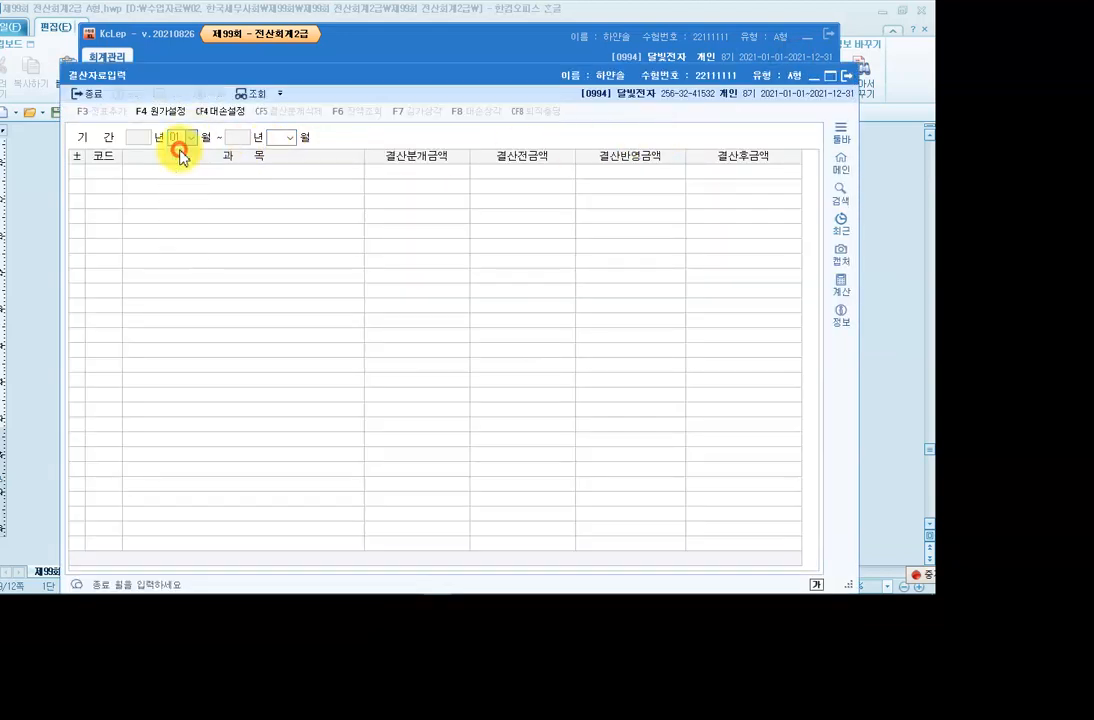
click(289, 138)
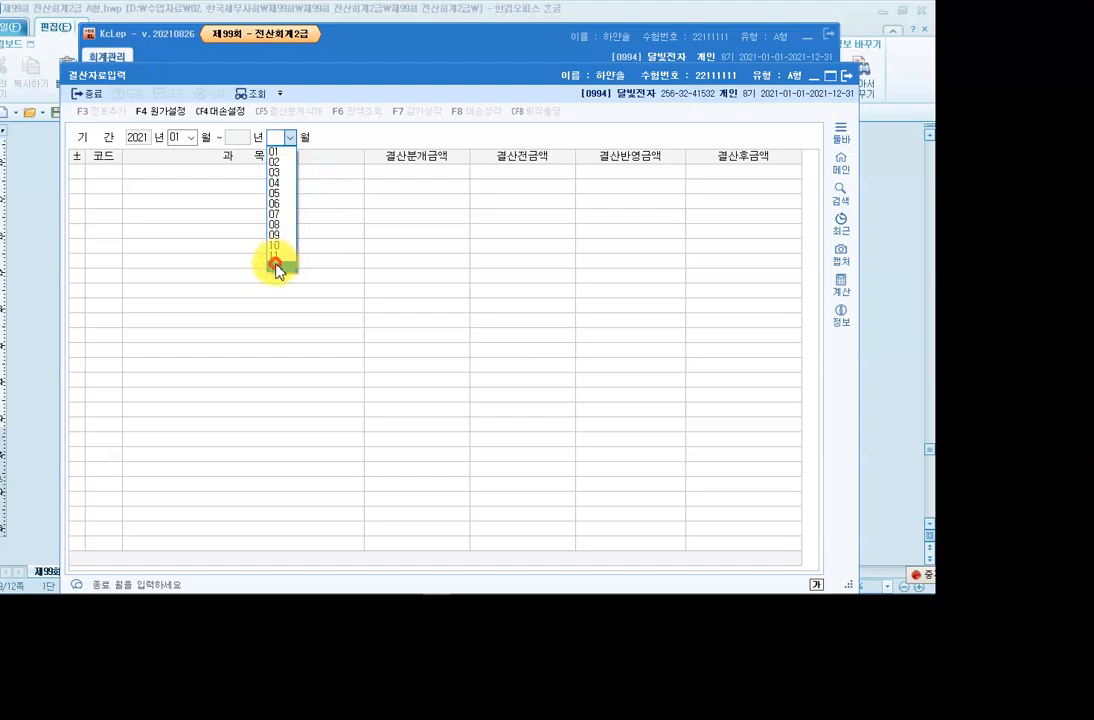
click(277, 268)
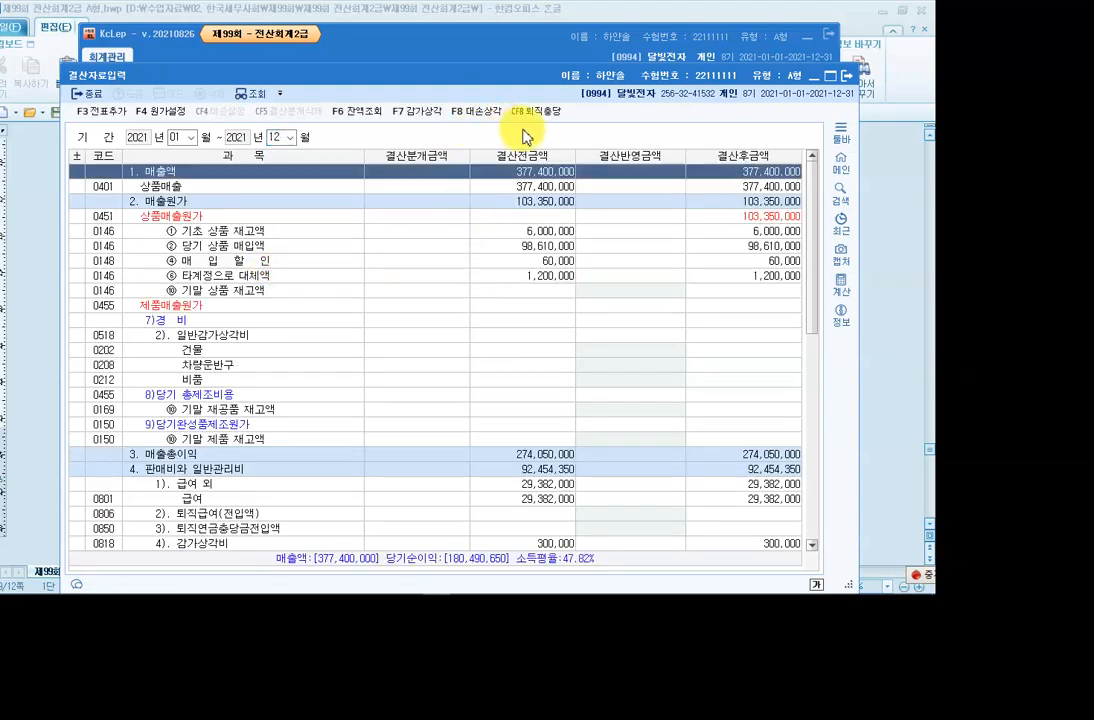
Open F8 대손상각 and review the 외상매출금 and 받을어음 allowance amounts, including 433,000.
click(466, 119)
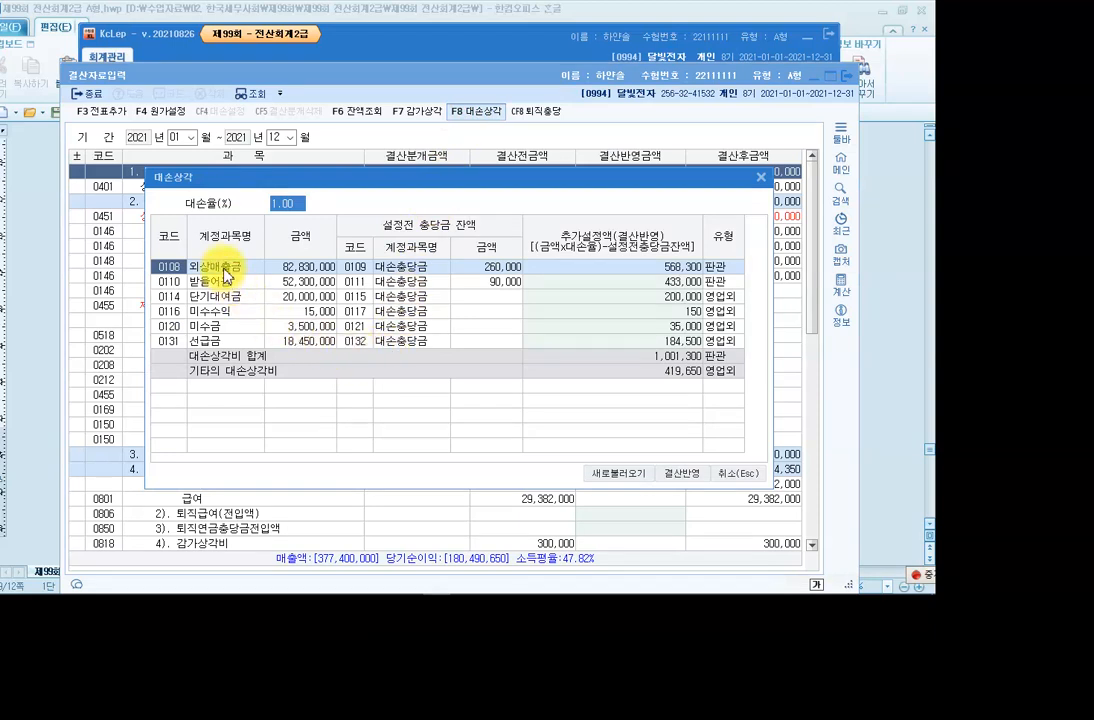
click(224, 269)
click(208, 282)
click(293, 268)
click(293, 284)
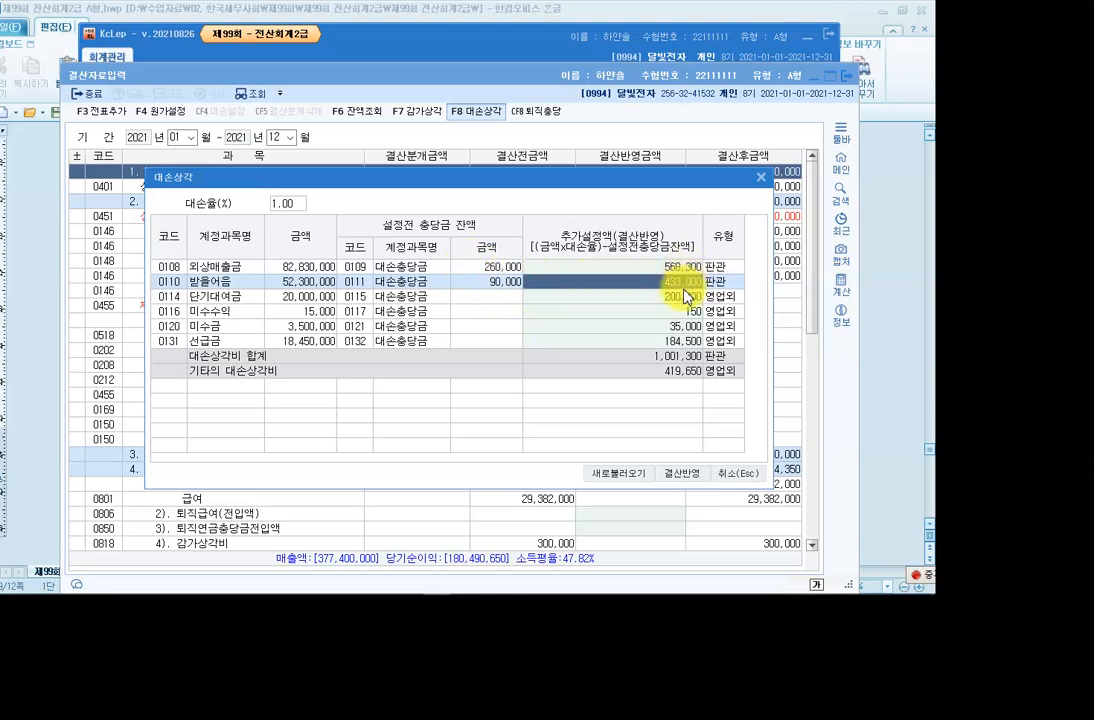
key(Up)
key(Down)
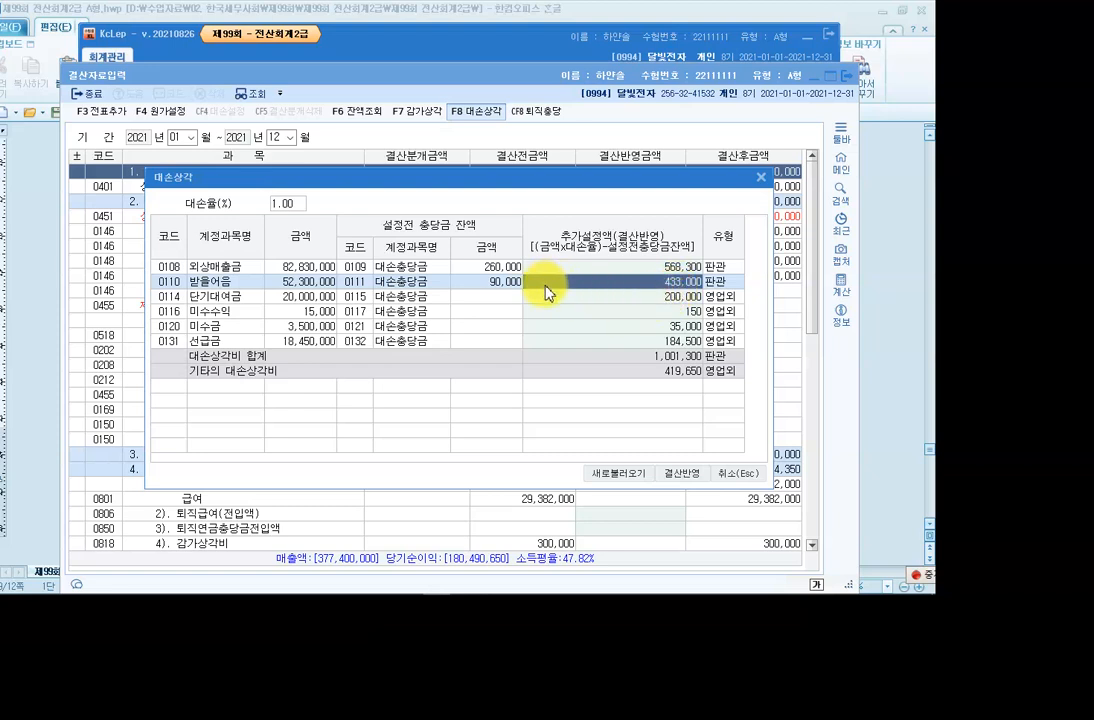
Zero the 단기대여금, 미수수익, 미수금 and 선급금 allowances and apply the amounts with 결산반영.
click(637, 297)
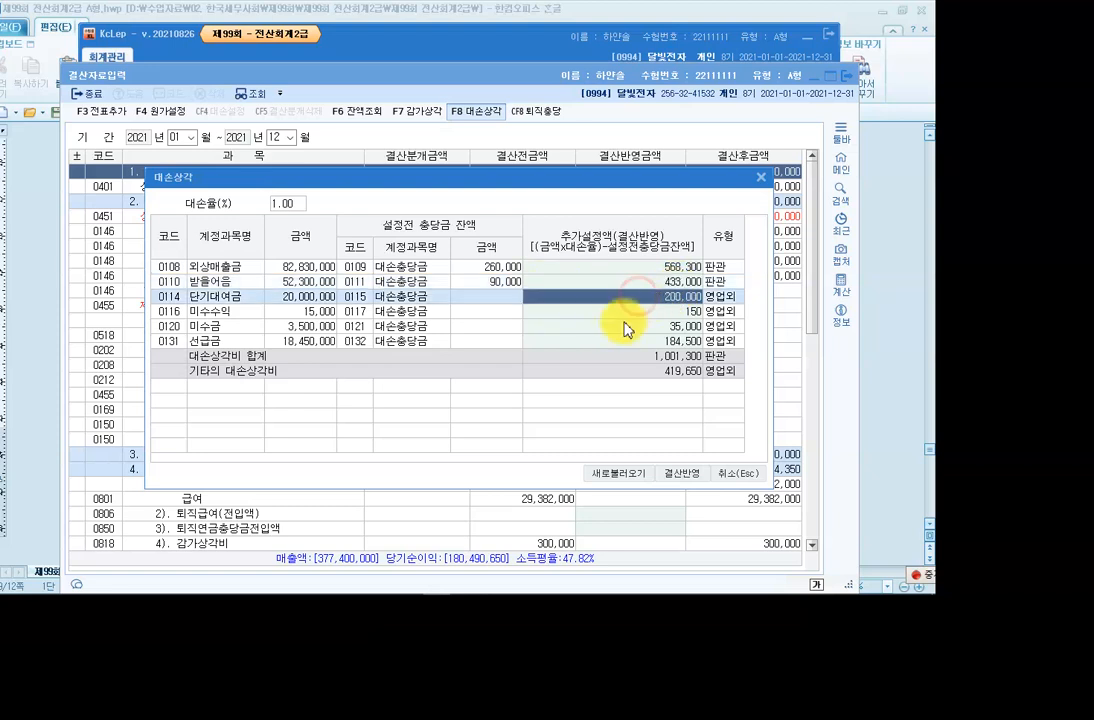
text(0)
key(Return)
text(0)
key(Return)
text(0)
key(Return)
text(0)
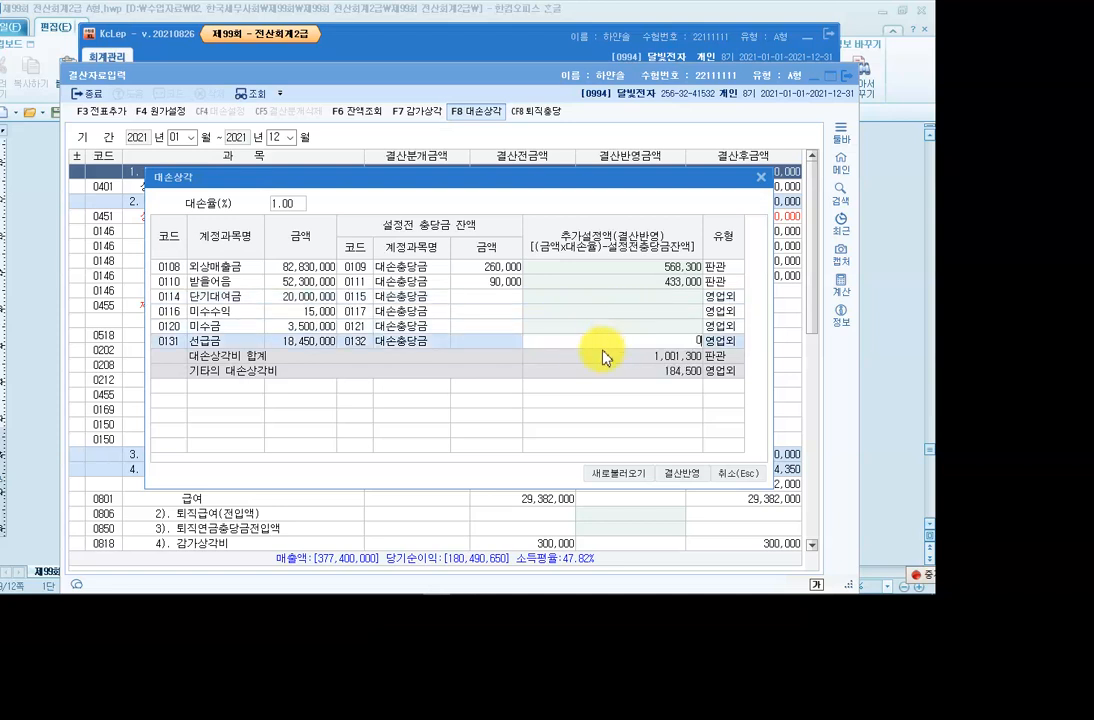
key(Return)
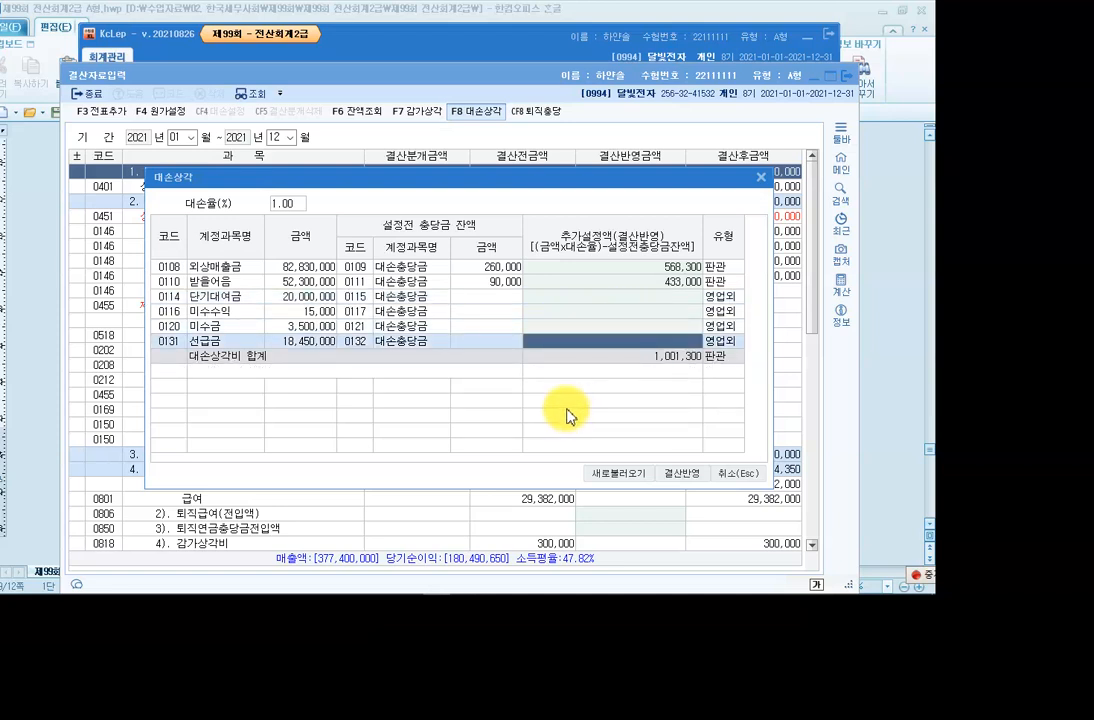
click(685, 478)
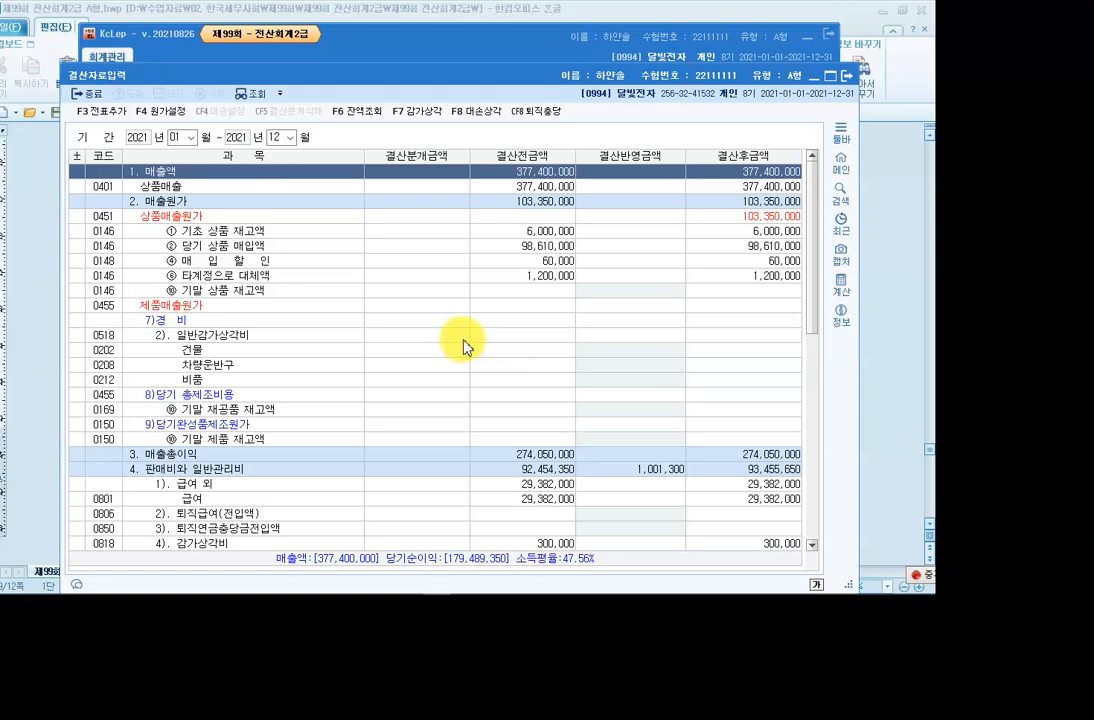
Check the 대손상각 line's reflected amounts: 568,300 for 외상매출금 and 433,000 for 받을어음.
scroll(473, 345, down, 4)
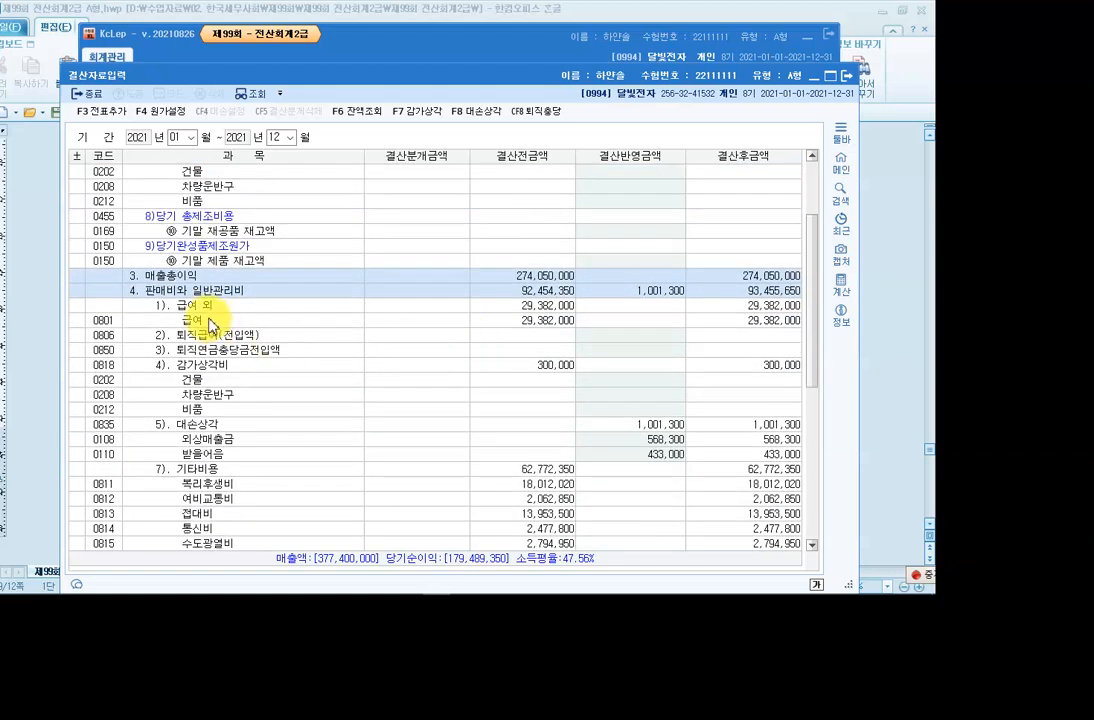
click(202, 425)
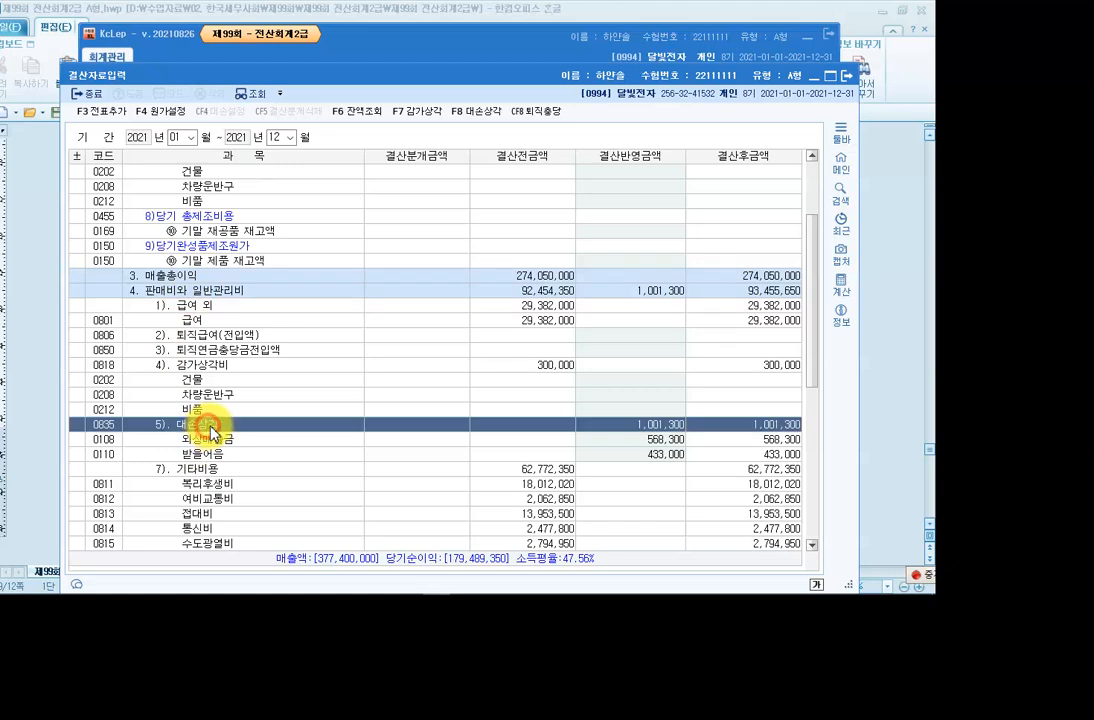
click(647, 437)
click(652, 455)
click(652, 443)
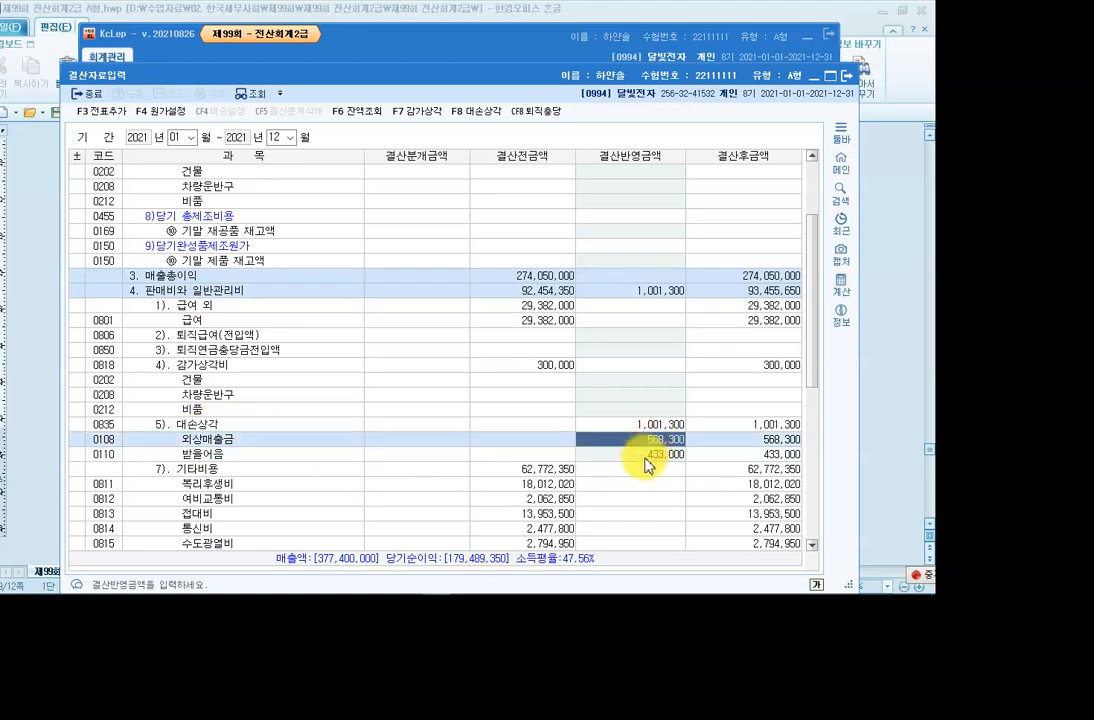
click(645, 456)
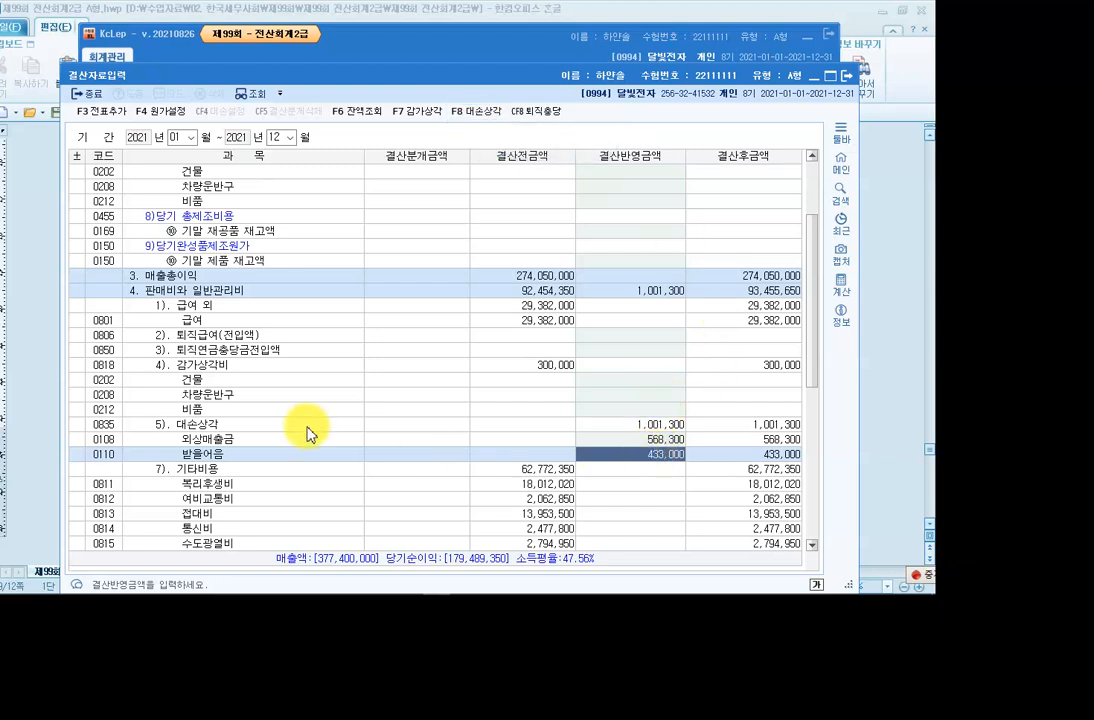
click(243, 441)
click(243, 455)
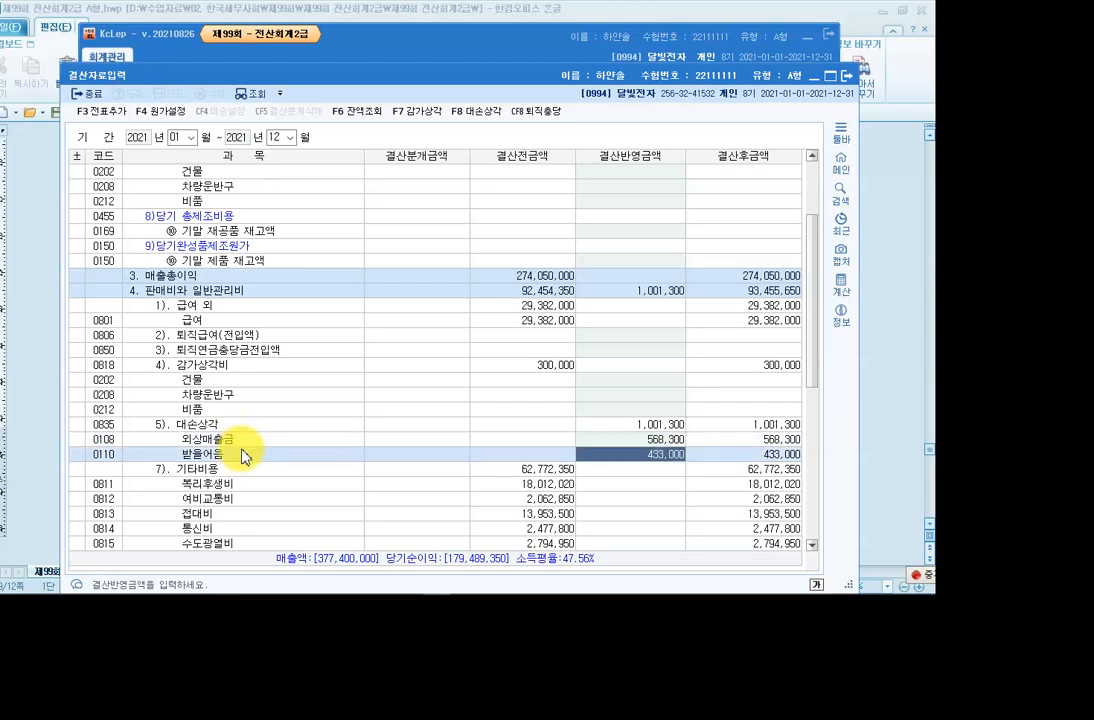
click(241, 439)
click(241, 456)
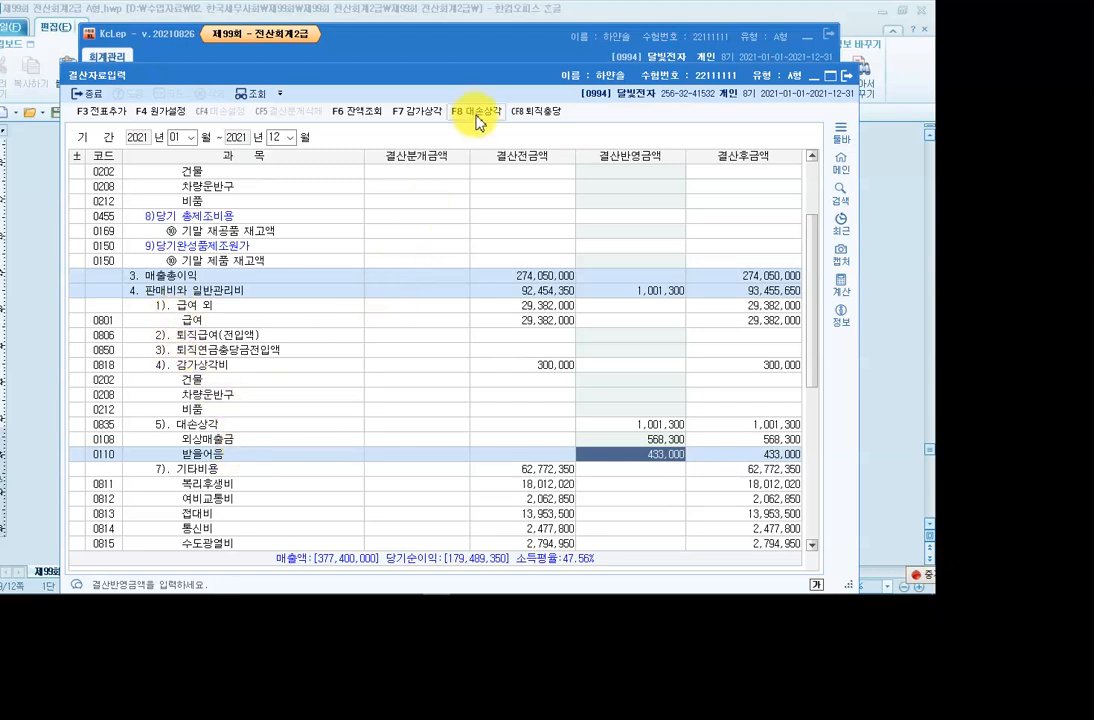
Circle the F8 대손상각 button with the screen pen, clear it, and close 결산자료입력.
key(F12)
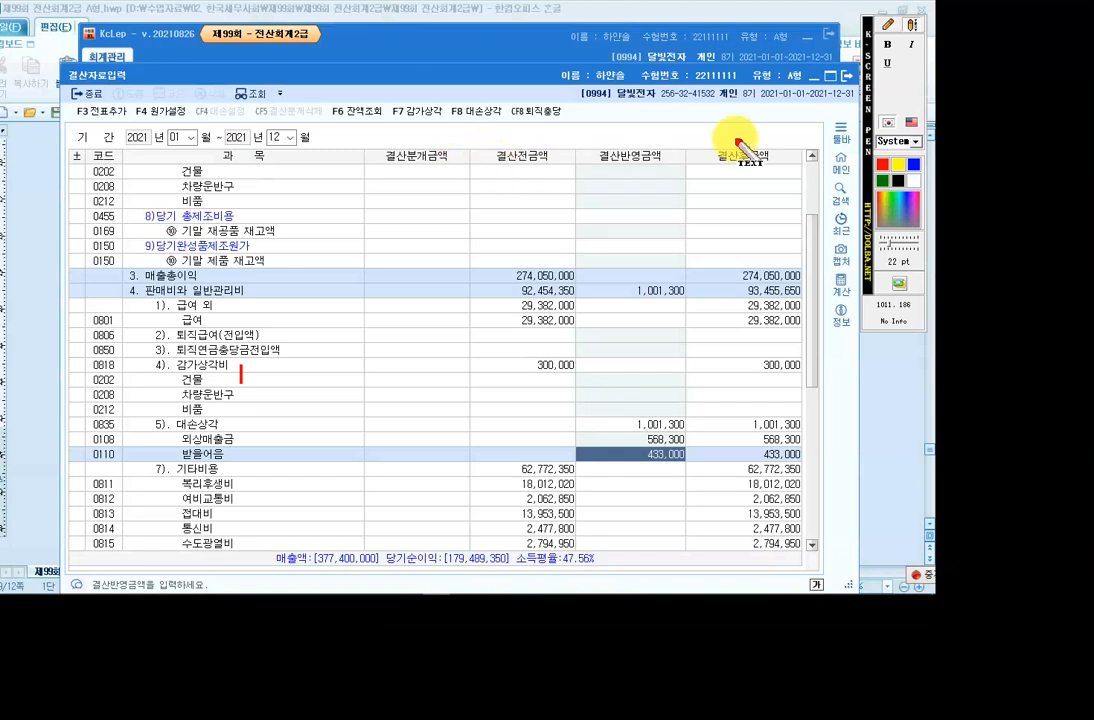
click(889, 27)
click(888, 82)
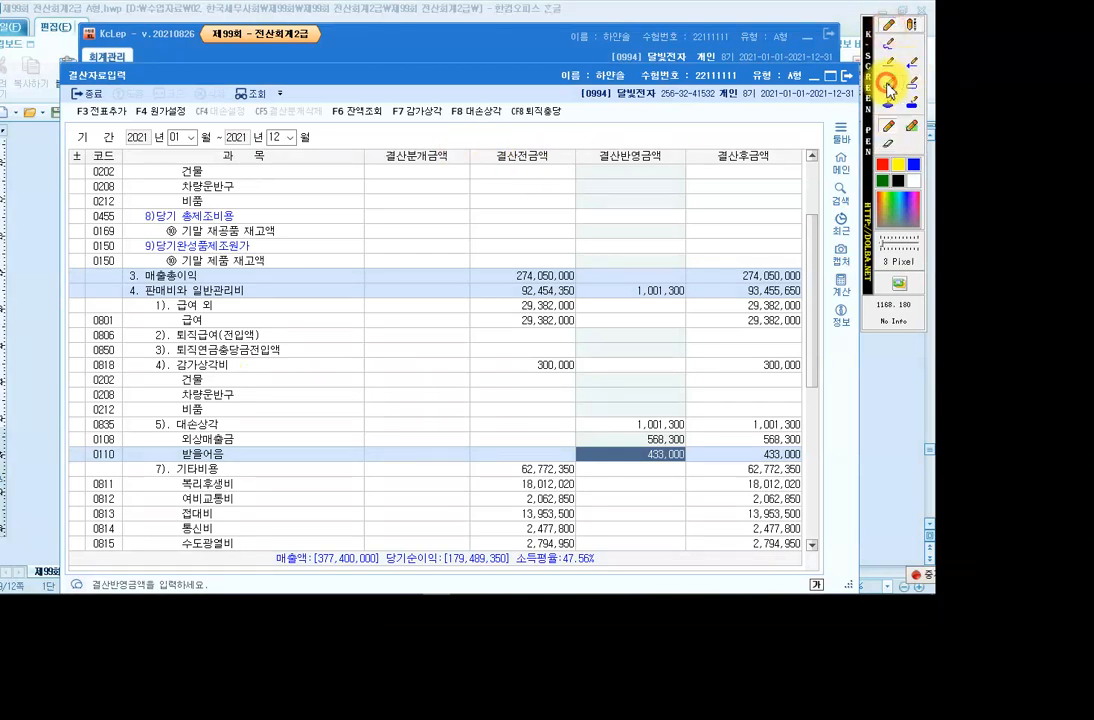
drag(440, 100, 506, 141)
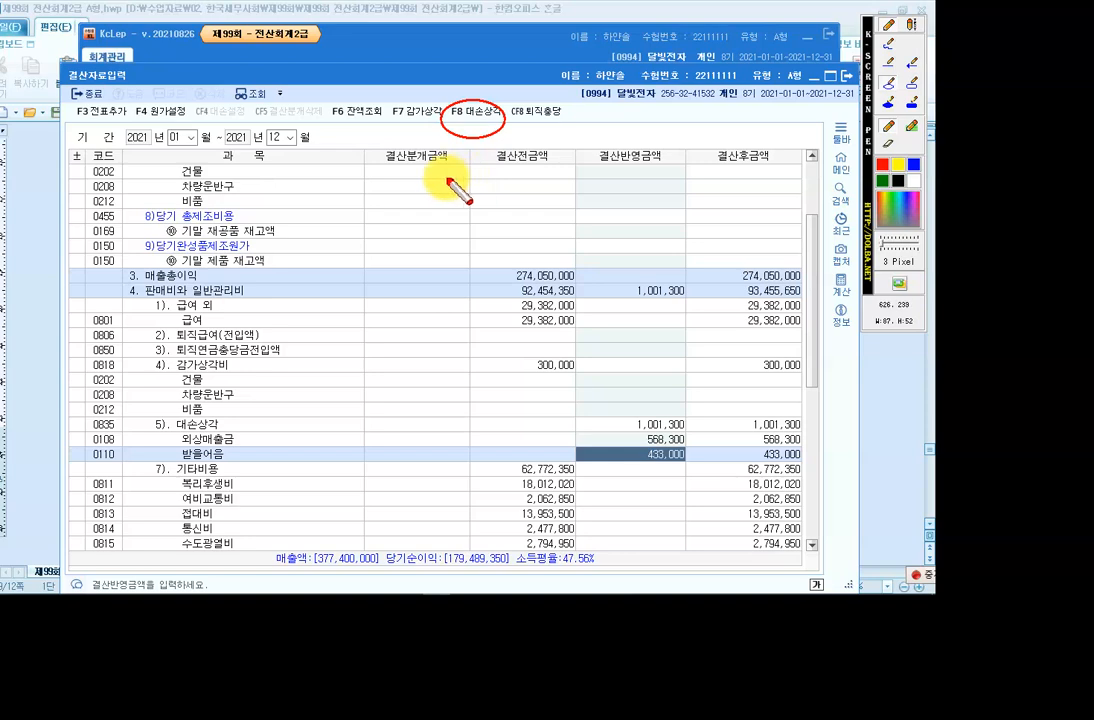
key(F12)
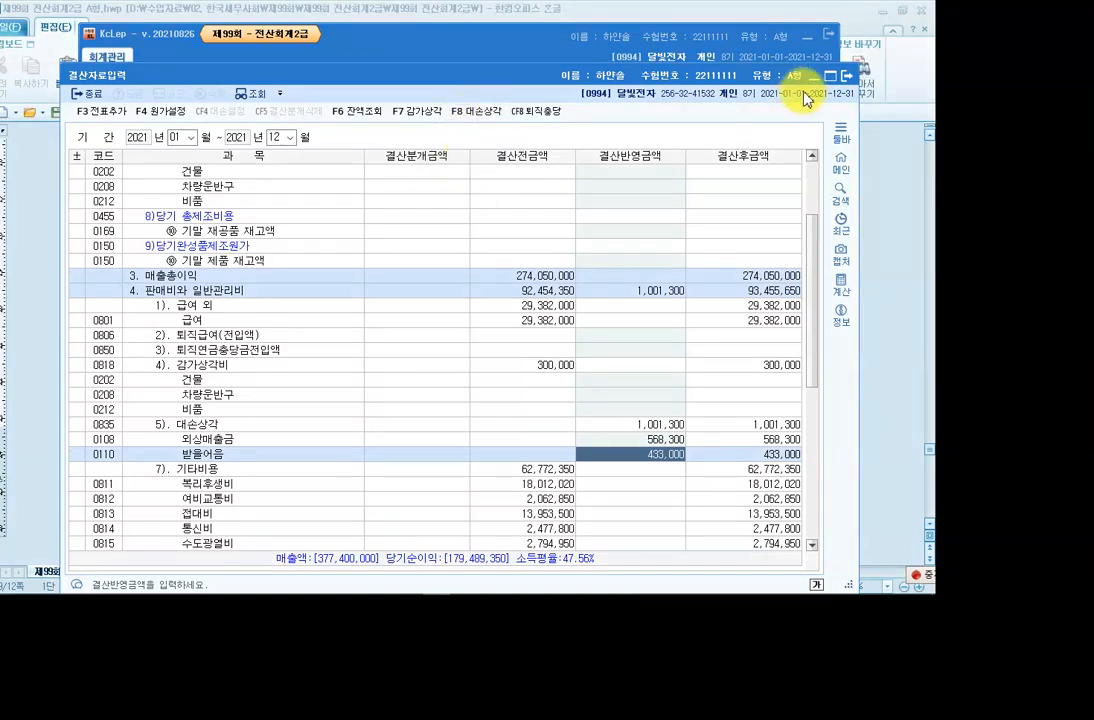
click(846, 76)
Open the 재무상태표 through December 2021 and check 외상매출금, 받을어음 and their 대손충당금 balances.
click(661, 167)
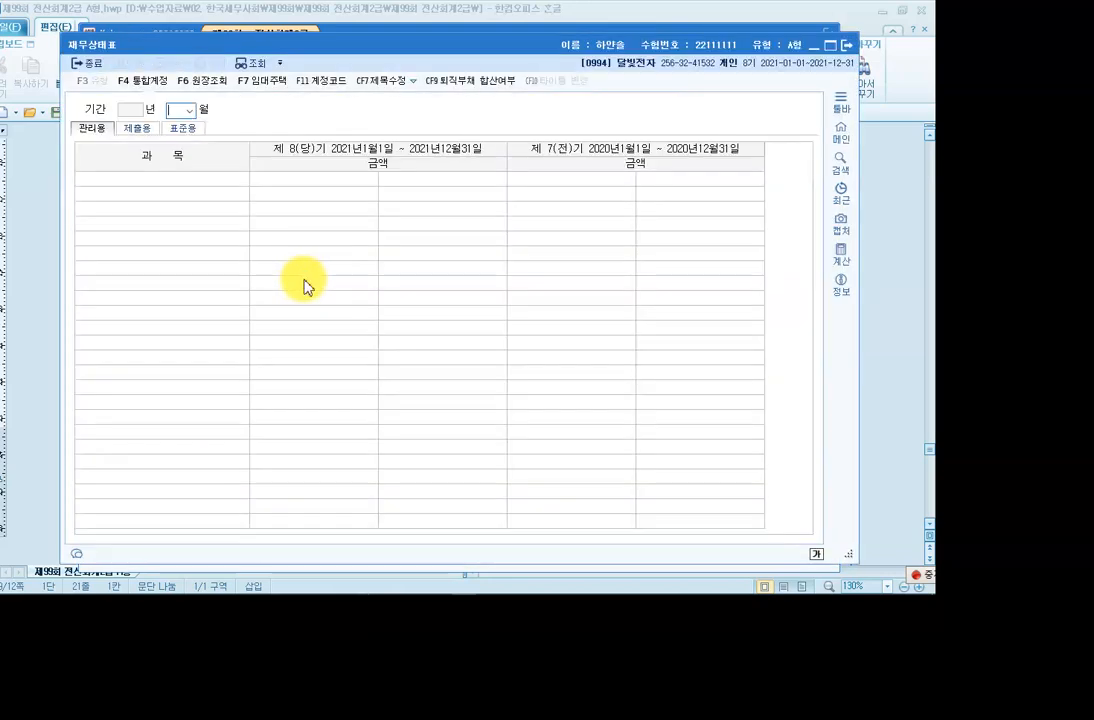
click(194, 112)
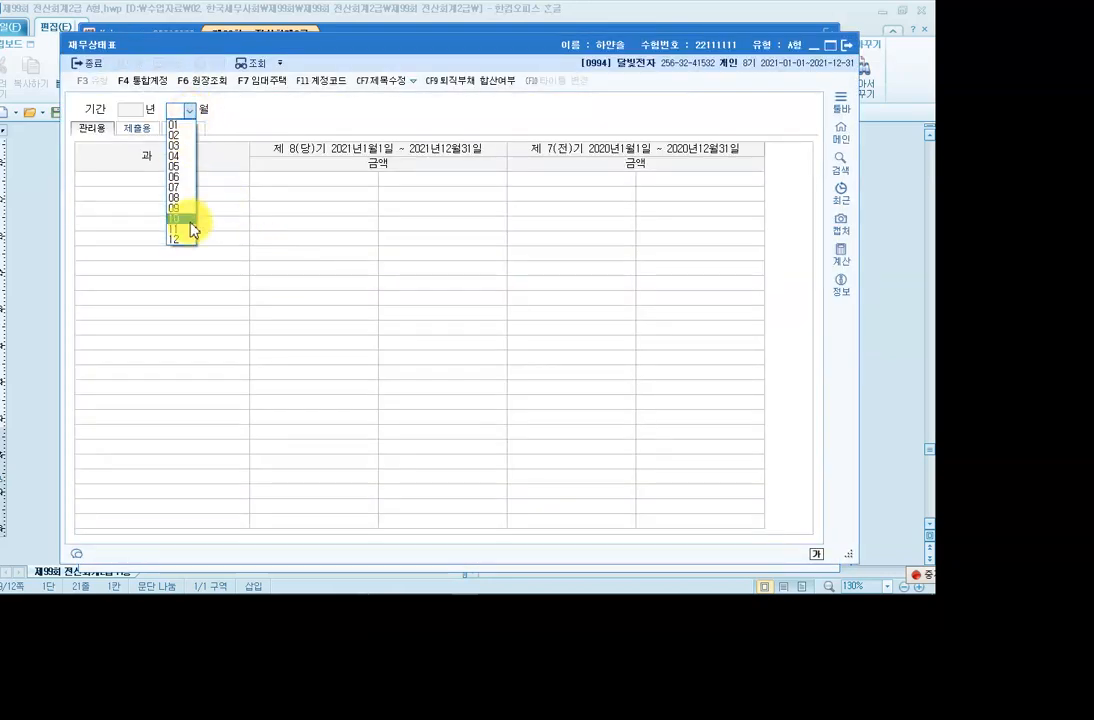
click(185, 241)
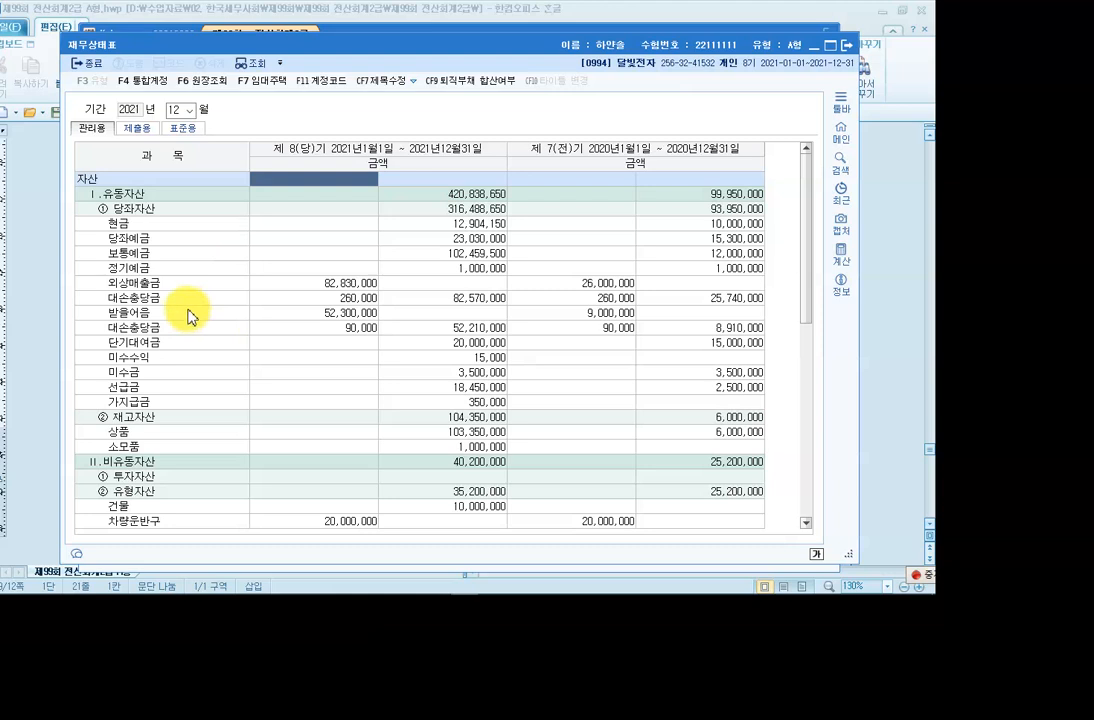
click(188, 284)
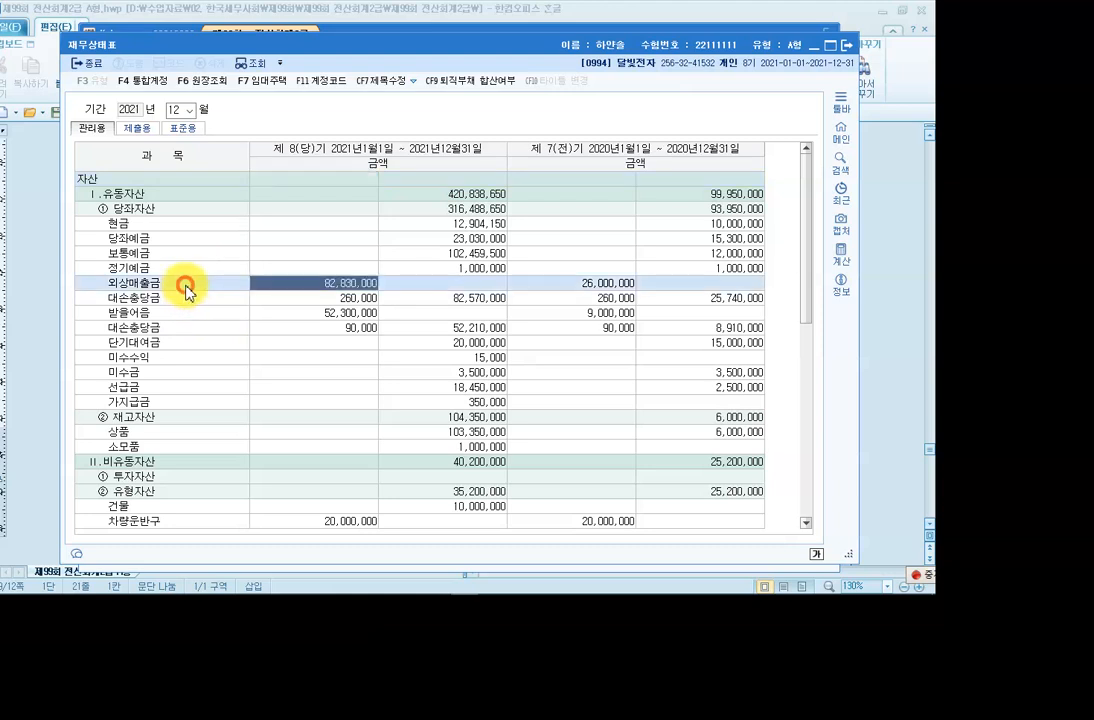
click(352, 298)
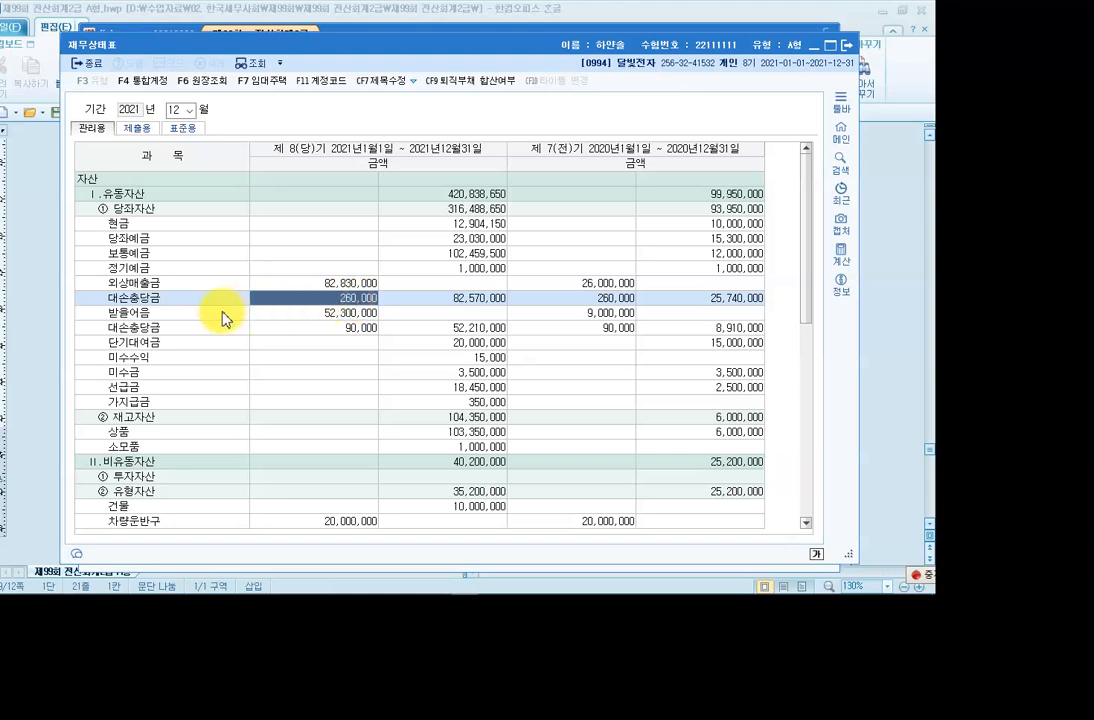
click(301, 315)
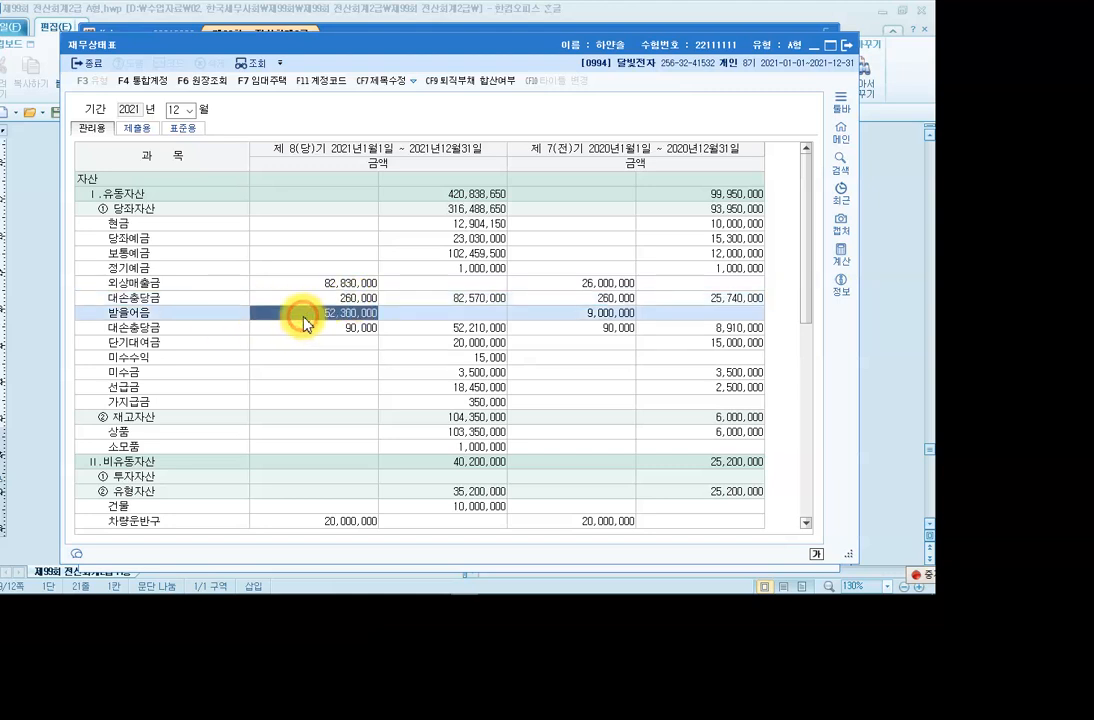
click(158, 327)
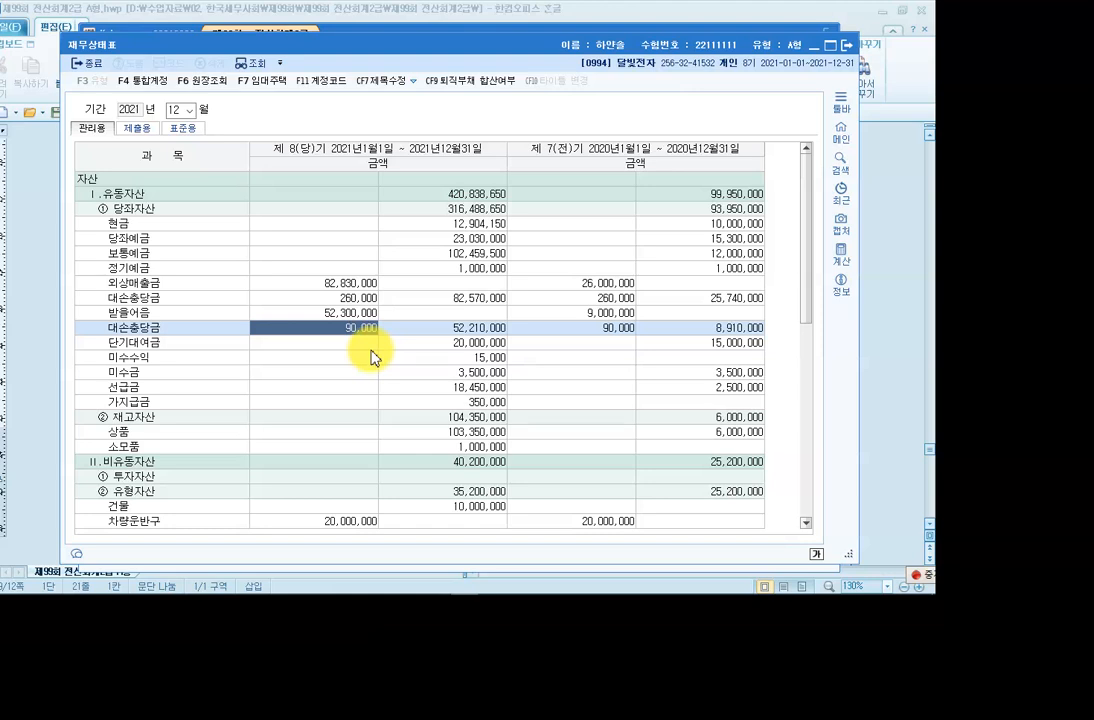
Close the balance sheet and bring 결산자료입력 back to the front.
click(849, 47)
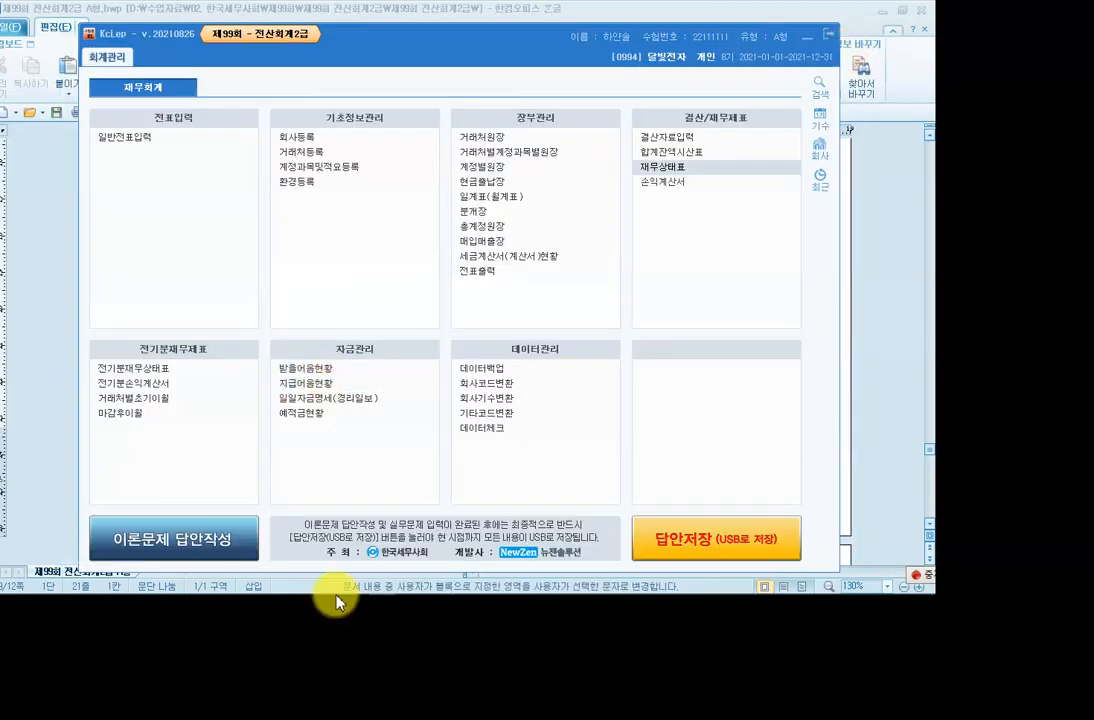
mouse_move(340, 589)
click(420, 589)
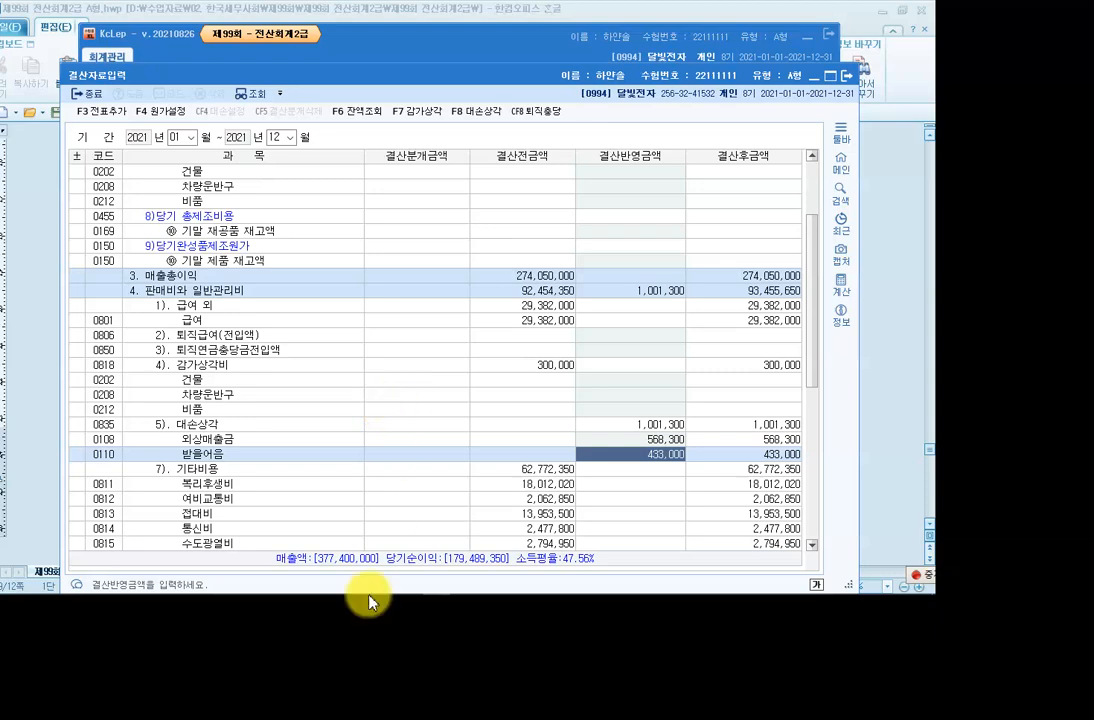
mouse_move(330, 594)
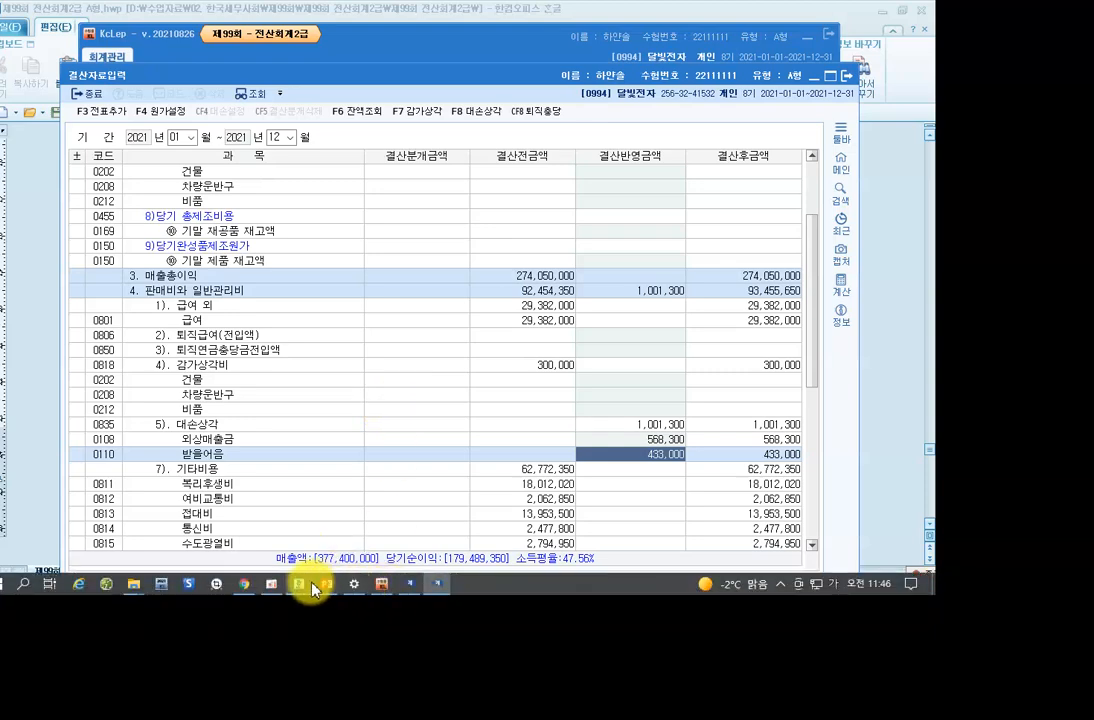
Read exam question [4] on 비품 depreciation (8,000,000원 cost) in Hangul, then return to KcLep.
click(300, 584)
scroll(330, 430, down, 6)
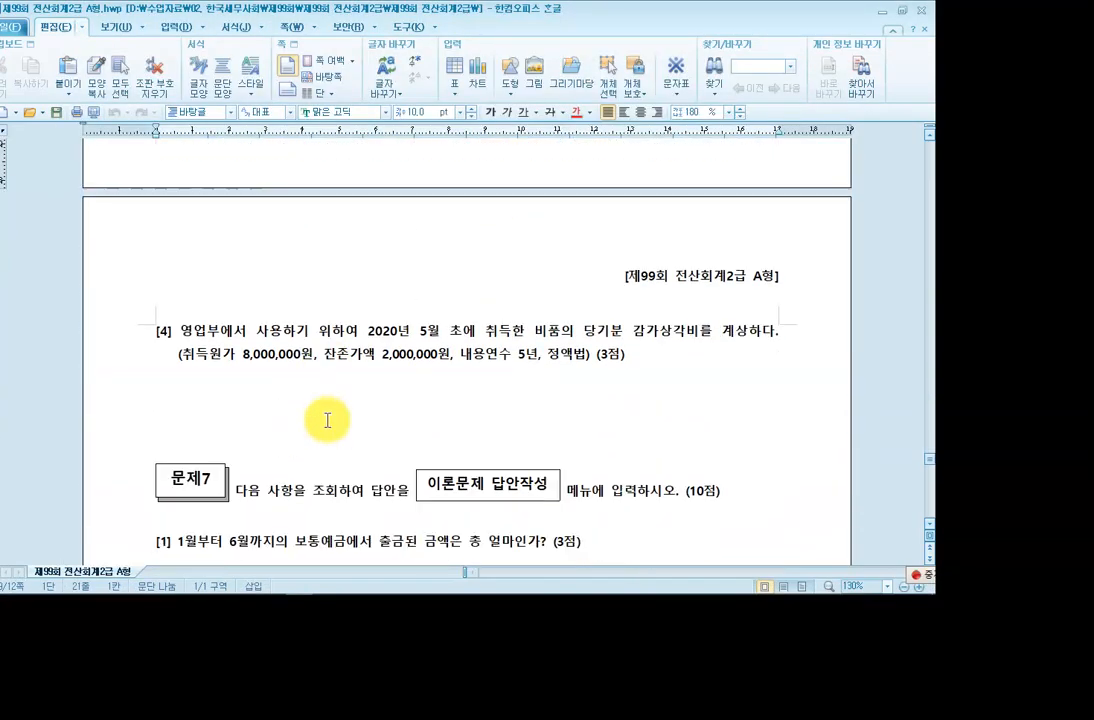
scroll(327, 420, down, 1)
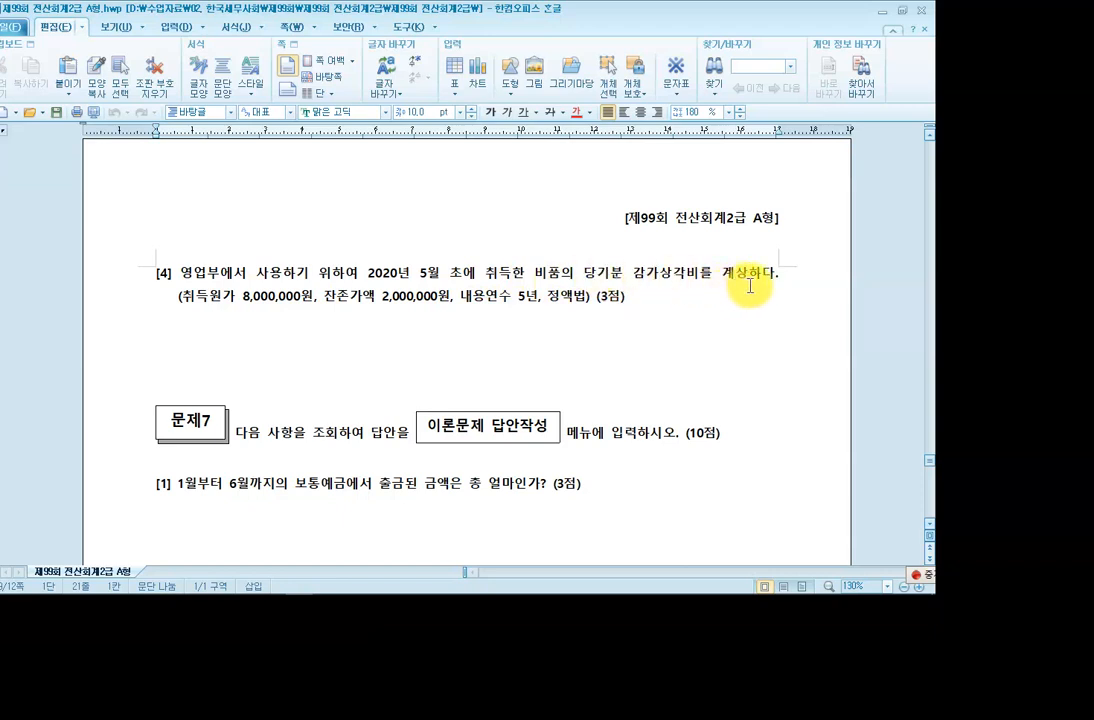
click(242, 298)
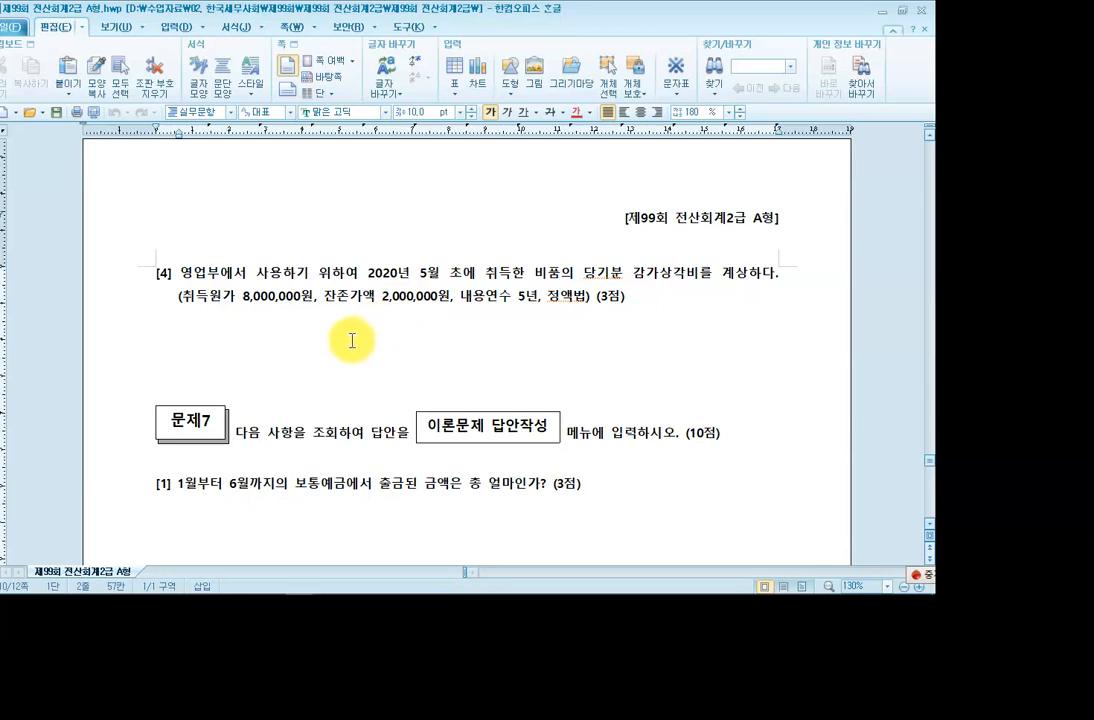
mouse_move(264, 590)
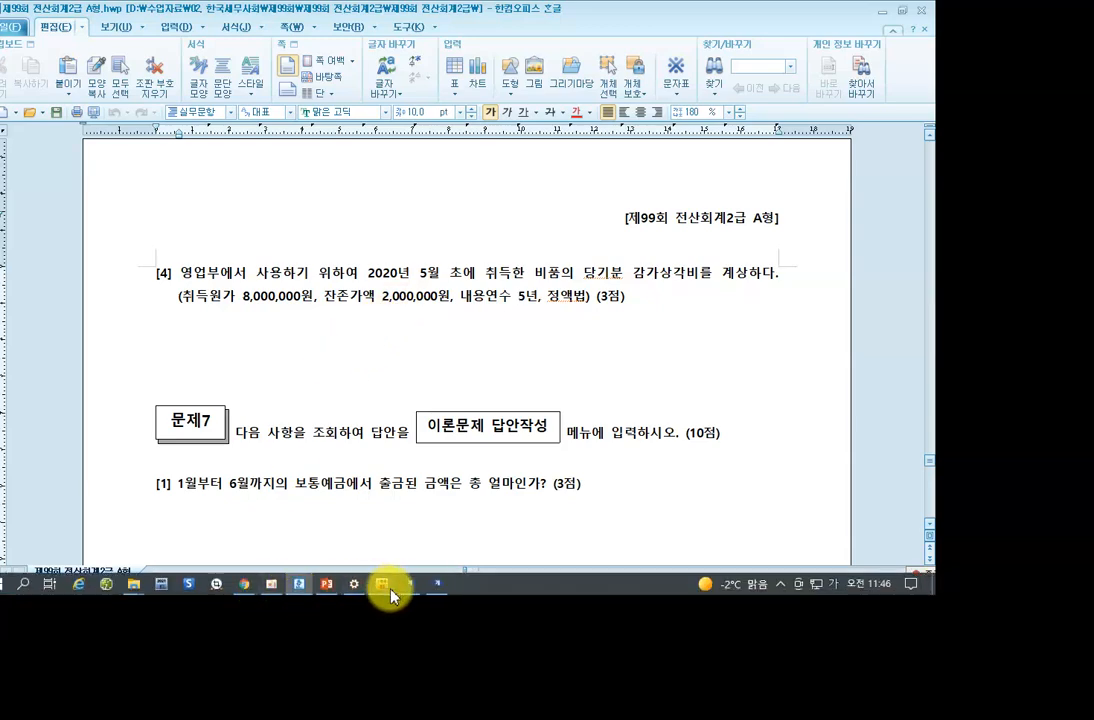
click(436, 585)
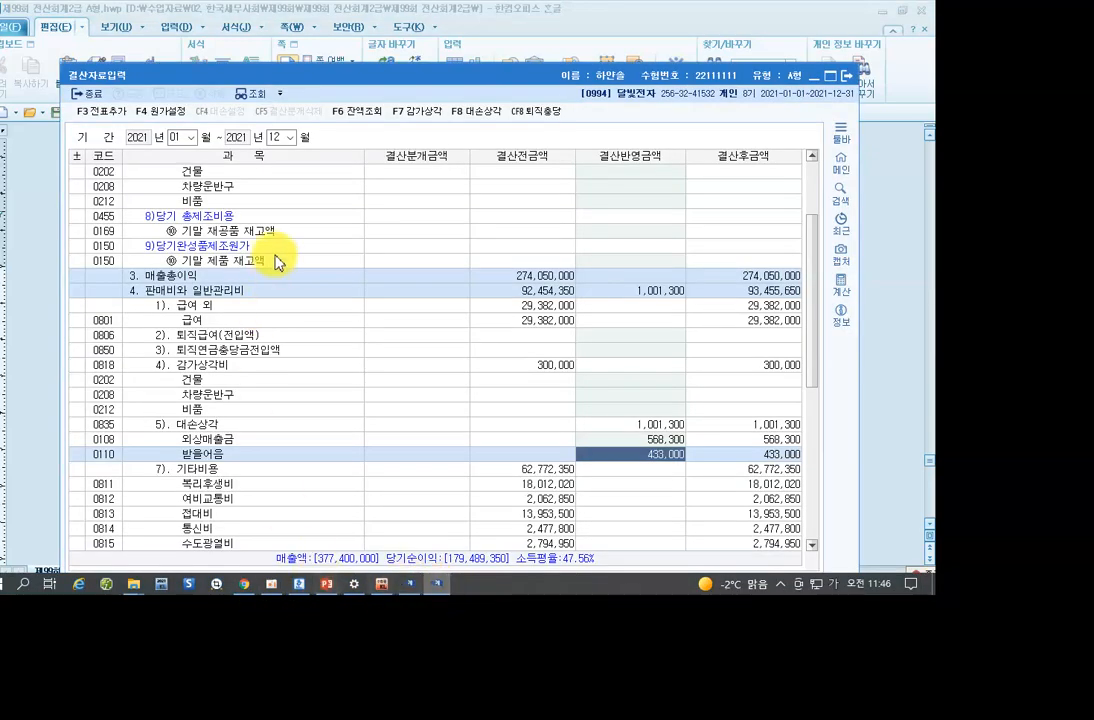
Open F7 감가상각, cancel the empty dialog unchanged, and bring the Hangul exam paper back.
click(414, 115)
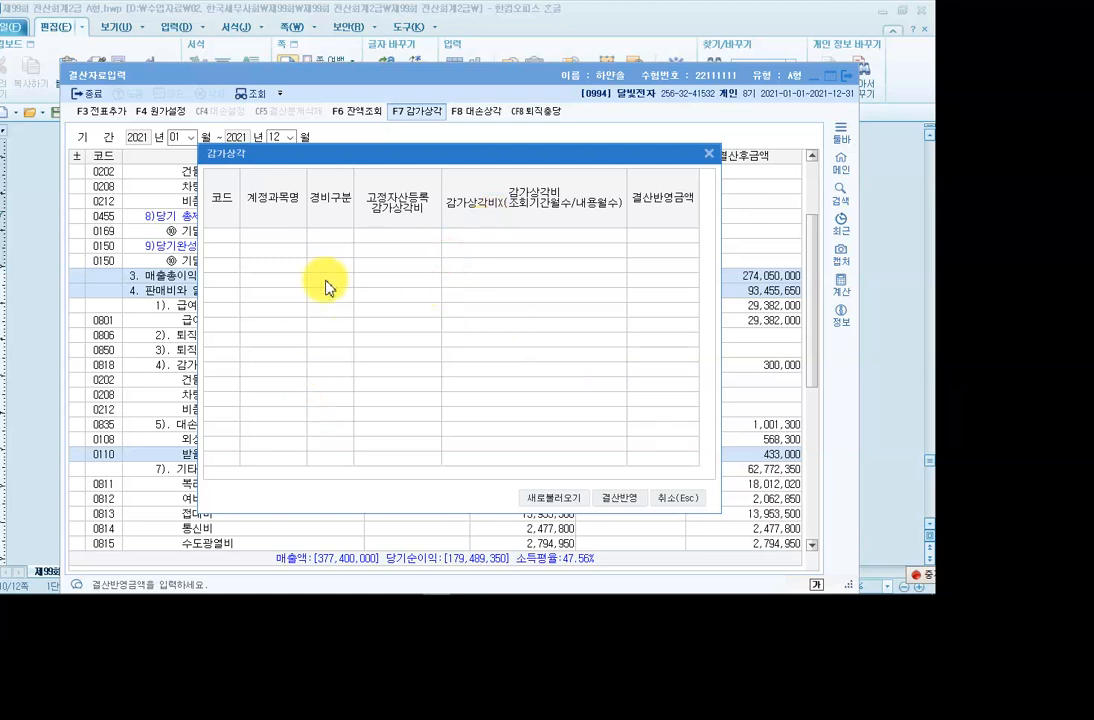
click(688, 508)
mouse_move(325, 593)
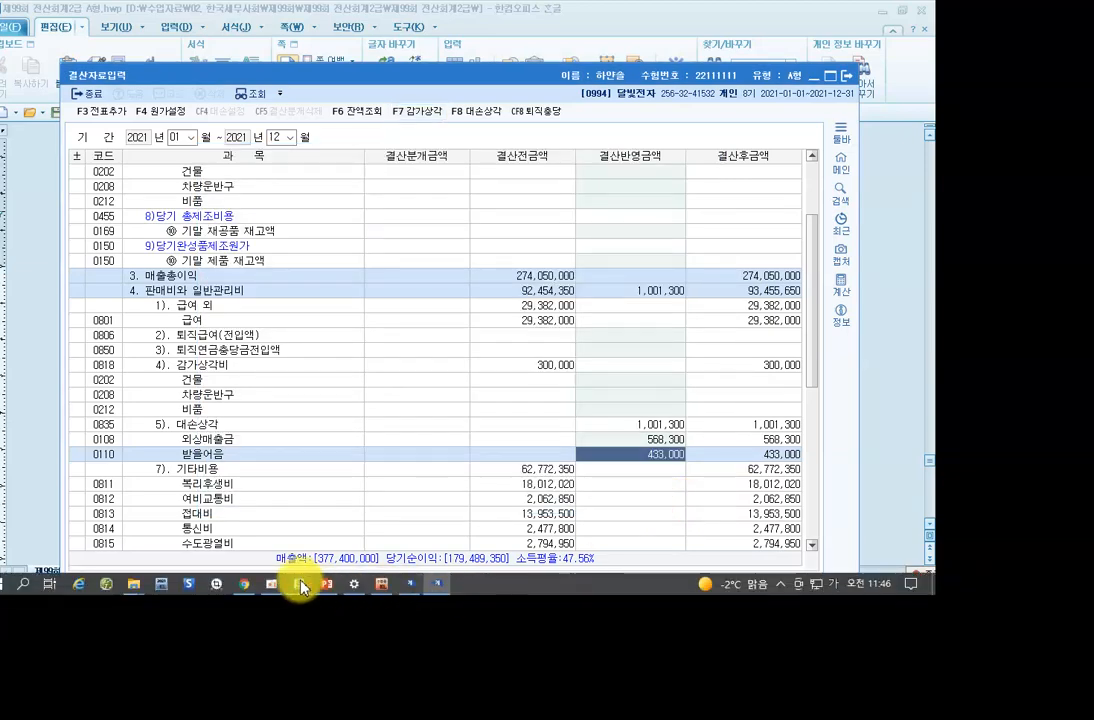
click(301, 585)
click(313, 284)
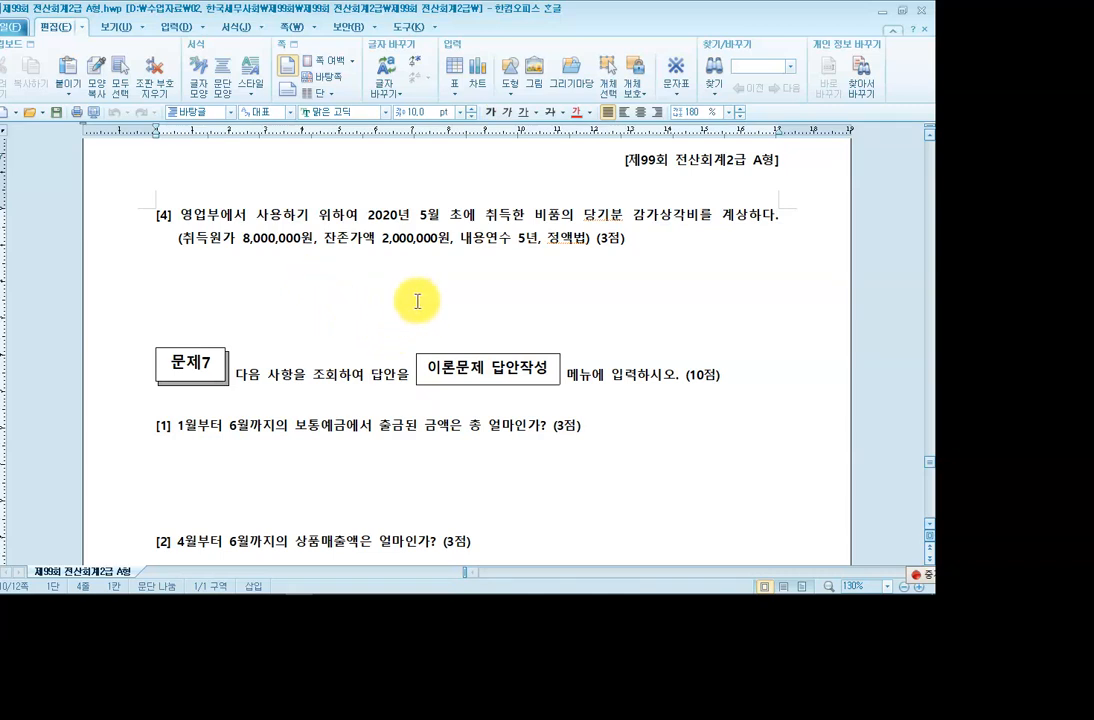
click(242, 238)
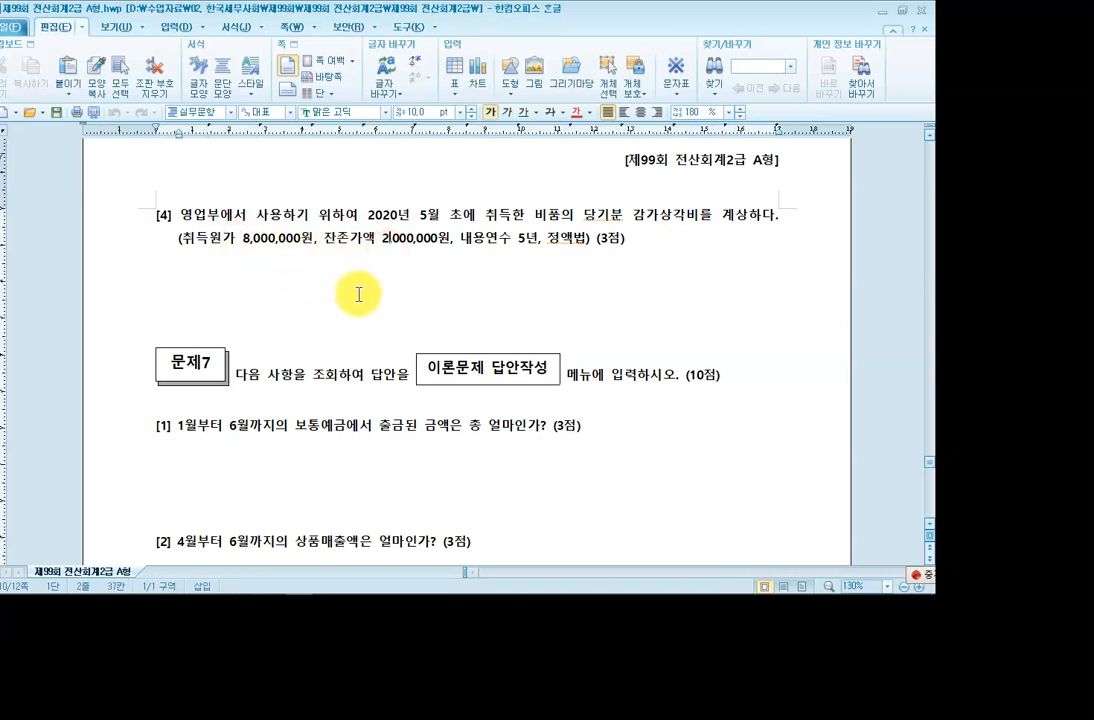
key(F12)
click(911, 24)
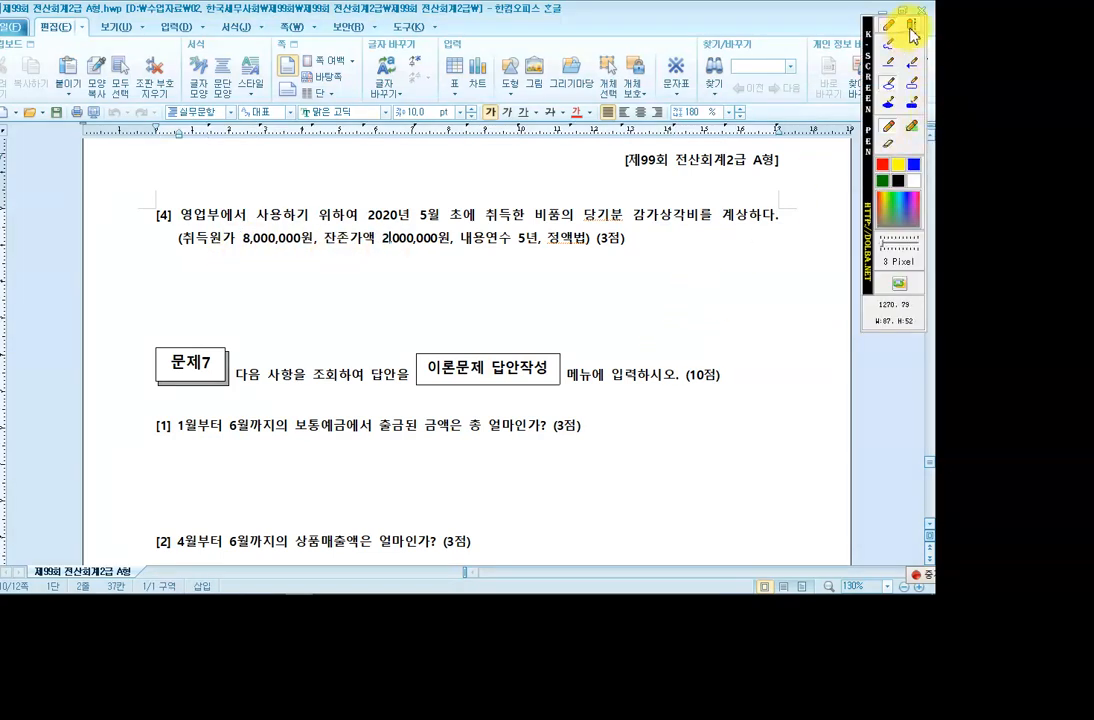
click(291, 286)
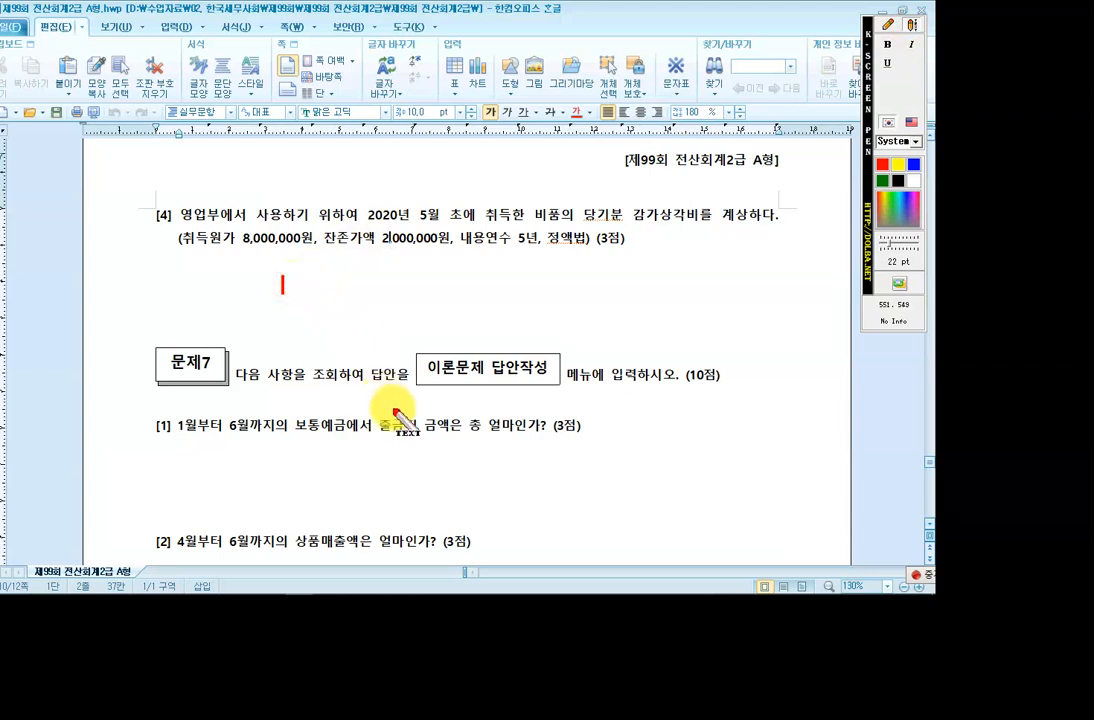
text(6,000,000 / 5년 = 1,200,000)
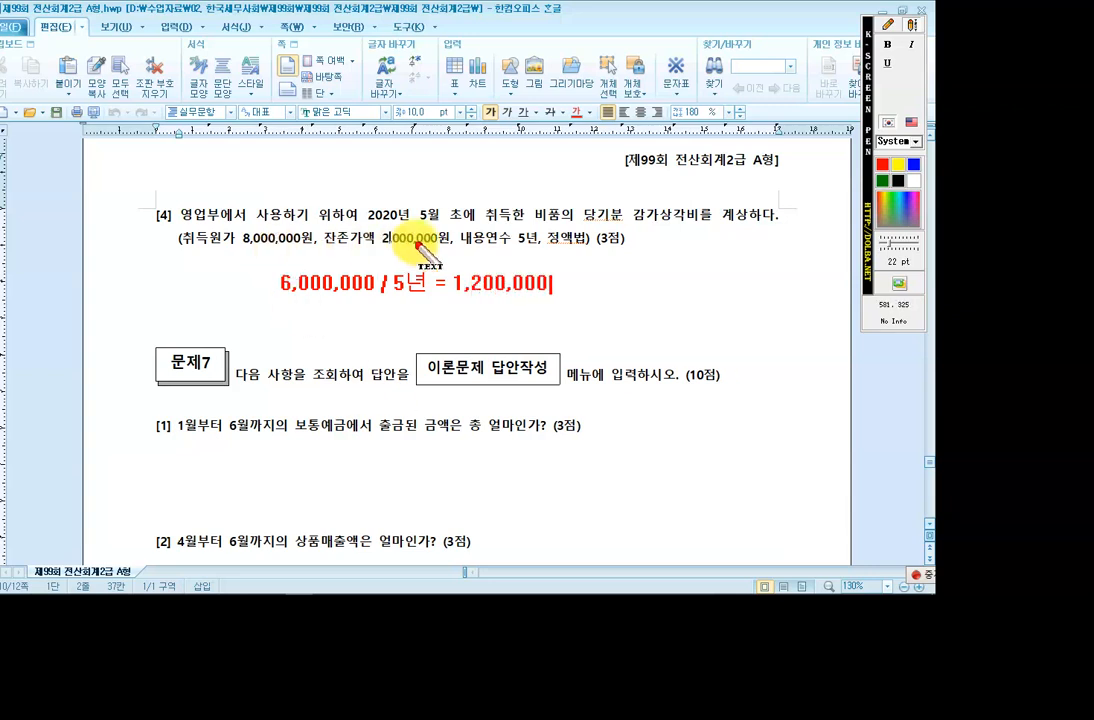
click(888, 24)
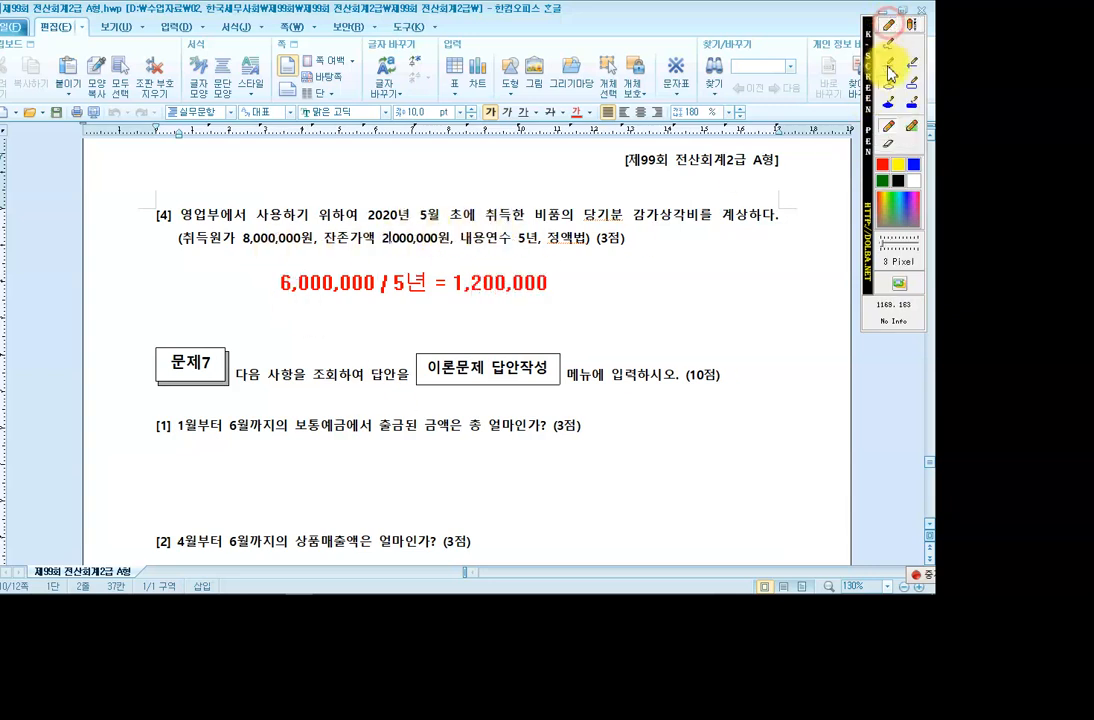
click(911, 84)
drag(364, 202, 480, 245)
drag(470, 228, 463, 226)
drag(523, 203, 566, 226)
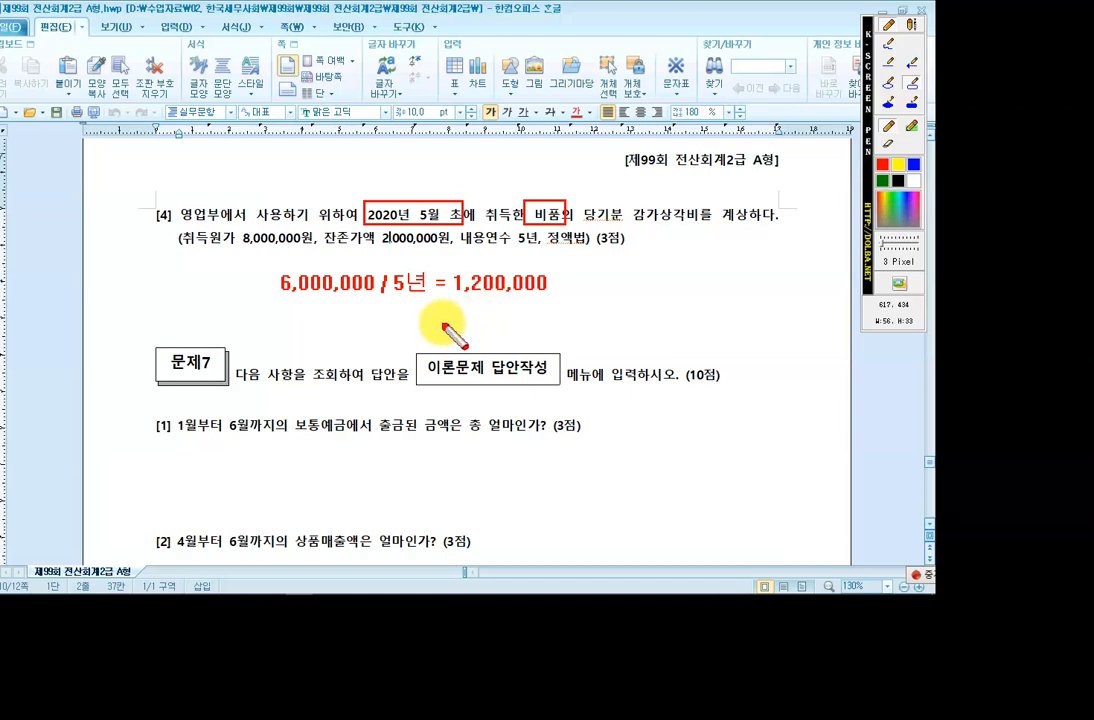
key(Escape)
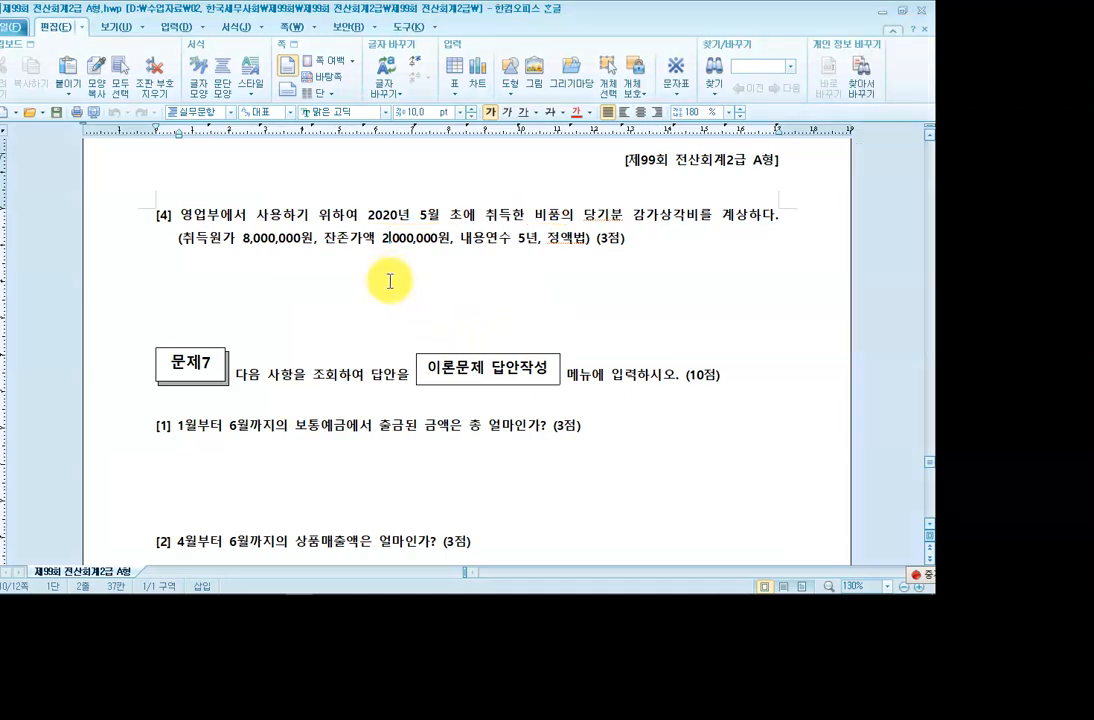
Enter 1,200,000 as the 0212 비품 depreciation 결산반영금액 in 결산자료입력.
click(434, 588)
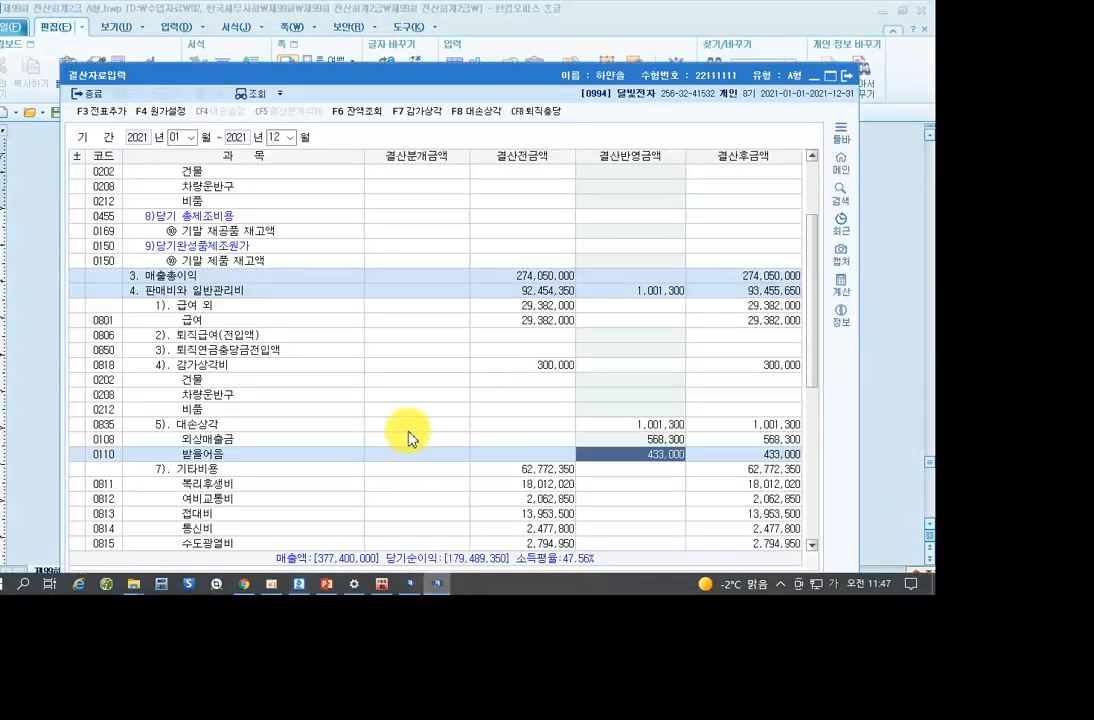
scroll(432, 327, down, 3)
scroll(432, 327, down, 1)
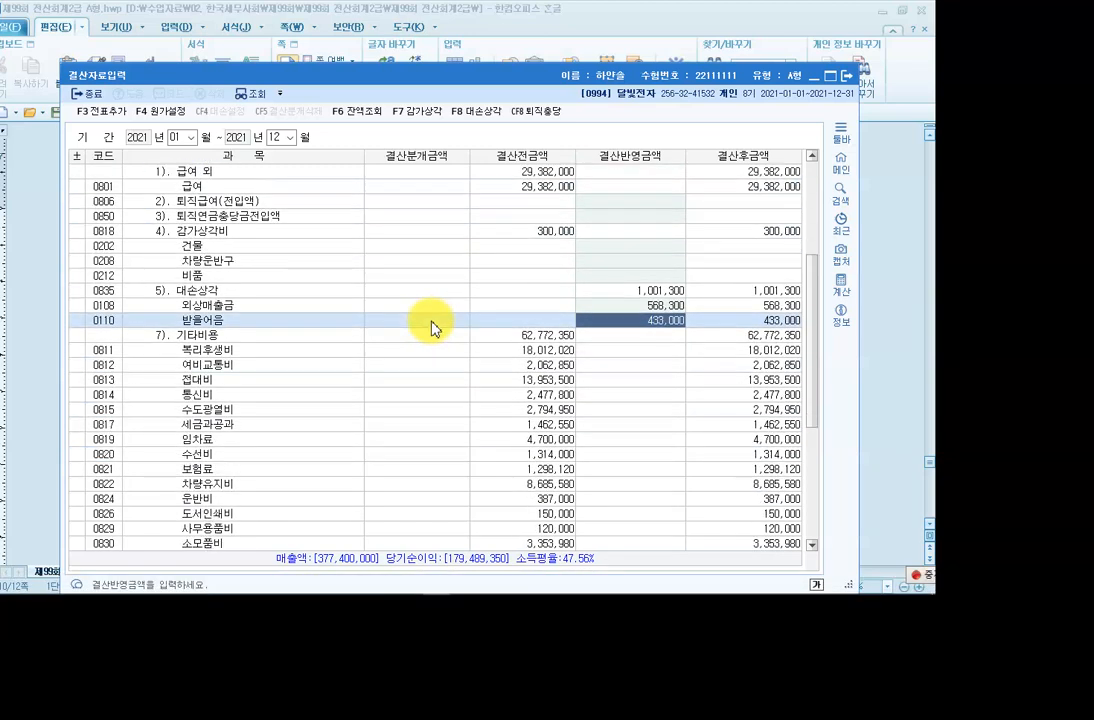
click(214, 237)
click(214, 246)
click(214, 275)
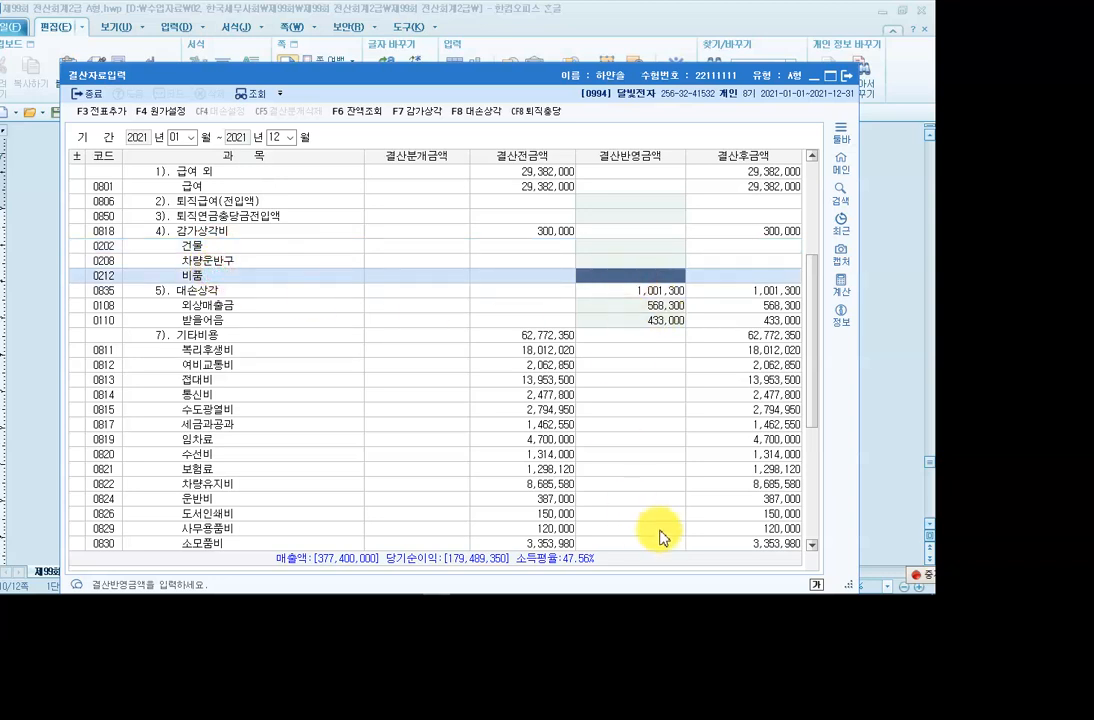
text(1,200,000)
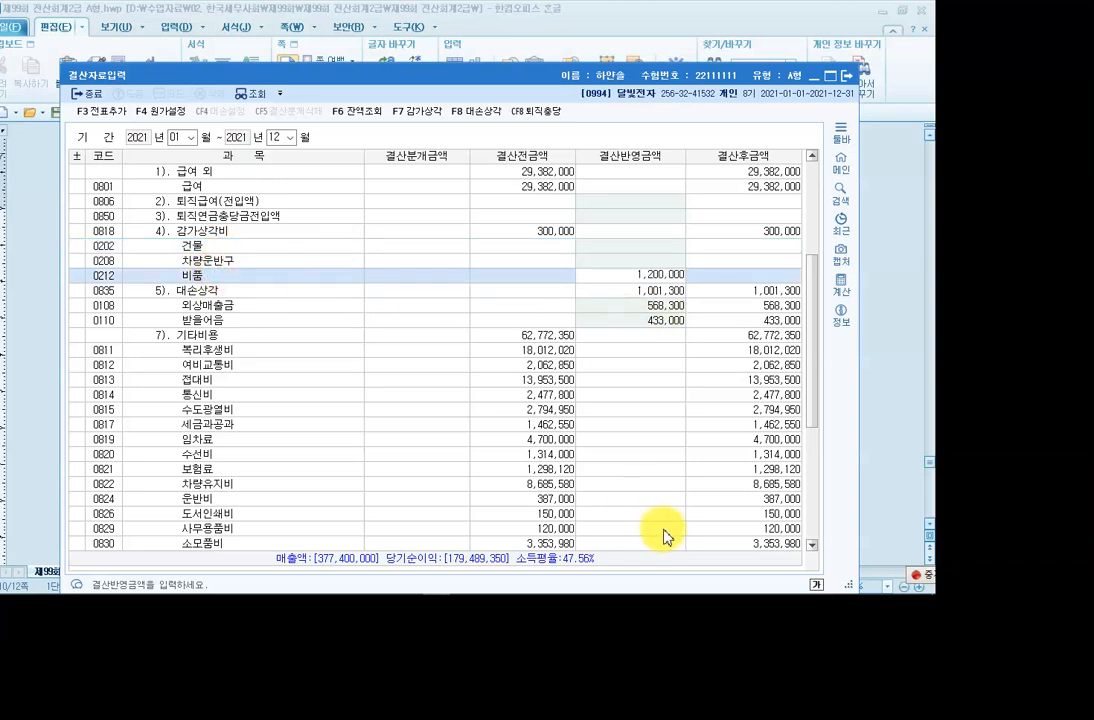
key(Return)
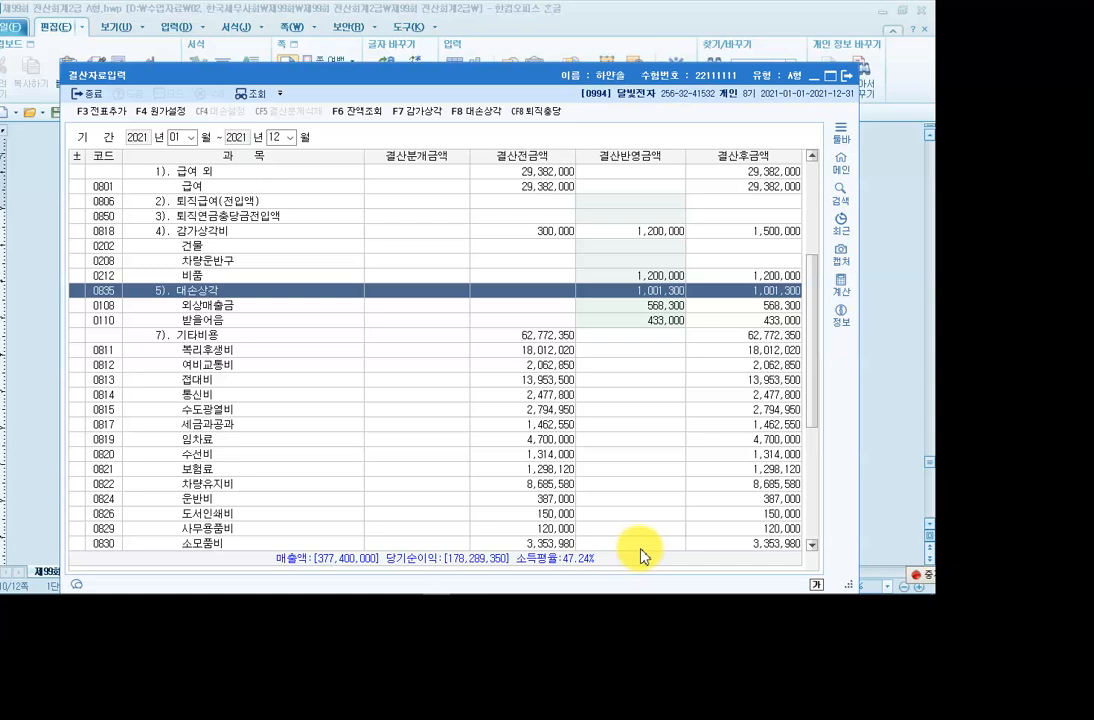
mouse_move(360, 592)
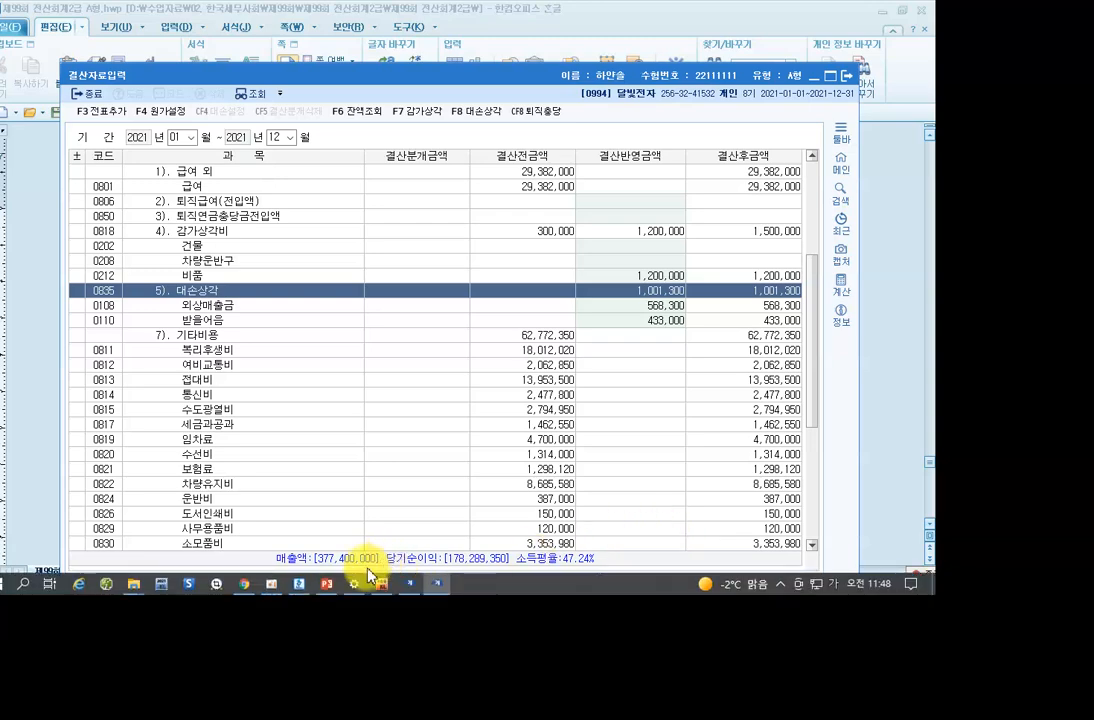
click(306, 589)
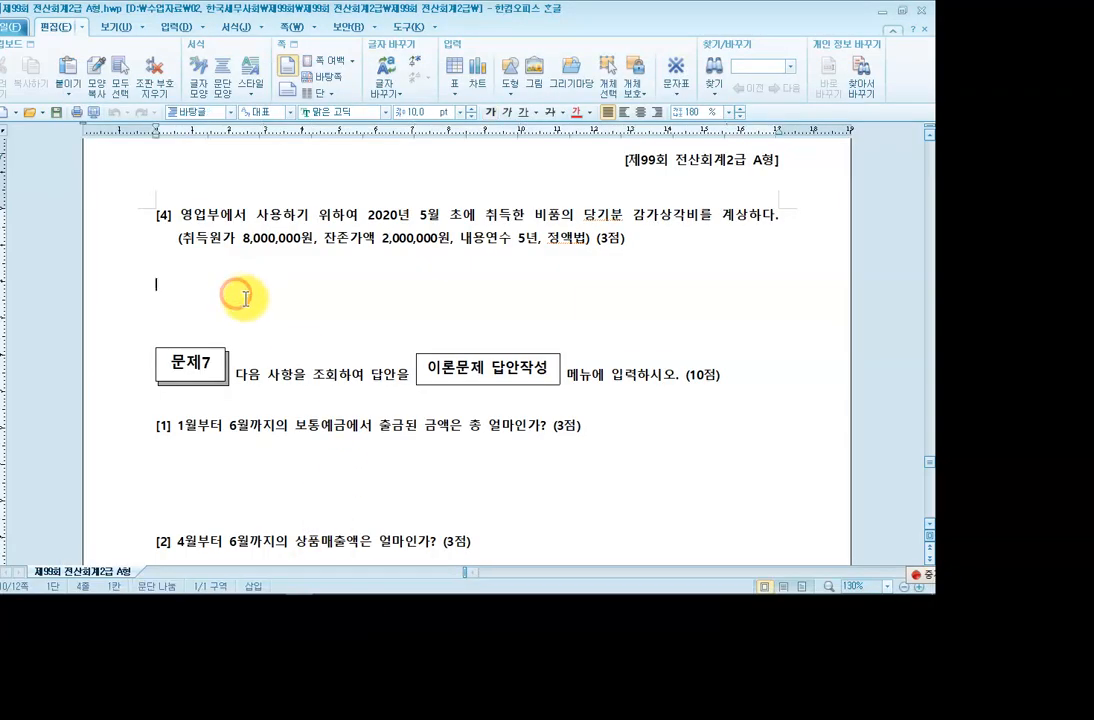
scroll(288, 306, up, 2)
scroll(325, 325, up, 3)
scroll(325, 325, down, 1)
scroll(342, 337, up, 2)
scroll(342, 337, down, 1)
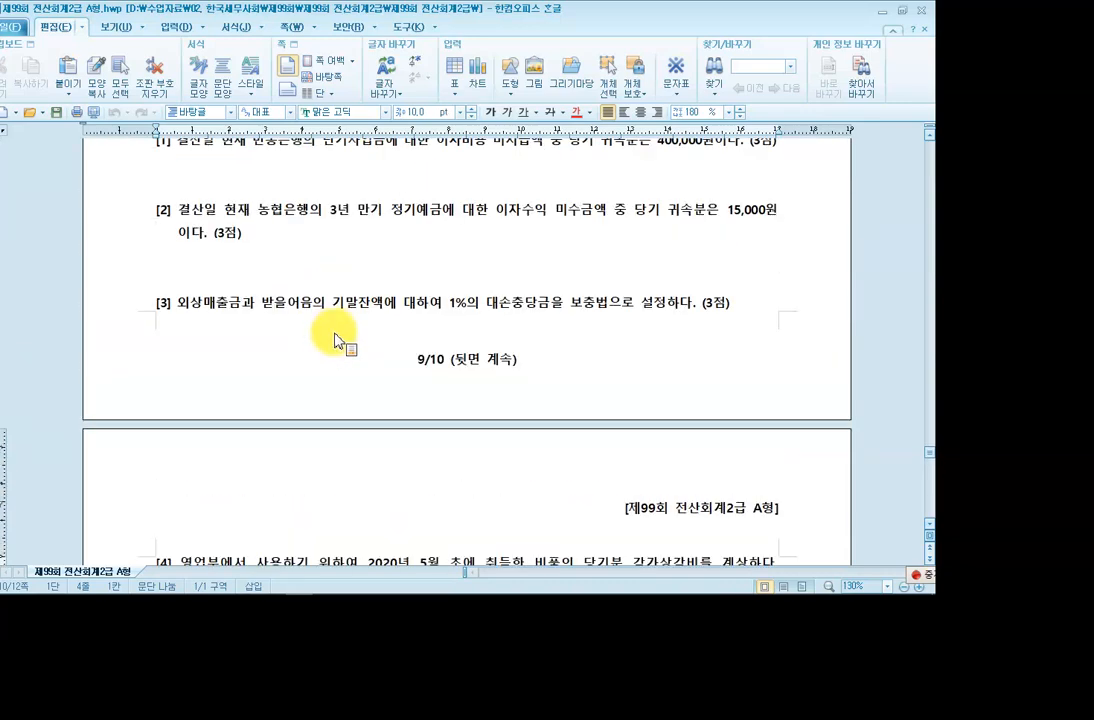
scroll(340, 342, up, 1)
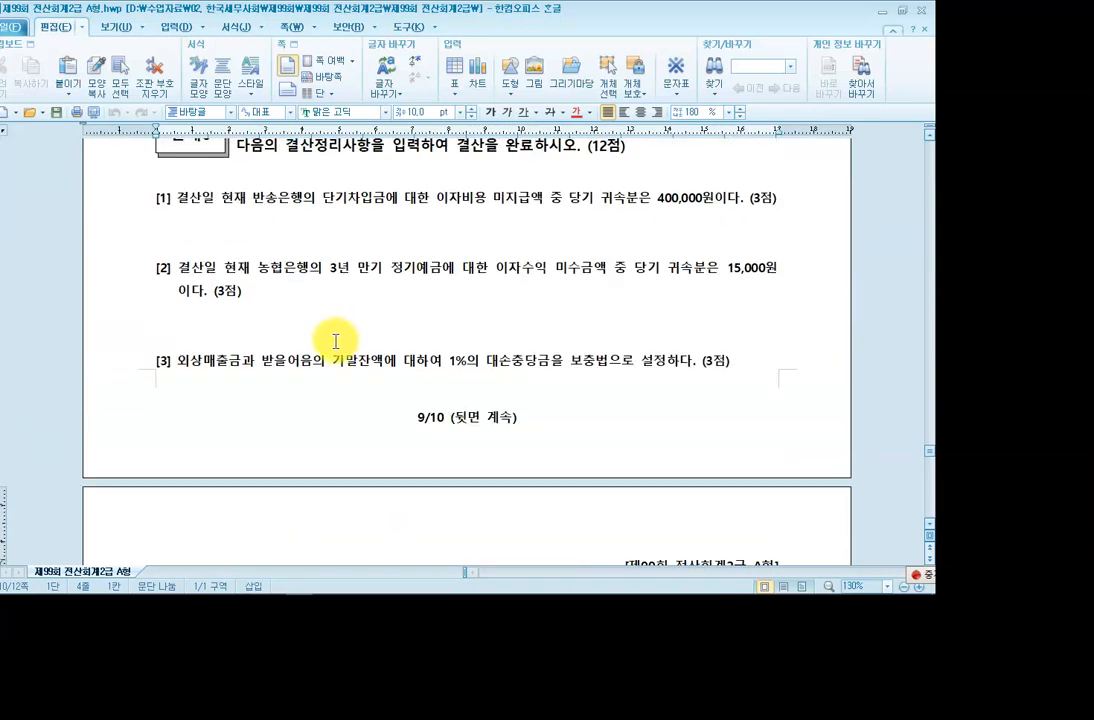
scroll(336, 342, down, 3)
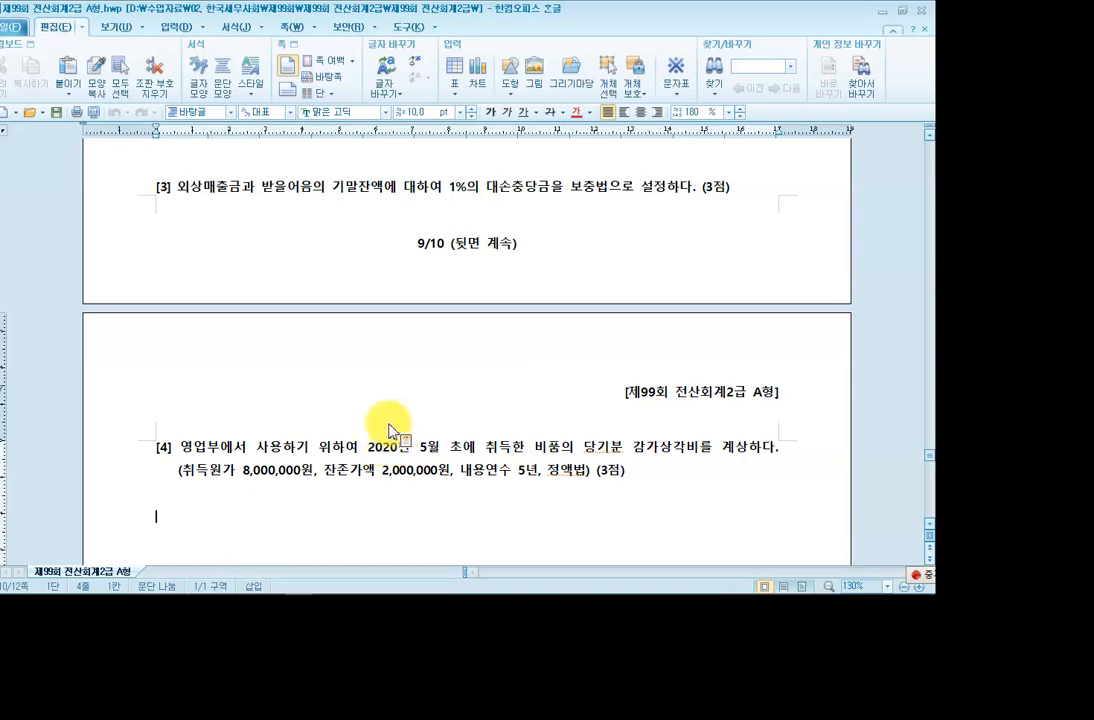
mouse_move(320, 596)
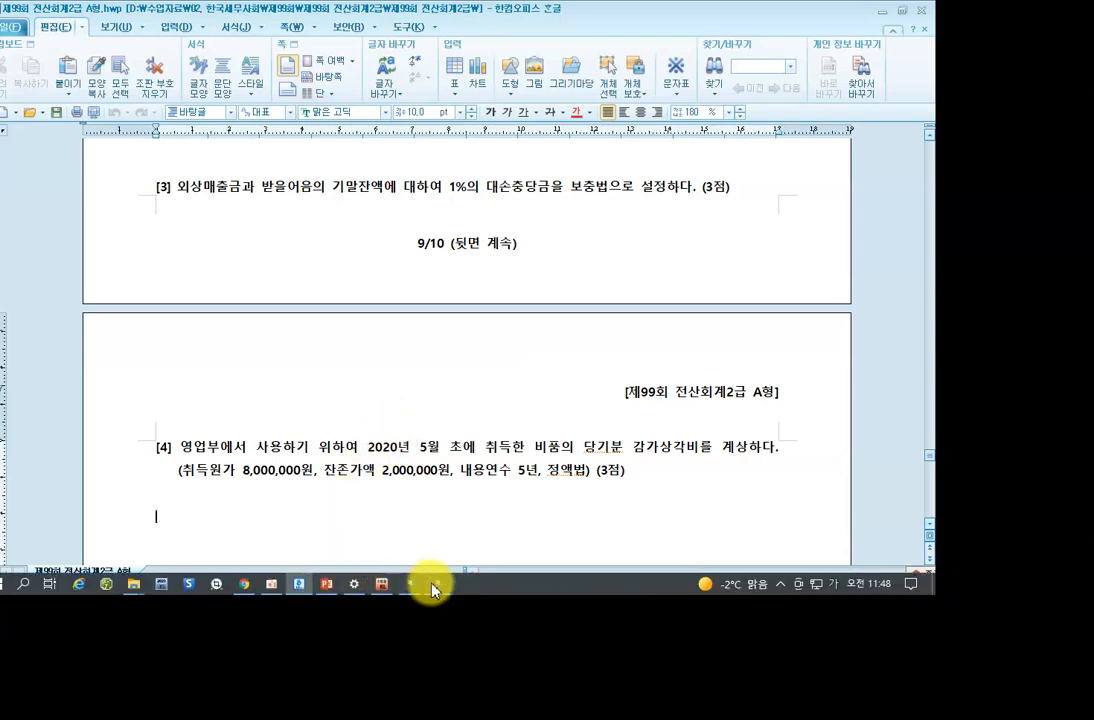
click(432, 585)
click(367, 205)
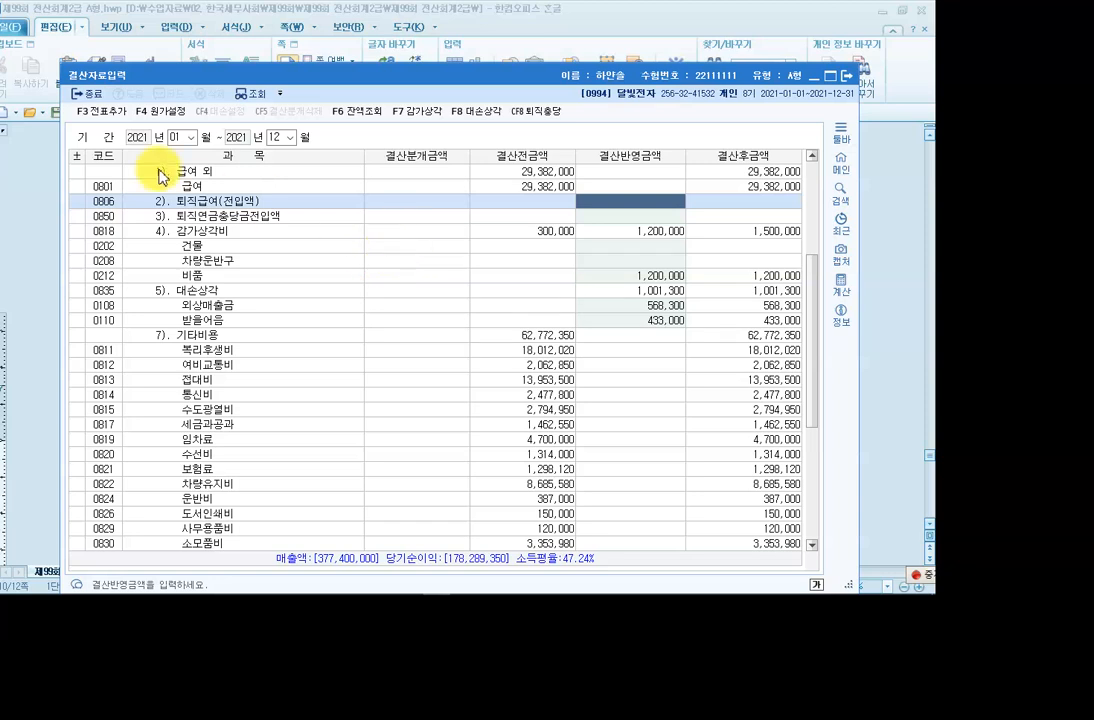
Post the closing entries as general vouchers with F3 전표추가, confirming 예, then return to the exam paper.
click(106, 114)
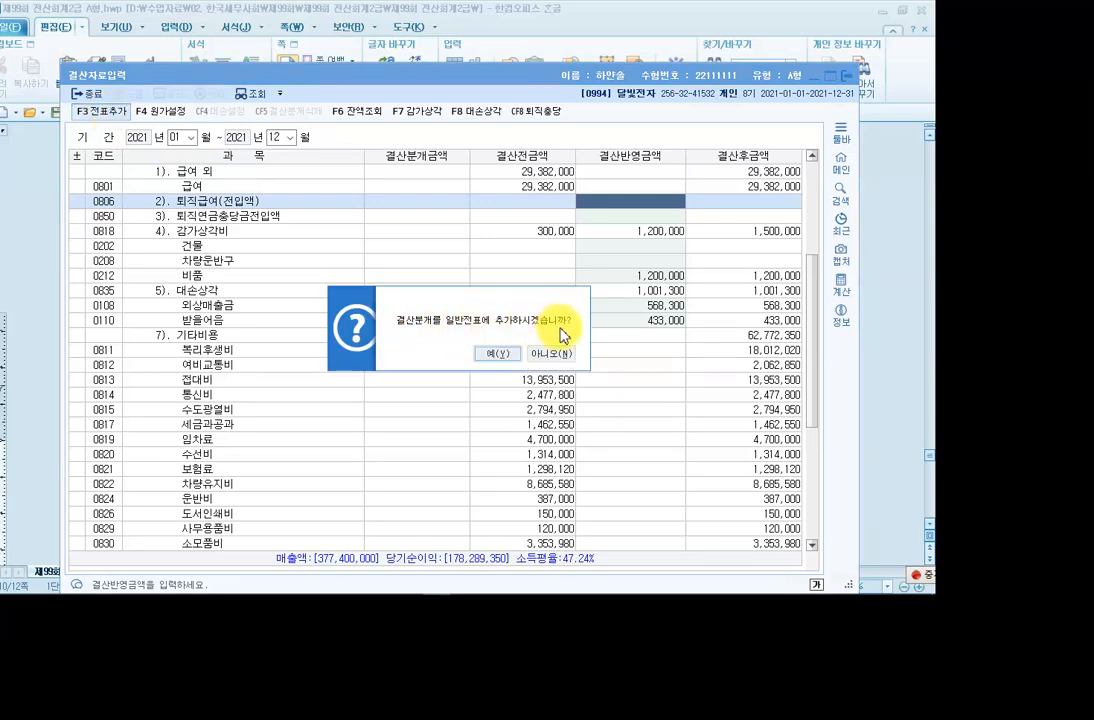
click(497, 353)
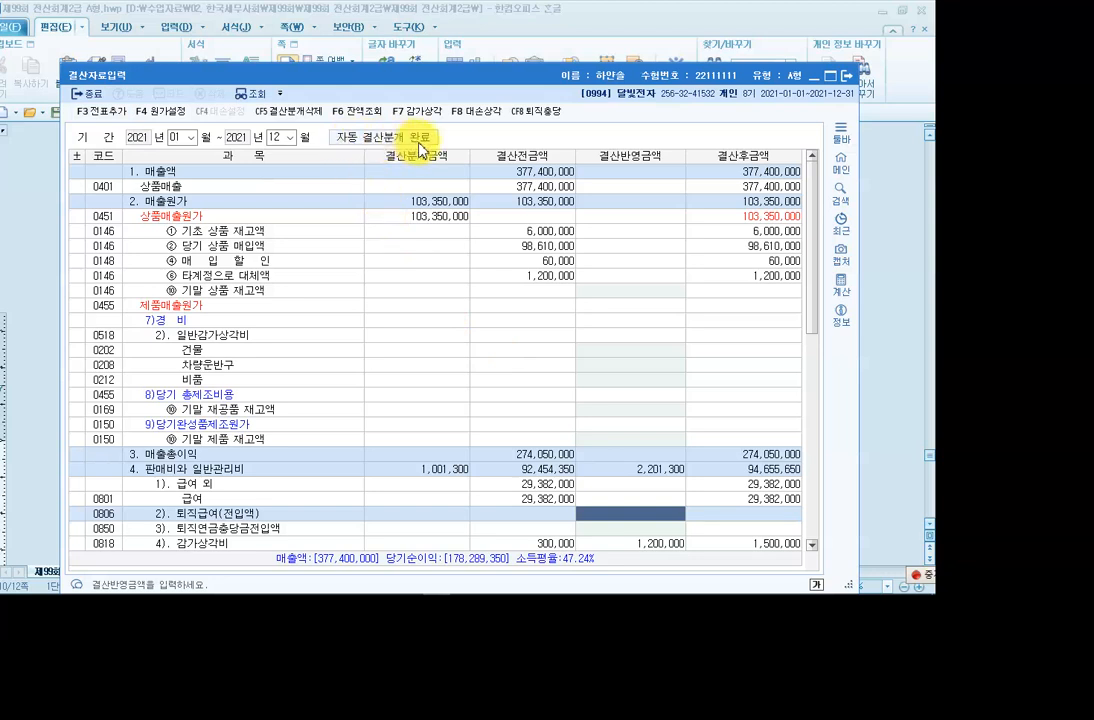
click(418, 260)
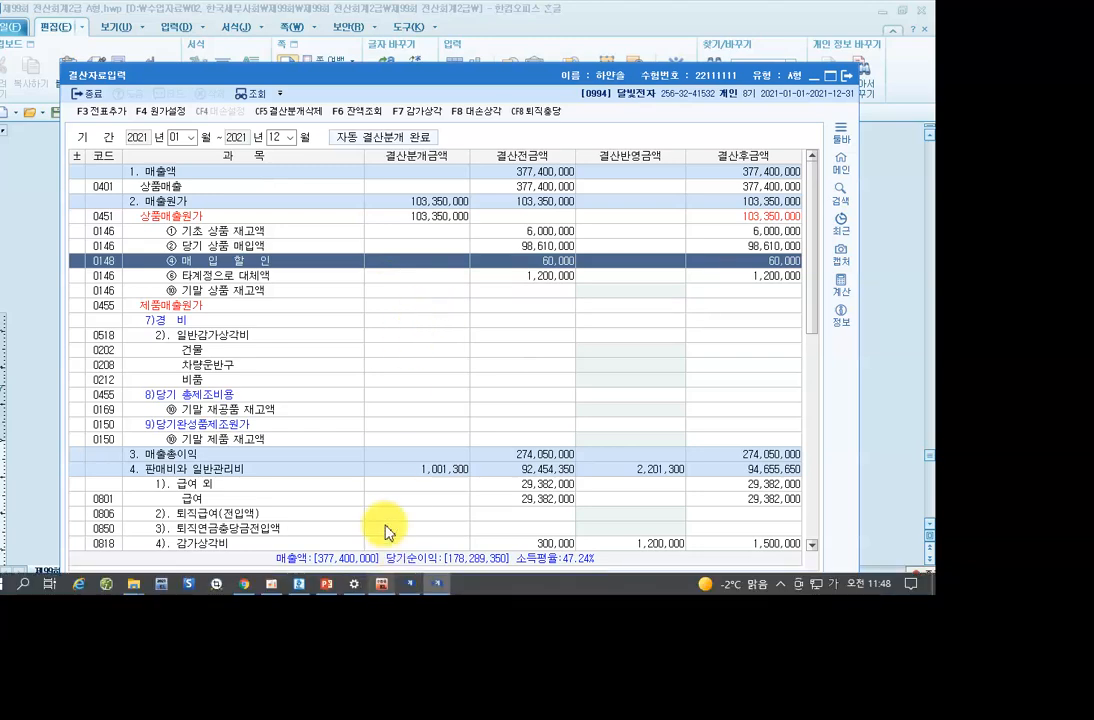
click(296, 584)
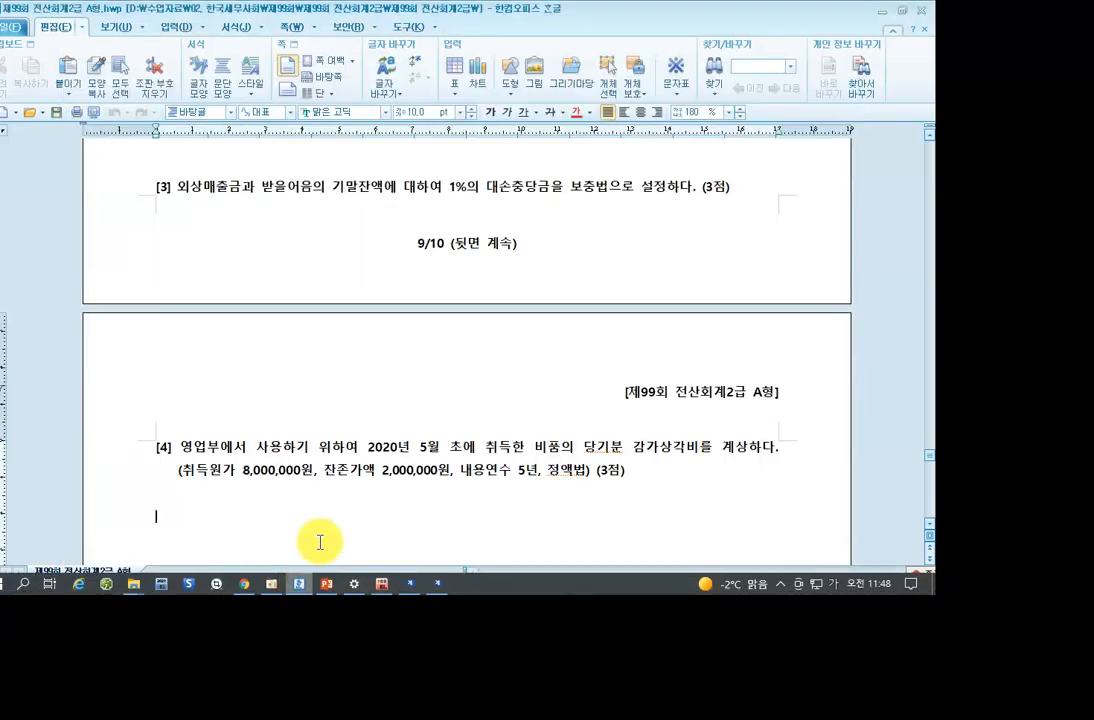
Read 문제7 question [1] on 보통예금 withdrawals in the exam paper, then switch to KcLep's main menu.
scroll(318, 390, down, 9)
scroll(326, 383, up, 1)
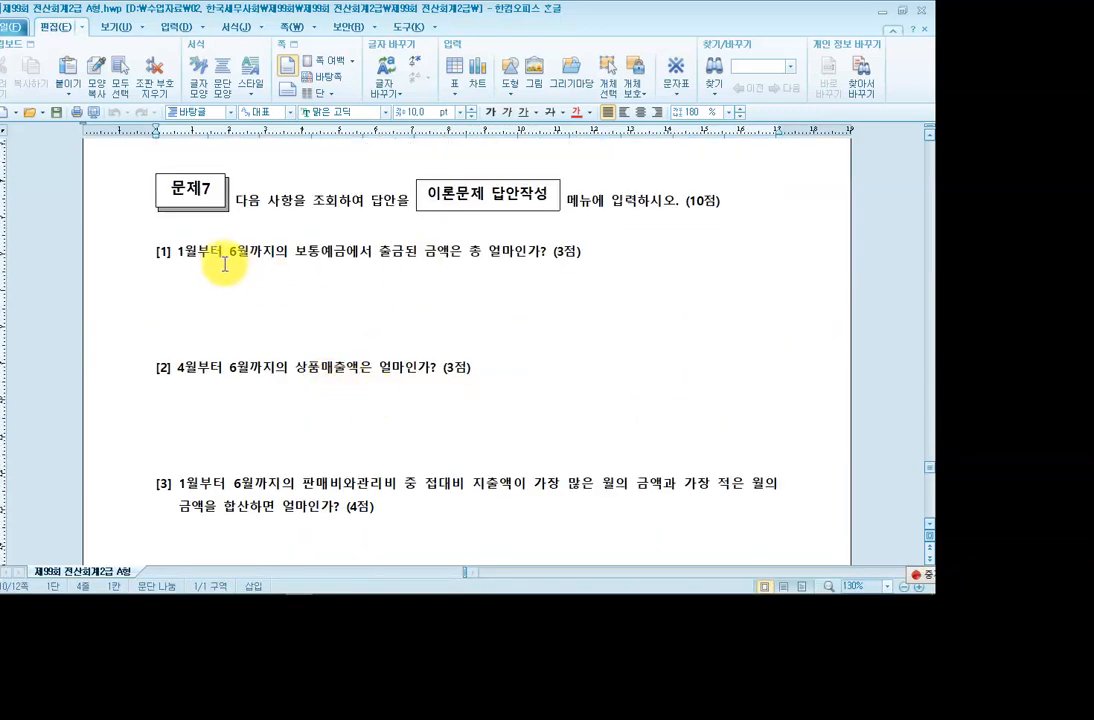
click(358, 260)
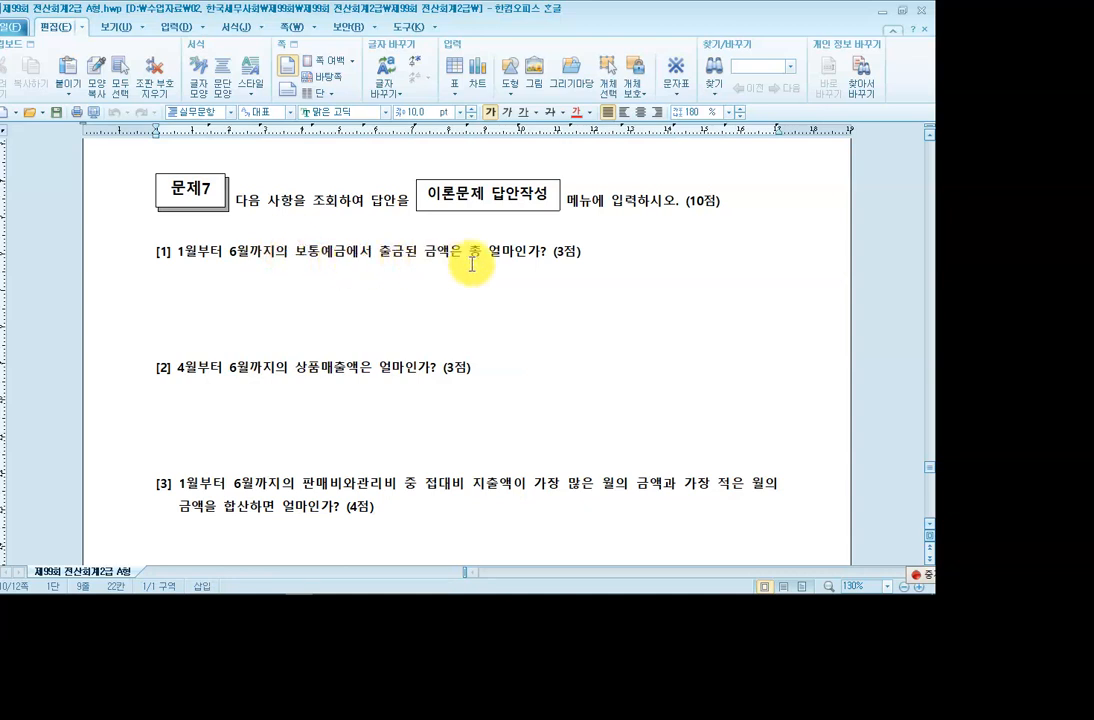
click(527, 258)
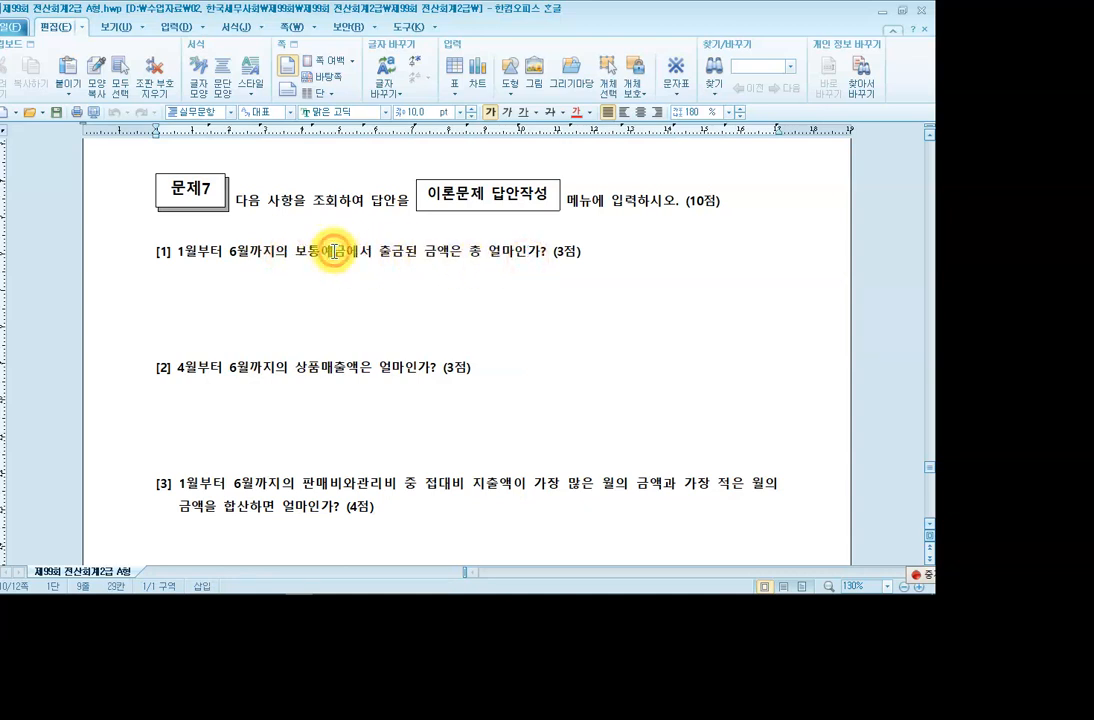
click(274, 260)
drag(294, 256, 343, 262)
click(343, 262)
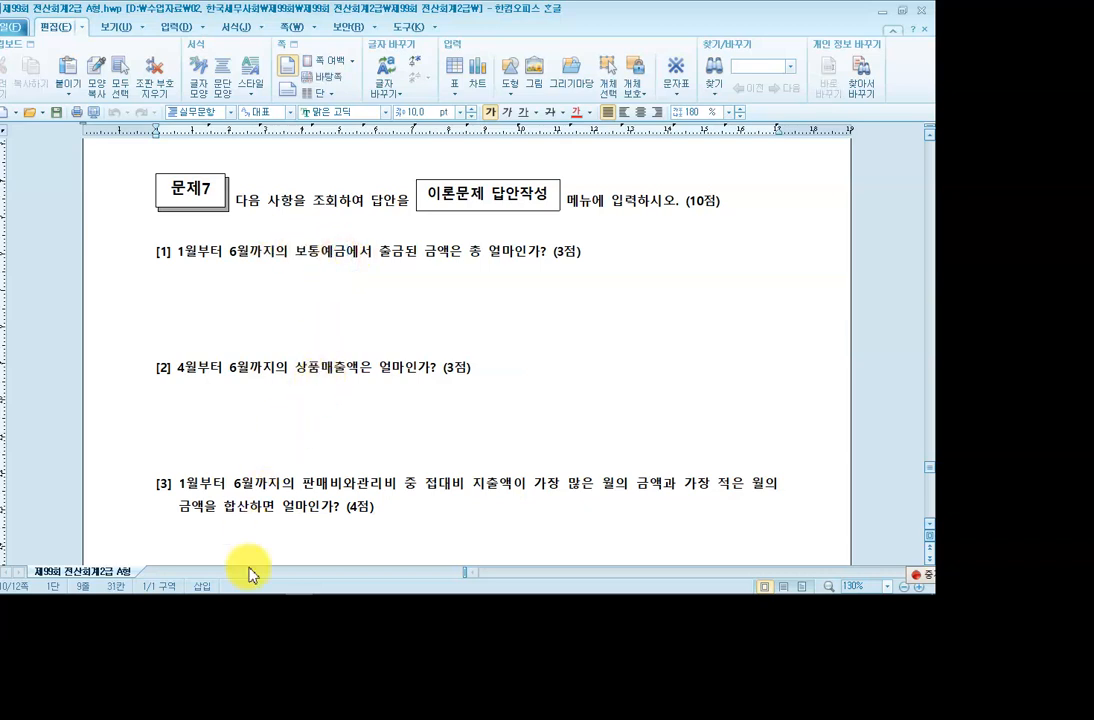
mouse_move(252, 600)
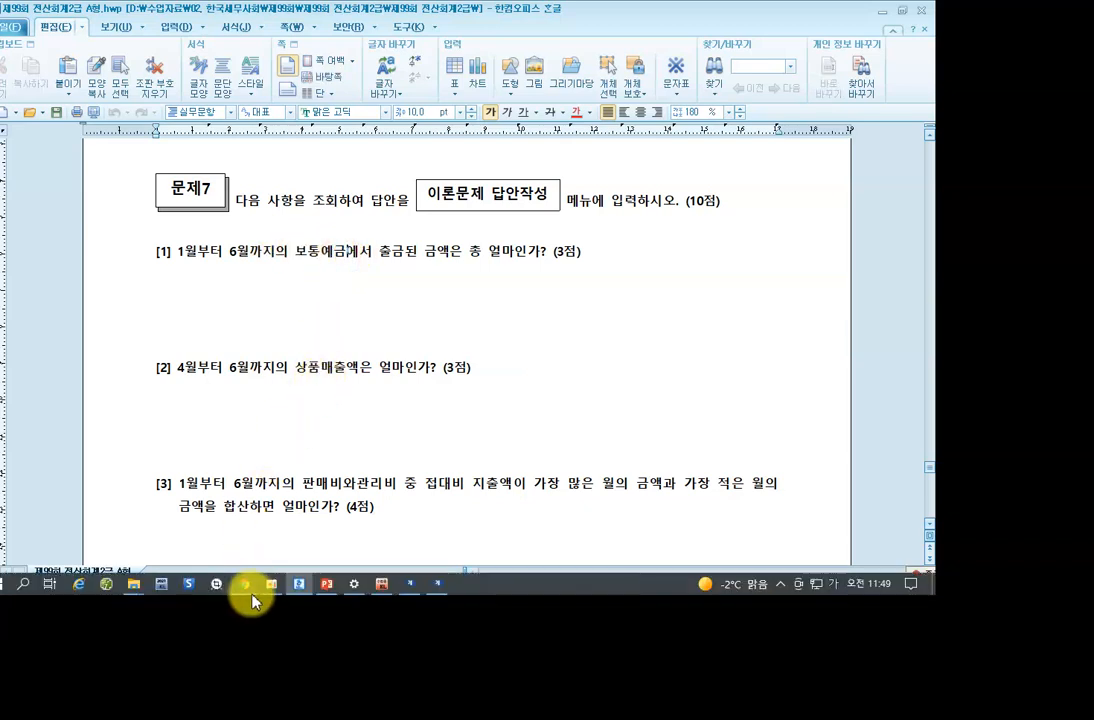
click(381, 586)
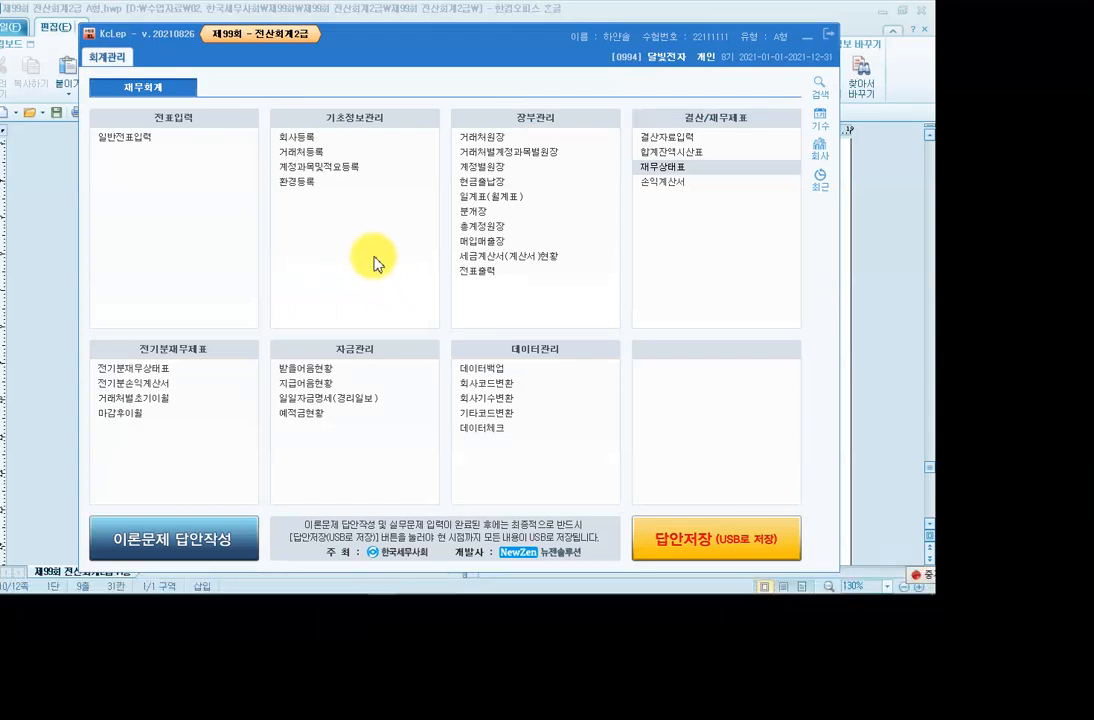
click(487, 170)
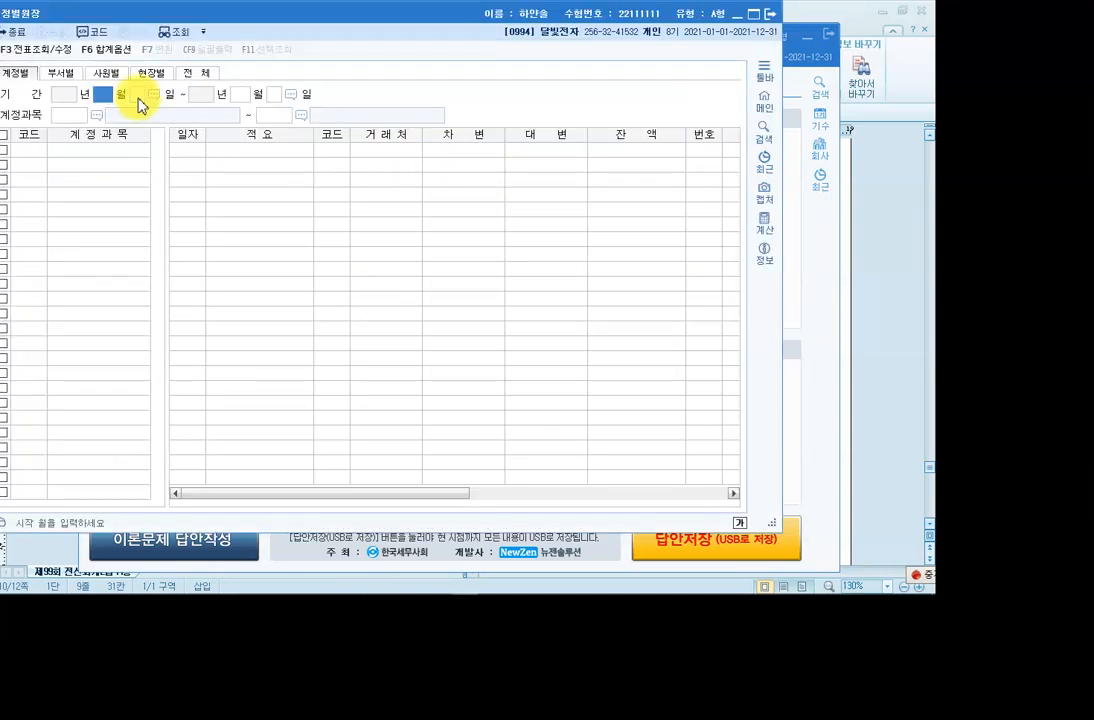
key(Return)
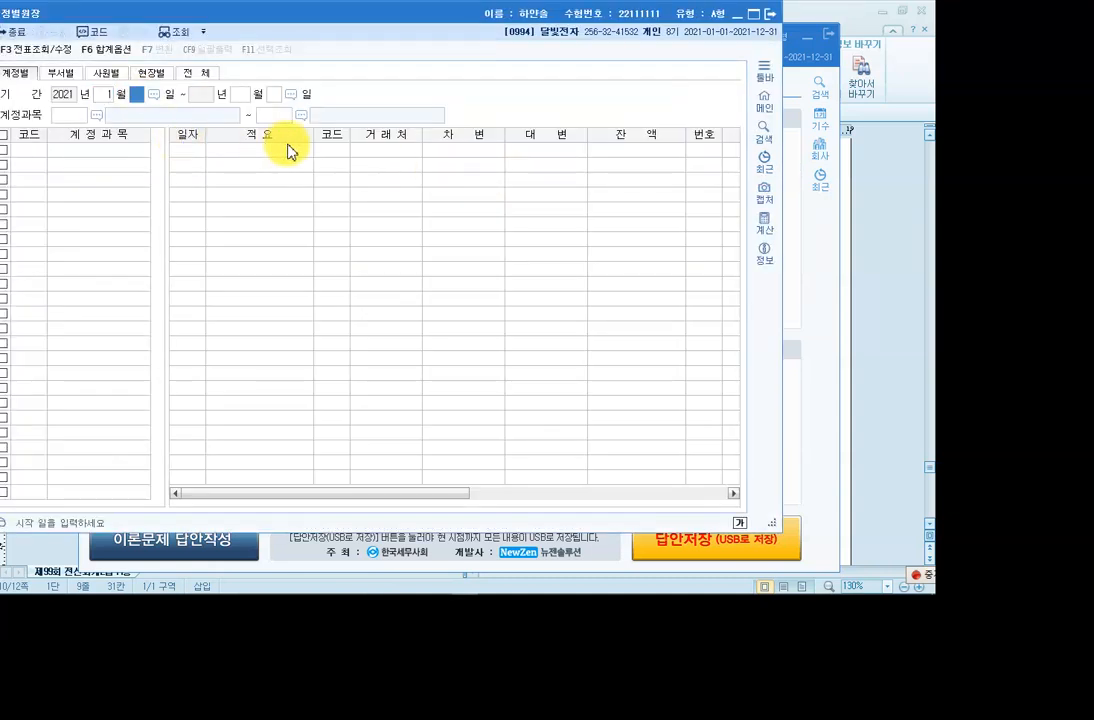
key(Return)
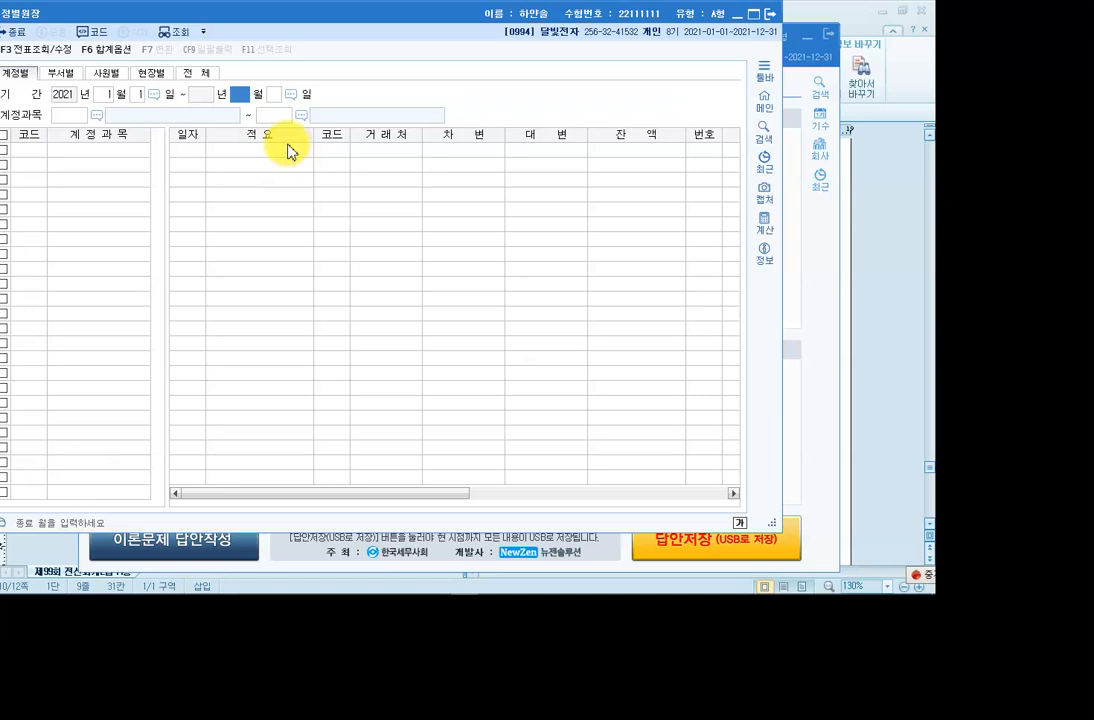
text(6)
key(Return)
key(Return)
text(103)
key(Return)
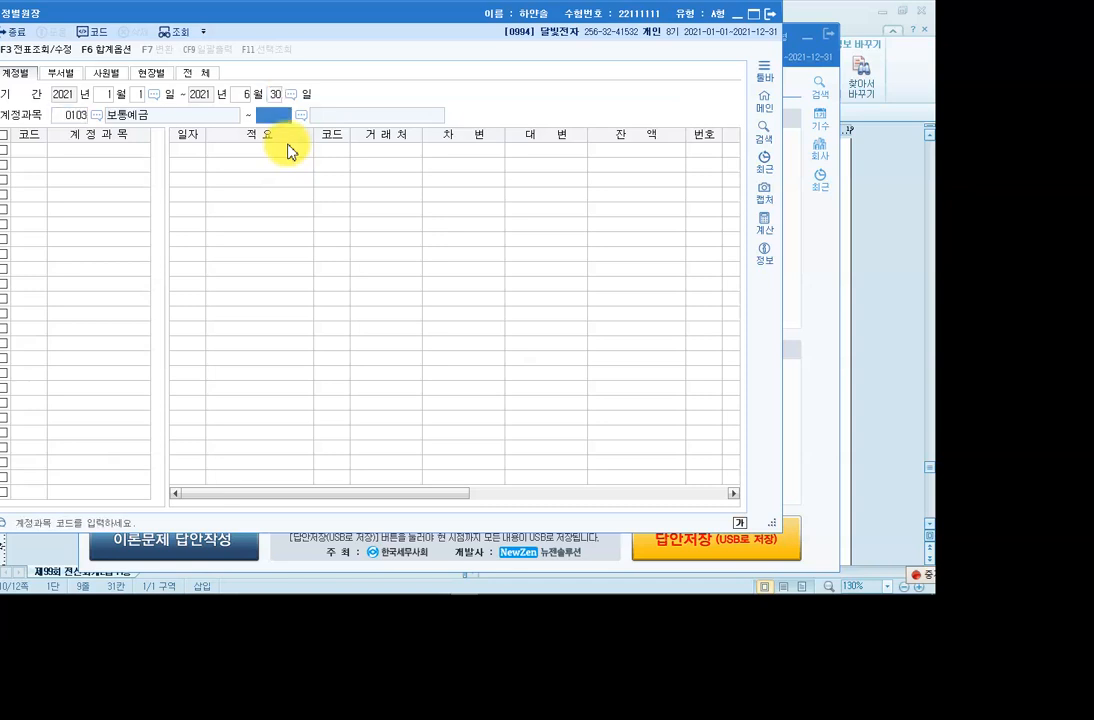
key(Return)
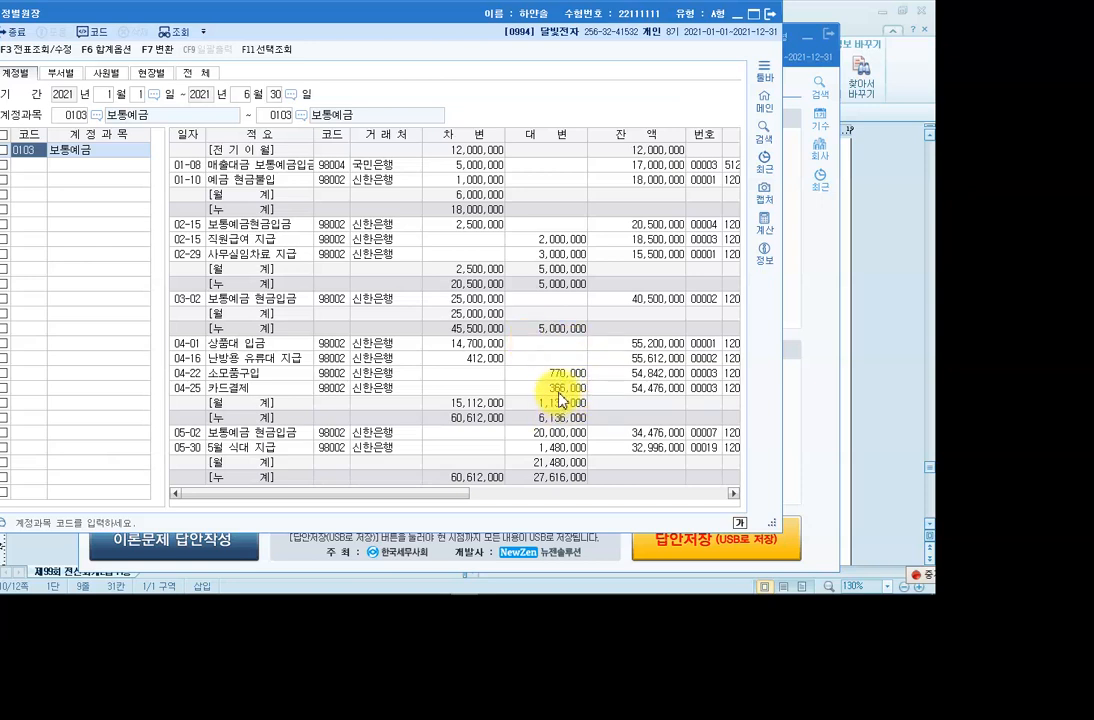
key(F12)
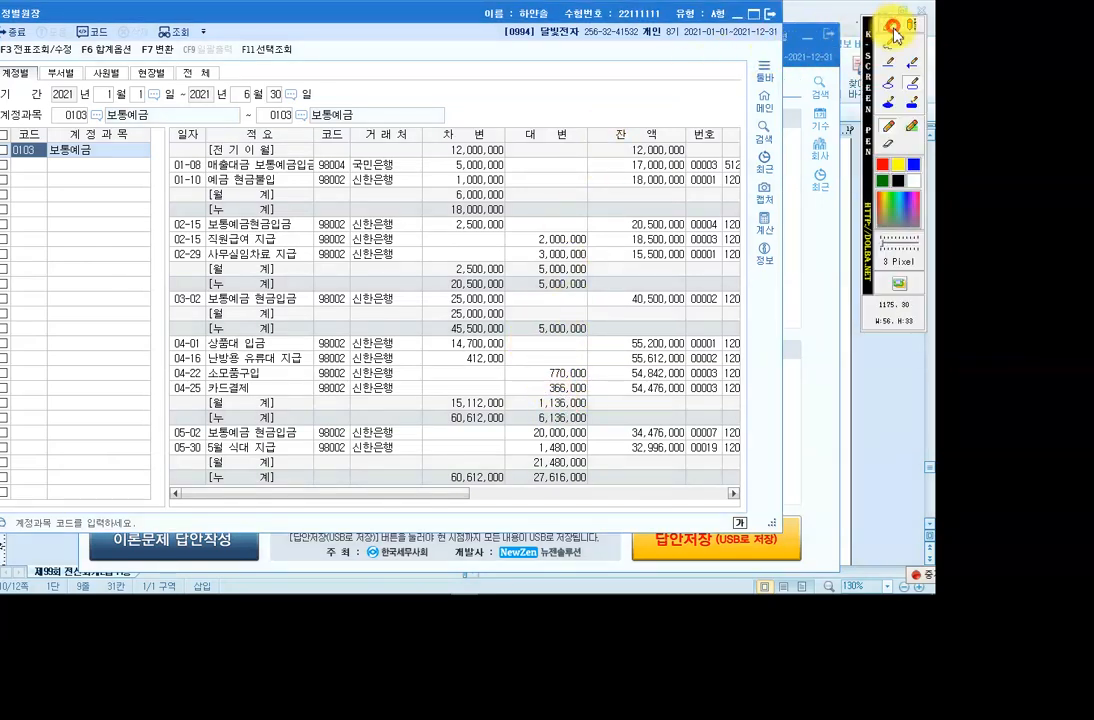
click(881, 163)
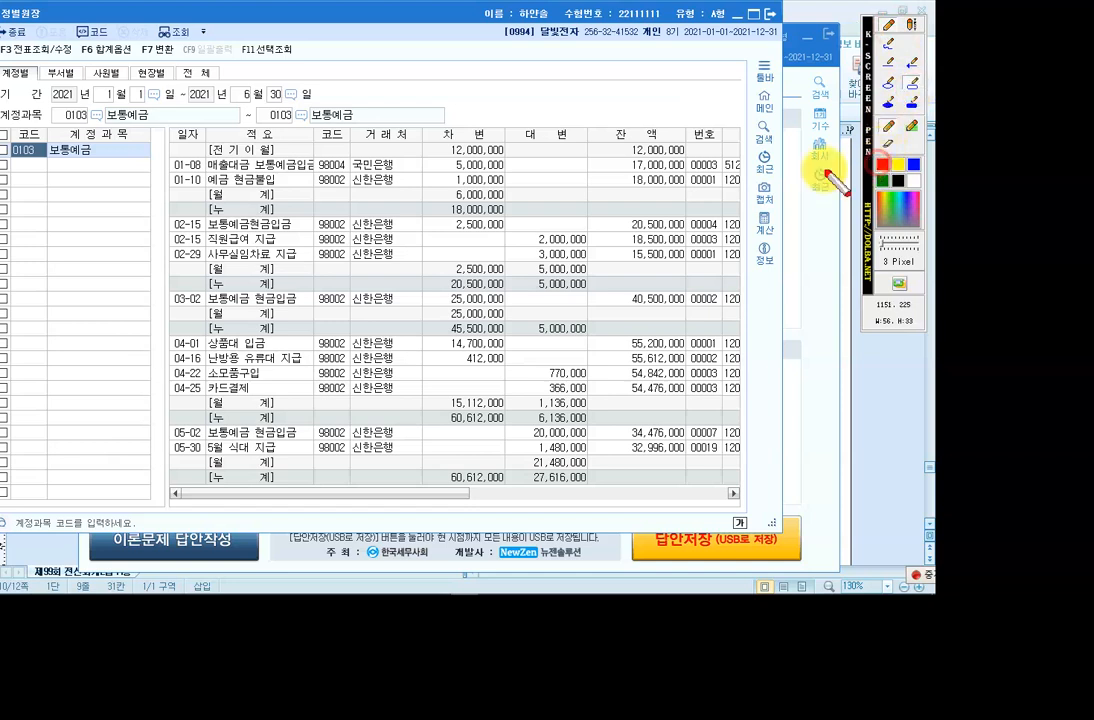
drag(422, 127, 590, 147)
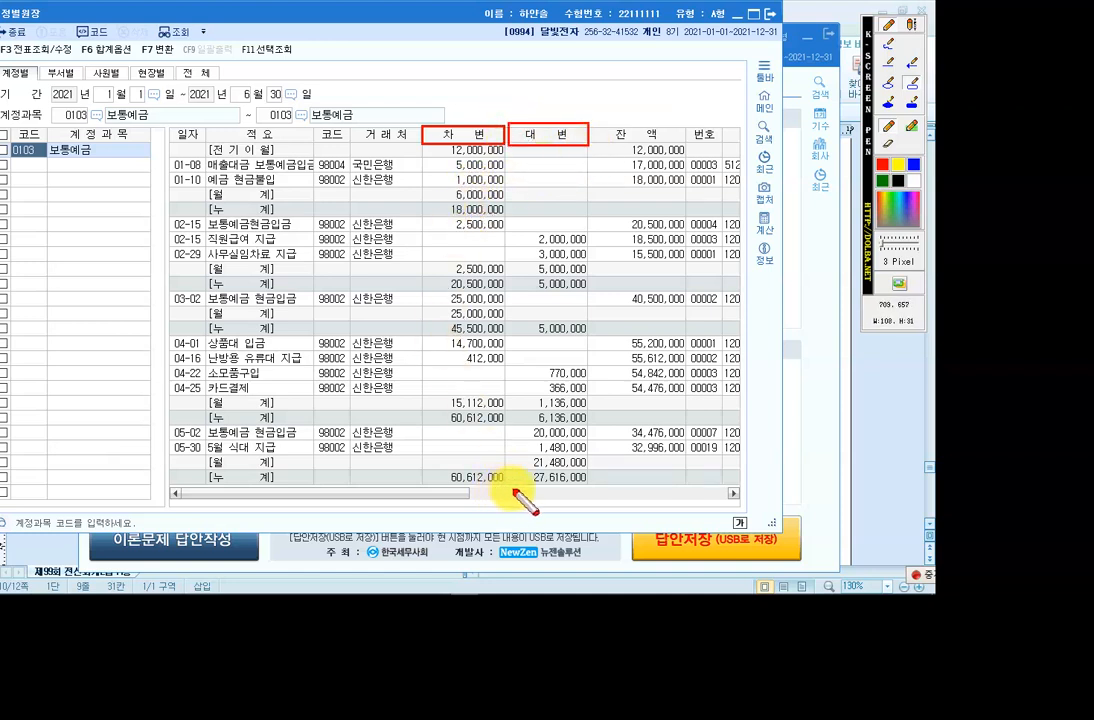
drag(519, 470, 593, 488)
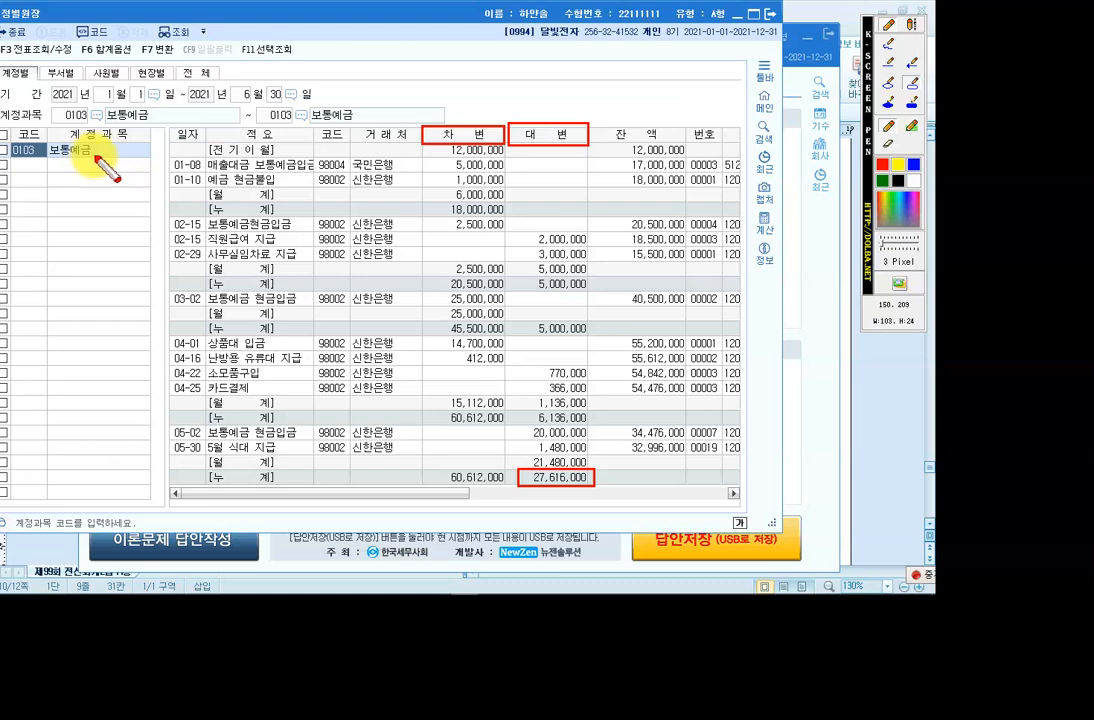
click(769, 14)
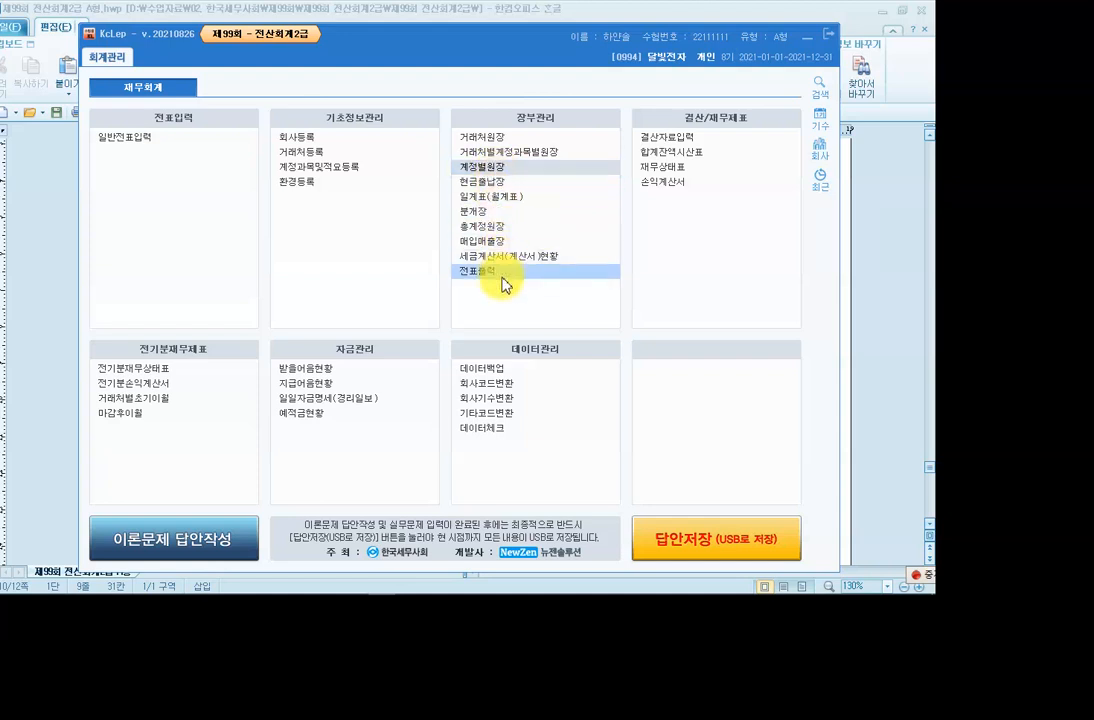
Load the 보통예금 총계정원장 for January 1 to June 30, check the 27,616,000 credit total, and close it.
click(490, 227)
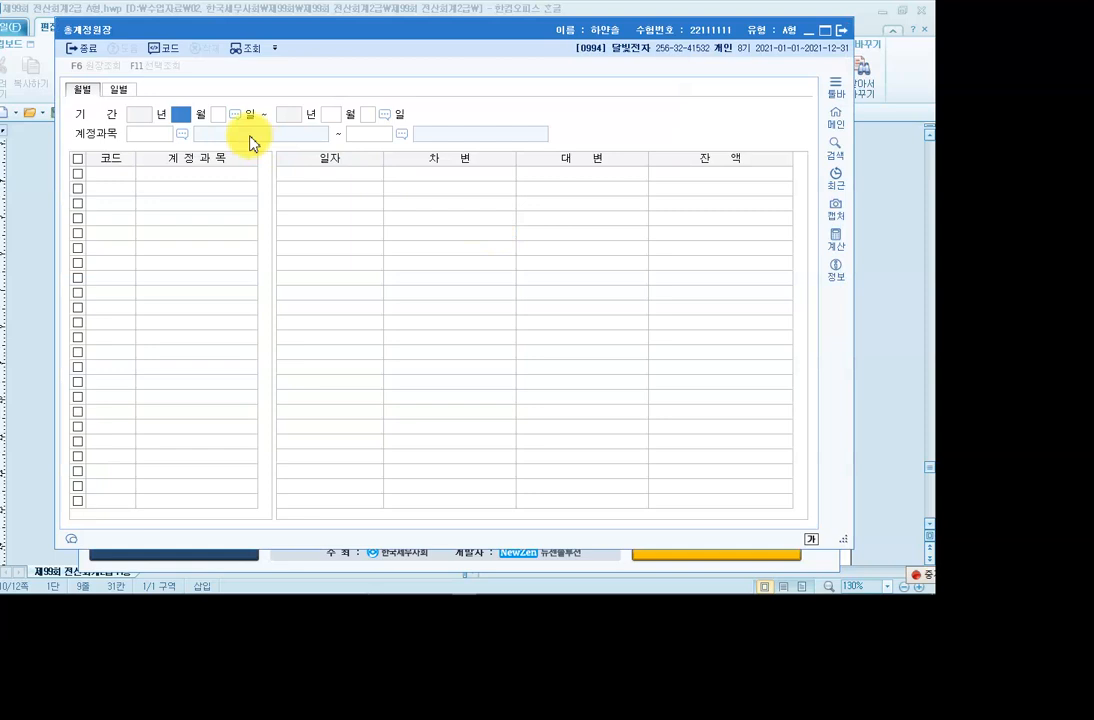
text(1)
key(Return)
text(1)
key(Return)
text(6)
key(Return)
text(30)
key(Return)
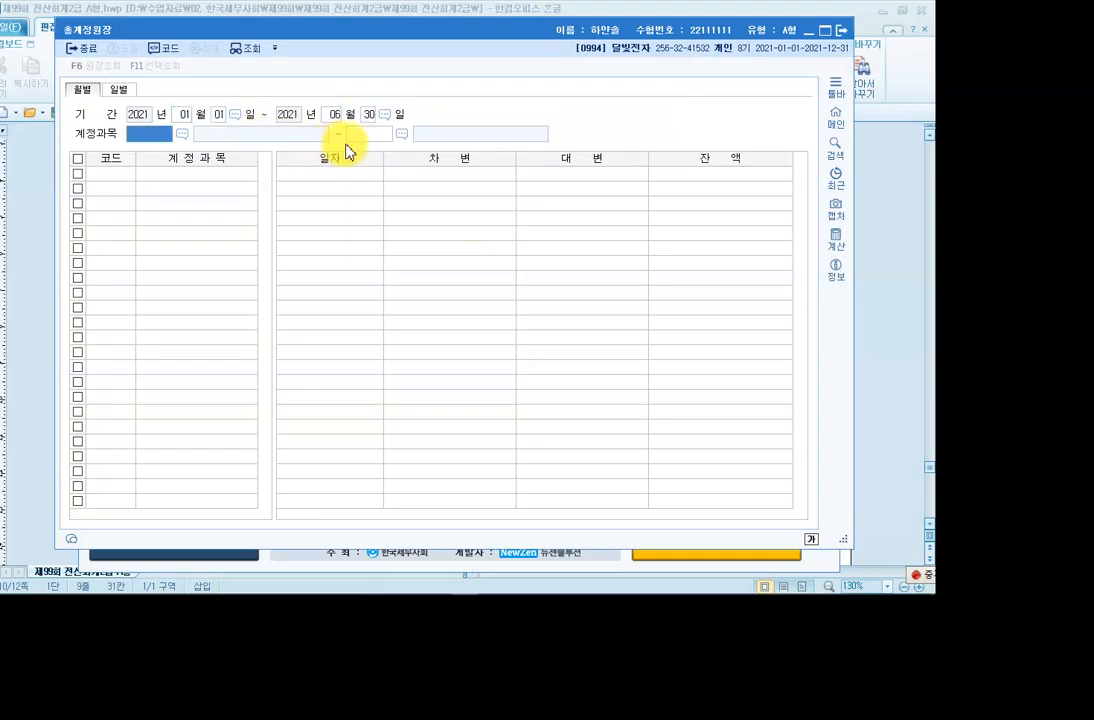
key(Return)
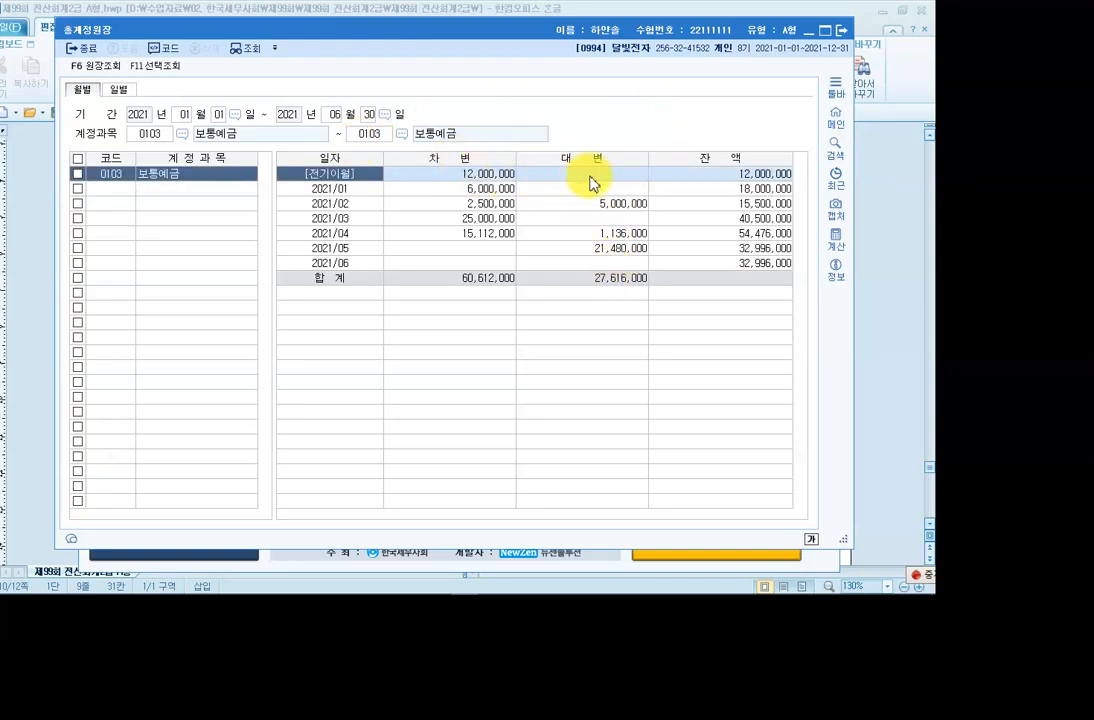
click(620, 296)
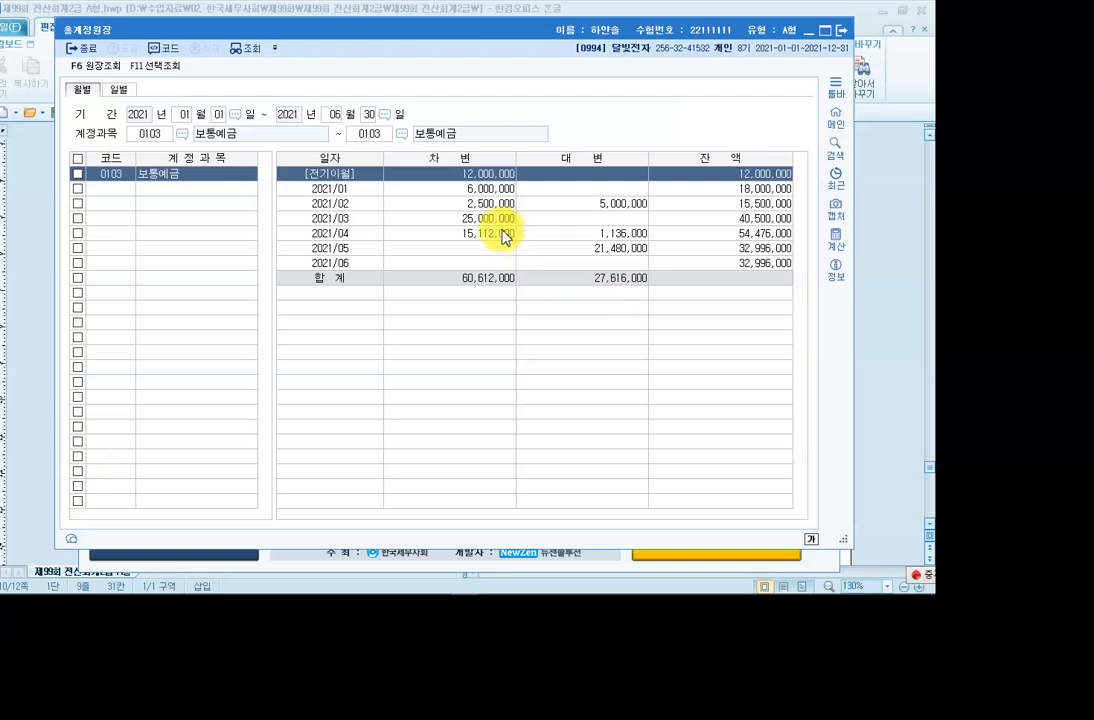
click(847, 38)
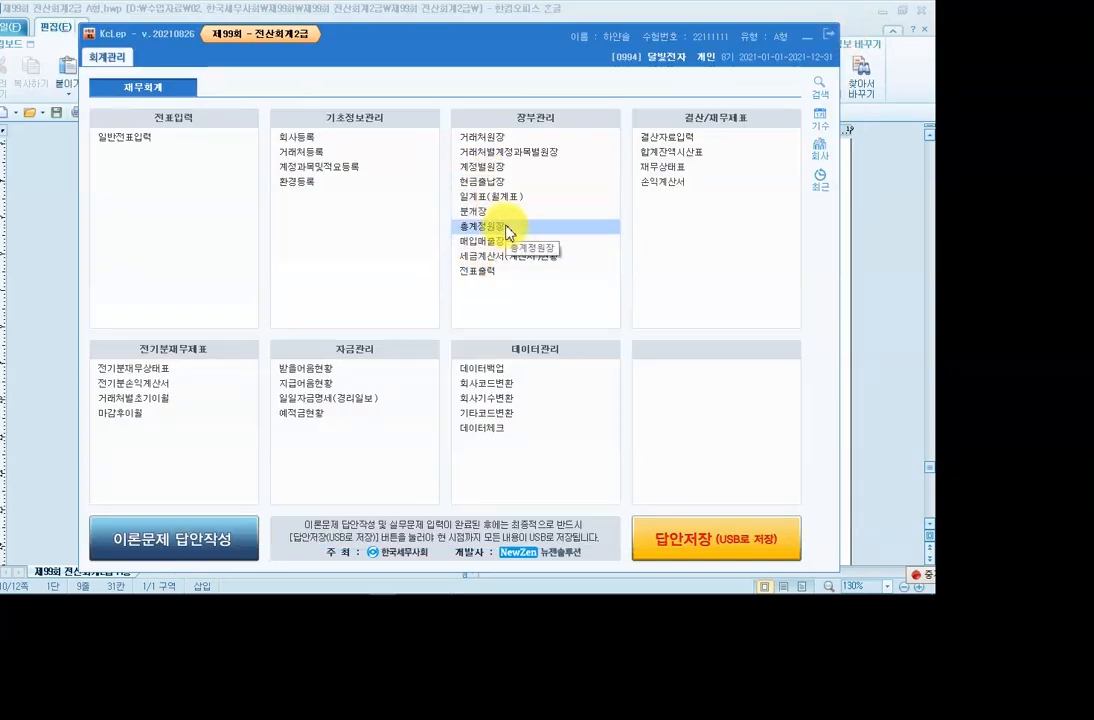
click(655, 151)
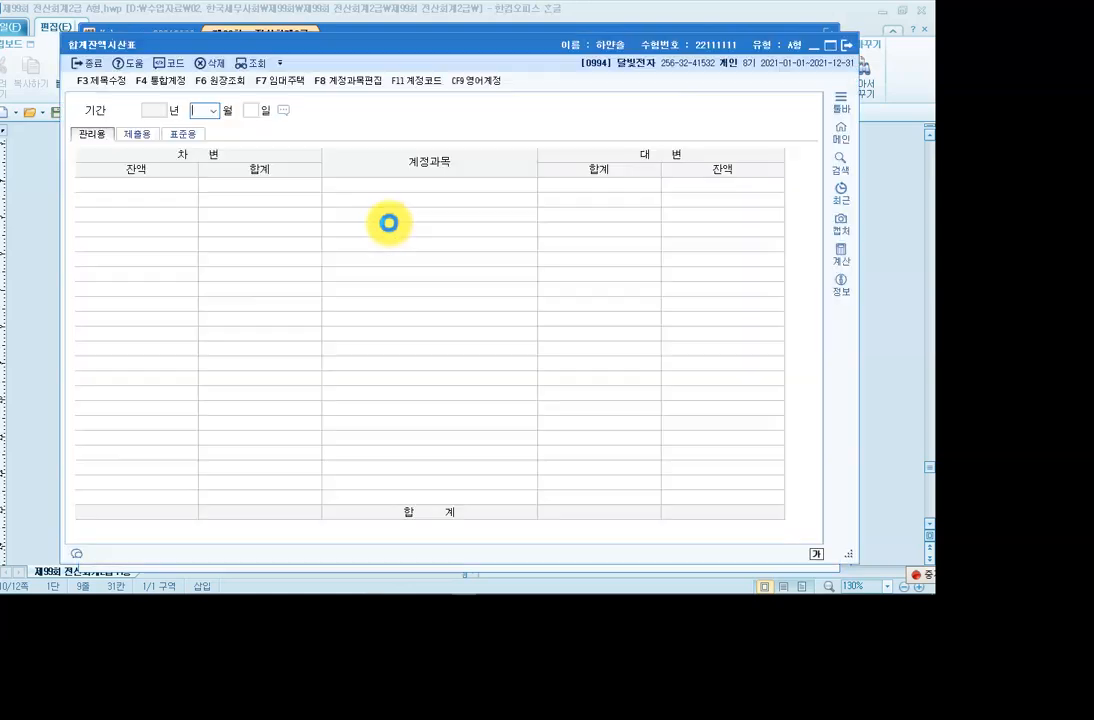
click(212, 111)
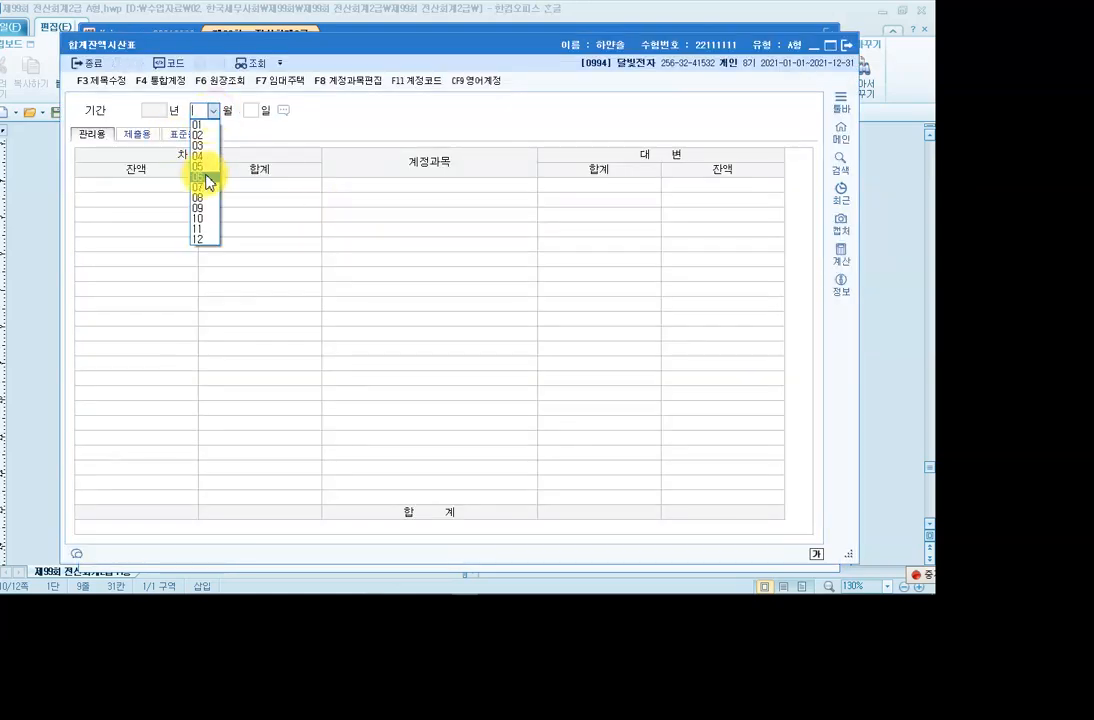
click(206, 177)
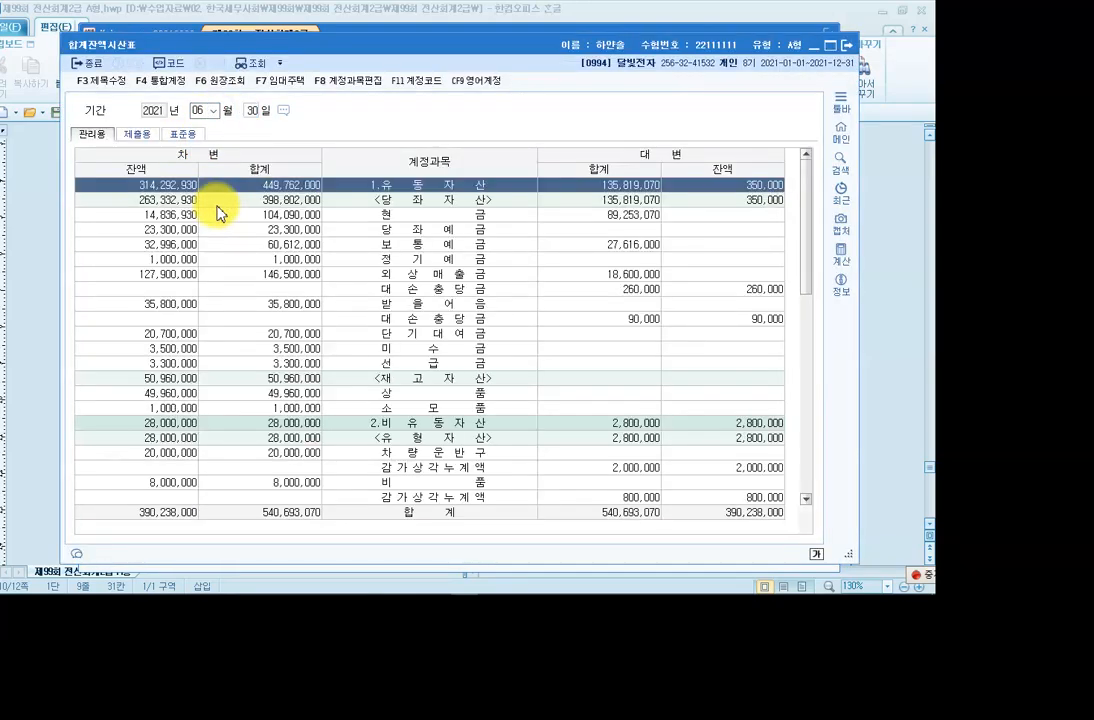
click(488, 246)
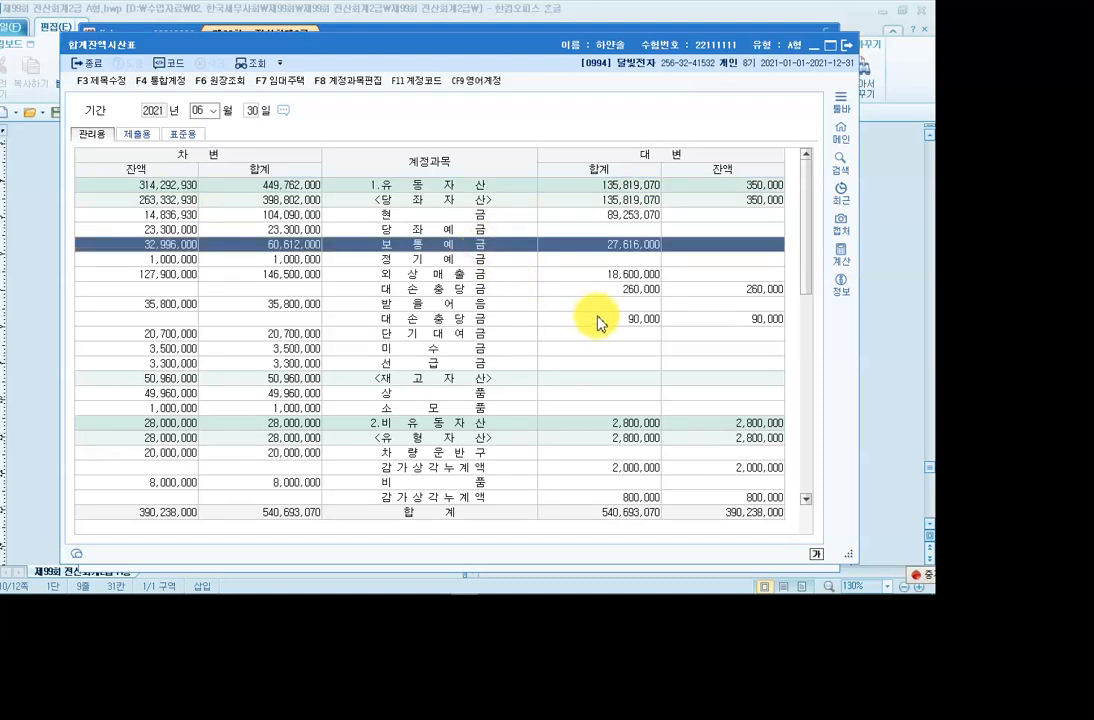
key(F12)
click(888, 85)
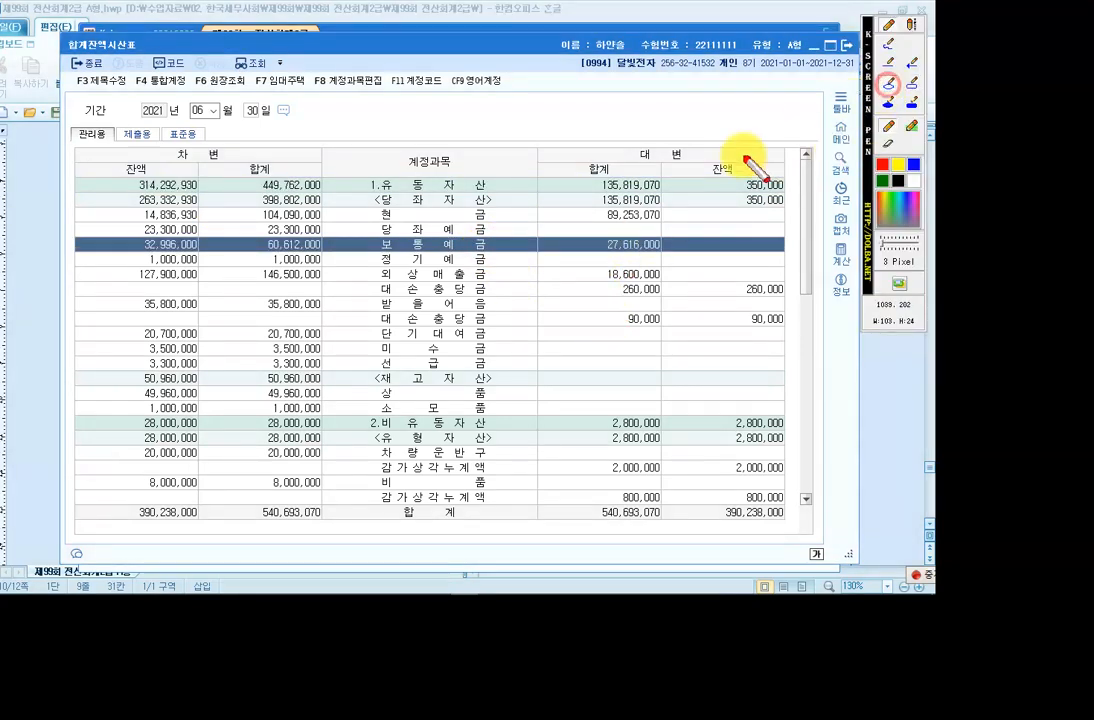
mouse_move(573, 230)
mouse_down()
mouse_move(598, 256)
mouse_move(670, 258)
mouse_up()
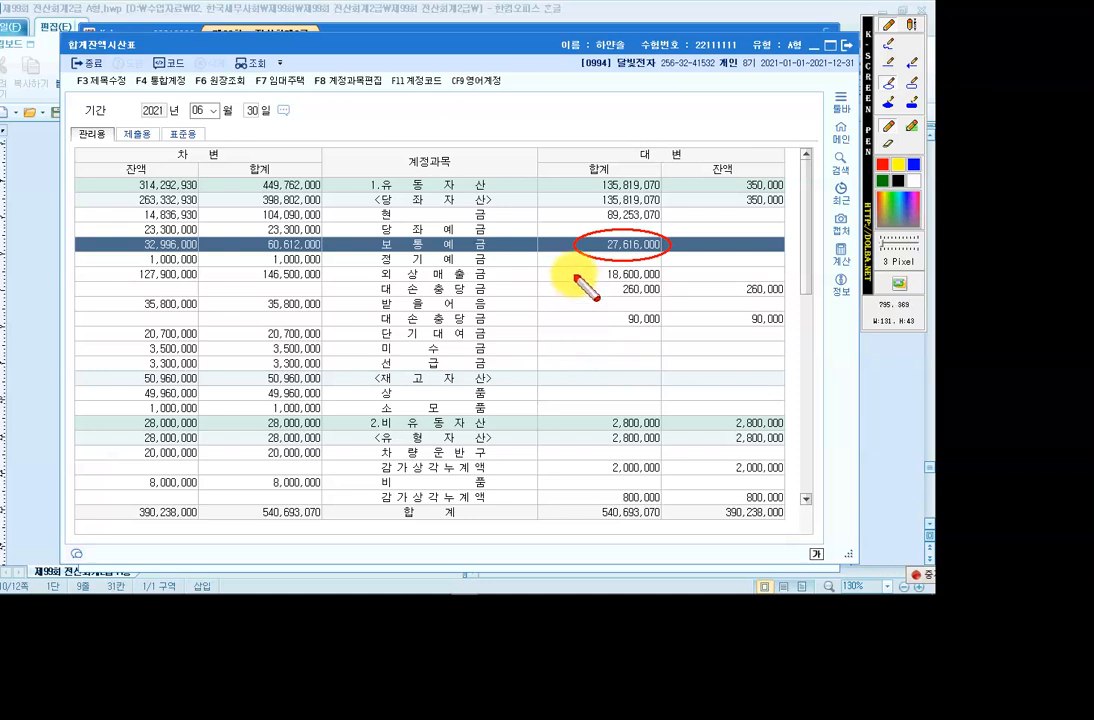
key(Escape)
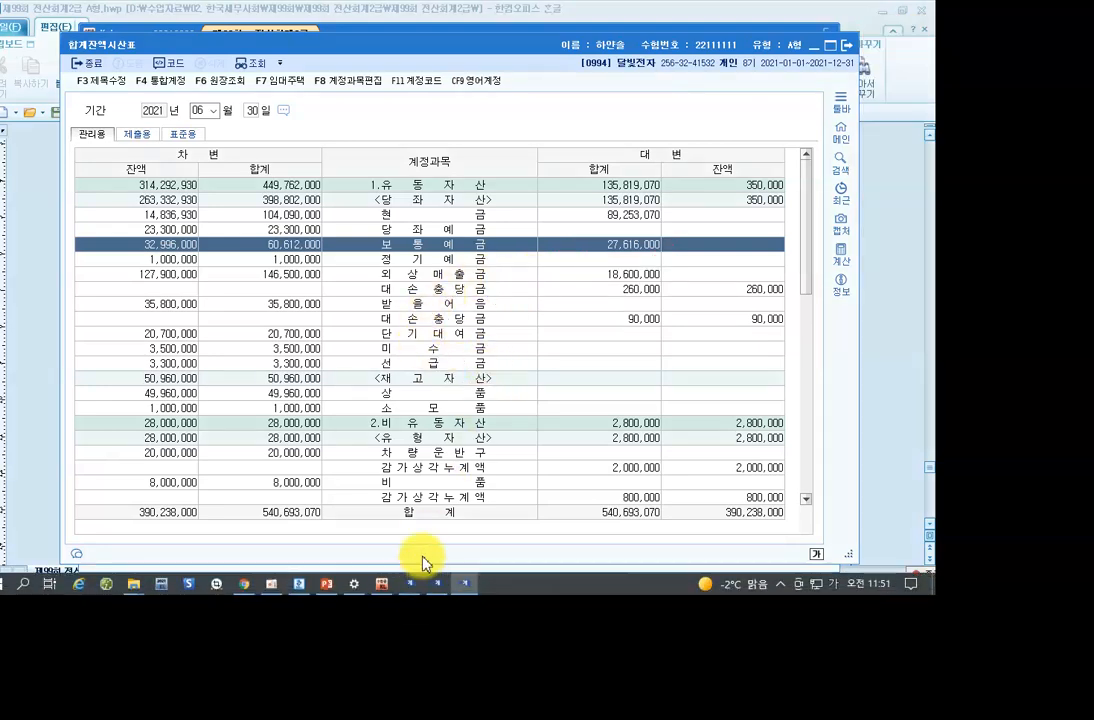
click(846, 47)
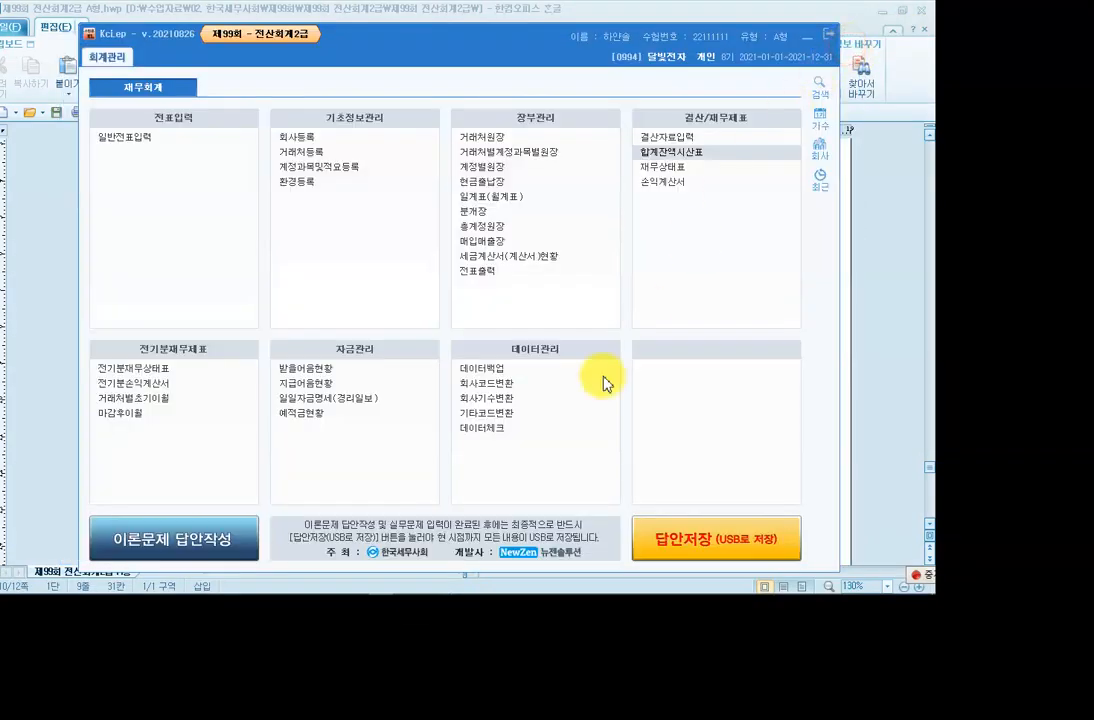
click(305, 584)
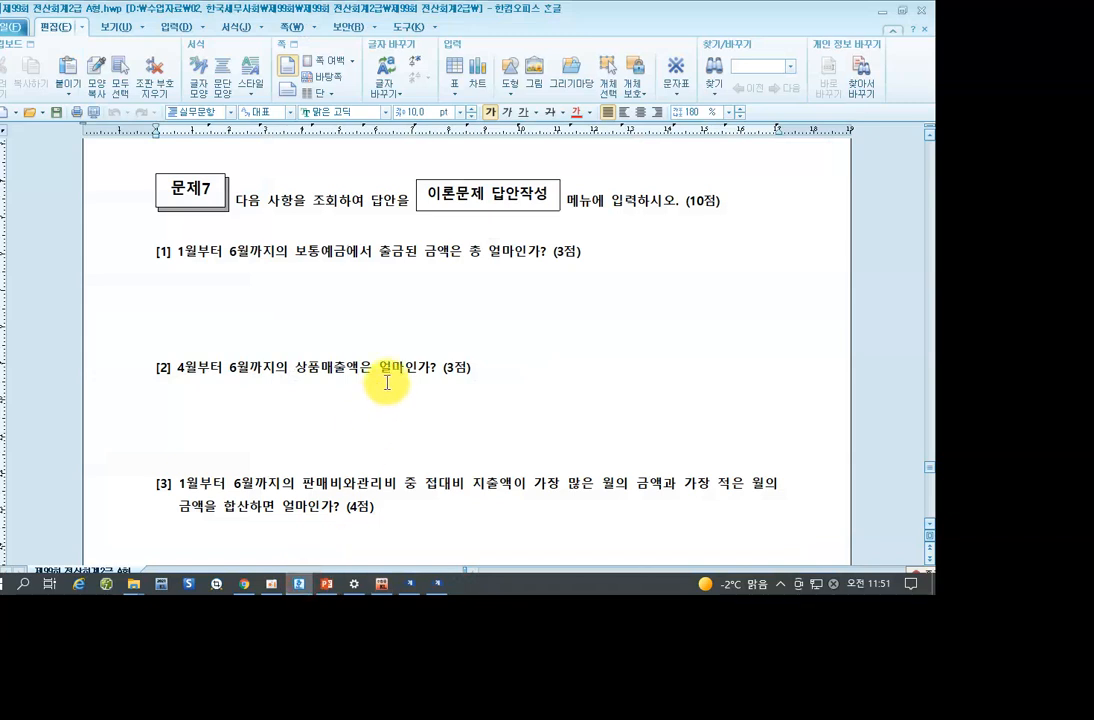
click(184, 370)
click(259, 371)
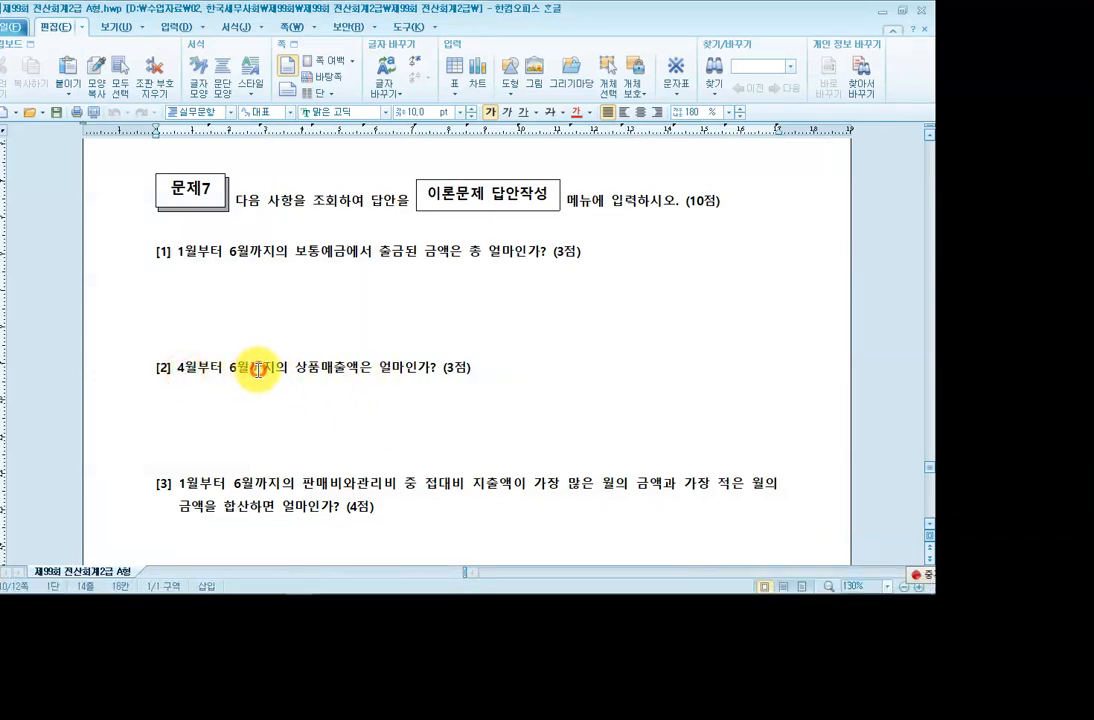
click(320, 371)
click(360, 371)
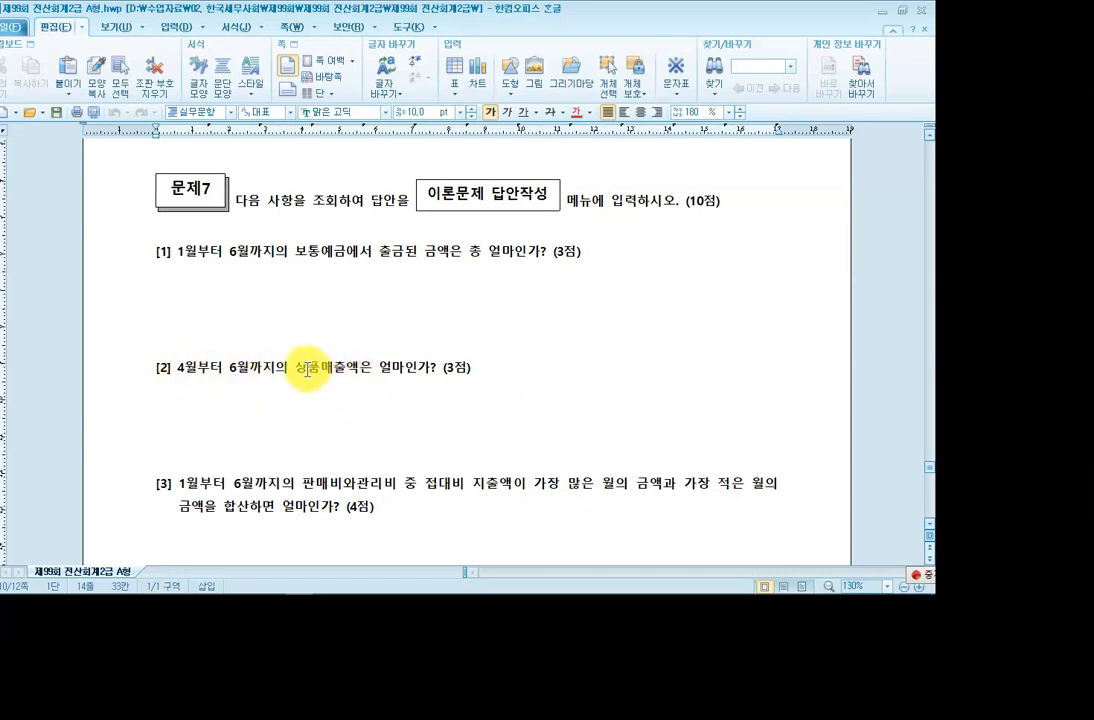
drag(295, 370, 343, 374)
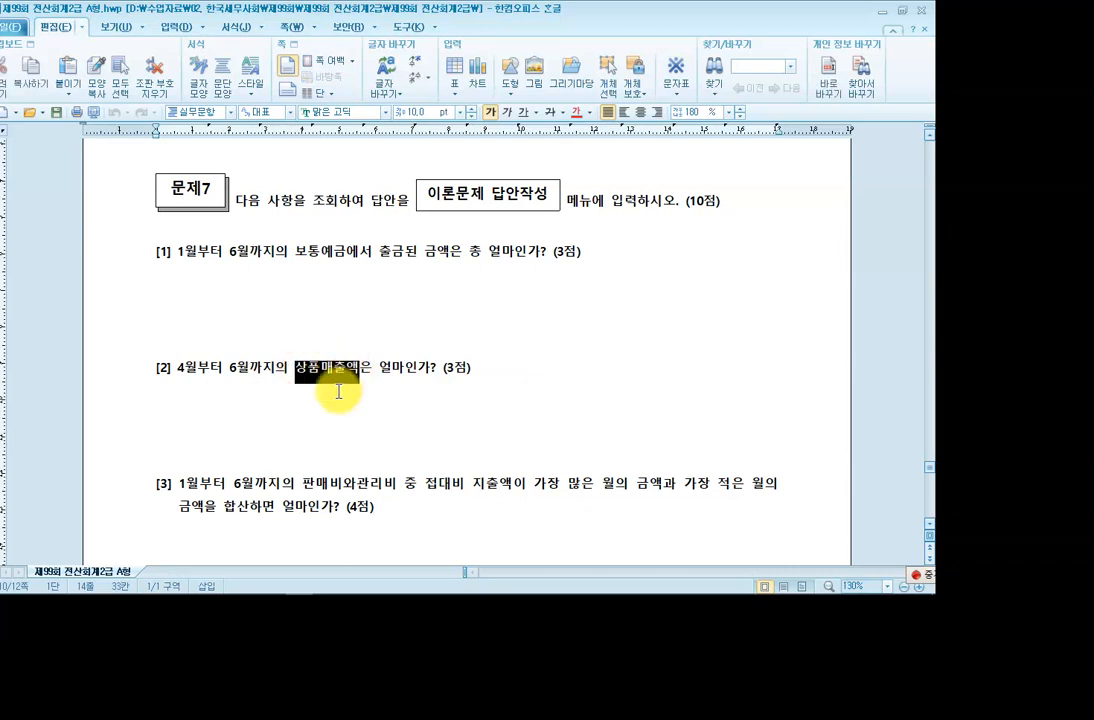
click(335, 398)
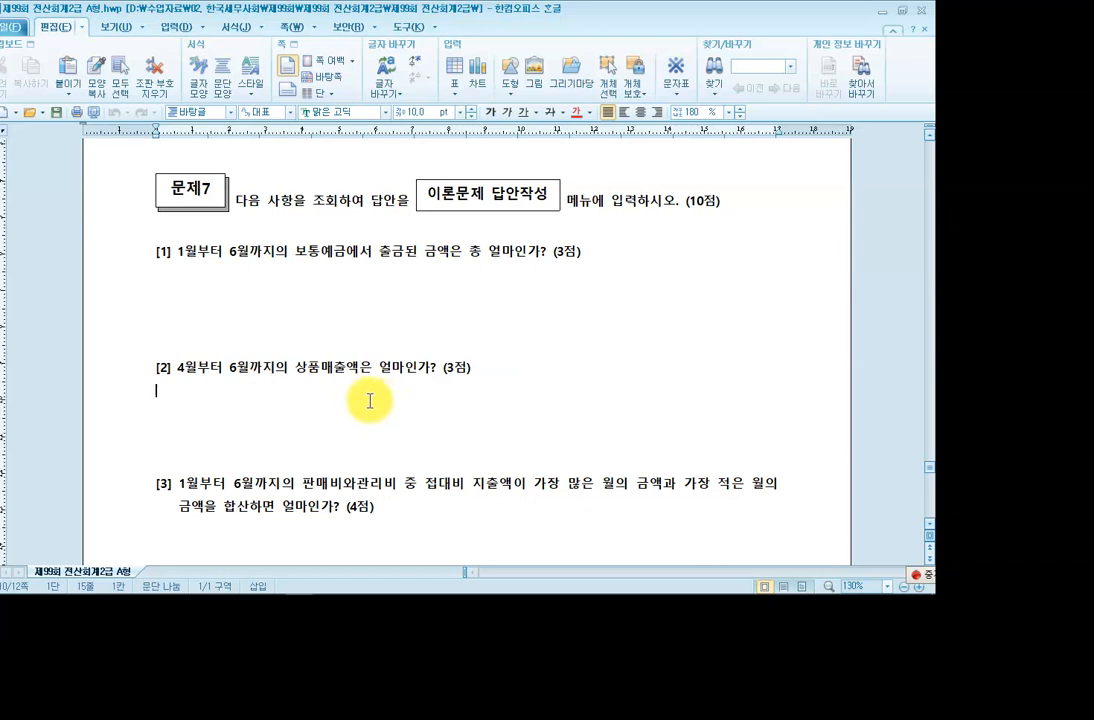
click(380, 369)
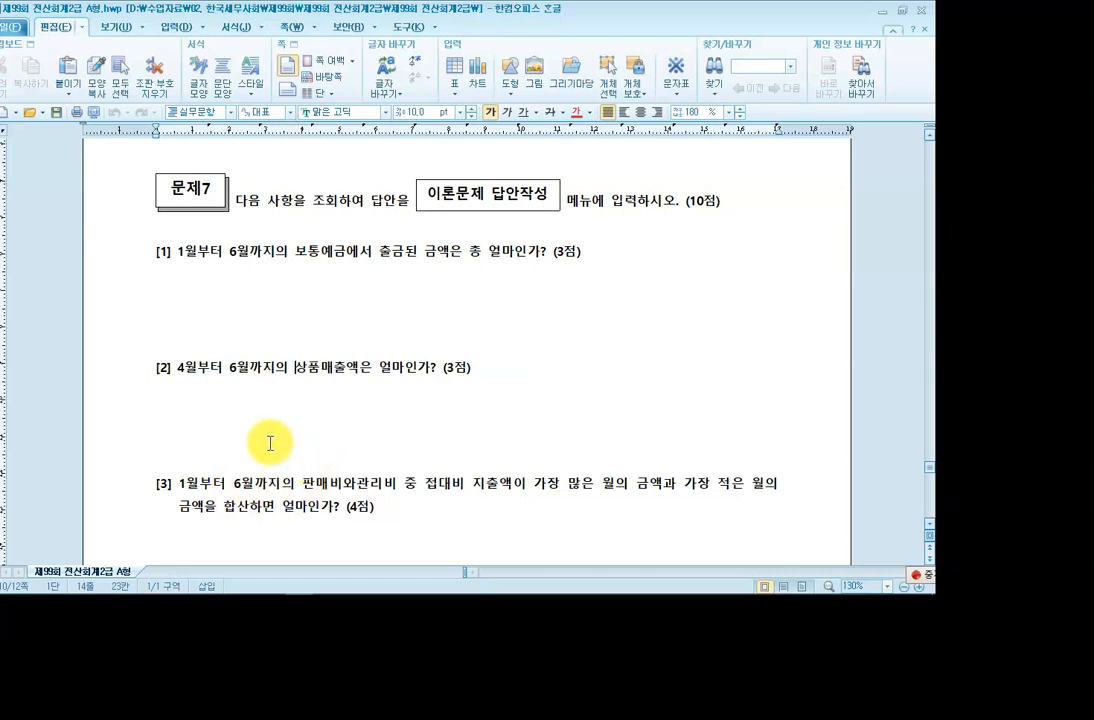
click(229, 368)
click(297, 369)
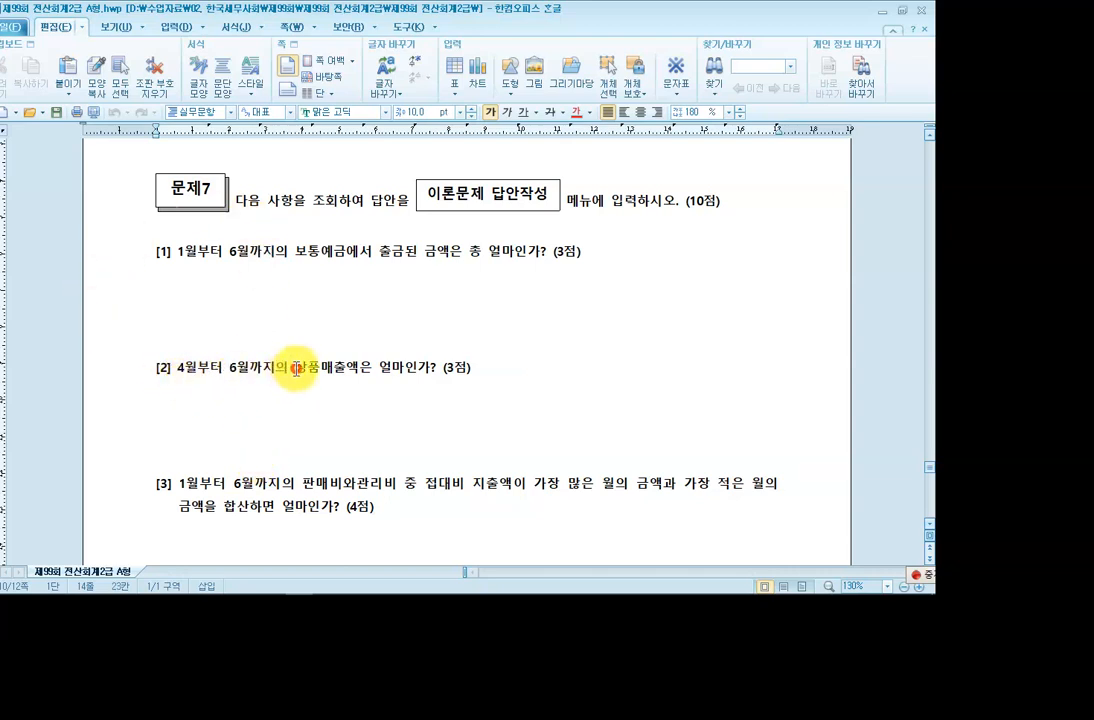
drag(297, 369, 346, 373)
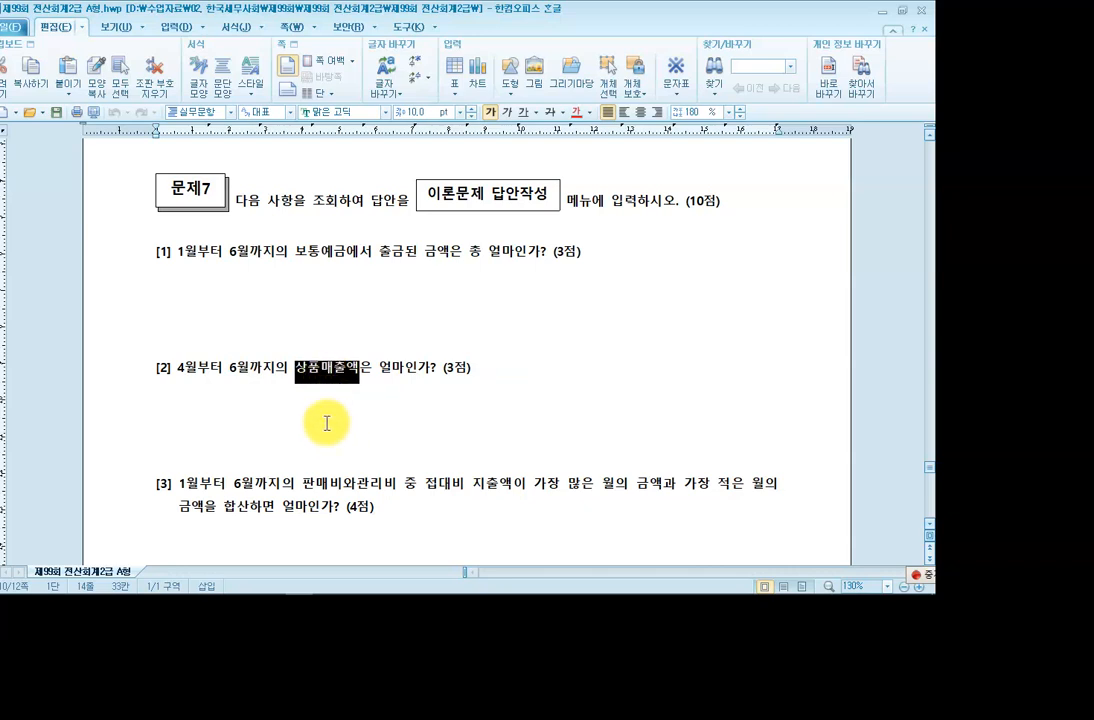
click(358, 390)
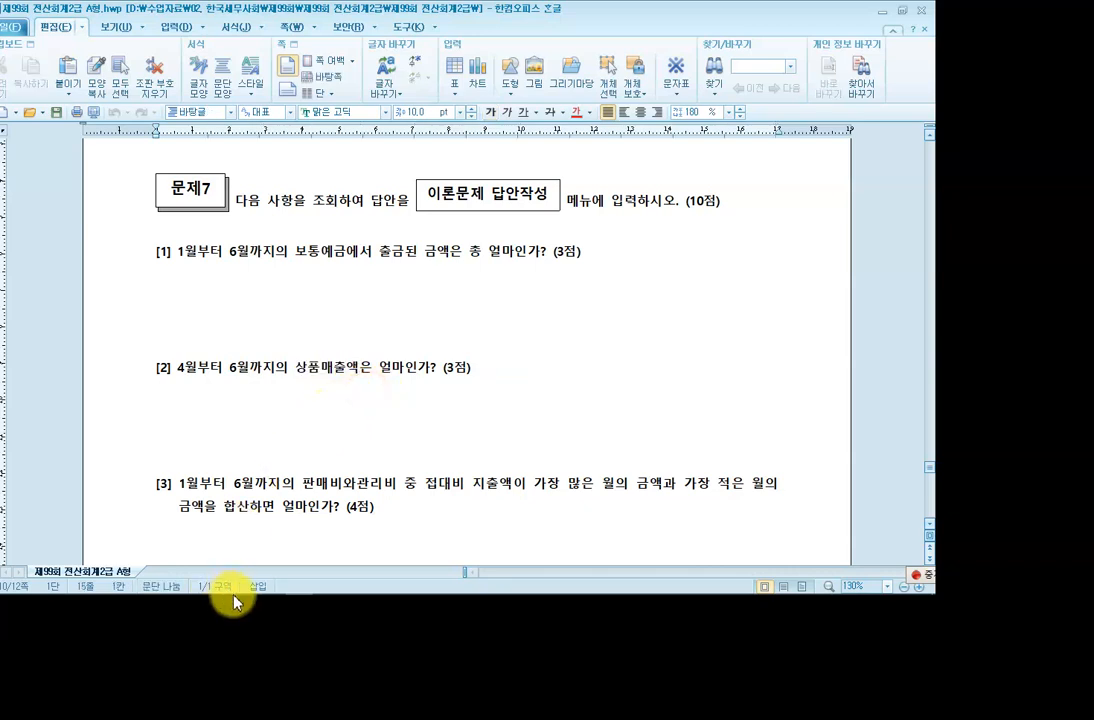
mouse_move(200, 593)
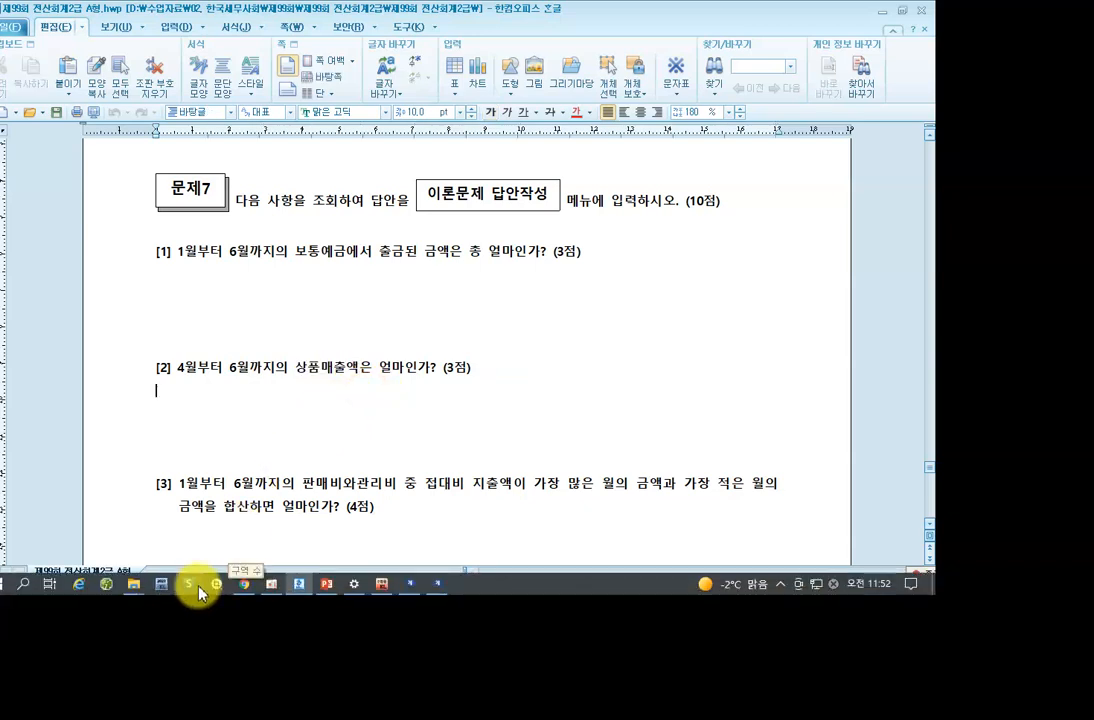
click(383, 584)
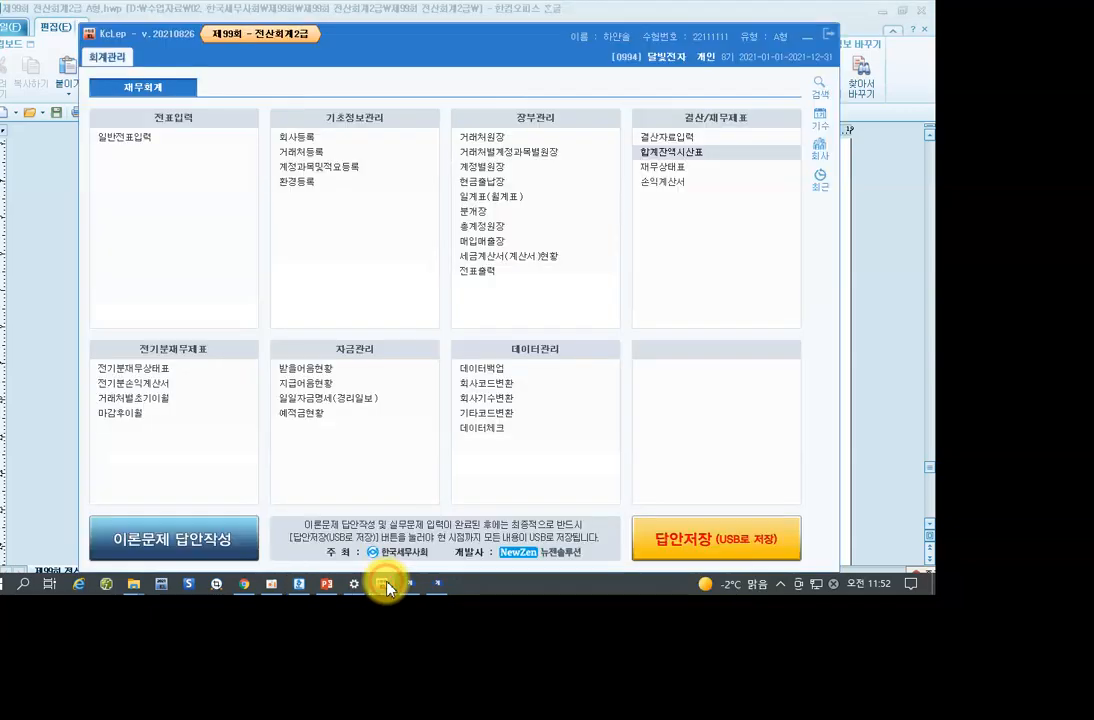
Open 계정별원장 for account 0401 상품매출, April 1 to June 30.
click(488, 170)
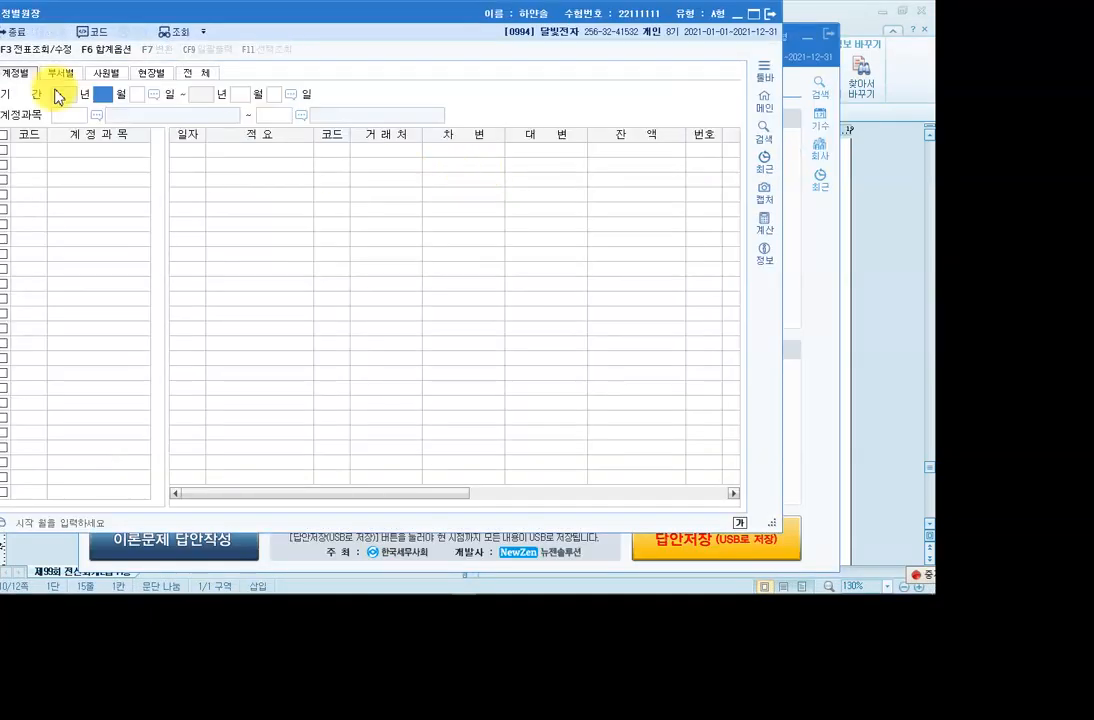
text(4)
key(Return)
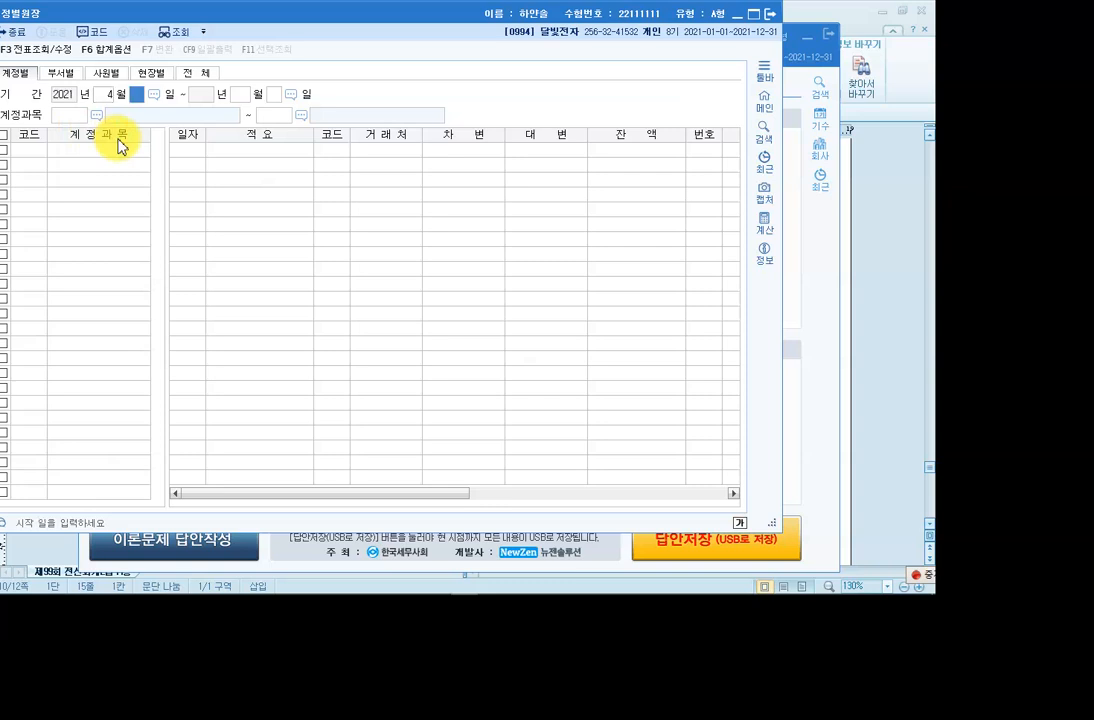
key(Return)
key(Return)
text(30)
key(Return)
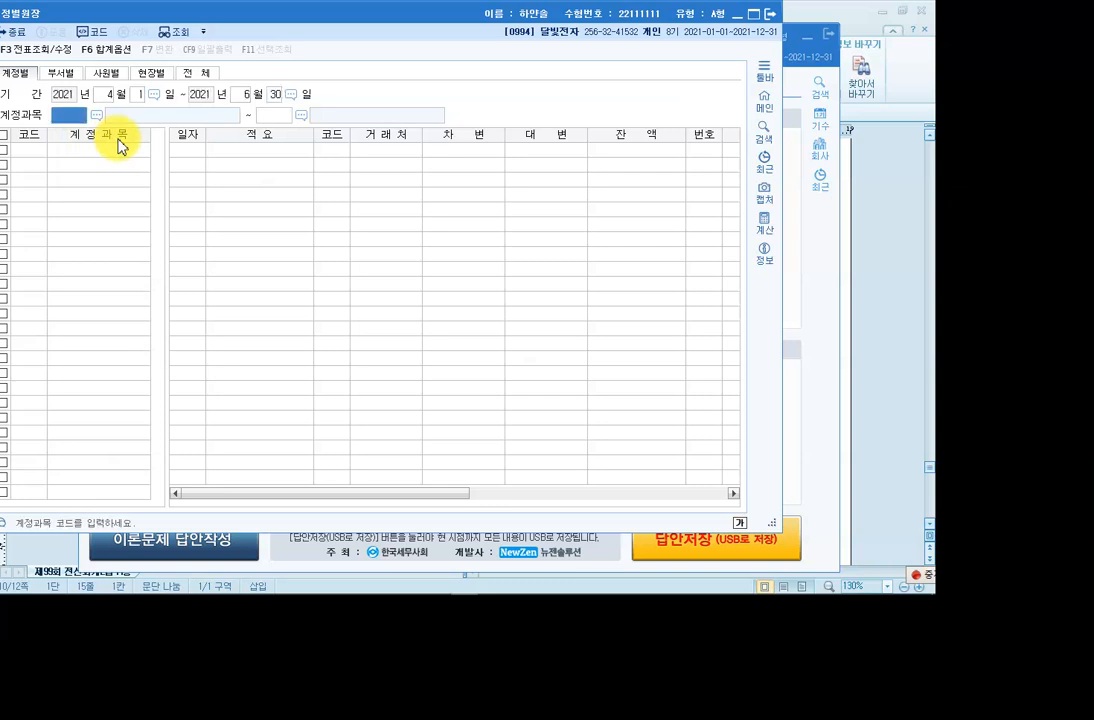
text(0401)
key(Return)
key(Return)
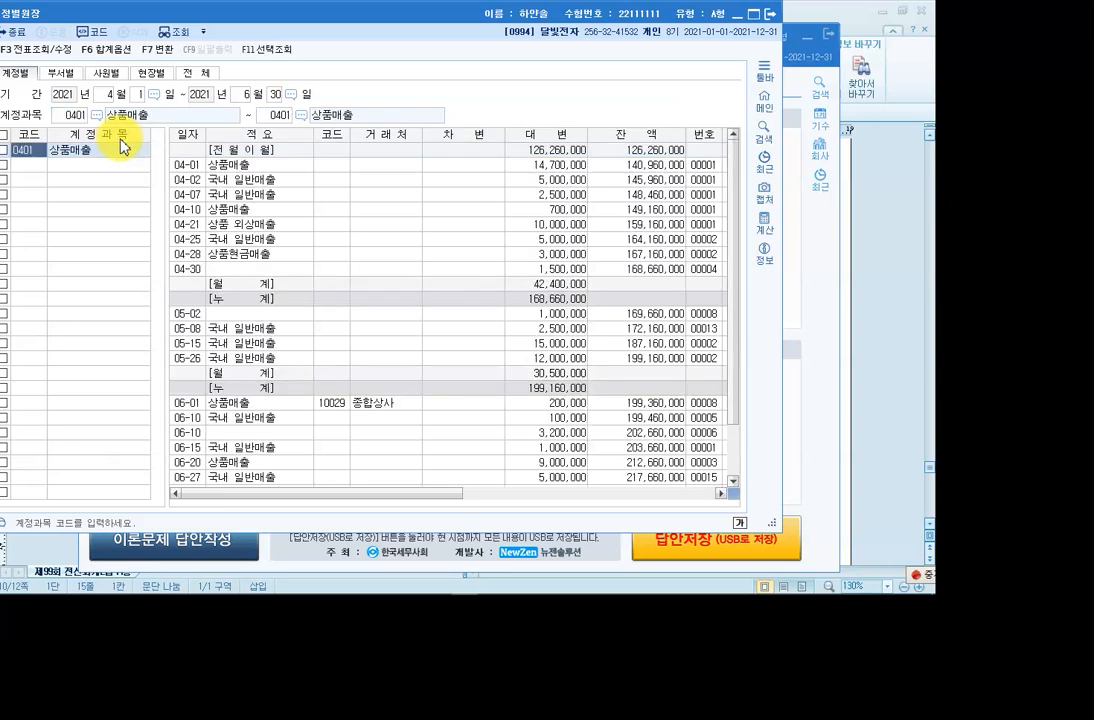
Scroll through the ledger and check the 219,660,000 cumulative total.
scroll(549, 244, down, 2)
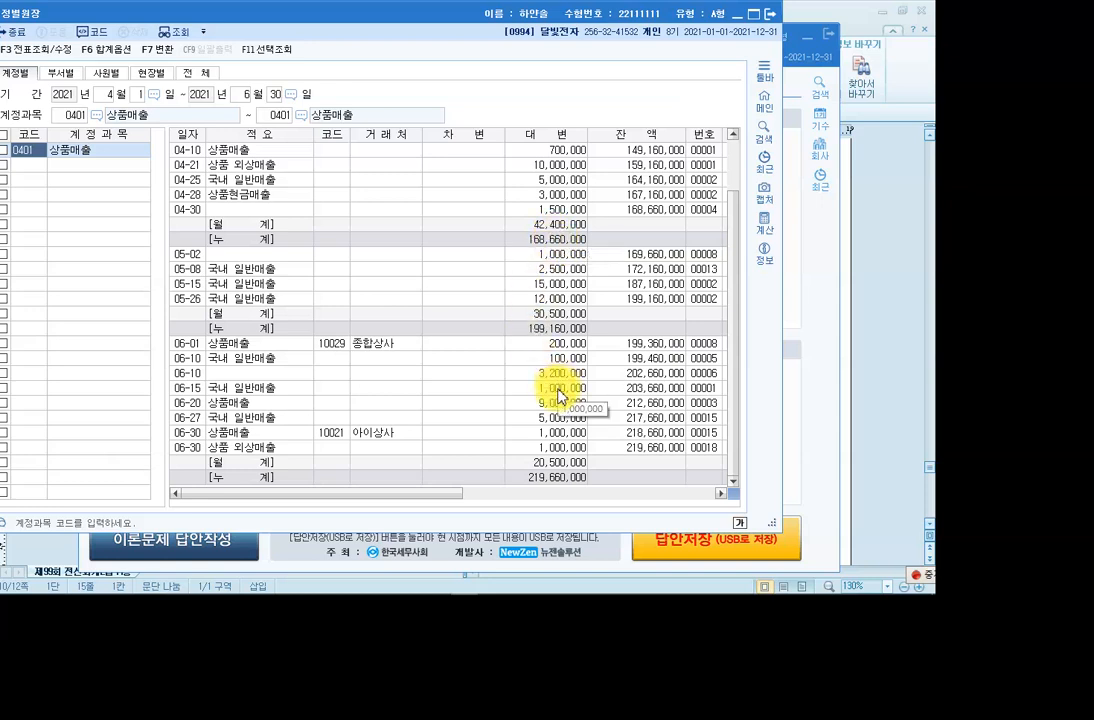
scroll(512, 395, up, 2)
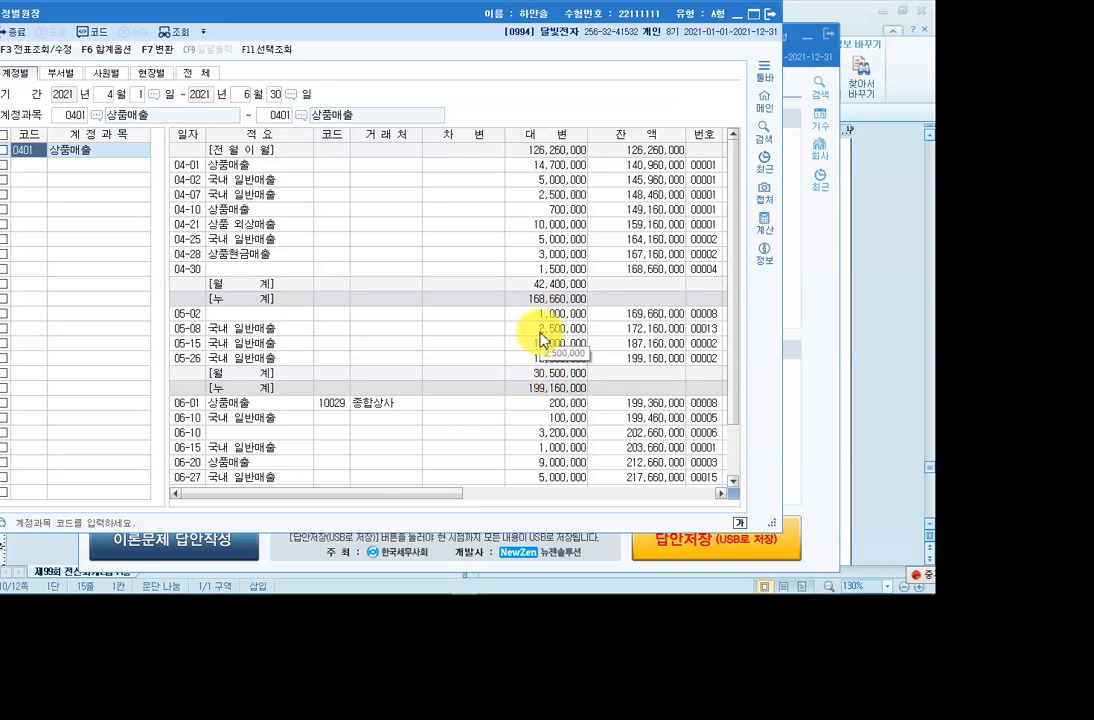
scroll(541, 345, down, 2)
click(541, 478)
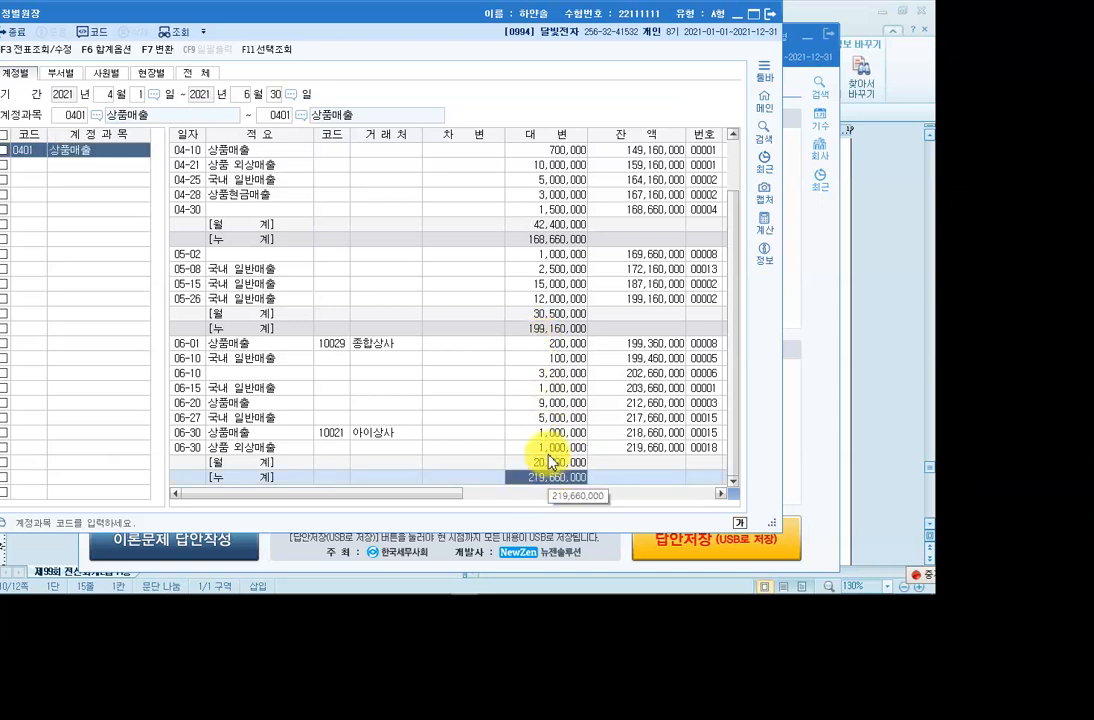
scroll(480, 310, up, 2)
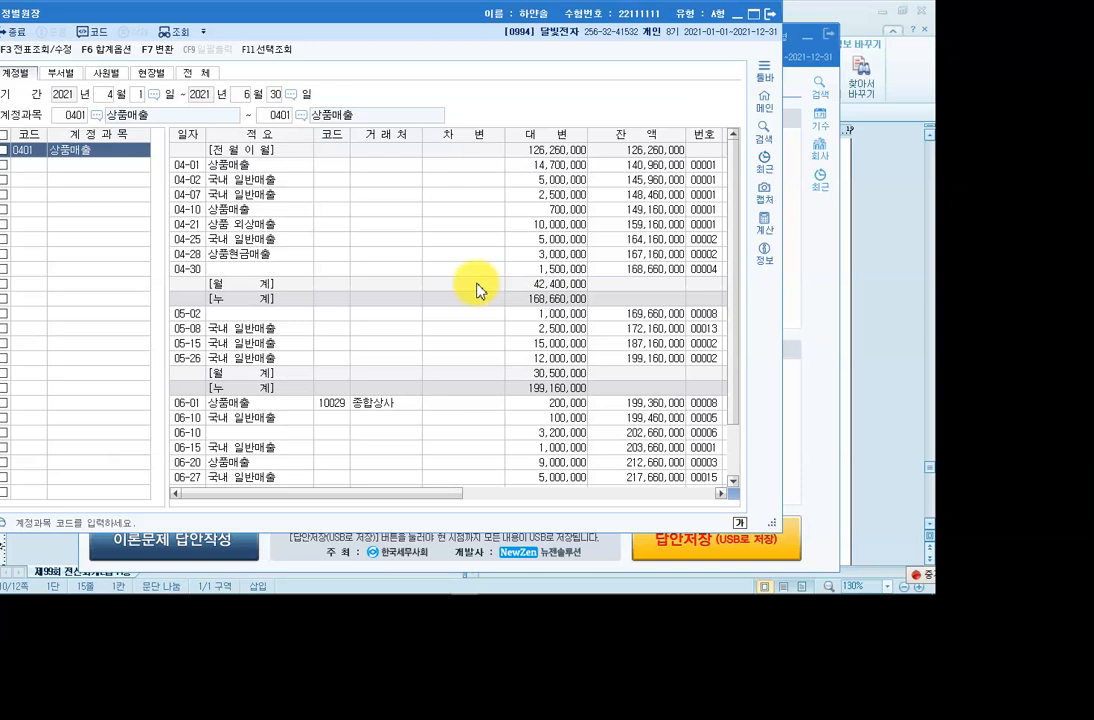
scroll(489, 287, down, 2)
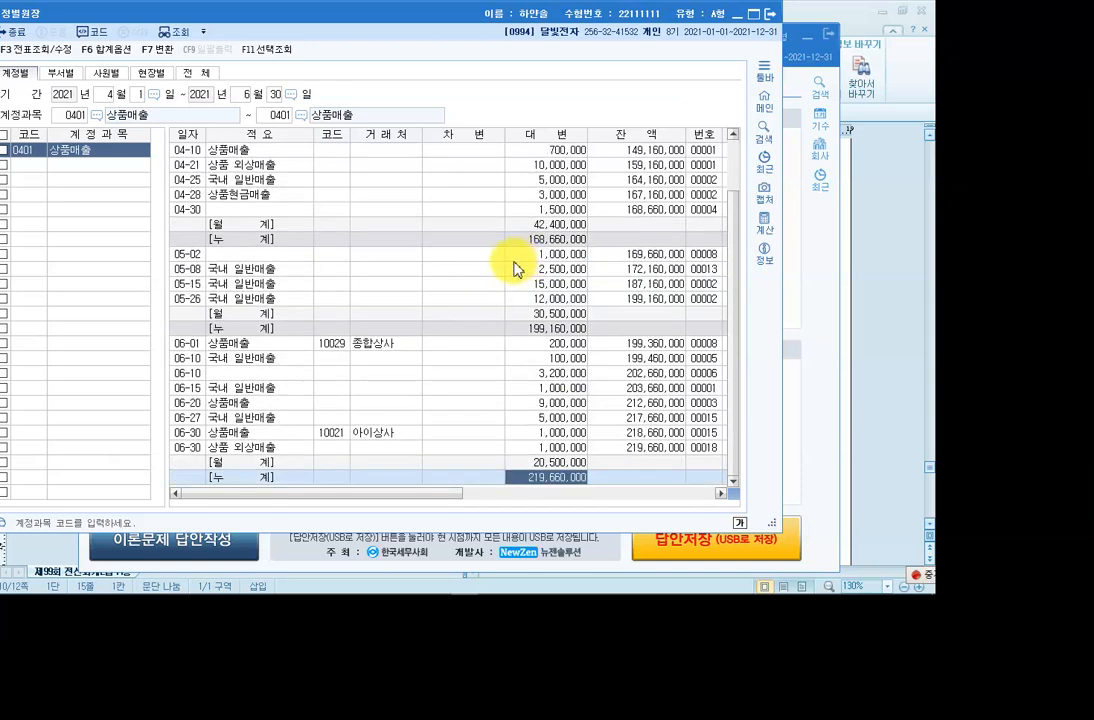
scroll(513, 266, up, 2)
Check the 126,260,000 carried-forward credit and April's 42,400,000 credit total, then bring up the annotation pen.
click(259, 151)
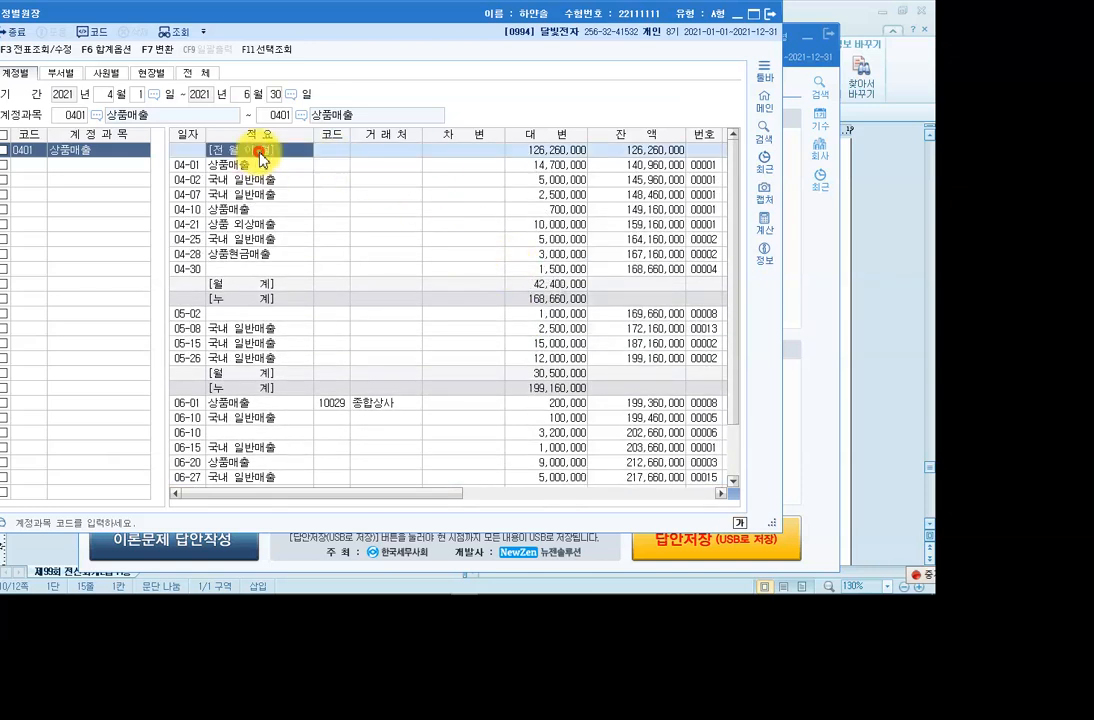
click(549, 150)
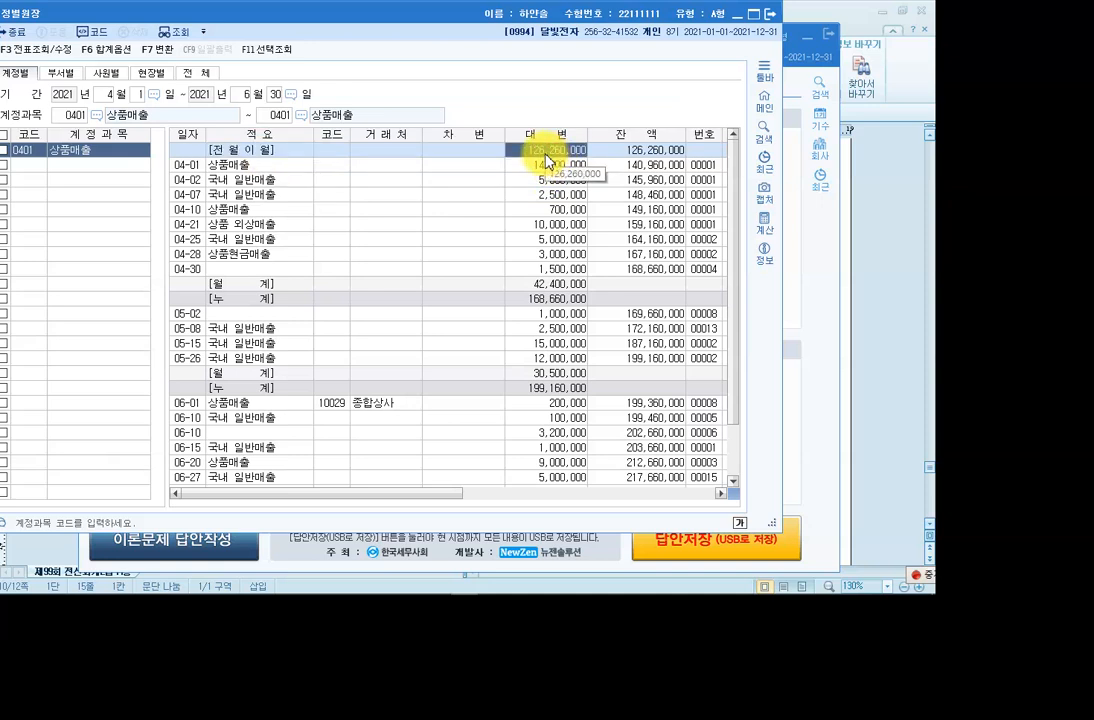
click(548, 285)
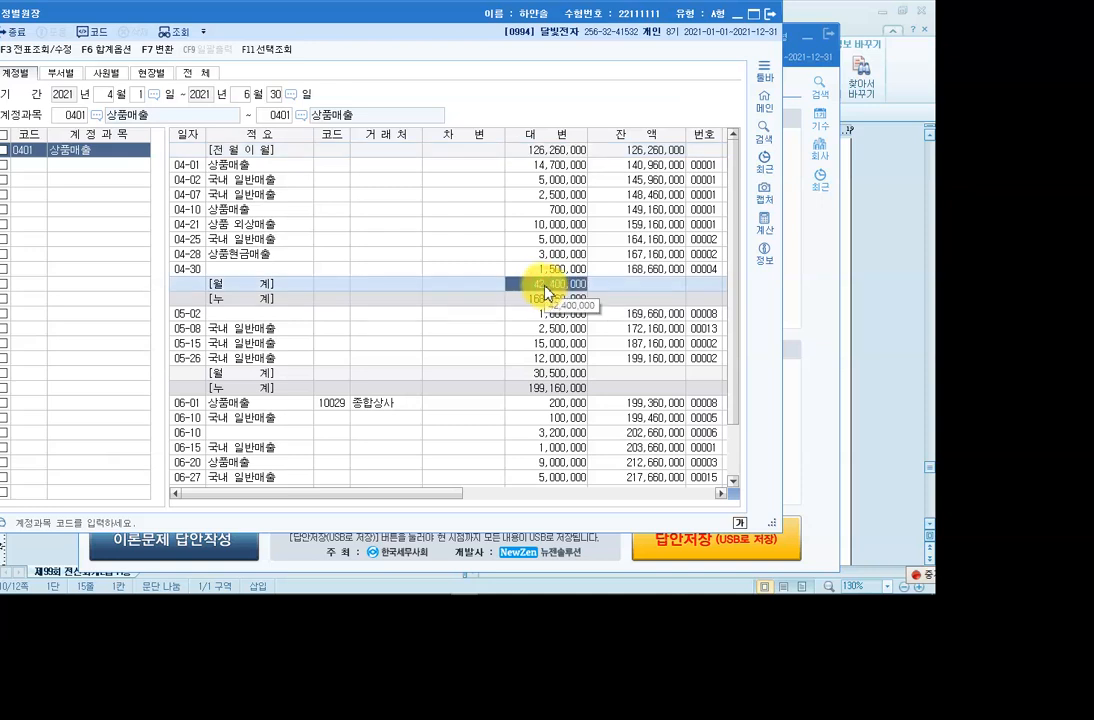
click(527, 168)
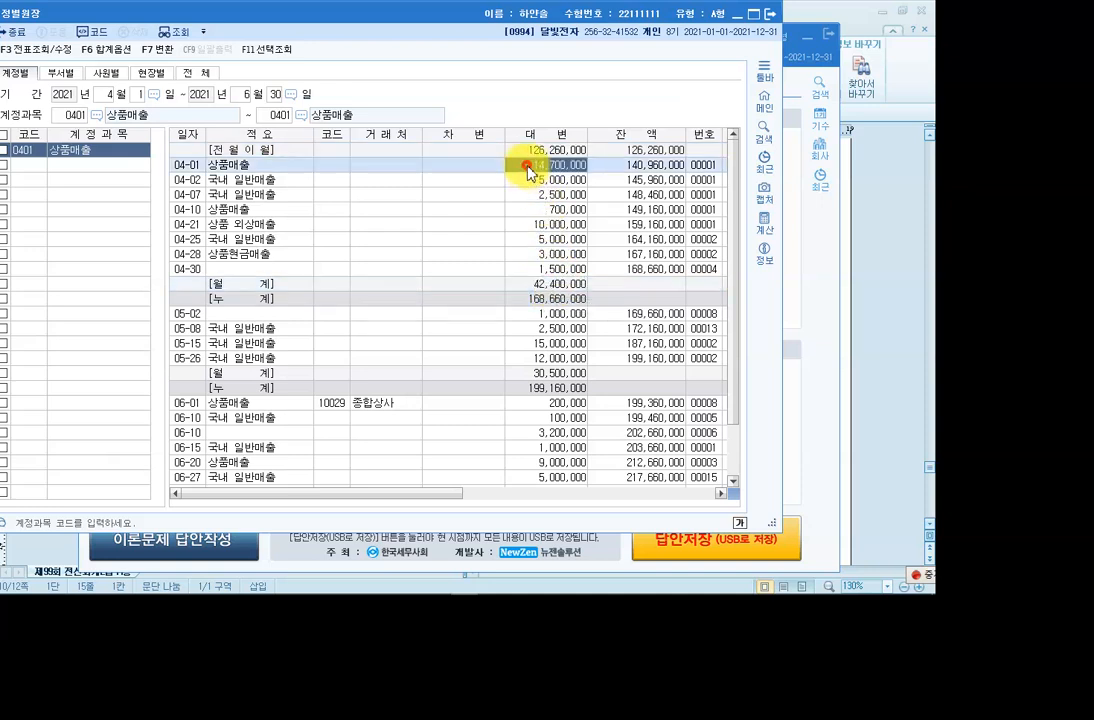
click(528, 284)
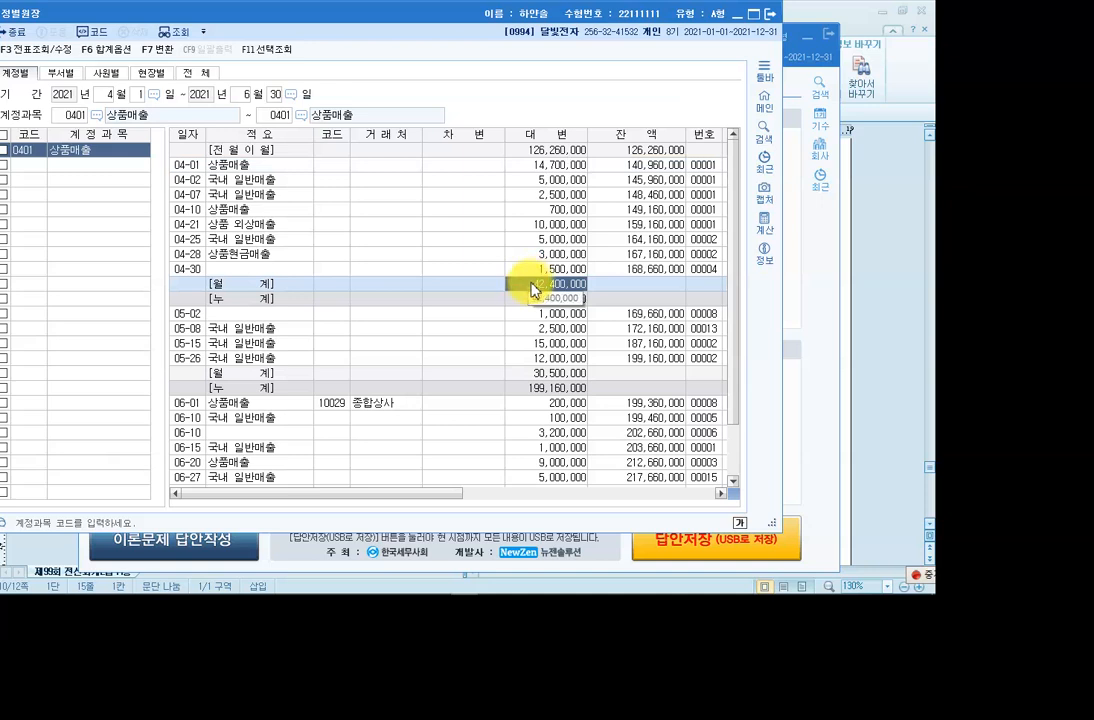
key(F9)
click(886, 101)
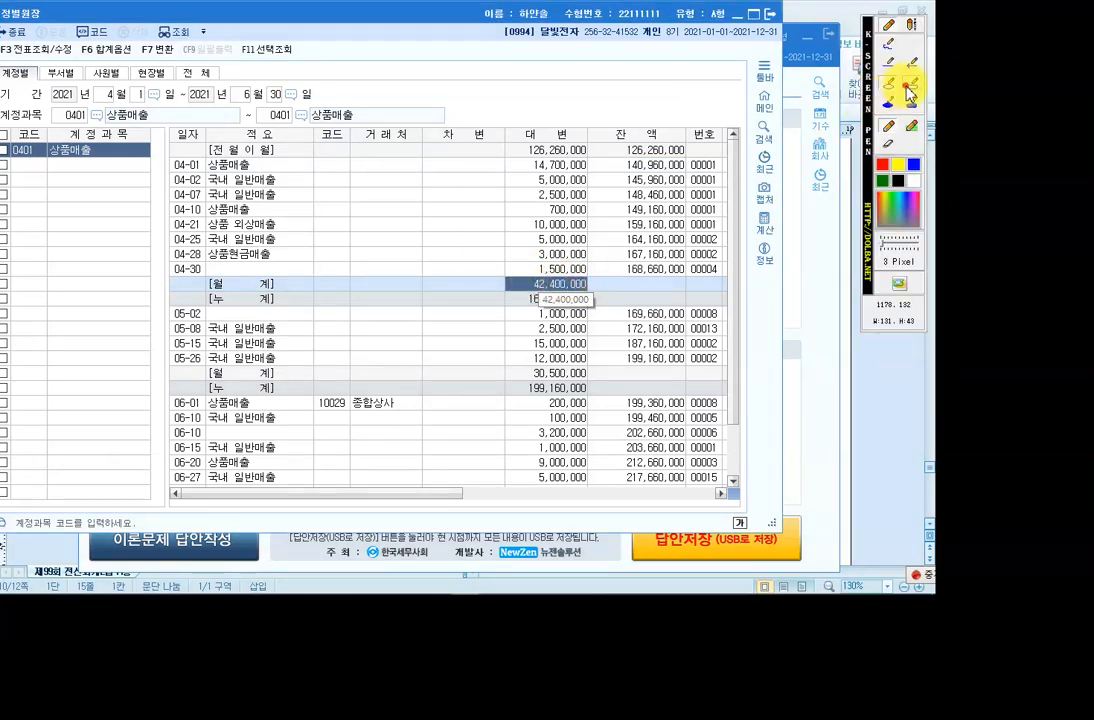
Outline the April, May and June credit amounts in the 상품매출 ledger, then clear them.
drag(520, 159, 592, 298)
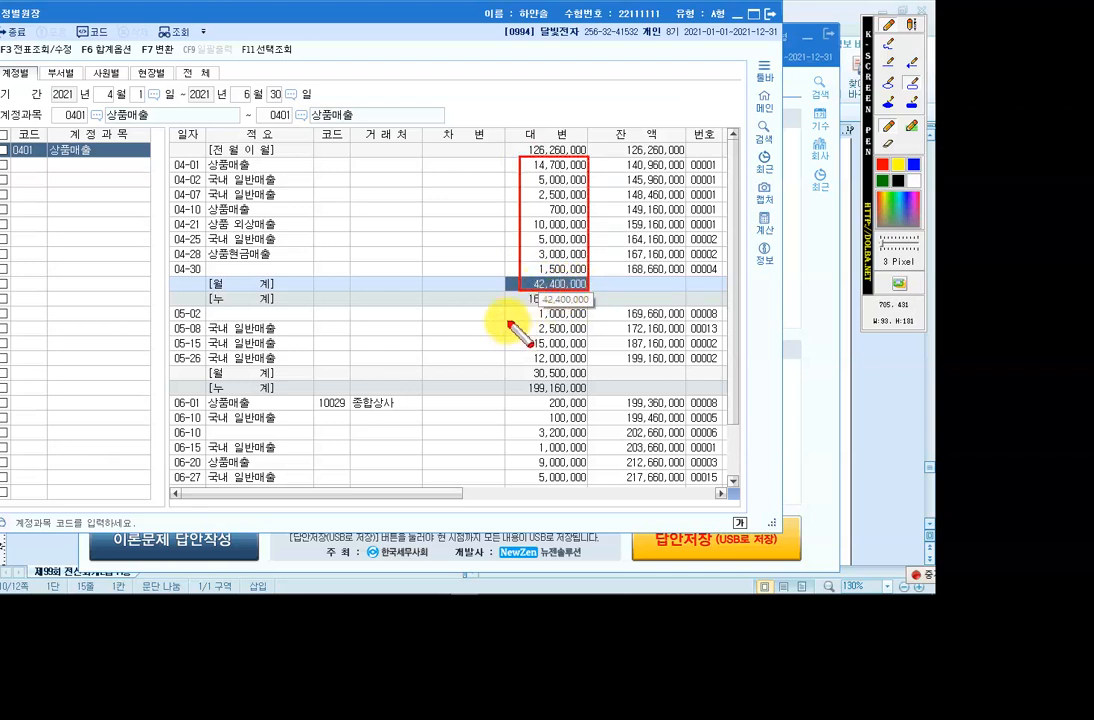
drag(506, 306, 590, 381)
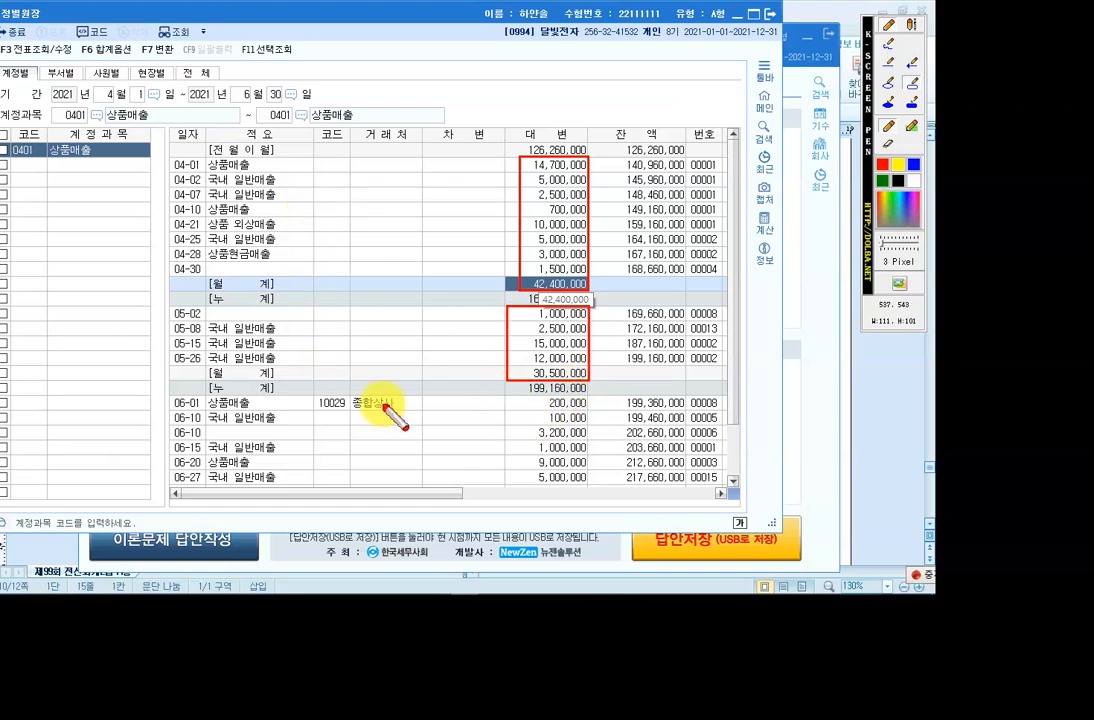
drag(513, 396, 590, 492)
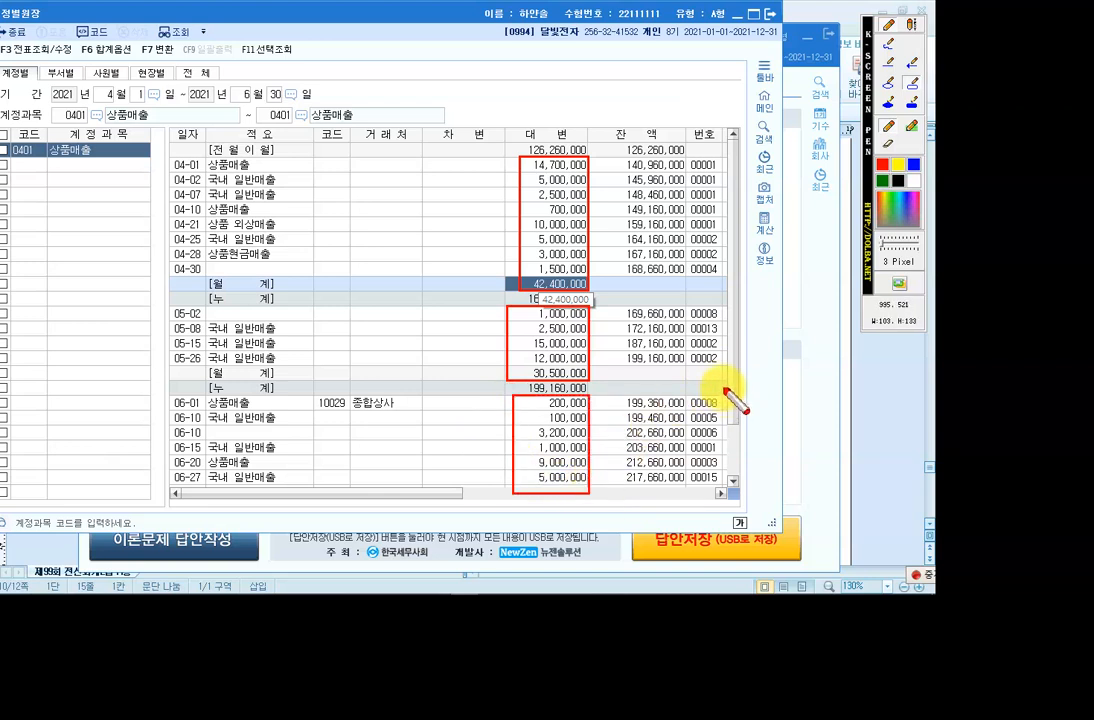
key(Escape)
Mark the 219,660,000 cumulative total at the bottom, then close 계정별원장.
drag(733, 384, 731, 467)
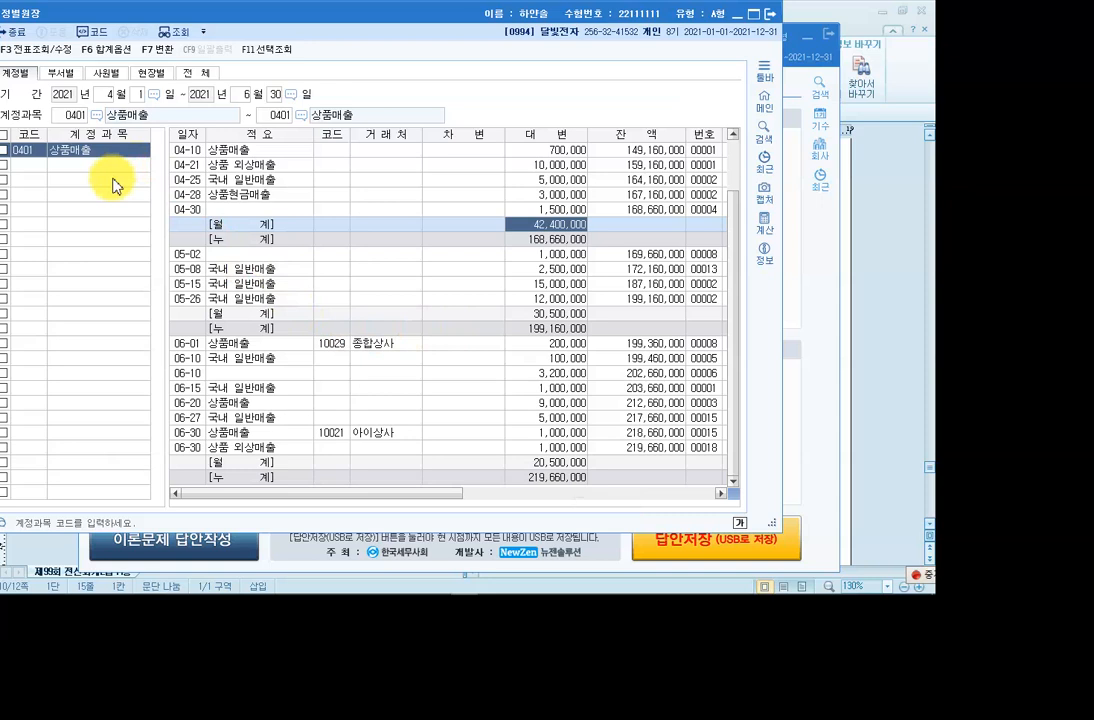
key(F2)
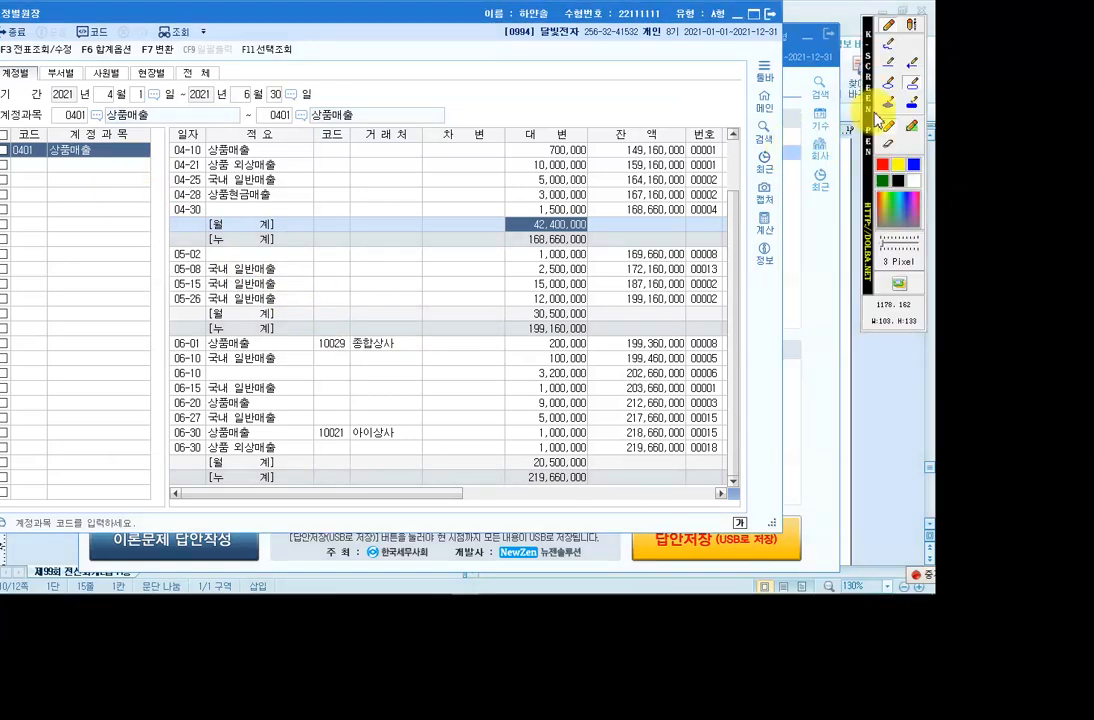
click(911, 88)
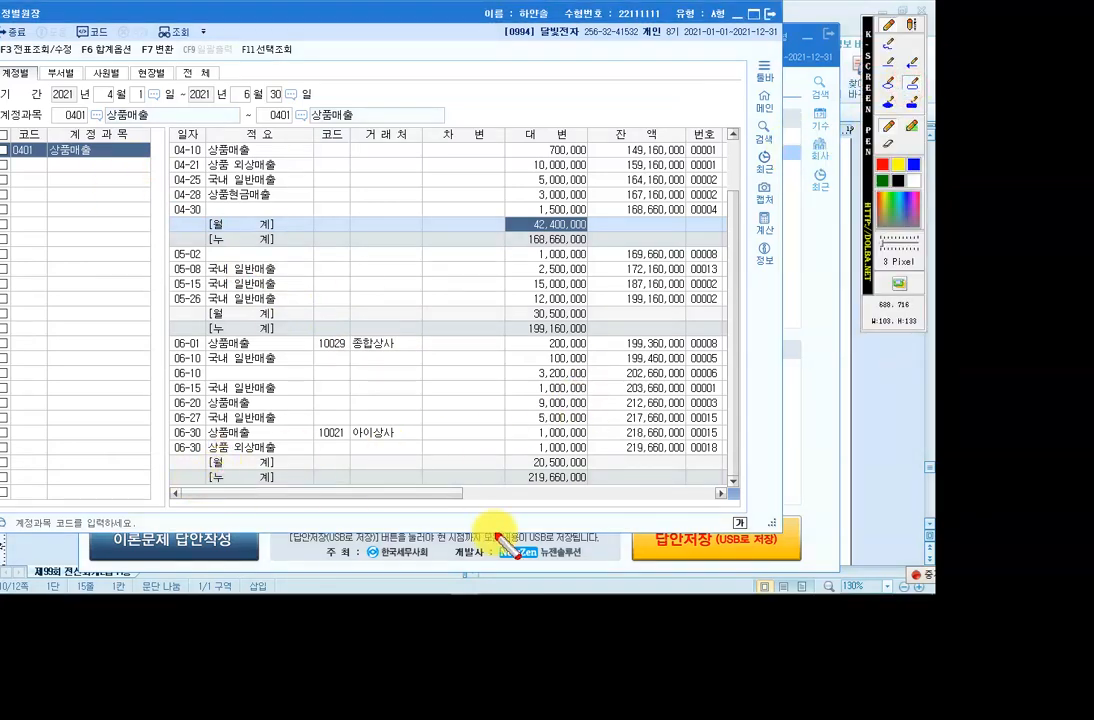
drag(513, 470, 589, 486)
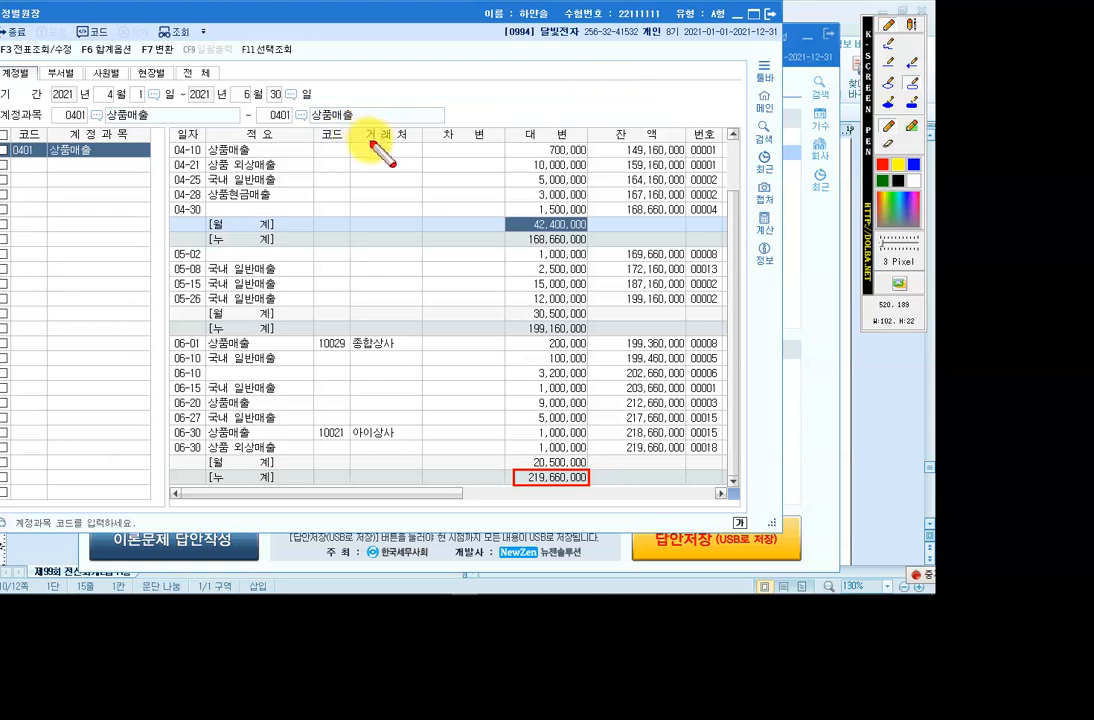
key(Escape)
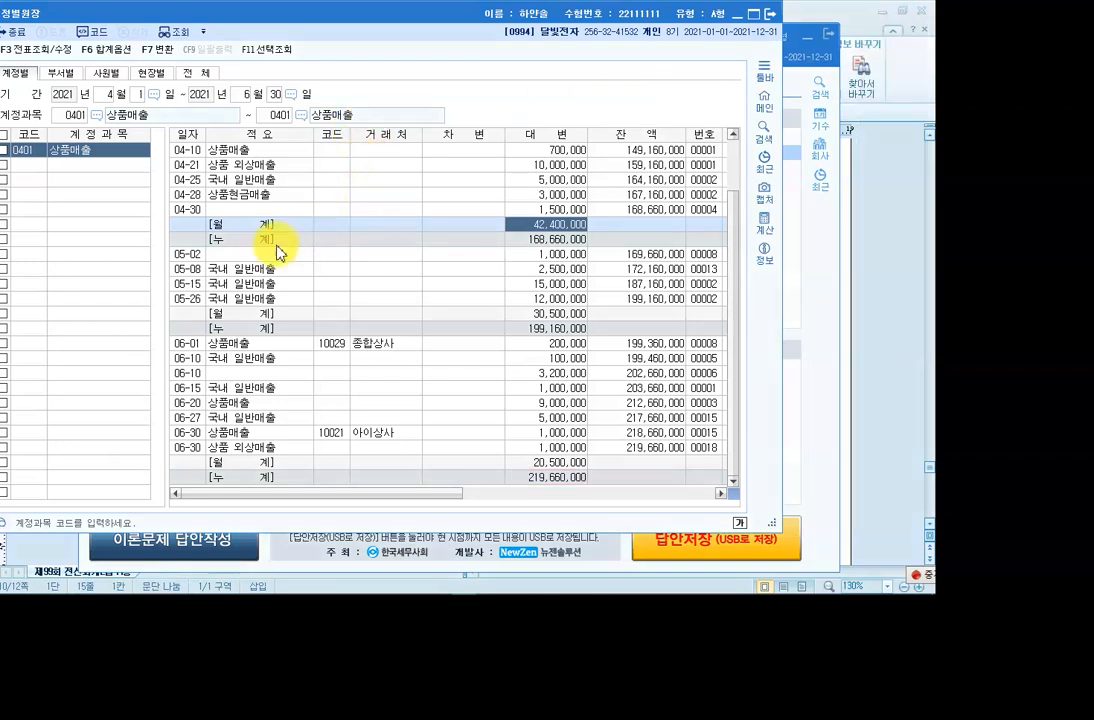
click(772, 22)
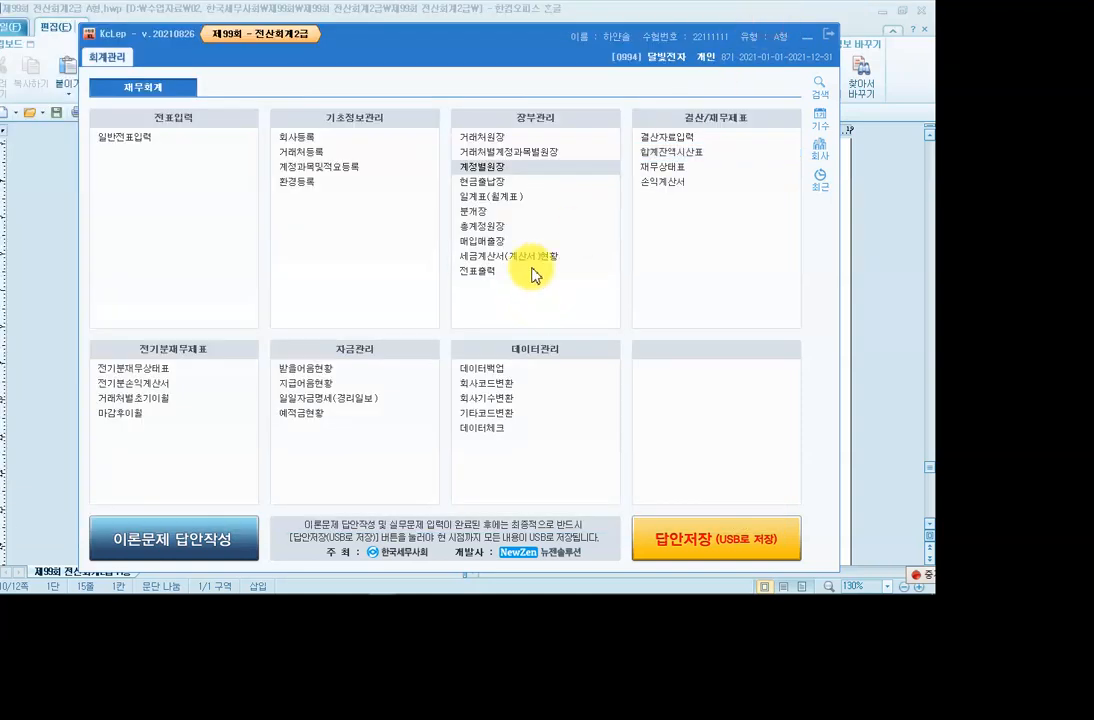
Query the 월계표 for months 04 through 06 of 2021.
click(493, 198)
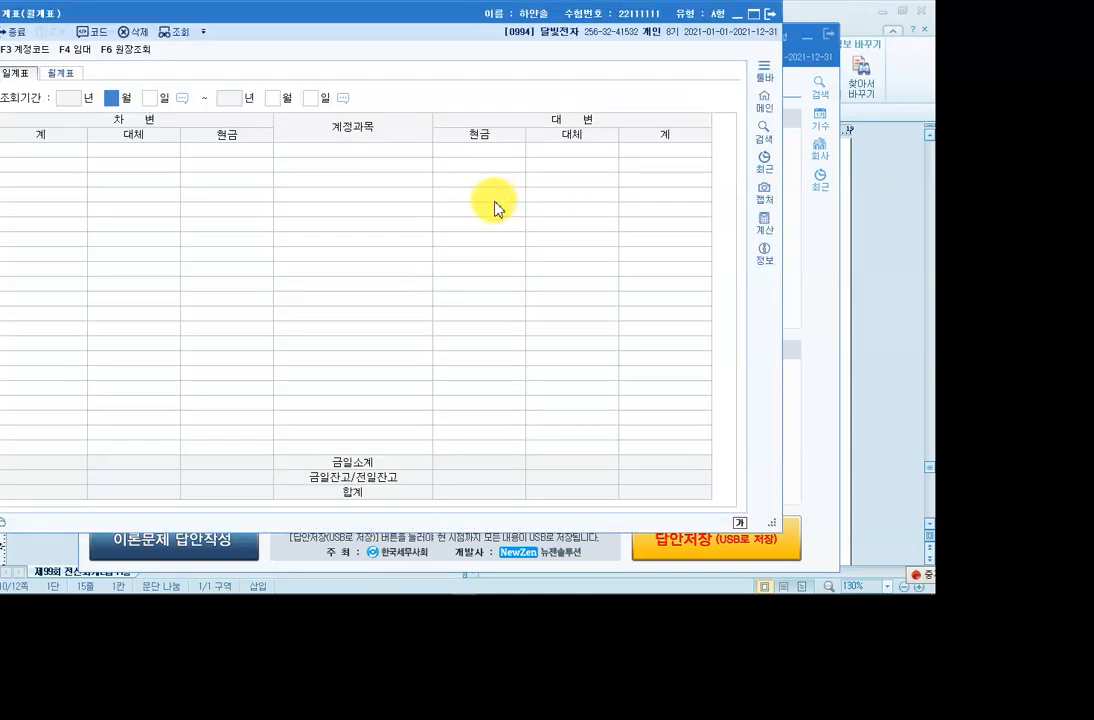
click(60, 73)
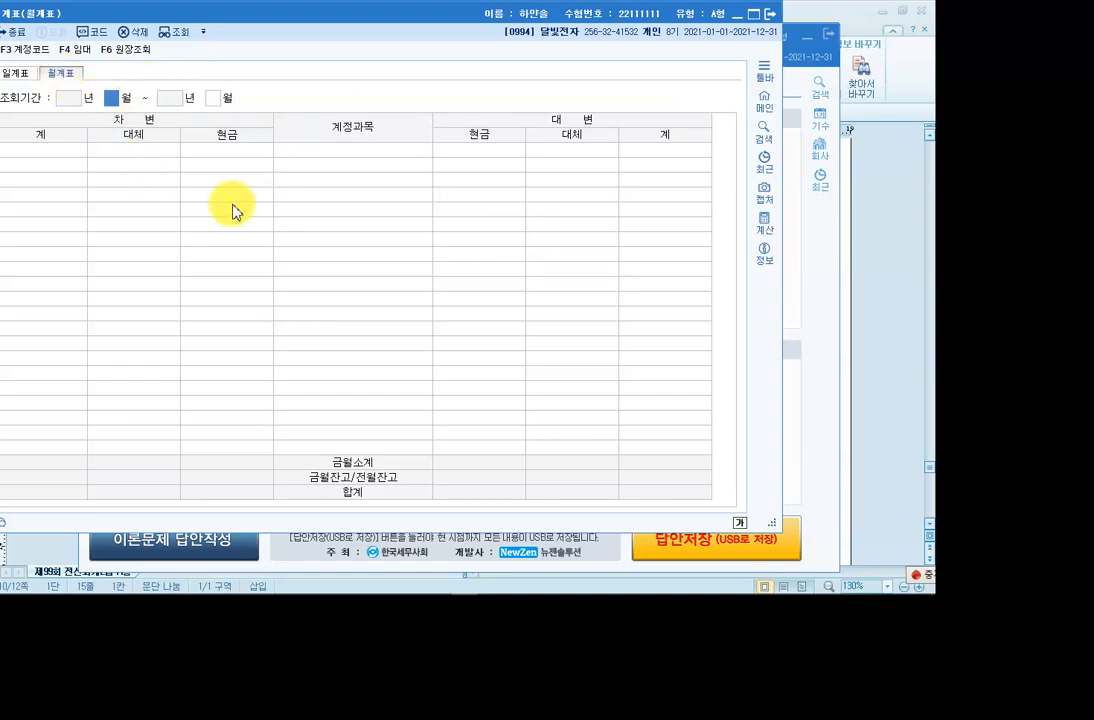
key(Return)
text(6)
key(Return)
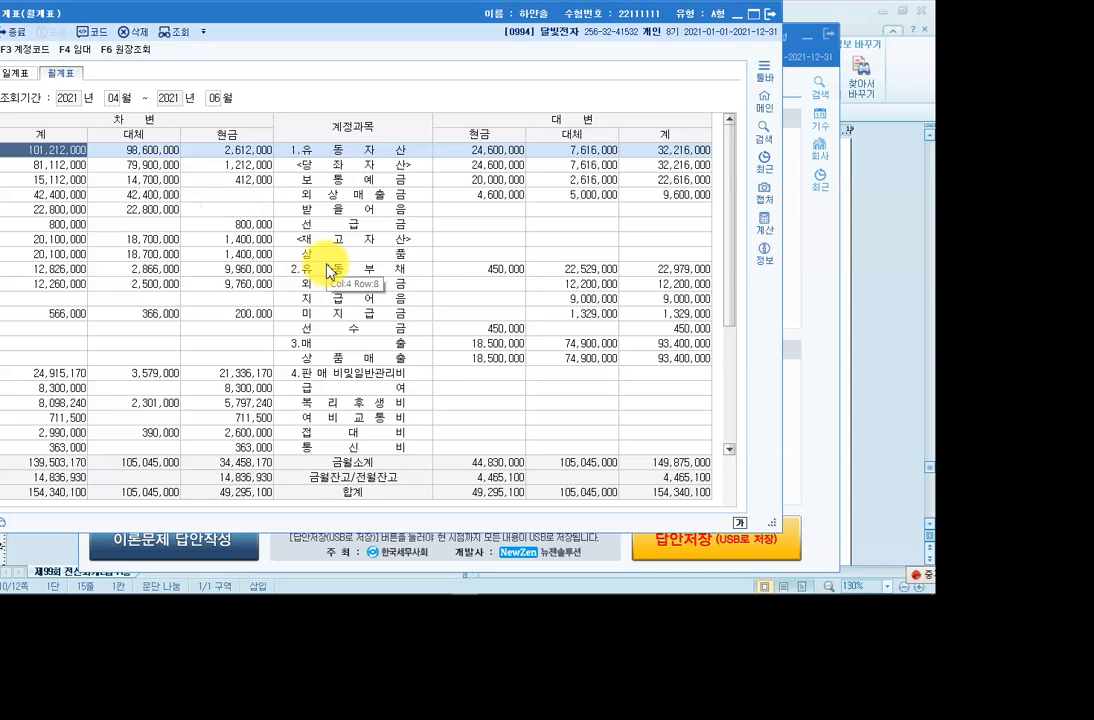
Select the 상품매출 row showing 93,400,000 in credits and ready the rectangle annotation pen.
scroll(330, 265, down, 4)
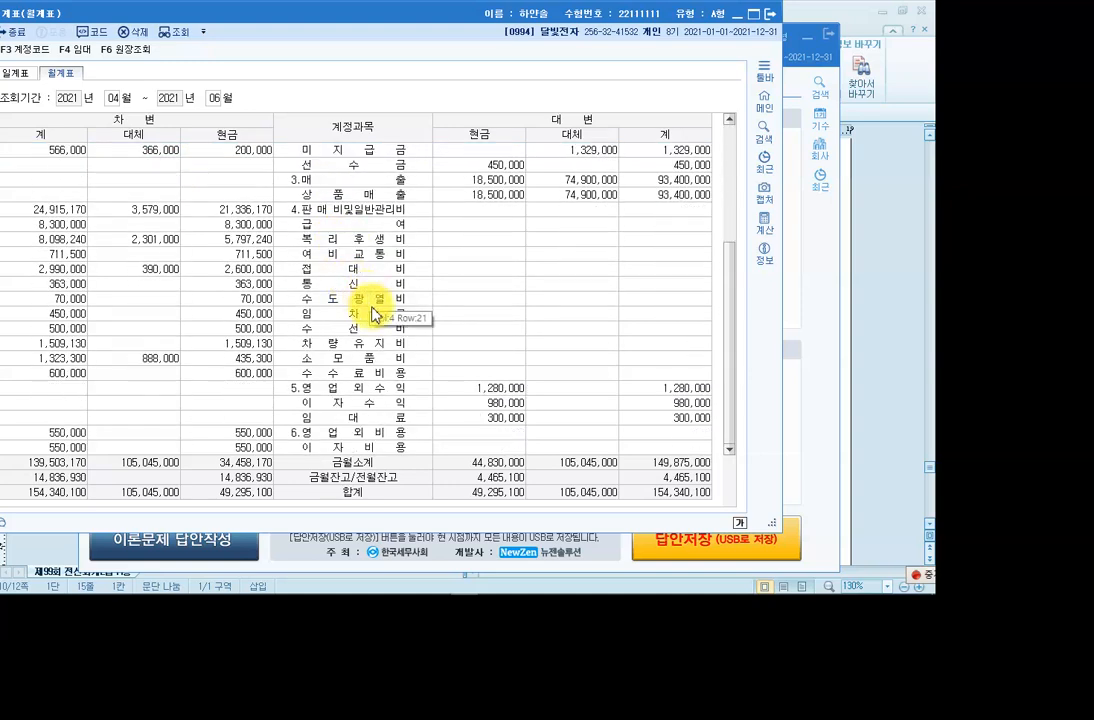
scroll(370, 280, up, 2)
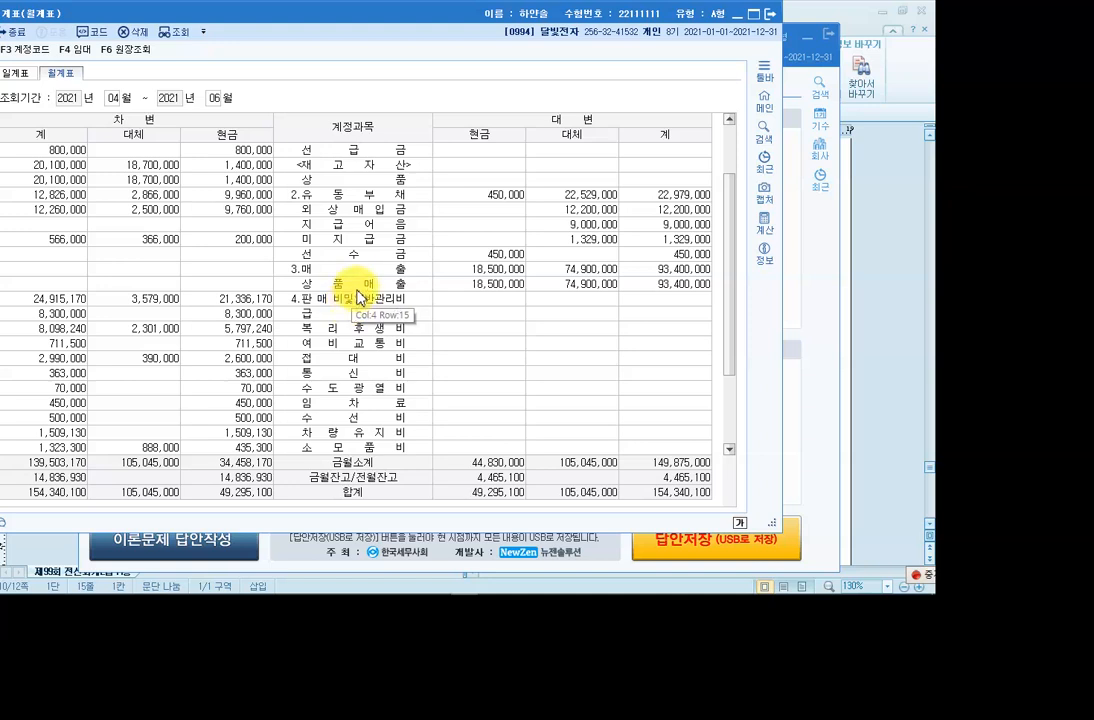
click(362, 285)
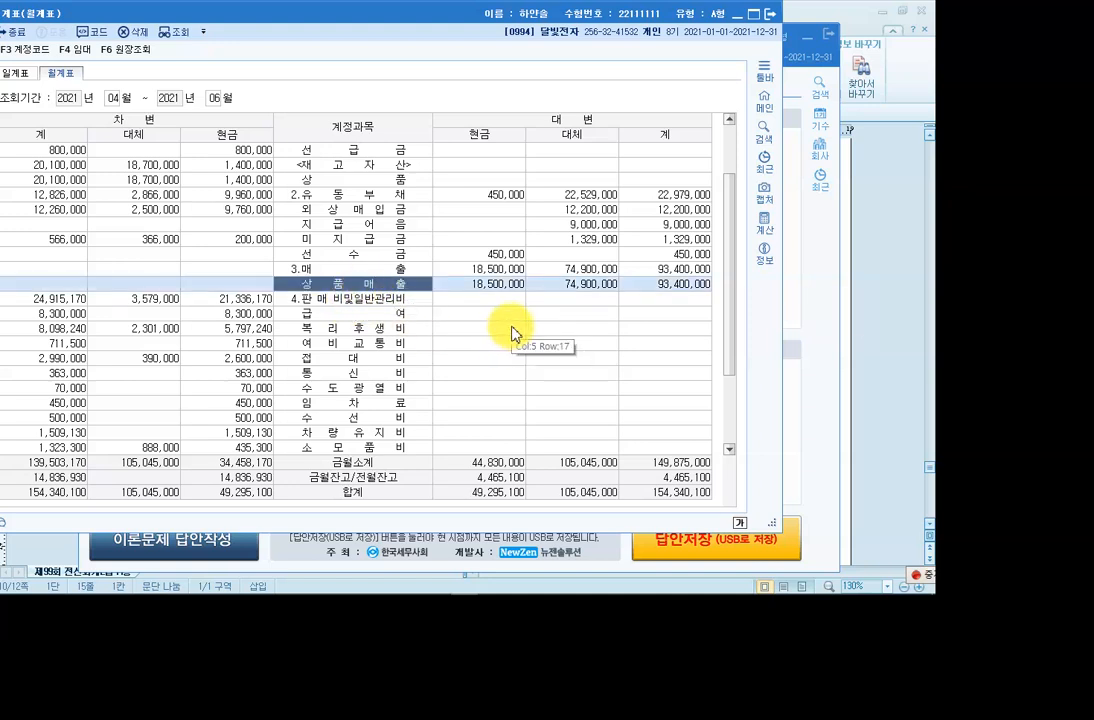
key(F9)
click(917, 86)
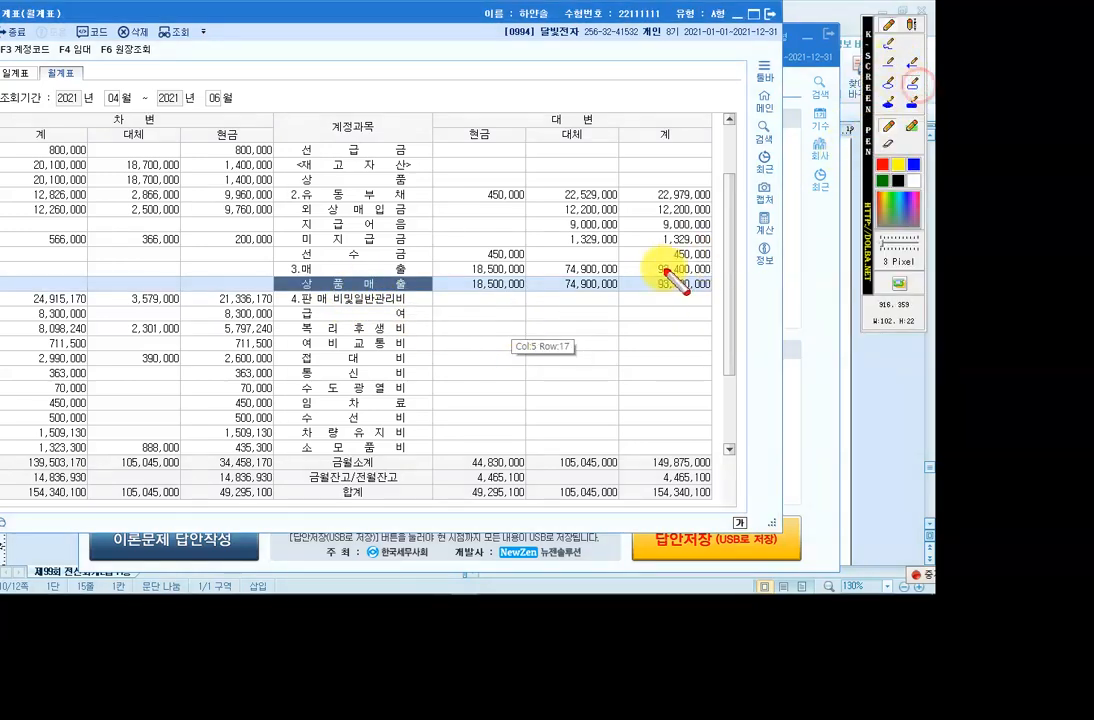
Outline the 상품매출 row and circle its 93,400,000 credit total.
drag(275, 262, 718, 294)
click(890, 88)
mouse_move(655, 255)
mouse_down()
mouse_move(745, 320)
mouse_move(642, 268)
mouse_up()
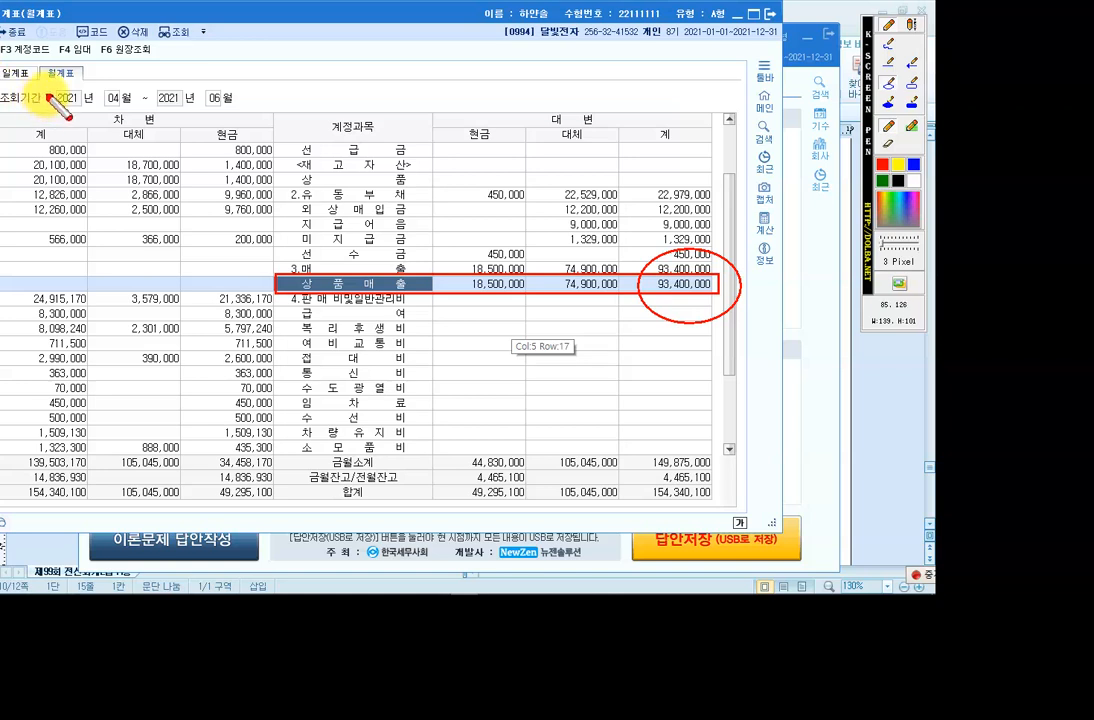
Write a 시산표 note listing 자산, 부채, 자본, 수익, 비용, then clear it and close 월계표.
click(866, 33)
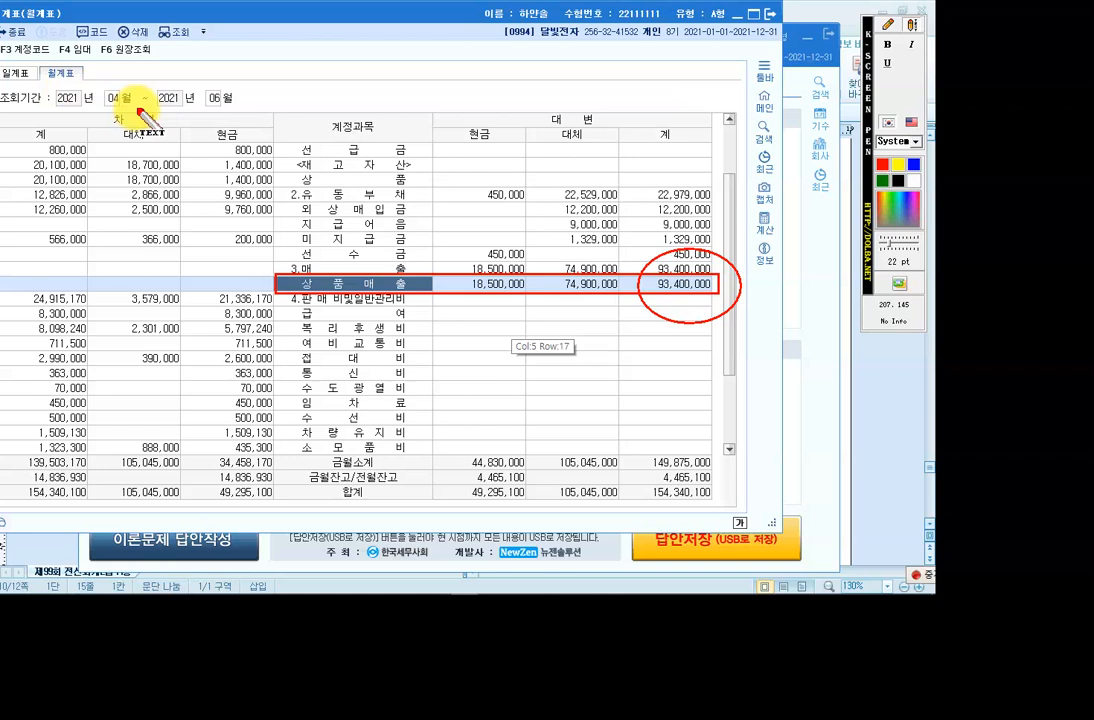
drag(126, 68, 126, 85)
text(-)
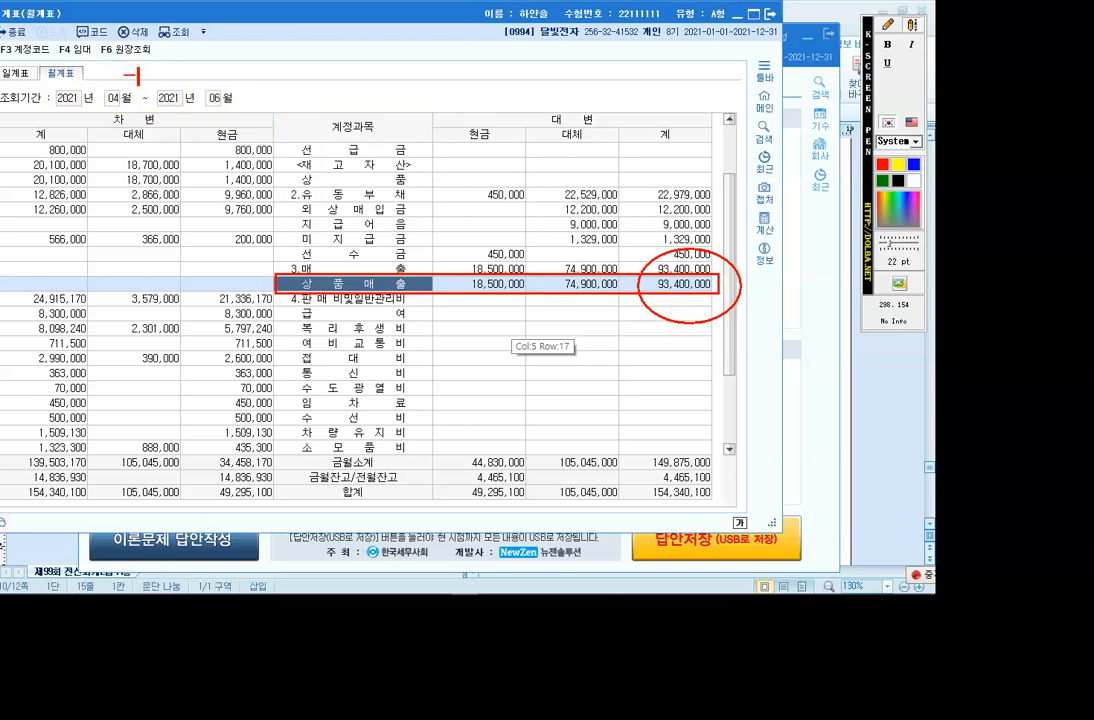
text(> 시사ㄴㅛ)
key(BackSpace)
text(표)
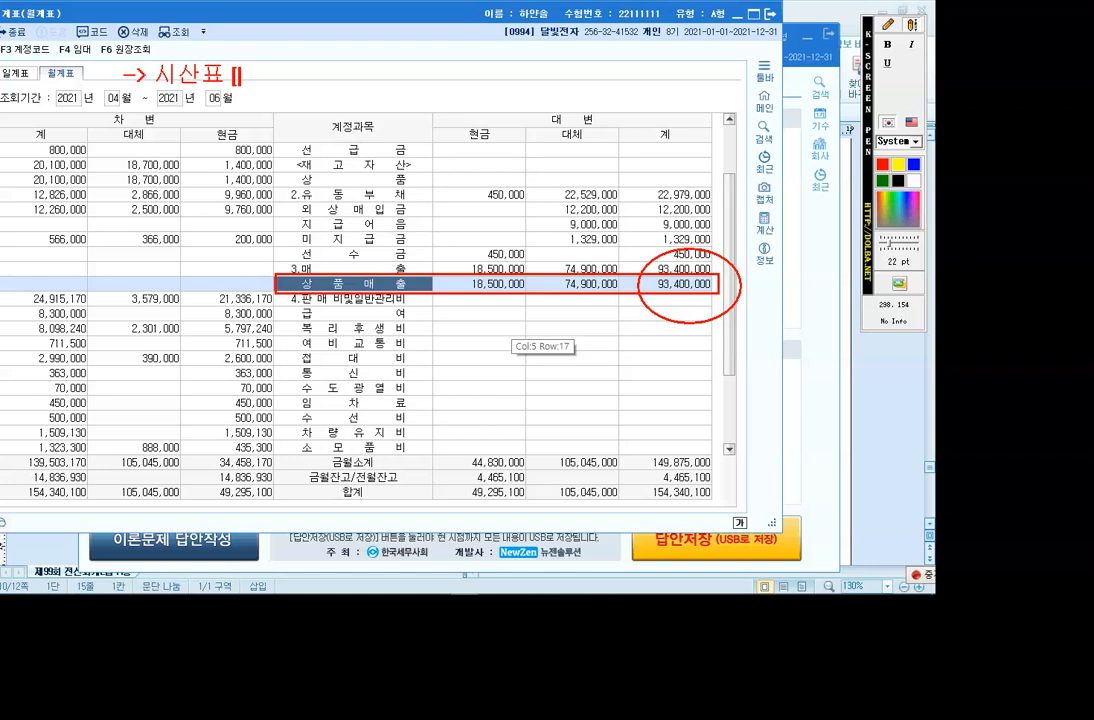
text( [ 자산, 부채, 자)
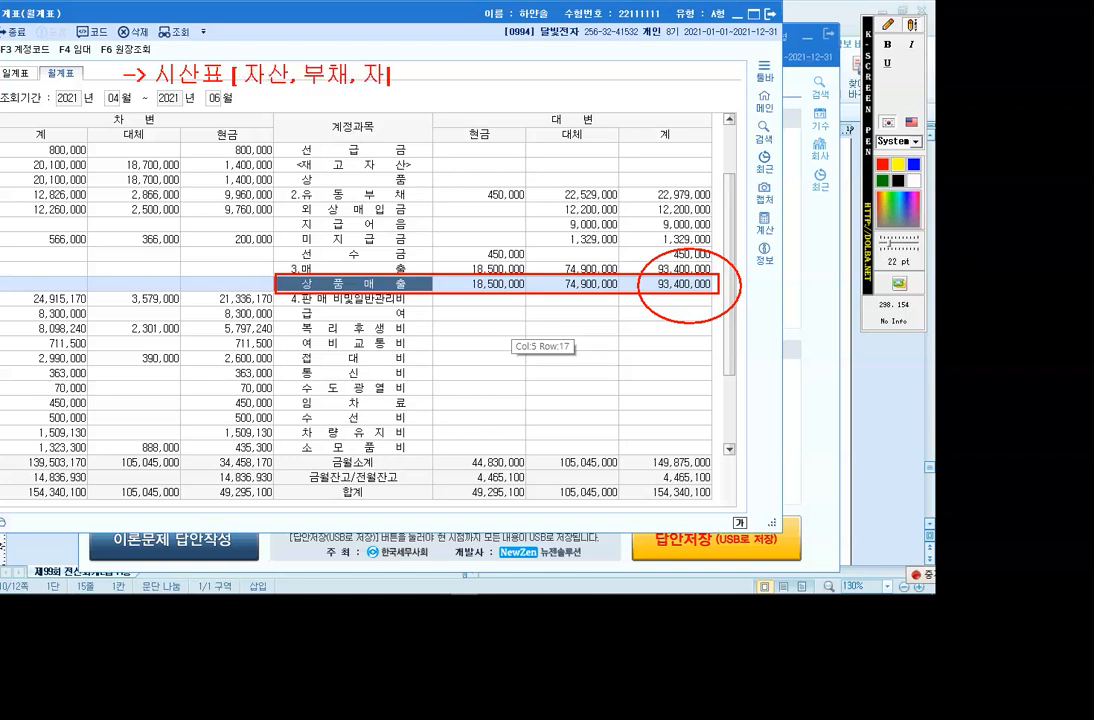
text(보, 수익, 비용)
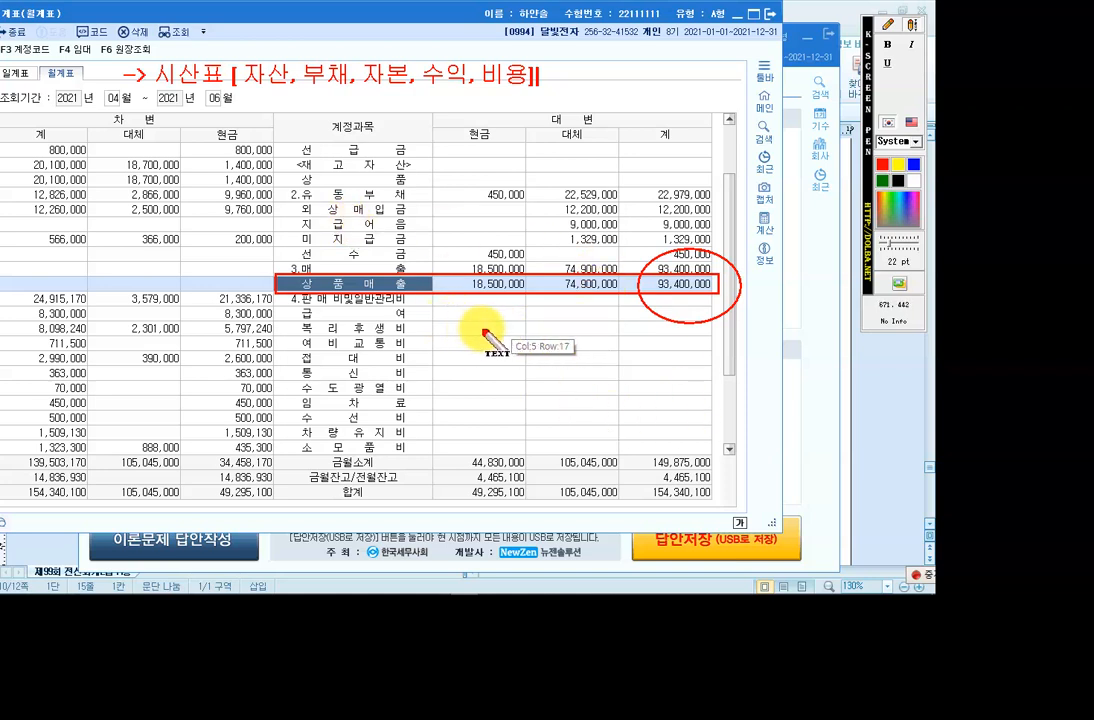
key(Escape)
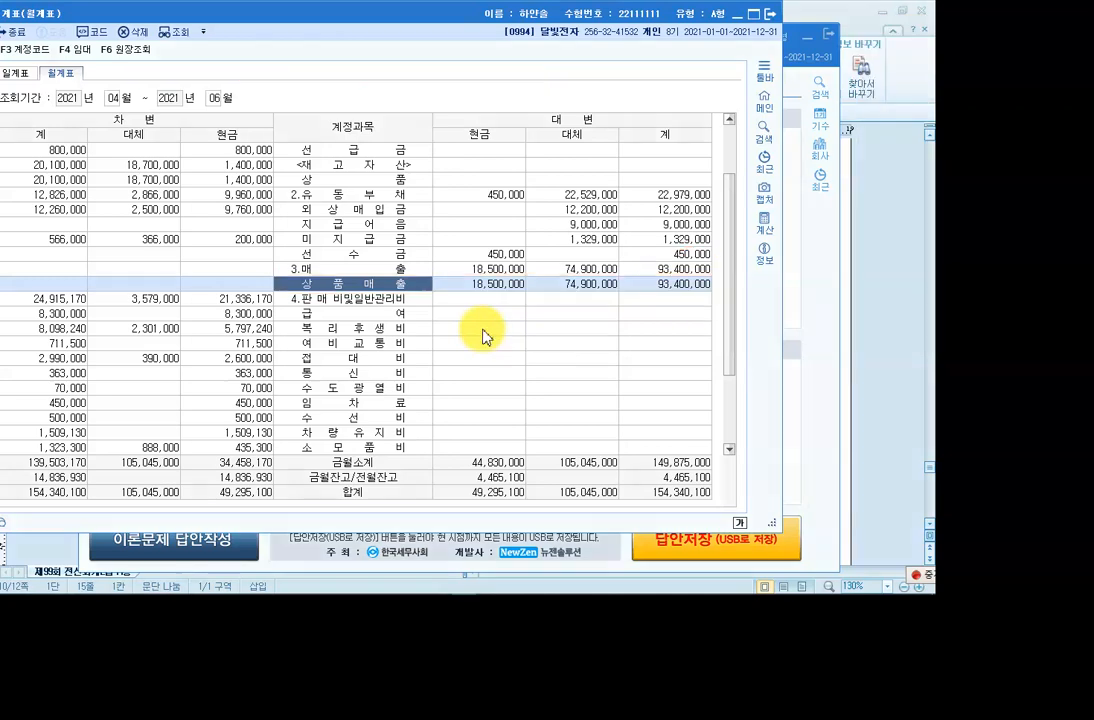
click(771, 14)
Bring up the Hangul exam paper and scroll to question [3].
click(298, 585)
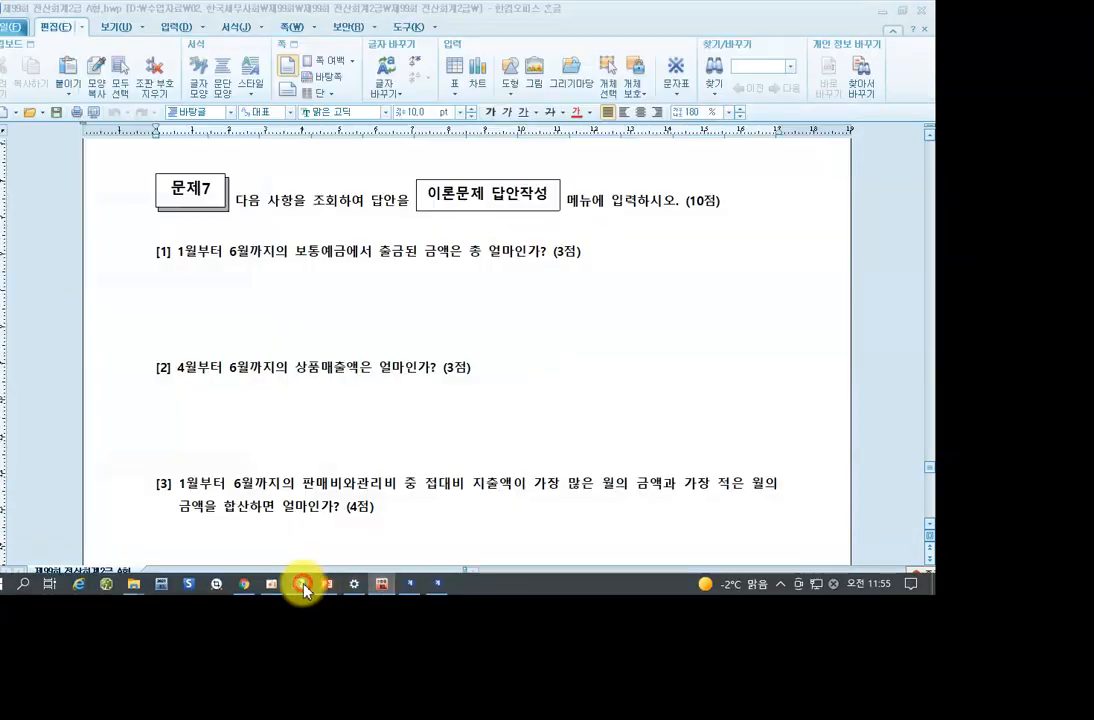
scroll(333, 433, down, 3)
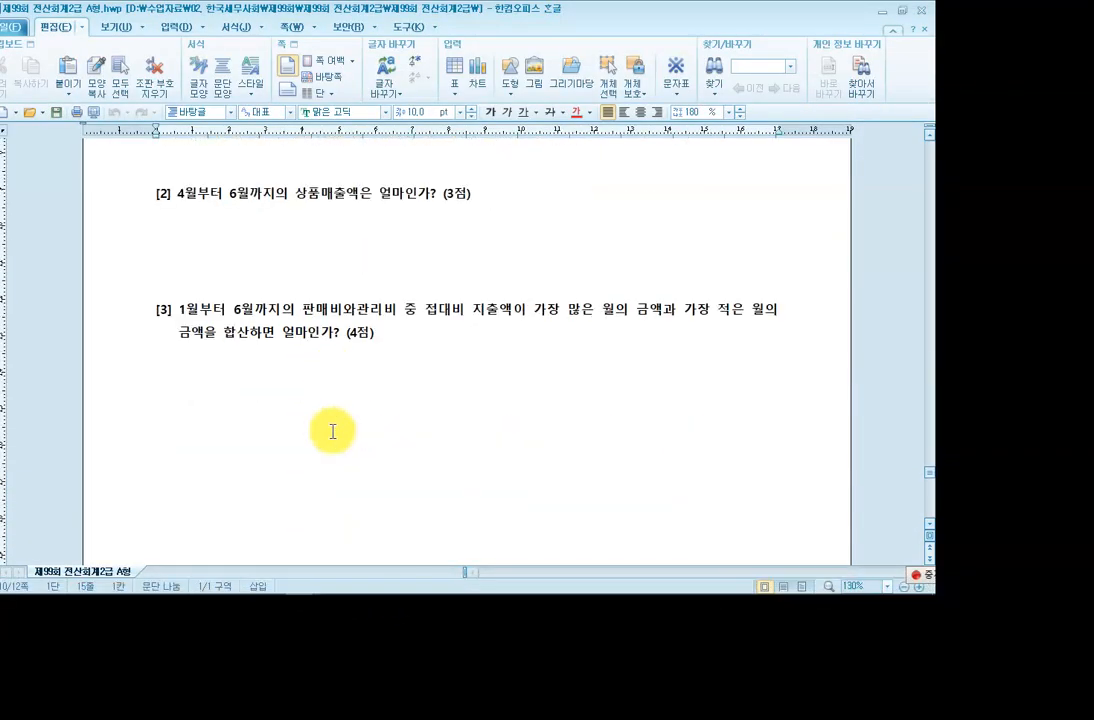
click(190, 315)
click(294, 311)
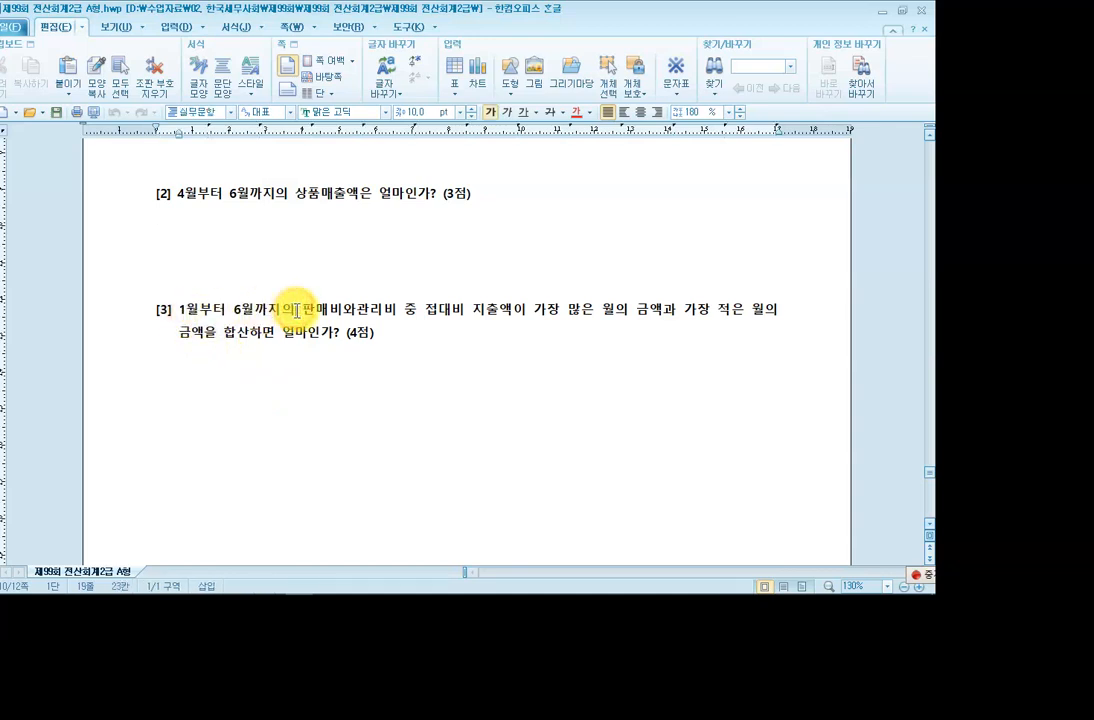
click(462, 311)
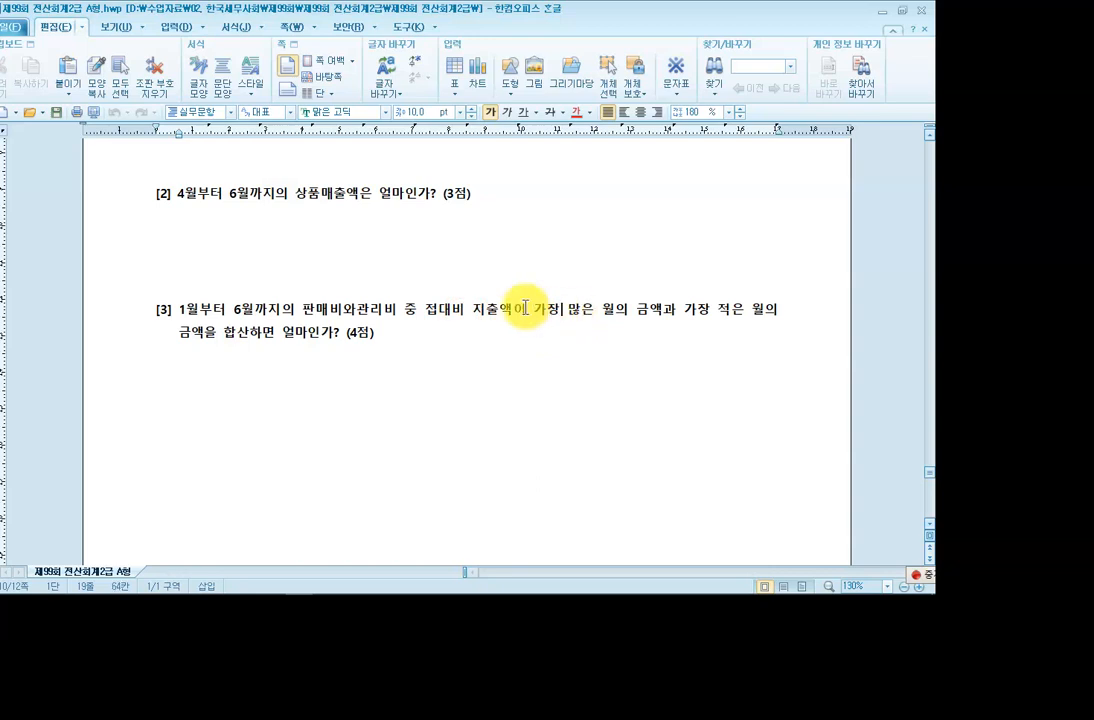
Select the word 접대비 in question [3].
drag(526, 309, 583, 320)
click(546, 322)
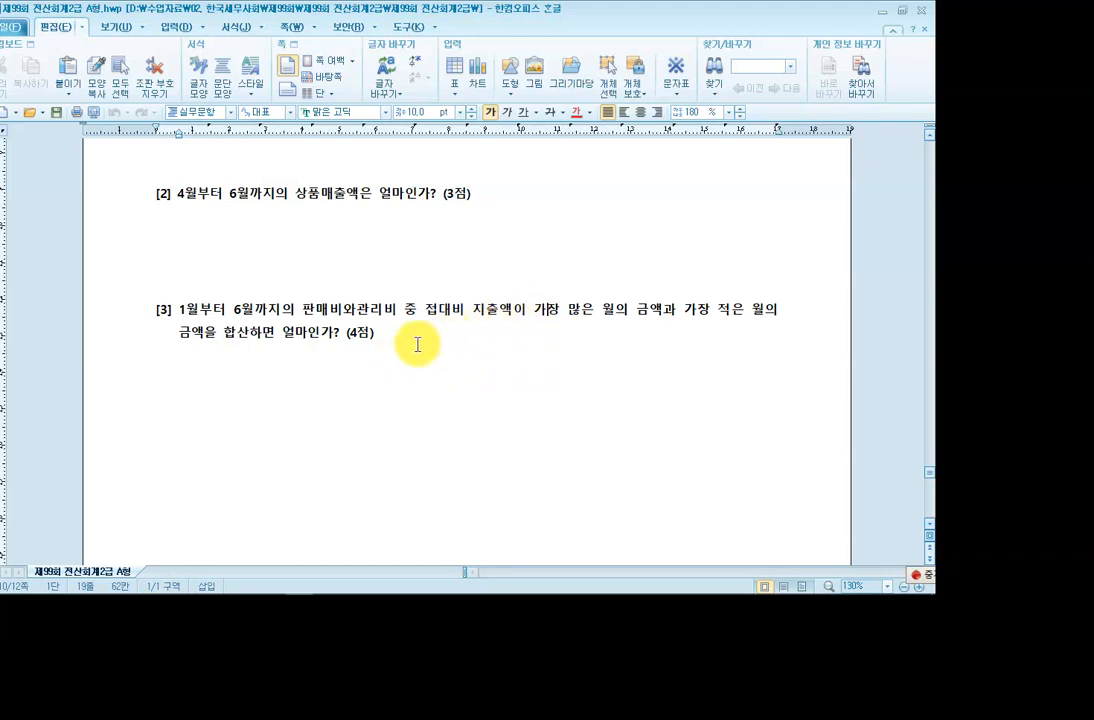
click(424, 314)
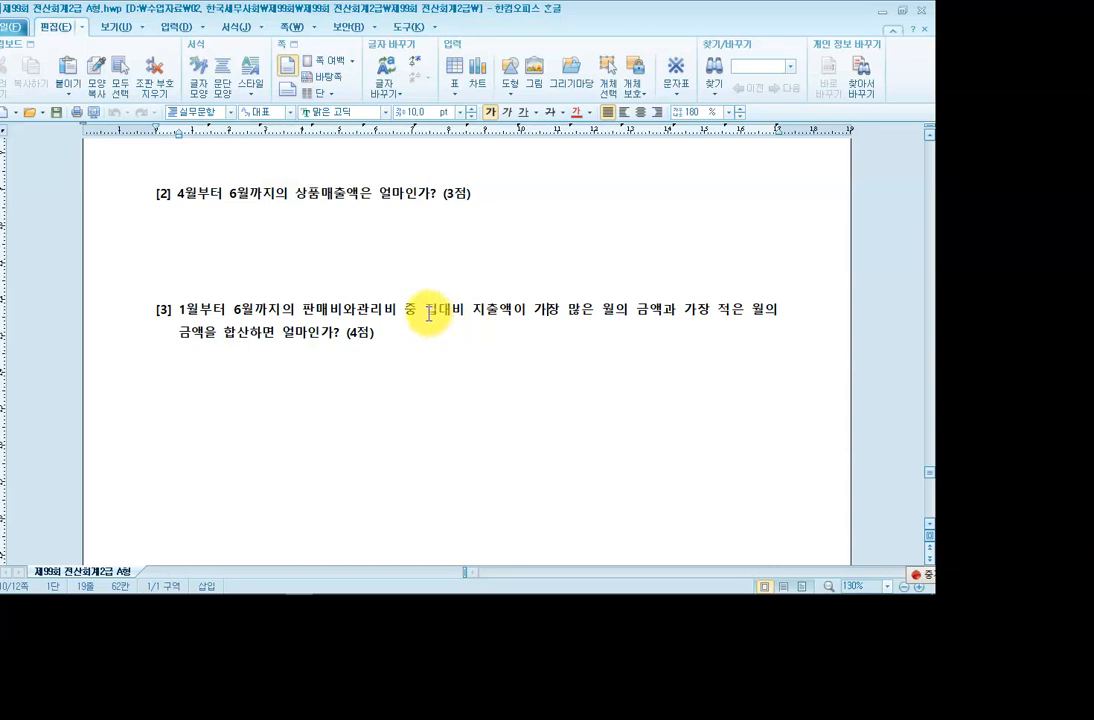
drag(424, 314, 466, 314)
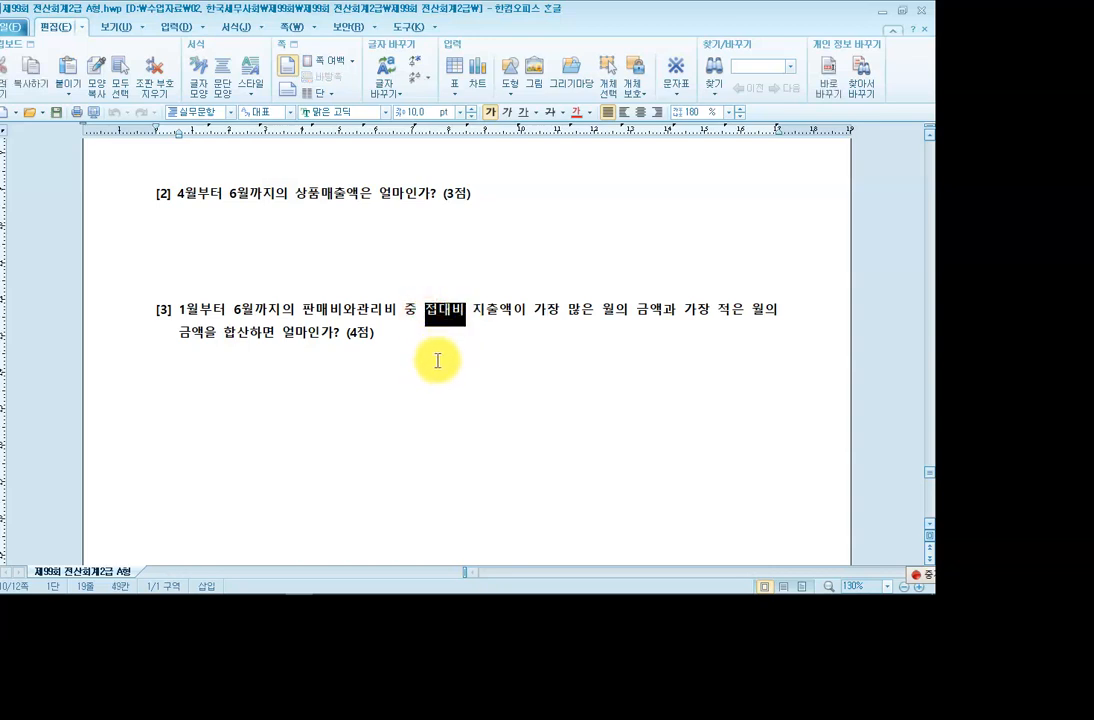
mouse_move(250, 594)
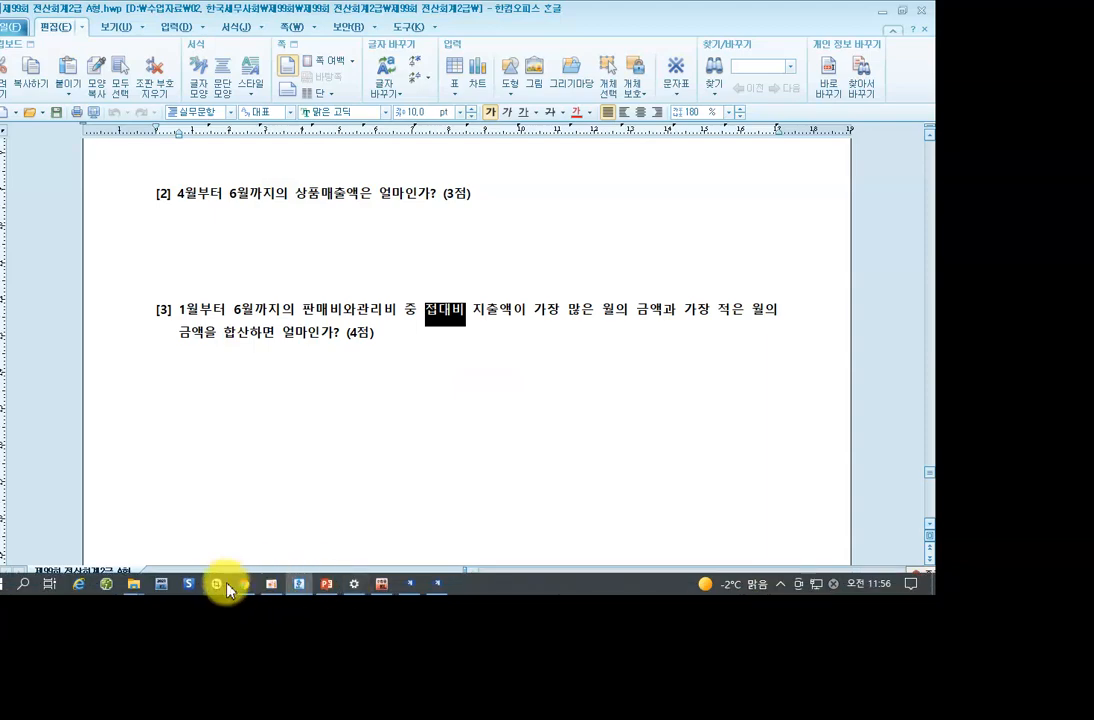
Open 총계정원장 for 2021-01-01 to 2021-06-30, account 0813 to 0813 (접대비).
click(381, 584)
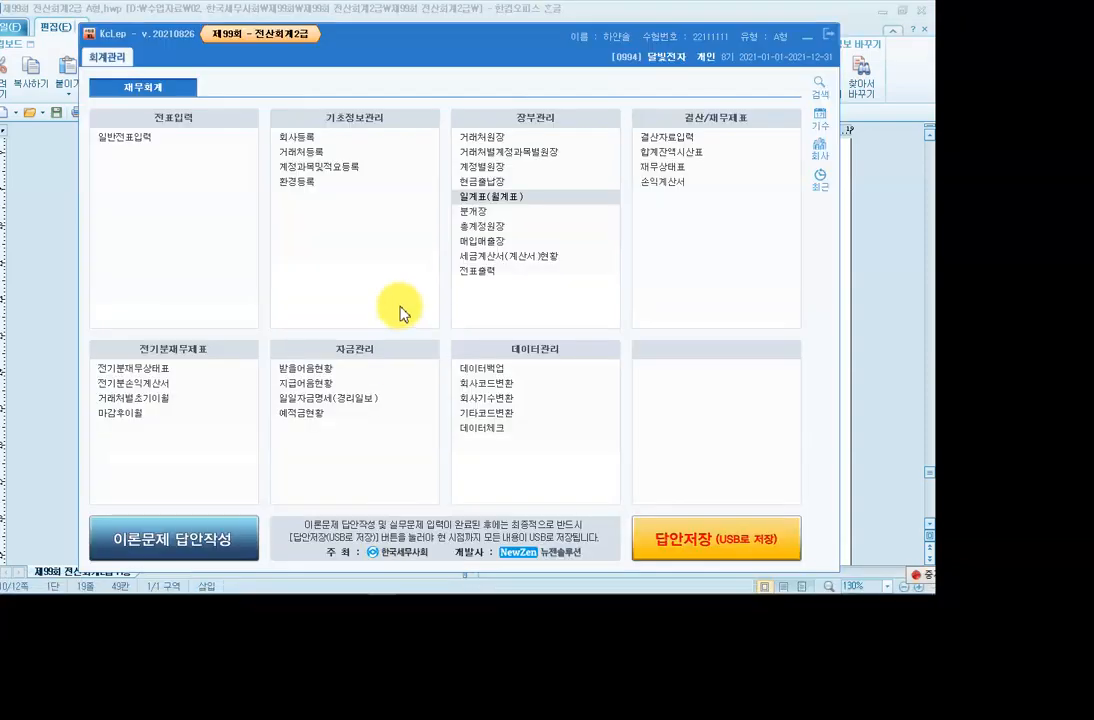
click(482, 226)
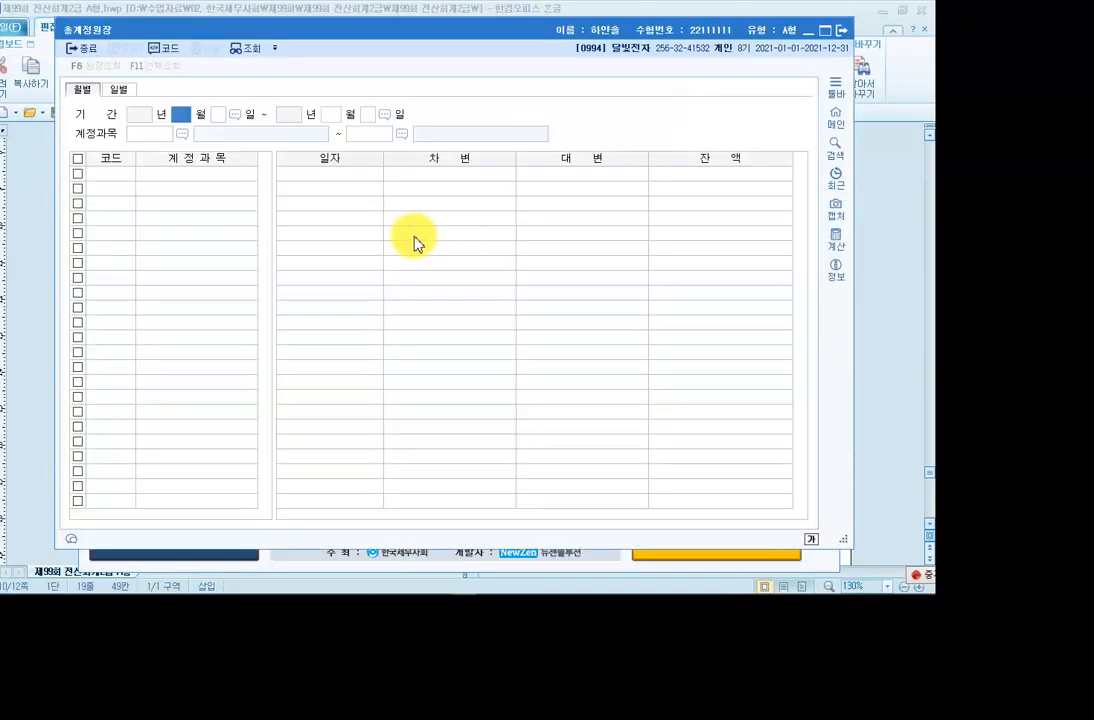
text(1)
key(Return)
text(1)
key(Return)
text(6)
key(Return)
text(30)
key(Return)
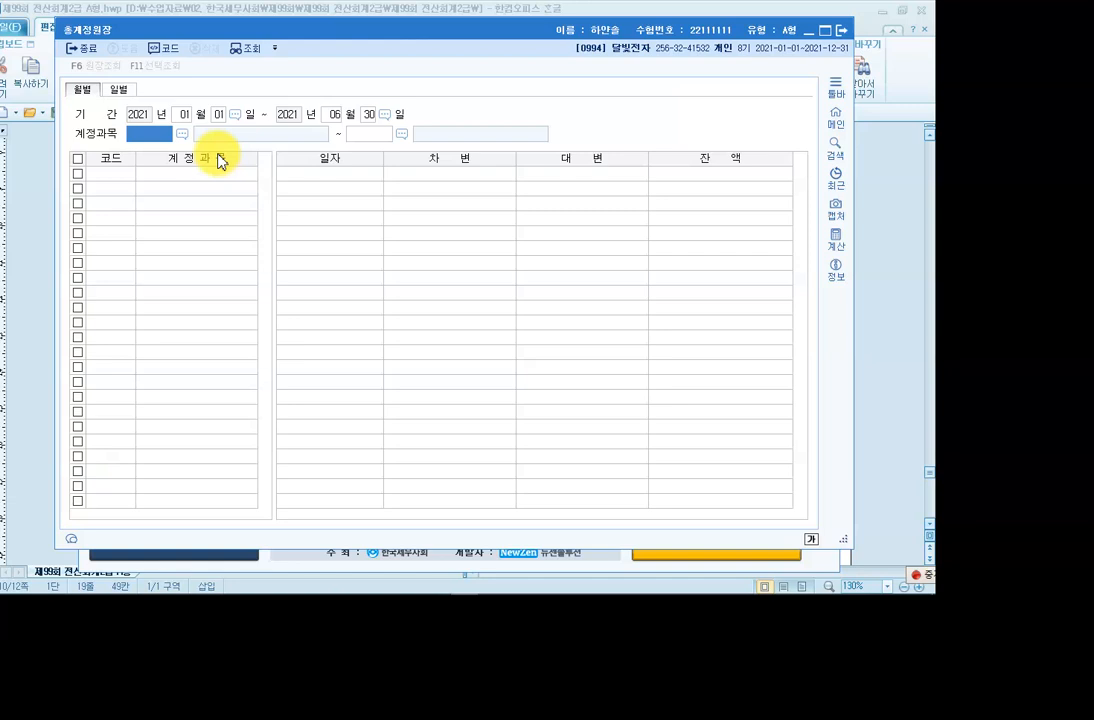
text(0813)
key(Return)
text(0813)
key(Return)
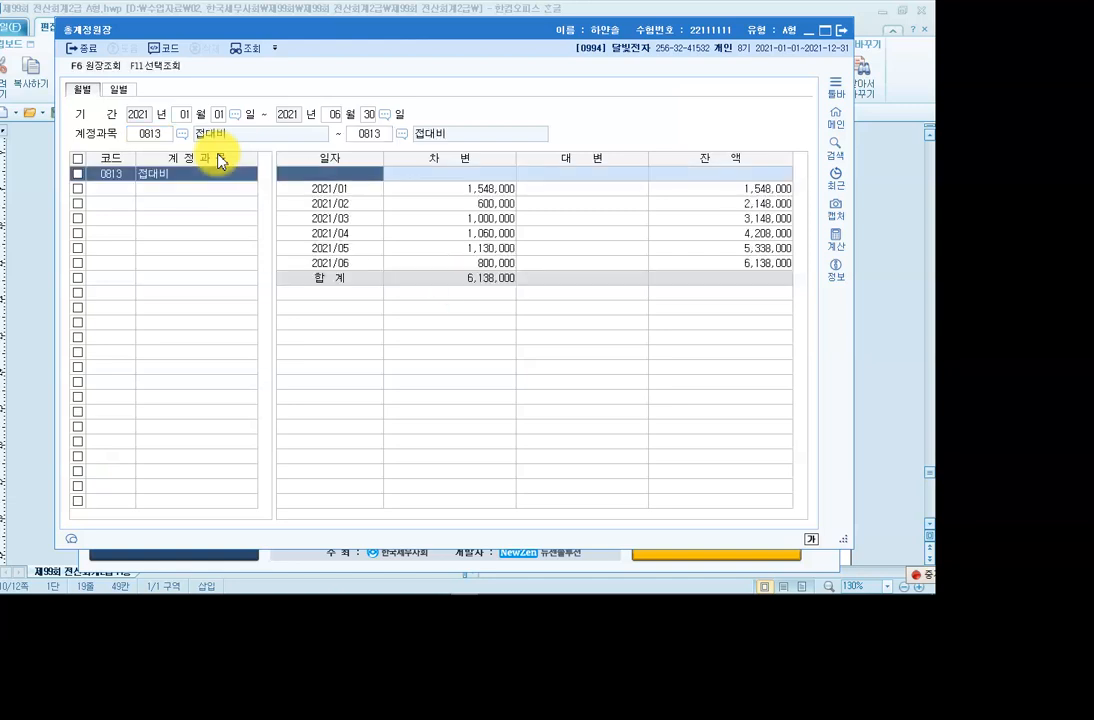
Mark January's 1,548,000 high and February's 600,000 low debits, then close the ledger.
click(492, 190)
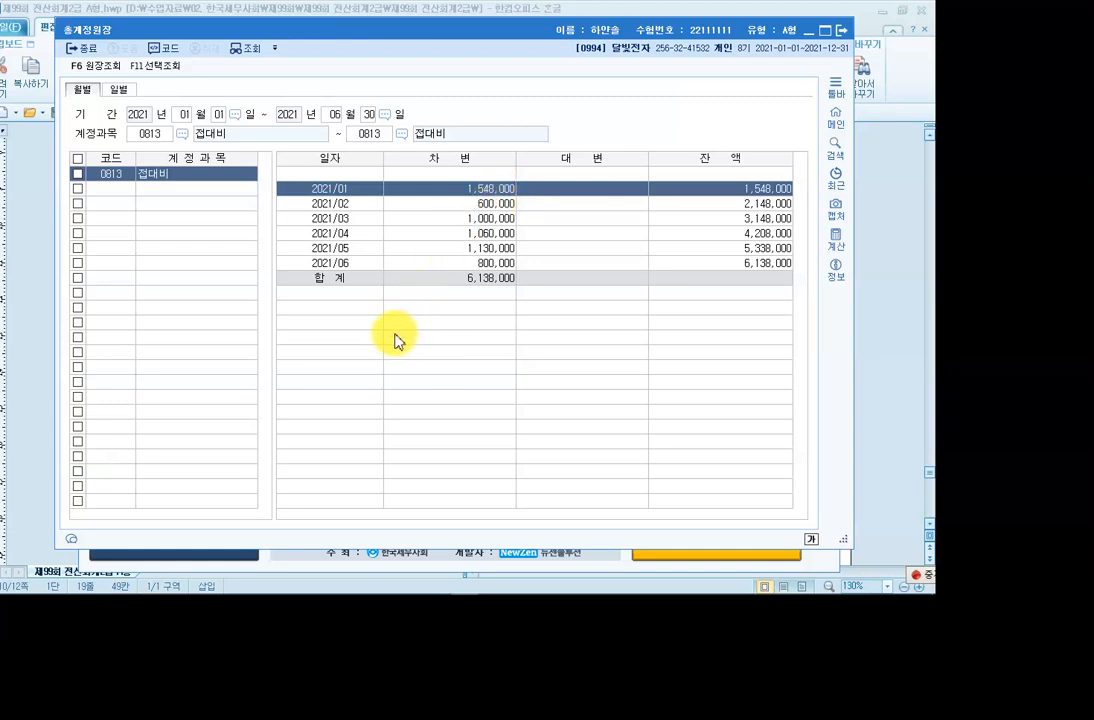
click(385, 204)
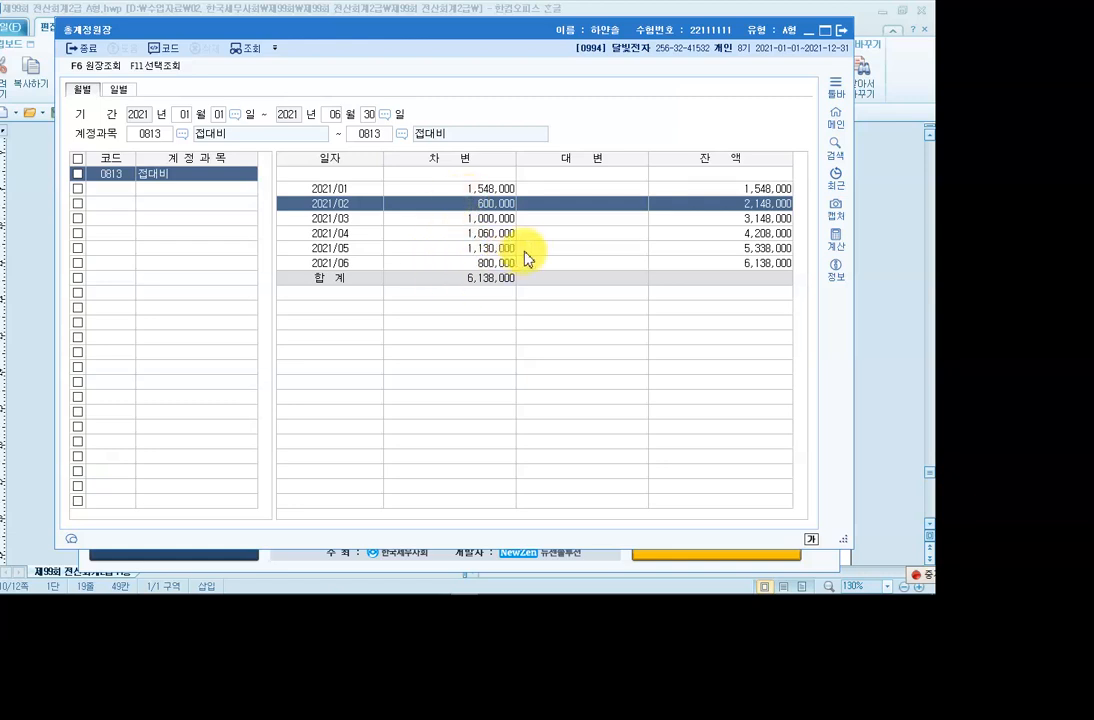
key(ctrl+F1)
click(893, 26)
click(912, 82)
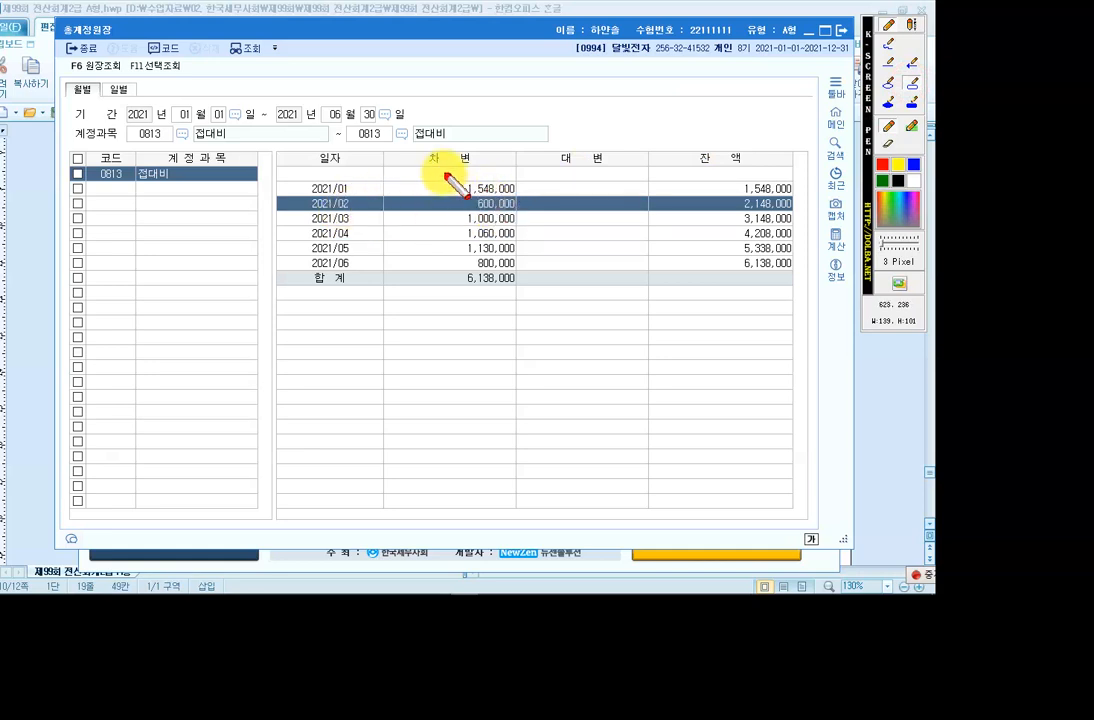
drag(447, 182, 519, 211)
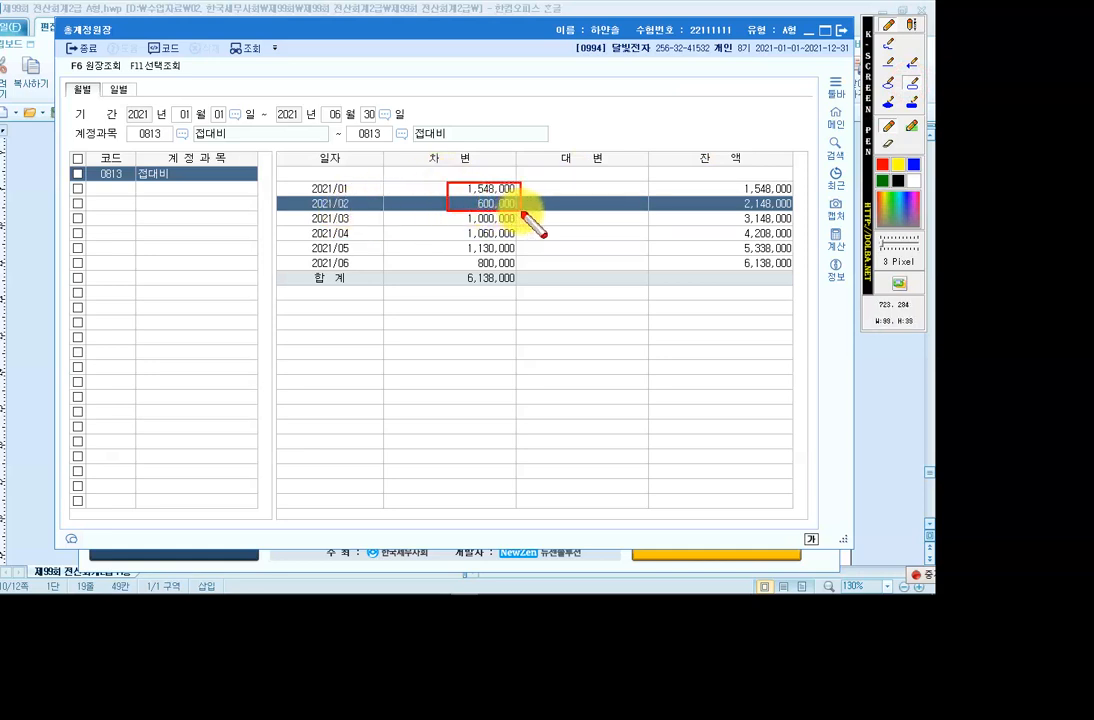
click(912, 26)
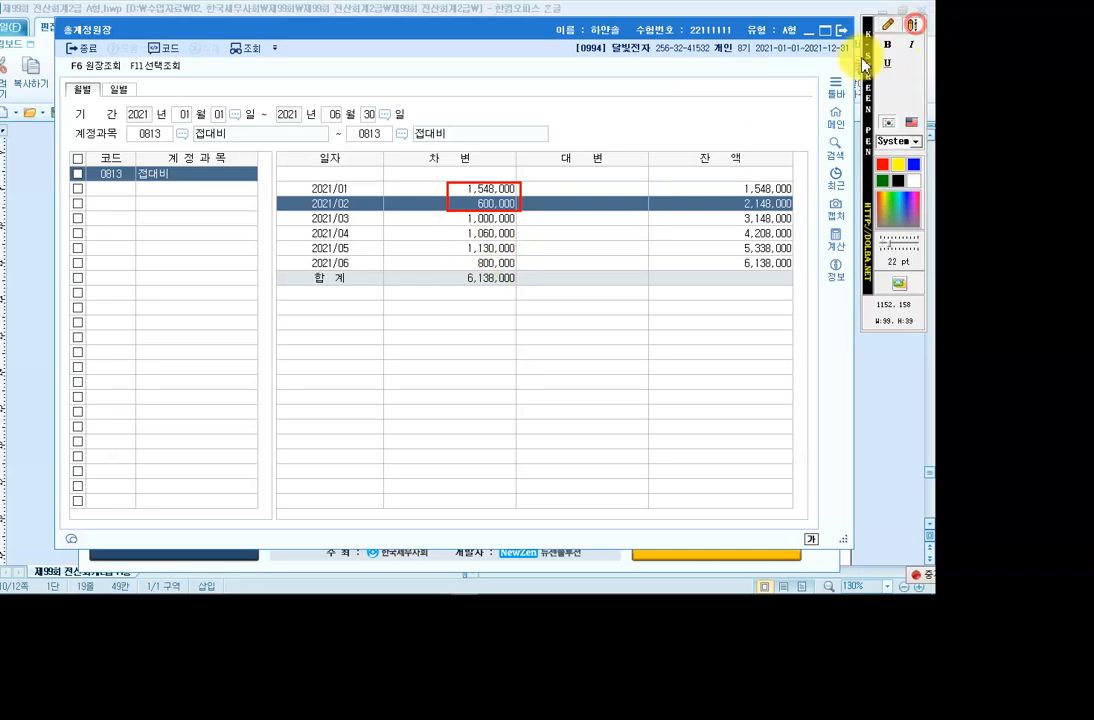
click(540, 198)
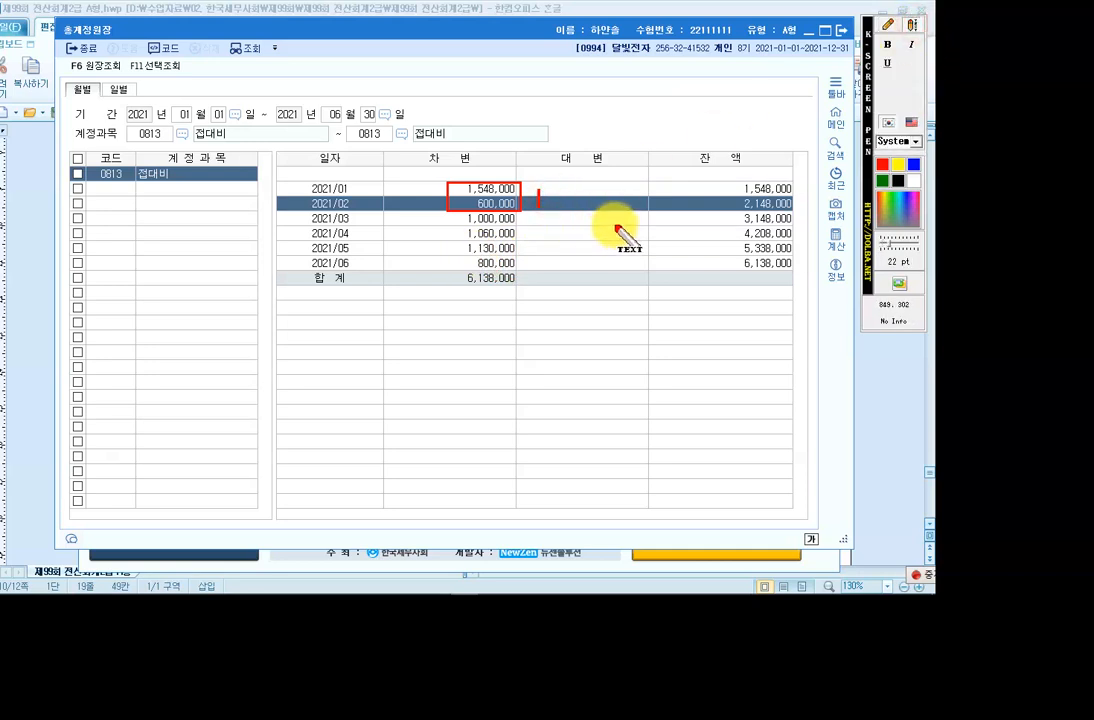
text(기)
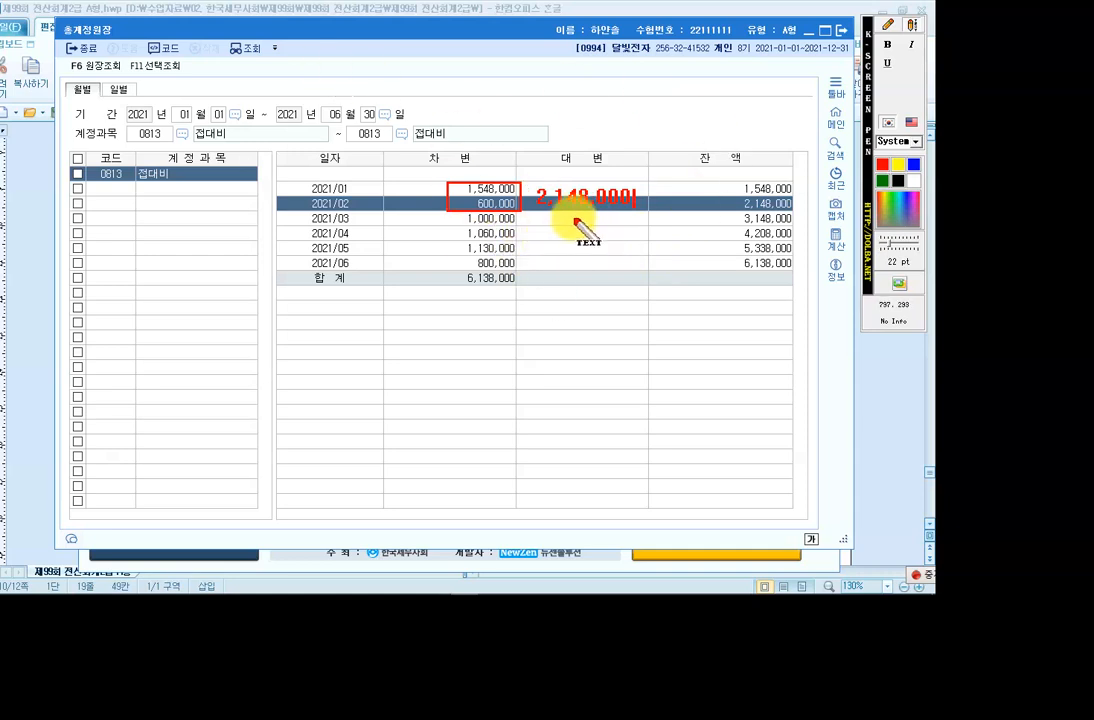
click(845, 38)
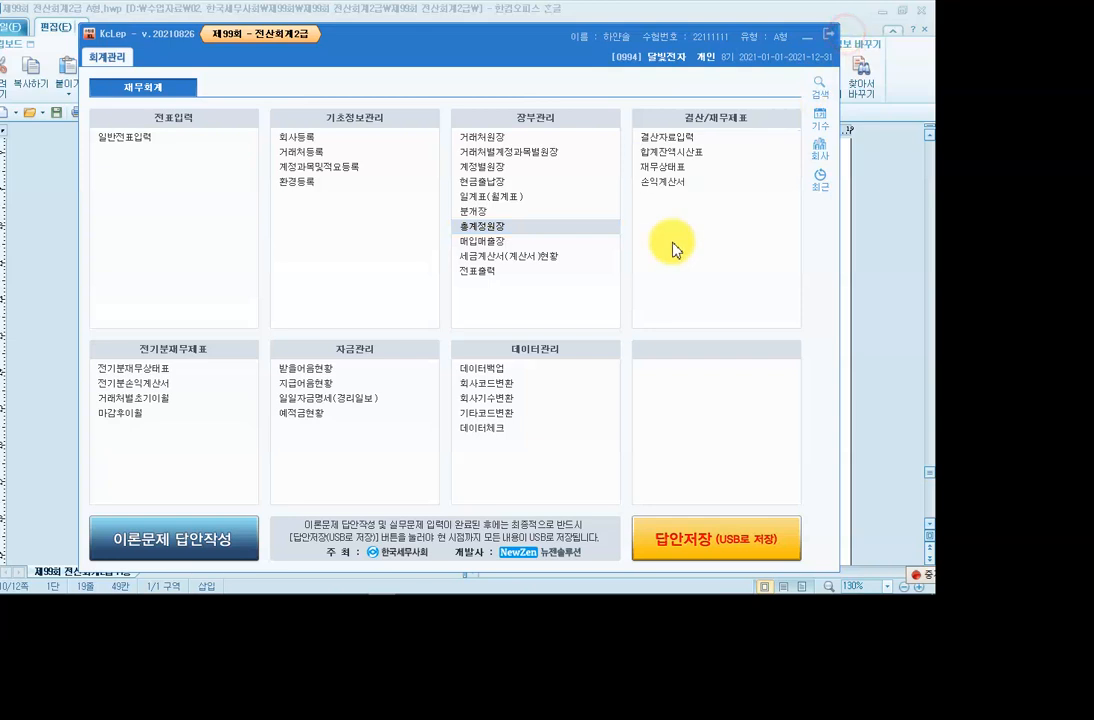
Attempt 이론문제 답안작성 twice, dismissing the close-all-menus warning each time.
click(177, 550)
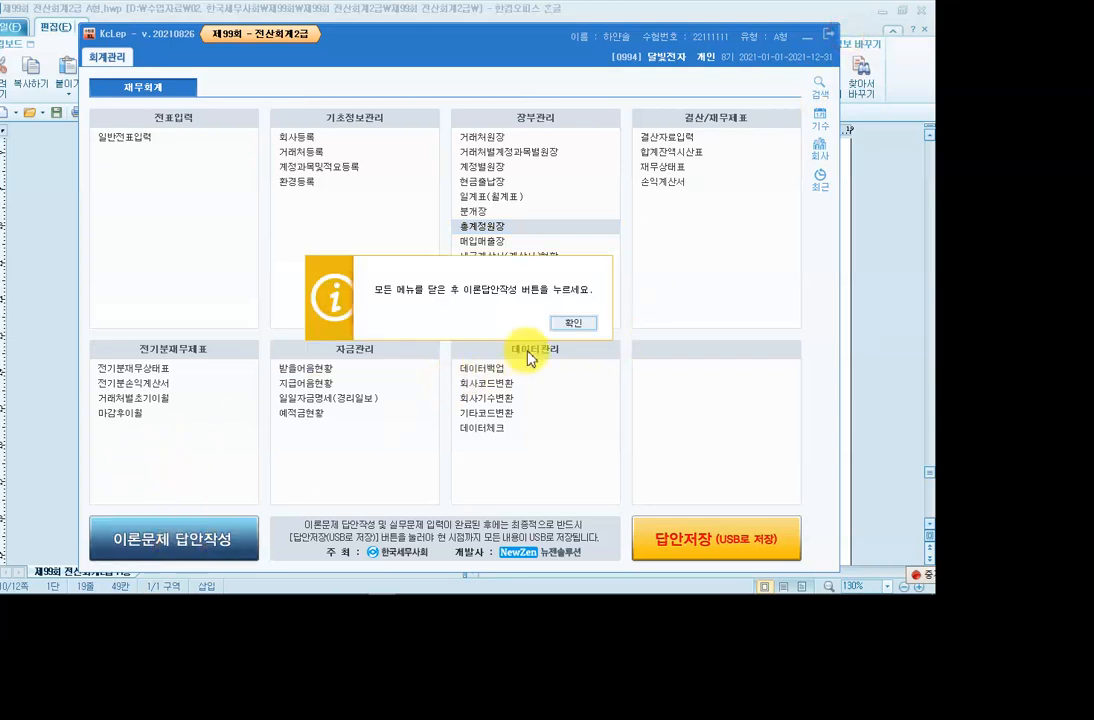
click(570, 323)
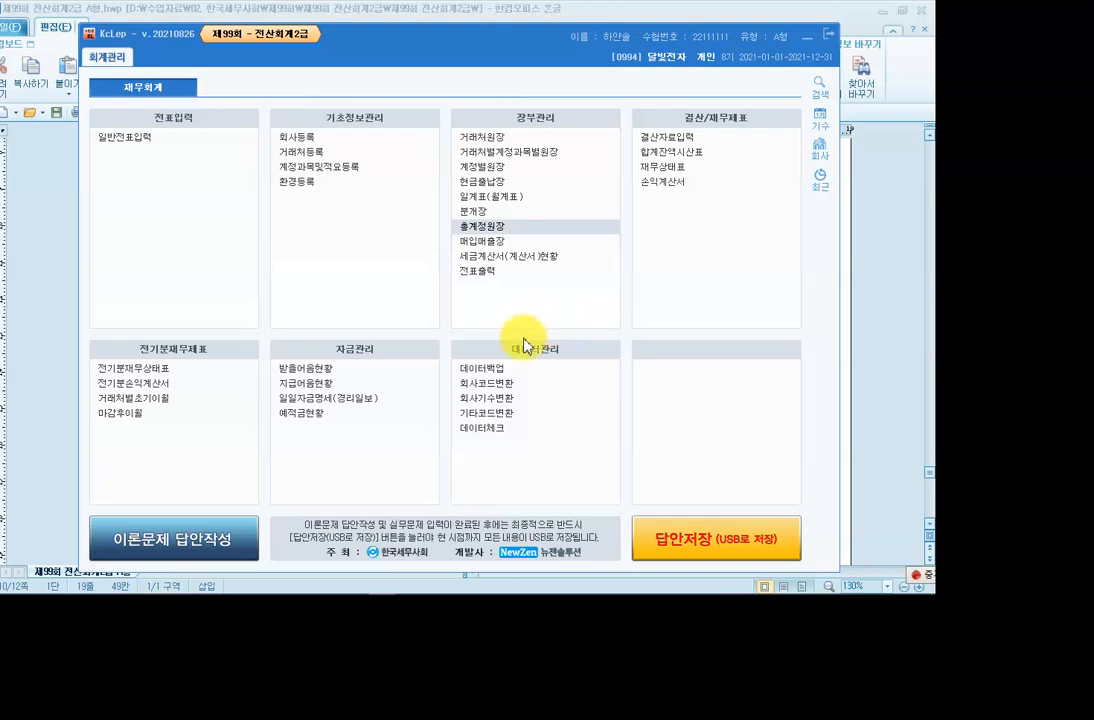
click(190, 536)
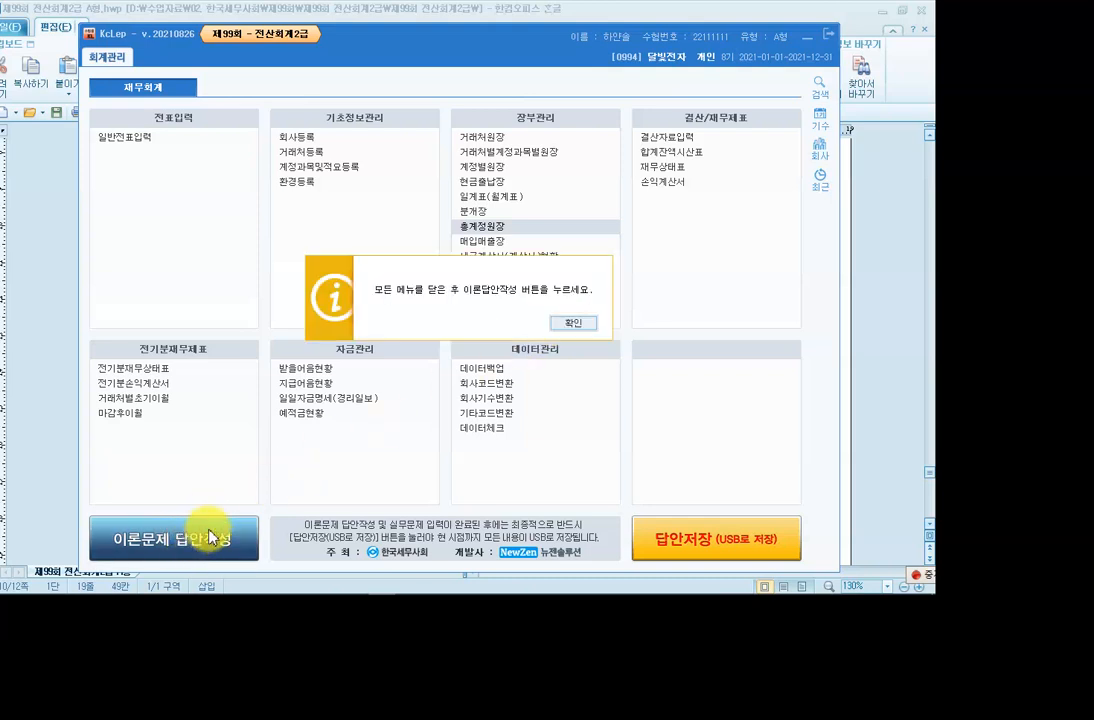
click(578, 324)
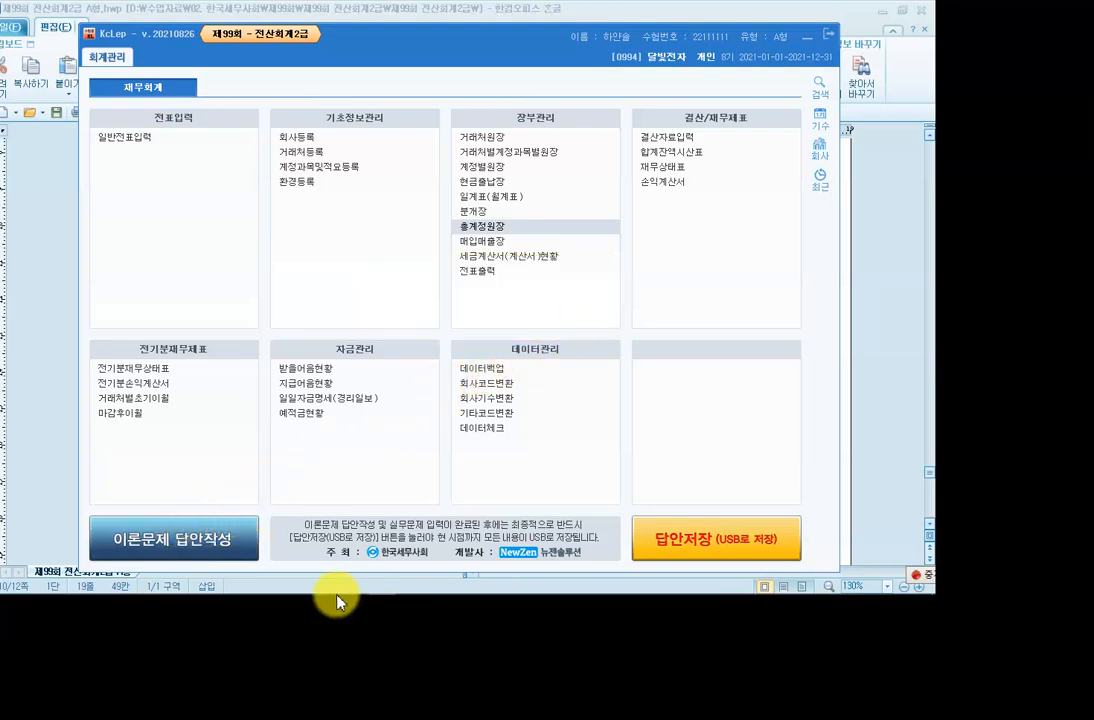
Close the leftover 결산자료입력 and 일반전표입력 windows, then open 이론문제 답안작성.
mouse_move(381, 591)
click(440, 588)
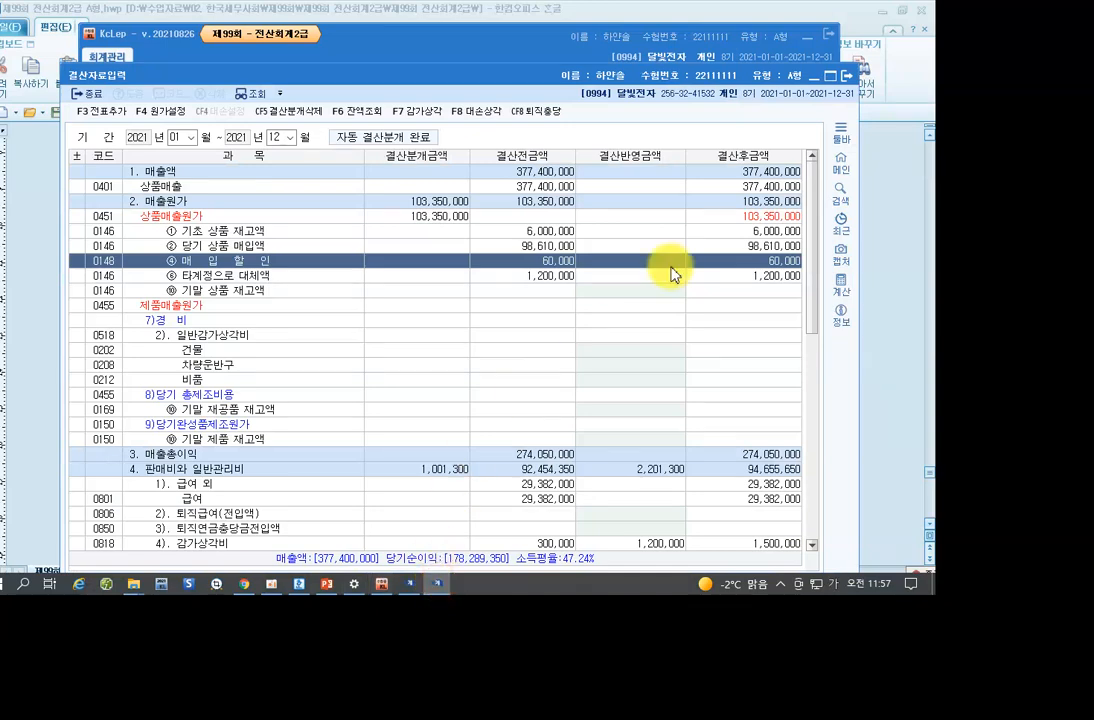
click(847, 90)
mouse_move(371, 590)
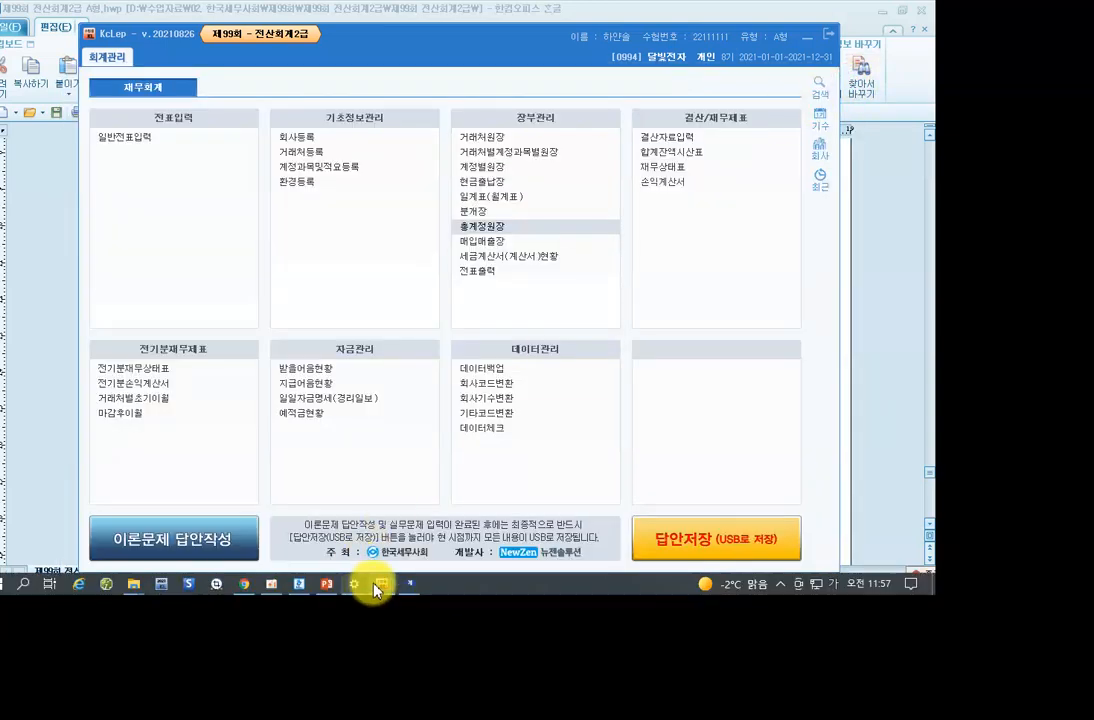
click(407, 585)
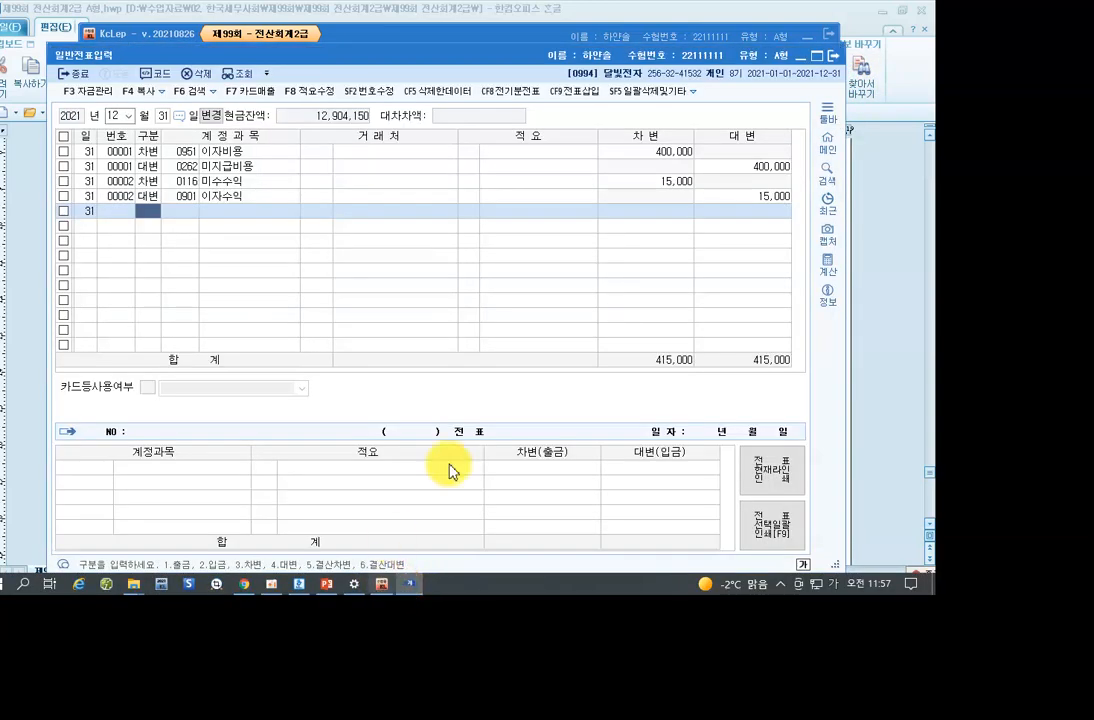
click(832, 55)
click(190, 537)
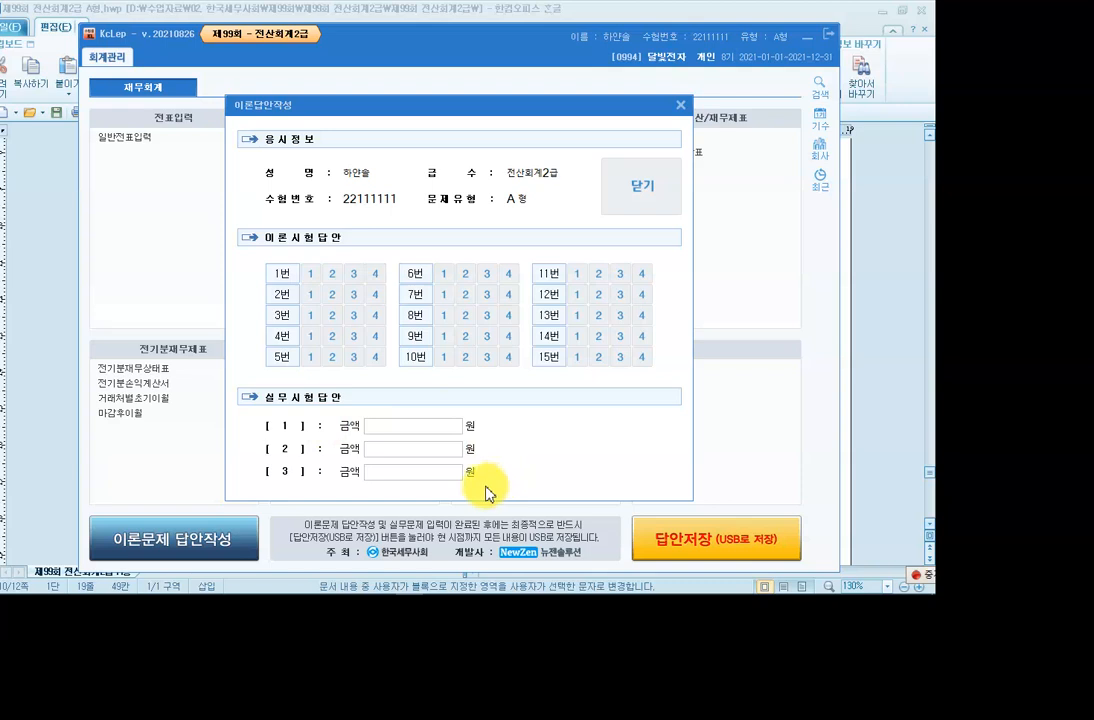
Check the [1] and [2] amount fields, close the form with 확인, and return to question [3].
click(436, 432)
click(418, 449)
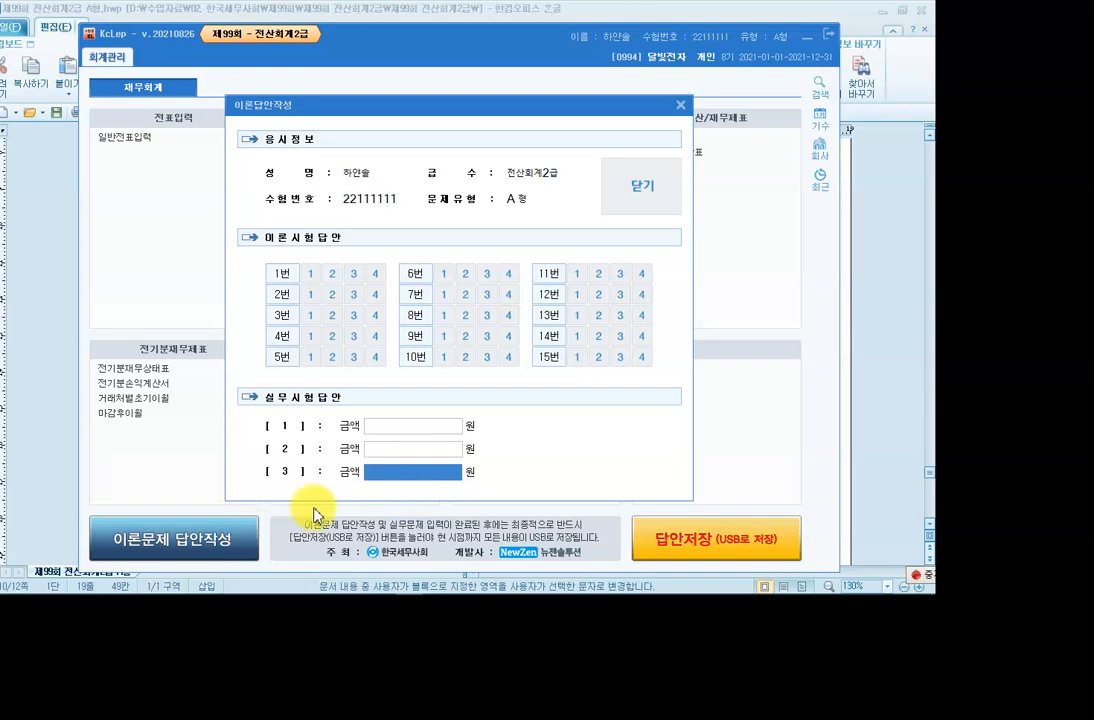
click(643, 206)
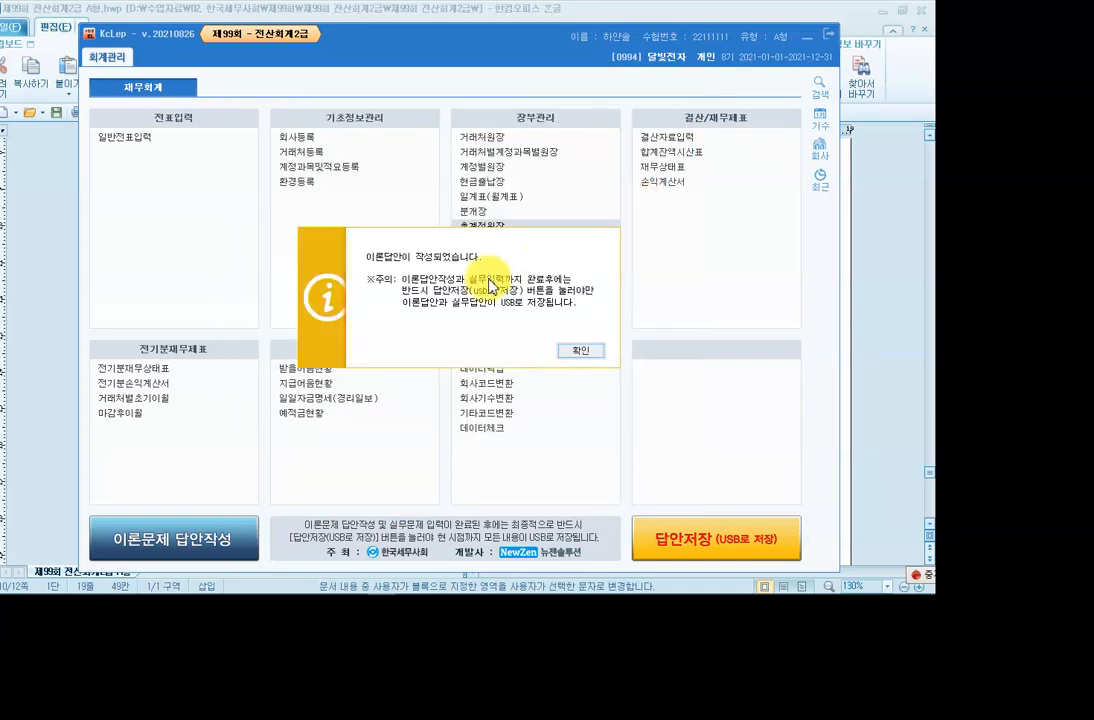
click(568, 351)
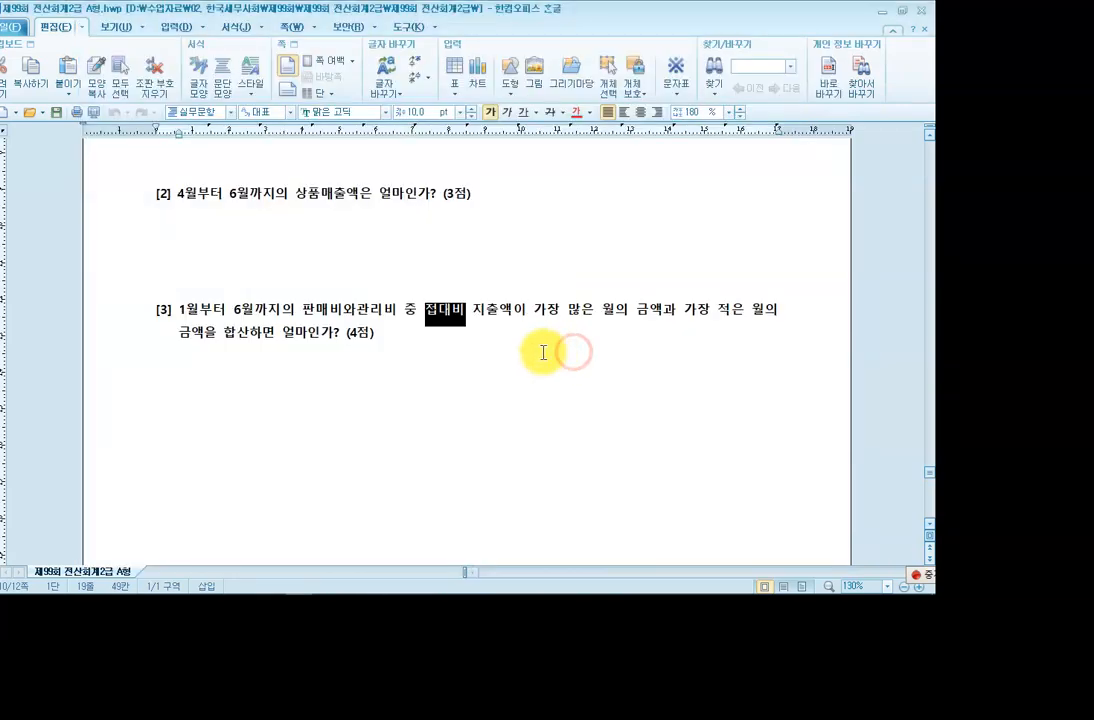
click(405, 390)
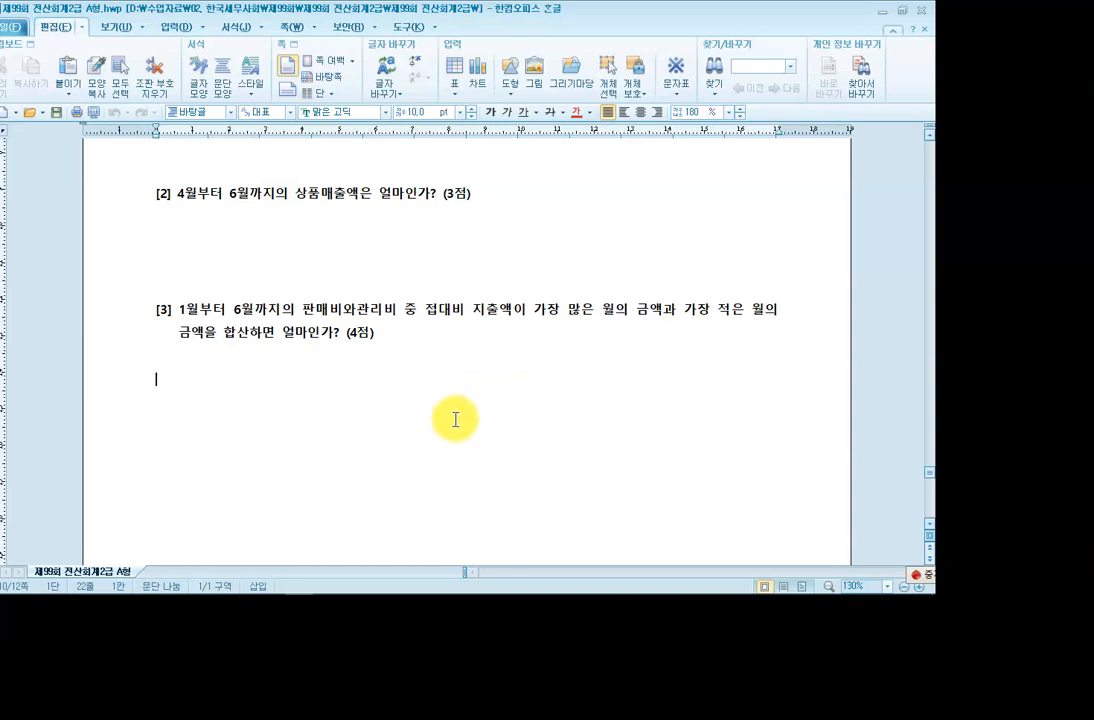